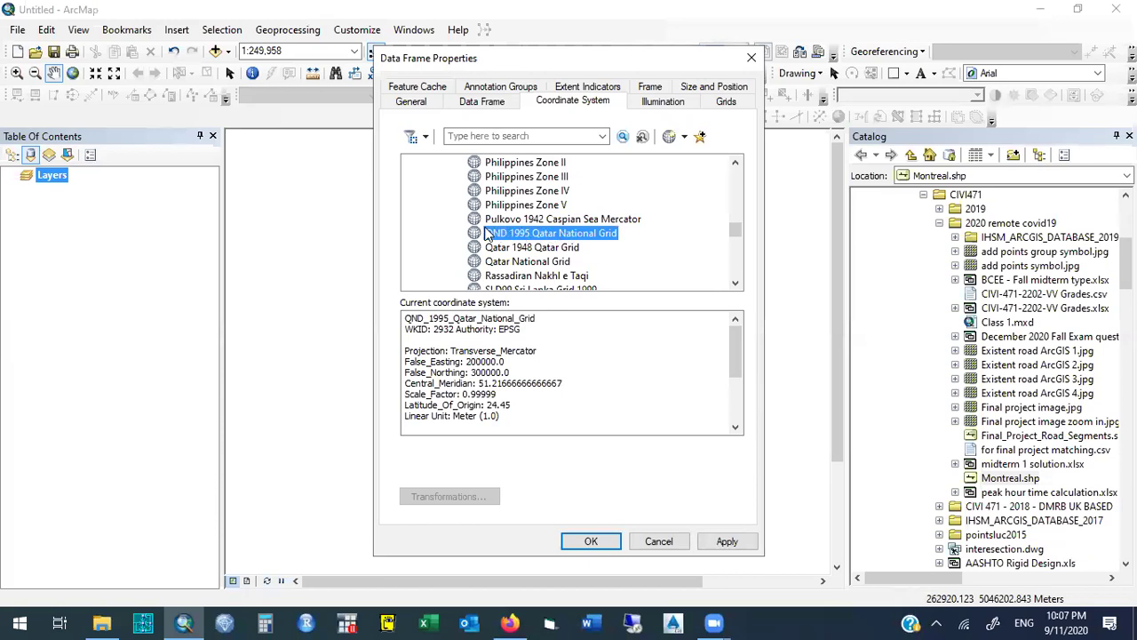
Filter coordinate systems by QND and apply QND 1995 Qatar National Grid to the data frame.
left_click(501, 137)
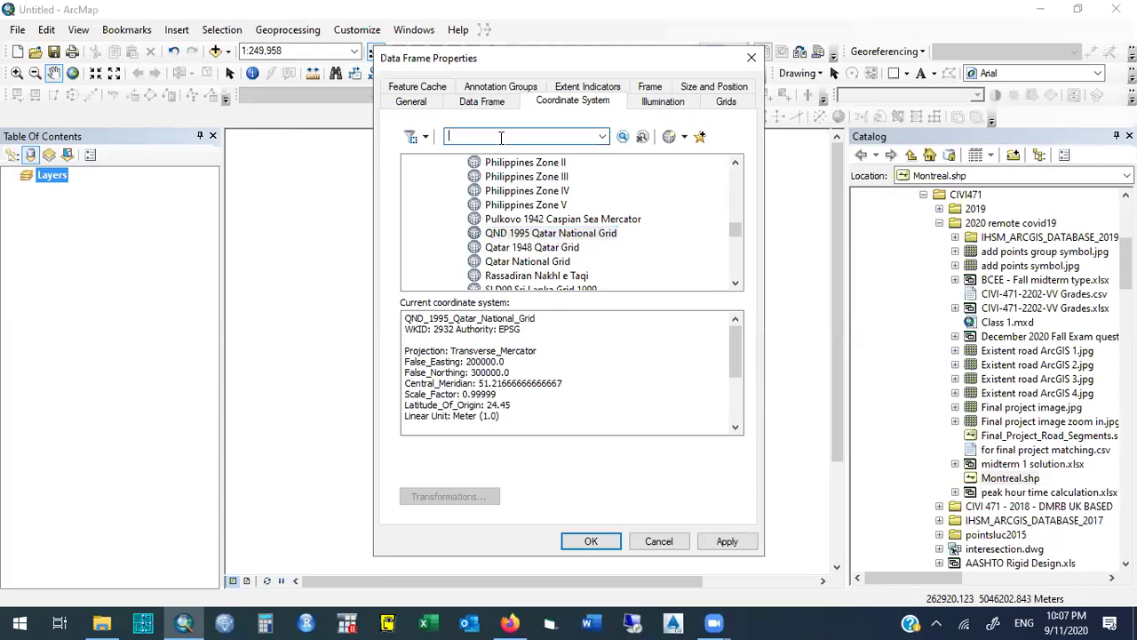
type("QND")
key("Return")
left_click(504, 236)
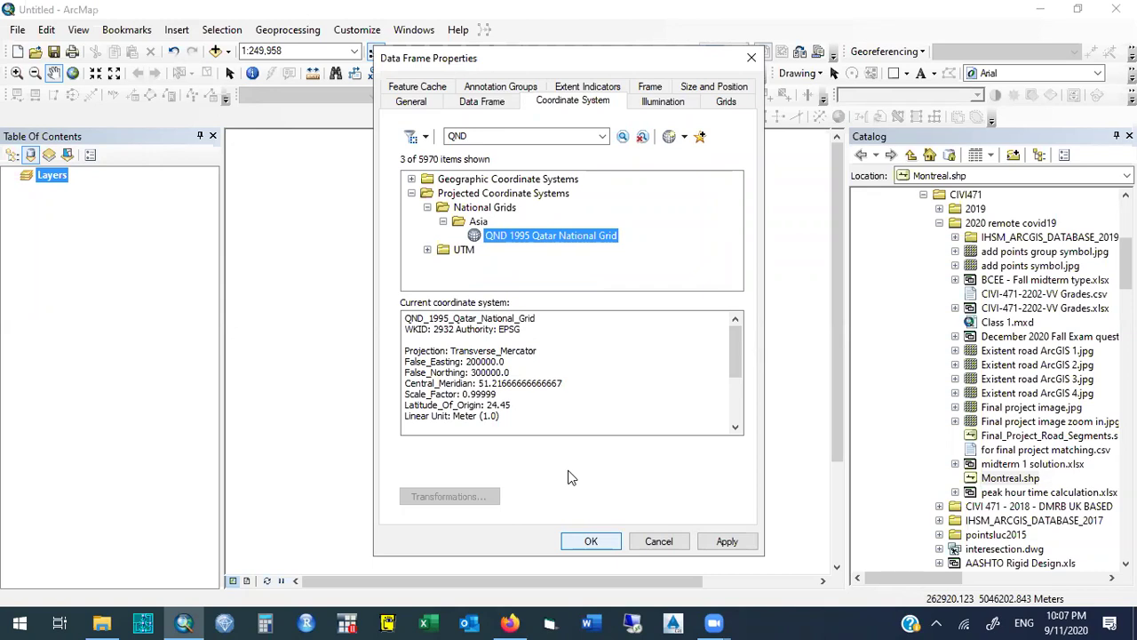
key("Return")
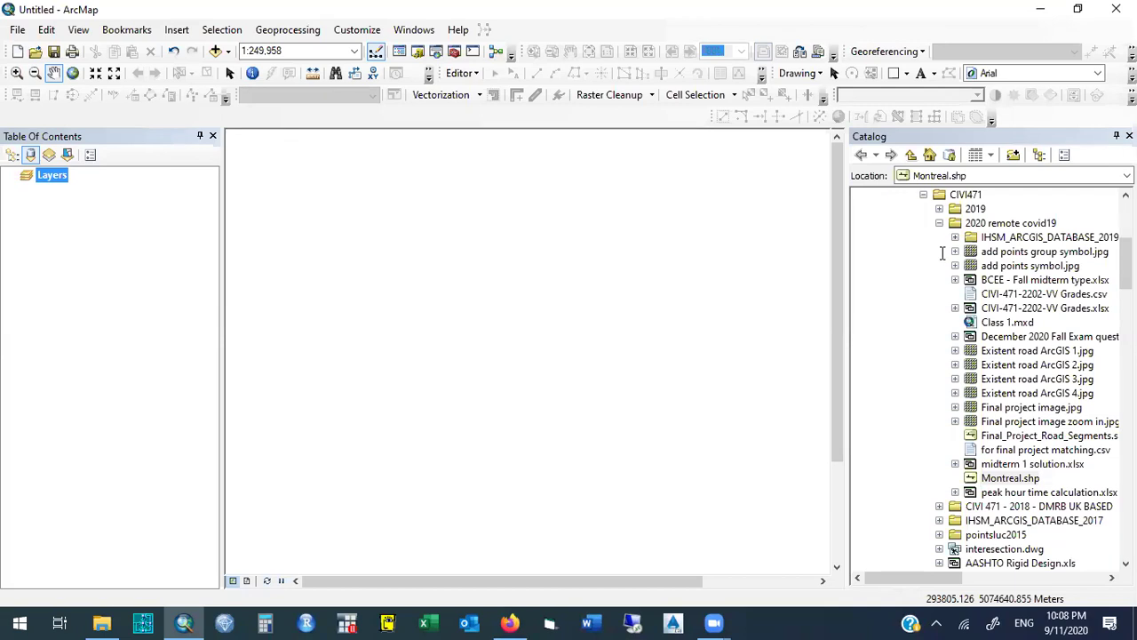
On the Moodle course page, try saving the Montreal Shapefile link, then cancel the save.
left_click(513, 622)
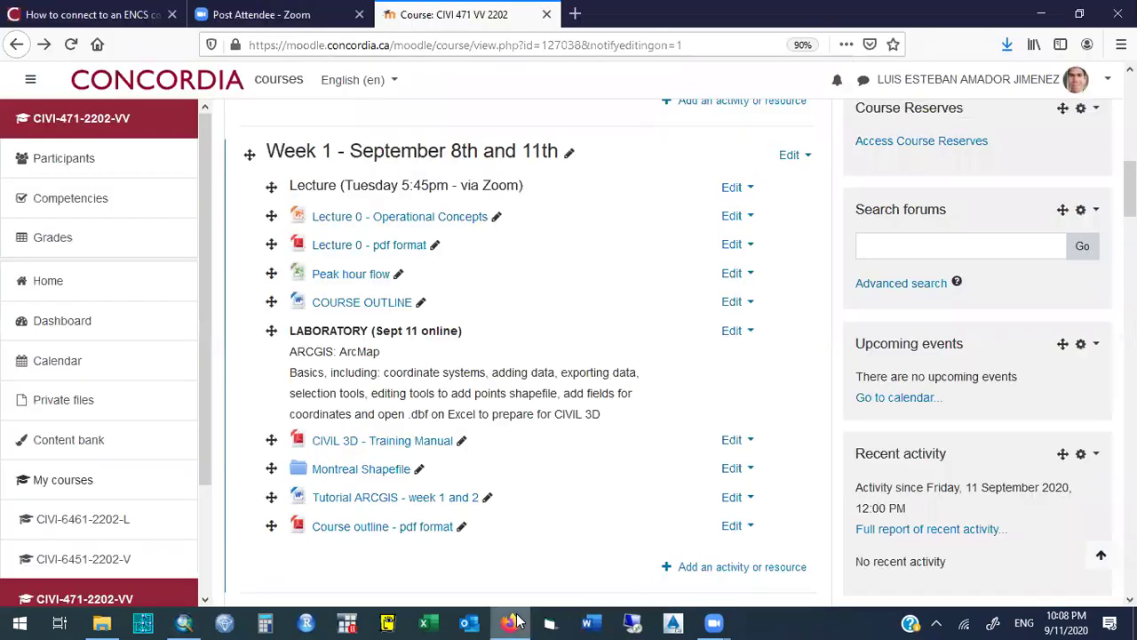
right_click(338, 475)
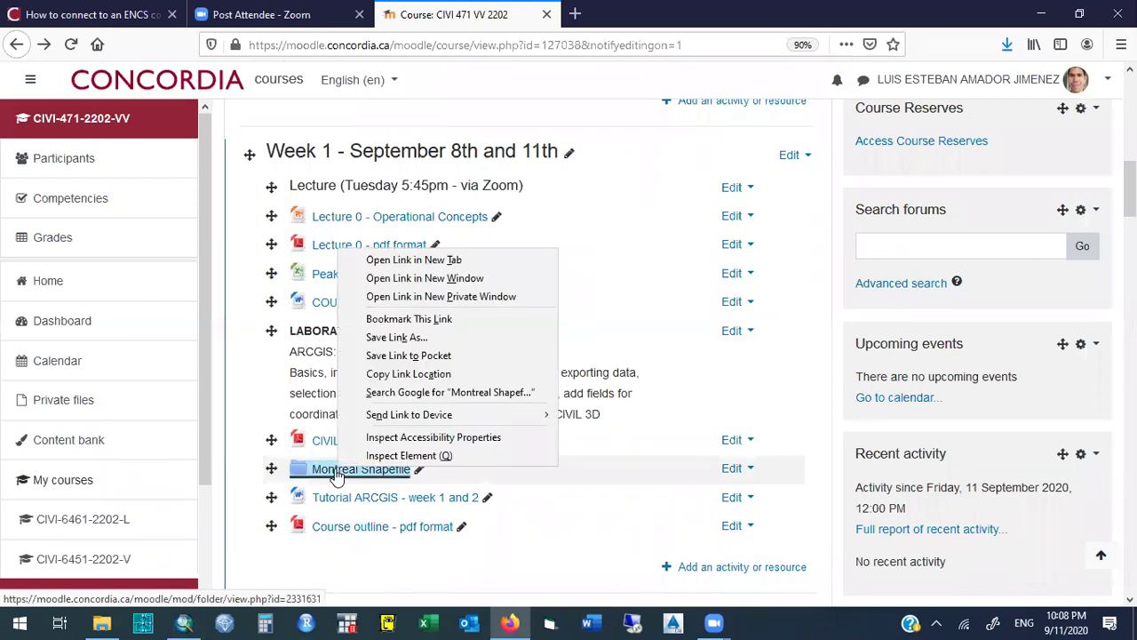
left_click(245, 417)
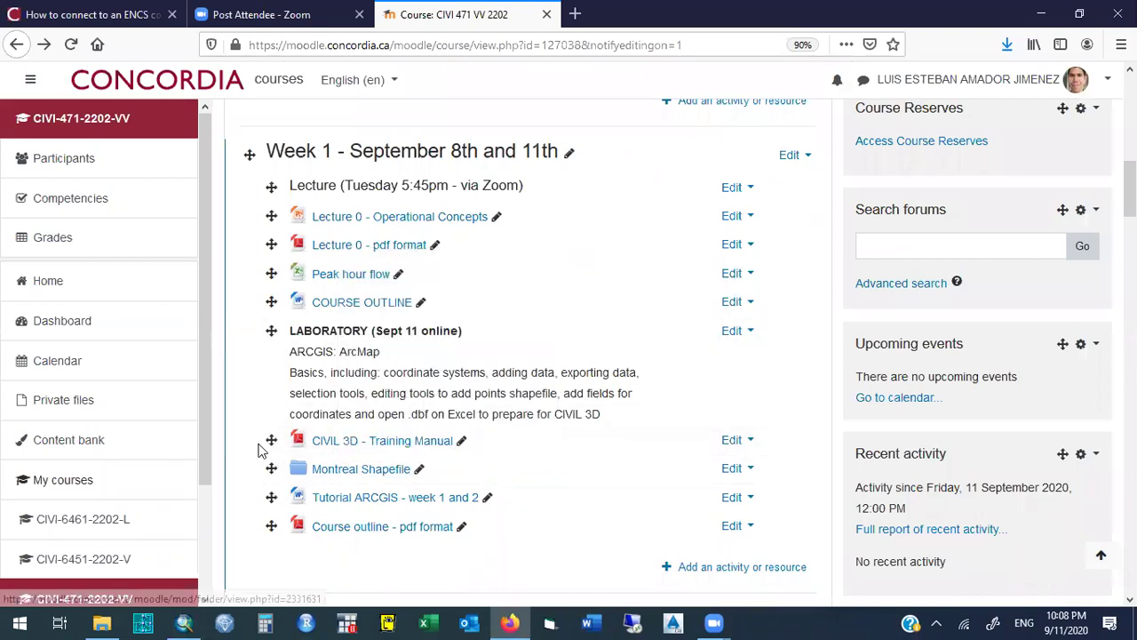
right_click(343, 474)
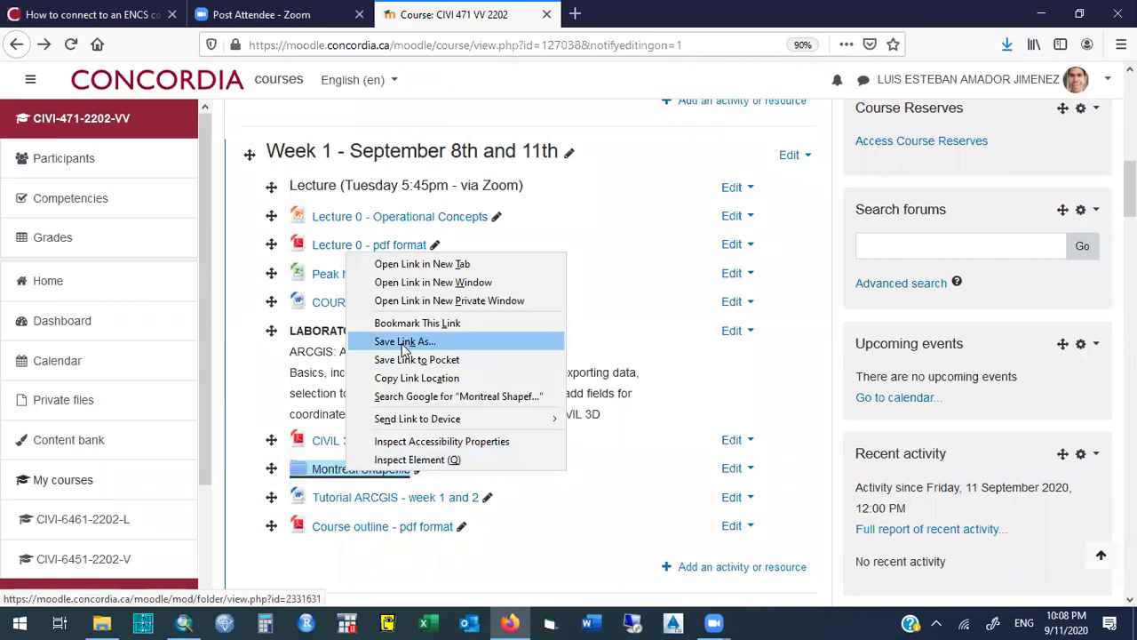
left_click(403, 344)
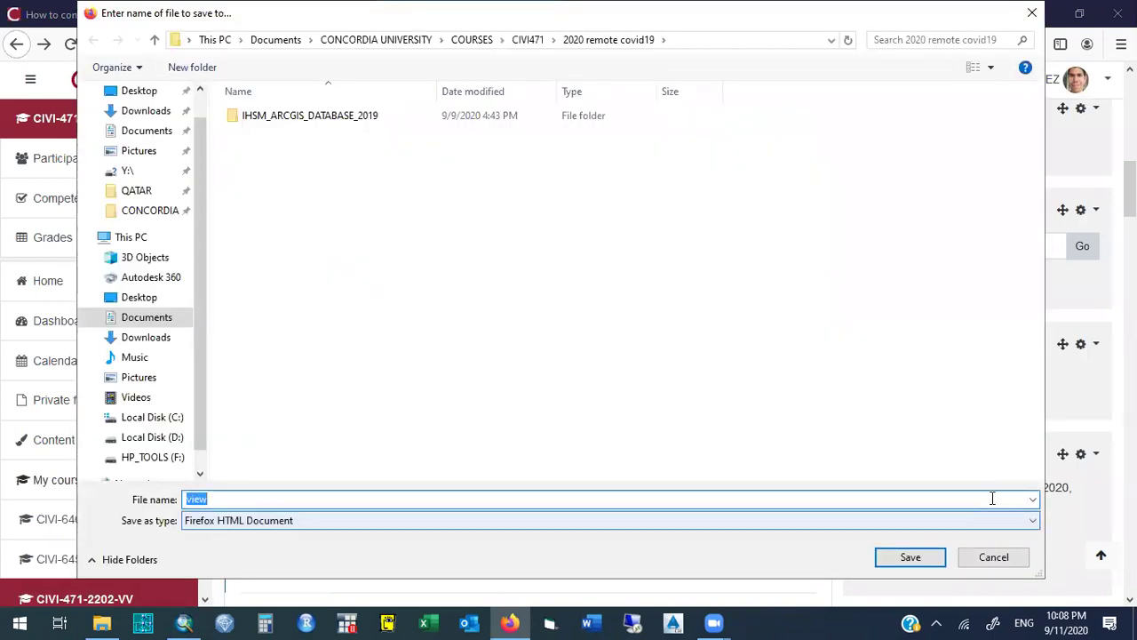
left_click(993, 557)
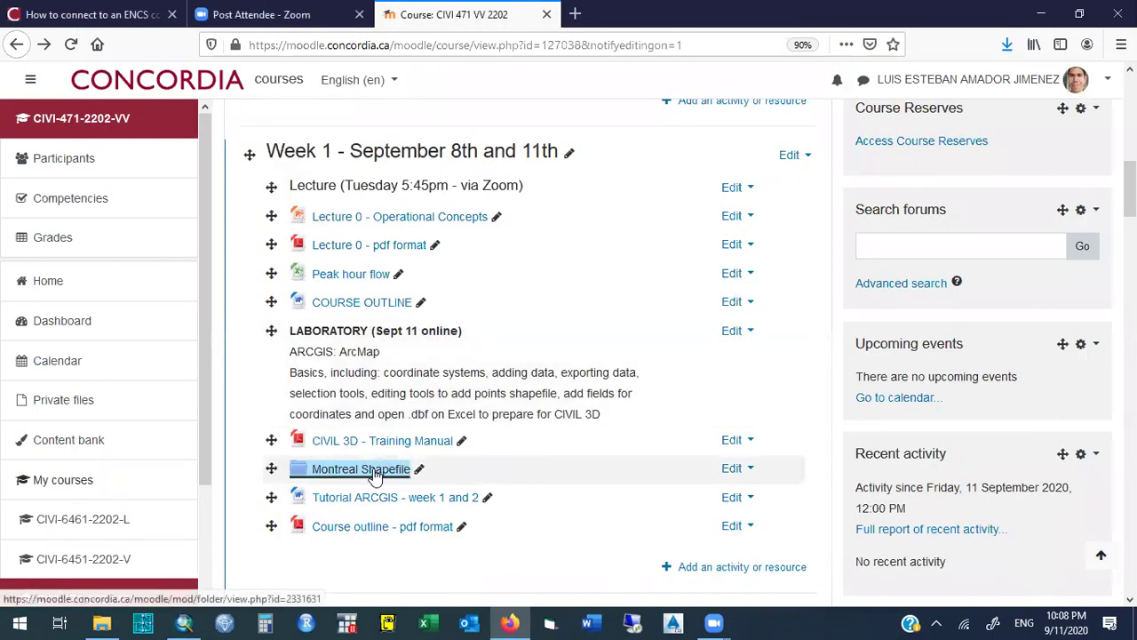
Download the Montreal Shapefile folder as a ZIP and show it in its folder.
left_click(373, 471)
left_click(284, 515)
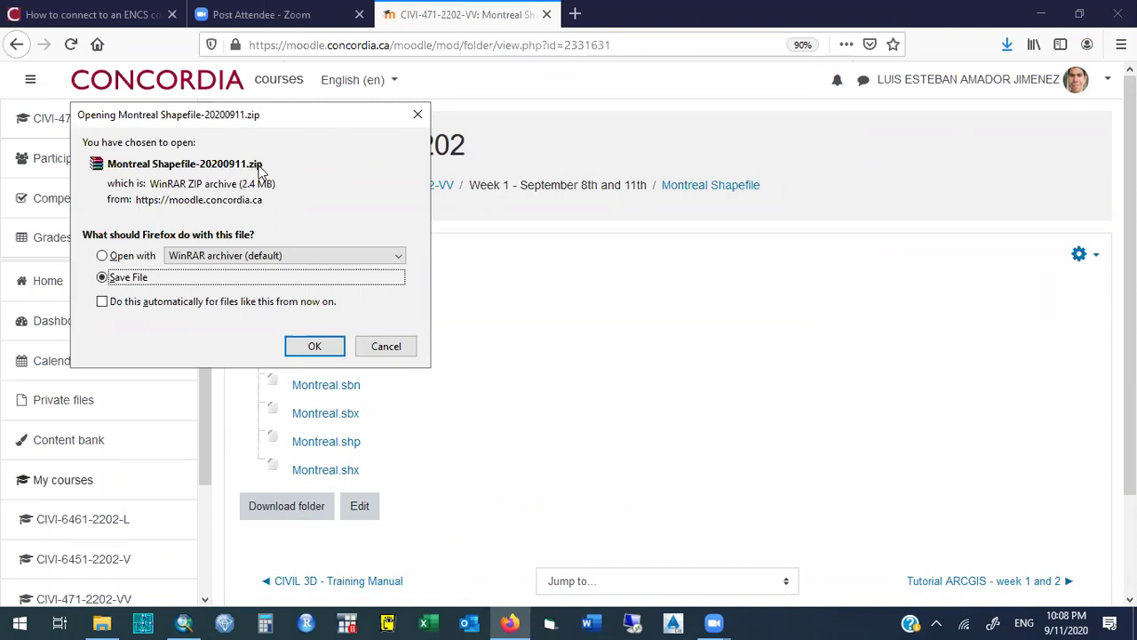
left_click(313, 346)
left_click(1004, 42)
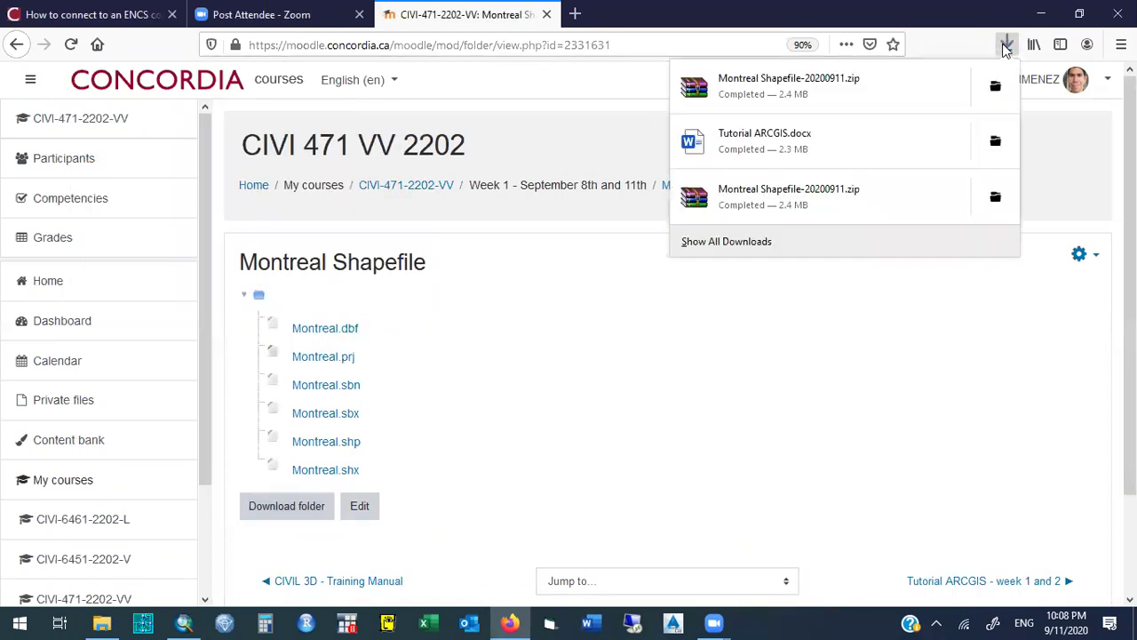
left_click(995, 83)
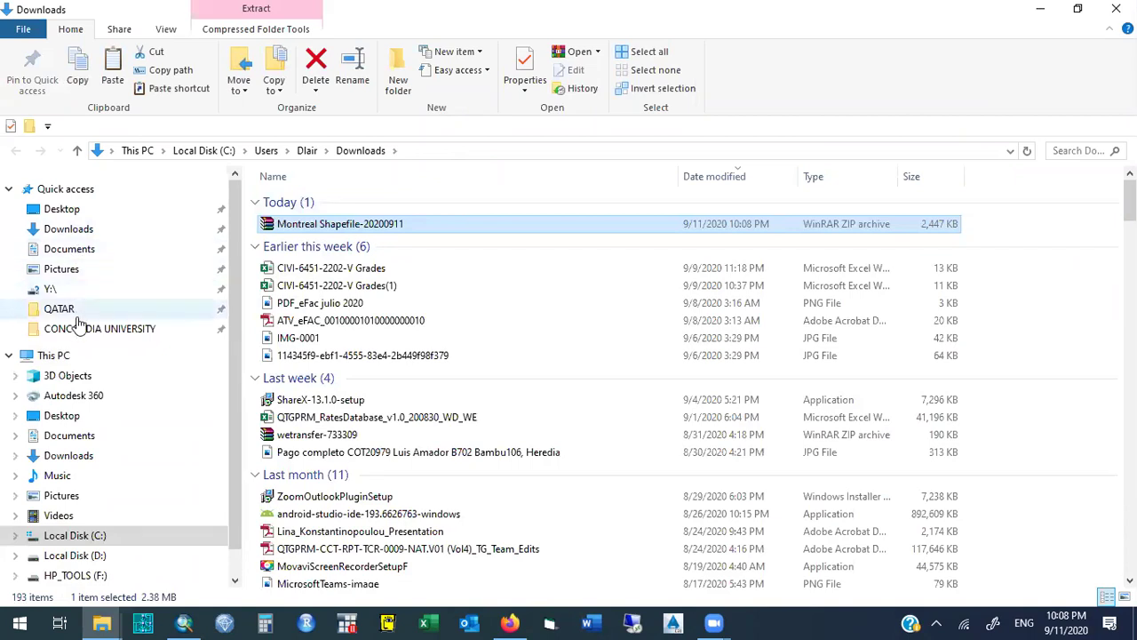
Paste the downloaded Montreal Shapefile ZIP onto the Desktop.
left_click(71, 210)
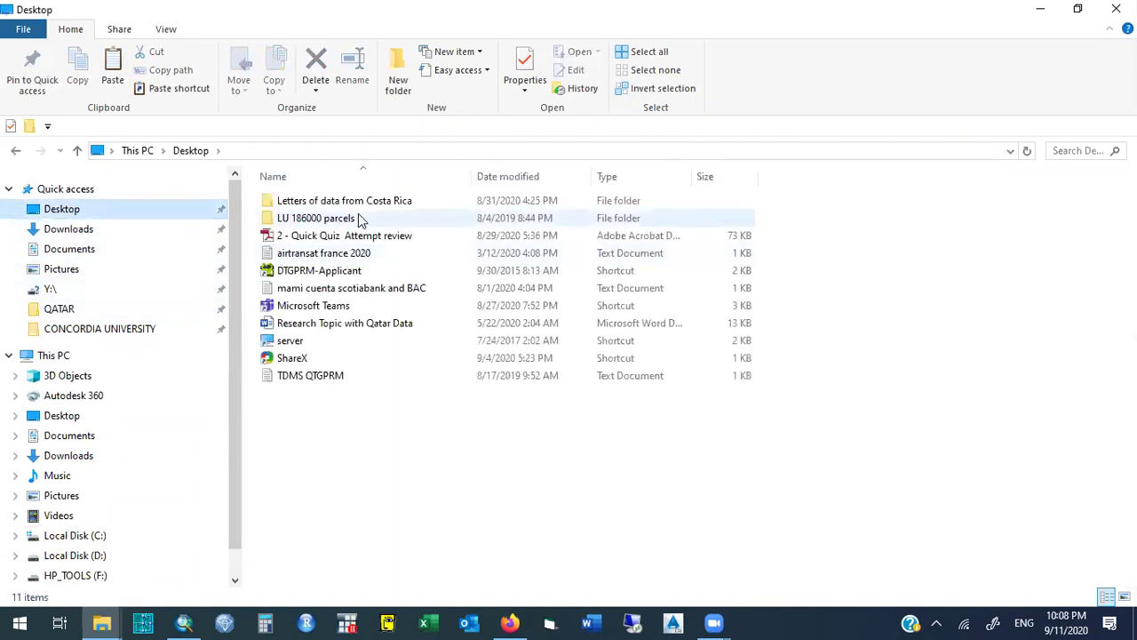
right_click(287, 442)
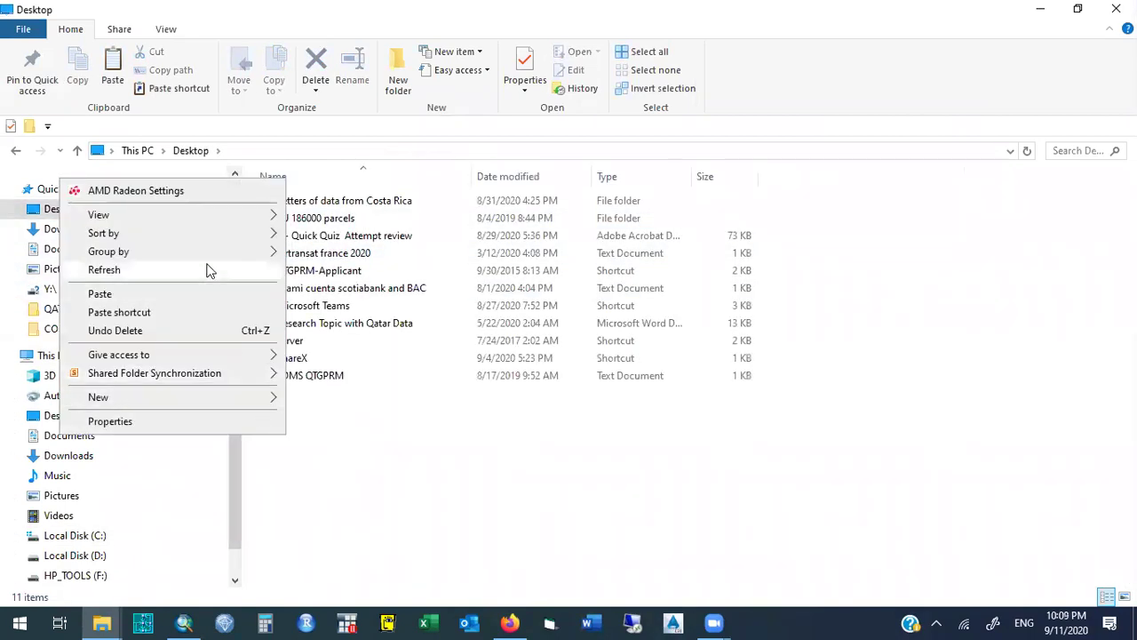
key("Escape")
key("ctrl+v")
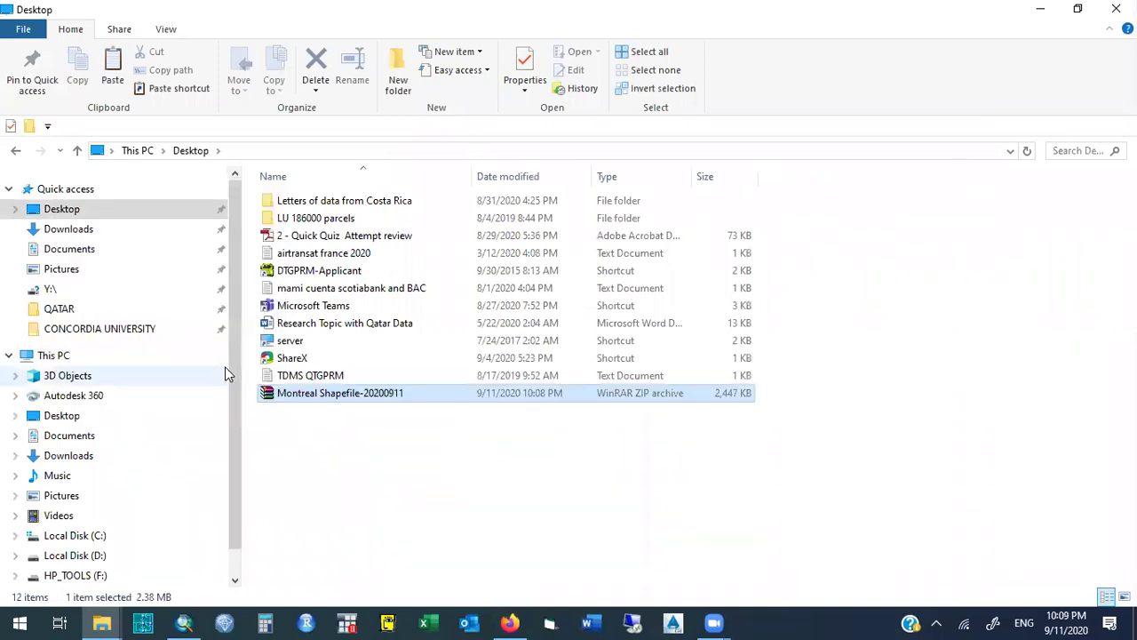
Extract the ZIP to a Montreal Shapefile-20200911 folder and check it beside the archive.
right_click(297, 401)
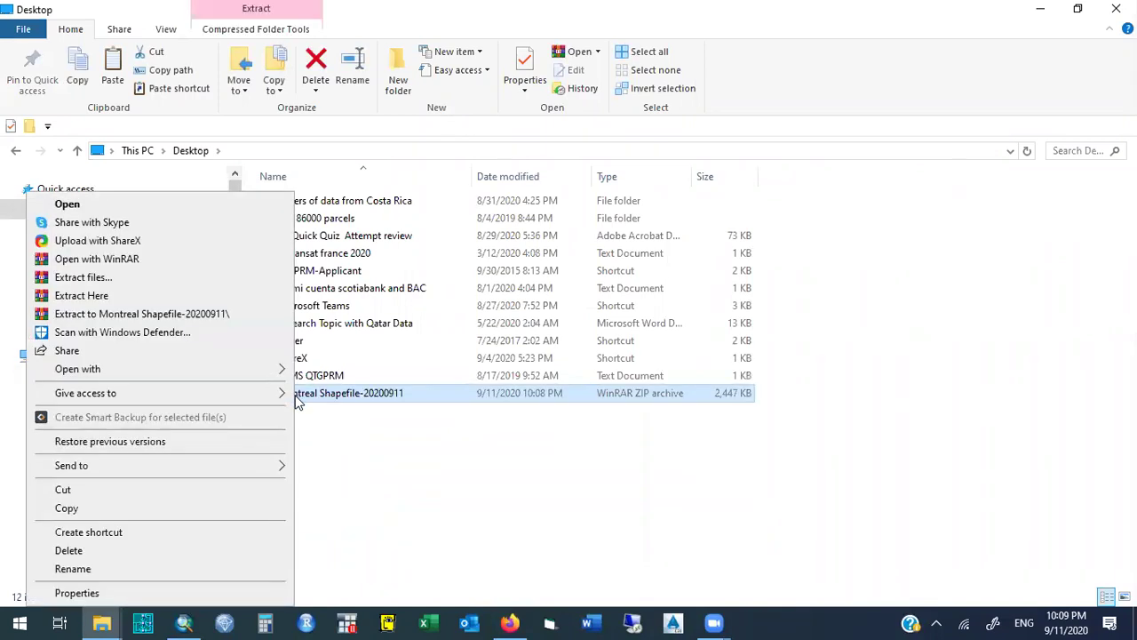
left_click(426, 400)
right_click(427, 398)
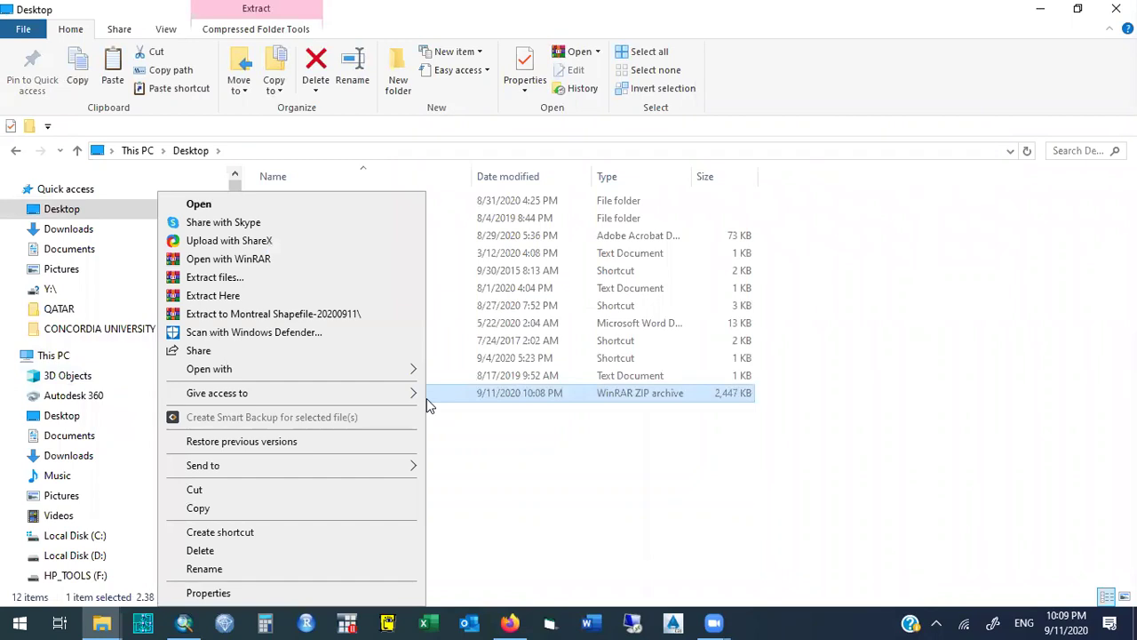
left_click(305, 316)
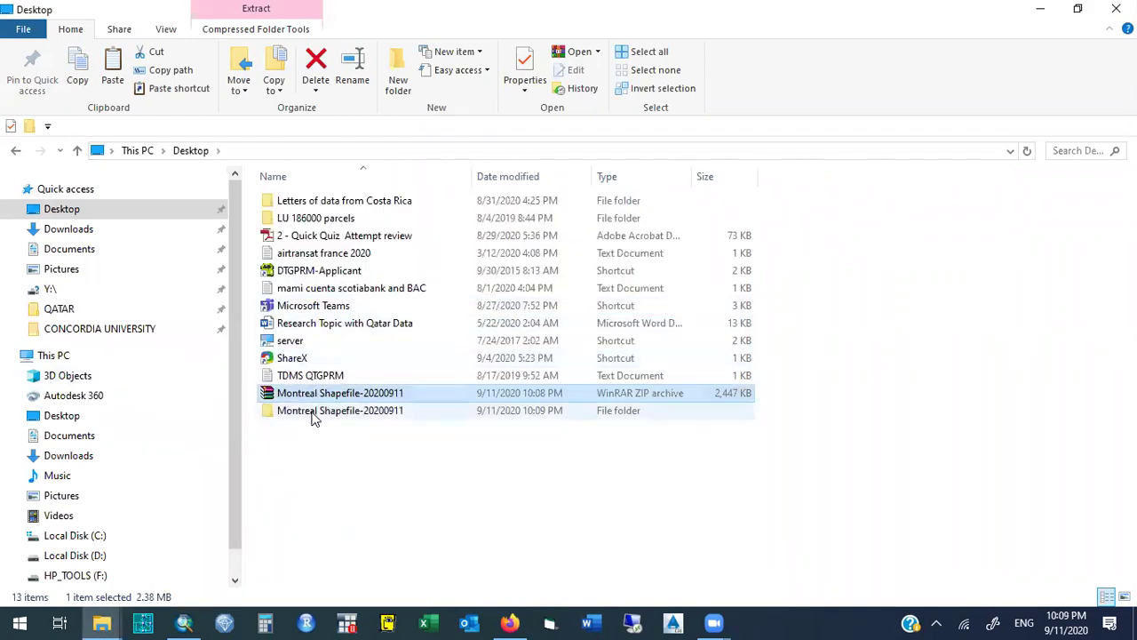
left_click(312, 416)
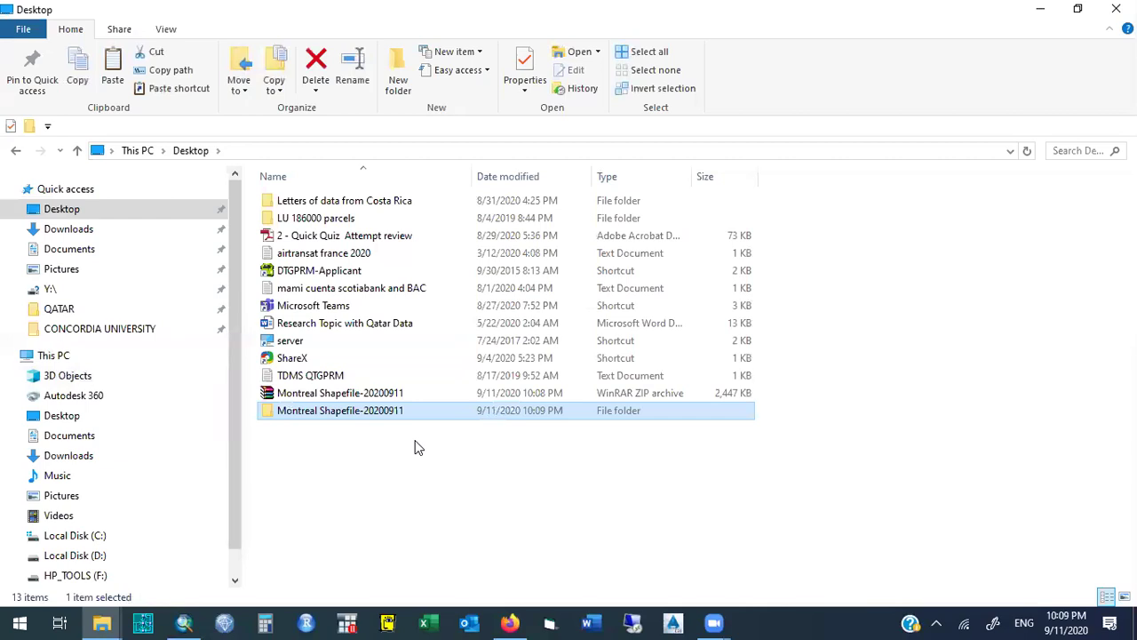
double_click(376, 419)
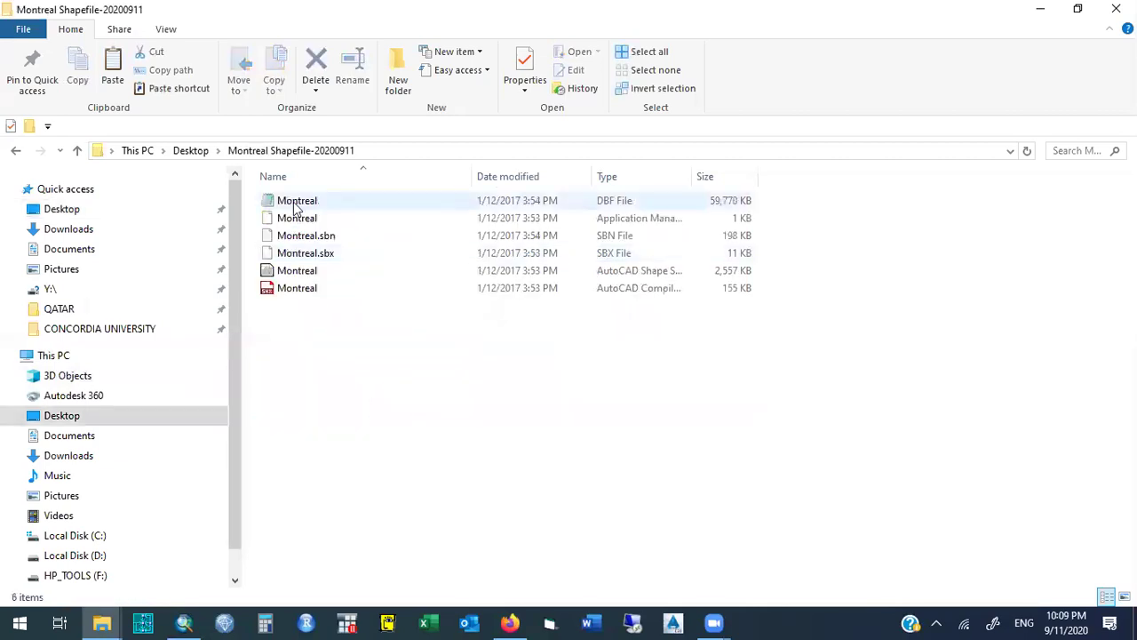
left_click(190, 150)
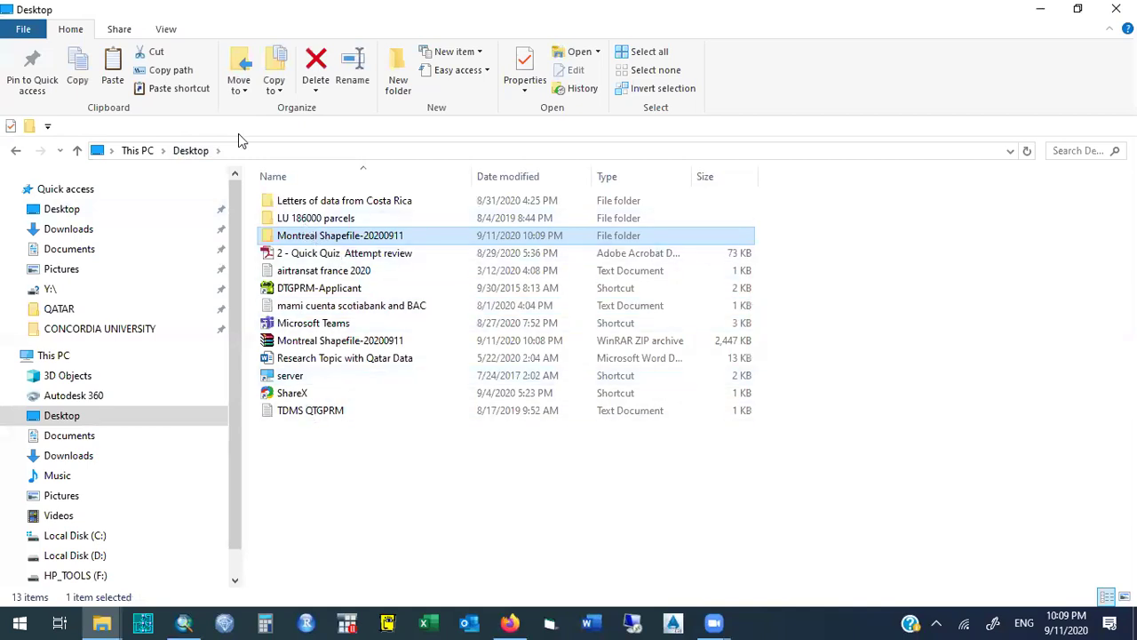
left_click(313, 343)
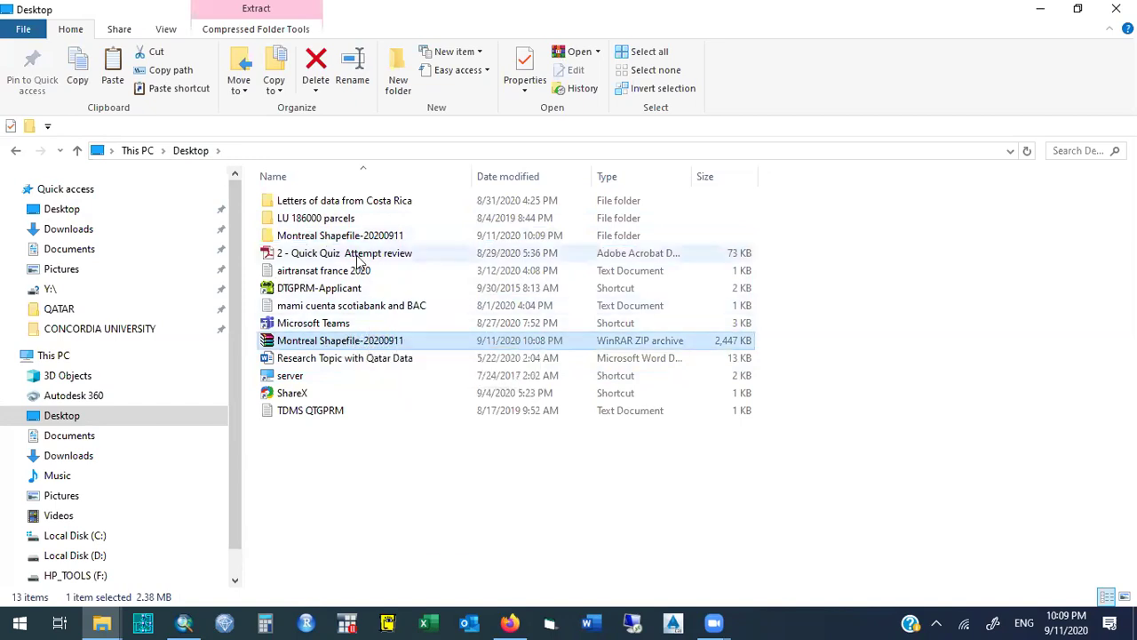
left_click(332, 237)
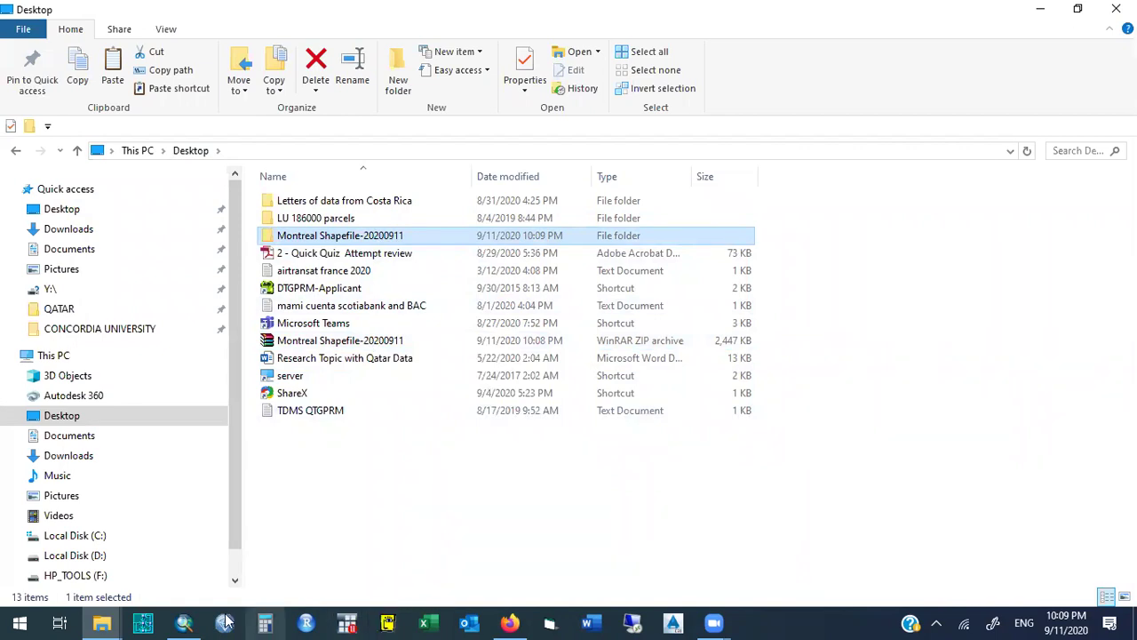
Return to ArcMap and open the Add Data dropdown.
left_click(184, 622)
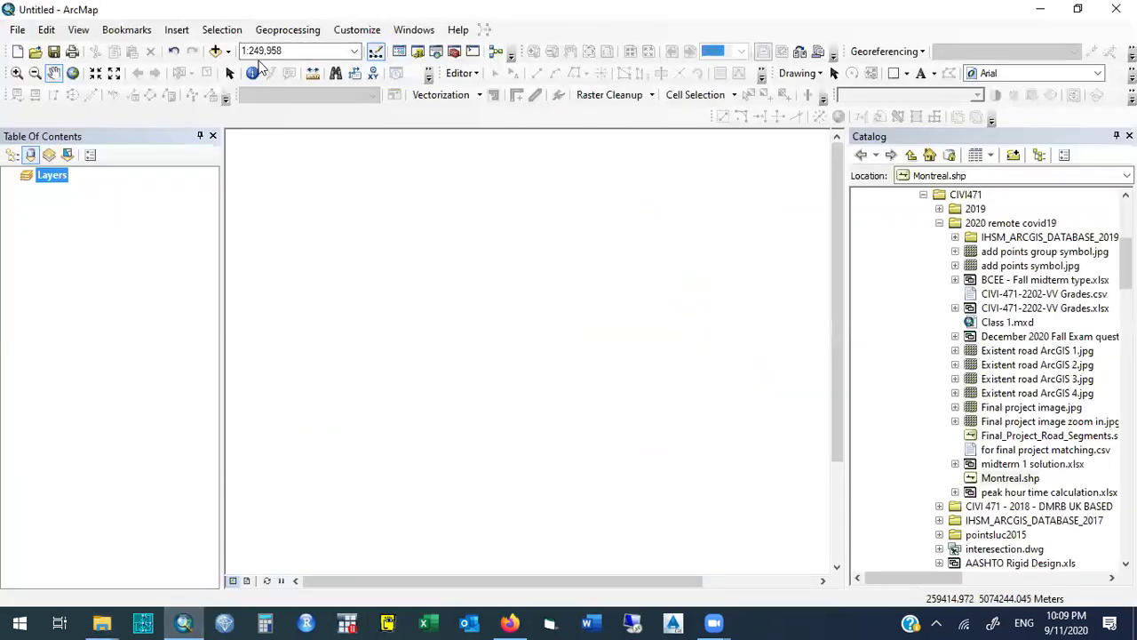
left_click(229, 52)
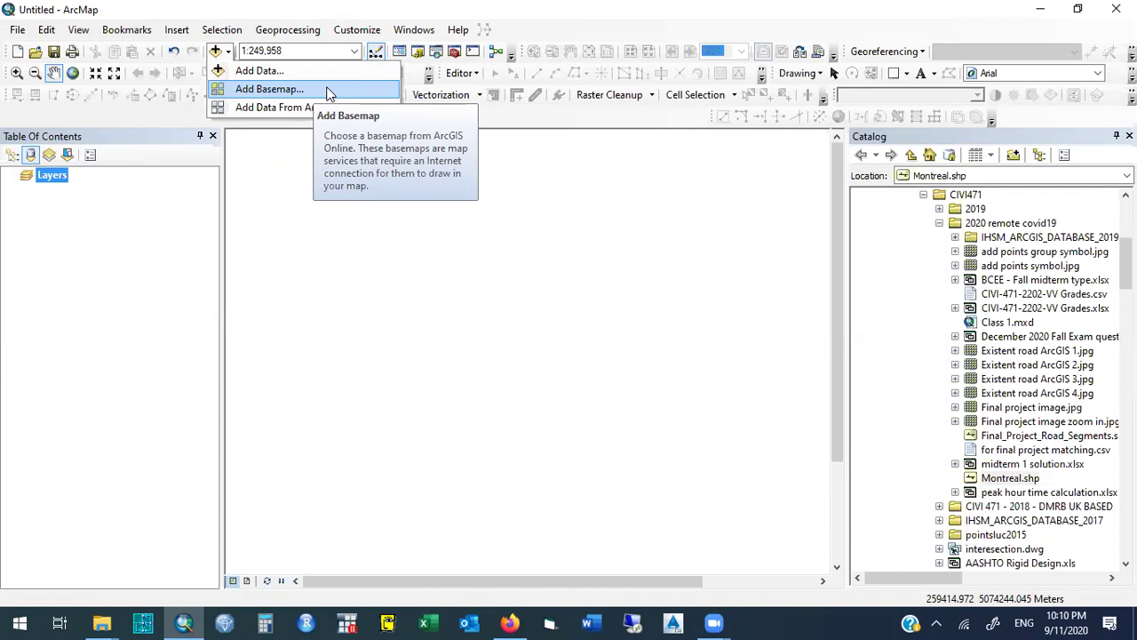
Add the Light Gray Canvas basemap through Add Basemap.
left_click(328, 90)
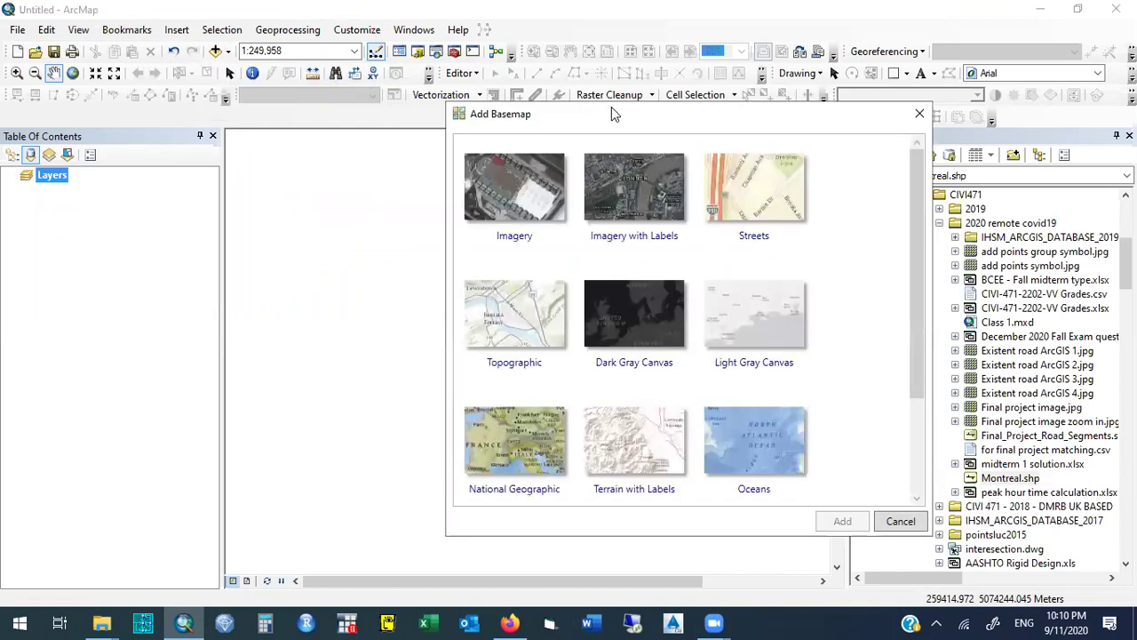
left_click_drag(611, 114, 418, 134)
left_click(551, 341)
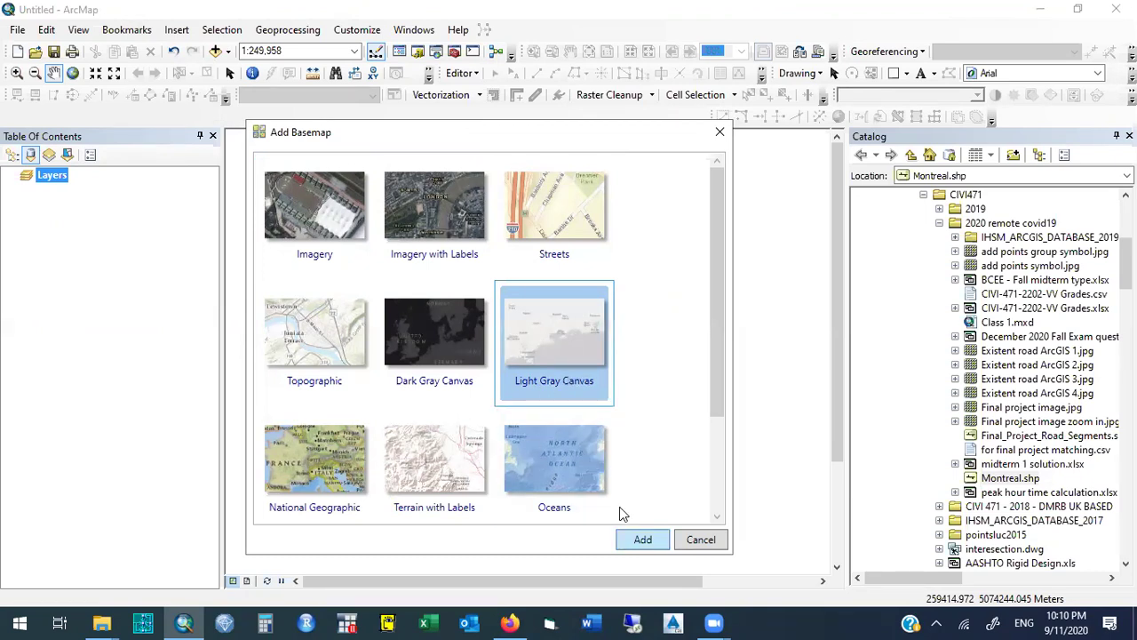
key("Return")
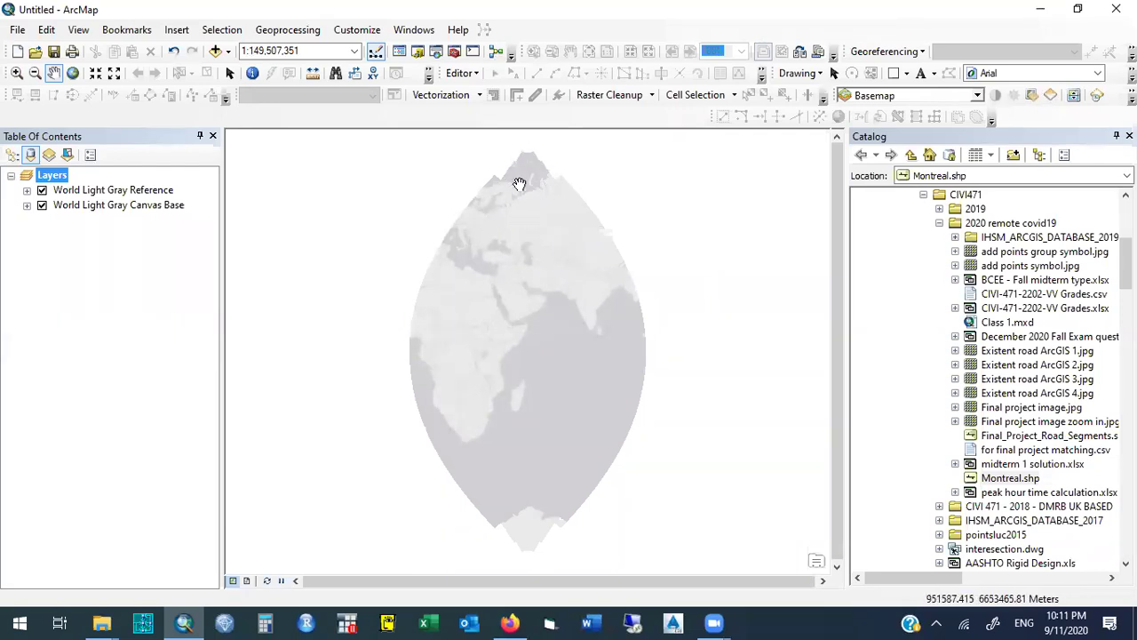
Zoom the map in on the Qatar peninsula.
left_click(16, 72)
left_click_drag(519, 287, 536, 298)
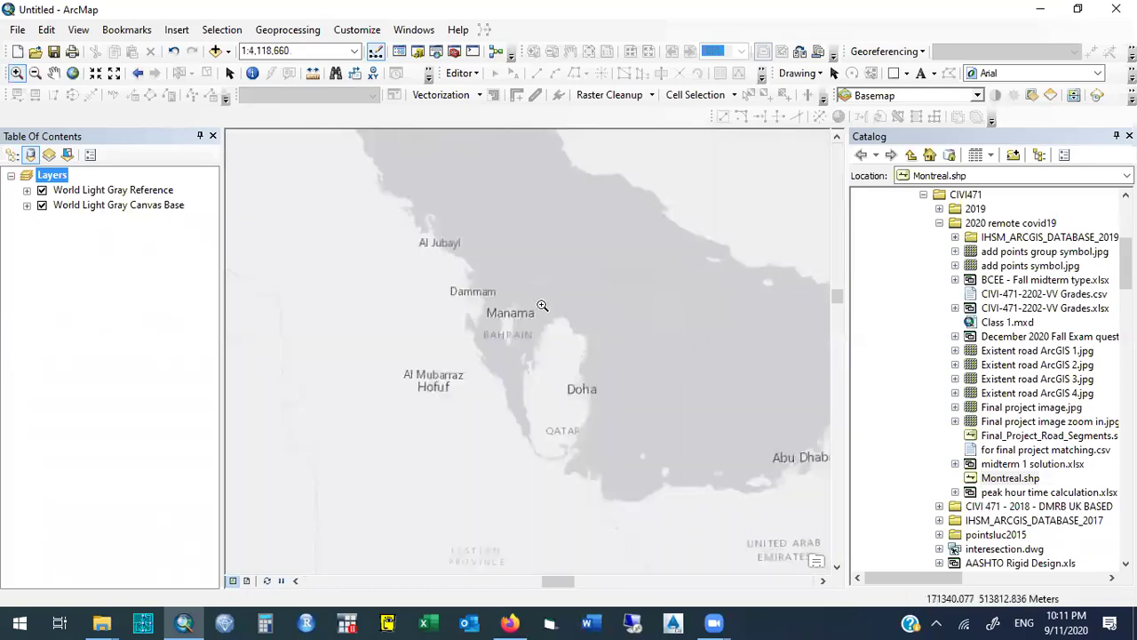
left_click_drag(466, 281, 631, 487)
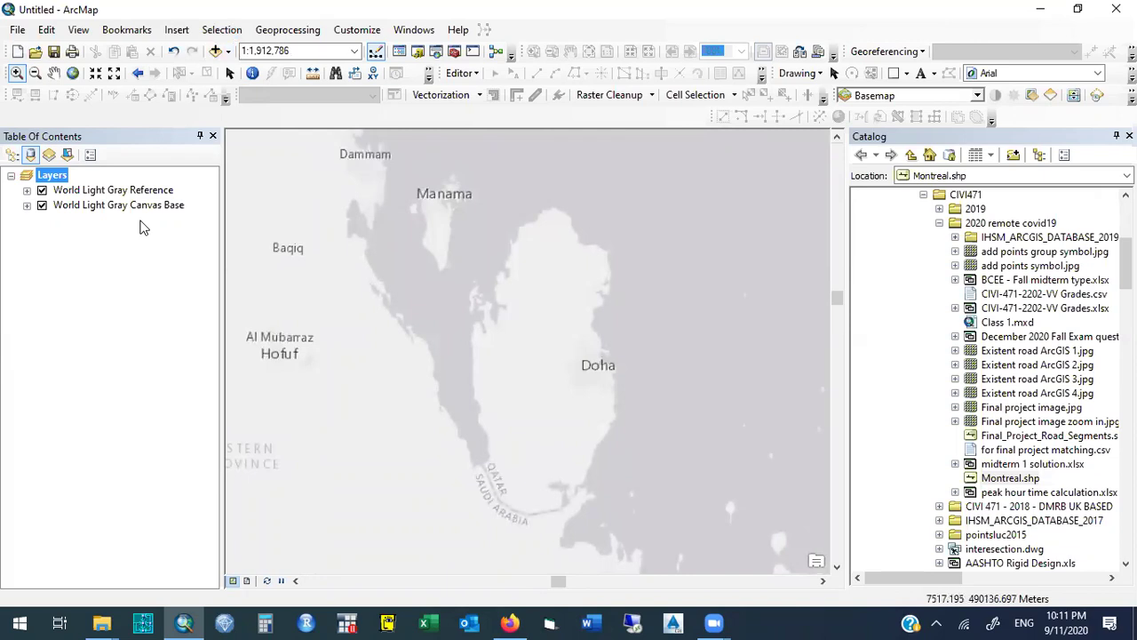
Remove the World Light Gray Reference and Base layers from the Table of Contents.
right_click(96, 190)
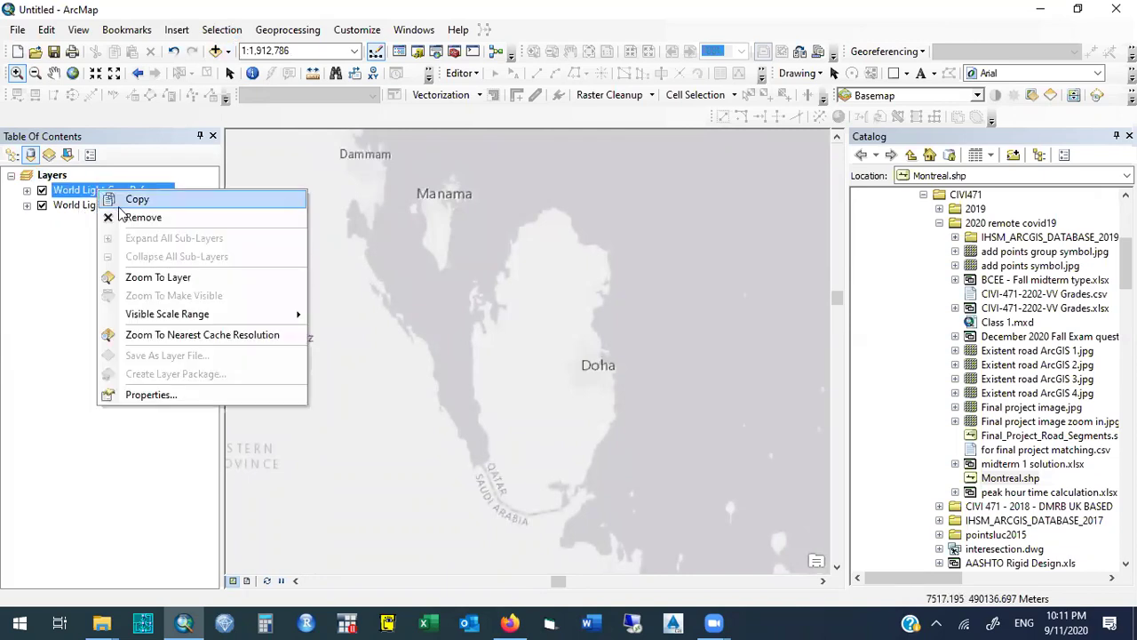
left_click(134, 216)
right_click(90, 190)
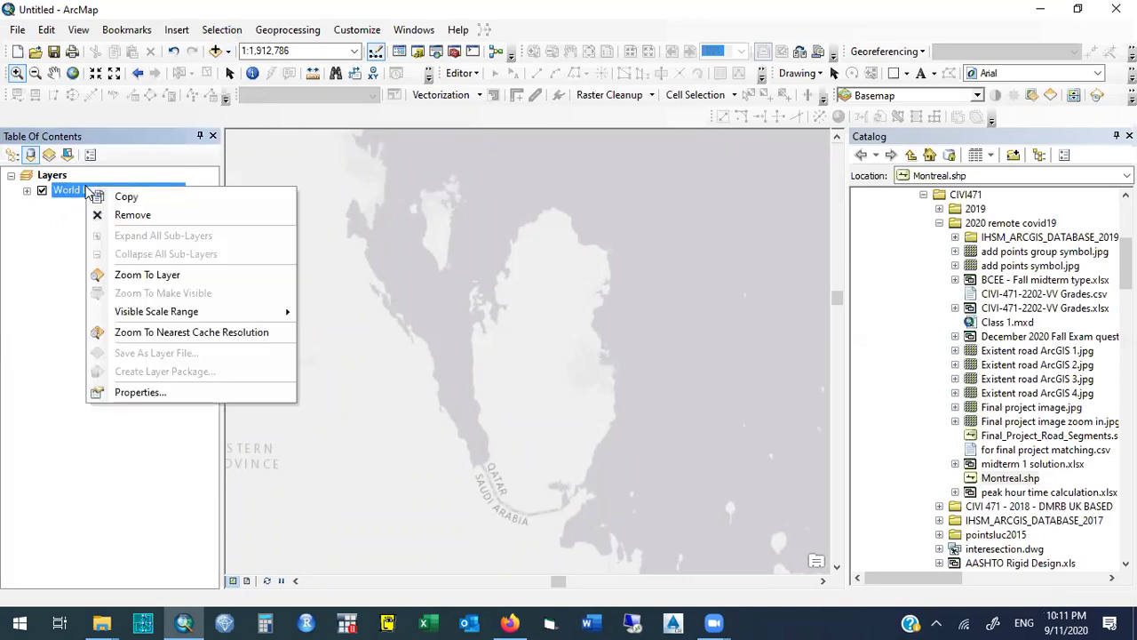
left_click(117, 214)
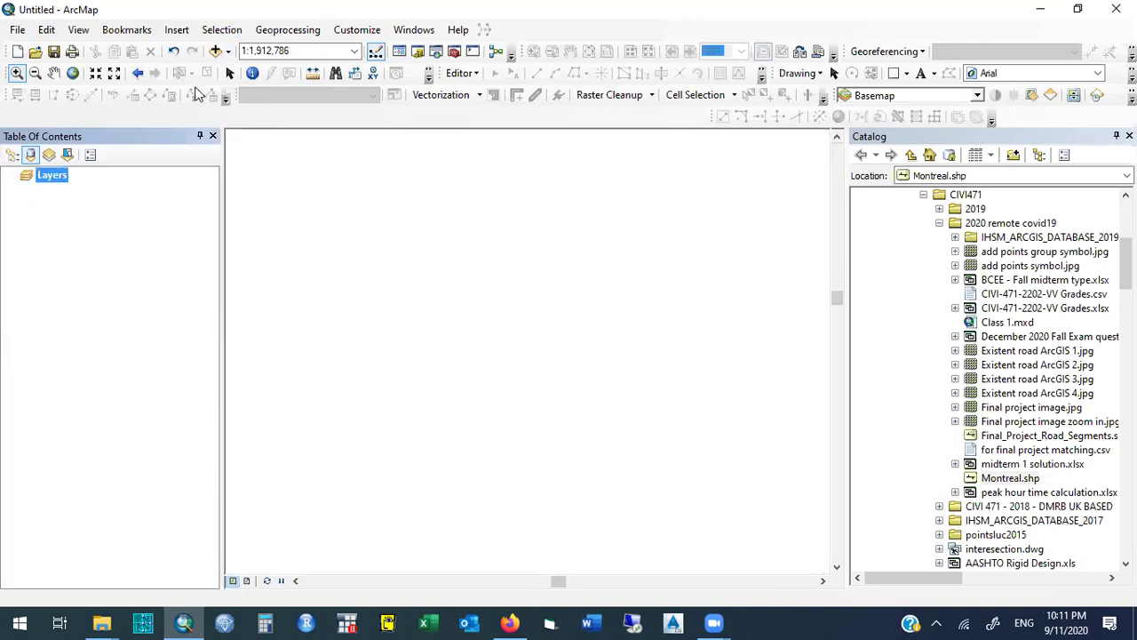
Add the Imagery basemap and zoom in toward the Arabian Peninsula.
left_click(227, 51)
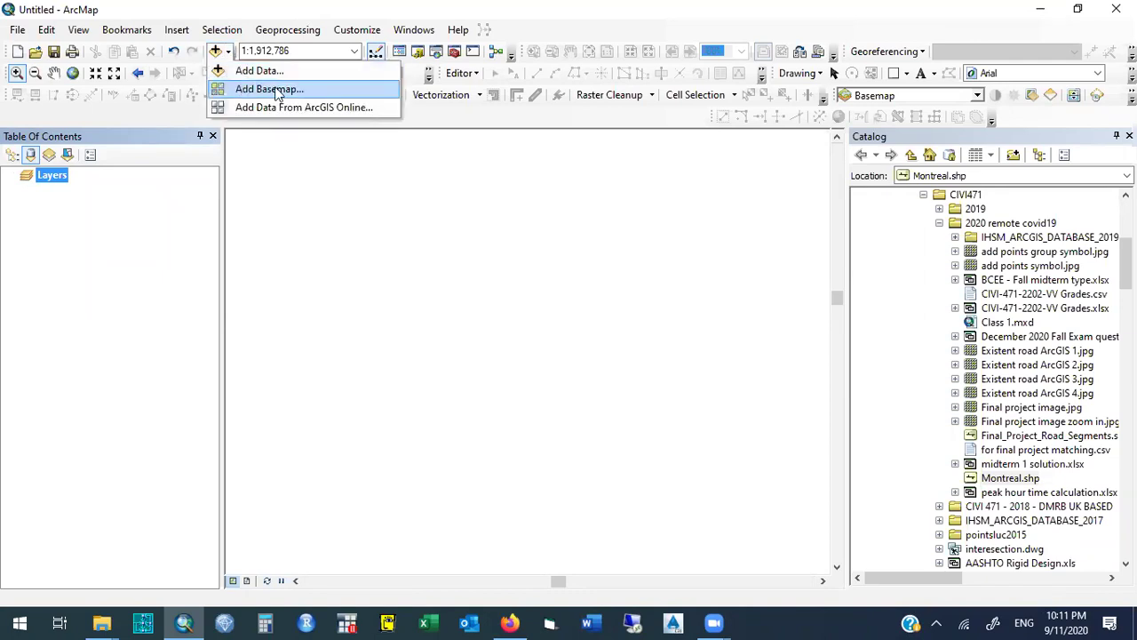
left_click(318, 89)
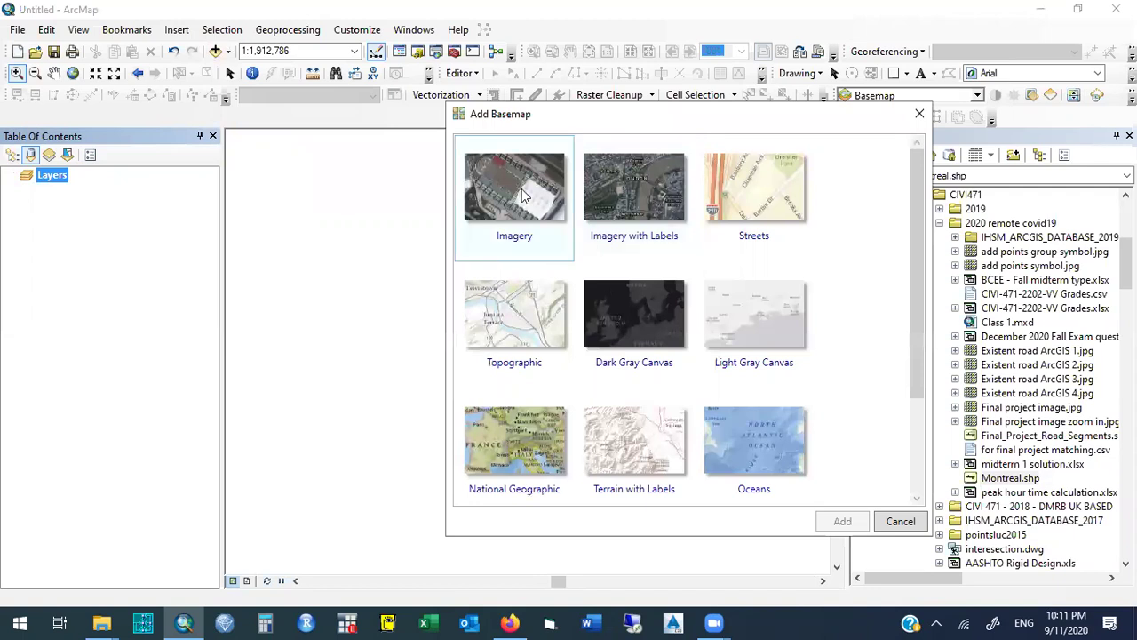
left_click(524, 197)
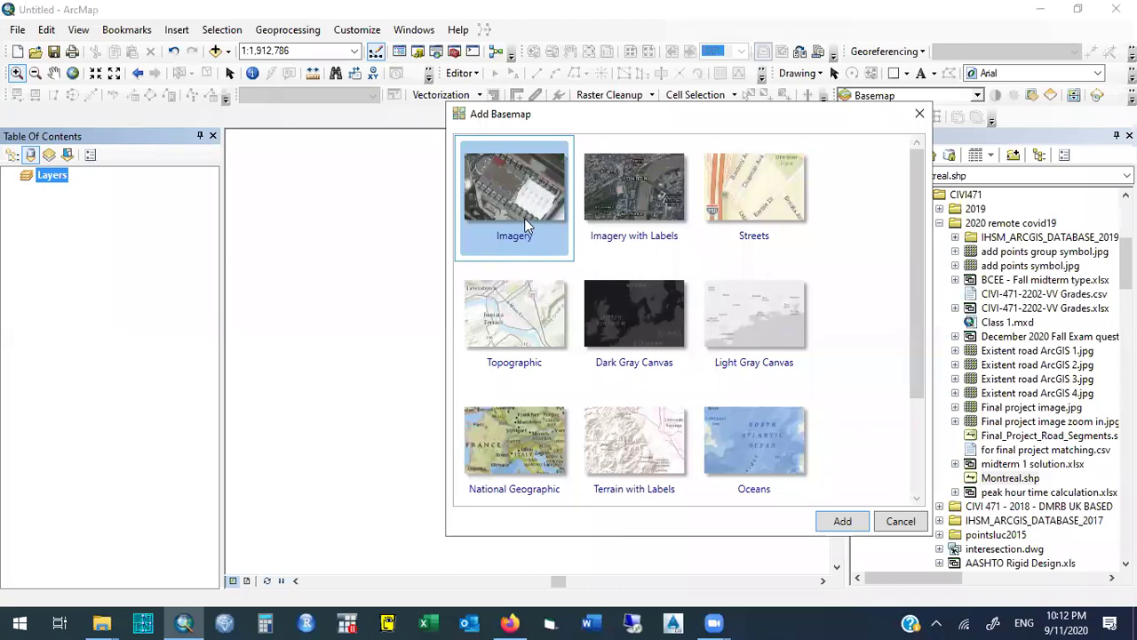
left_click(842, 521)
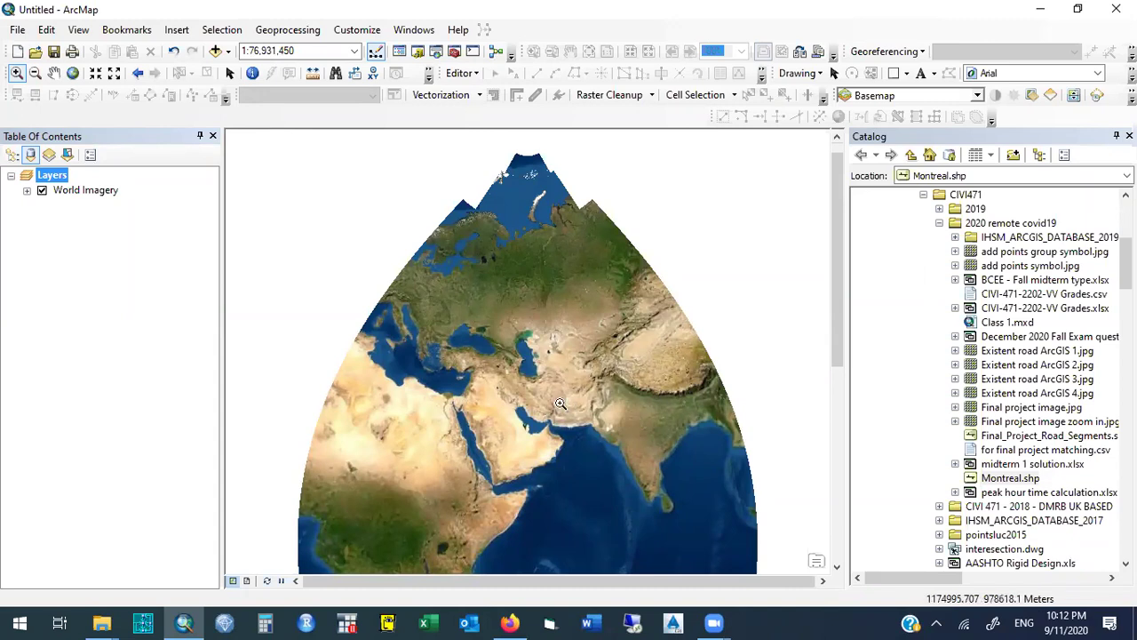
left_click_drag(519, 420, 535, 437)
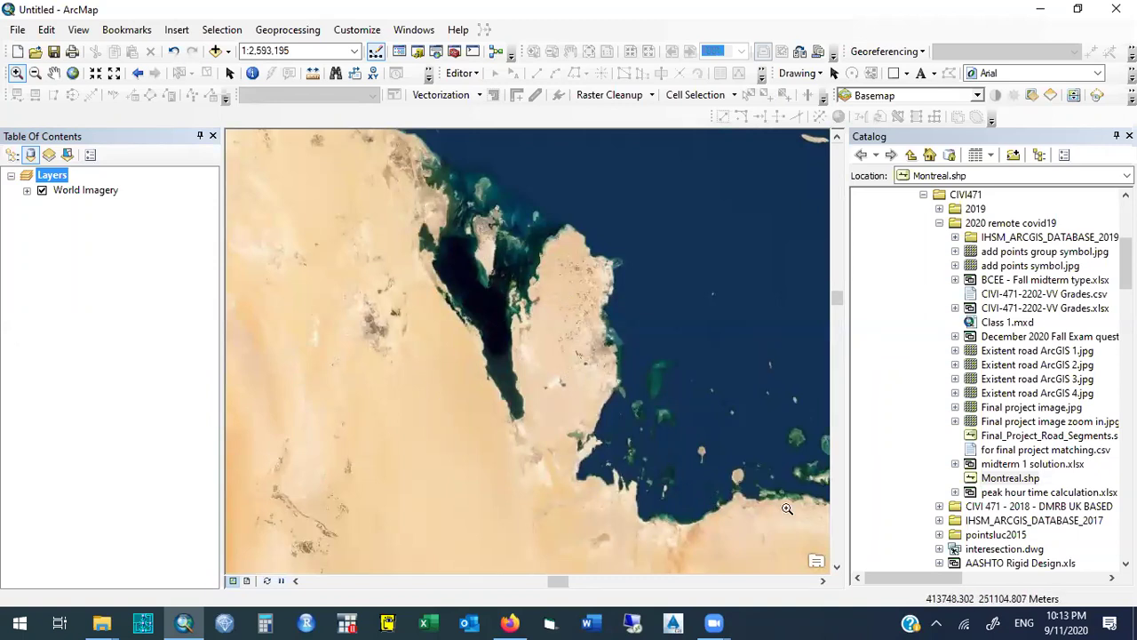
Zoom into the desert beside Qatar's east coast, then return to the previous extent.
mouse_move(496, 209)
left_mouse_down()
mouse_move(571, 308)
mouse_move(638, 453)
left_mouse_up()
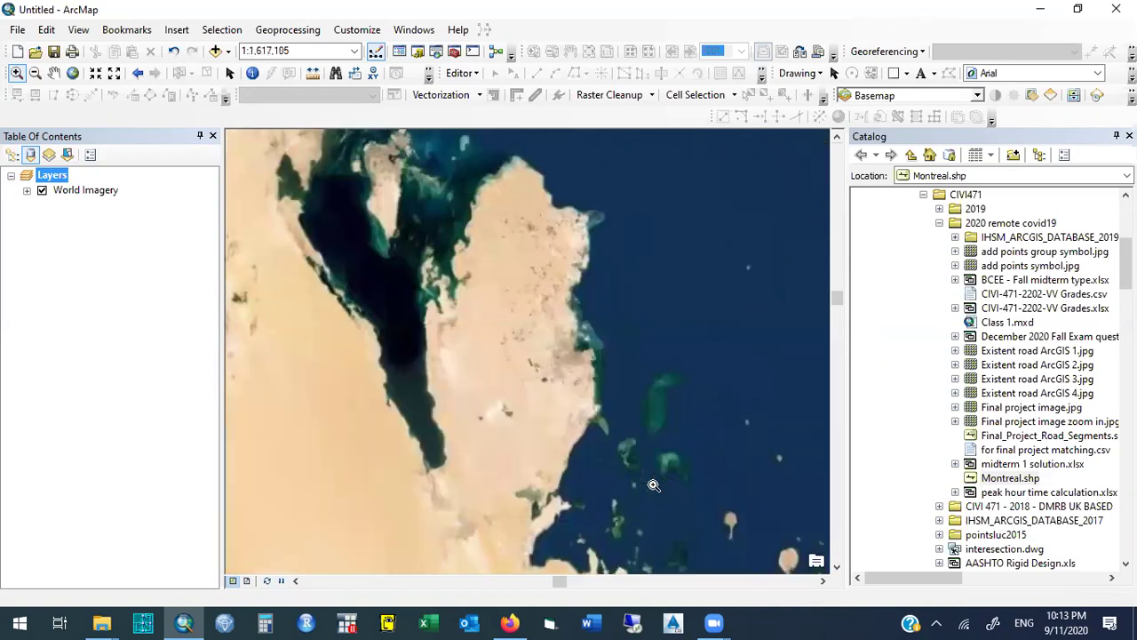
left_click_drag(482, 315, 581, 412)
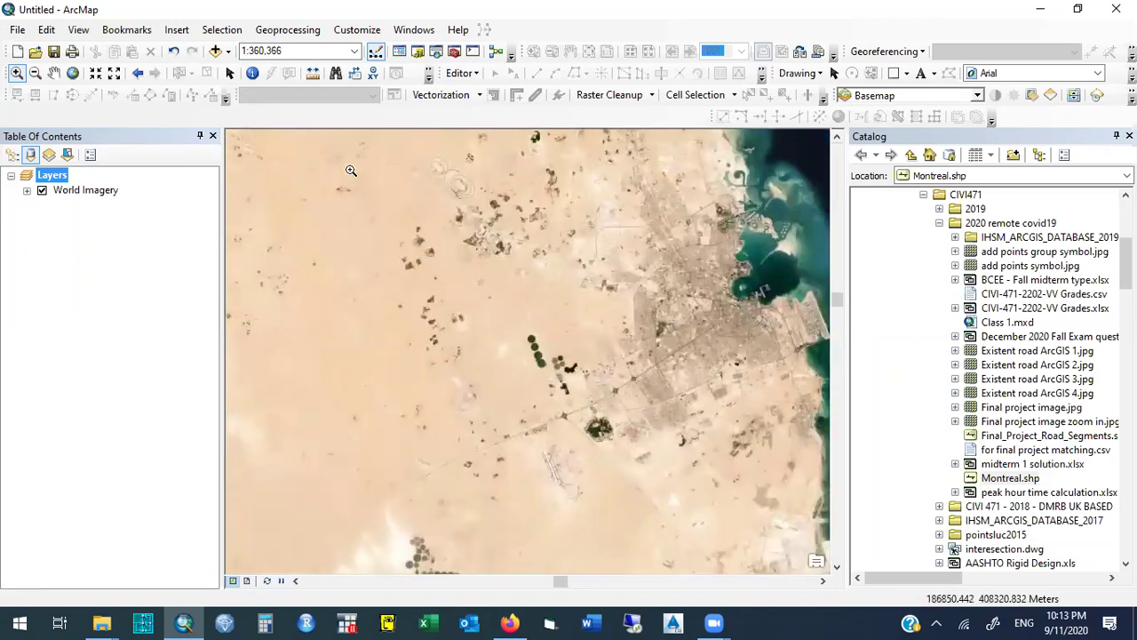
left_click_drag(320, 158, 620, 469)
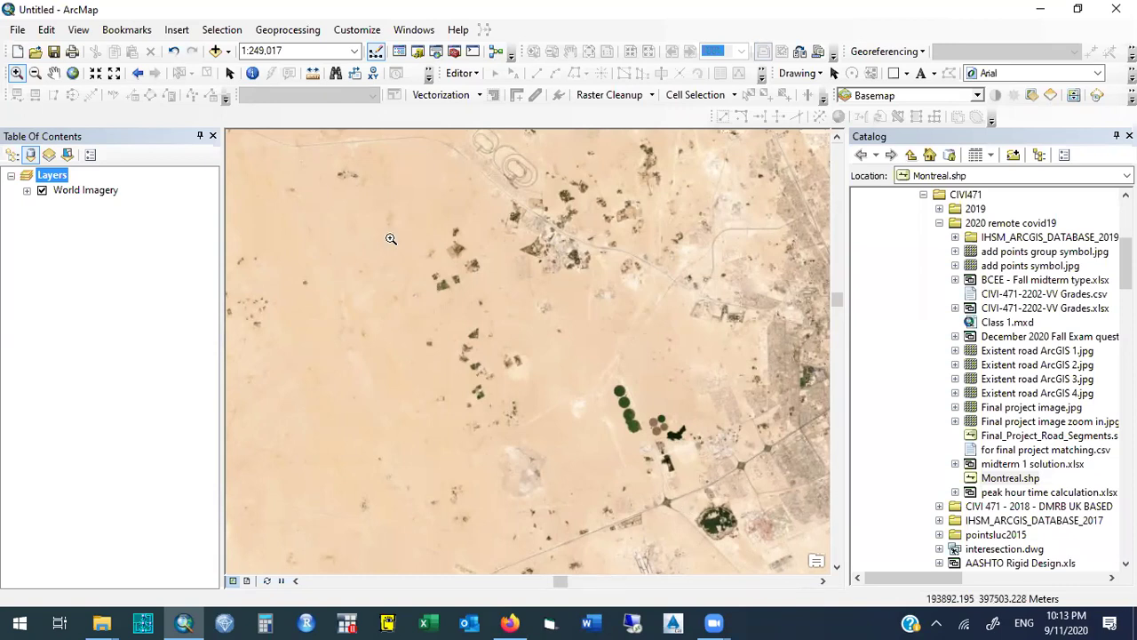
left_click(229, 74)
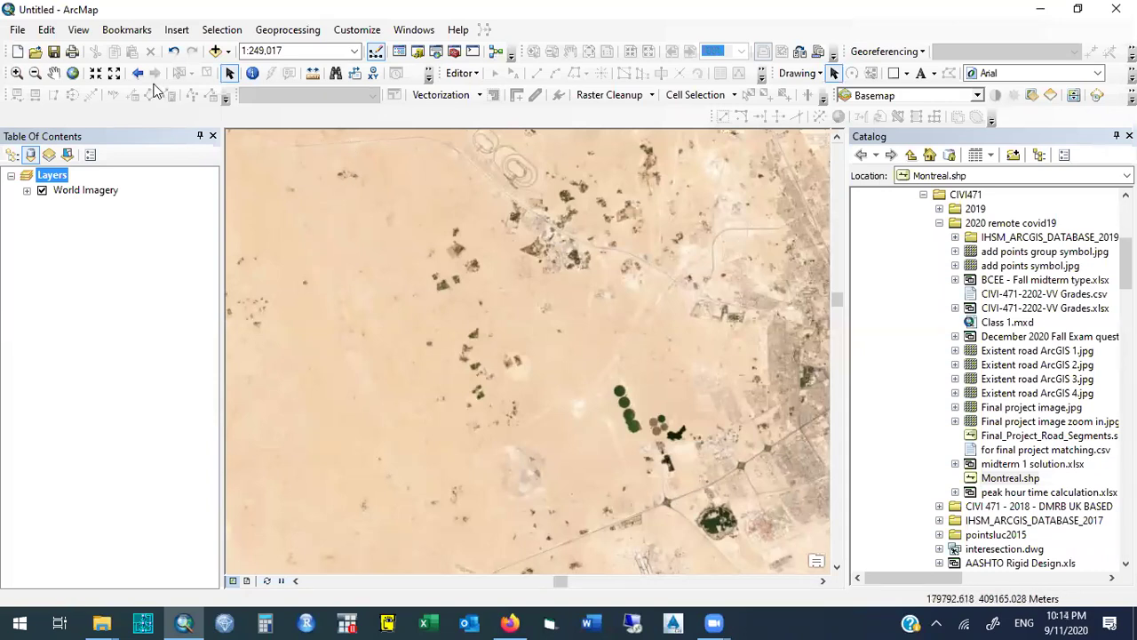
left_click(16, 73)
left_click_drag(328, 135, 392, 161)
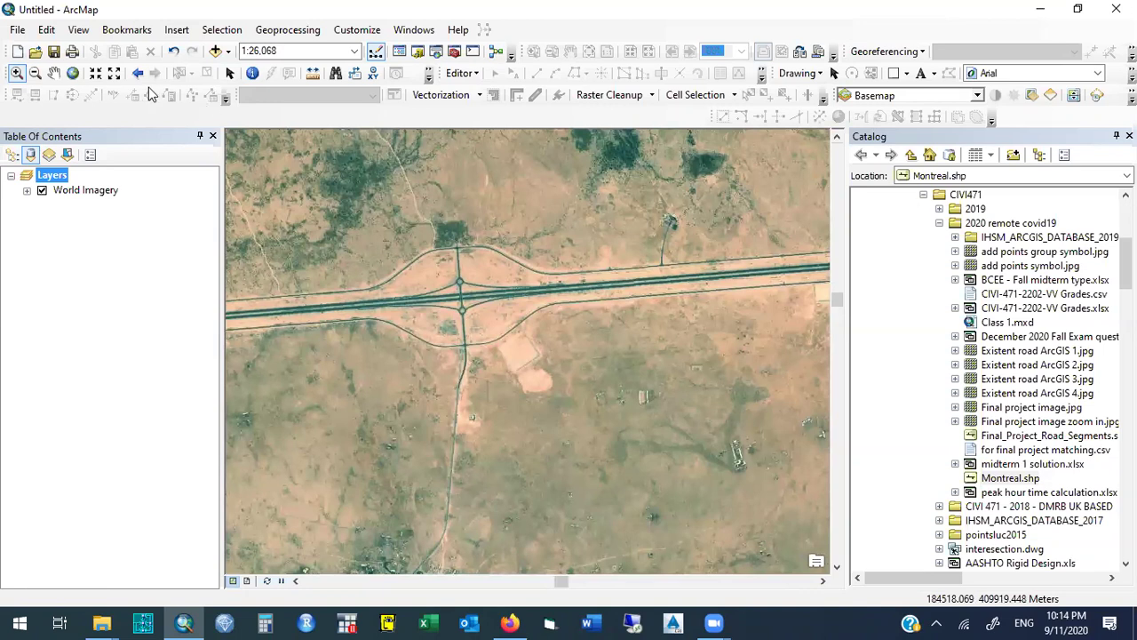
left_click(138, 74)
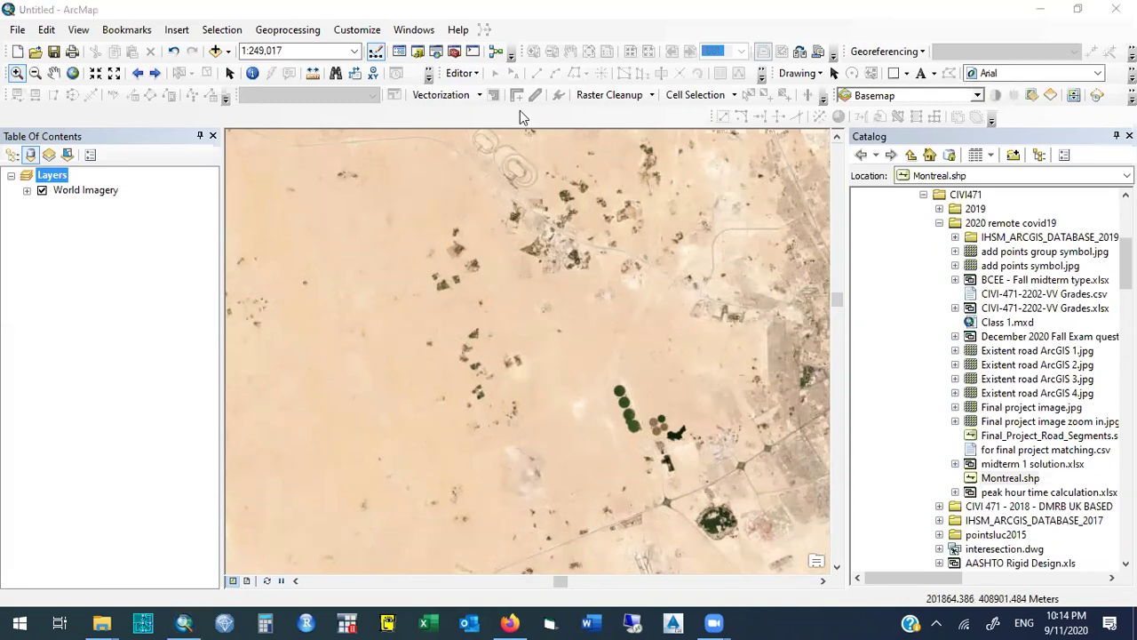
left_click(477, 78)
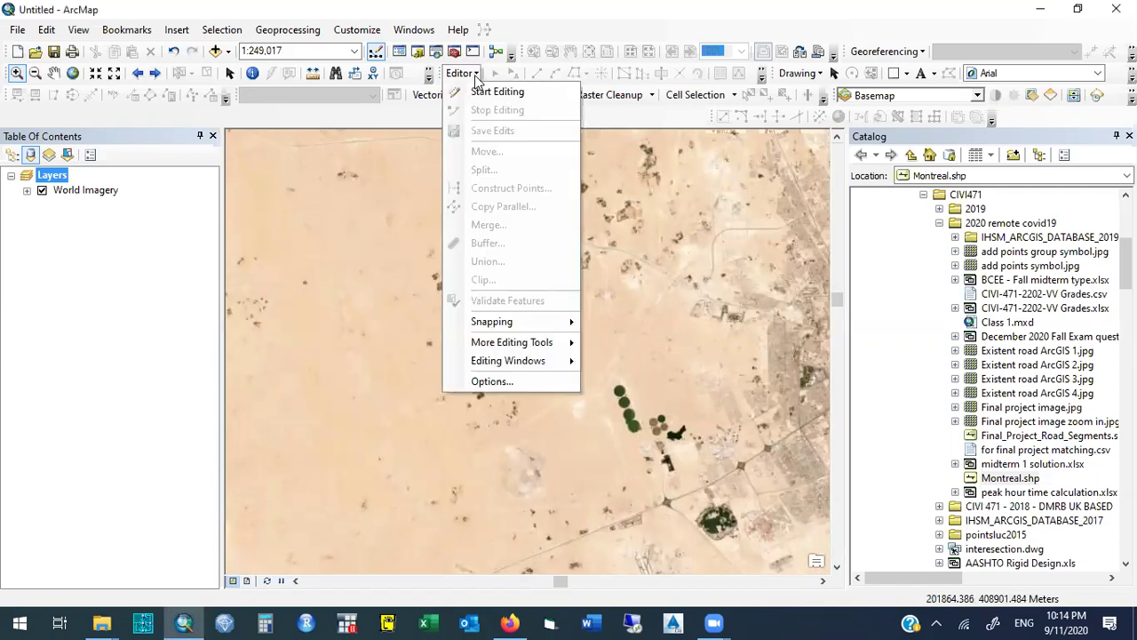
left_click(476, 78)
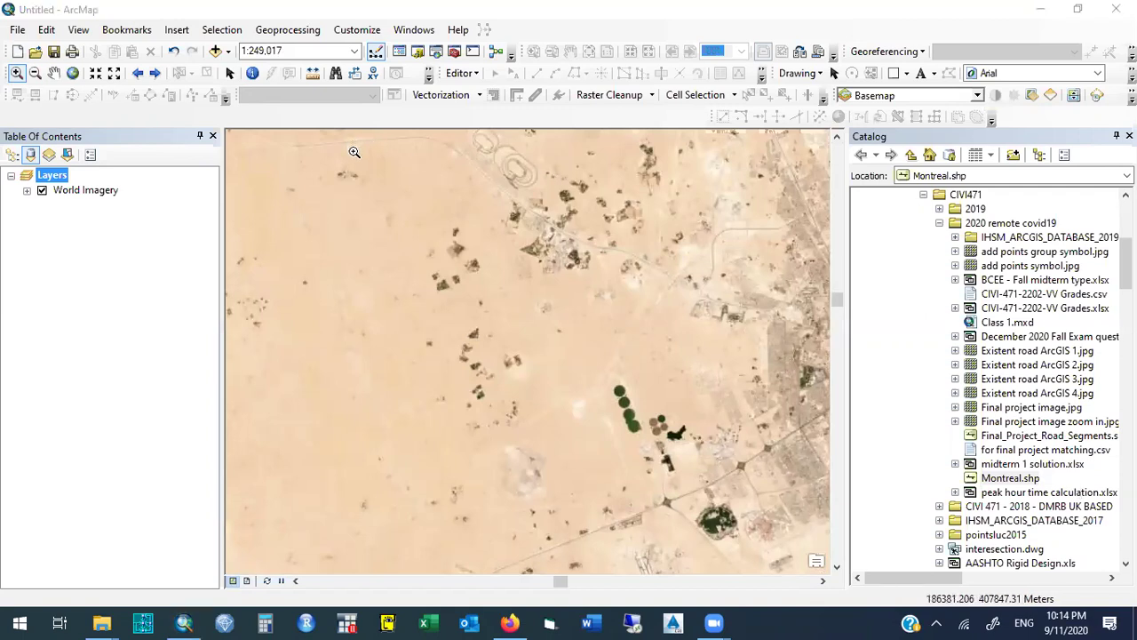
left_click_drag(337, 134, 373, 155)
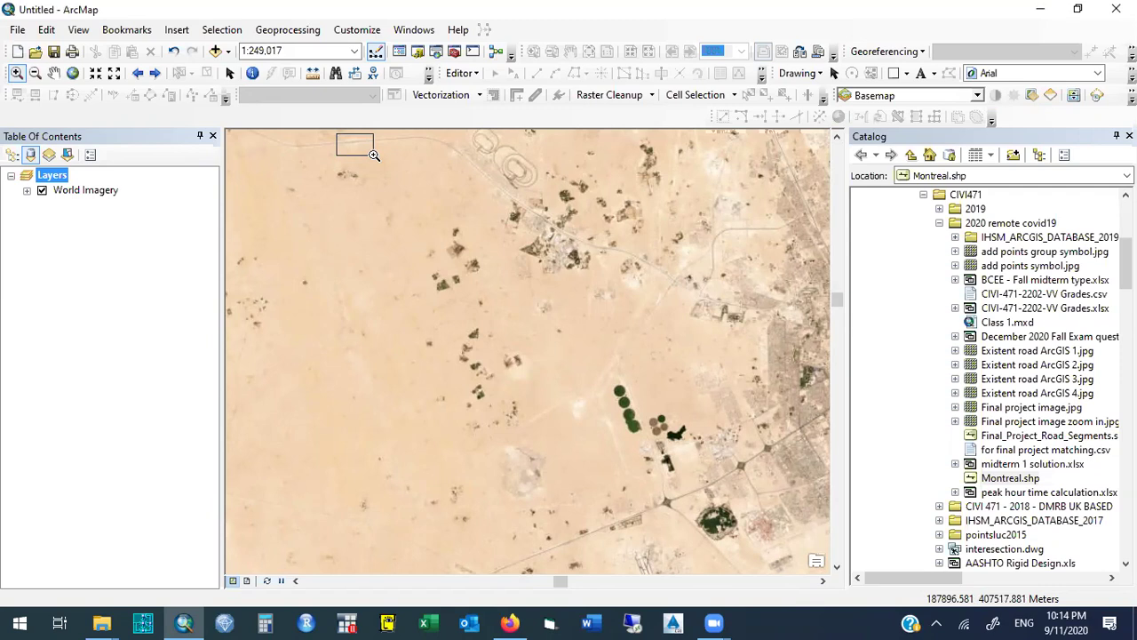
left_click_drag(373, 156, 373, 155)
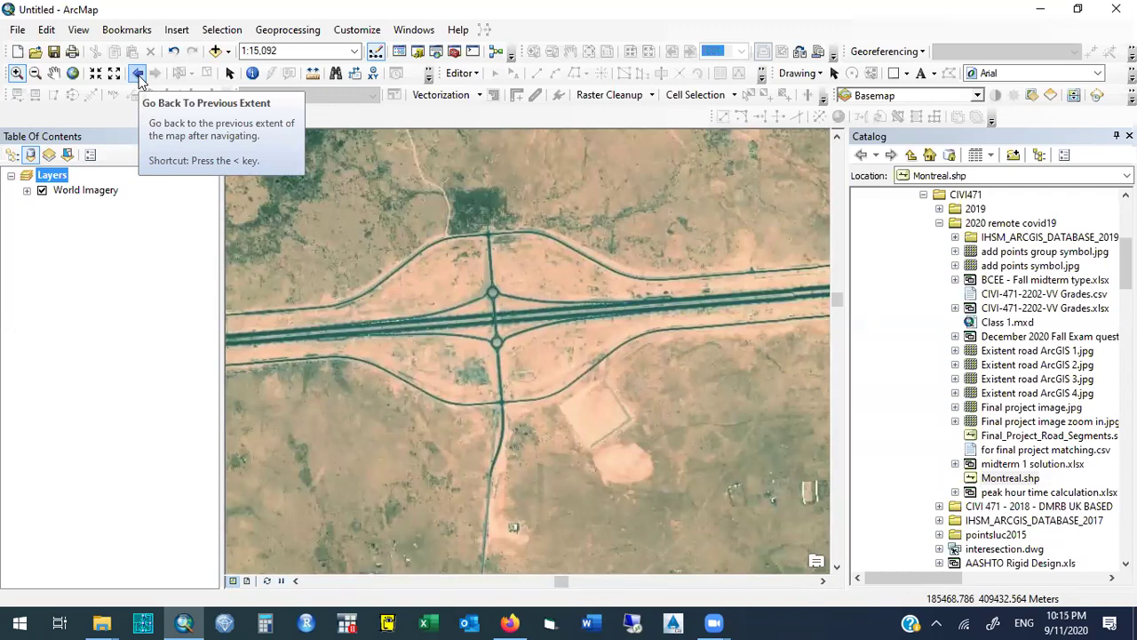
left_click(138, 73)
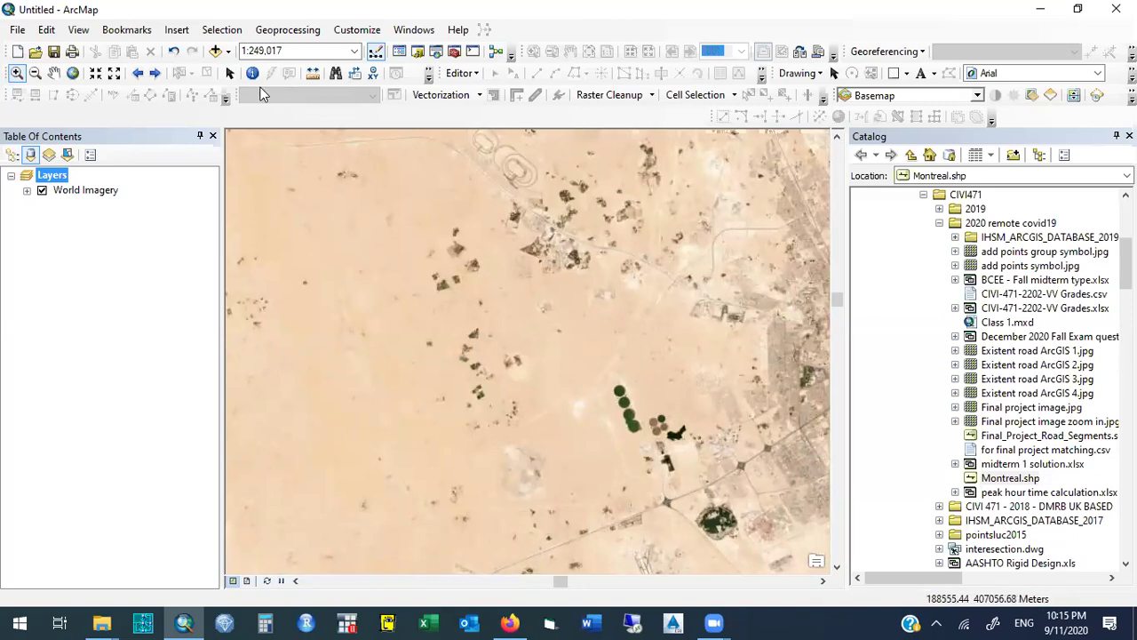
left_click(229, 73)
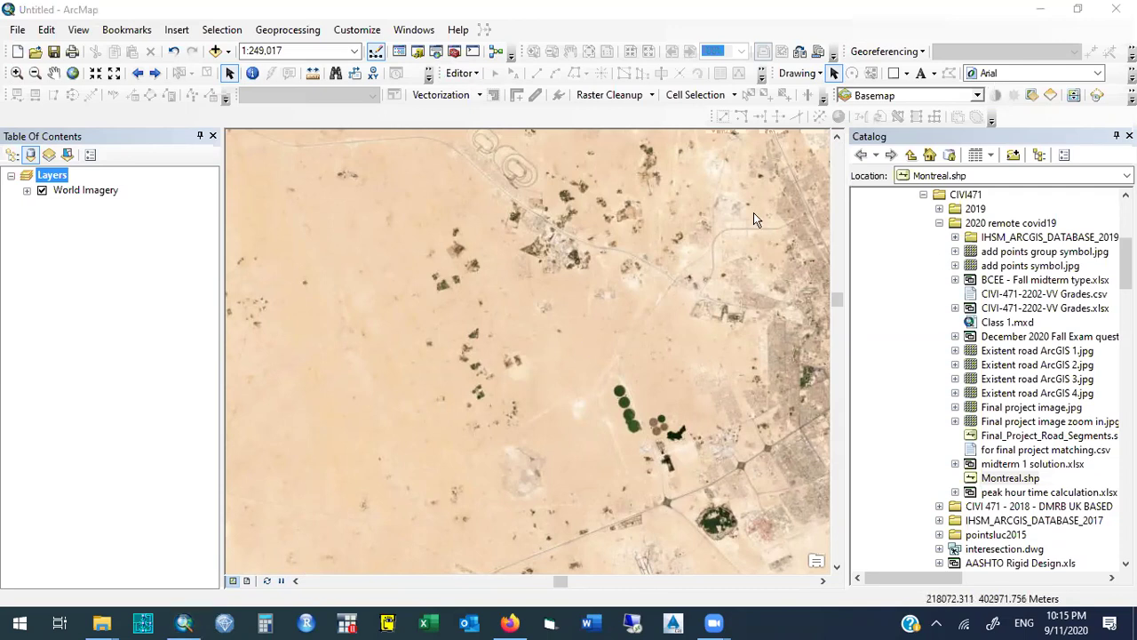
In the Catalog, show the New submenu for the 2020 remote covid19 folder.
right_click(995, 229)
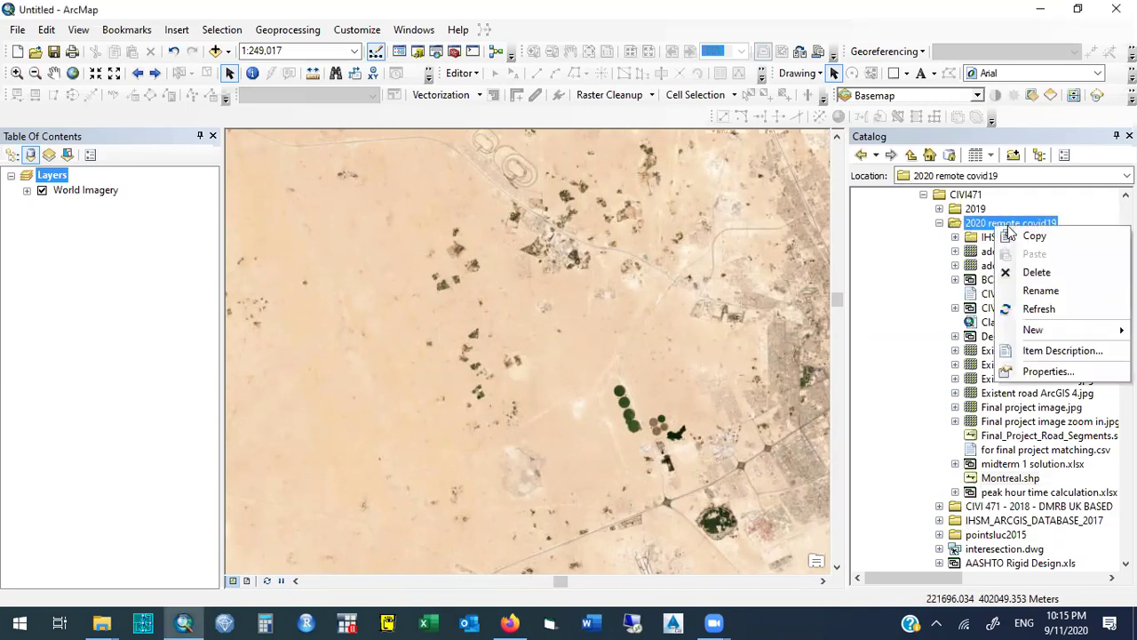
left_click(1036, 236)
right_click(1003, 226)
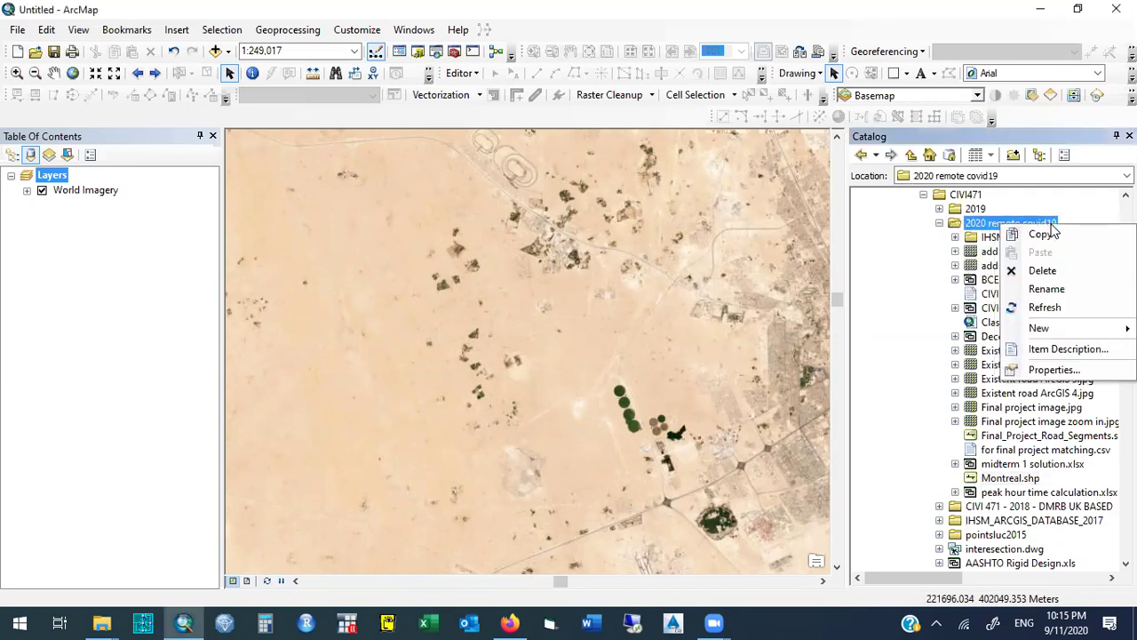
mouse_move(1038, 328)
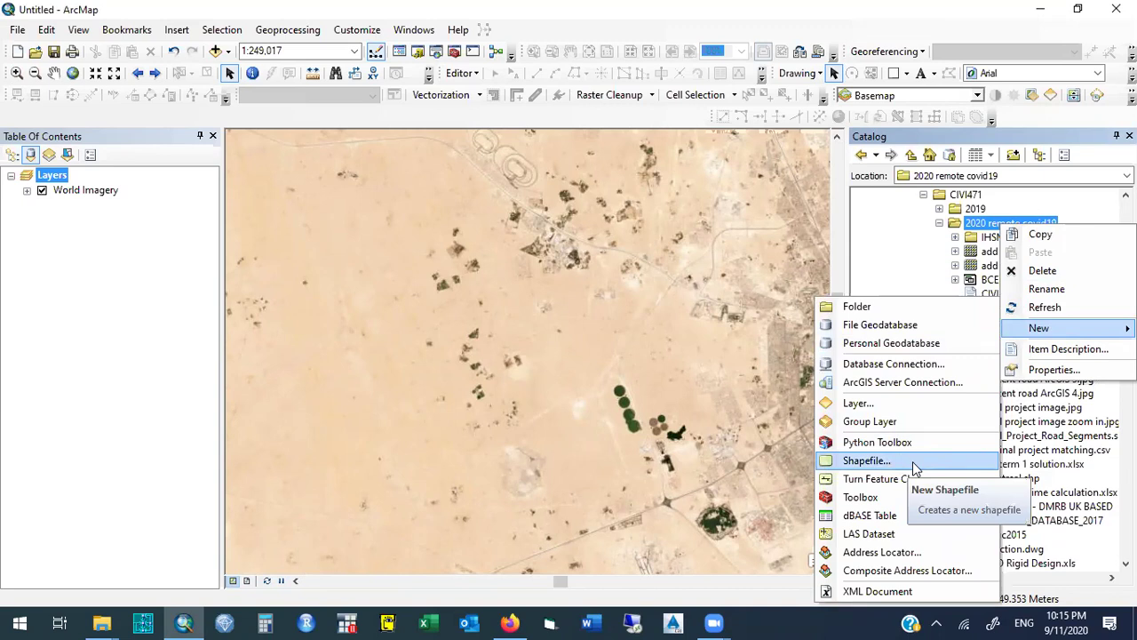
left_click(887, 250)
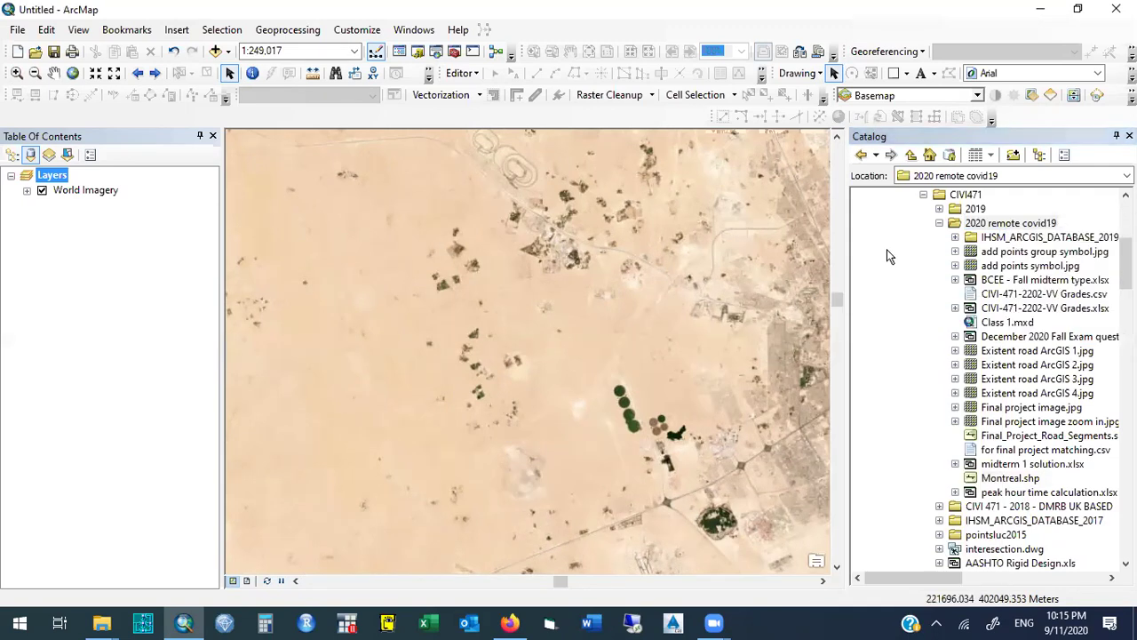
left_click(1049, 227)
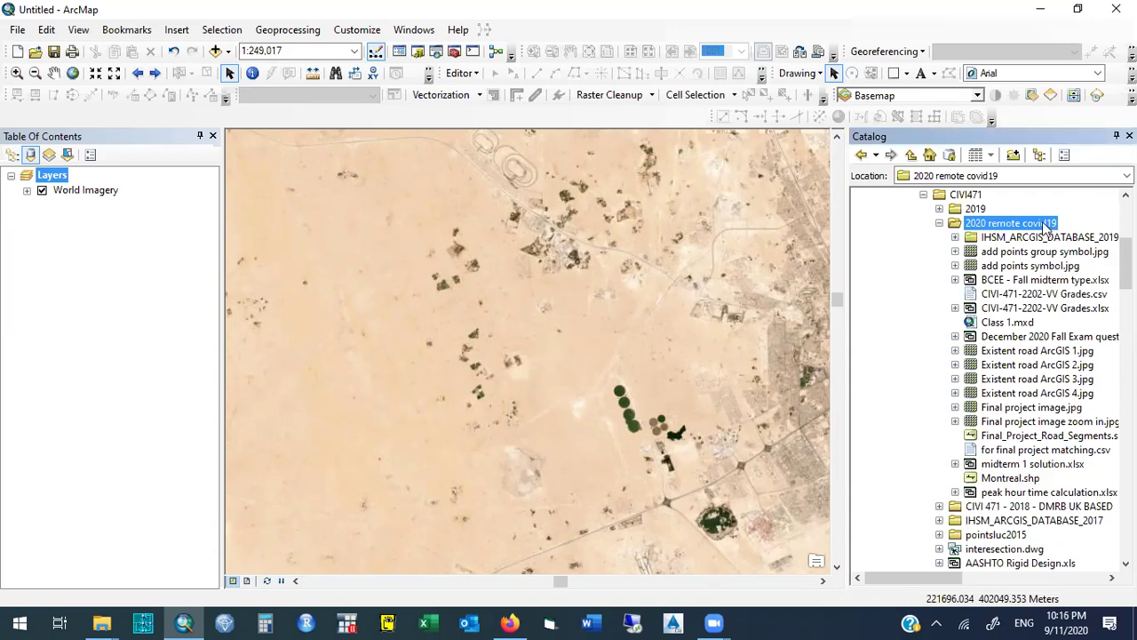
right_click(1045, 226)
mouse_move(1077, 330)
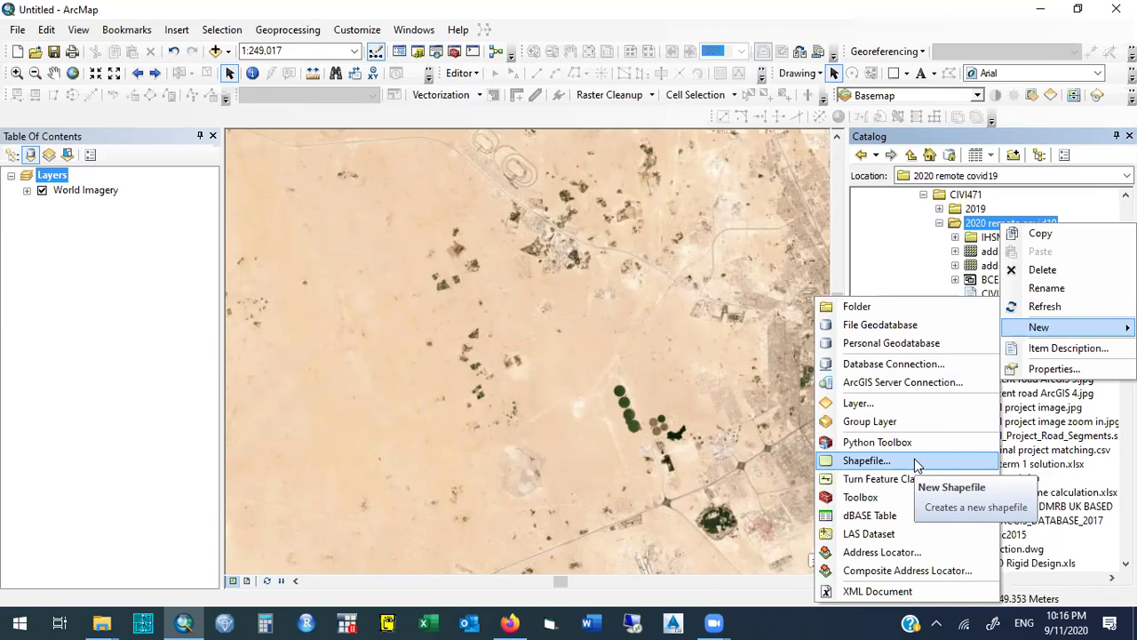
Start a new shapefile named POI with Point as its feature type.
left_click(917, 464)
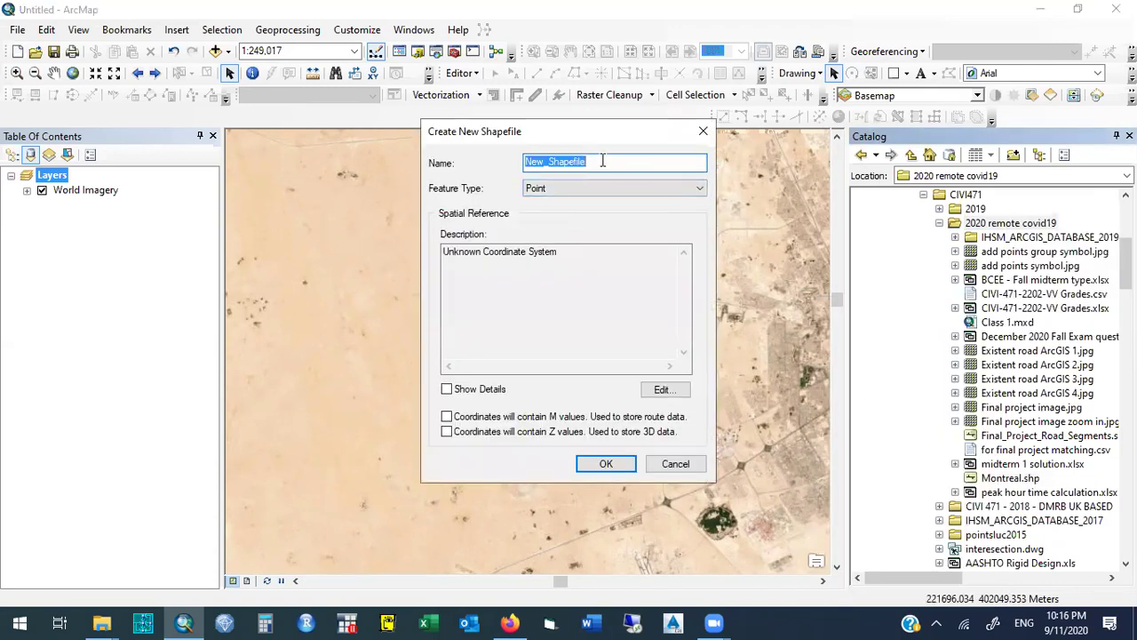
type("P")
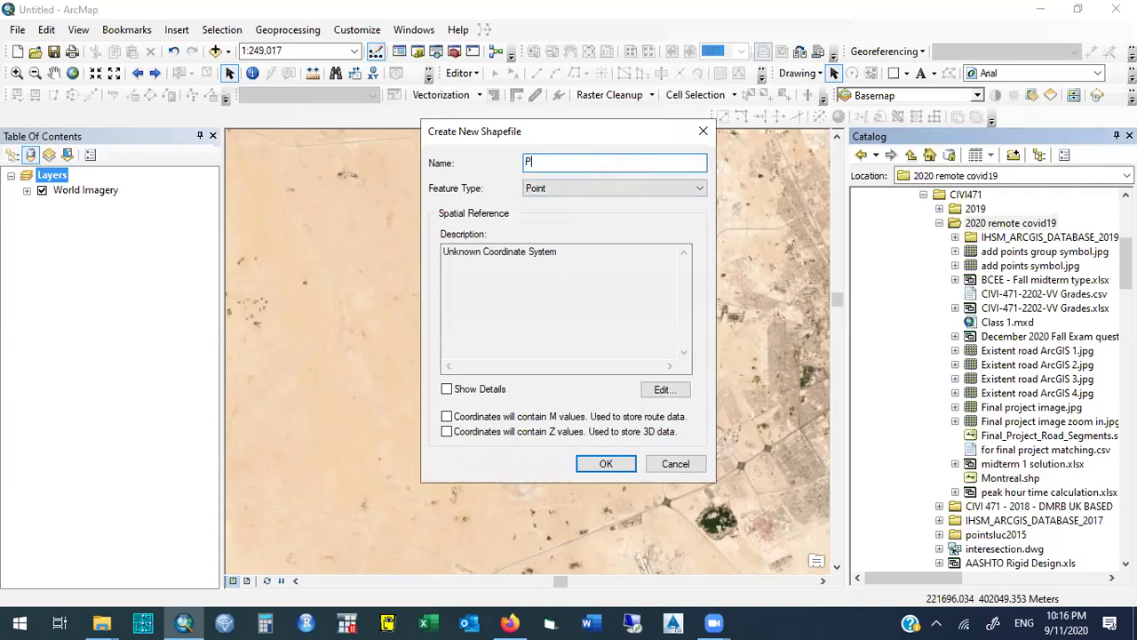
type("oints_d")
key("BackSpace")
key("BackSpace")
type("OFInter")
key("BackSpace")
key("BackSpace")
key("BackSpace")
key("BackSpace")
key("BackSpace")
key("BackSpace")
key("BackSpace")
key("BackSpace")
key("BackSpace")
key("BackSpace")
key("BackSpace")
key("BackSpace")
type("ol!@#$%^&")
key("BackSpace")
key("BackSpace")
key("BackSpace")
key("BackSpace")
key("BackSpace")
key("BackSpace")
key("BackSpace")
key("BackSpace")
key("BackSpace")
key("BackSpace")
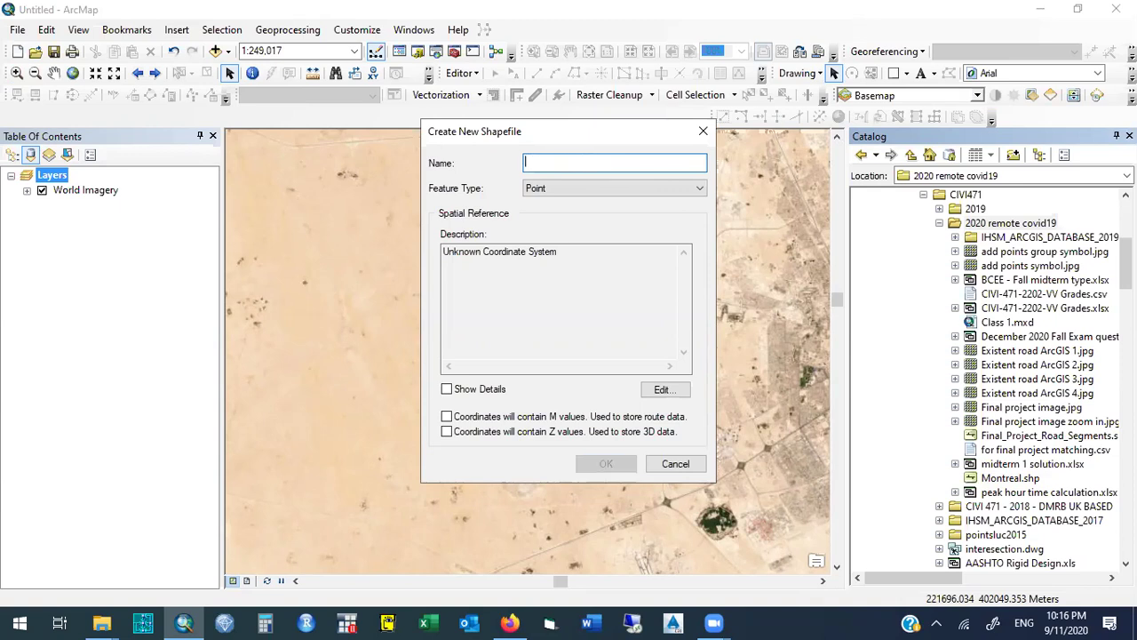
type("POL")
key("BackSpace")
type("I")
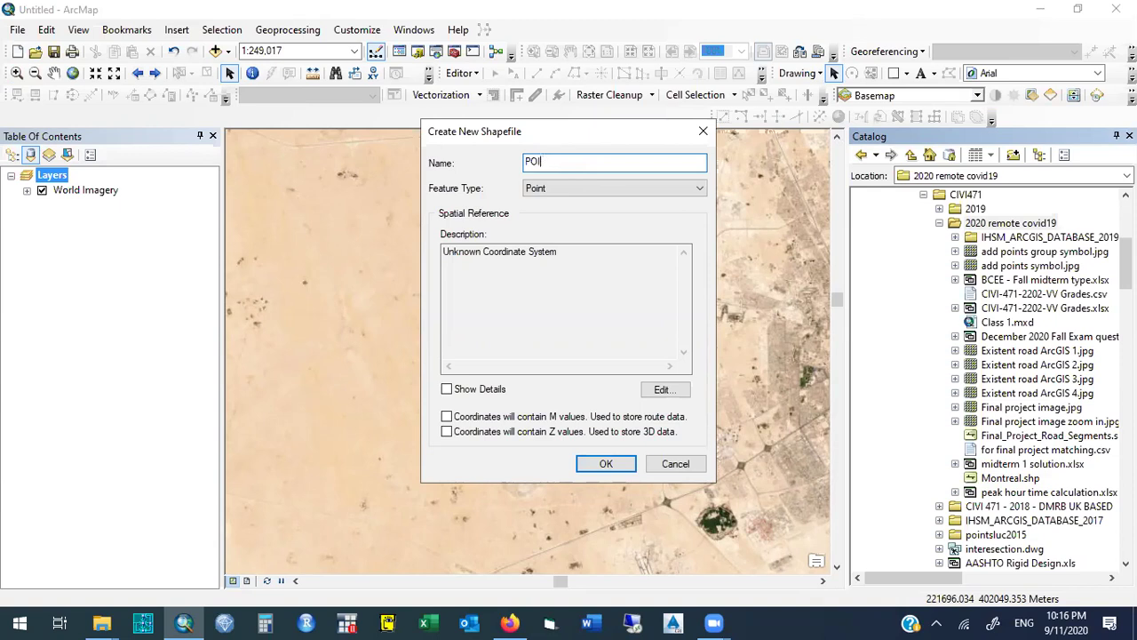
left_click(603, 190)
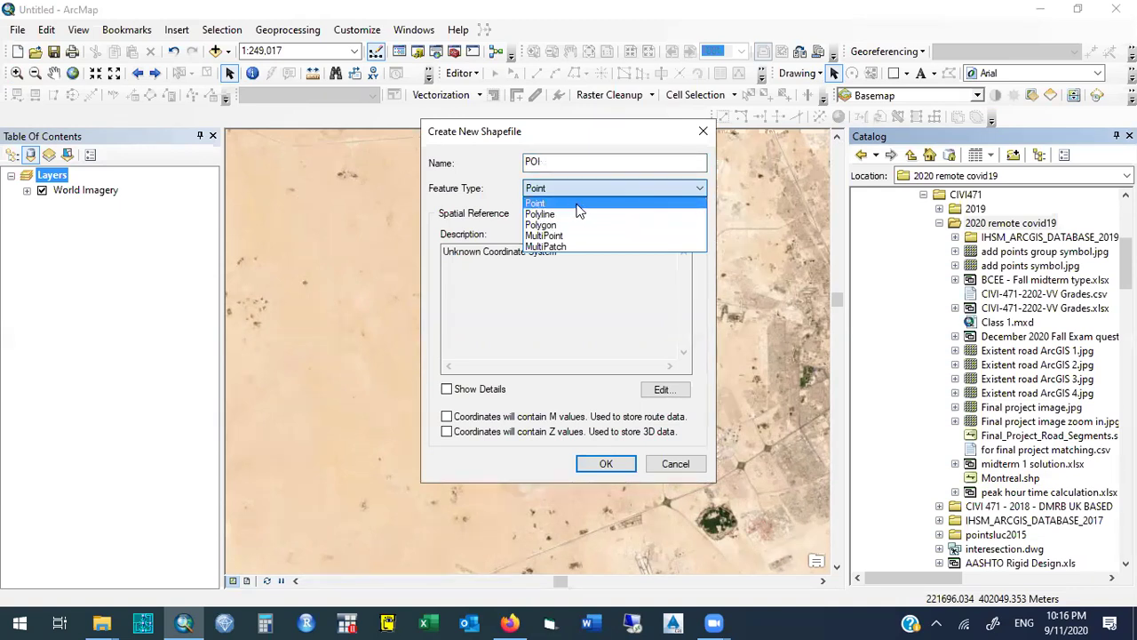
left_click(577, 203)
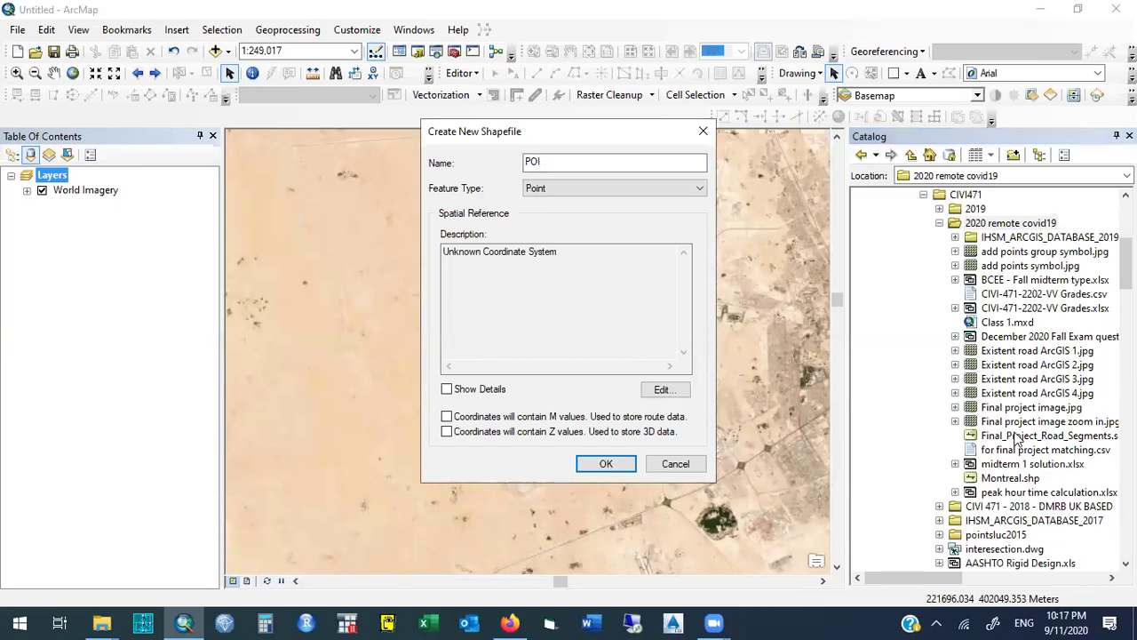
Select the 2020 remote covid19 folder in Catalog, browse its New menu, then dismiss it.
left_click(703, 133)
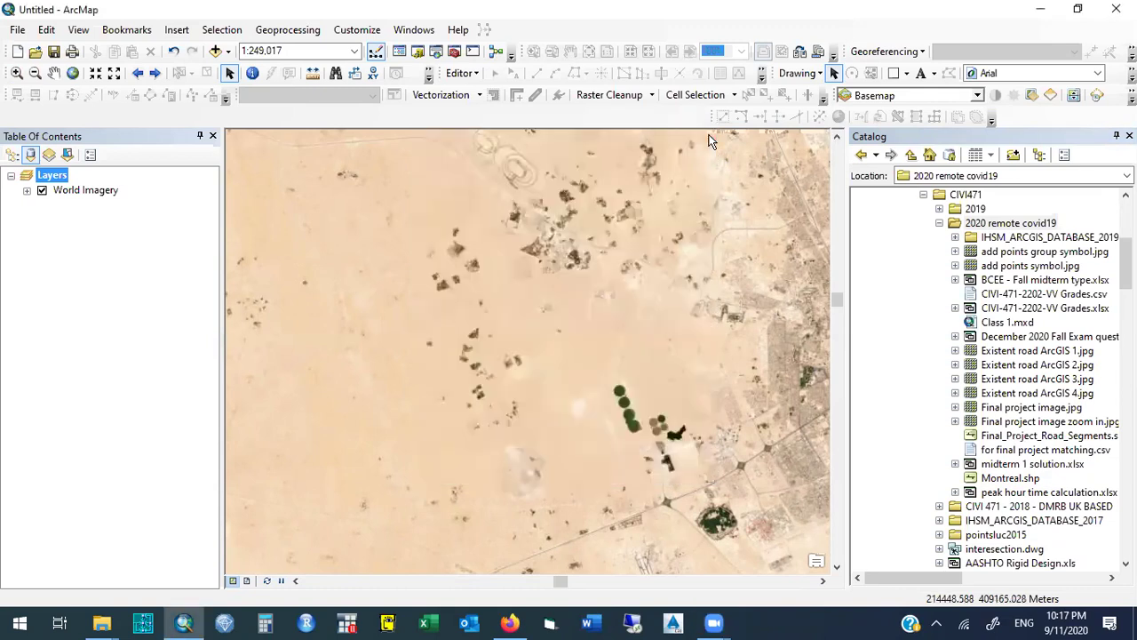
left_click(1023, 227)
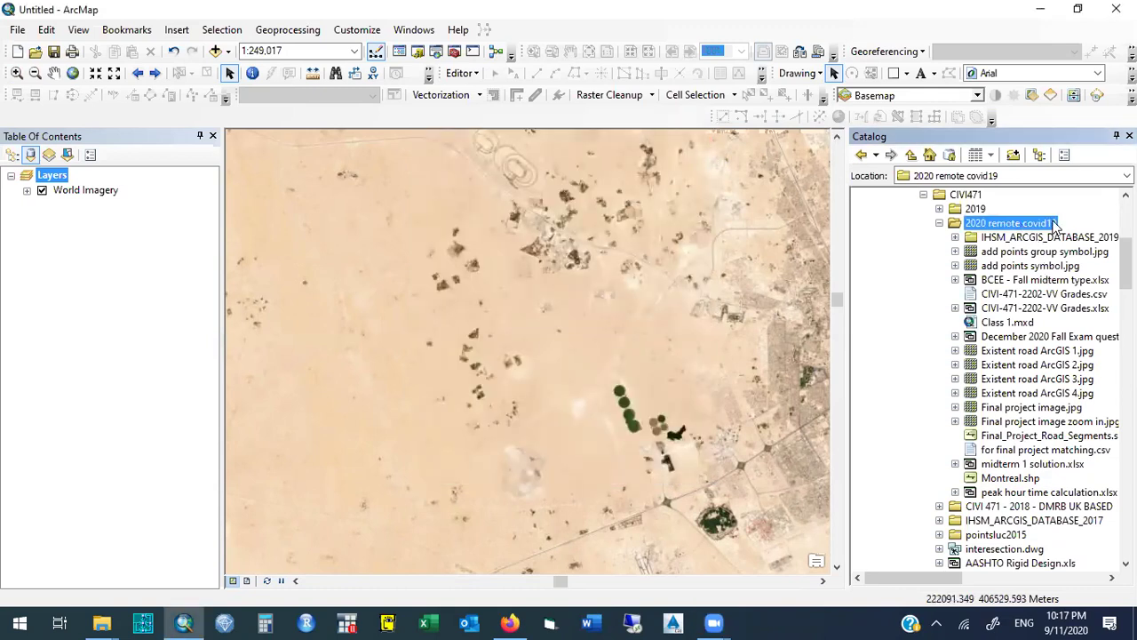
right_click(1056, 228)
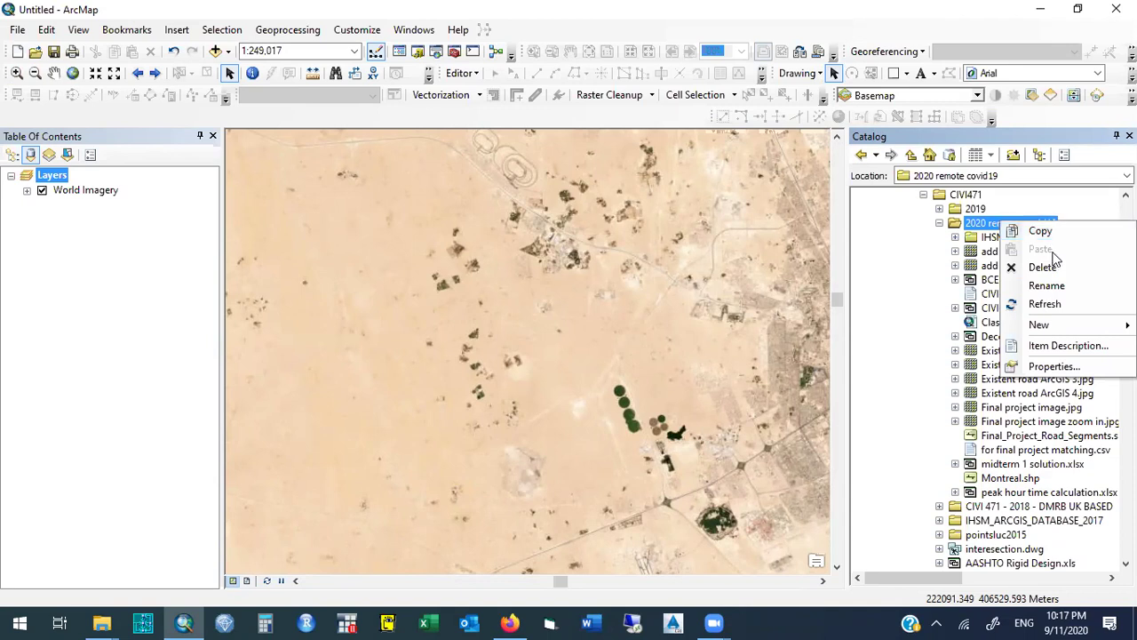
mouse_move(1059, 325)
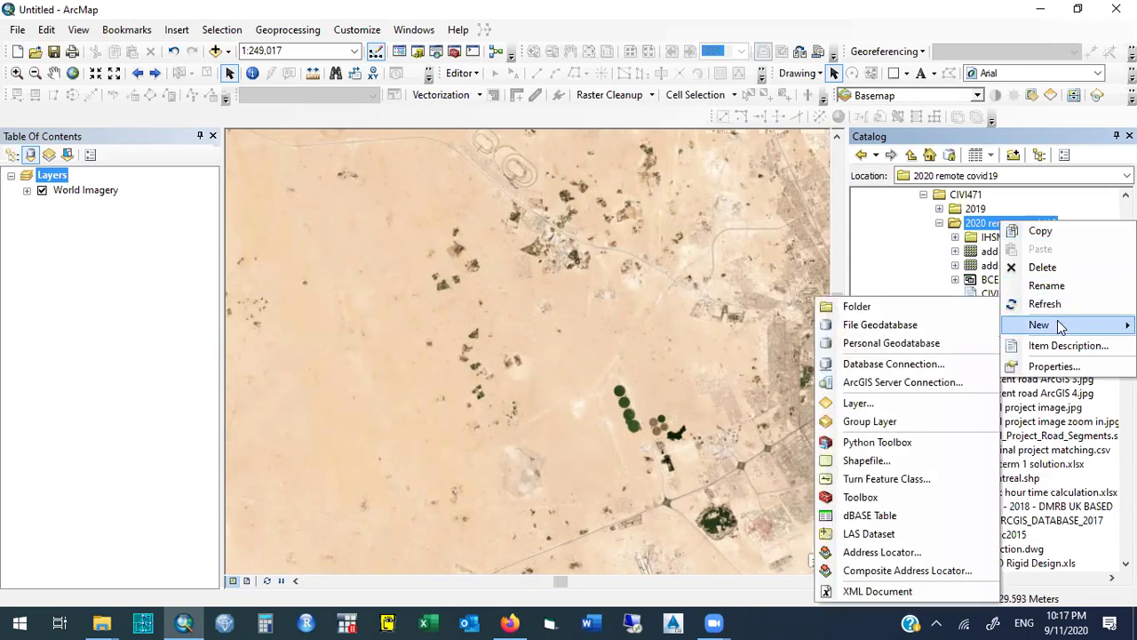
left_click(942, 464)
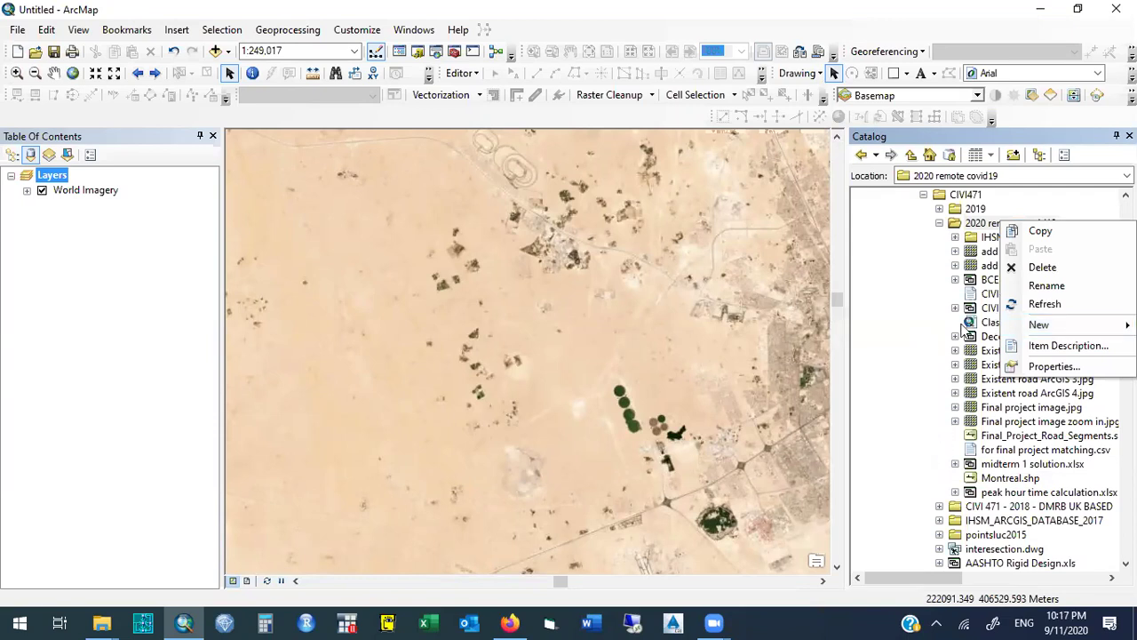
left_click(900, 325)
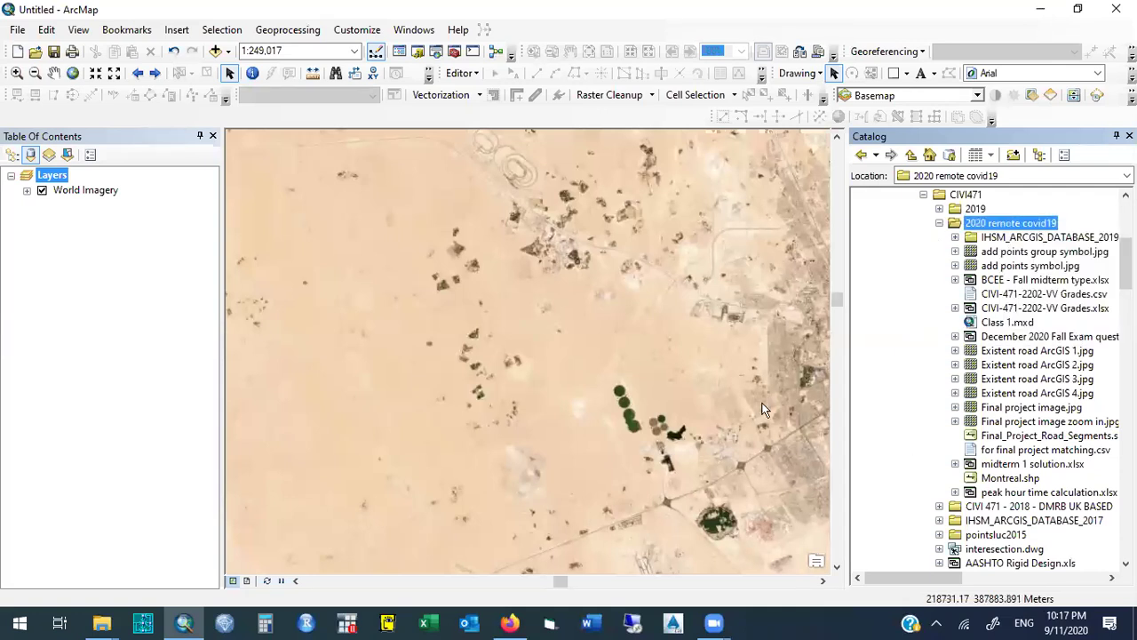
Switch from ArcMap to the File Explorer window showing the Desktop.
left_click(184, 621)
left_click(186, 622)
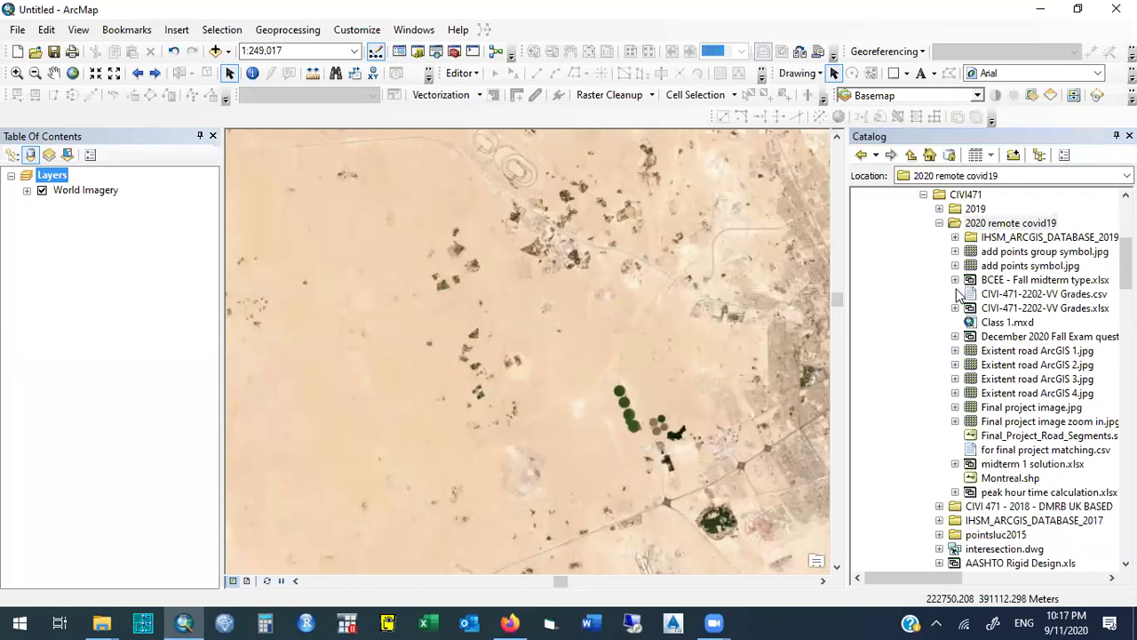
right_click(1038, 226)
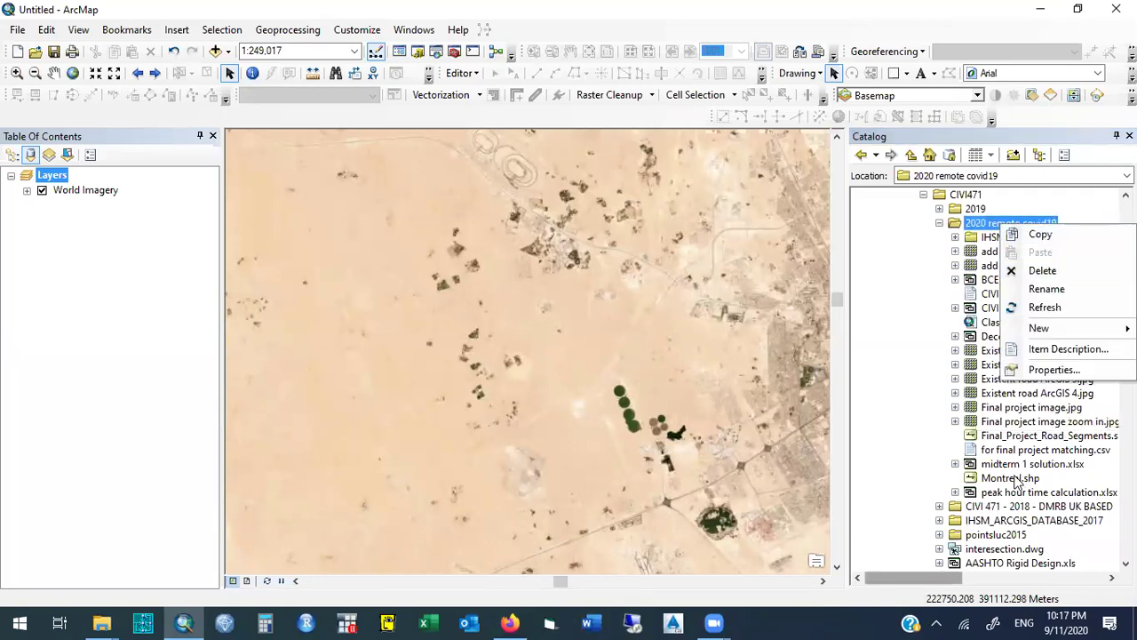
key("alt+Tab")
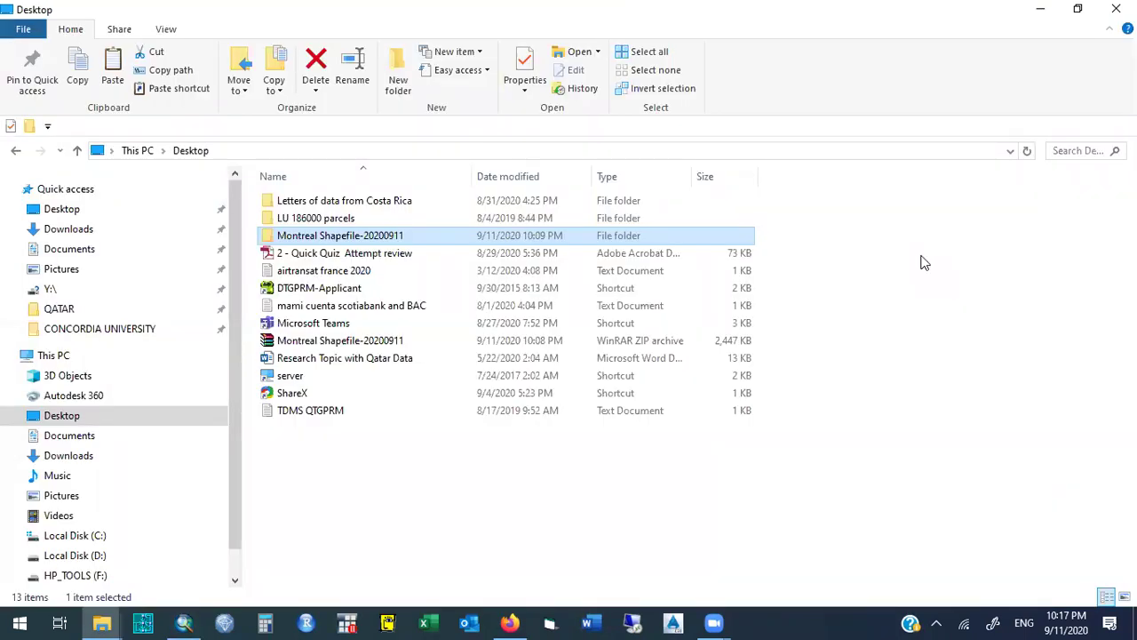
Minimize File Explorer to return to ArcMap's satellite map.
left_click(1040, 9)
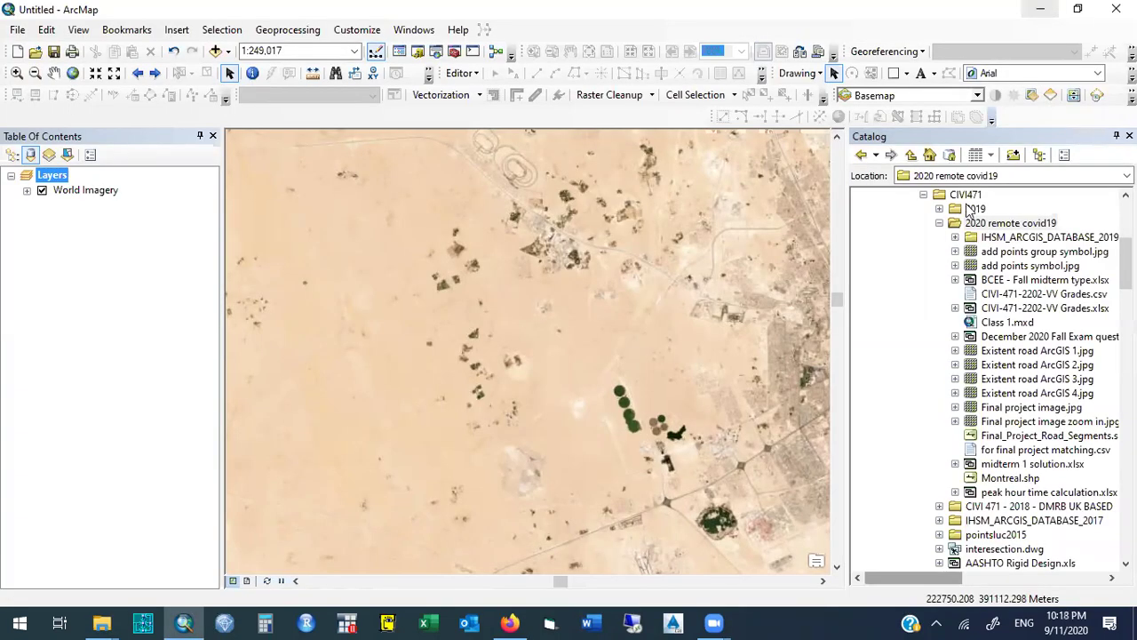
Create a new shapefile named PoI in the 2020 remote covid19 folder with Point feature type.
right_click(1039, 223)
mouse_move(1062, 327)
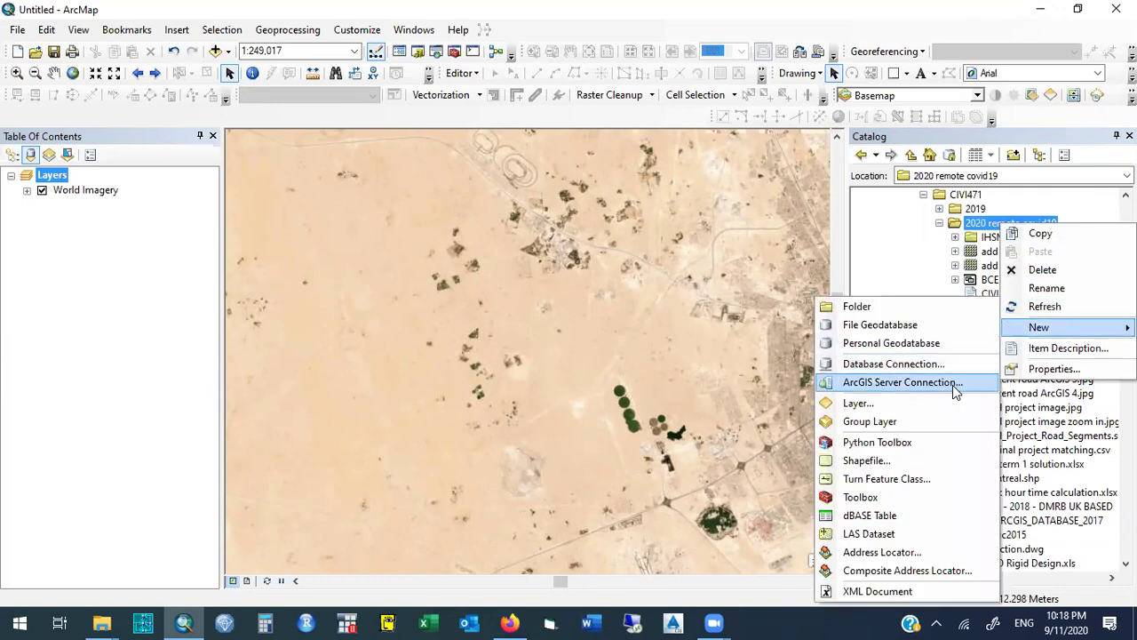
left_click(897, 463)
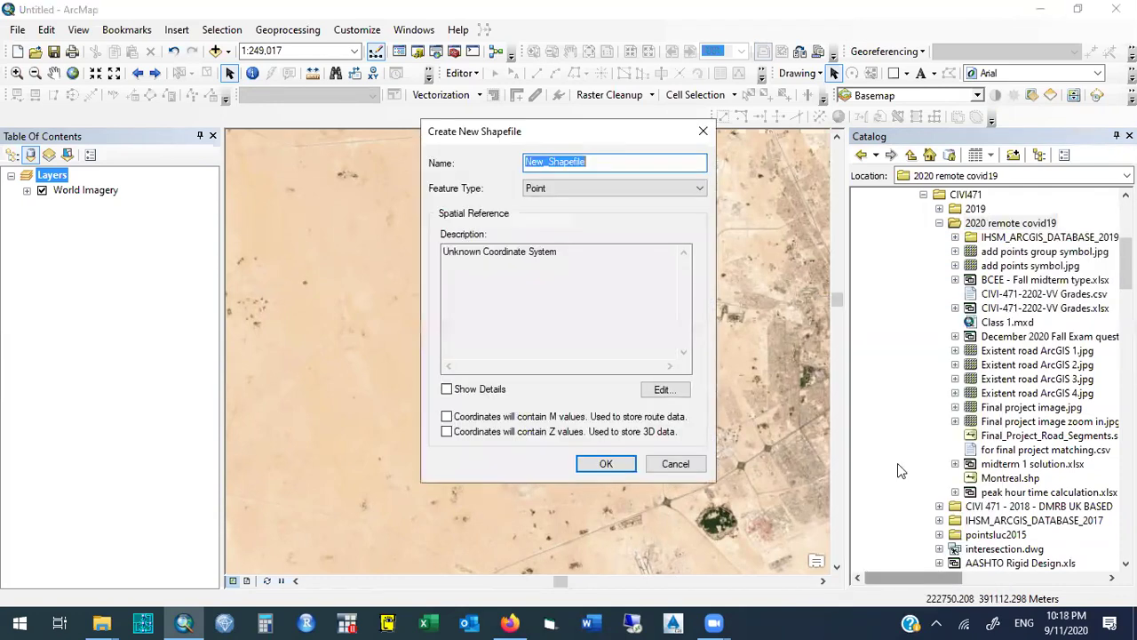
type("P")
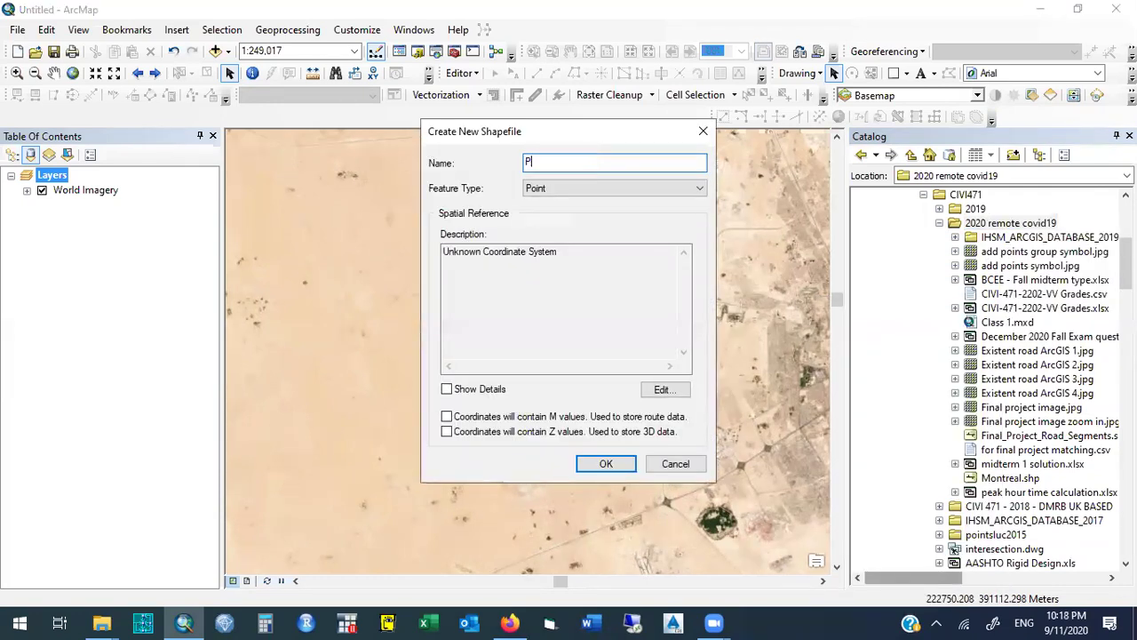
type("ol")
left_click(593, 186)
left_click(592, 187)
left_click(593, 186)
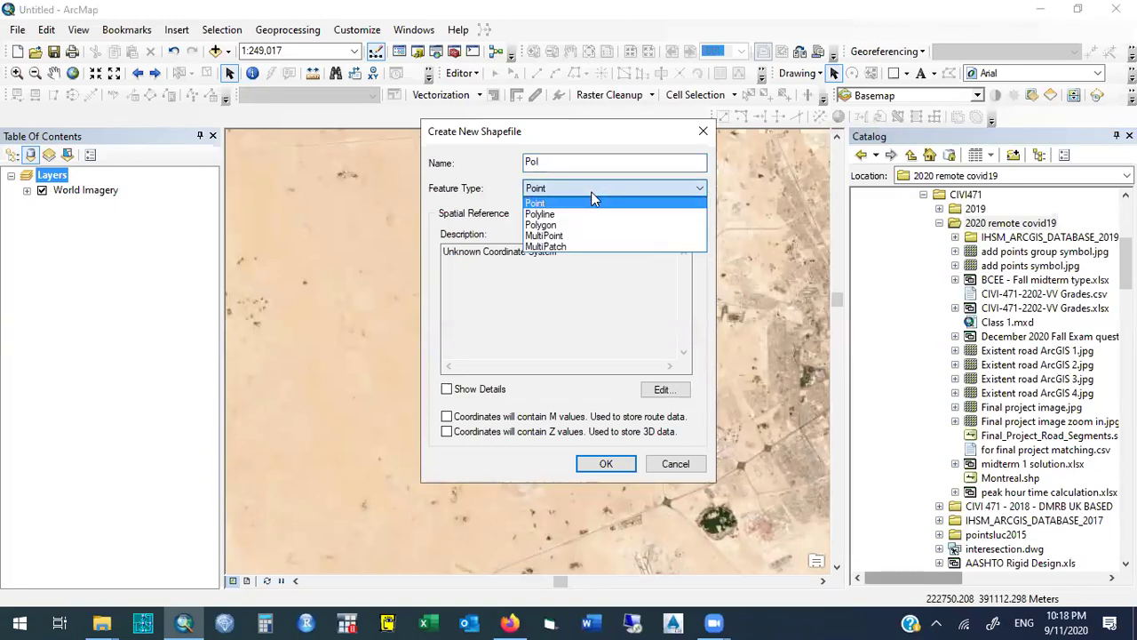
left_click(585, 202)
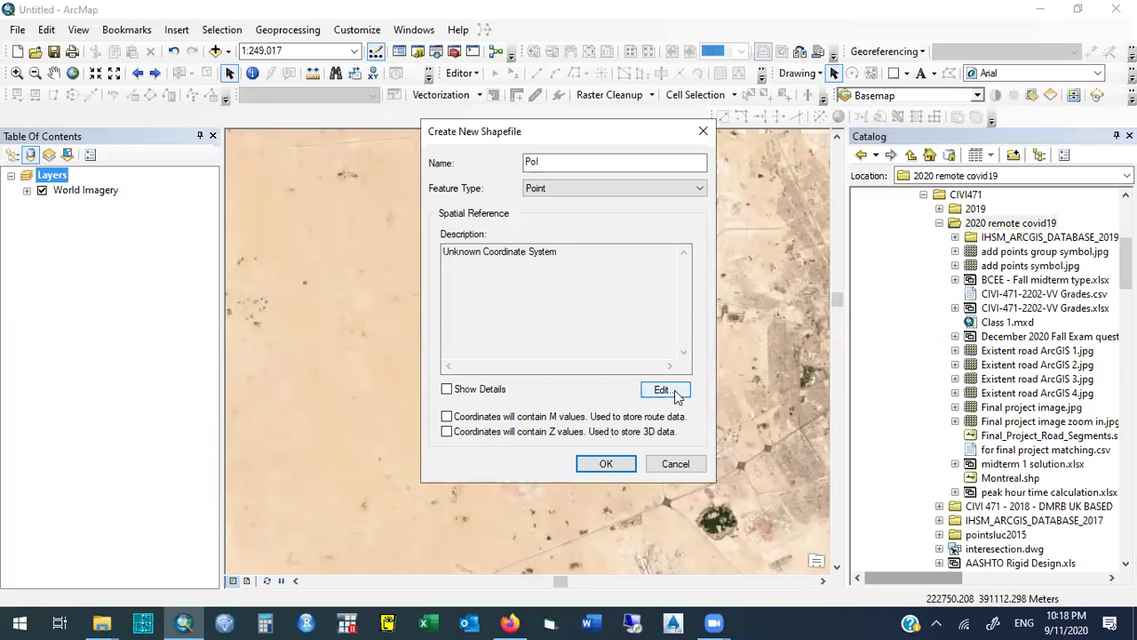
Search for QND and assign the QND 1995 Qatar National Grid projected system to PoI.
left_click(675, 395)
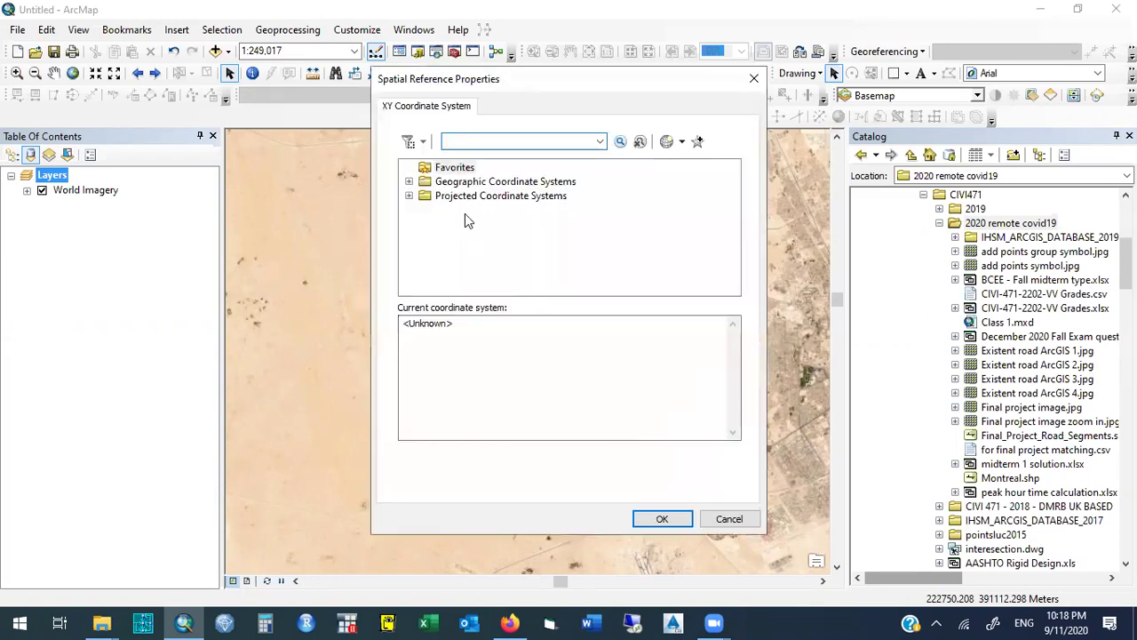
left_click(408, 197)
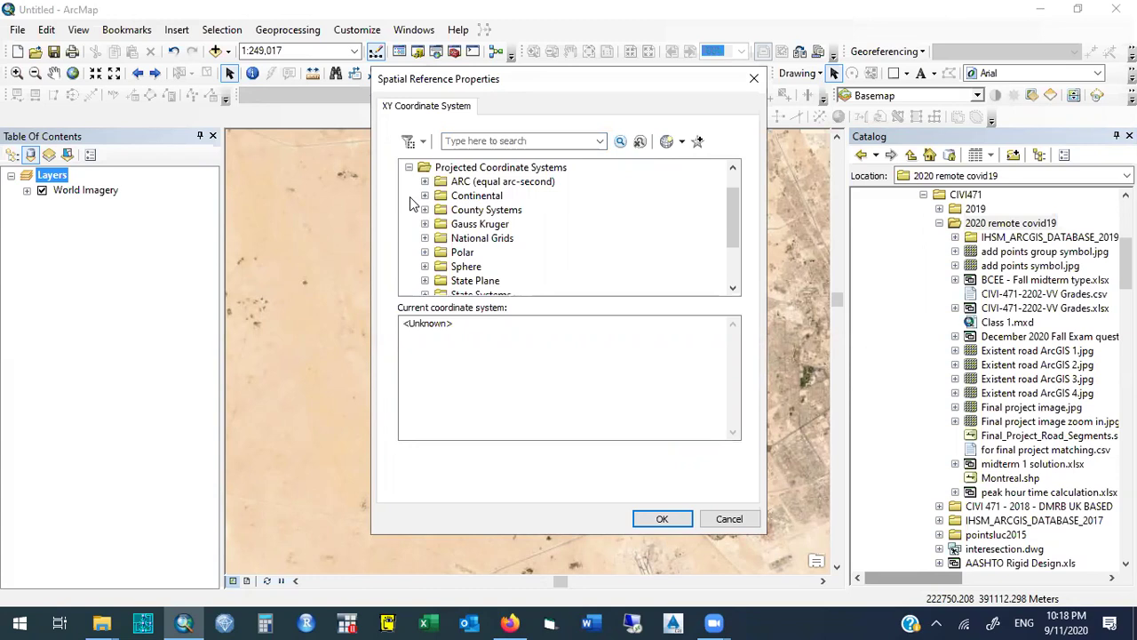
left_click(408, 167)
left_click(483, 141)
type("QND")
key("Return")
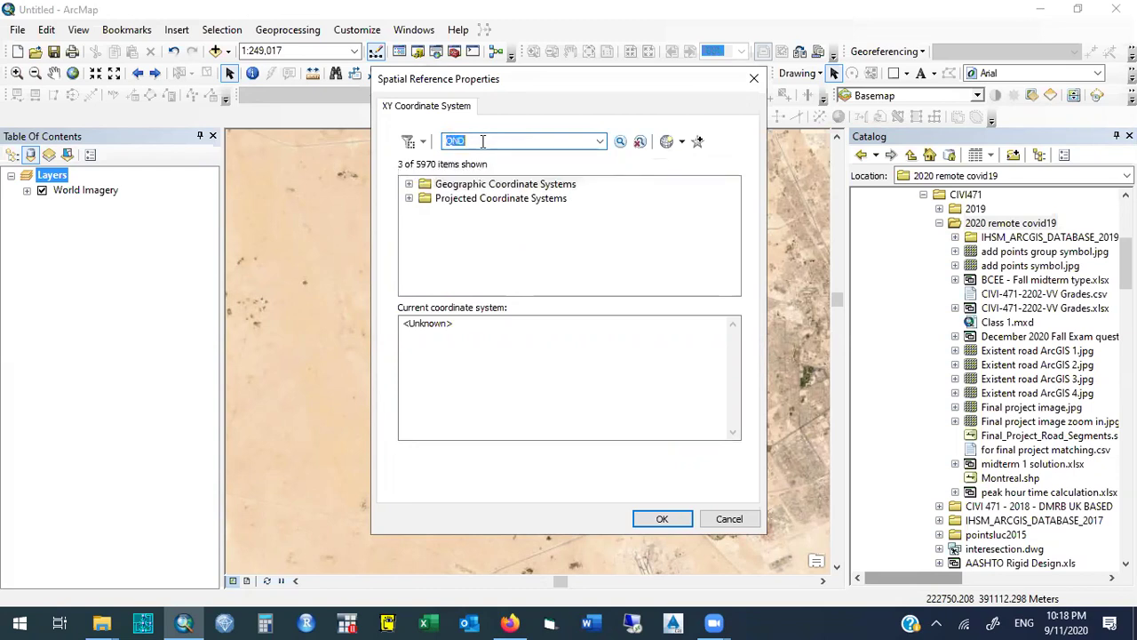
left_click(409, 199)
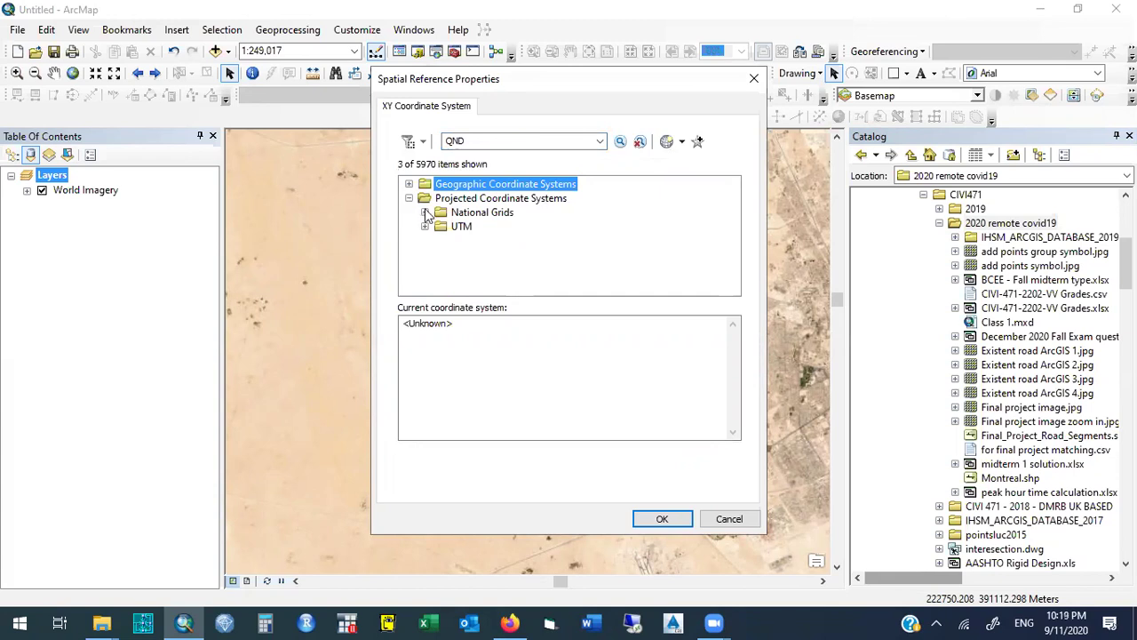
left_click(425, 212)
left_click(441, 228)
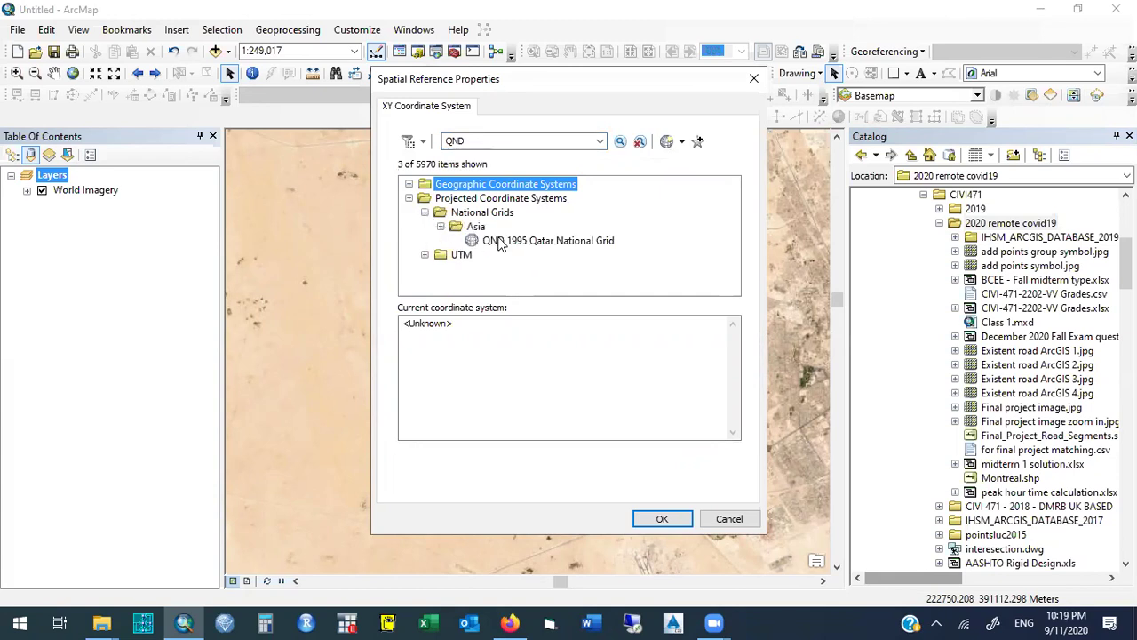
left_click(545, 242)
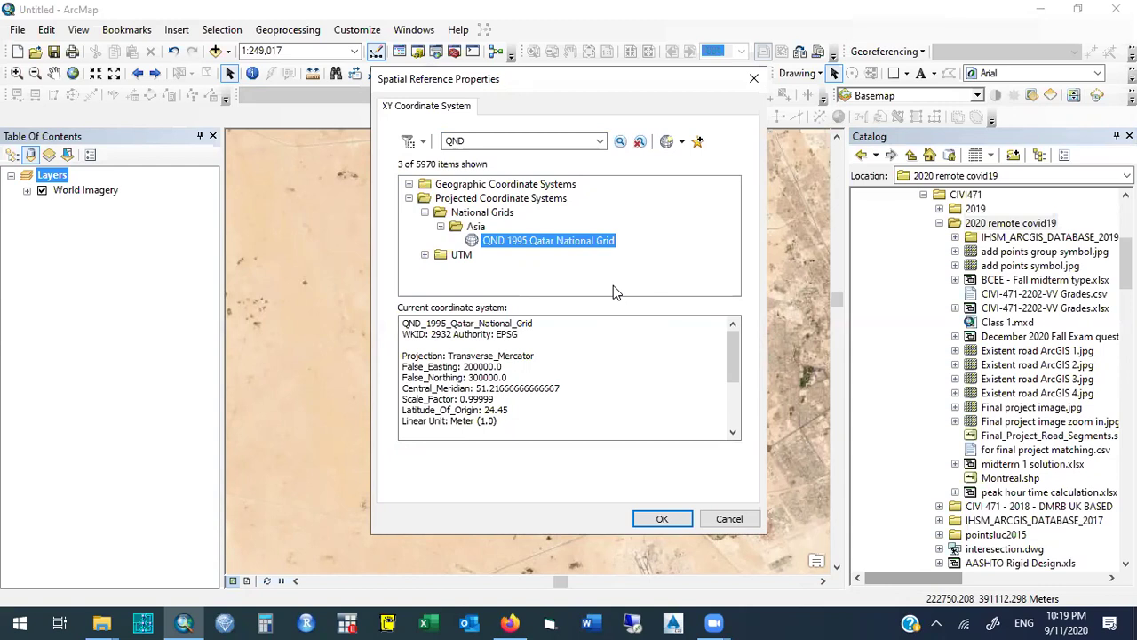
left_click(662, 519)
left_click_drag(546, 295, 444, 250)
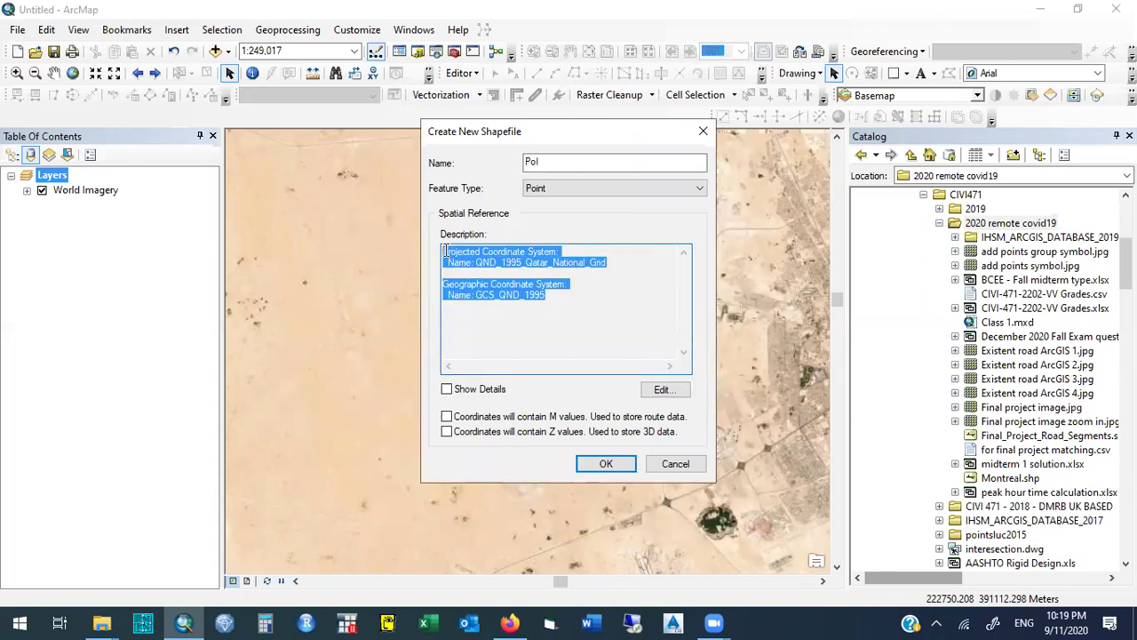
Confirm the new PoI point shapefile and select PoI.shp in the Catalog tree.
left_click(562, 296)
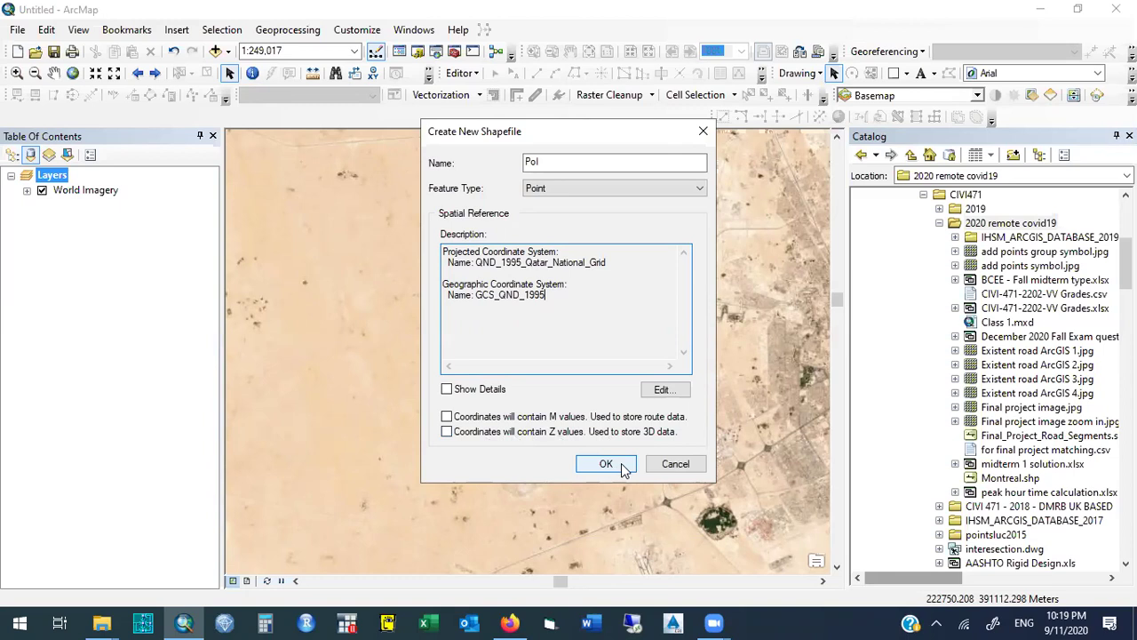
left_click(621, 463)
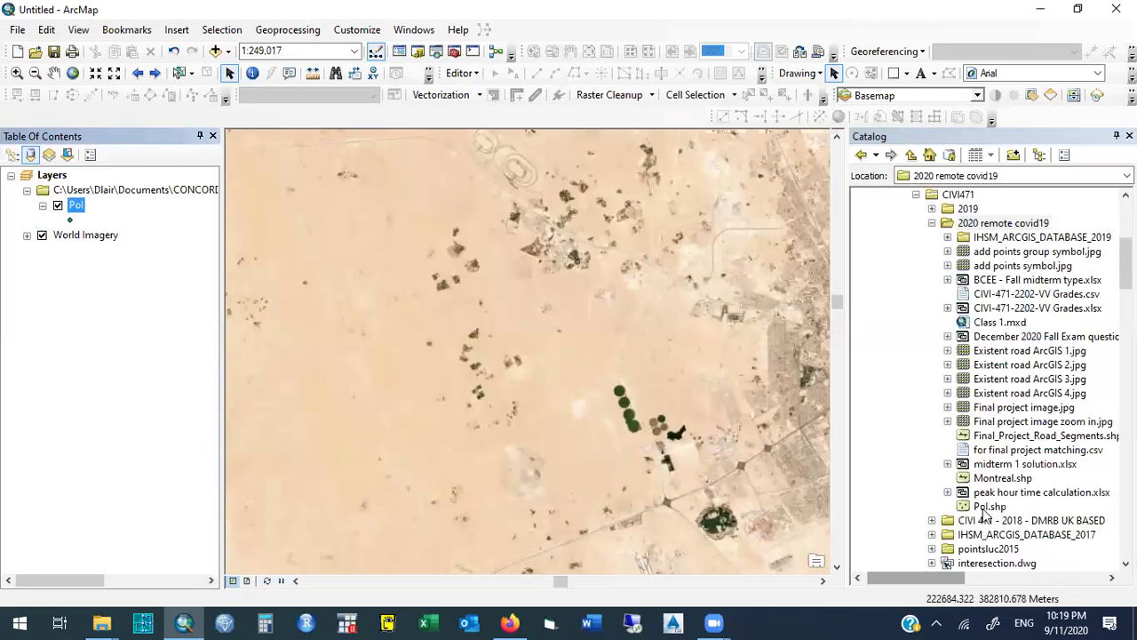
left_click(986, 508)
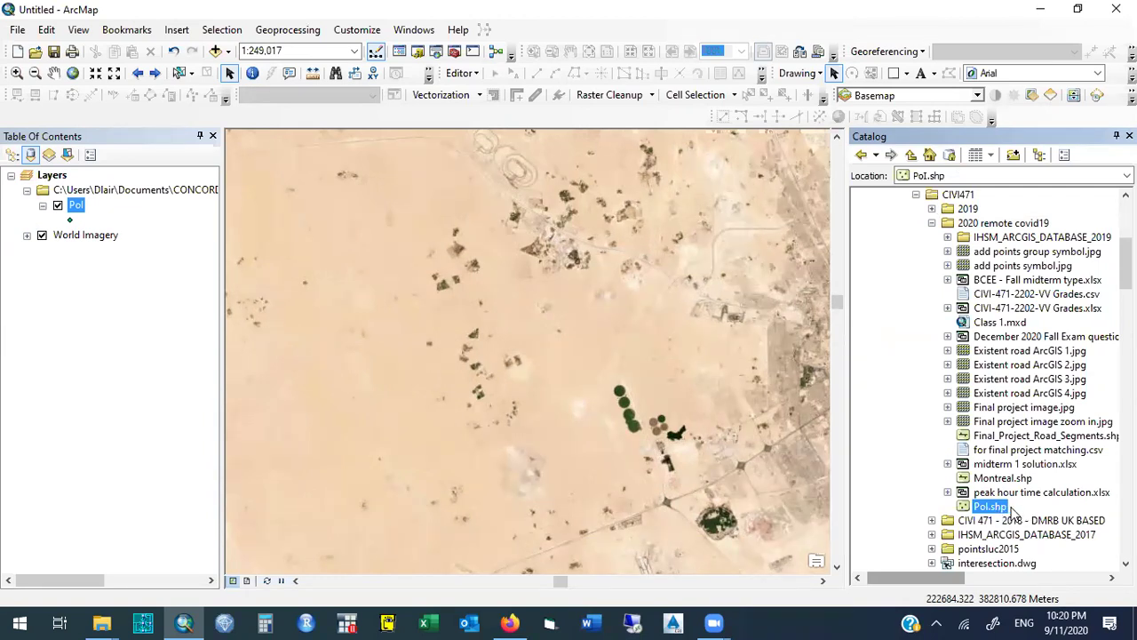
left_click(77, 206)
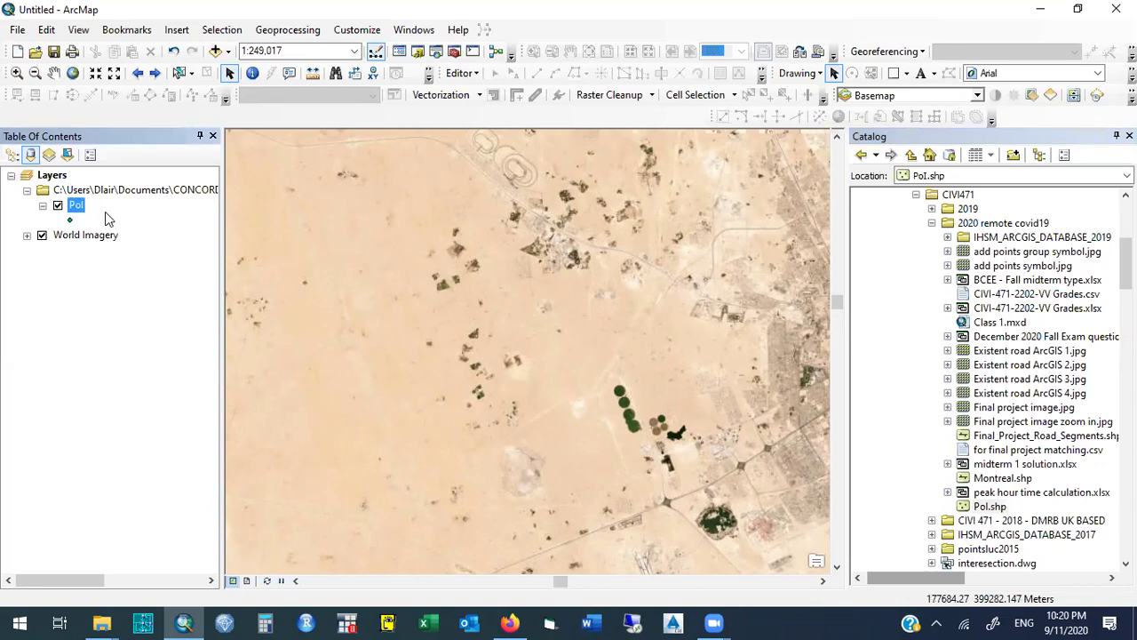
left_click(104, 236)
left_click(82, 211)
left_click(80, 208)
right_click(80, 209)
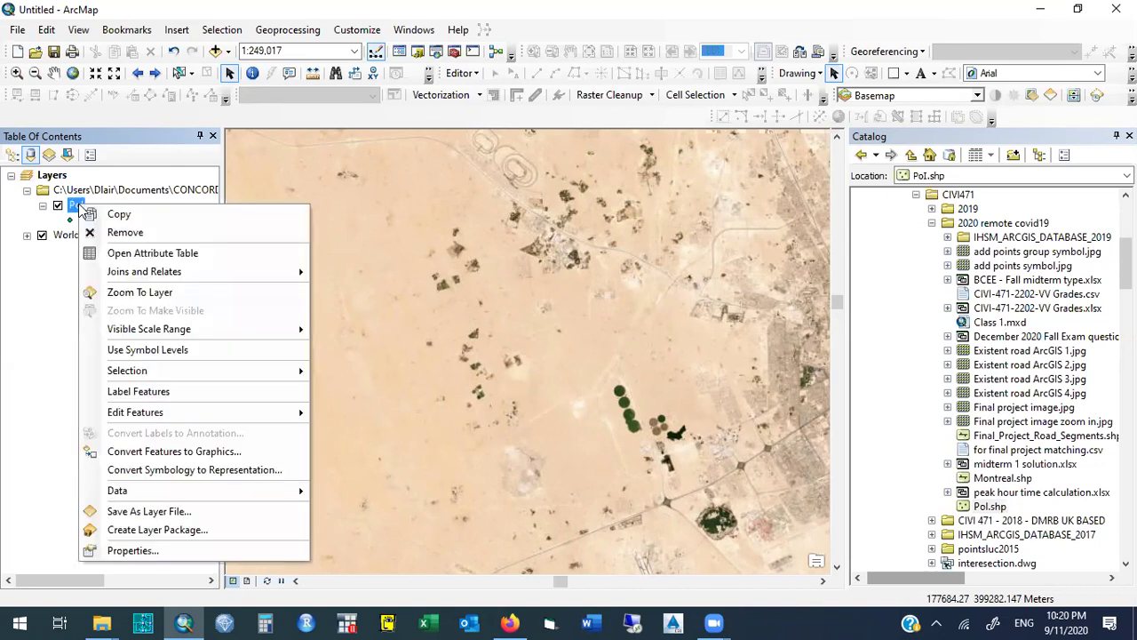
left_click(173, 255)
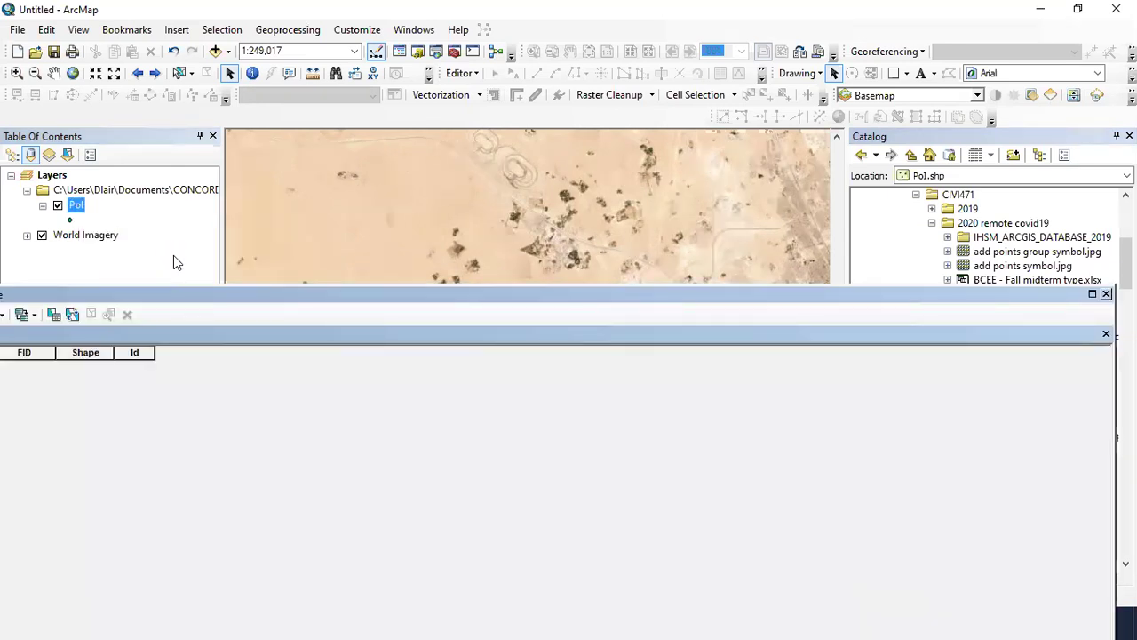
left_click_drag(197, 291, 337, 178)
left_click(1057, 178)
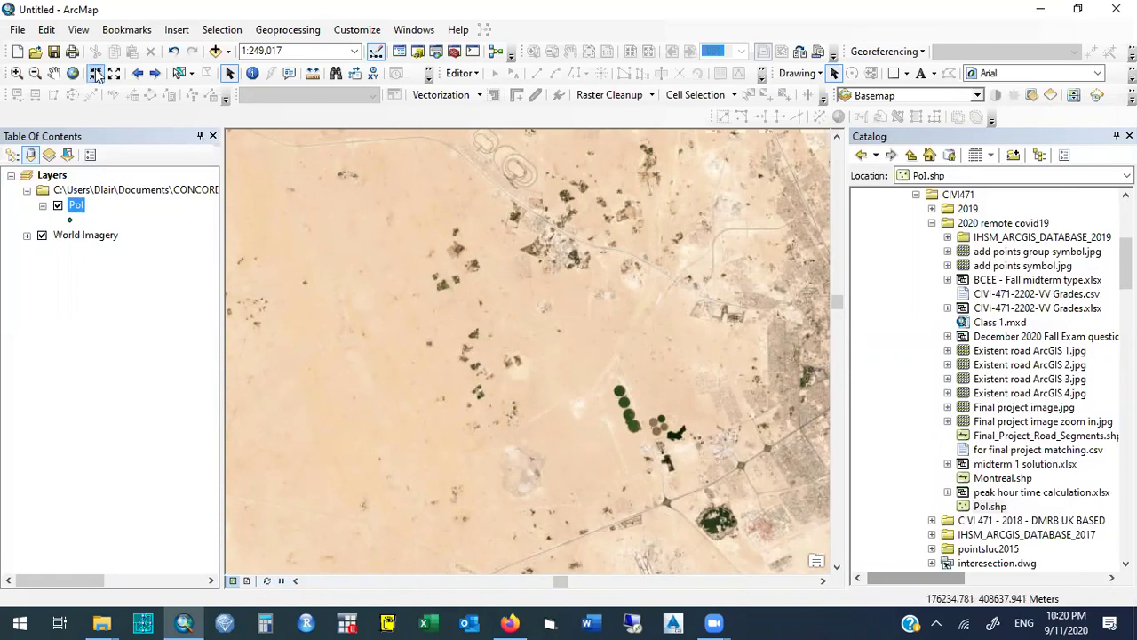
Zoom in on the circular fields and pan to a desert view at about 1:83,472.
left_click(16, 72)
left_click_drag(580, 361, 702, 508)
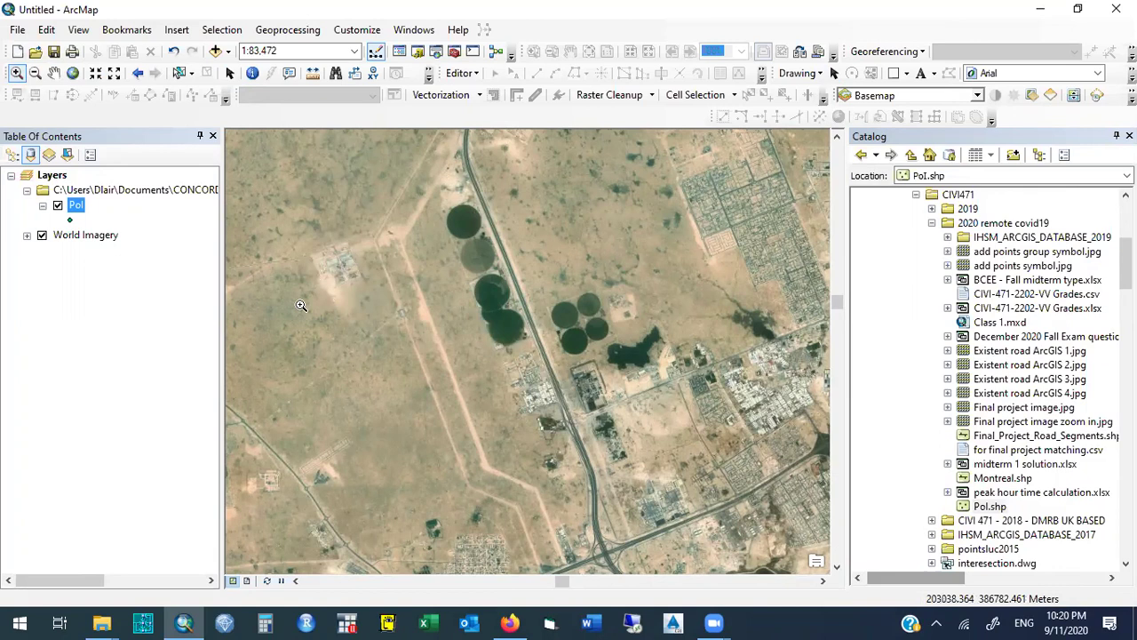
left_click(53, 73)
left_click_drag(389, 379, 482, 293)
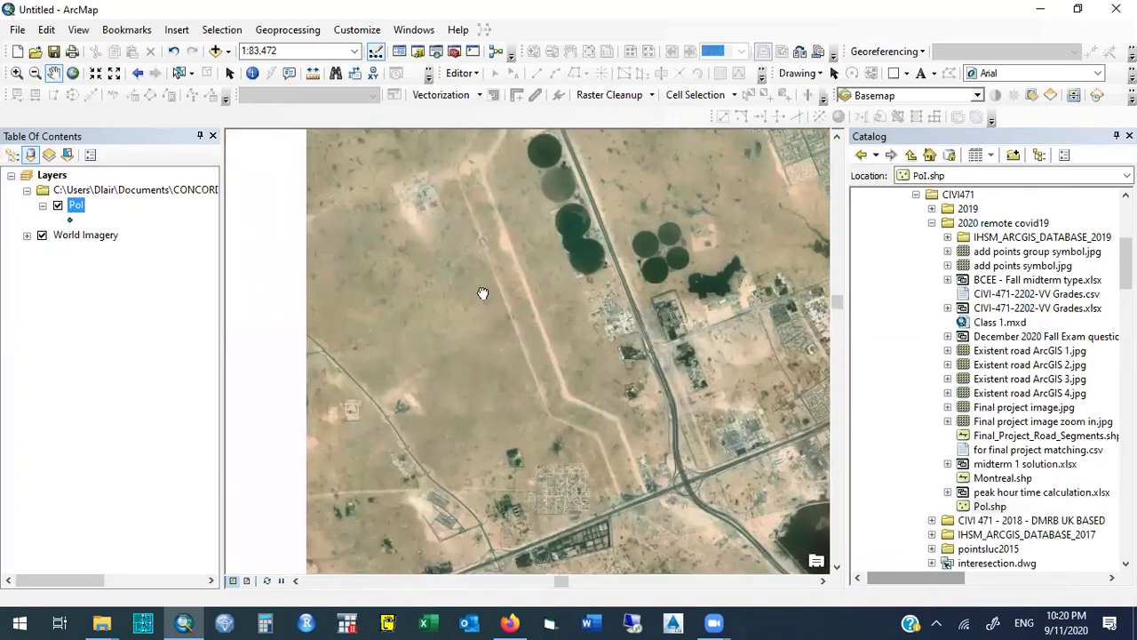
left_click_drag(487, 362, 549, 334)
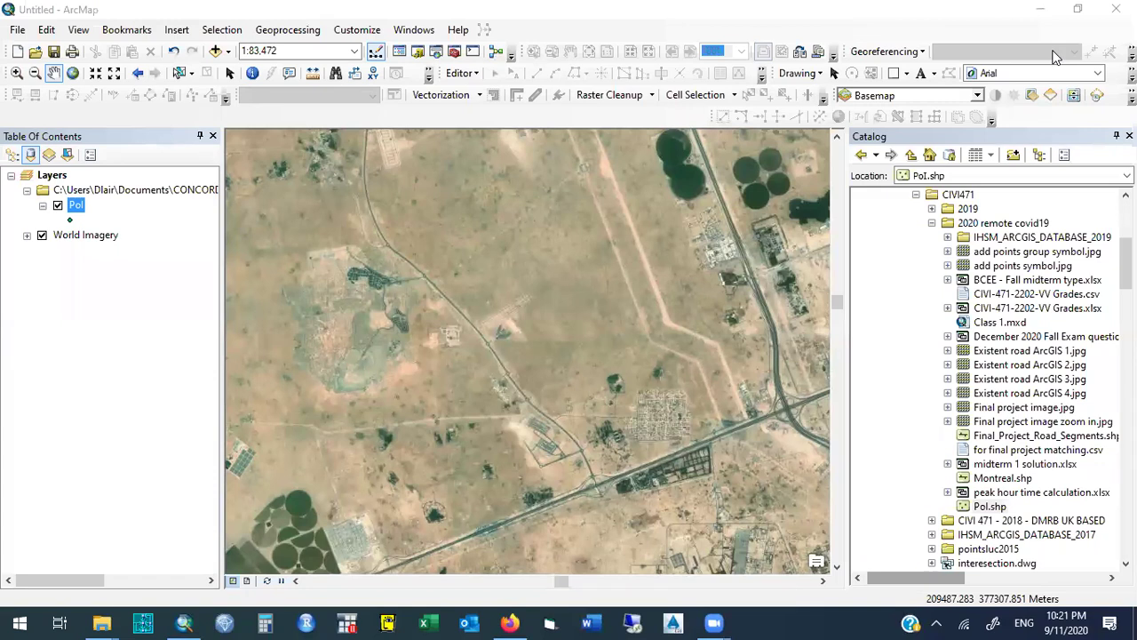
Zoom into the desert, step back, then pan north until the road and racetrack appear.
left_click_drag(510, 472, 538, 464)
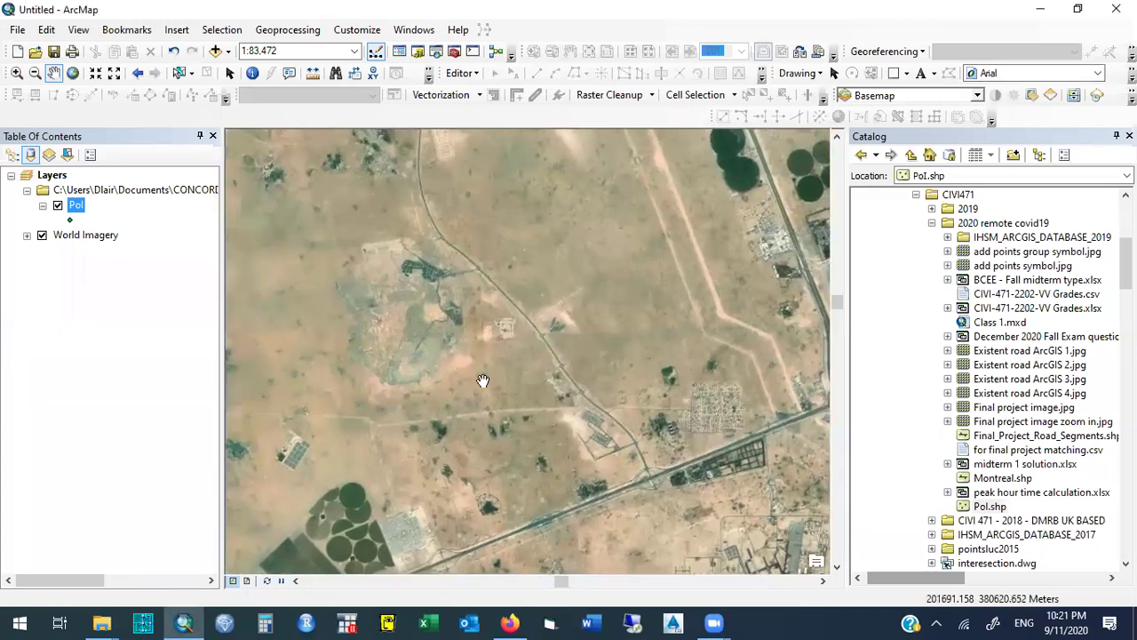
left_click(17, 74)
left_click_drag(326, 242, 499, 389)
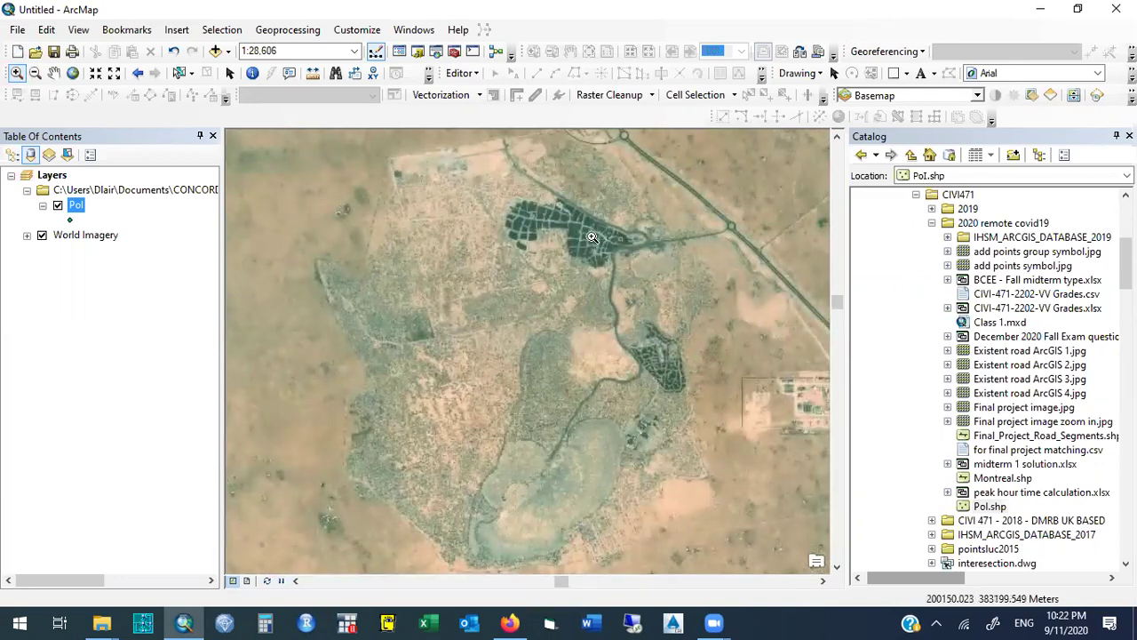
left_click(137, 73)
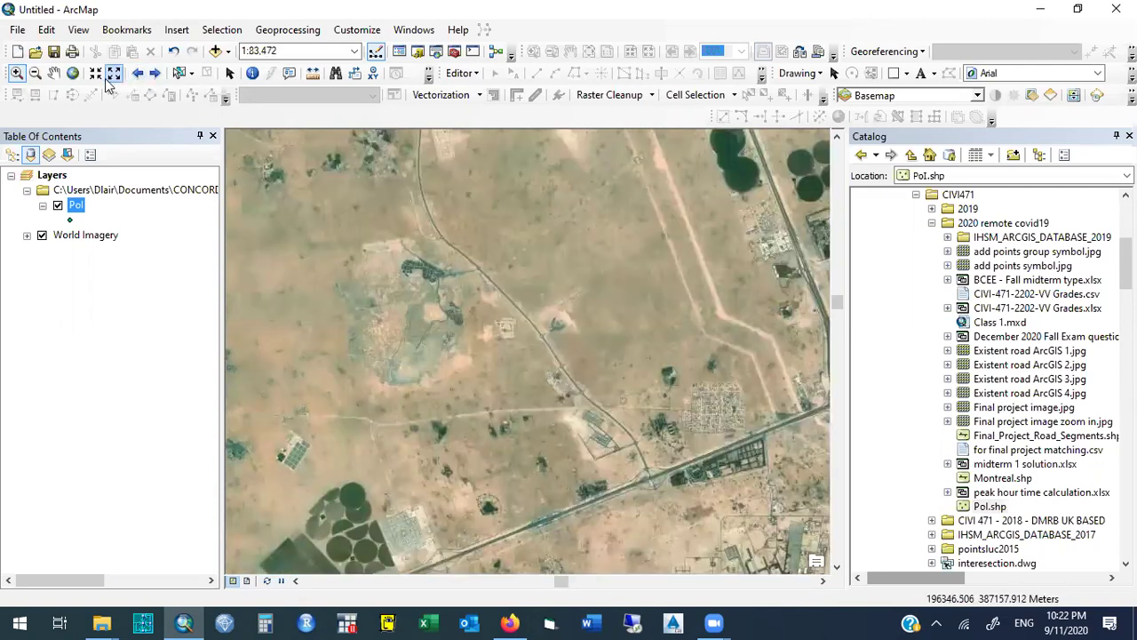
left_click(55, 75)
left_click_drag(399, 386, 519, 369)
left_click_drag(495, 411, 609, 265)
left_click_drag(436, 325, 516, 246)
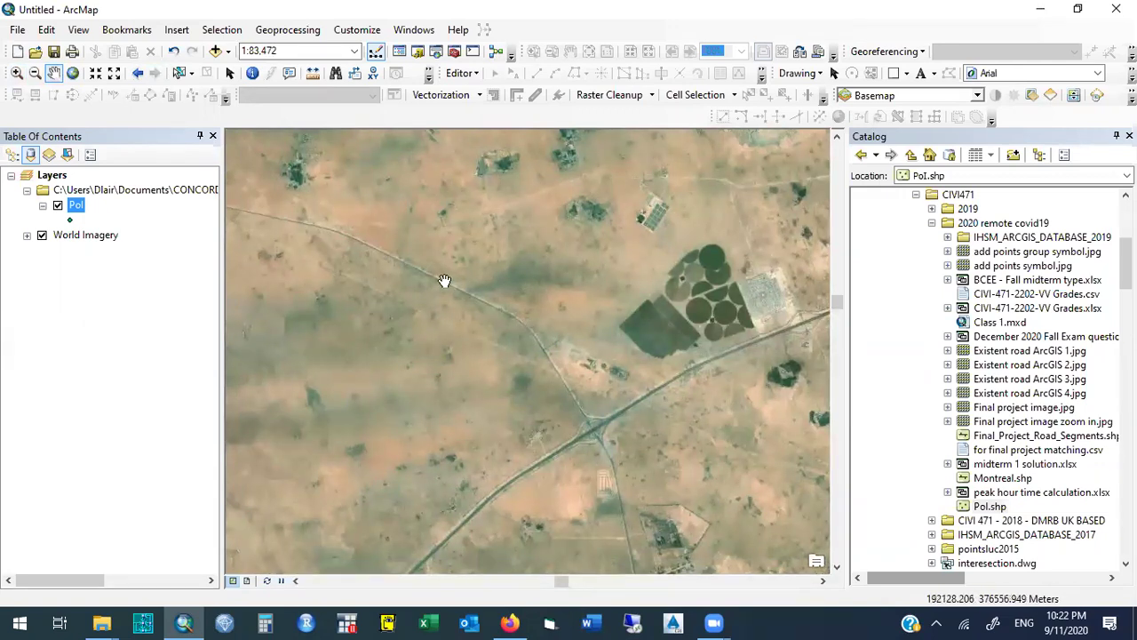
left_click_drag(469, 217, 501, 415)
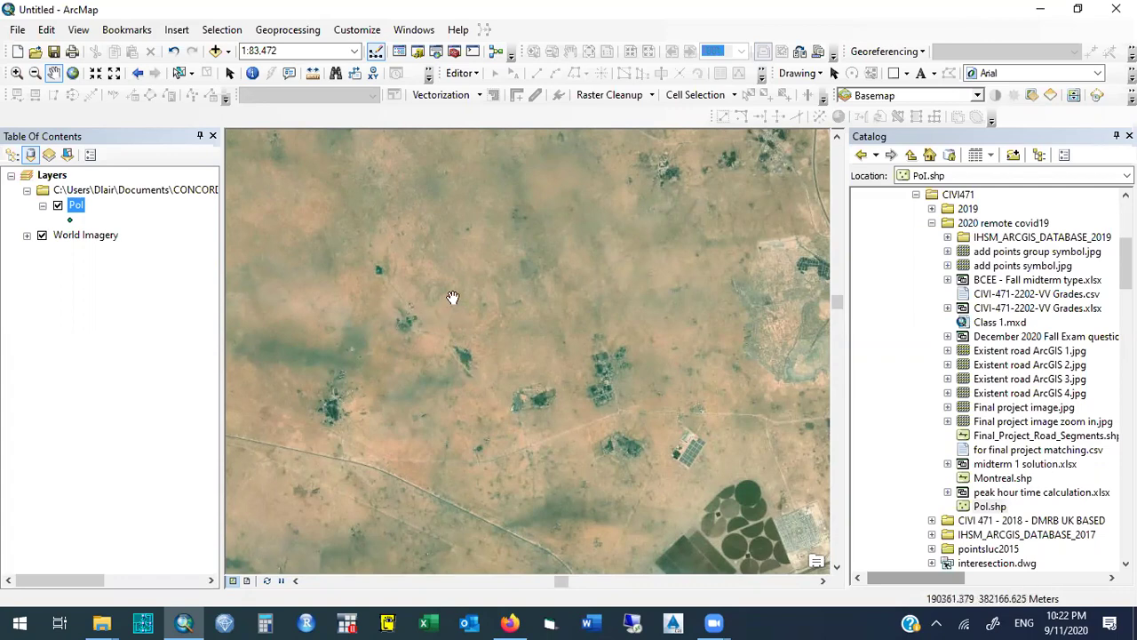
left_click_drag(448, 232, 447, 399)
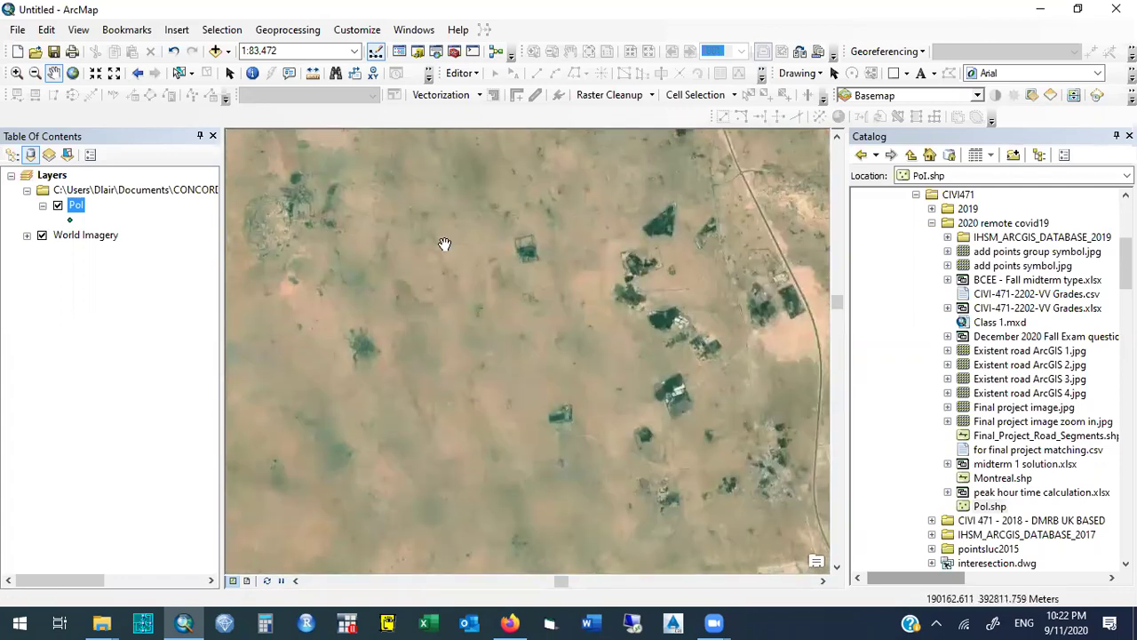
left_click_drag(454, 250, 460, 437)
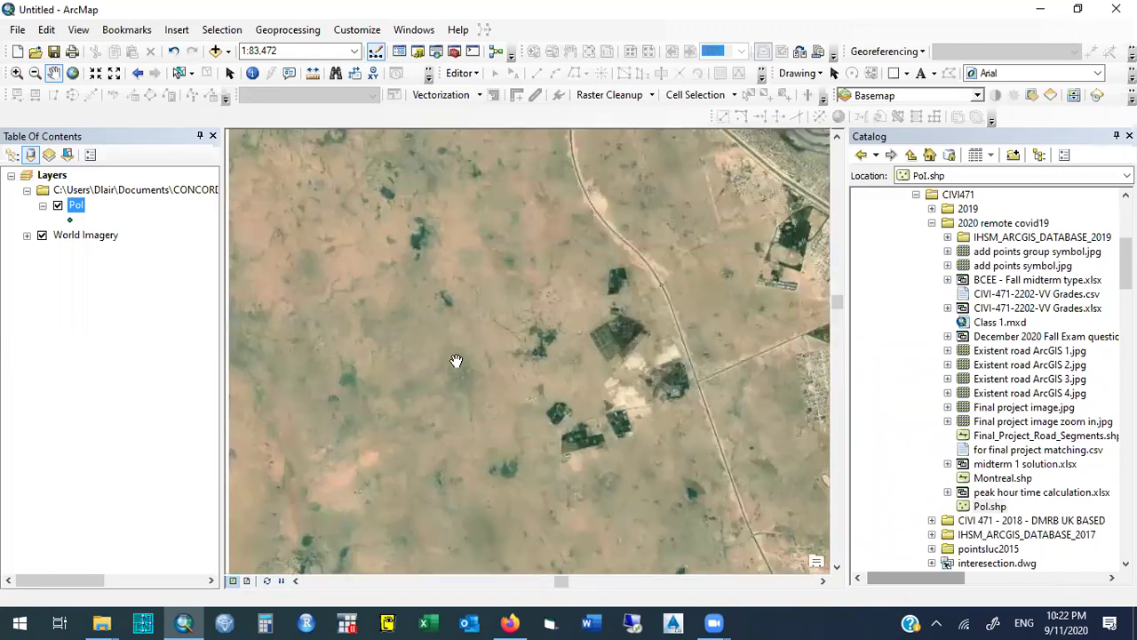
left_click_drag(457, 358, 459, 409)
left_click_drag(446, 252, 458, 406)
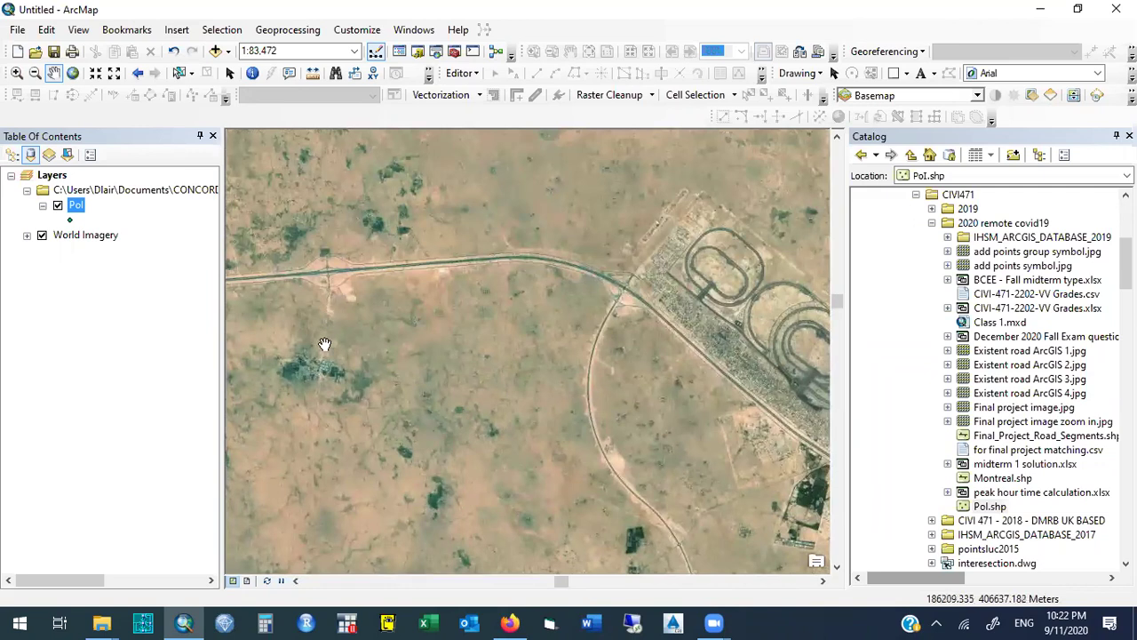
Inspect the village close up, return to the racetrack extent, and frame the desert beside it.
left_click(17, 72)
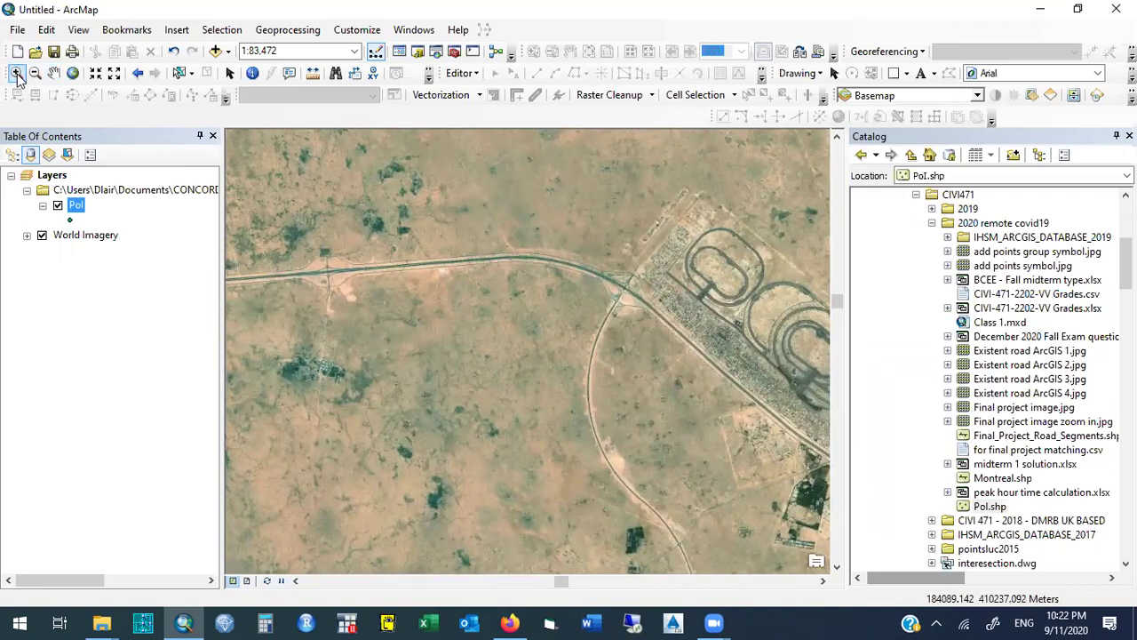
left_click_drag(276, 302, 390, 449)
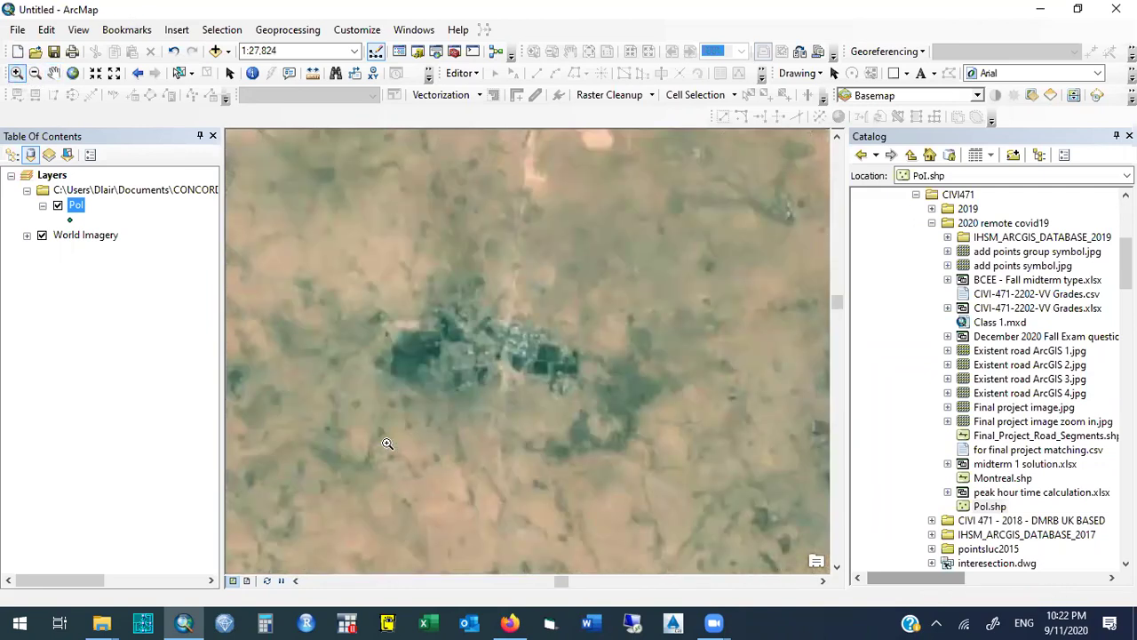
left_click_drag(568, 417, 397, 312)
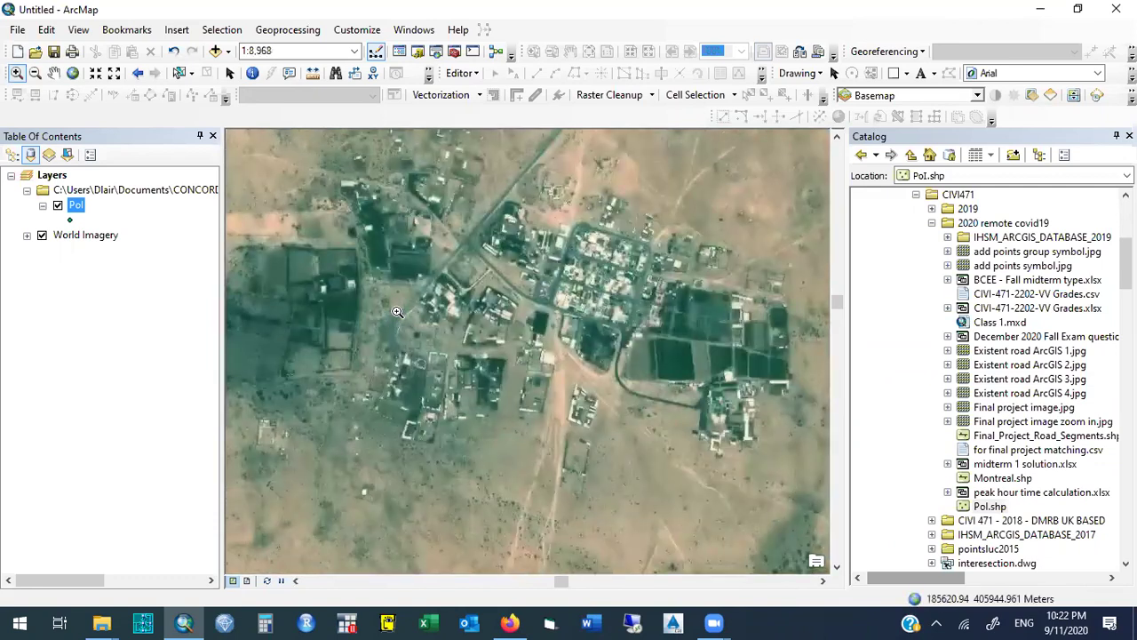
left_click(139, 74)
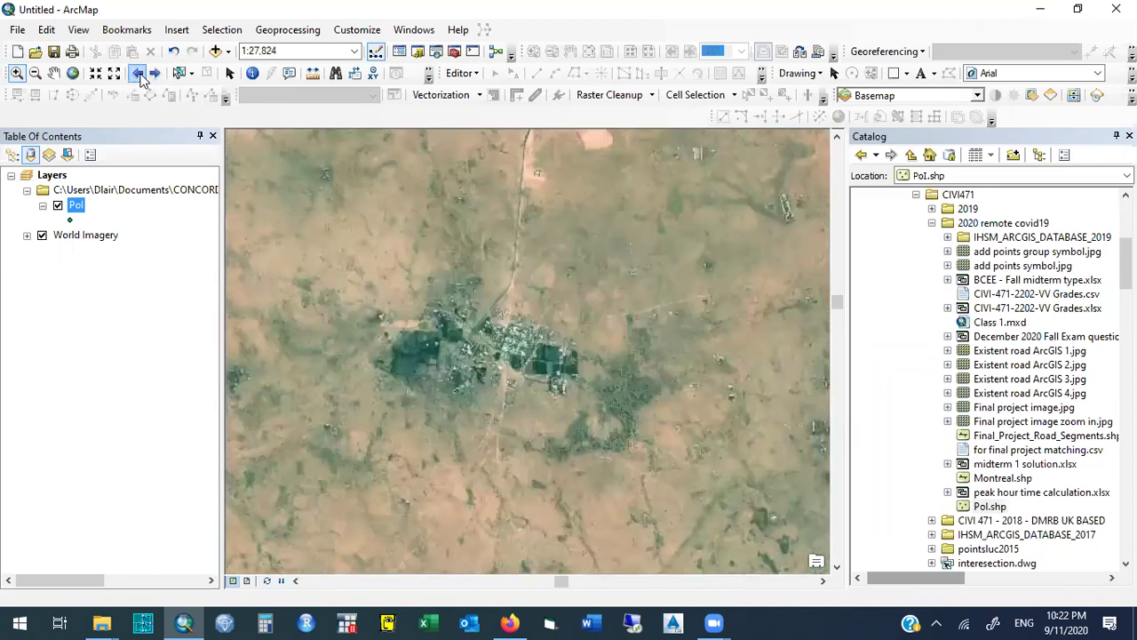
left_click(139, 74)
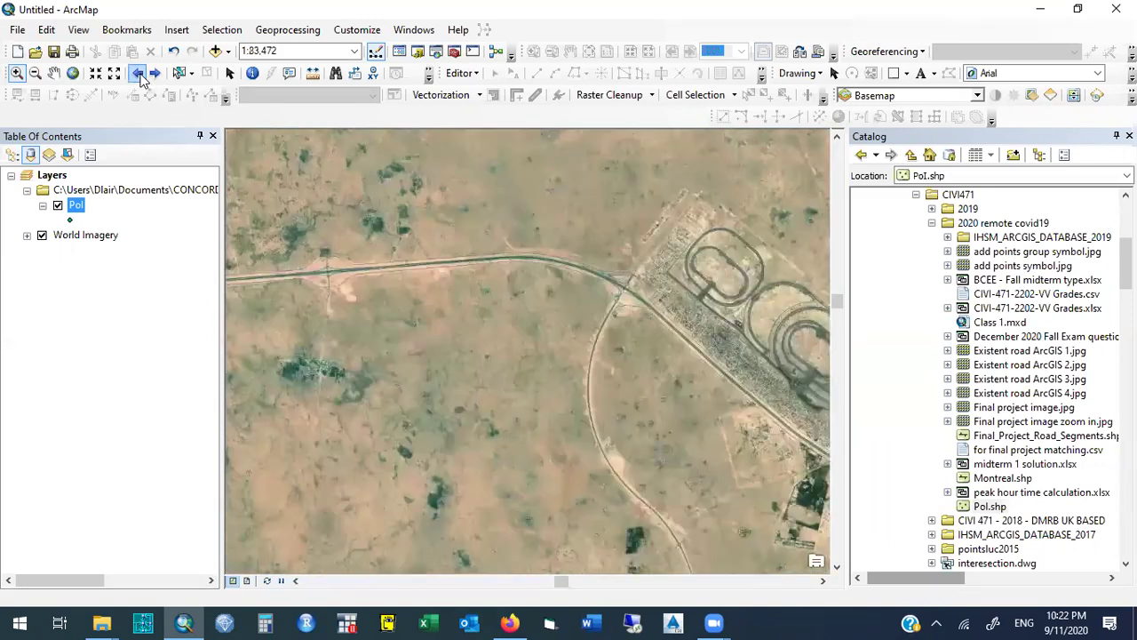
left_click(53, 73)
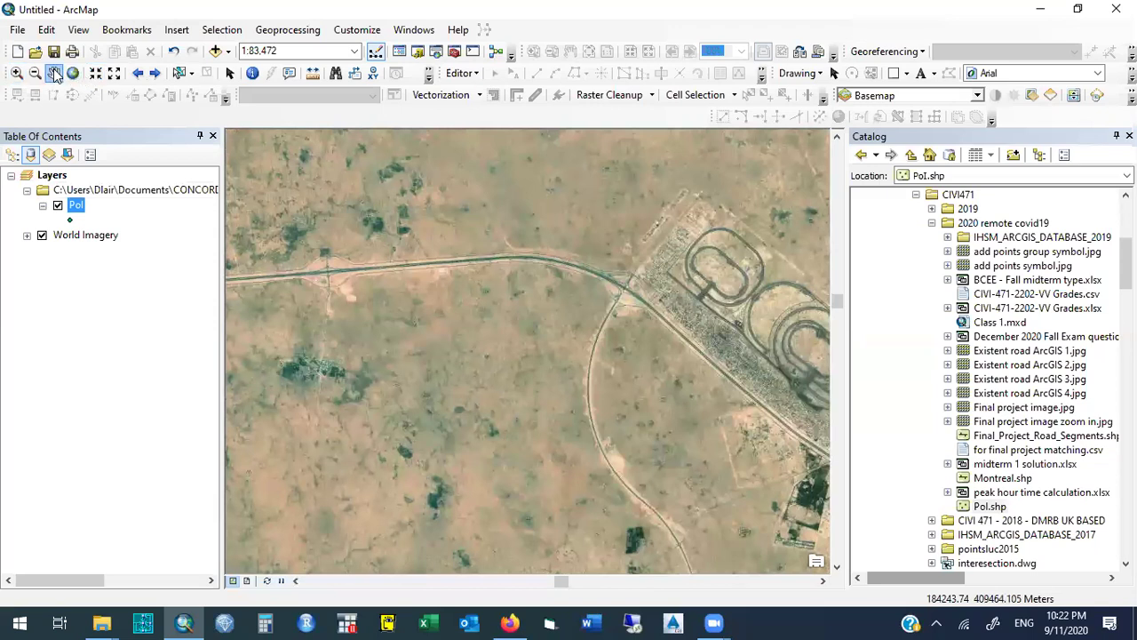
left_click_drag(366, 360, 409, 236)
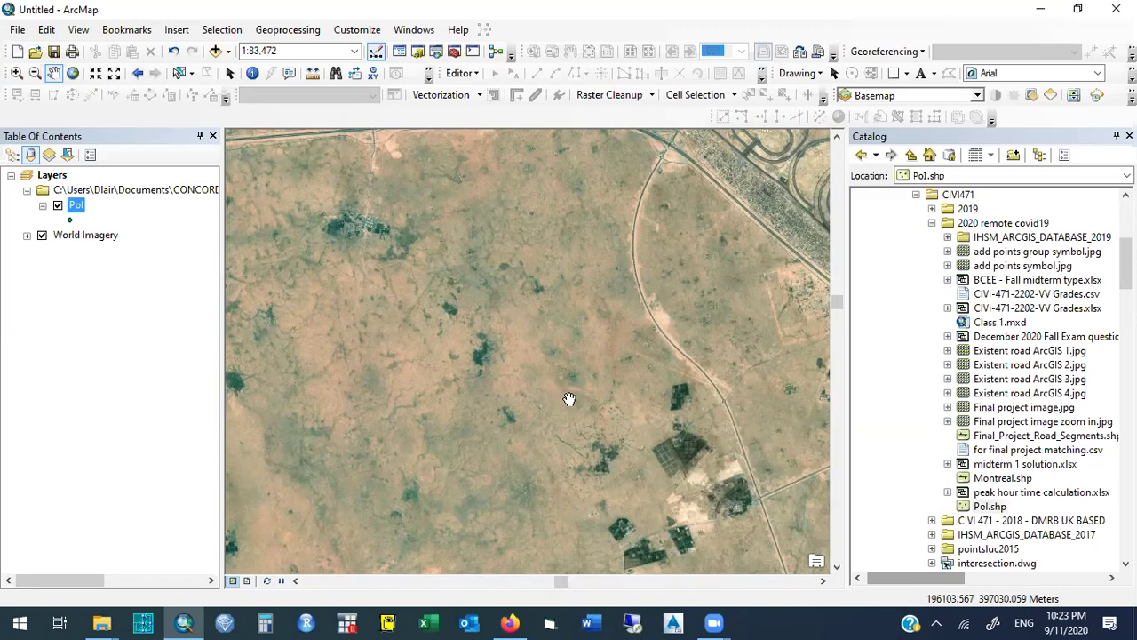
left_click_drag(375, 373, 420, 403)
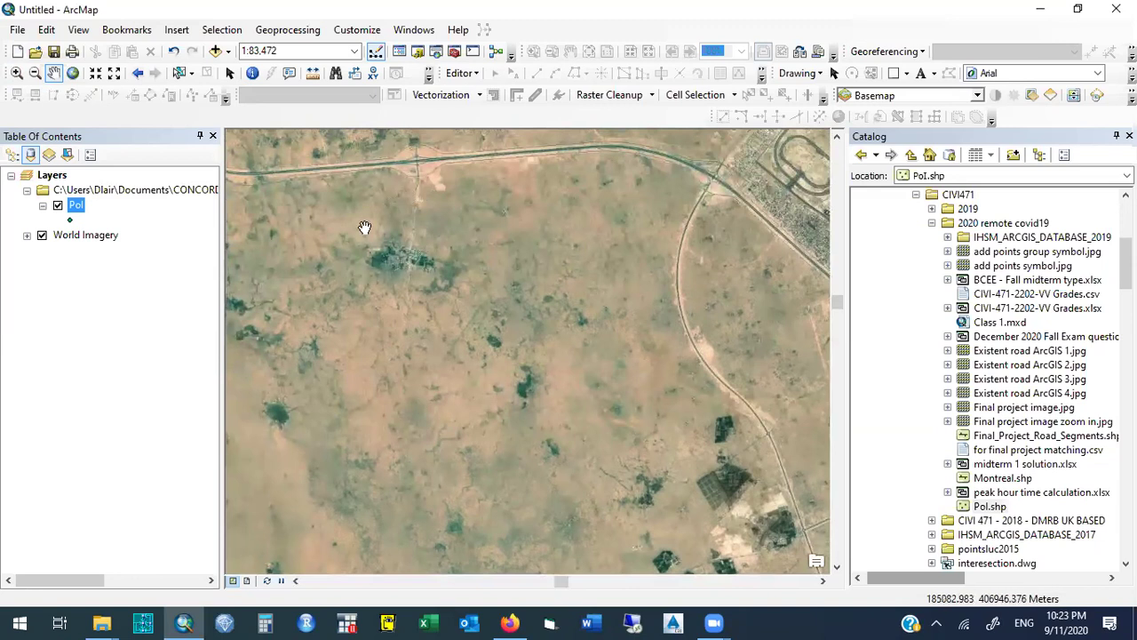
left_click(478, 73)
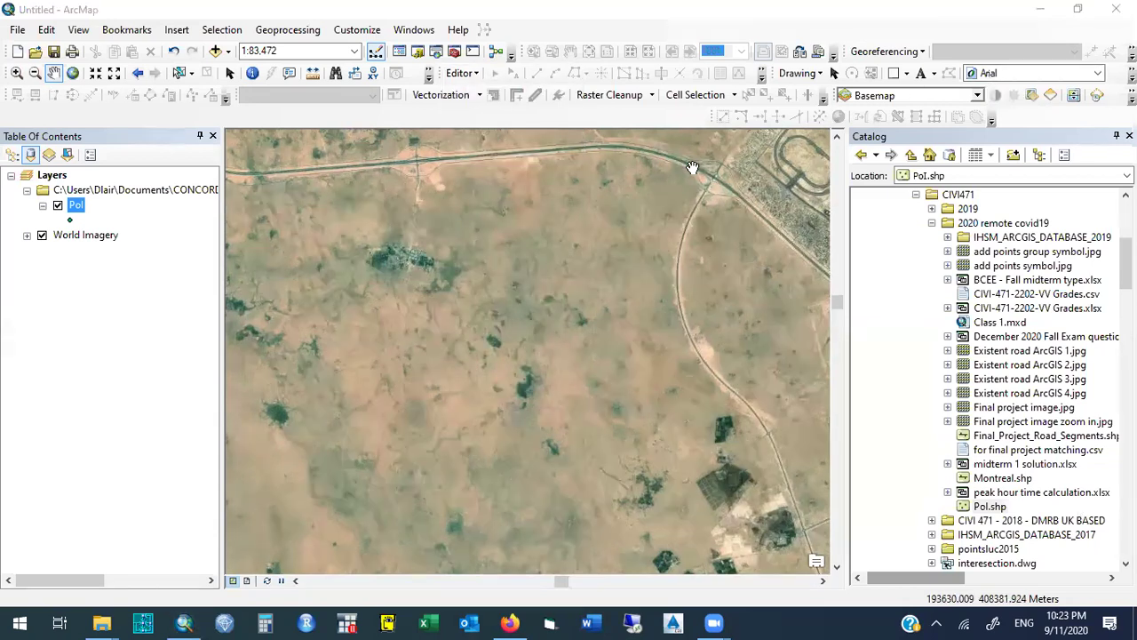
Start an editing session from the Editor menu.
left_click(477, 76)
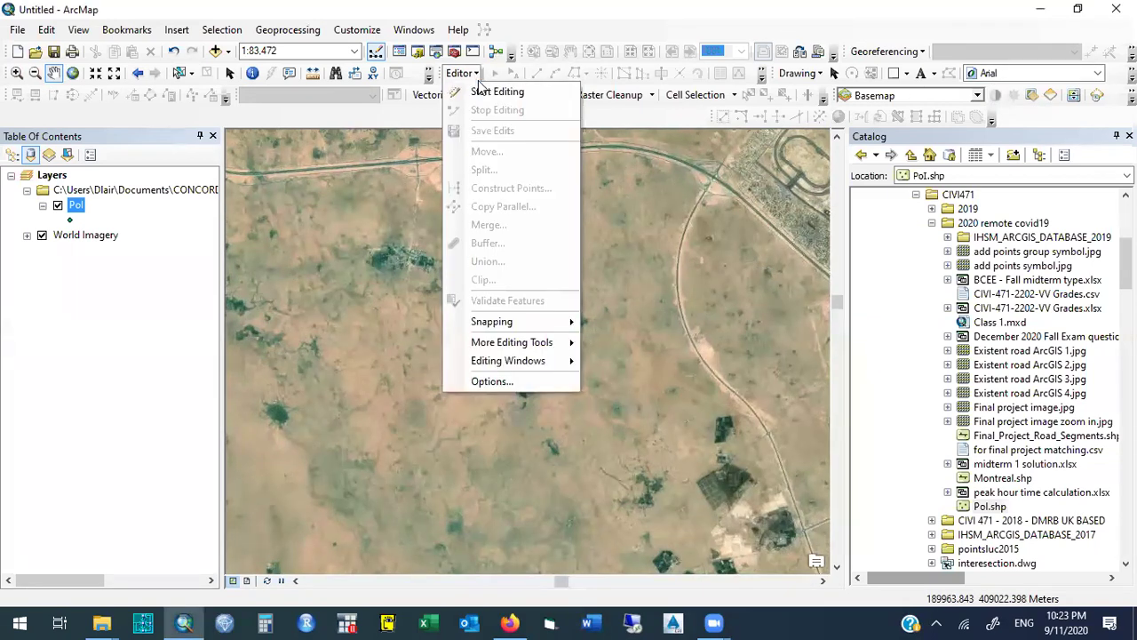
left_click(541, 92)
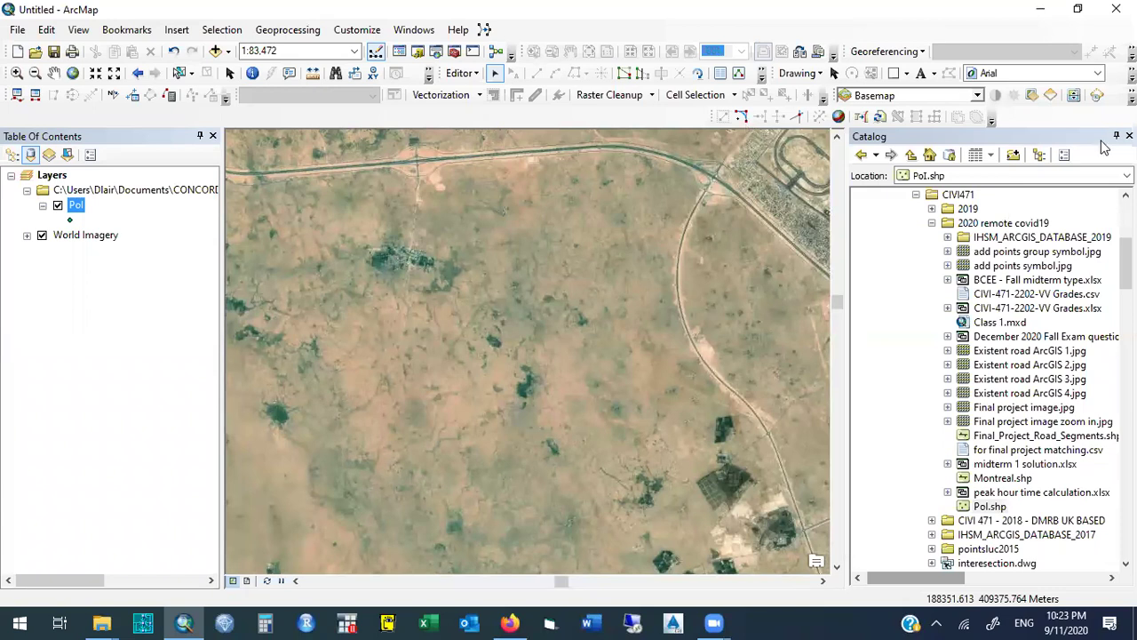
left_click(477, 73)
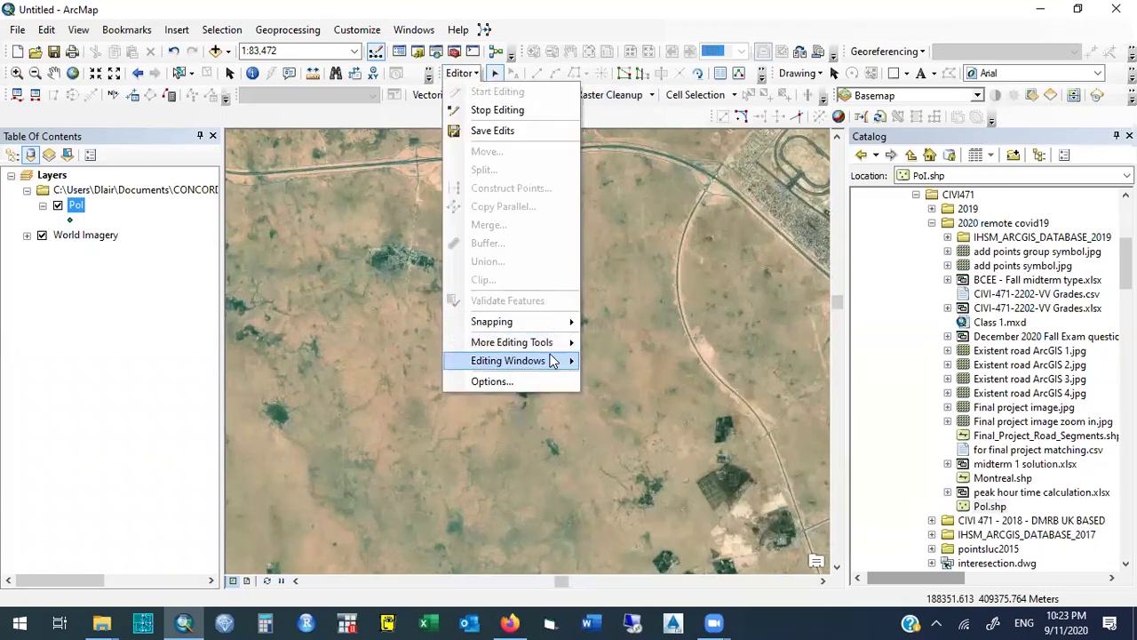
Open the Create Features window from Editor's Editing Windows submenu.
mouse_move(551, 360)
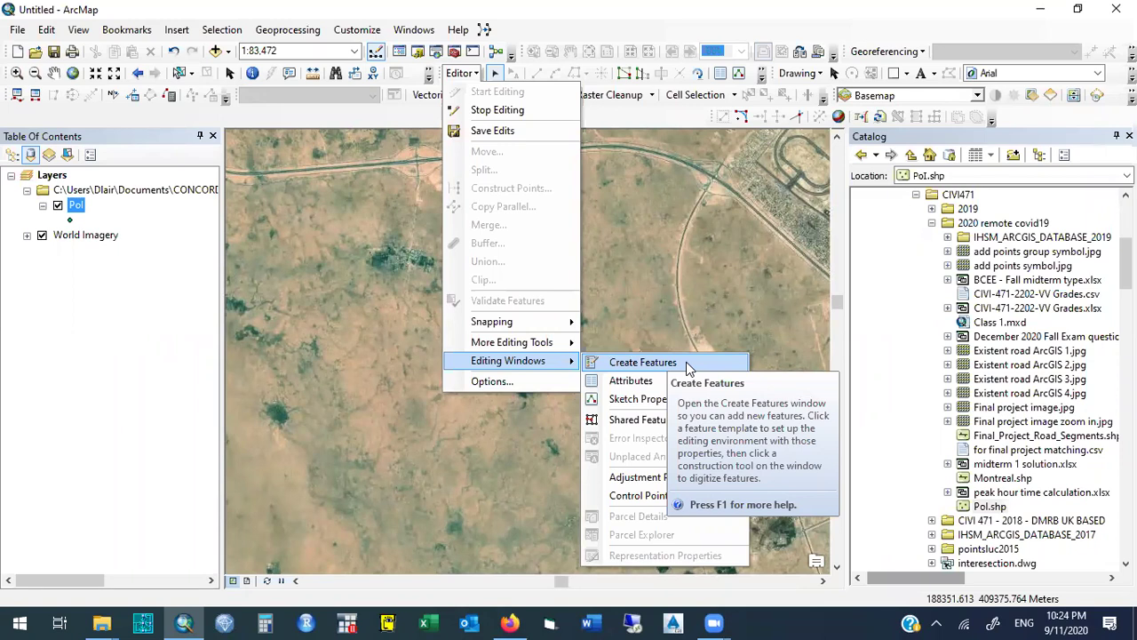
left_click(686, 361)
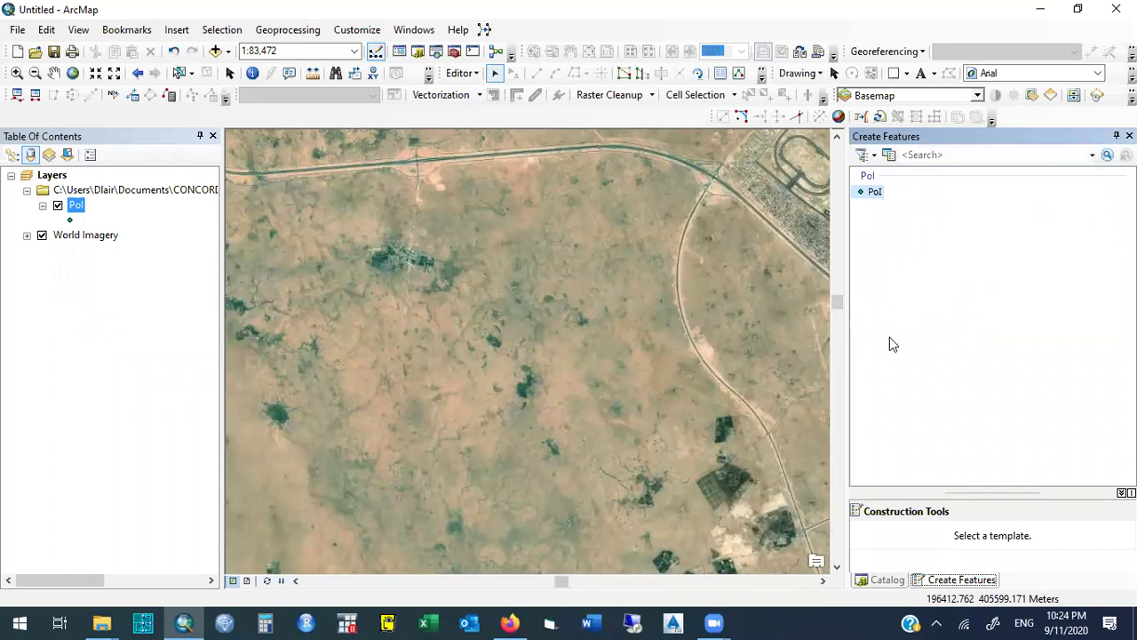
Using the PoI template's Point tool, place seven points southeast from the highway across the desert.
left_click(876, 194)
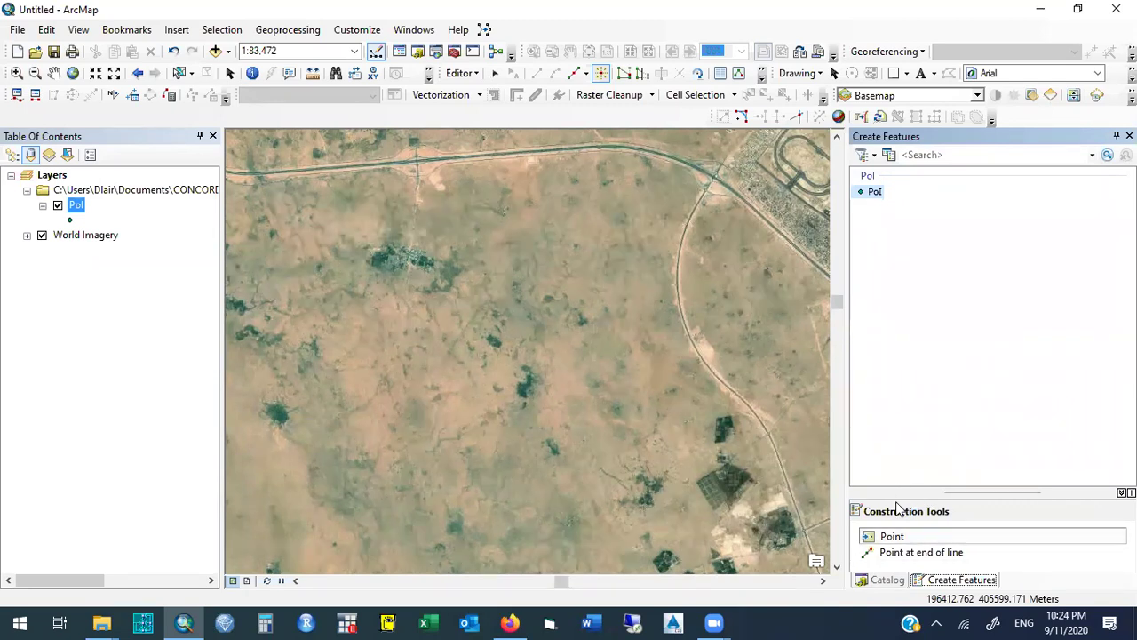
left_click(893, 535)
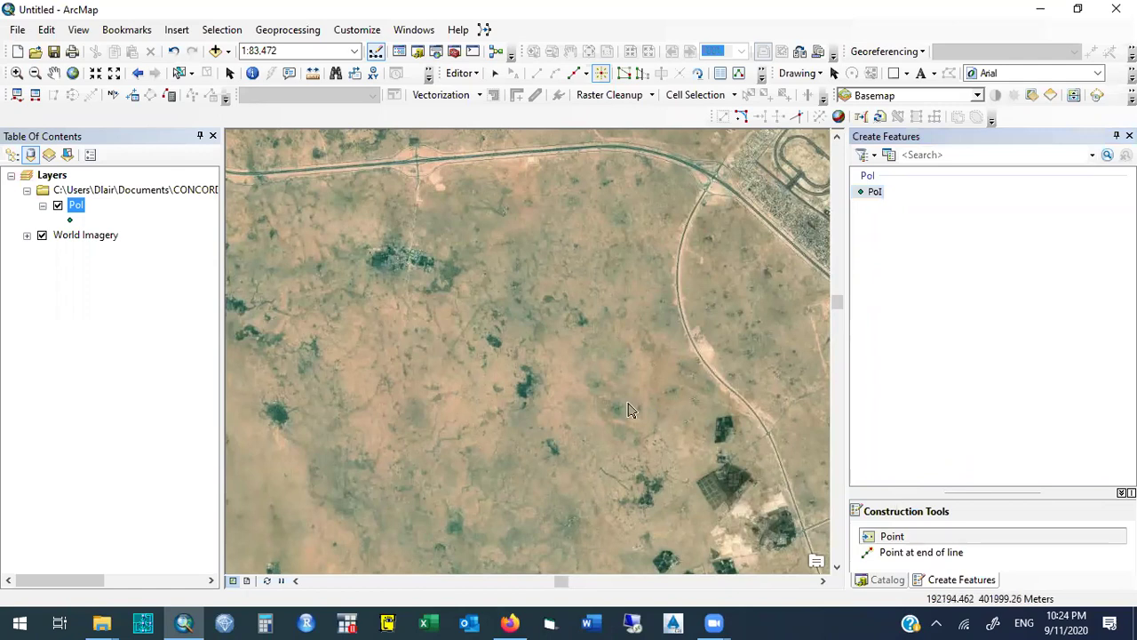
left_click(416, 197)
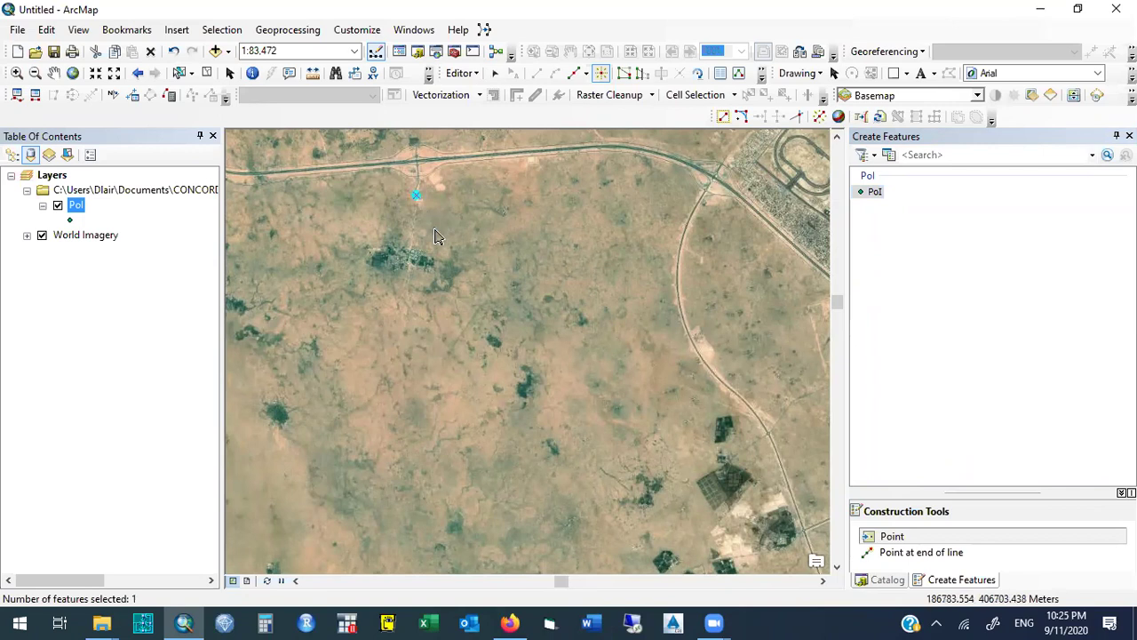
left_click(436, 232)
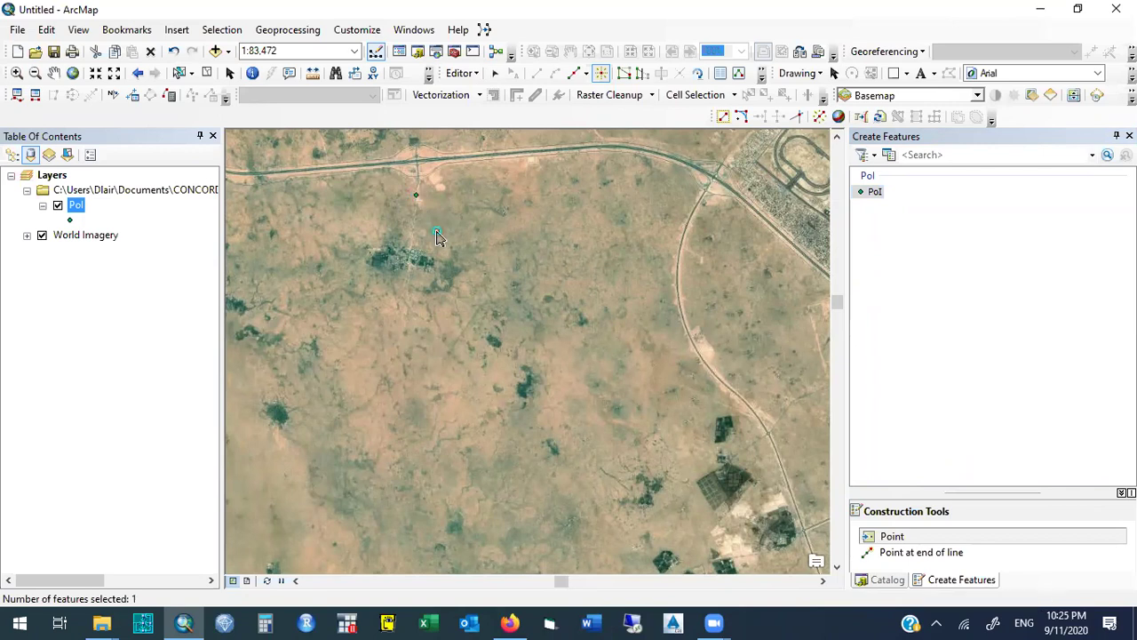
left_click(478, 267)
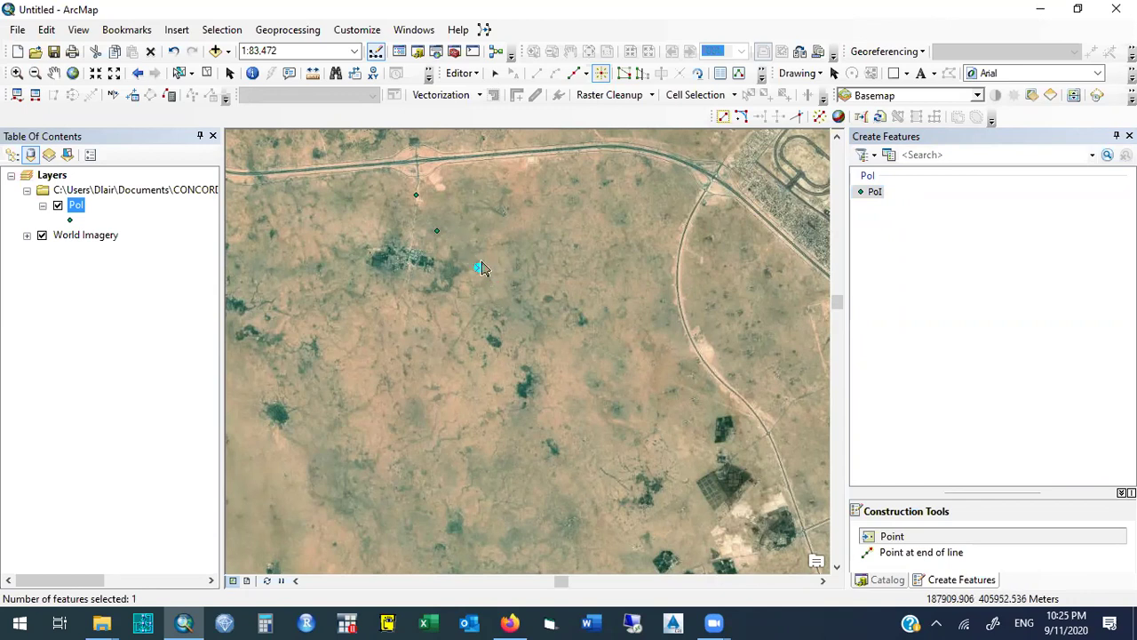
left_click(519, 315)
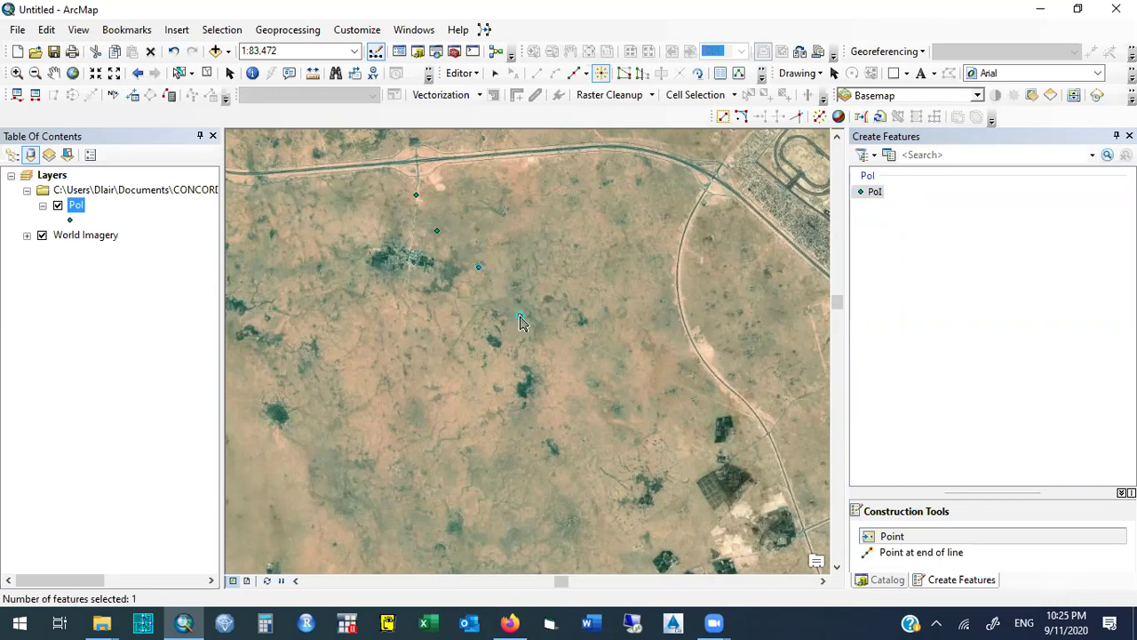
left_click(563, 358)
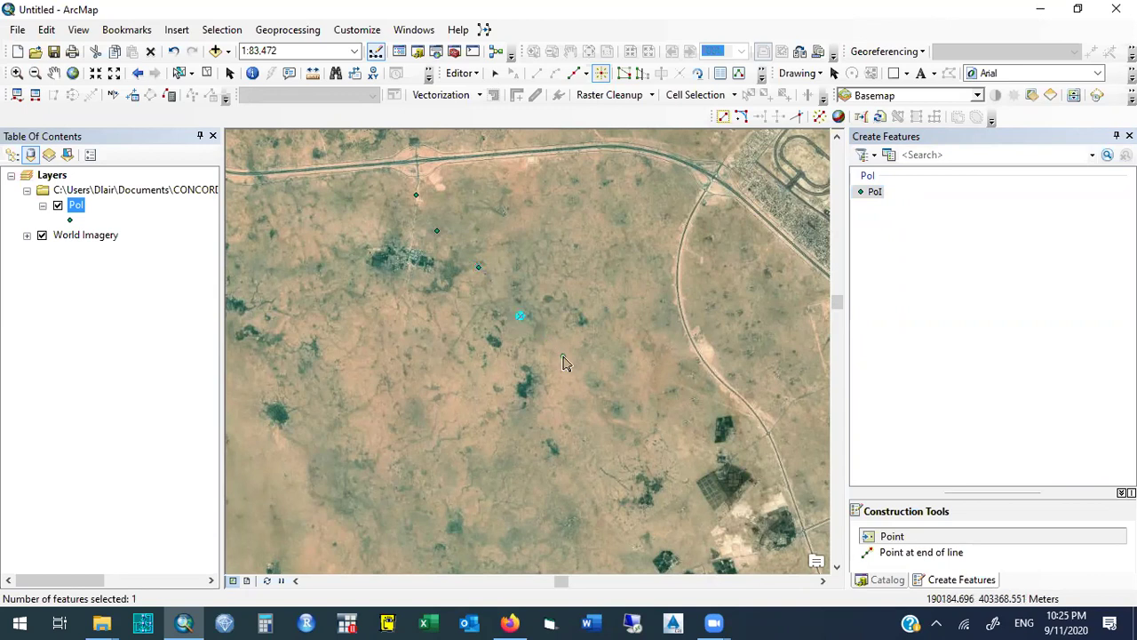
left_click(576, 394)
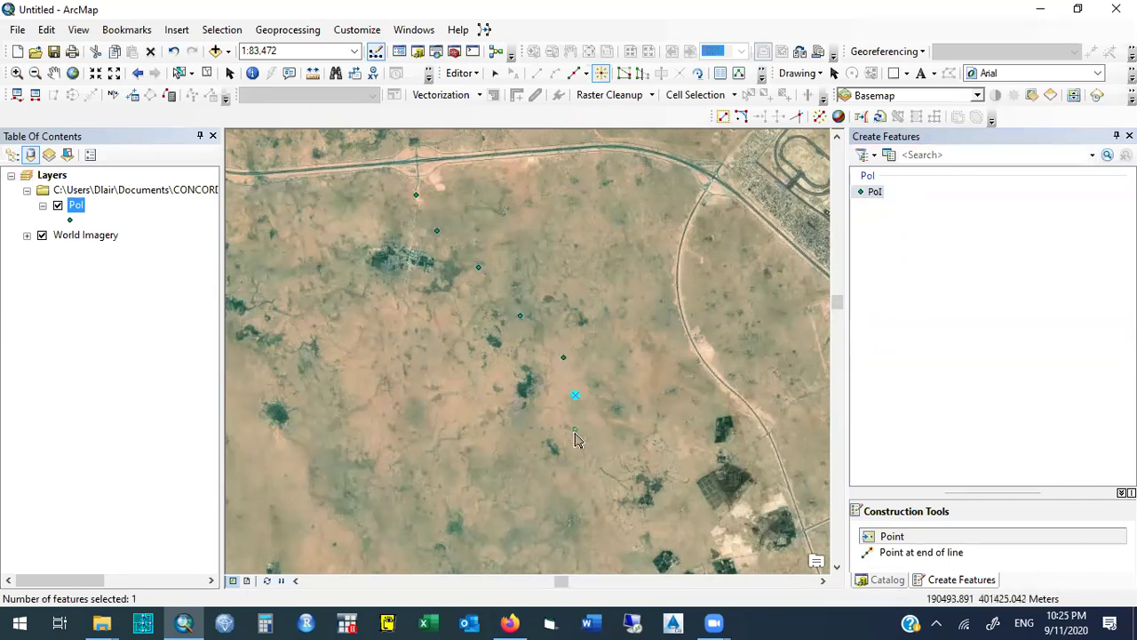
left_click(579, 468)
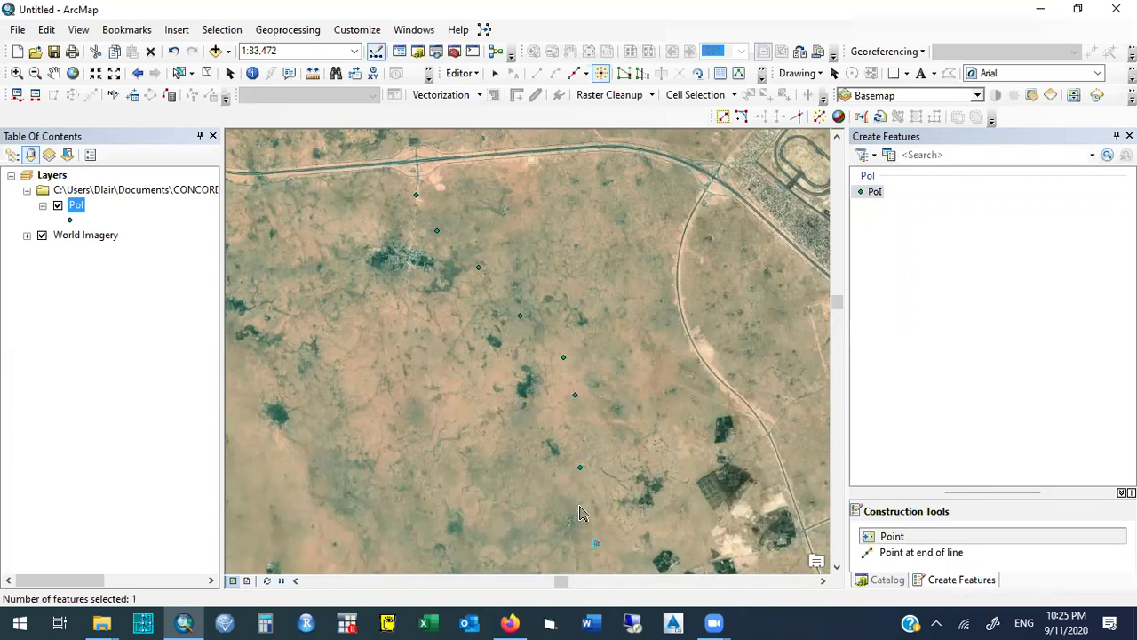
Pan the map south and add two PoI points in the southern area.
left_click(53, 73)
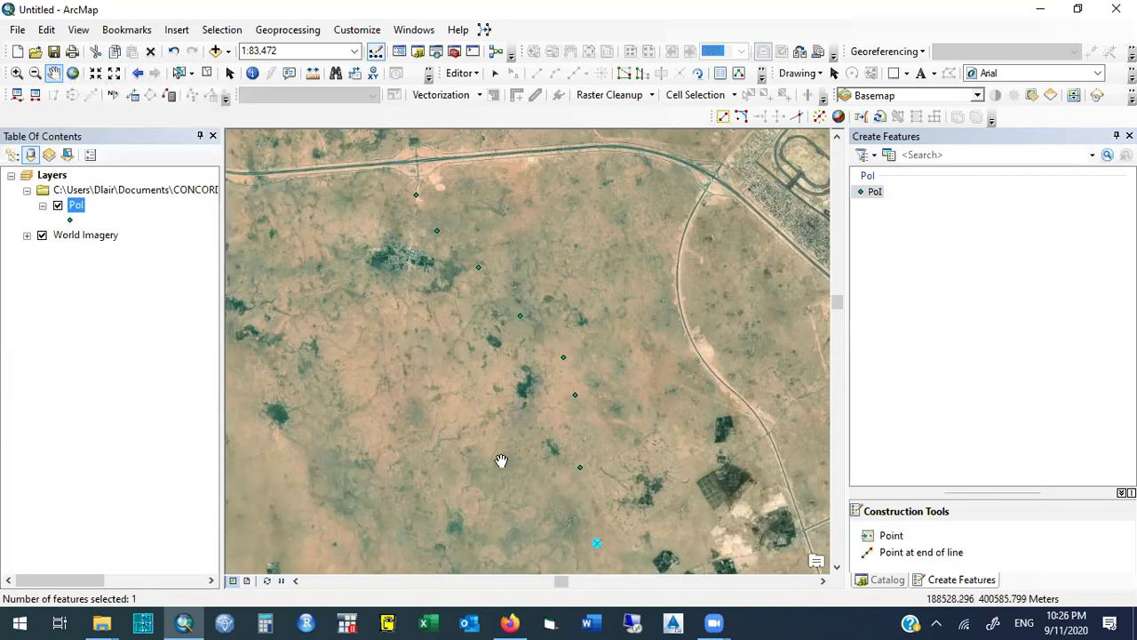
left_click_drag(575, 495, 500, 150)
left_click_drag(482, 350, 542, 296)
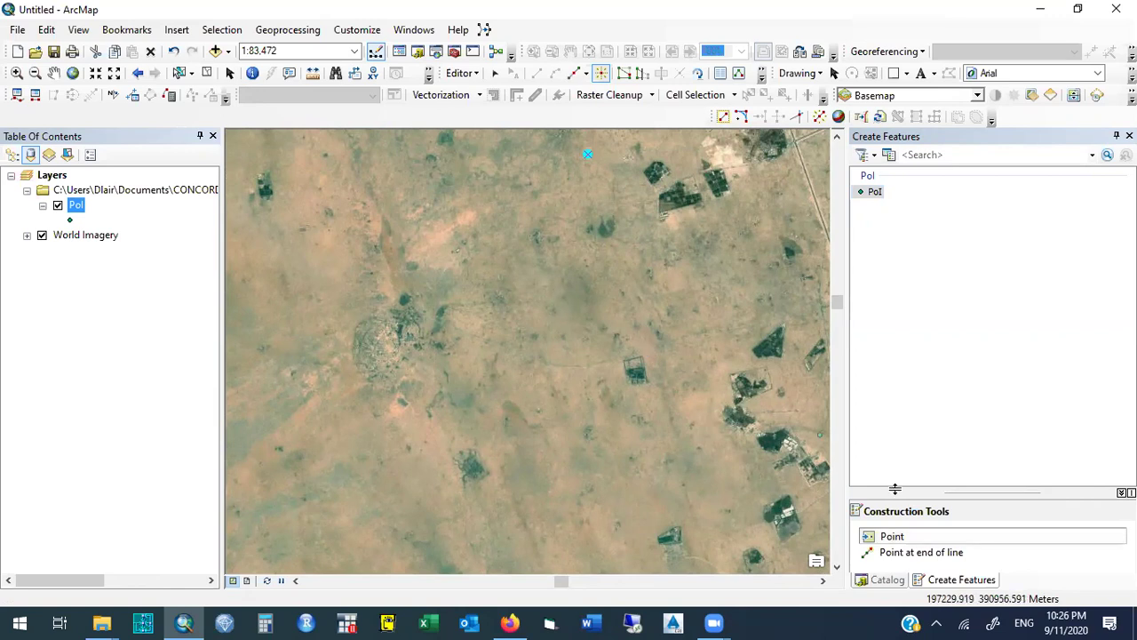
left_click(558, 321)
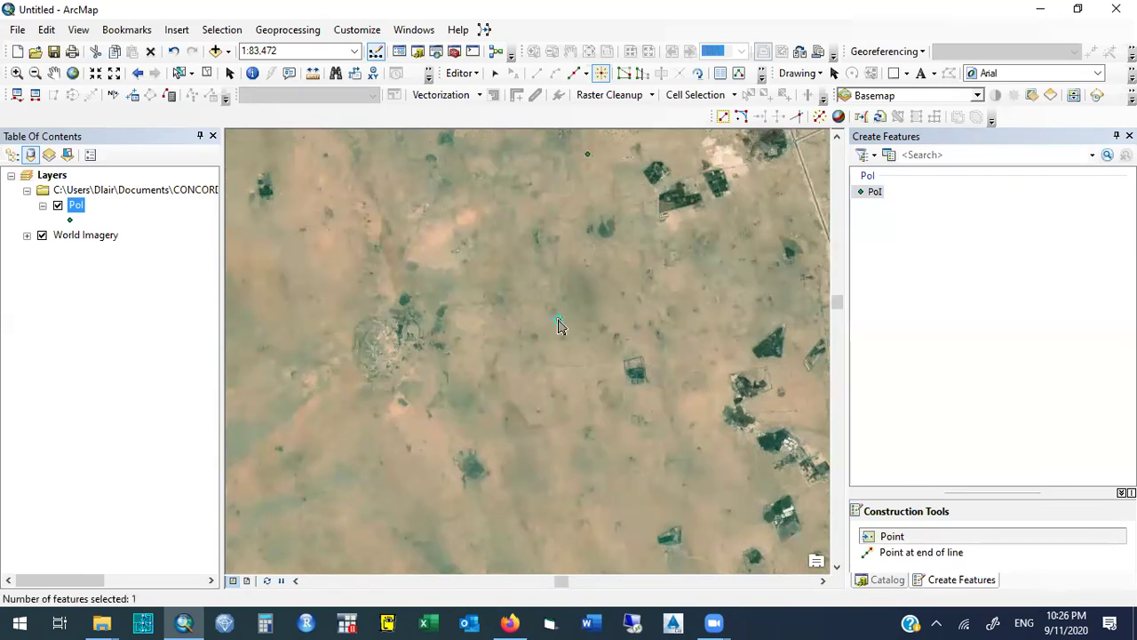
left_click(531, 486)
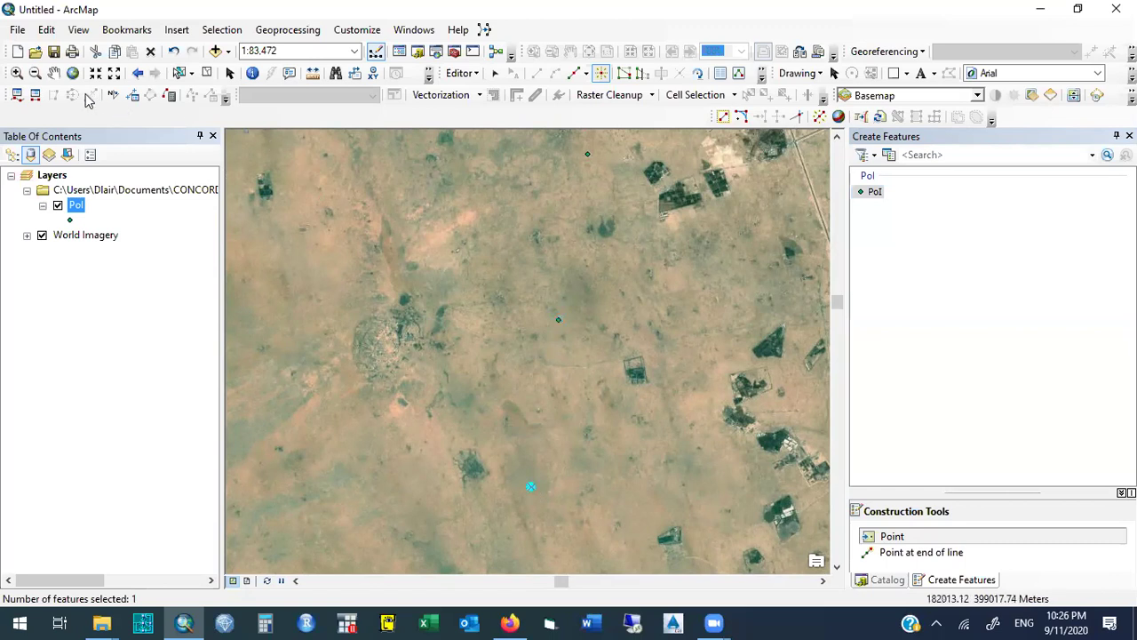
Pan further south and add four more PoI points down to the bottom edge.
left_click(53, 73)
left_click_drag(563, 436, 554, 171)
mouse_move(564, 414)
left_mouse_down()
mouse_move(570, 318)
mouse_move(581, 421)
mouse_move(578, 406)
left_mouse_up()
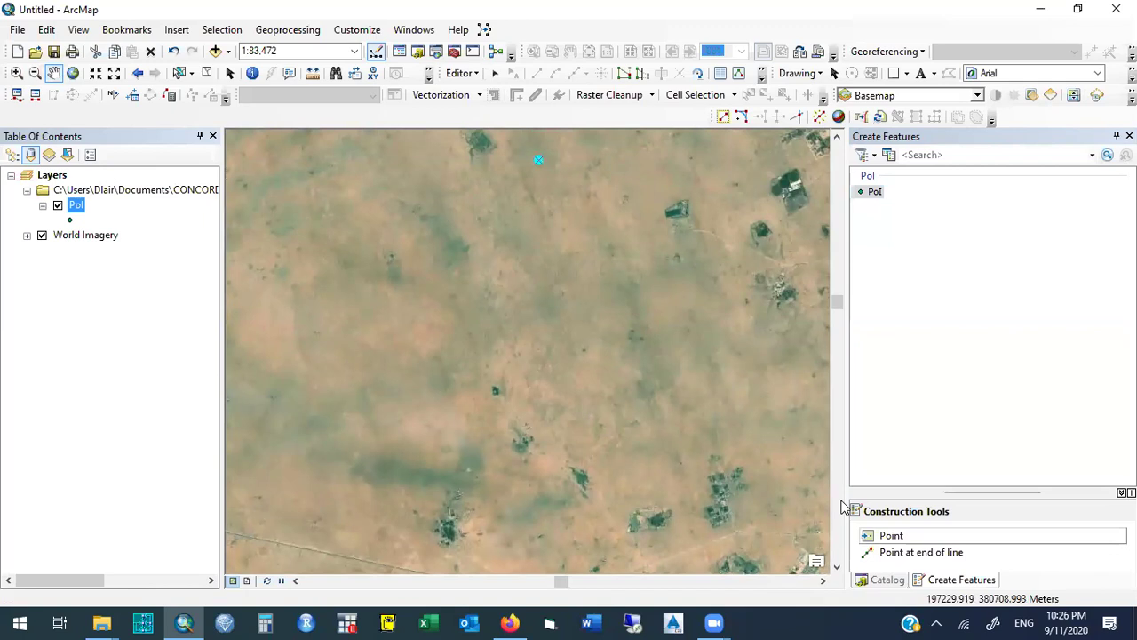
left_click(891, 535)
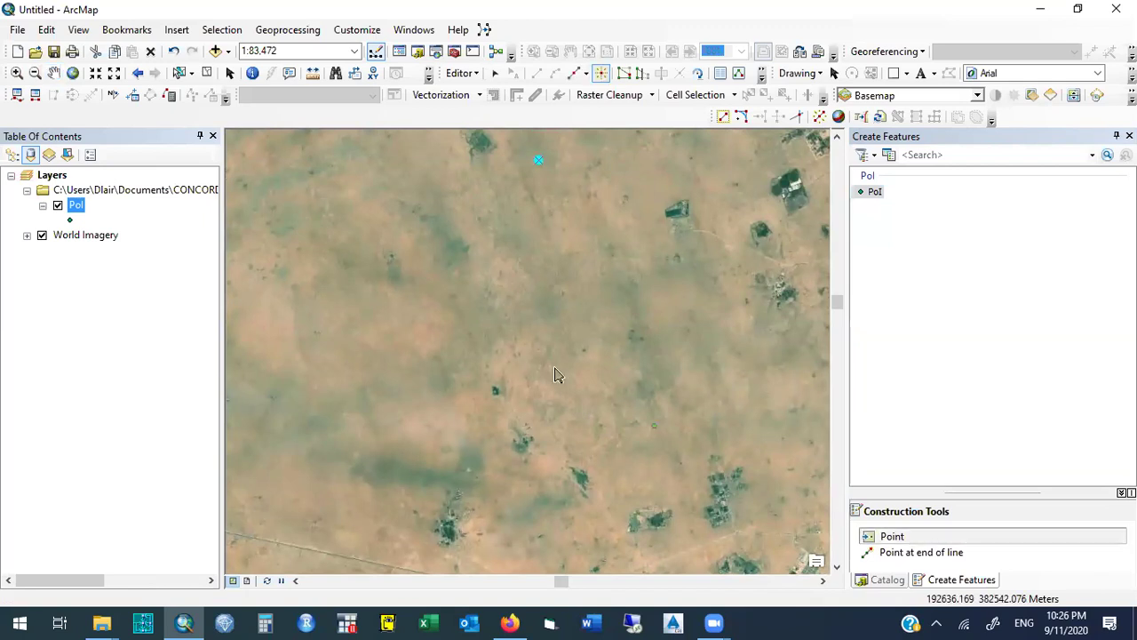
left_click(478, 264)
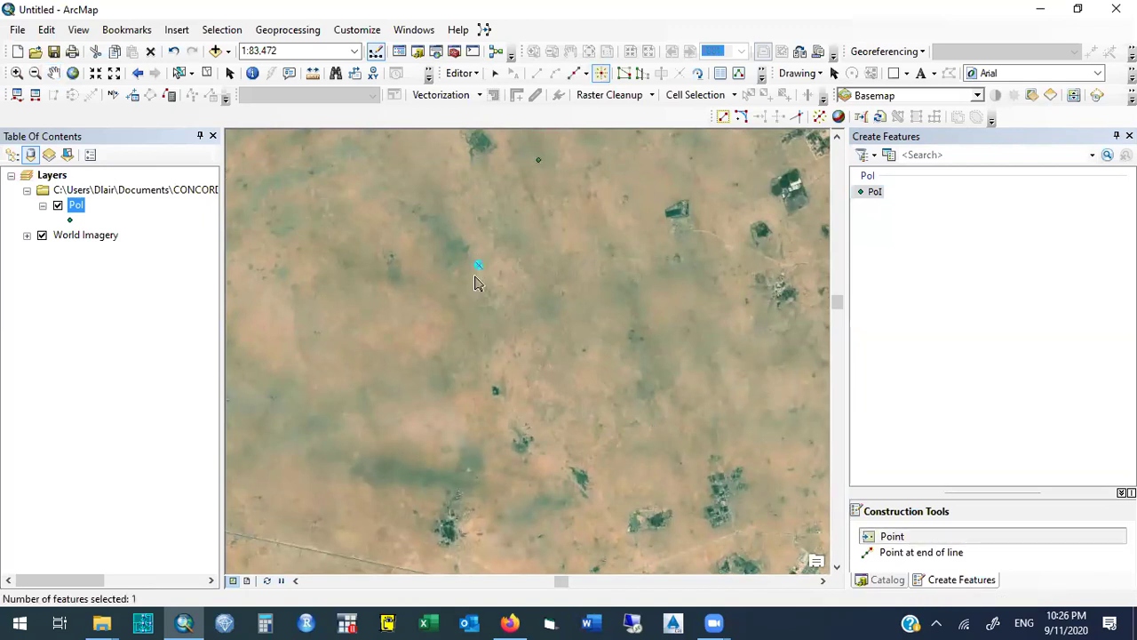
left_click(415, 375)
left_click(403, 473)
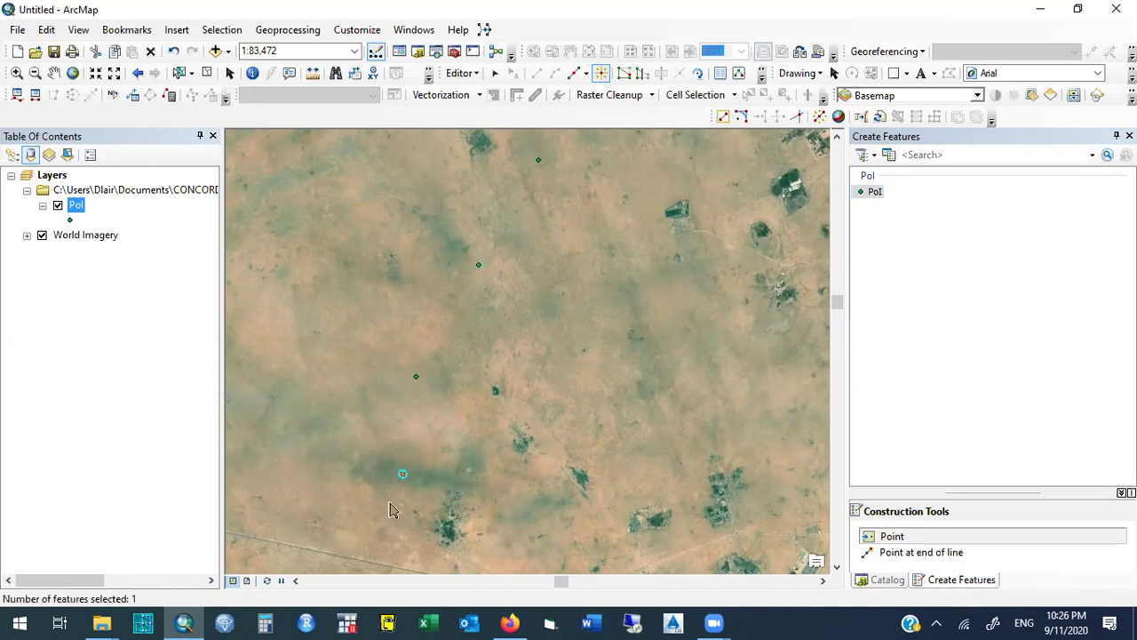
left_click(392, 566)
Bring up the sketch context menu at the last point and dismiss it with Esc.
right_click(392, 569)
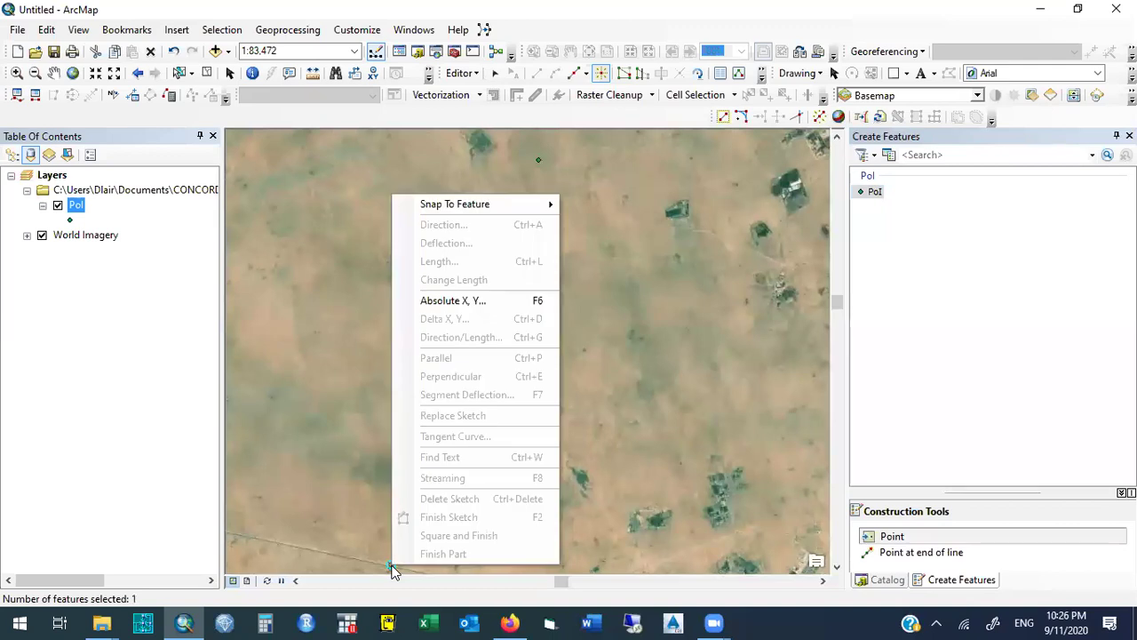
key("Escape")
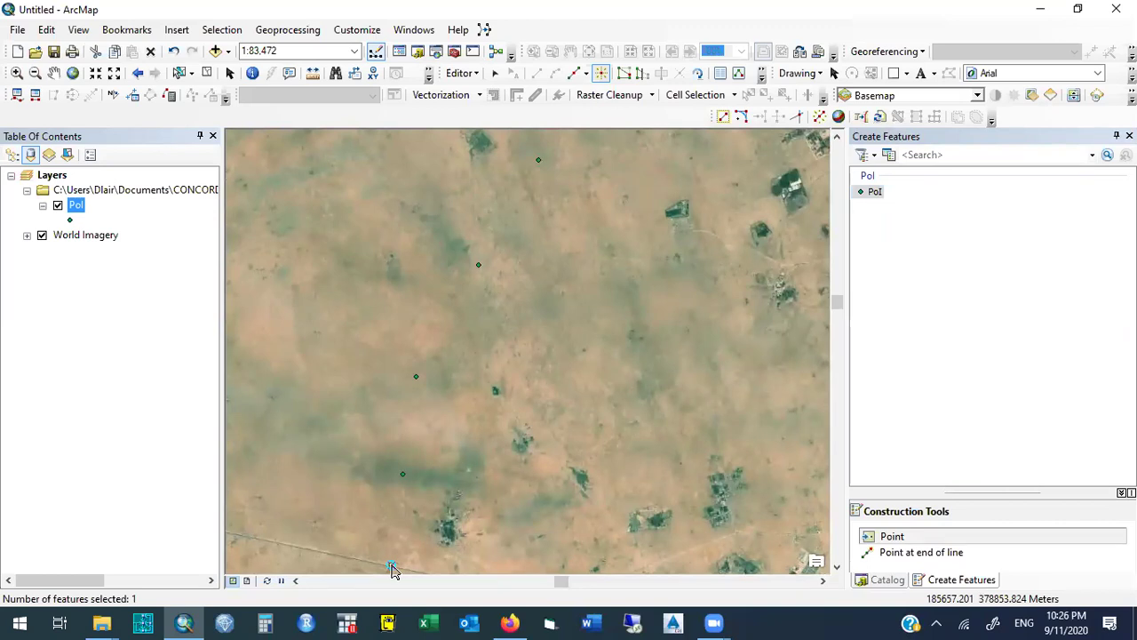
right_click(392, 569)
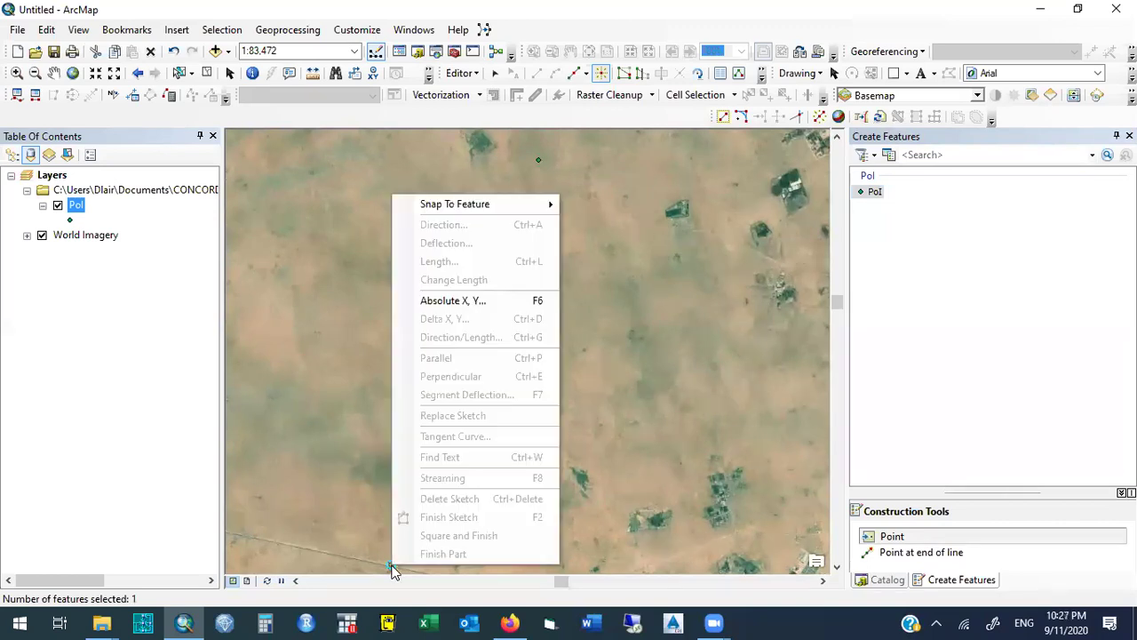
key("Escape")
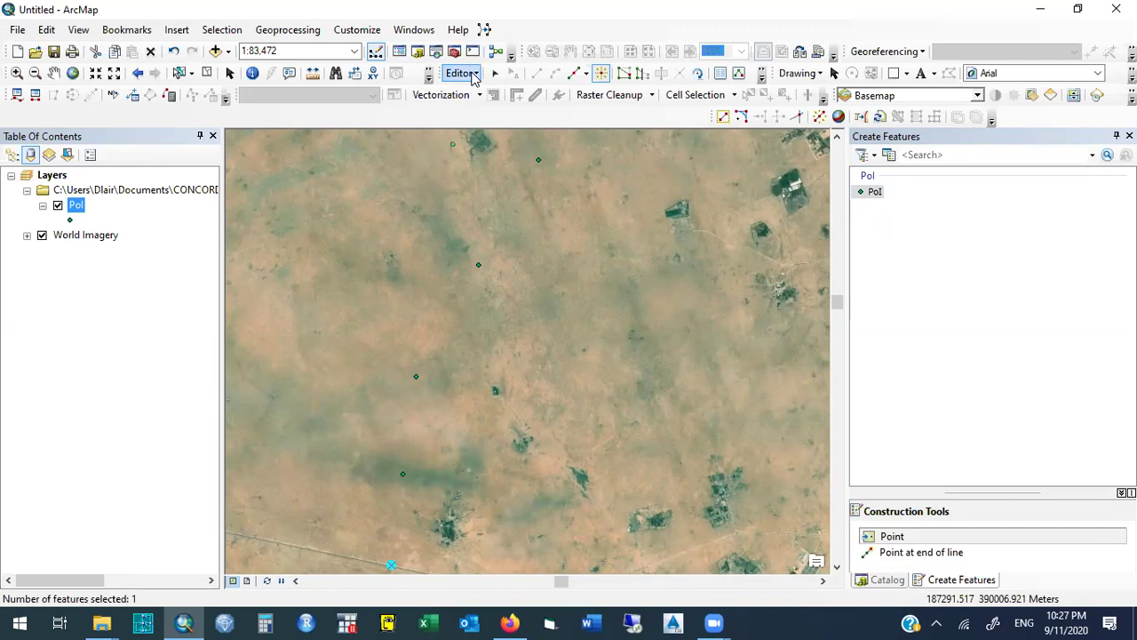
Use Editor > Save Edits for the PoI points, then Editor > Stop Editing.
left_click(475, 74)
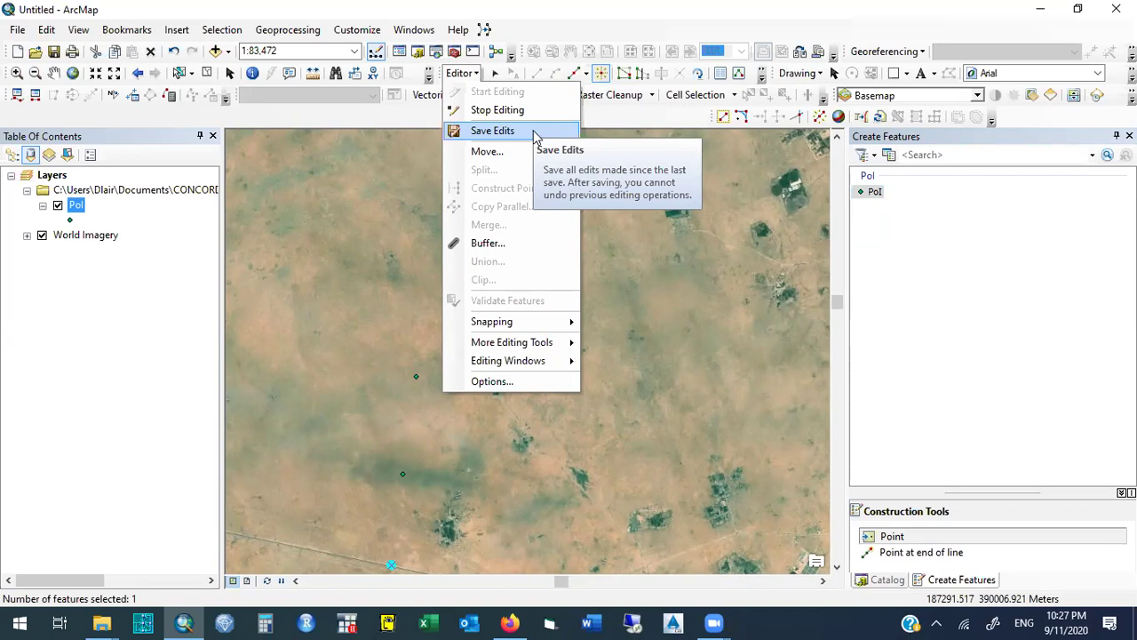
left_click(533, 133)
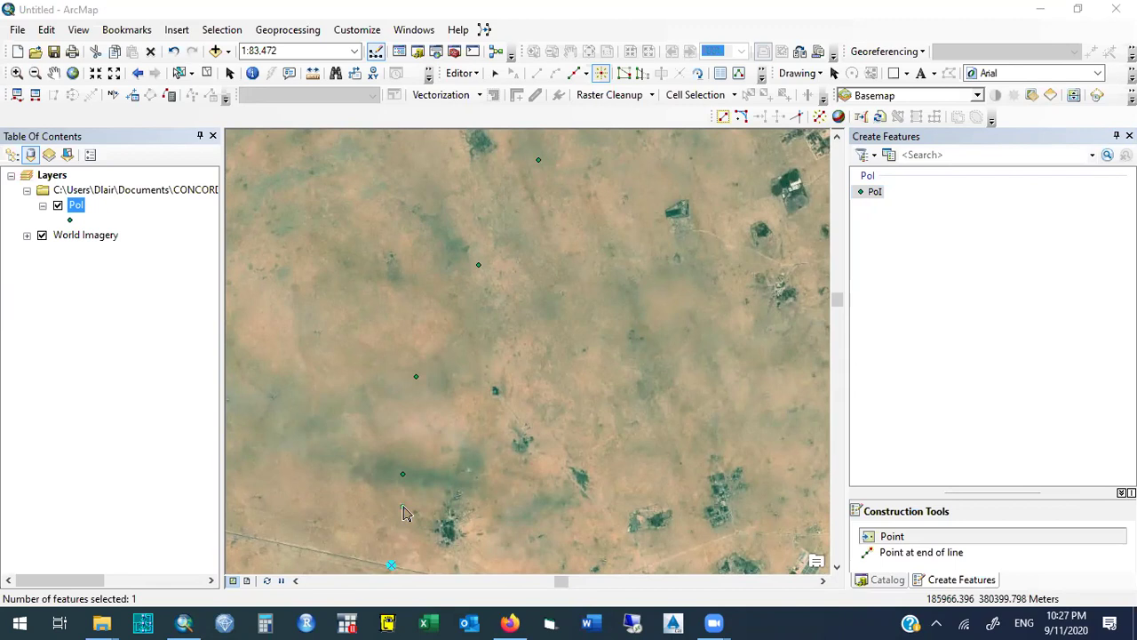
left_click(464, 73)
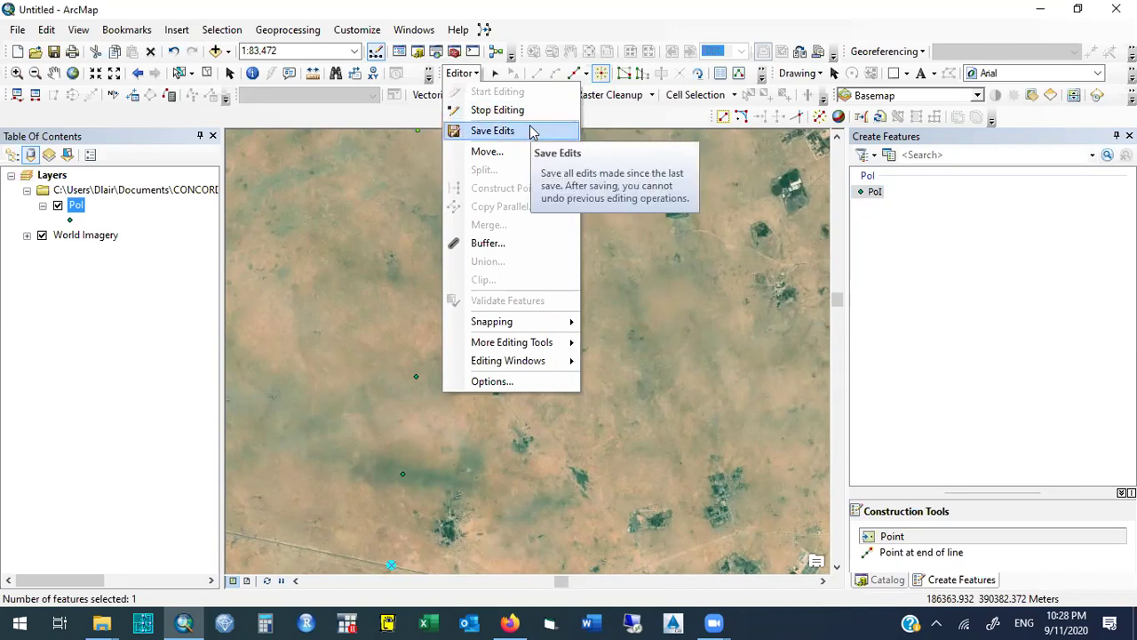
left_click(532, 130)
left_click(477, 77)
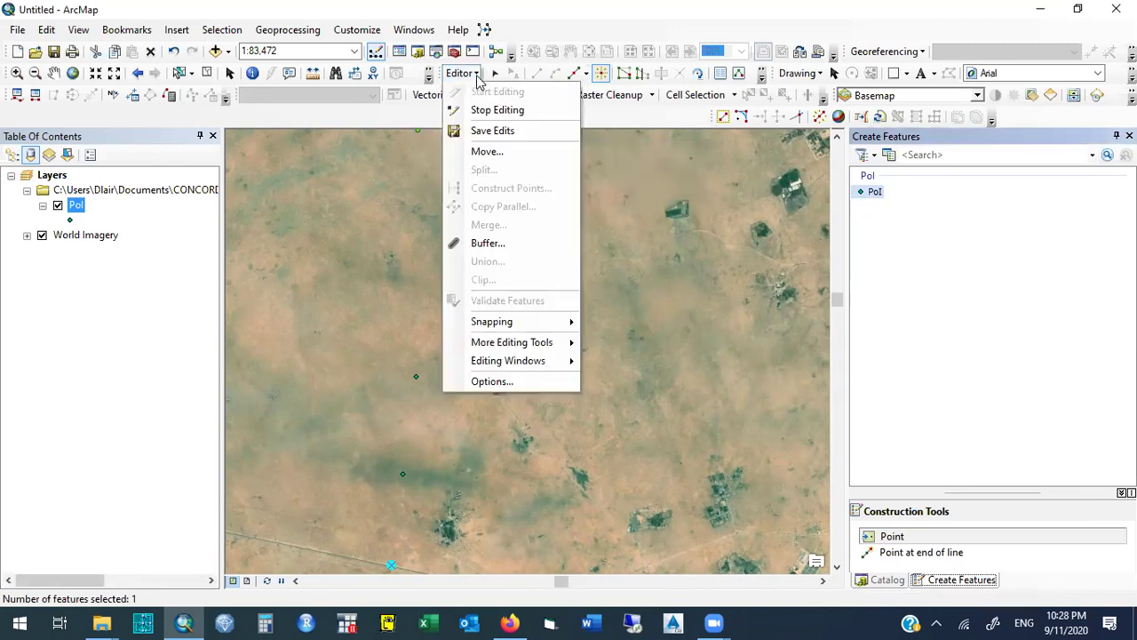
left_click(493, 110)
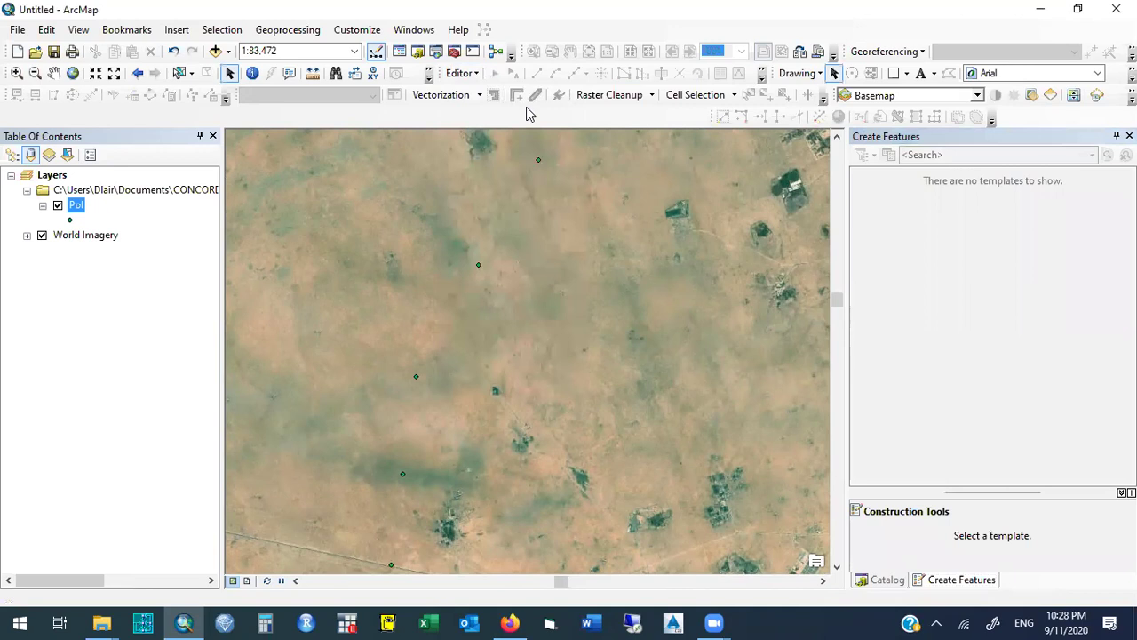
right_click(77, 209)
left_click(119, 253)
left_click_drag(343, 186, 767, 166)
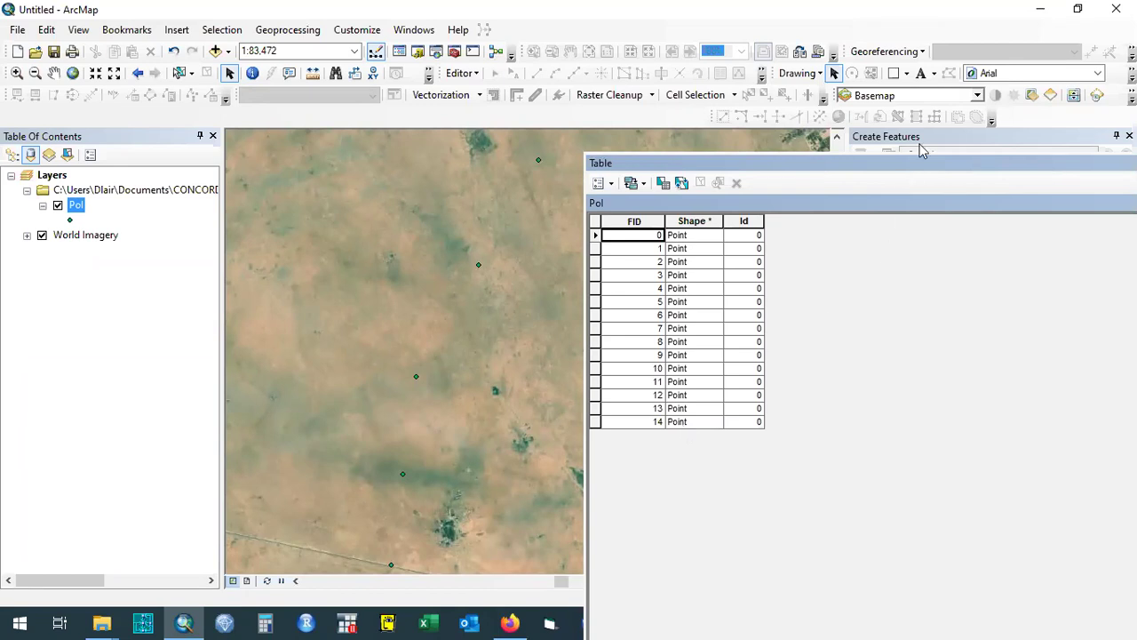
left_click_drag(604, 164, 952, 220)
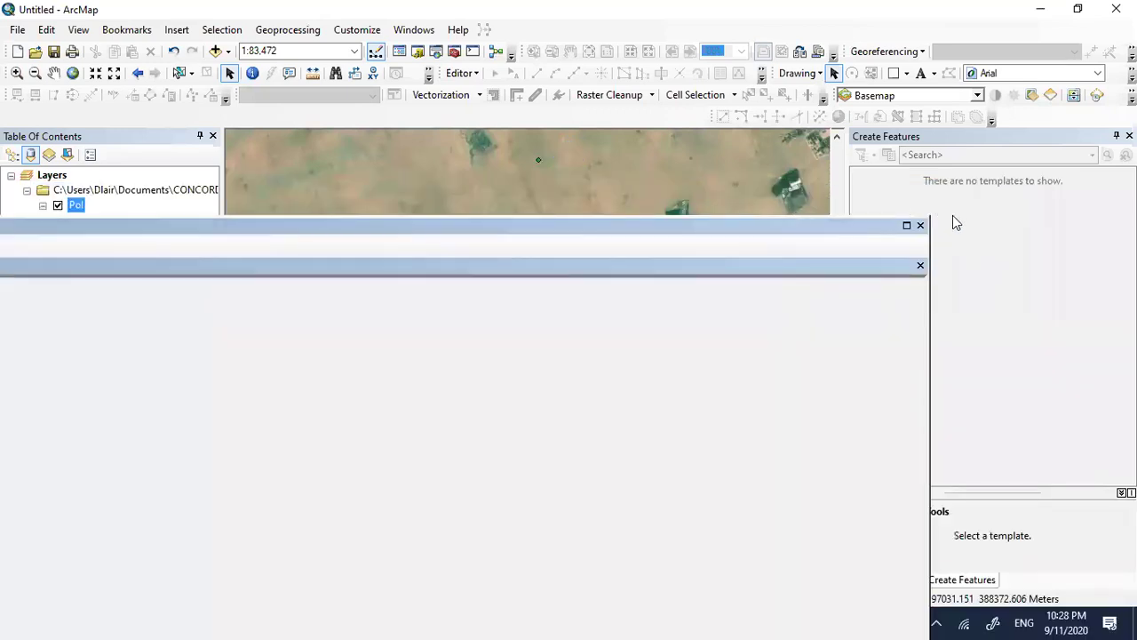
left_click(921, 224)
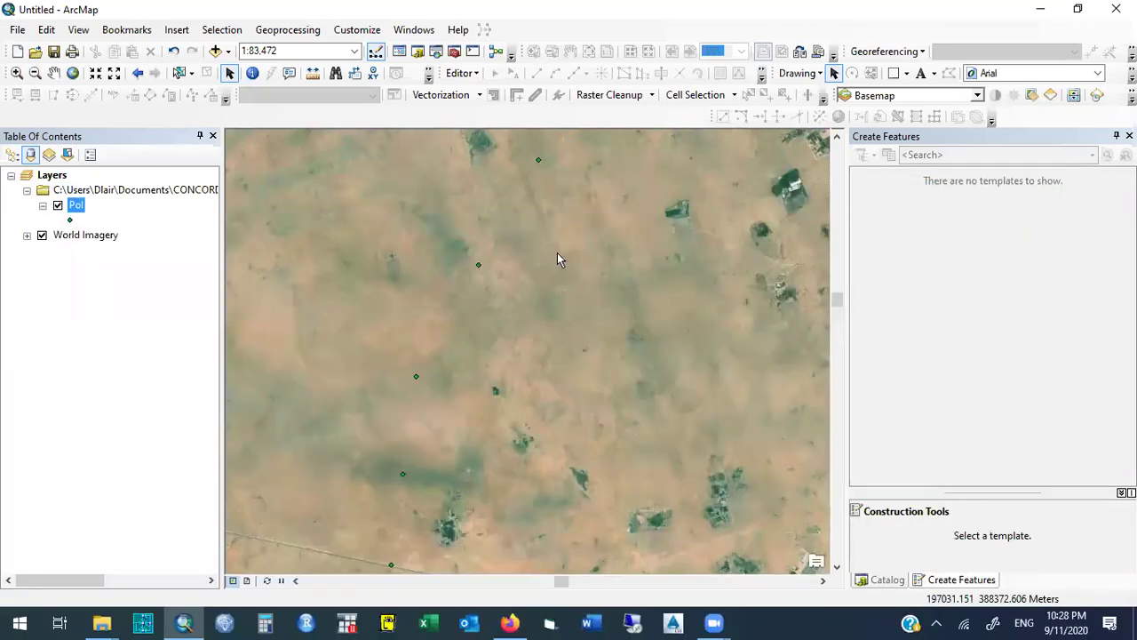
left_click(80, 210)
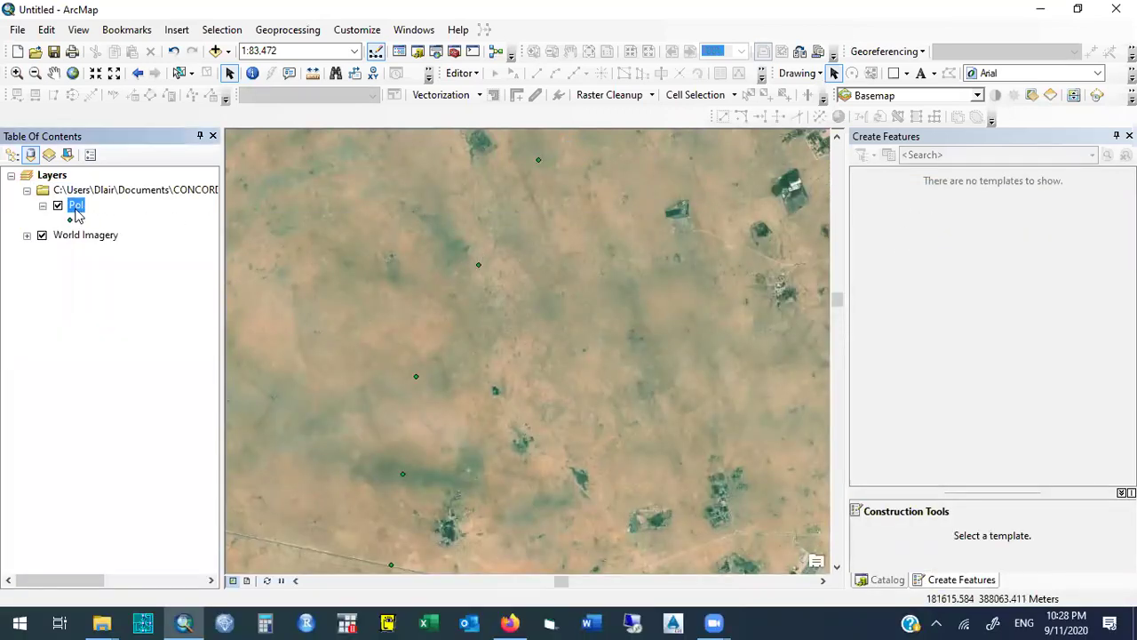
Open the Pol layer's attribute table and dock it to the right of the map.
right_click(84, 208)
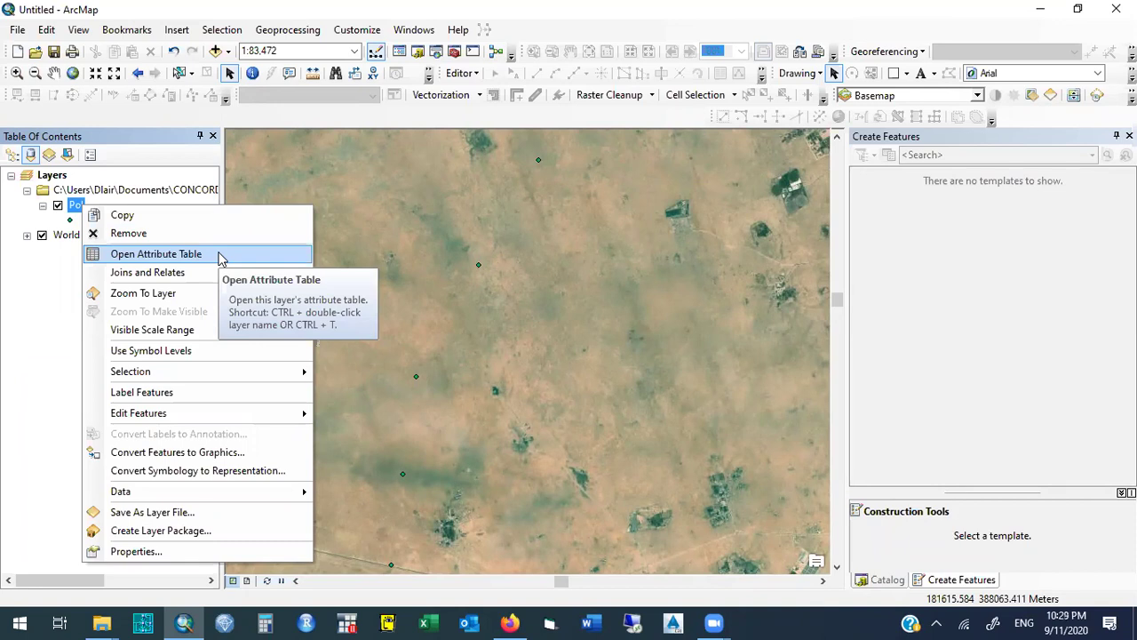
left_click(221, 257)
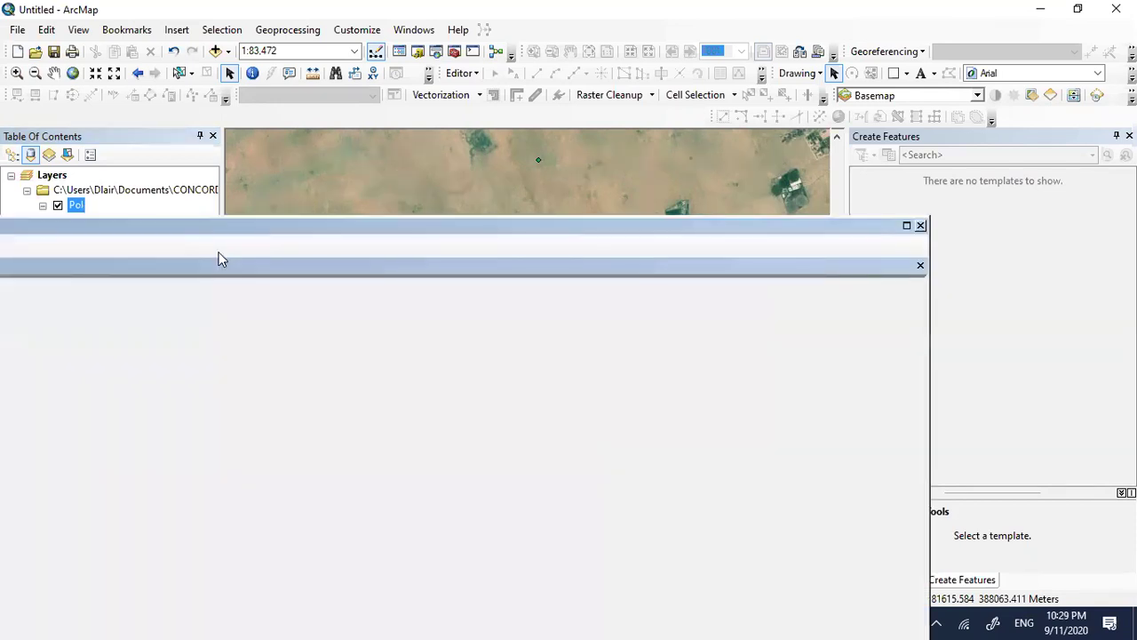
left_click_drag(265, 223, 578, 160)
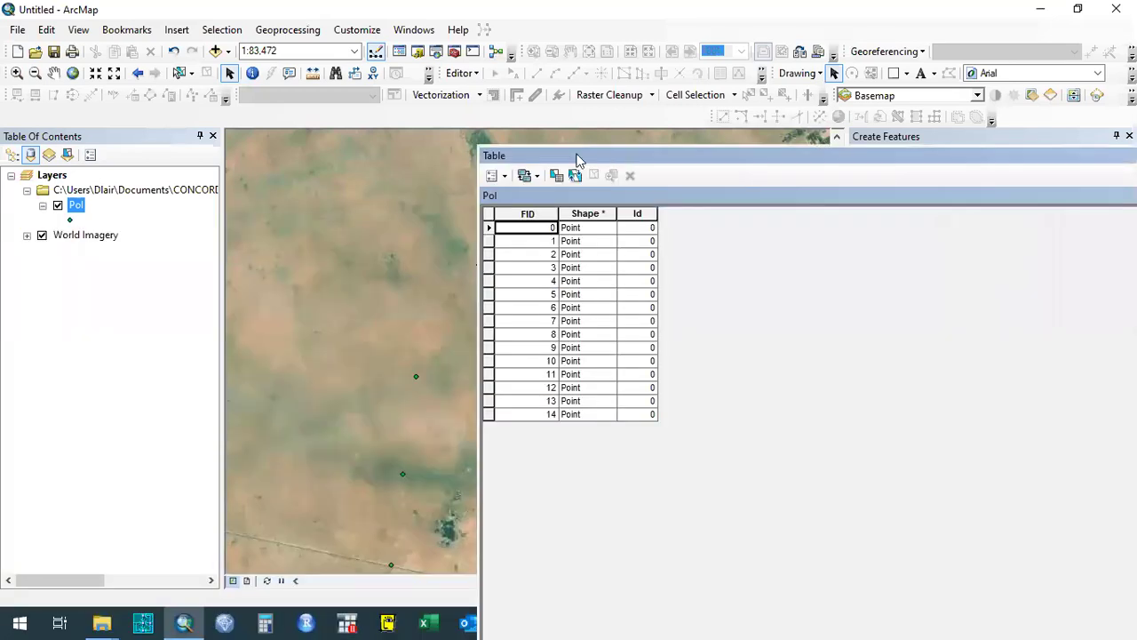
Bring up the Table Options list, then switch to the browser's course page.
left_click(503, 177)
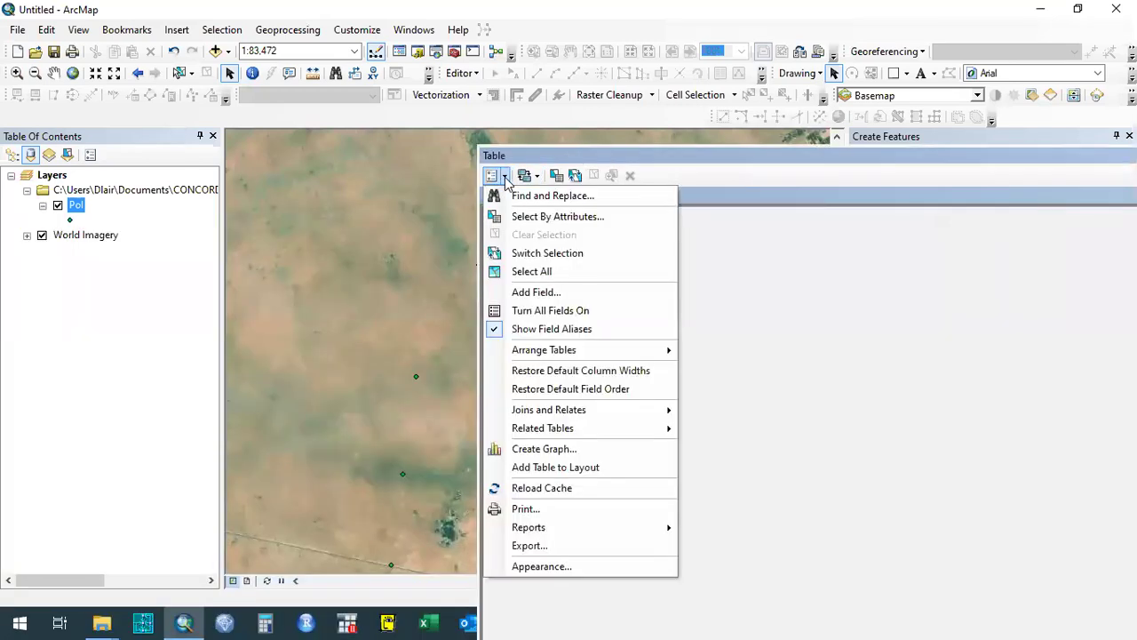
left_click(506, 178)
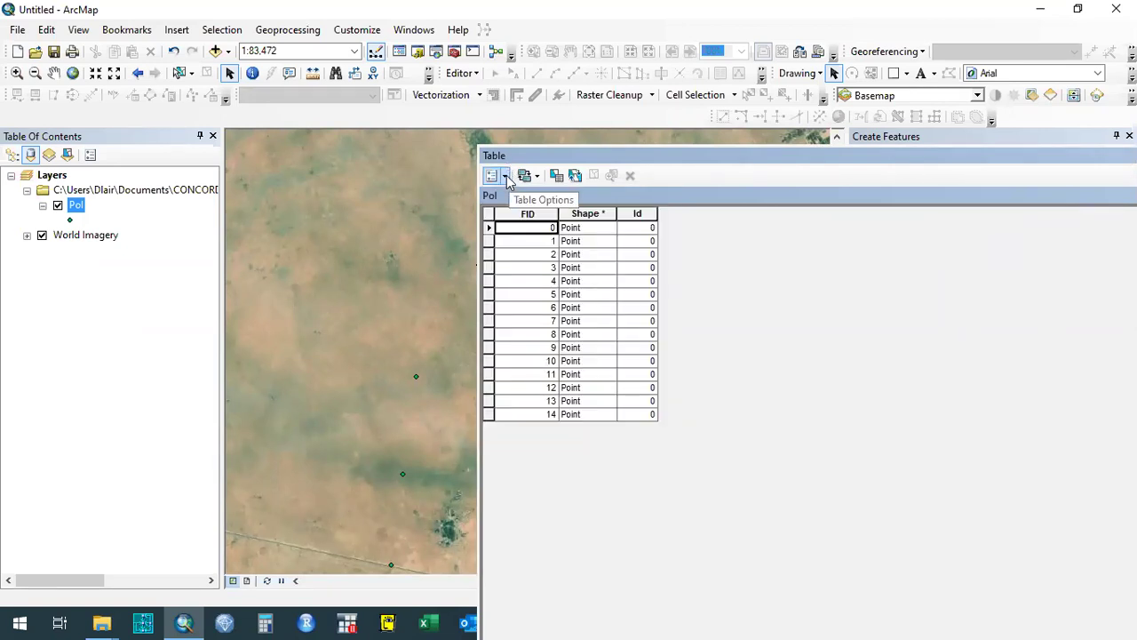
left_click(506, 177)
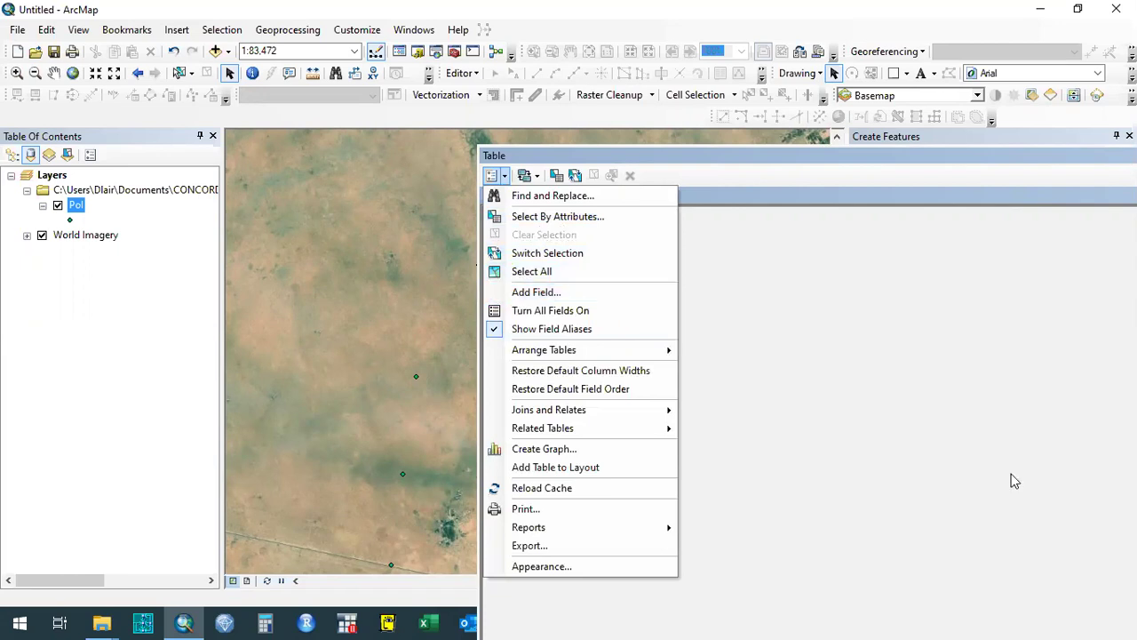
key("alt+Tab")
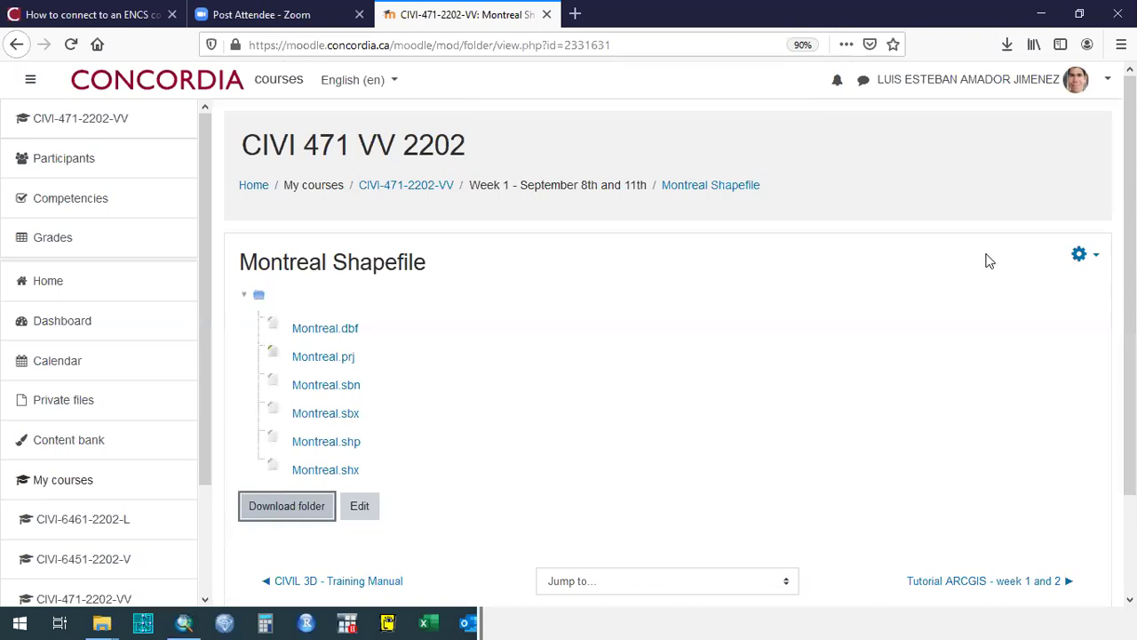
Minimize the Firefox window with the Moodle Montreal Shapefile page to reveal ArcMap.
left_click(1042, 14)
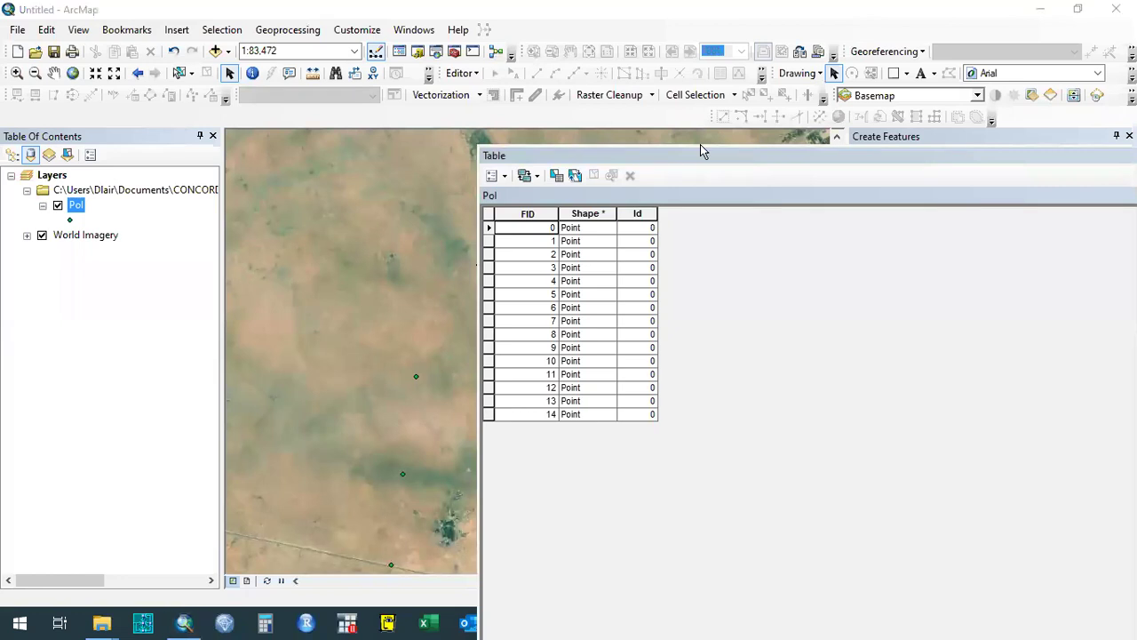
Start an editing session on the Pol layer from the Editor menu.
left_click(473, 78)
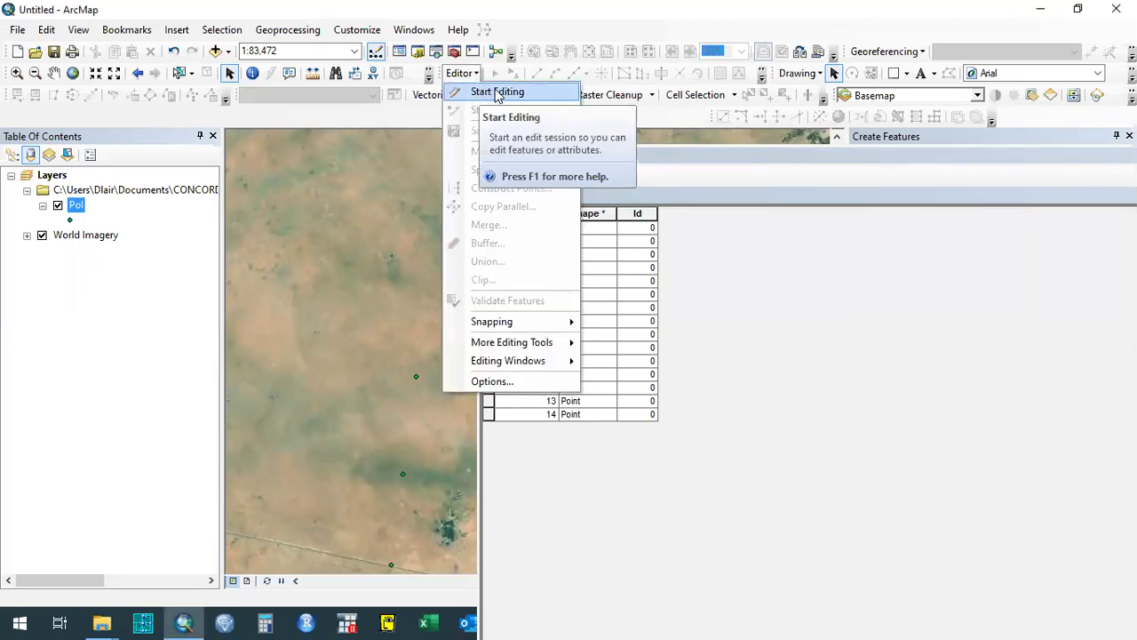
left_click(492, 92)
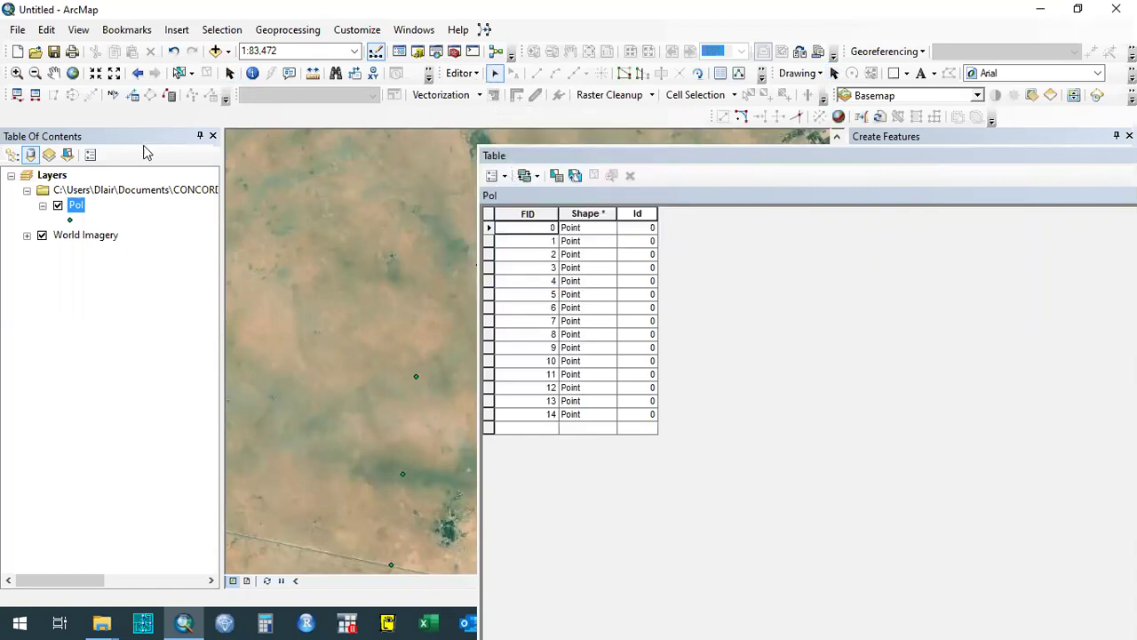
left_click(505, 176)
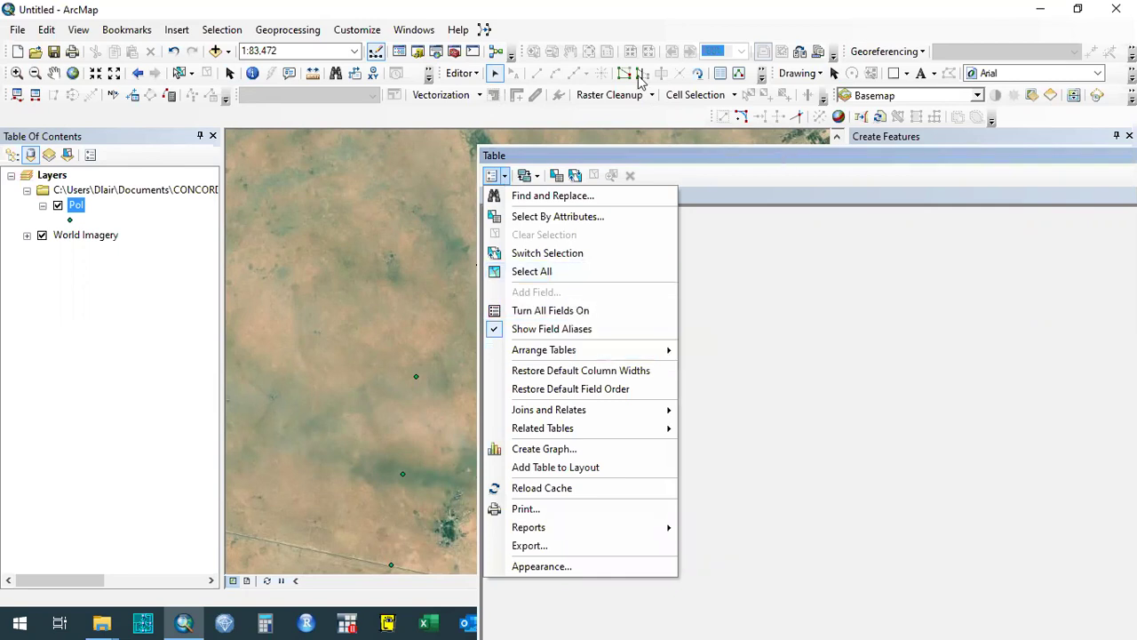
Save the newly added points and stop the editing session via the Editor menu.
left_click(464, 73)
left_click(464, 73)
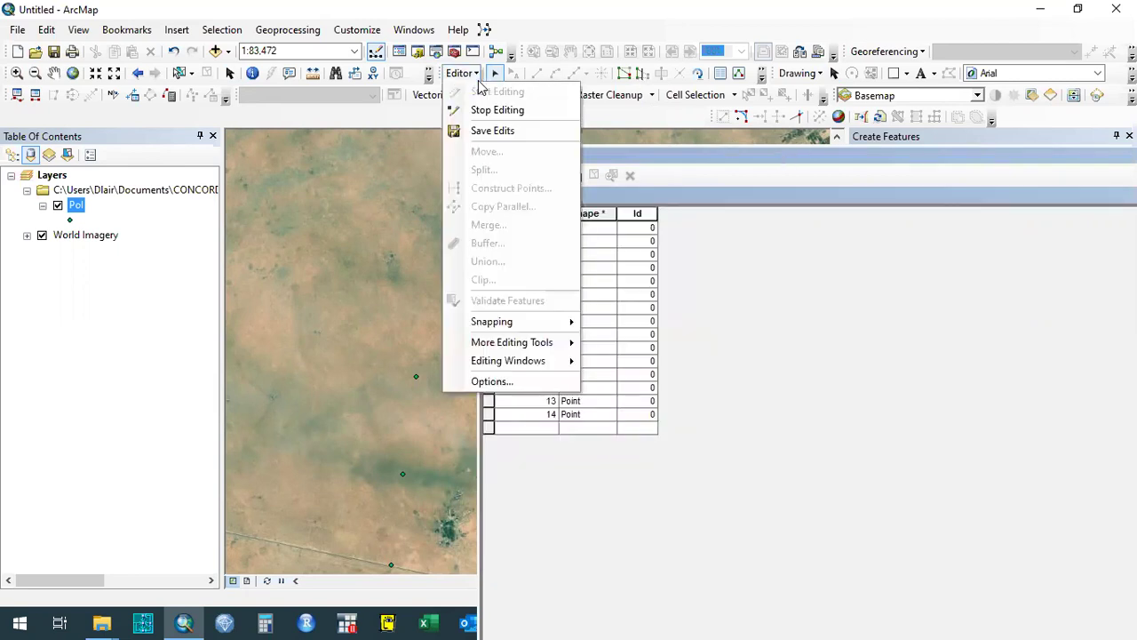
left_click(526, 130)
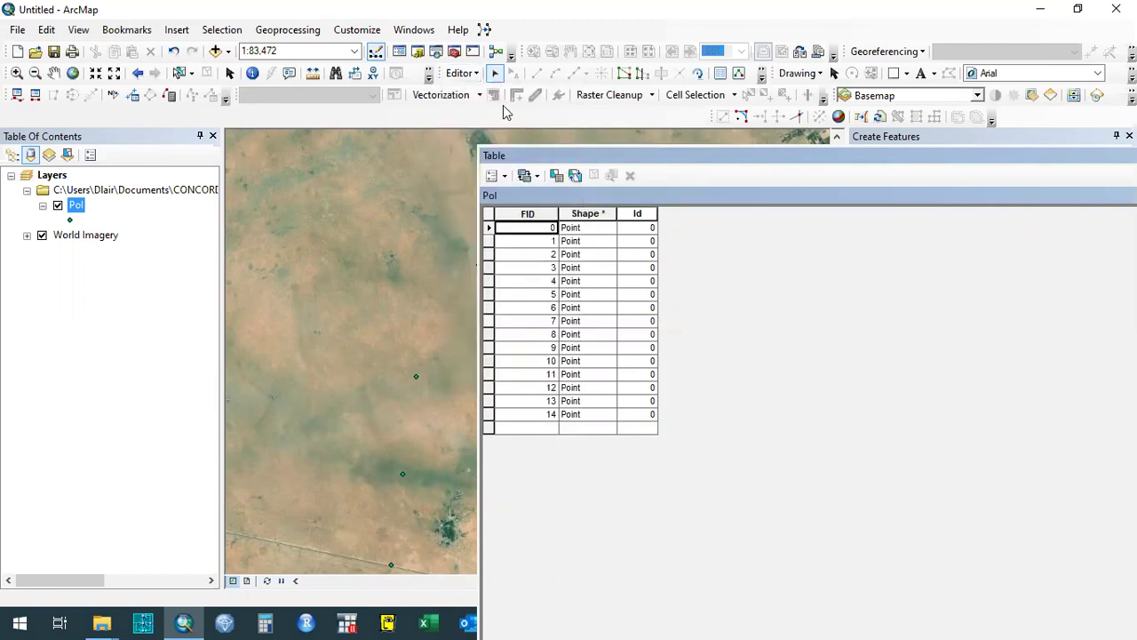
left_click(479, 75)
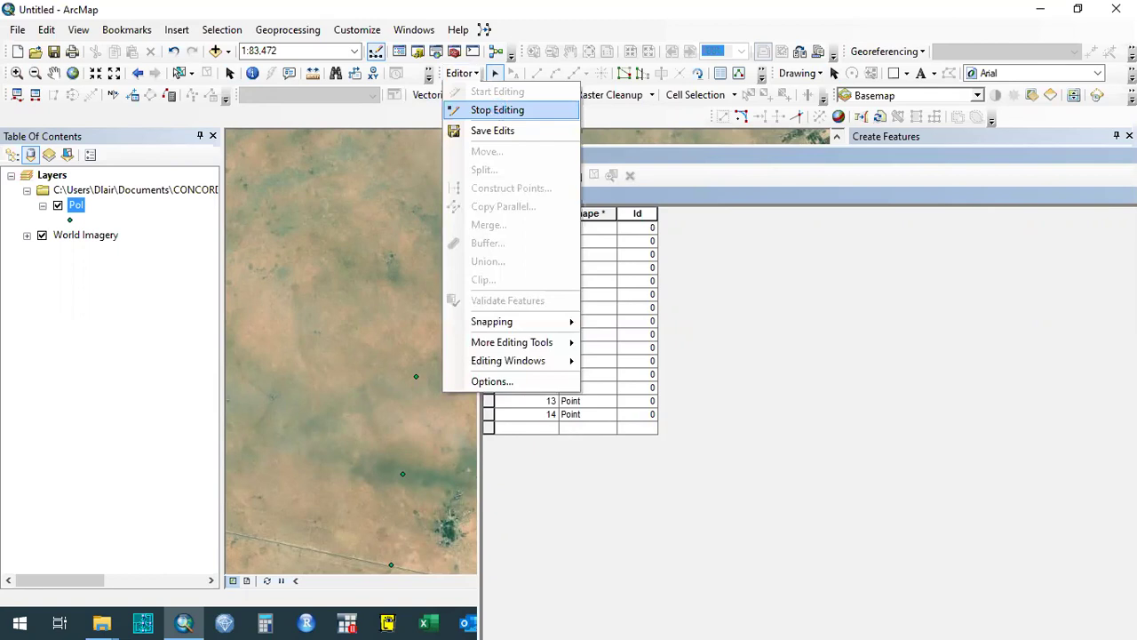
left_click(501, 110)
left_click(473, 74)
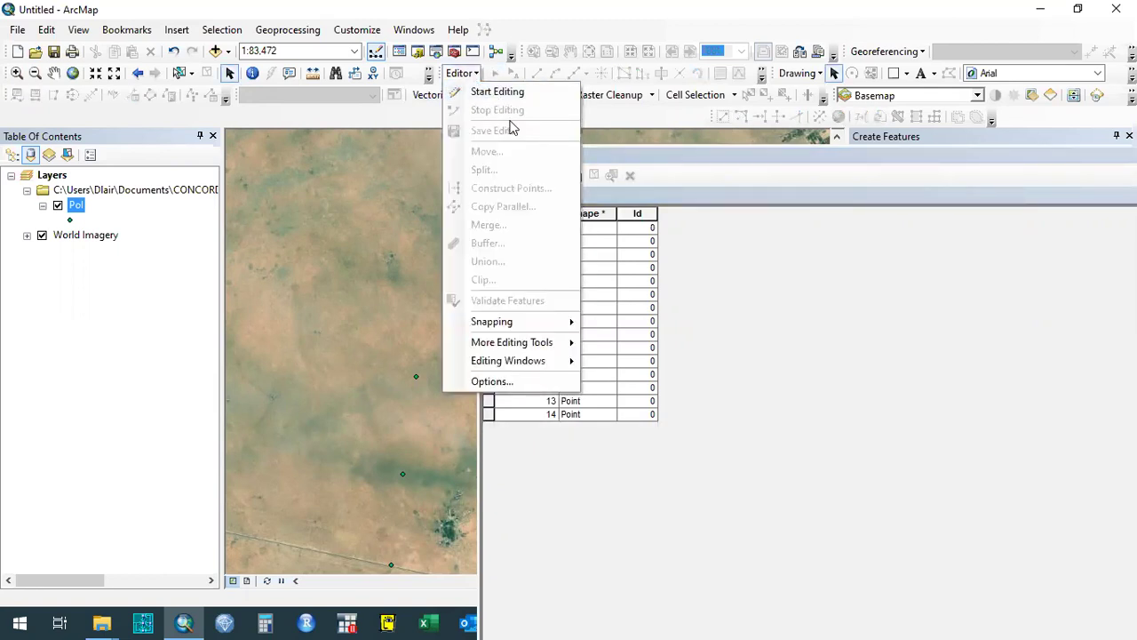
left_click(599, 135)
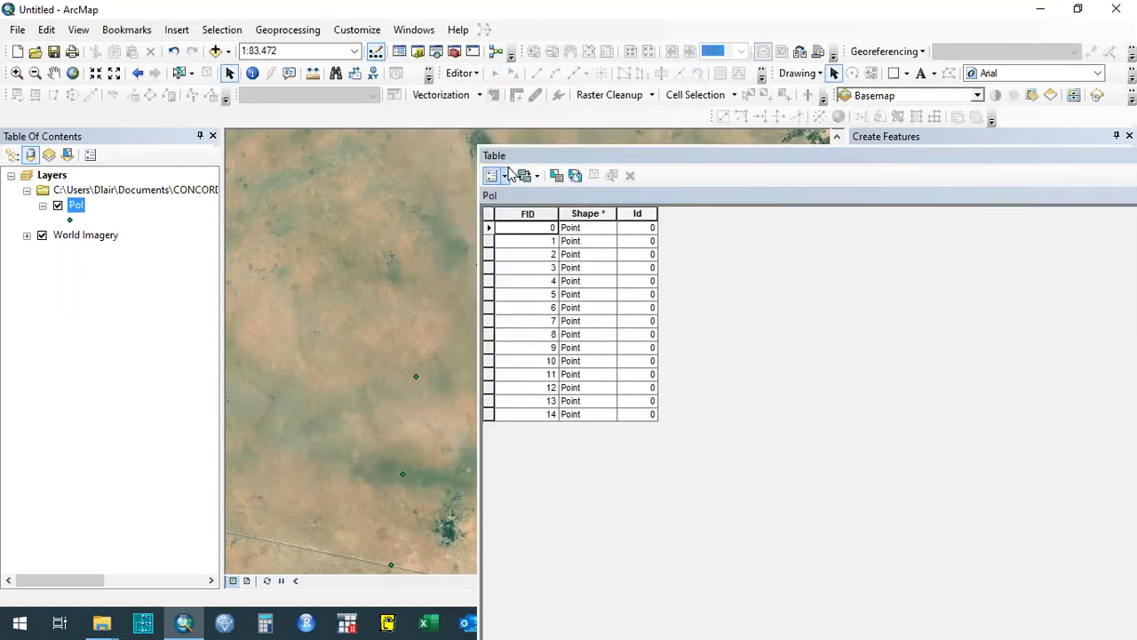
left_click(504, 175)
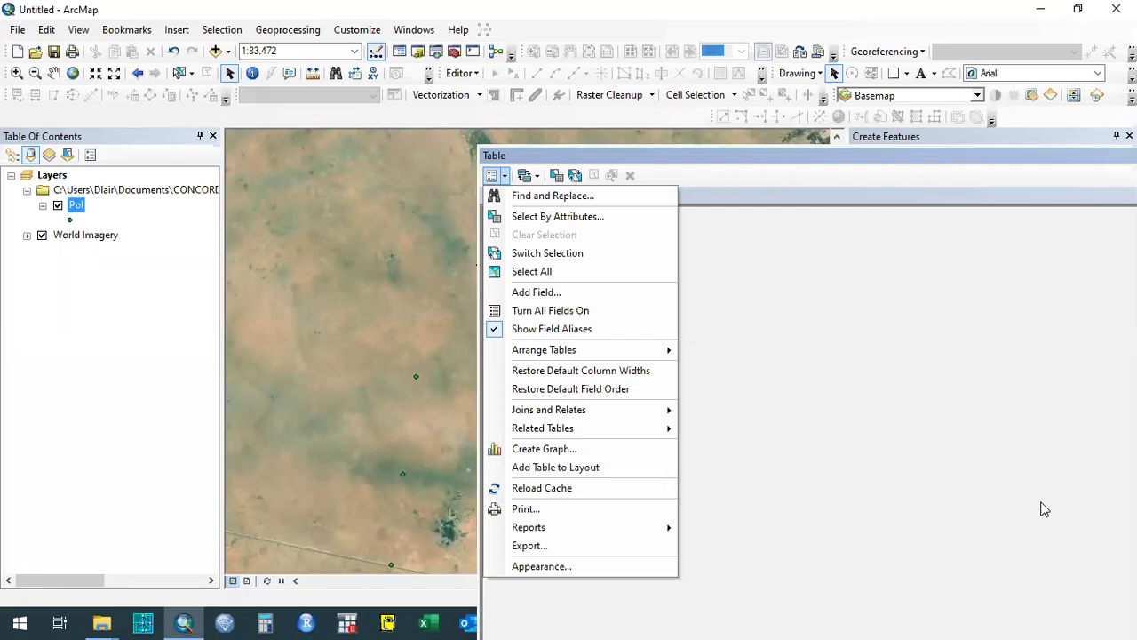
Close the stray options list, refocus ArcMap, and reopen the Pol table's Table Options.
left_click(723, 160)
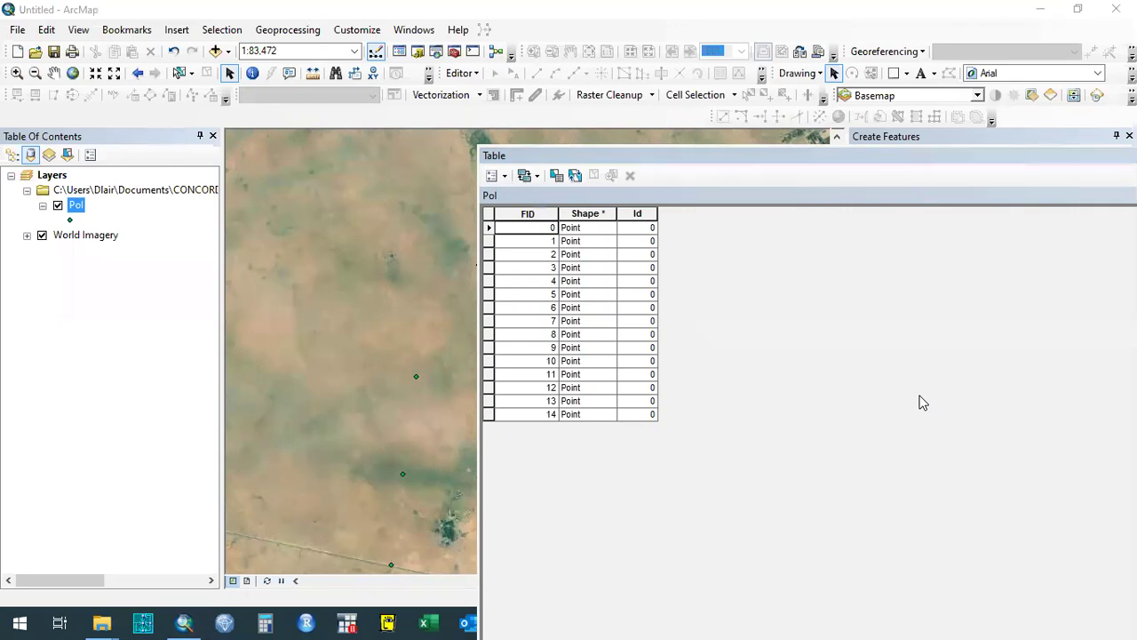
left_click(732, 247)
left_click(504, 175)
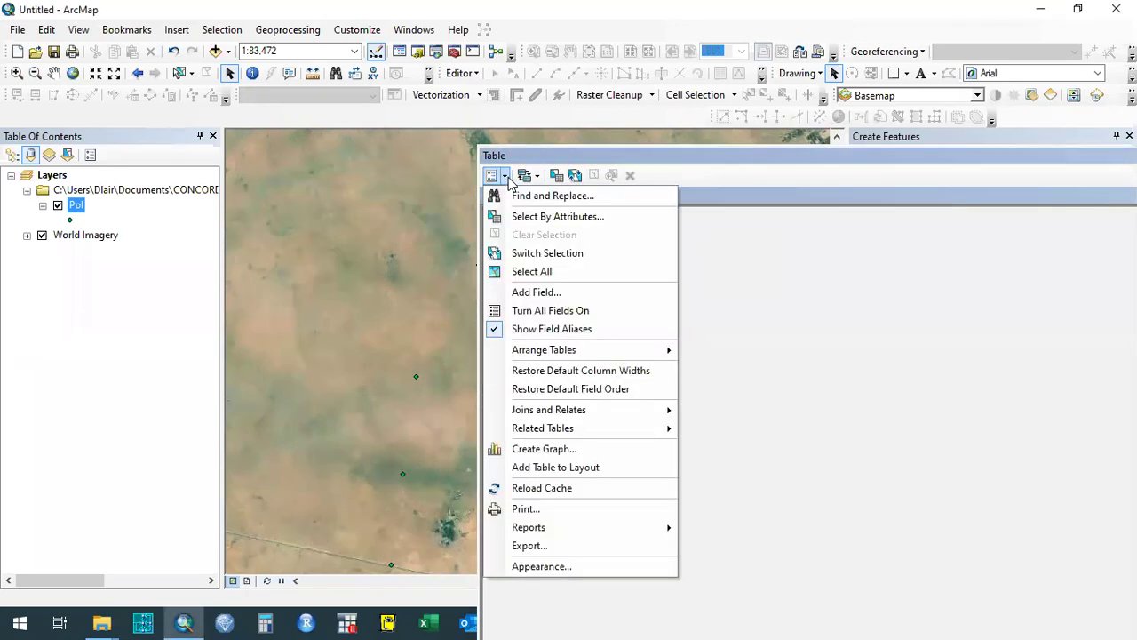
Add a Float field named CoordX via Add Field, then select the new CoordX column.
left_click(542, 292)
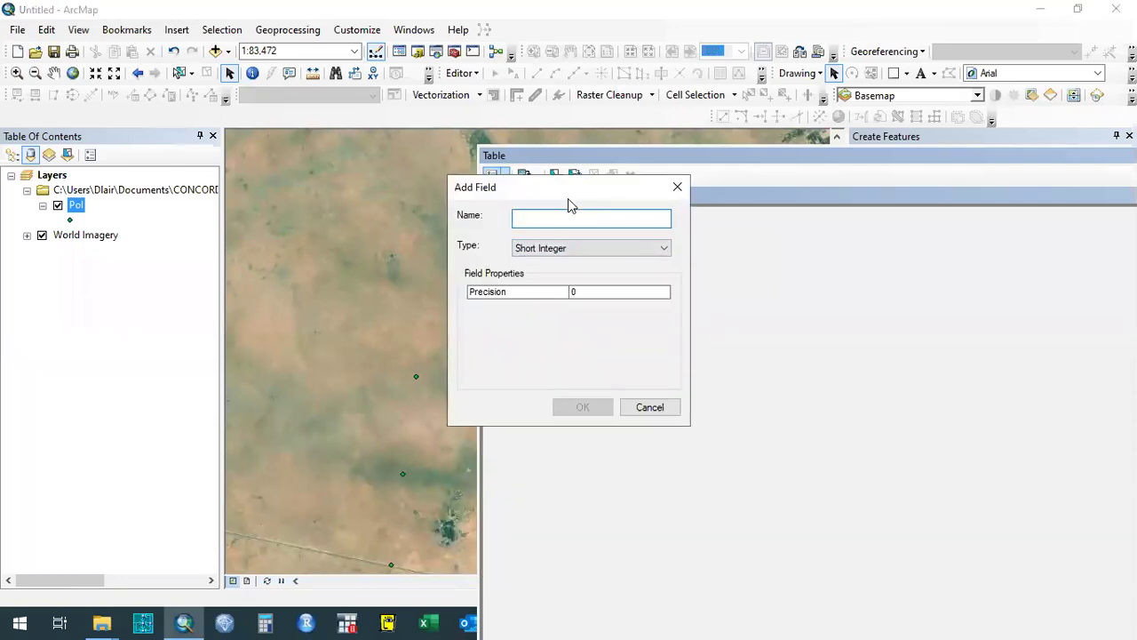
left_click_drag(568, 198, 355, 209)
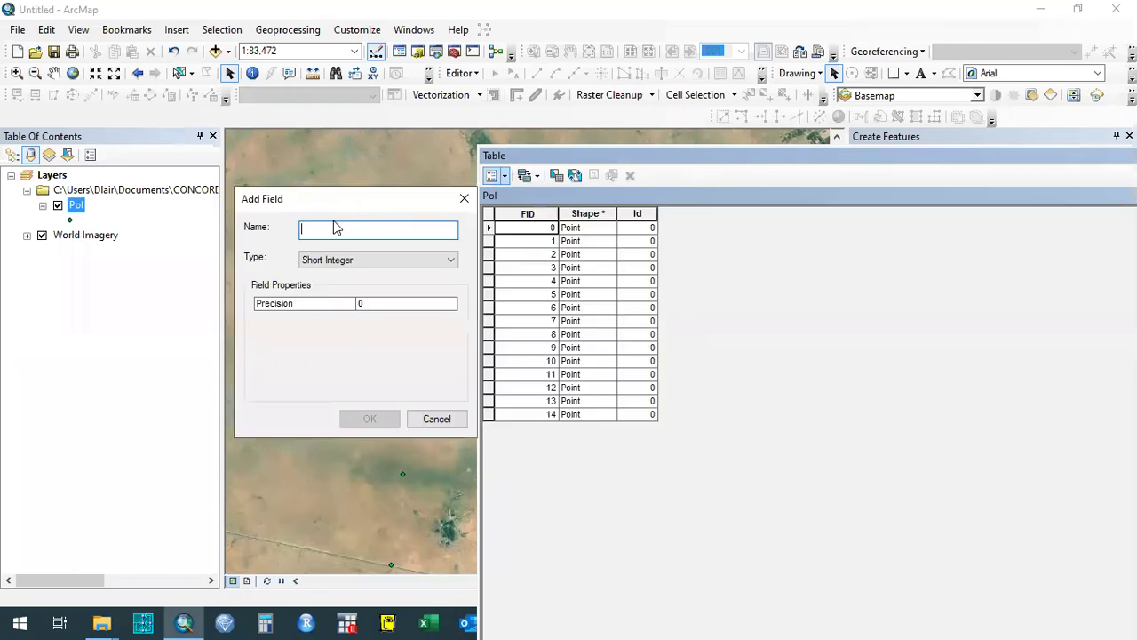
type("CoordX")
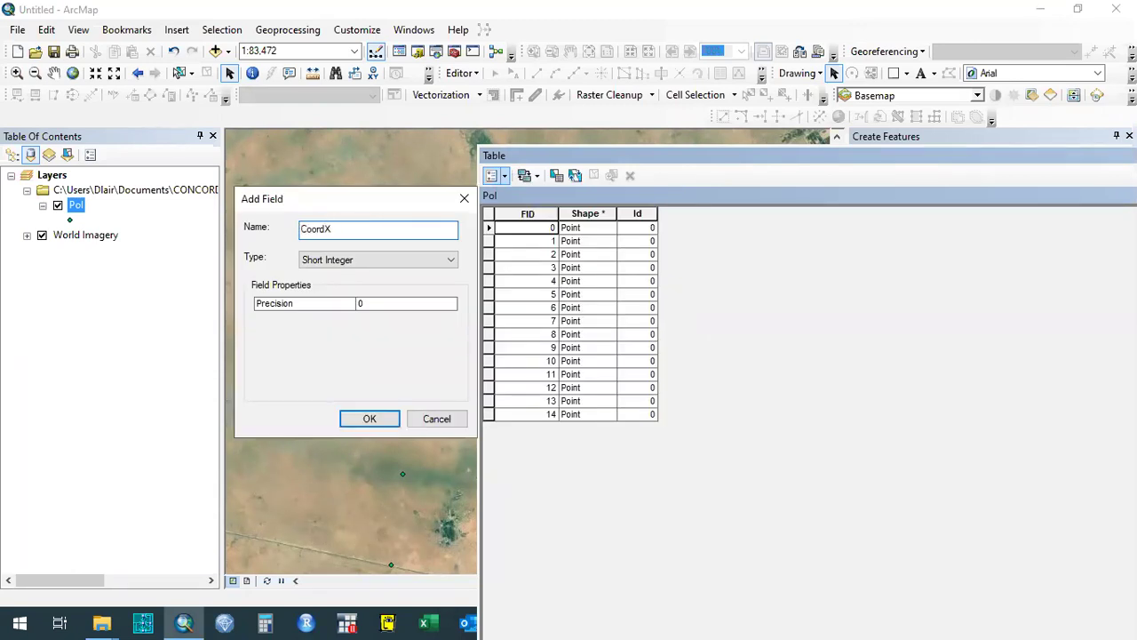
key("BackSpace")
key("BackSpace")
key("BackSpace")
key("BackSpace")
key("BackSpace")
key("BackSpace")
type("Longitude")
key("BackSpace")
key("BackSpace")
key("BackSpace")
key("BackSpace")
key("BackSpace")
key("BackSpace")
key("BackSpace")
key("BackSpace")
key("BackSpace")
type("CoordX")
left_click(361, 262)
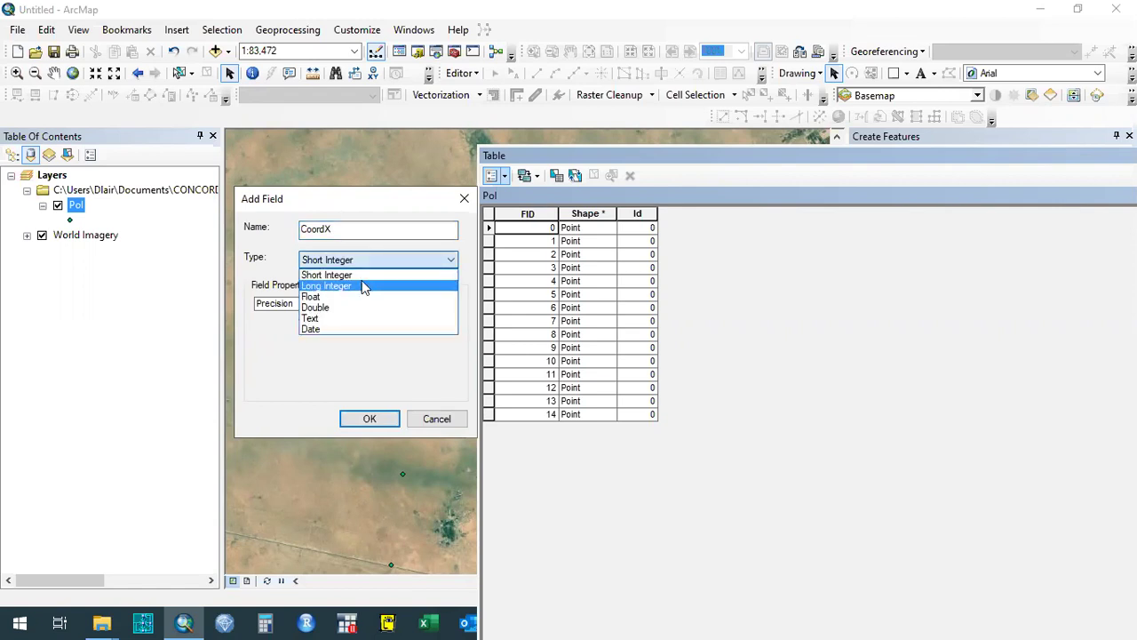
left_click(393, 255)
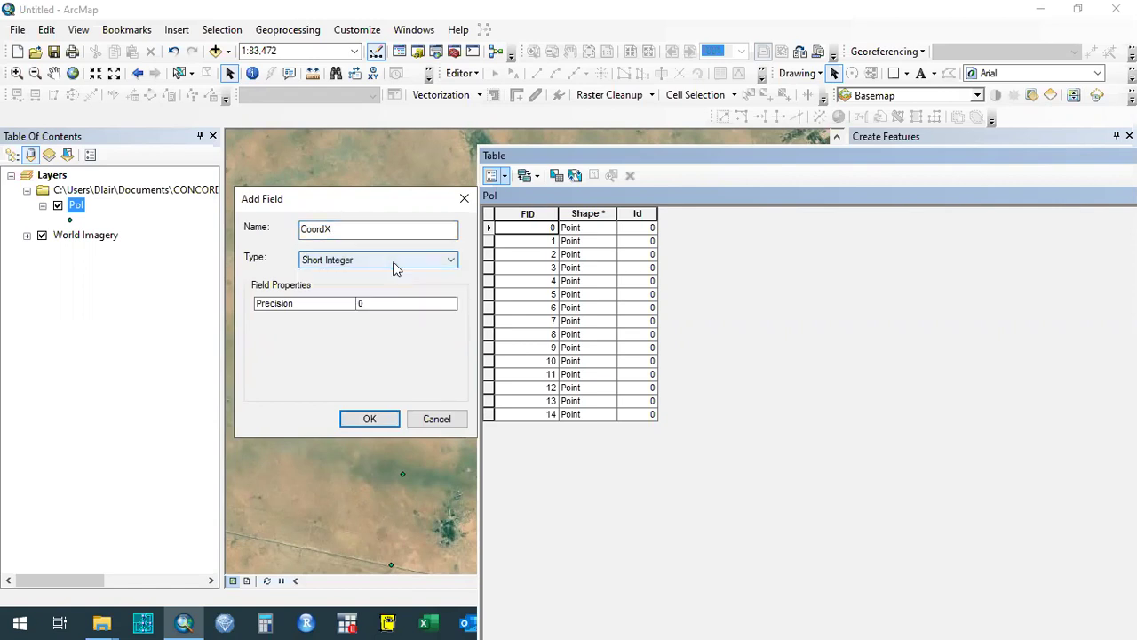
left_click(395, 267)
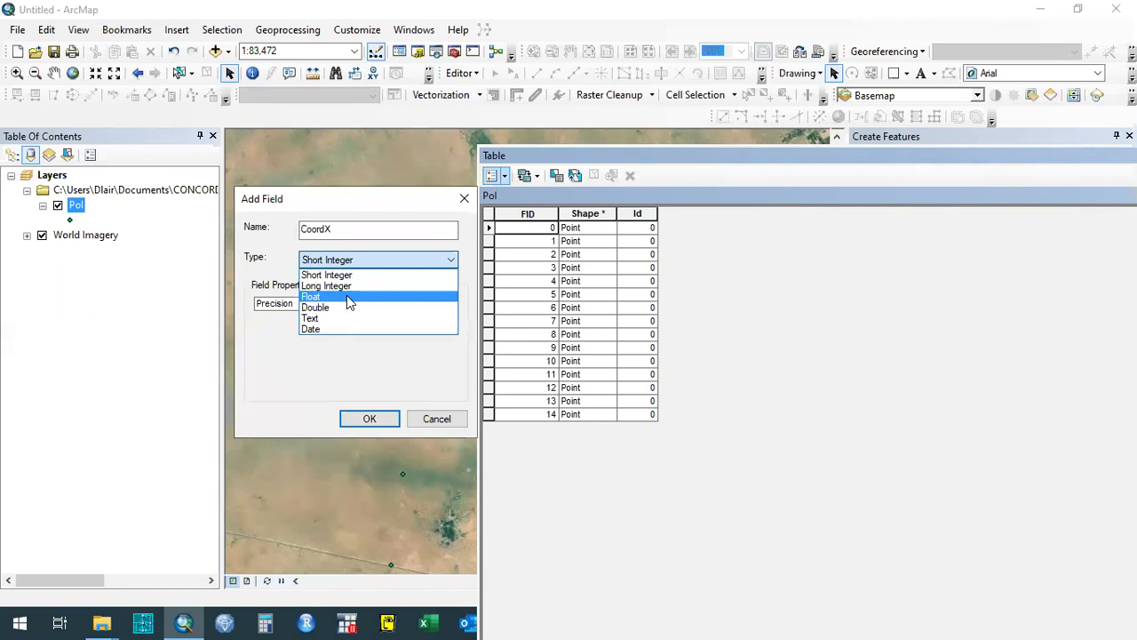
left_click(347, 297)
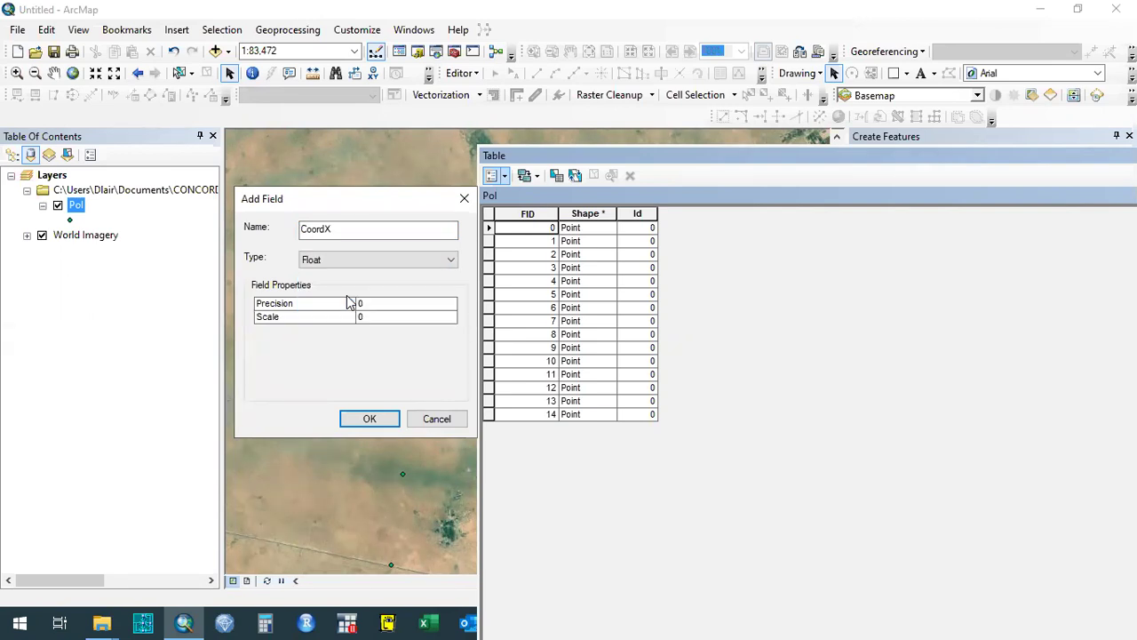
left_click(374, 421)
left_click(710, 217)
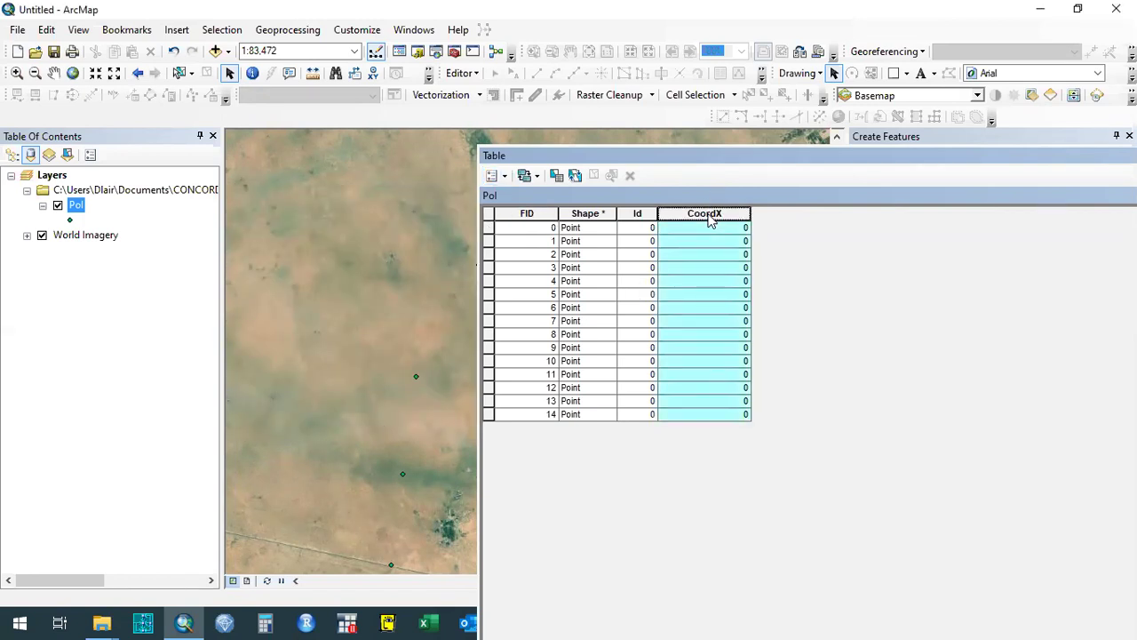
Add a second Float field named CoordY through Table Options > Add Field.
left_click(703, 227)
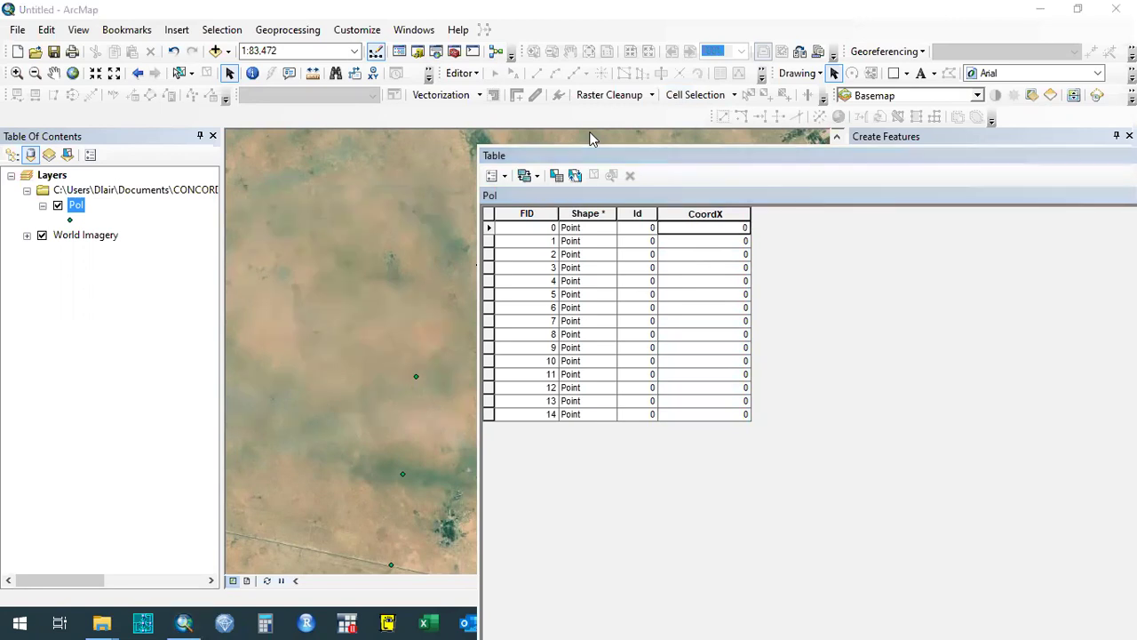
left_click(496, 177)
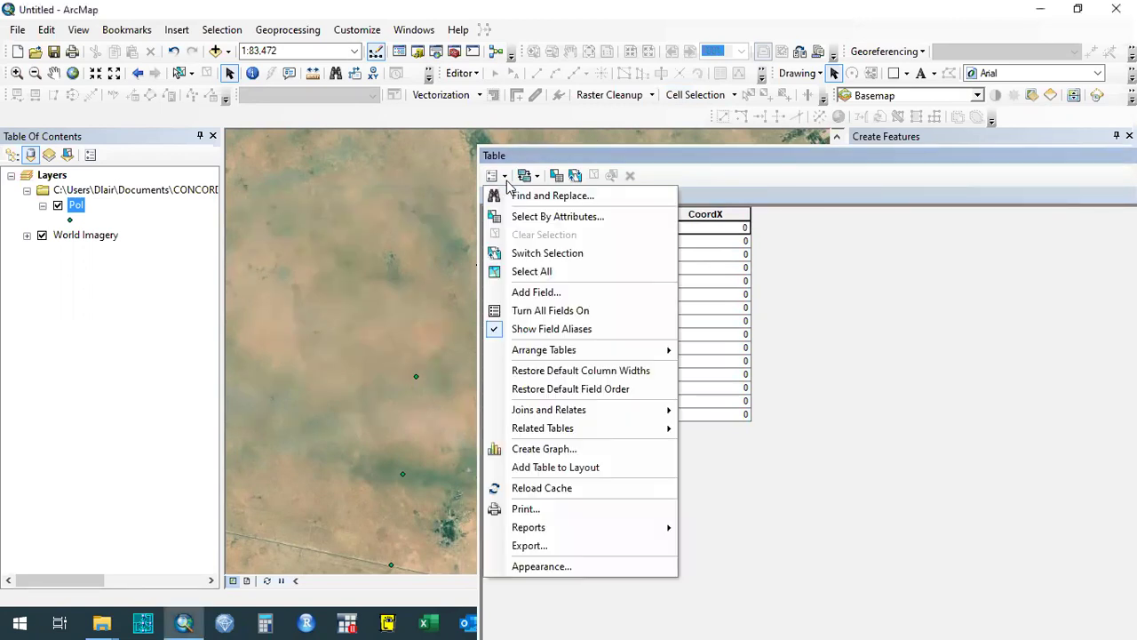
left_click(607, 299)
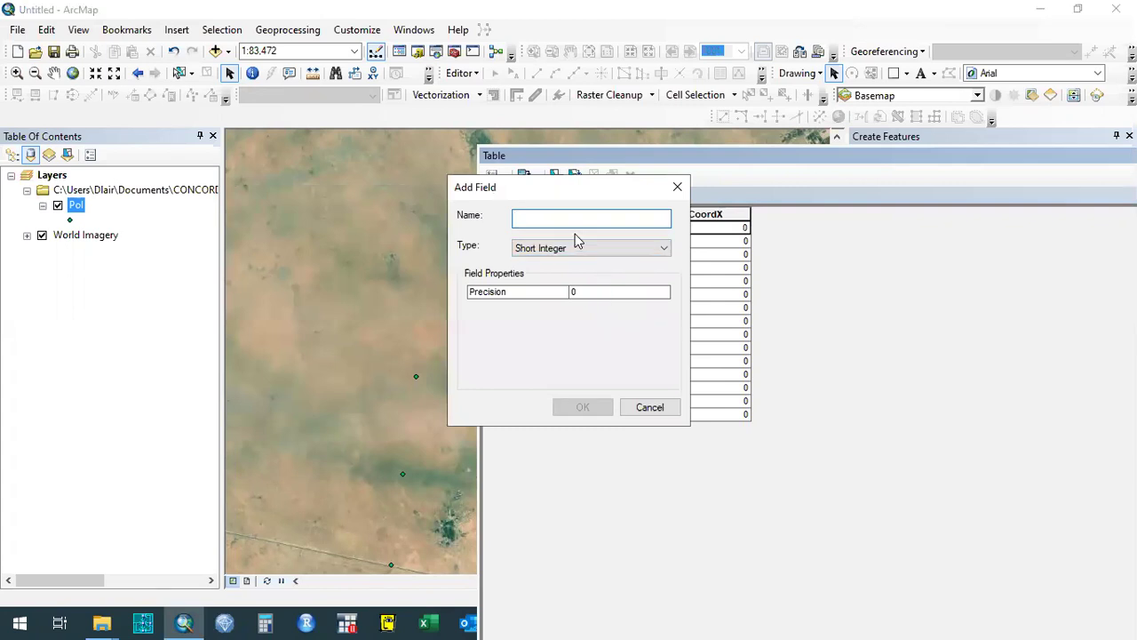
type("CoordY")
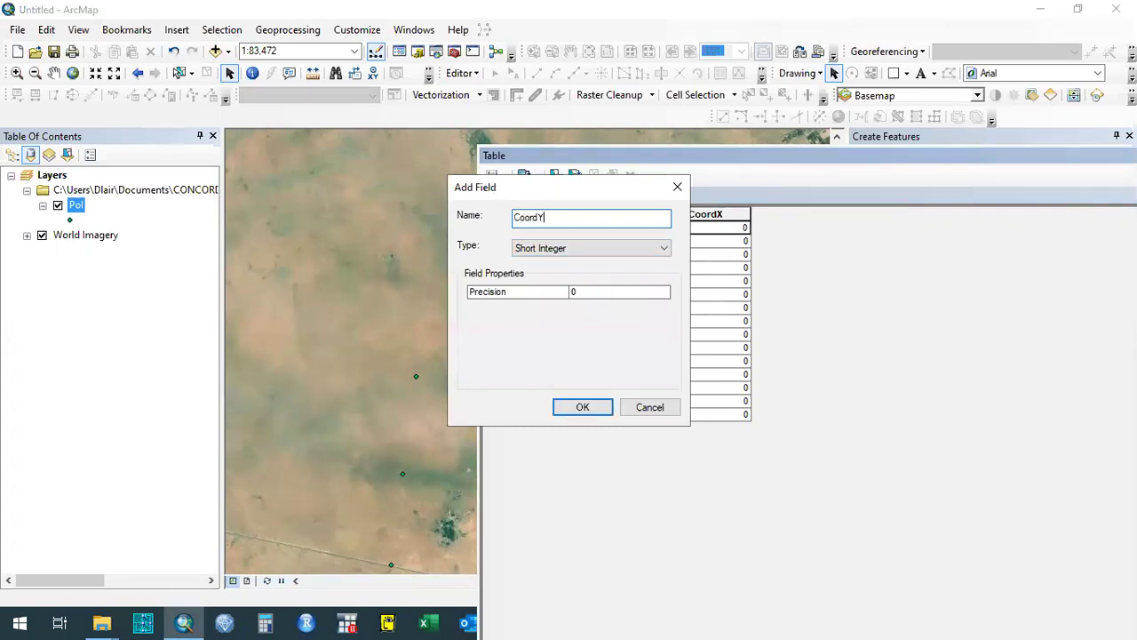
left_click(571, 248)
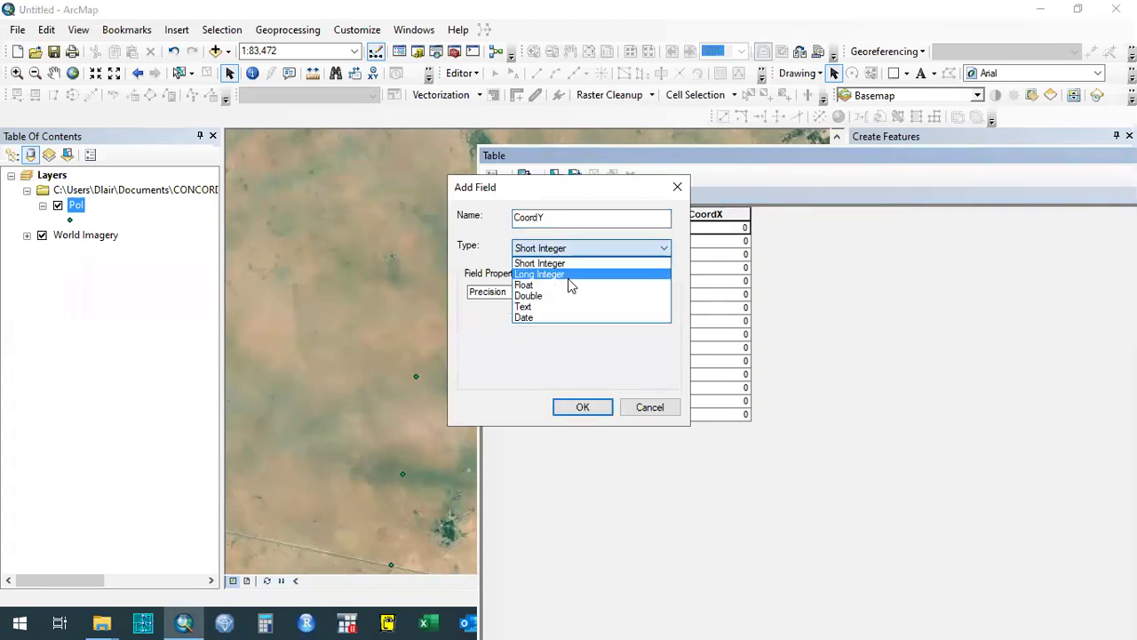
left_click(568, 278)
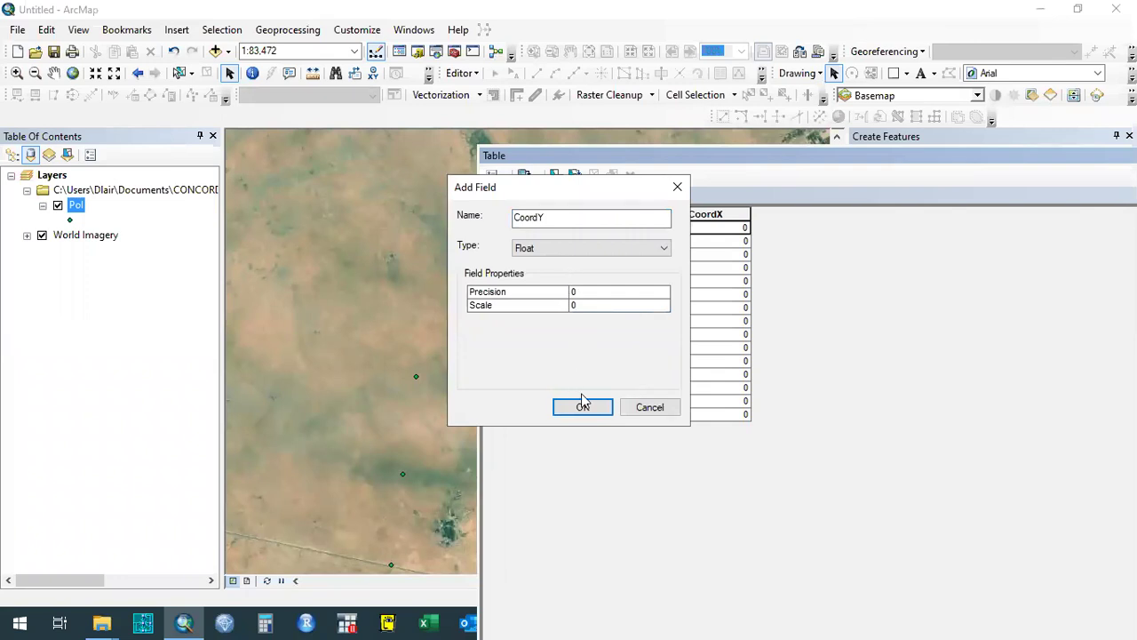
left_click(583, 407)
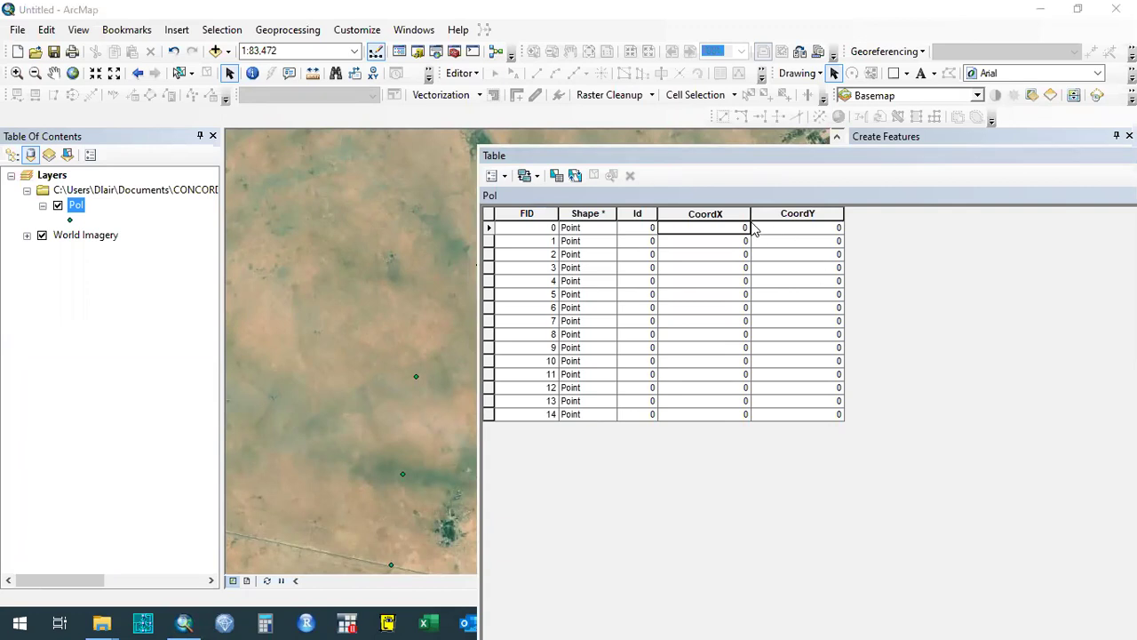
Select the CoordX column and open its header context menu for Calculate Geometry.
left_click(692, 213)
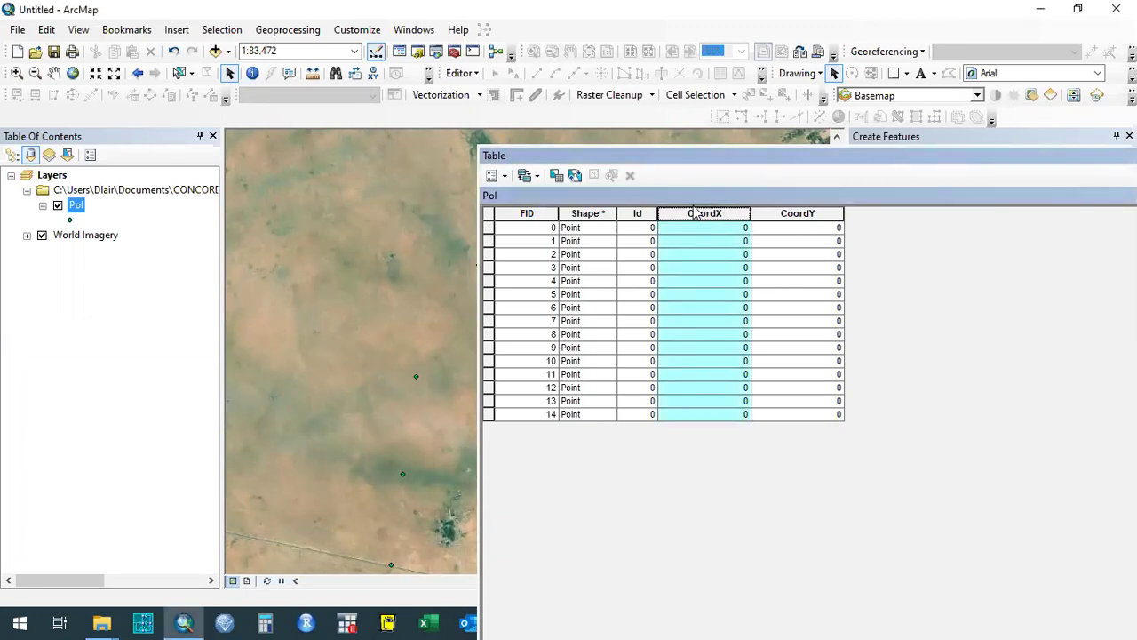
left_click(633, 245)
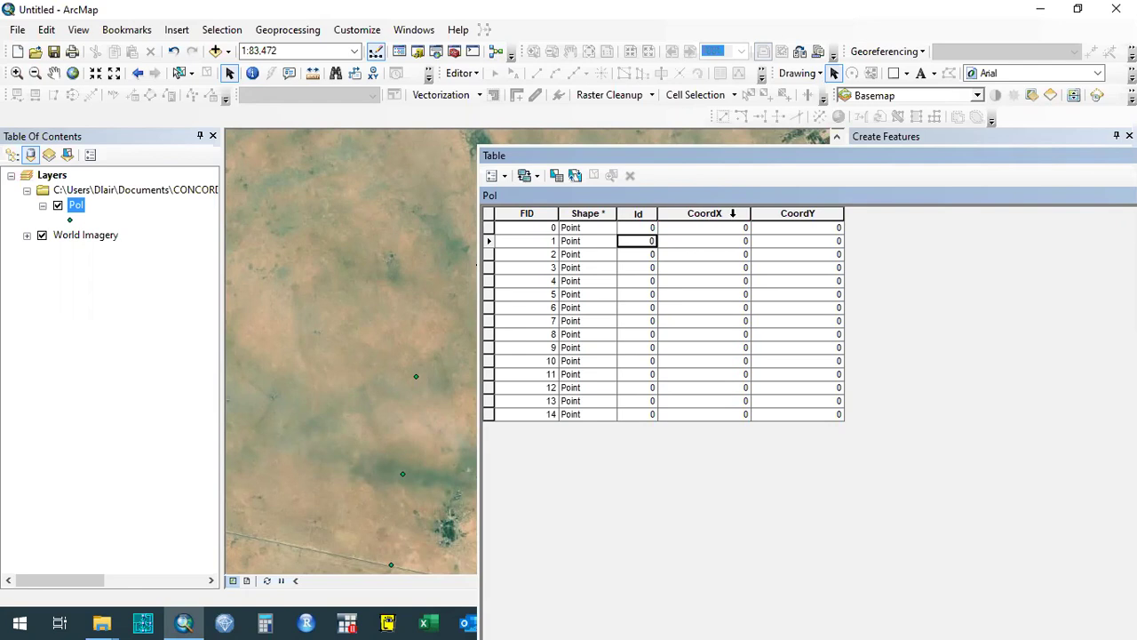
right_click(732, 214)
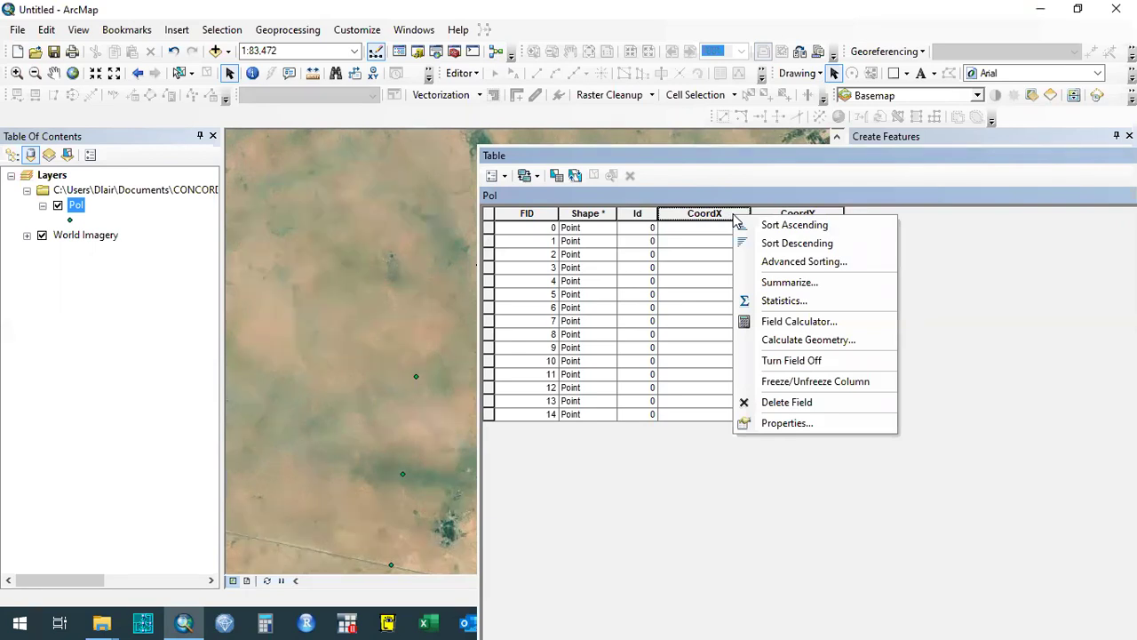
left_click(719, 240)
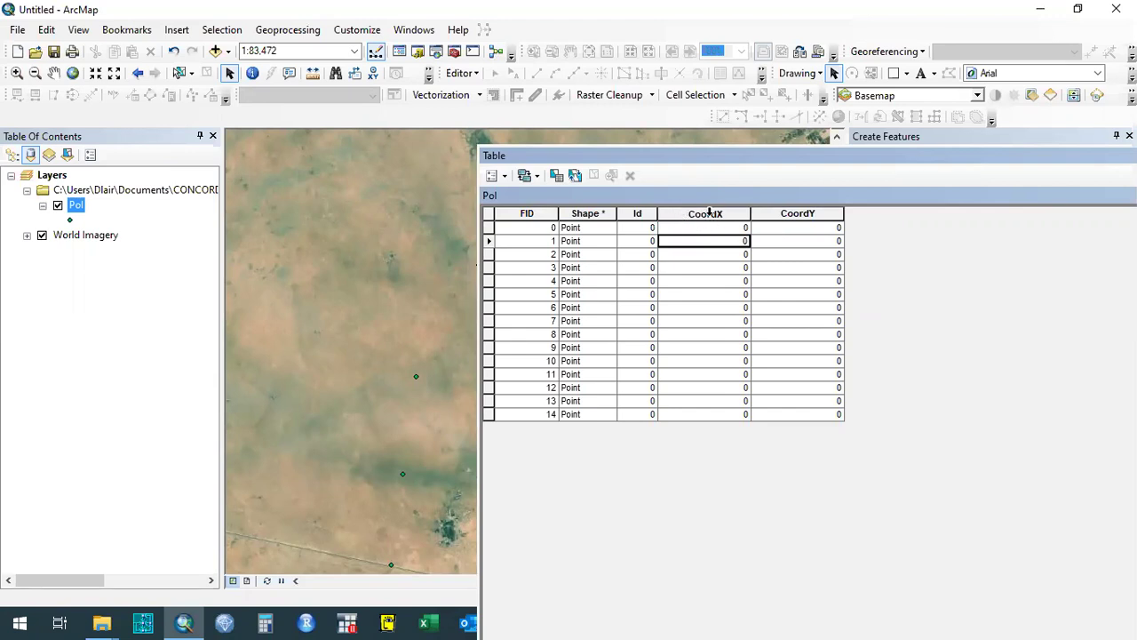
left_click(729, 214)
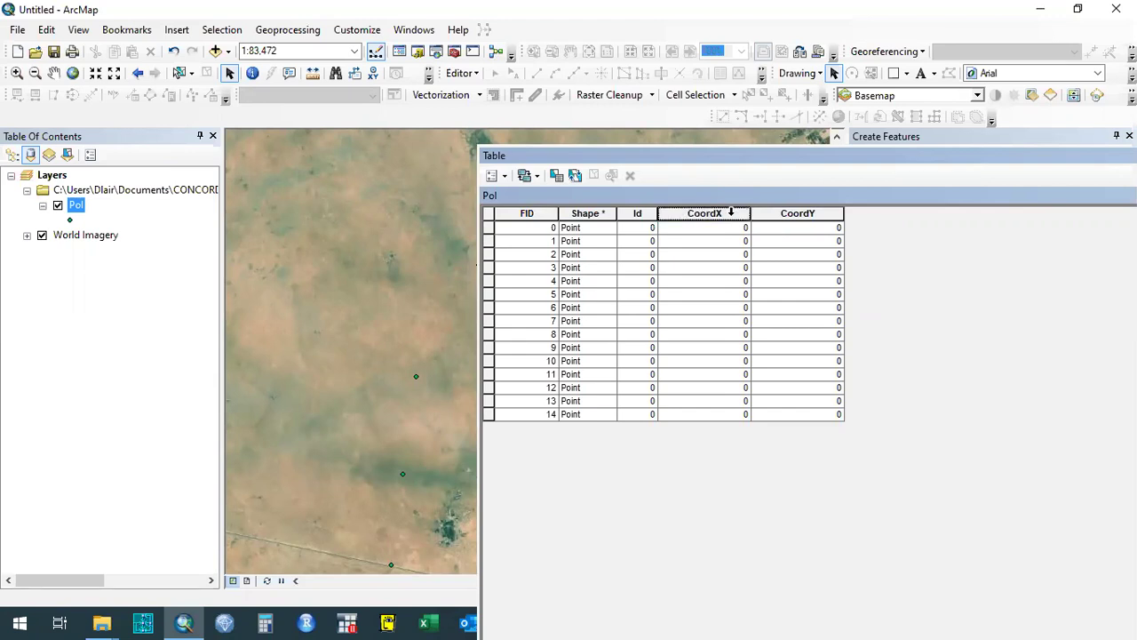
right_click(732, 216)
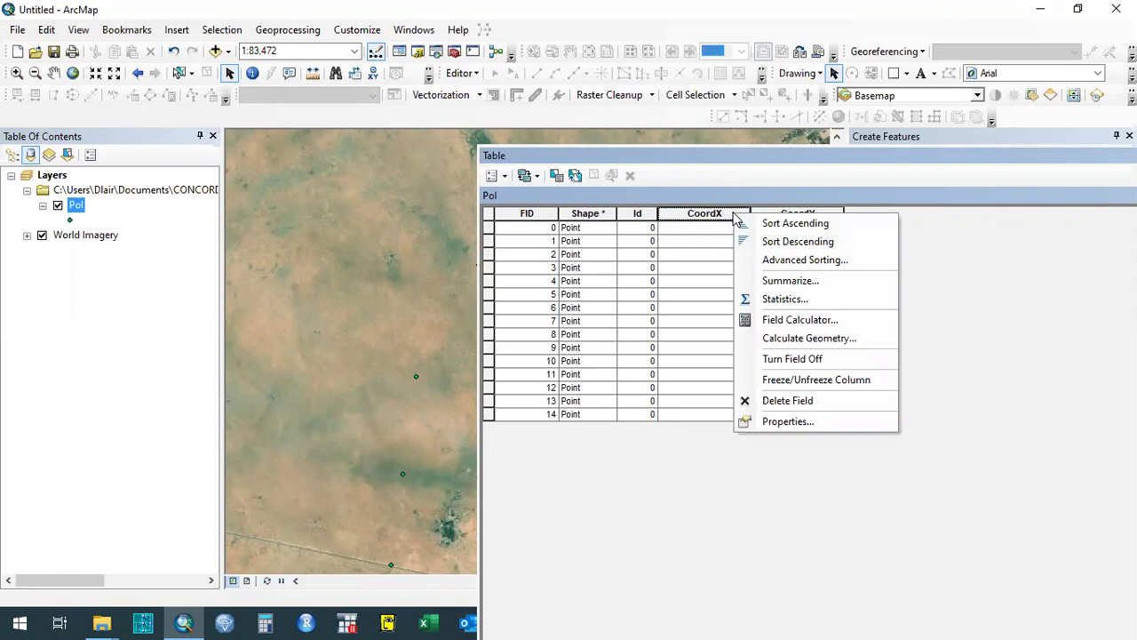
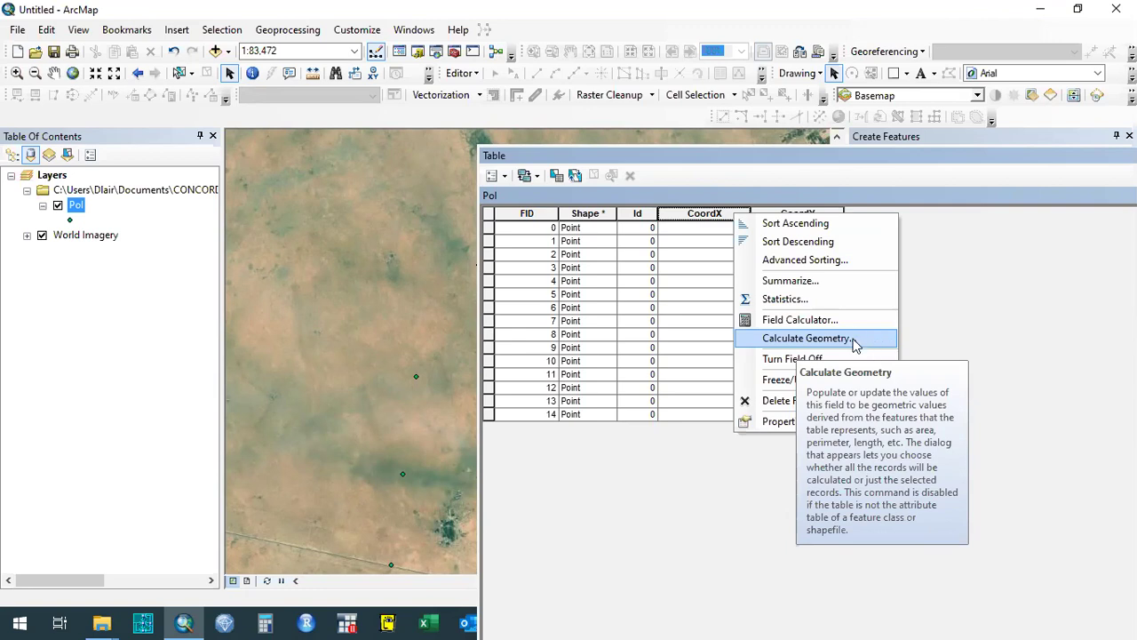
Calculate Geometry on CoordX as X Coordinate of Point in meters for all 15 Pol points.
left_click(726, 252)
right_click(735, 214)
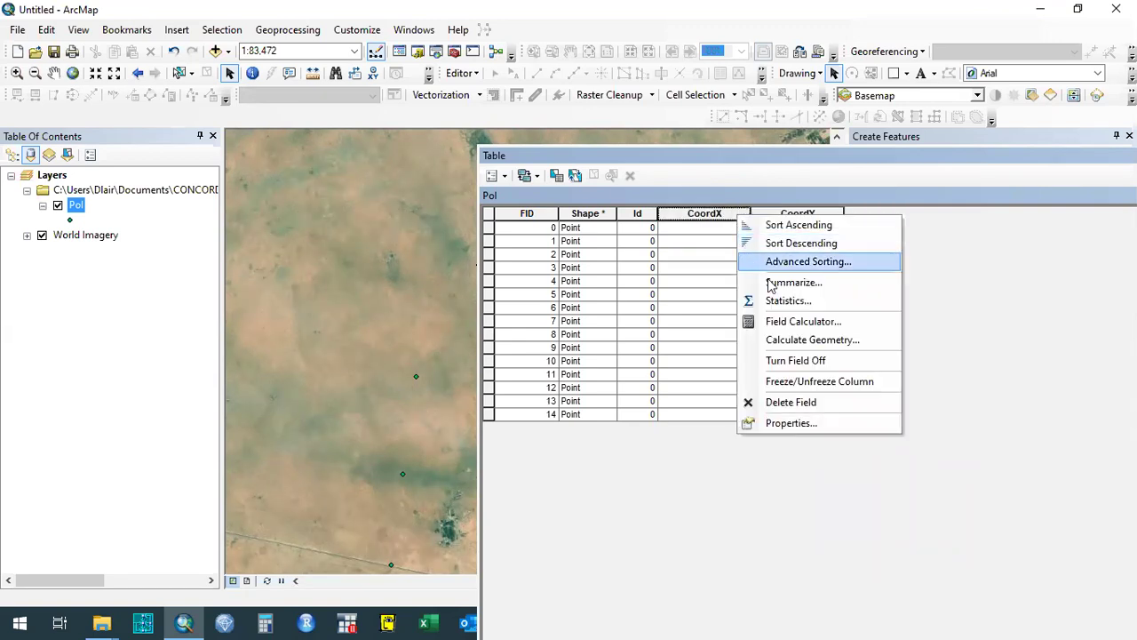
left_click(826, 345)
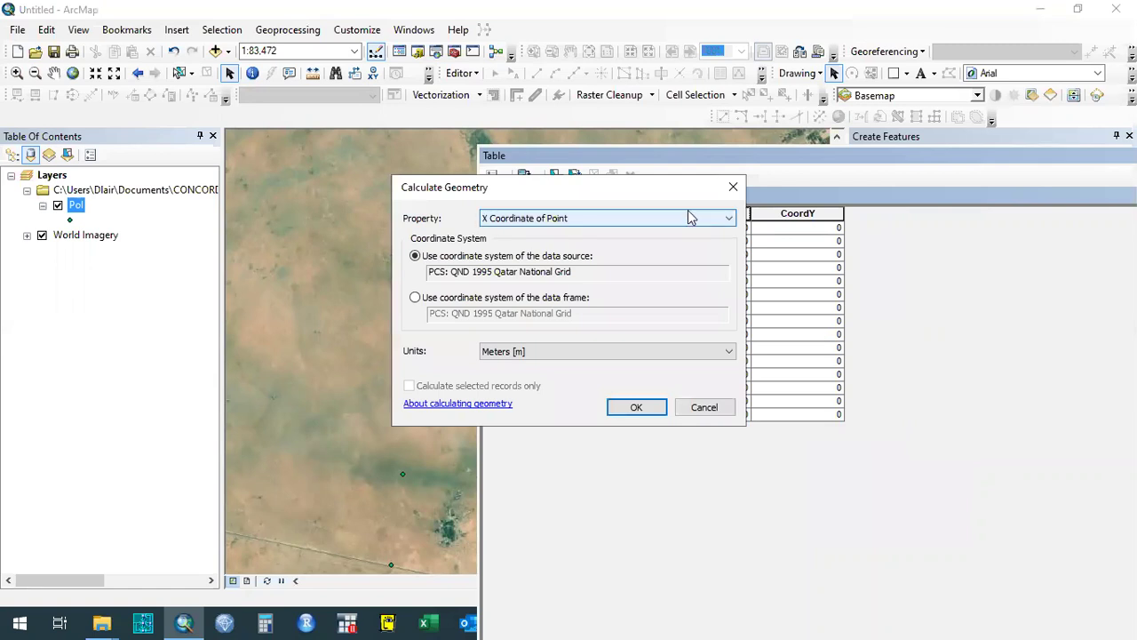
left_click_drag(638, 186, 364, 210)
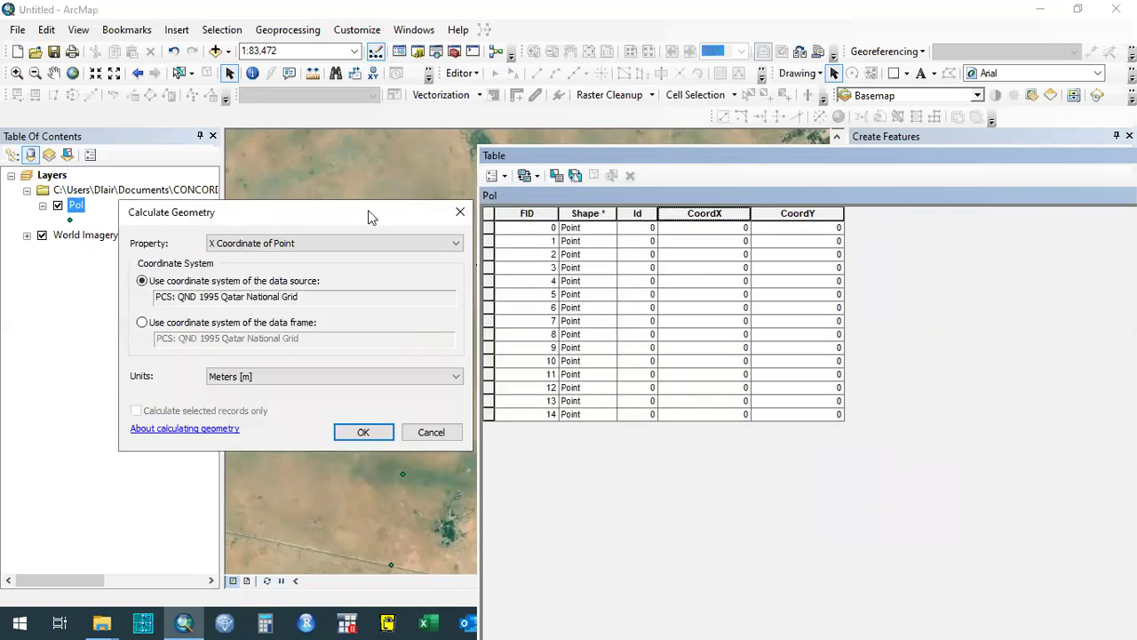
left_click(342, 245)
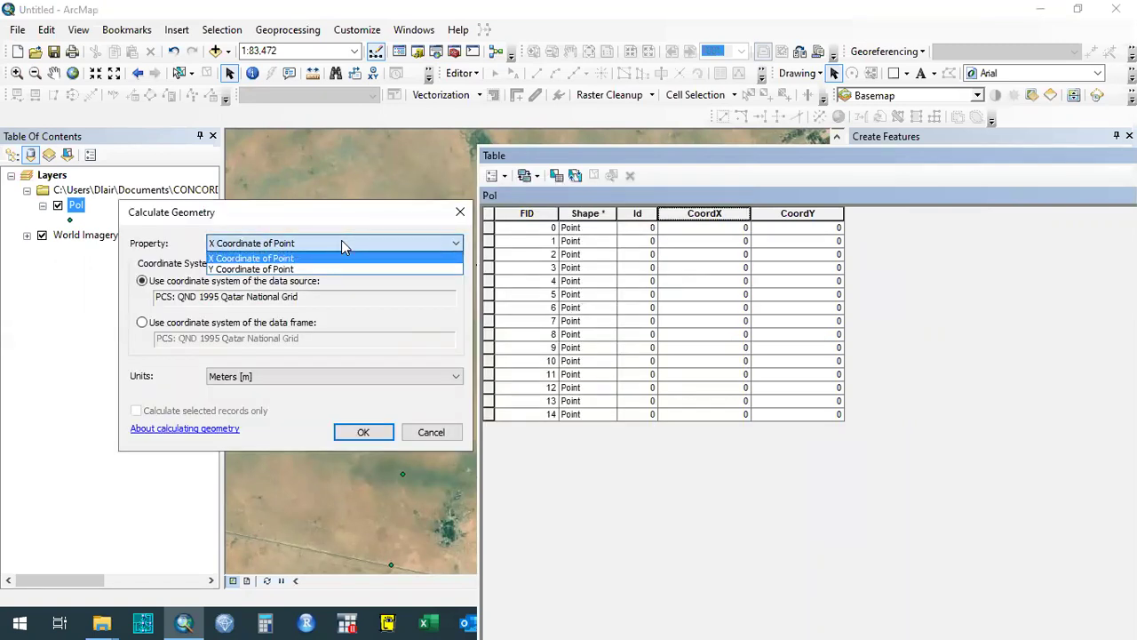
left_click(316, 258)
left_click(316, 248)
left_click(316, 255)
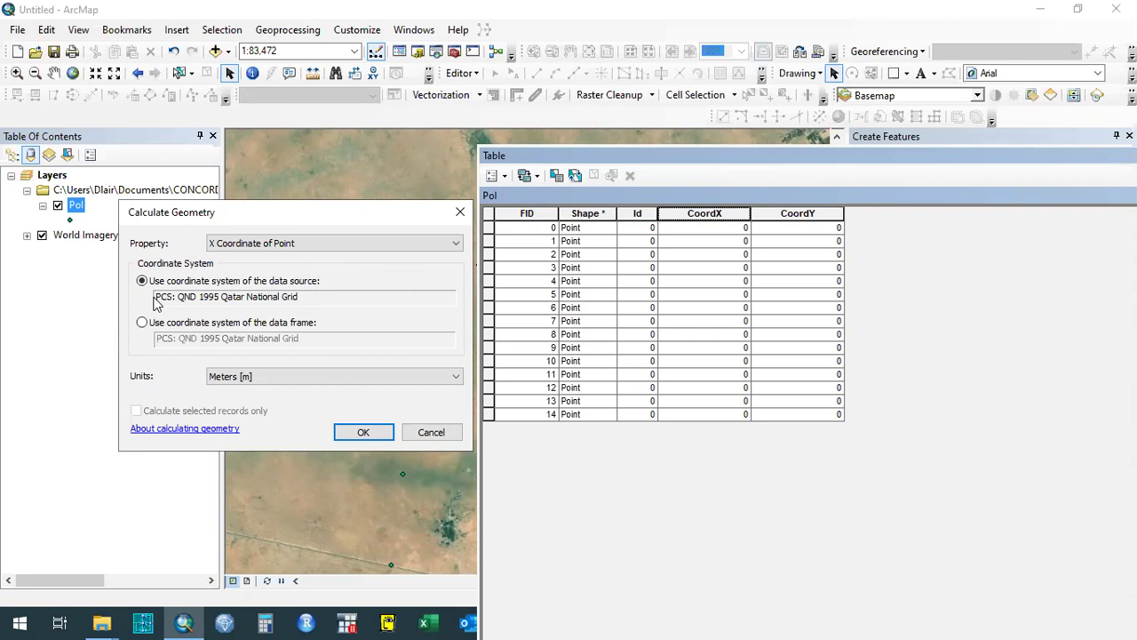
left_click_drag(156, 298, 309, 303)
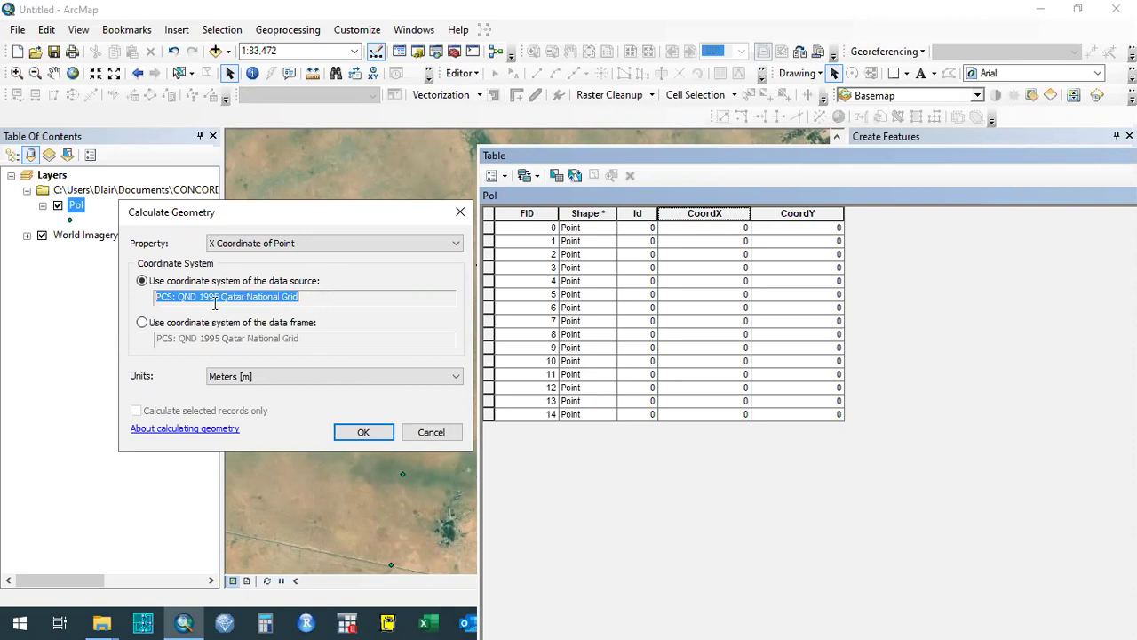
left_click(276, 376)
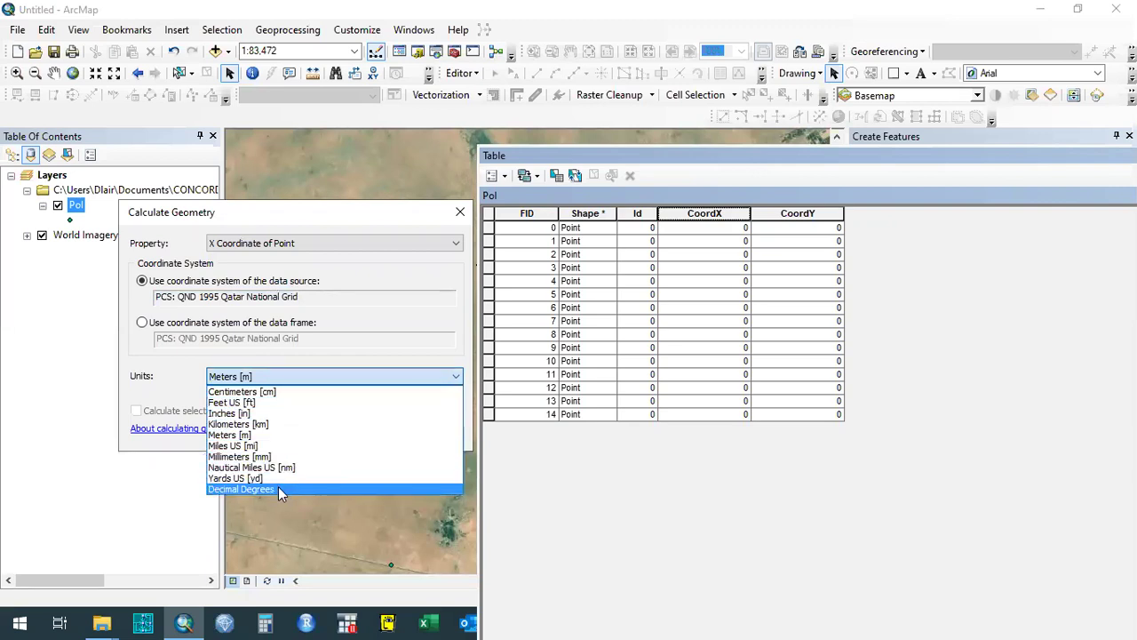
left_click(285, 439)
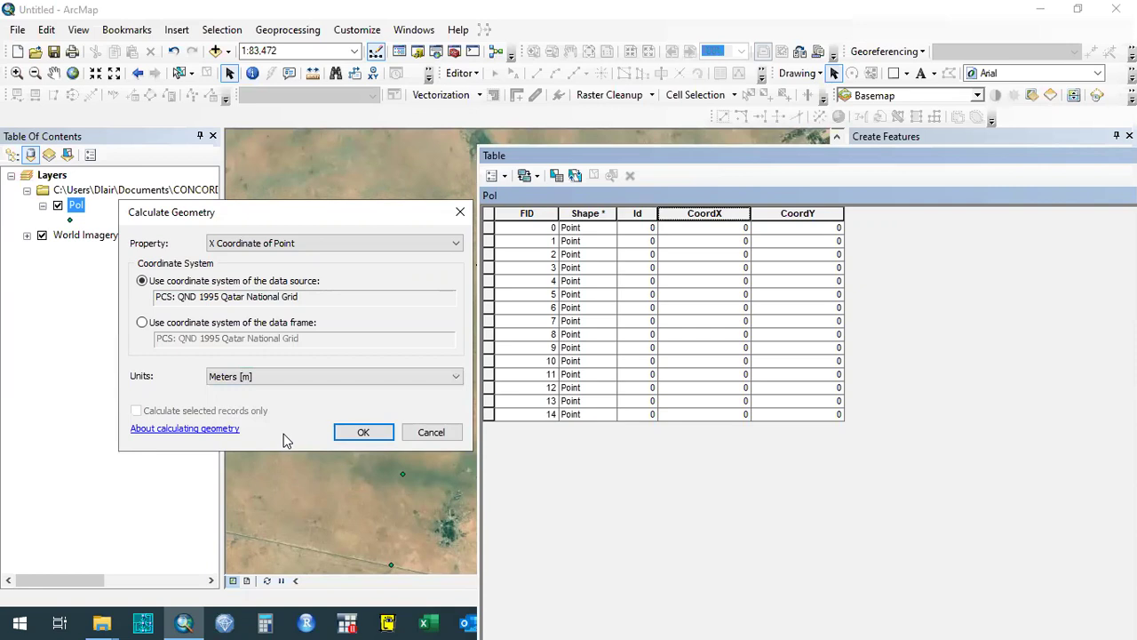
left_click(344, 432)
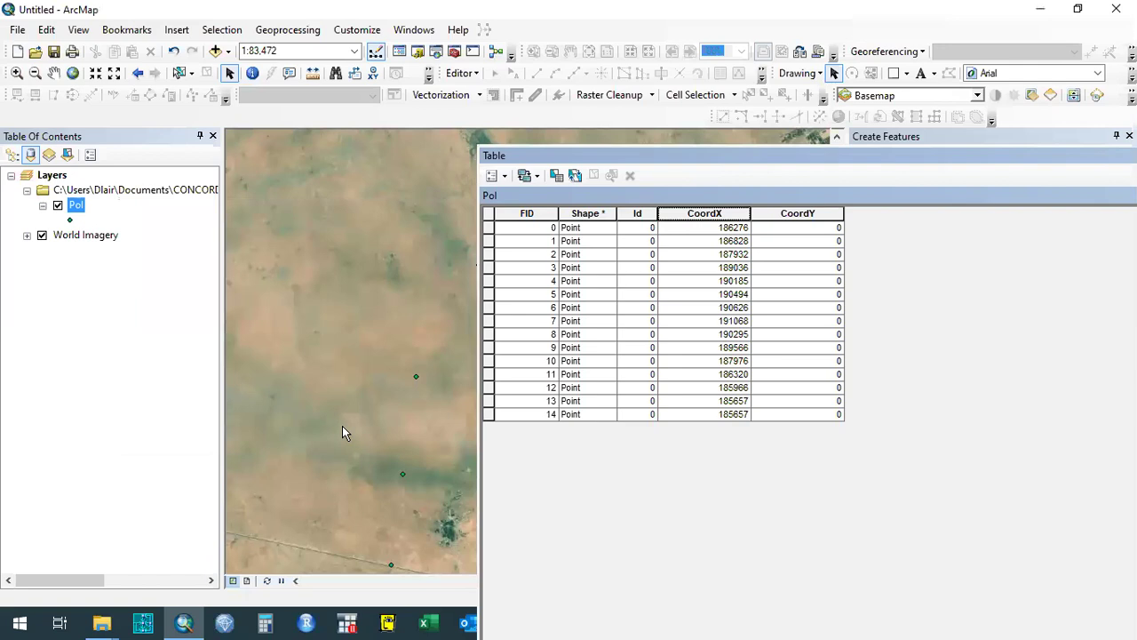
Calculate Geometry on CoordY as Y Coordinate of Point in meters, then clear the column selection.
left_click(721, 213)
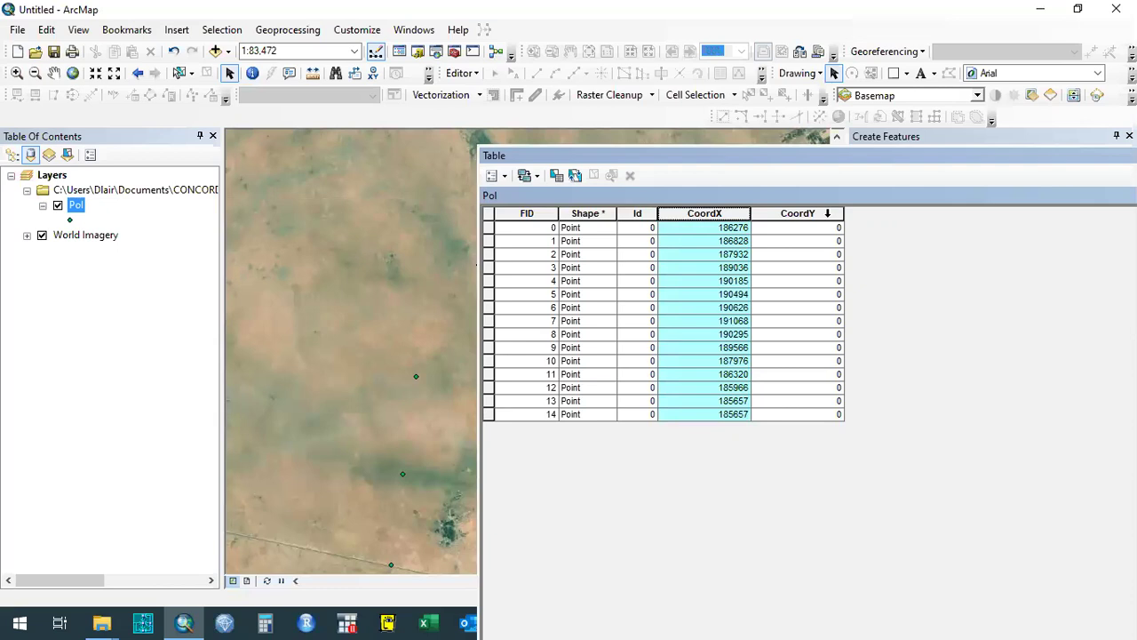
right_click(828, 215)
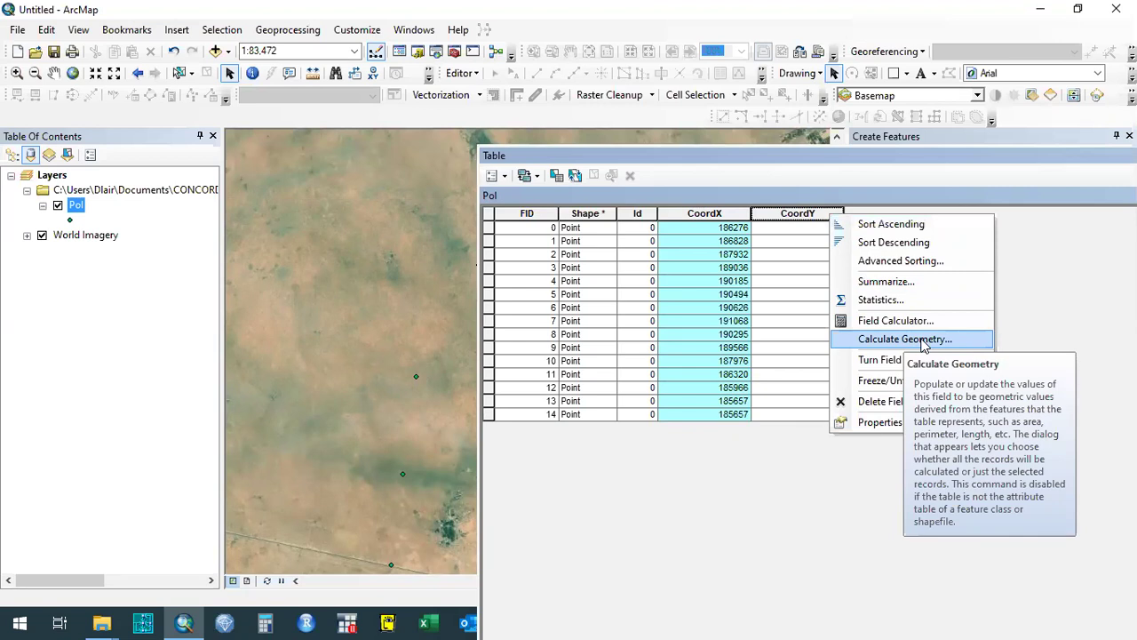
left_click(922, 341)
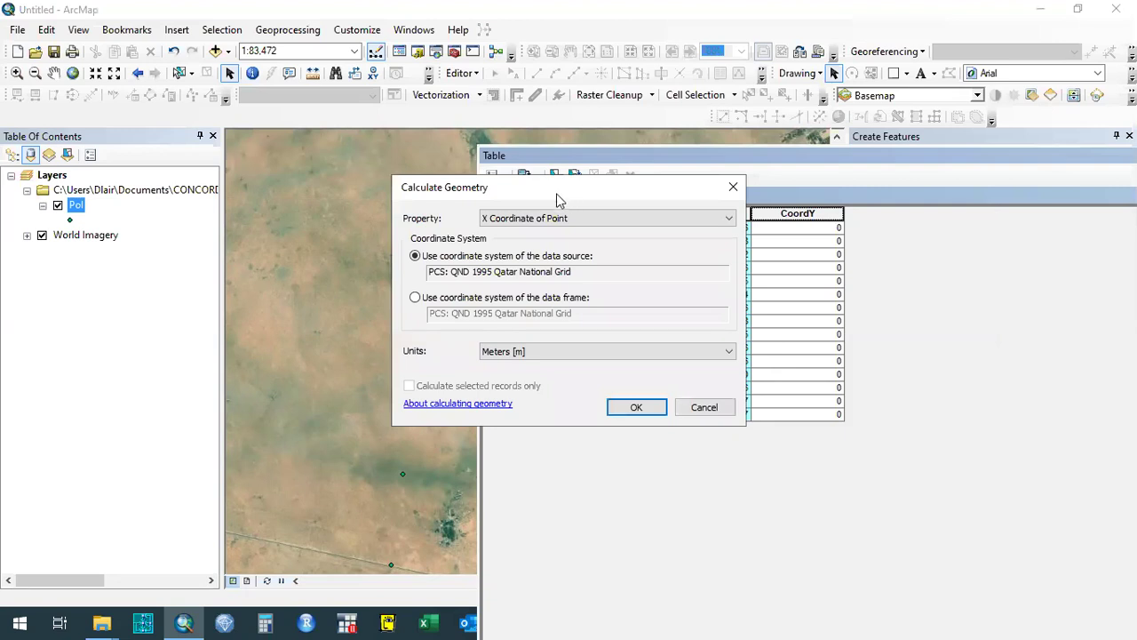
left_click_drag(555, 195, 293, 199)
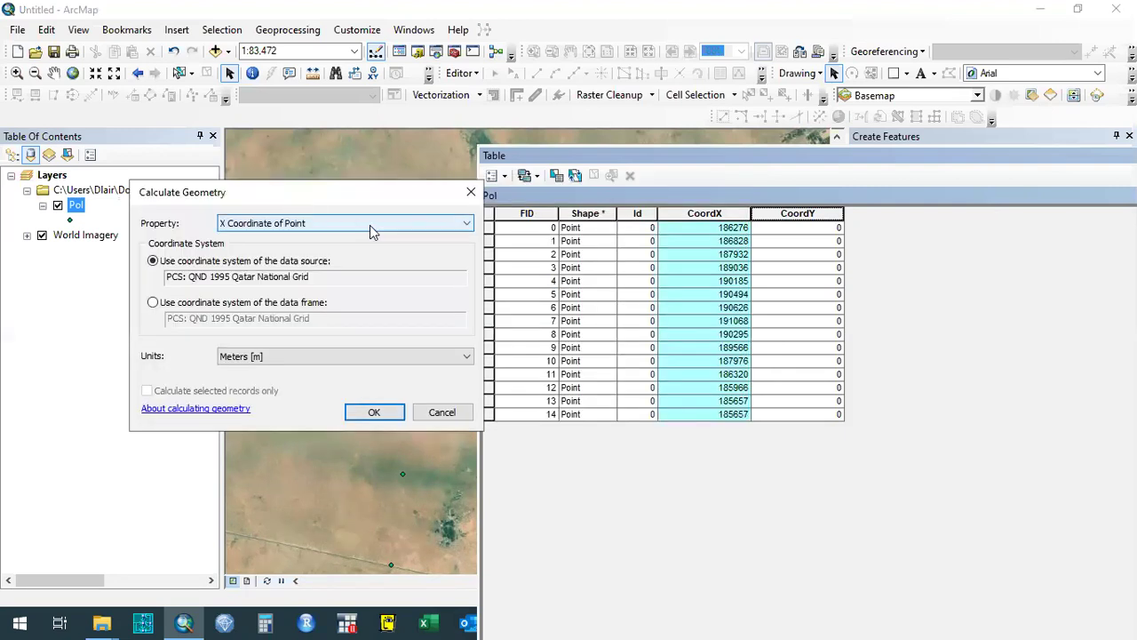
left_click(371, 231)
left_click(349, 249)
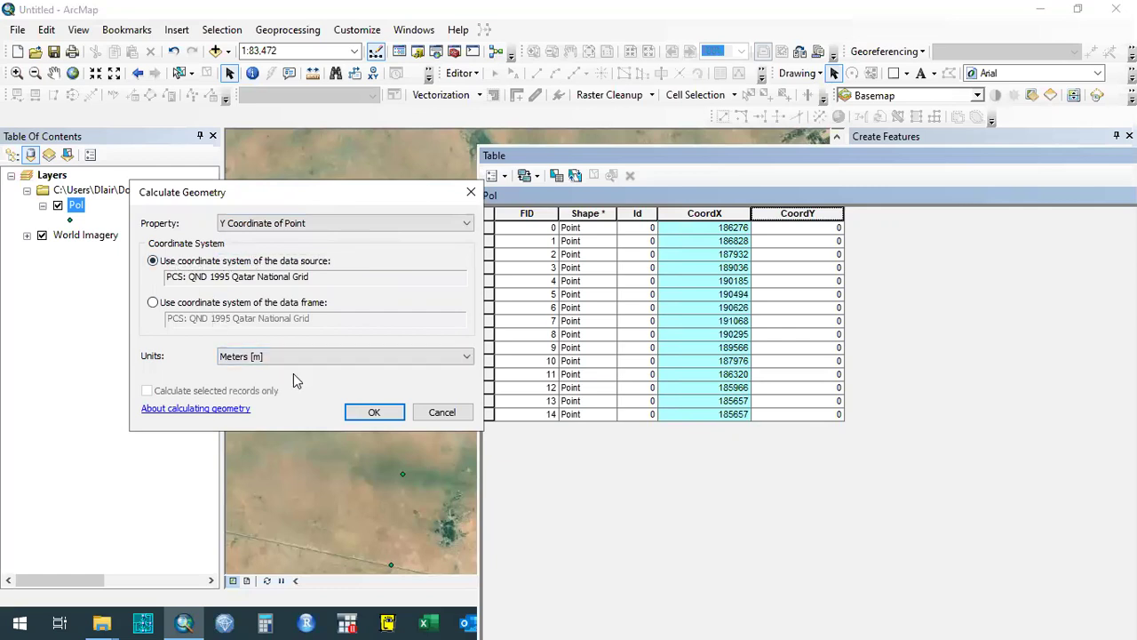
left_click(390, 414)
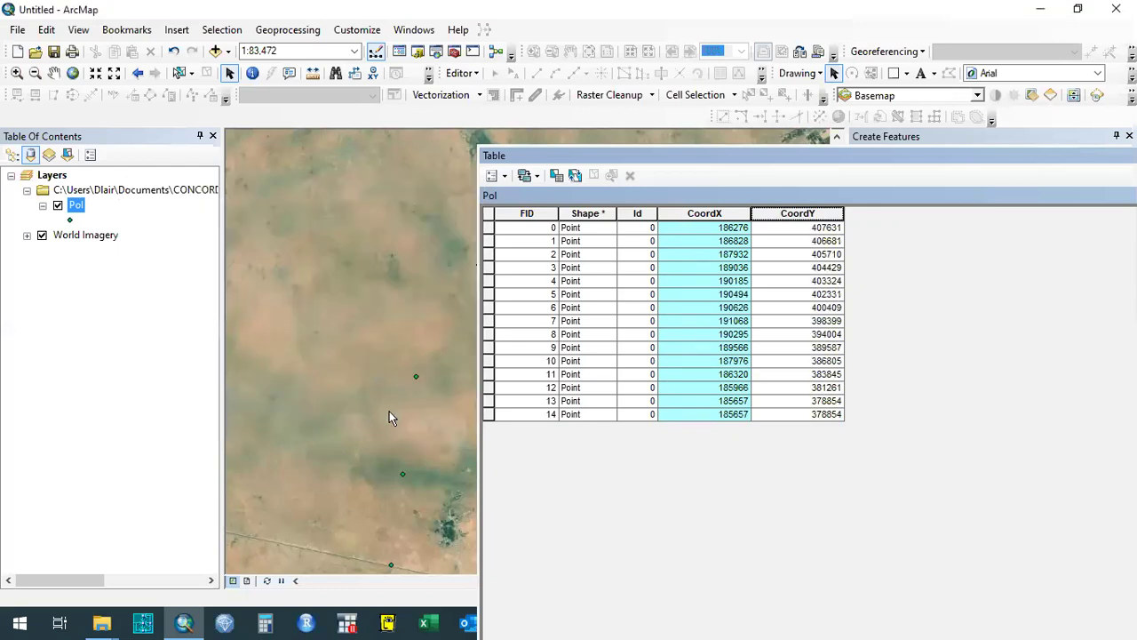
left_click(759, 258)
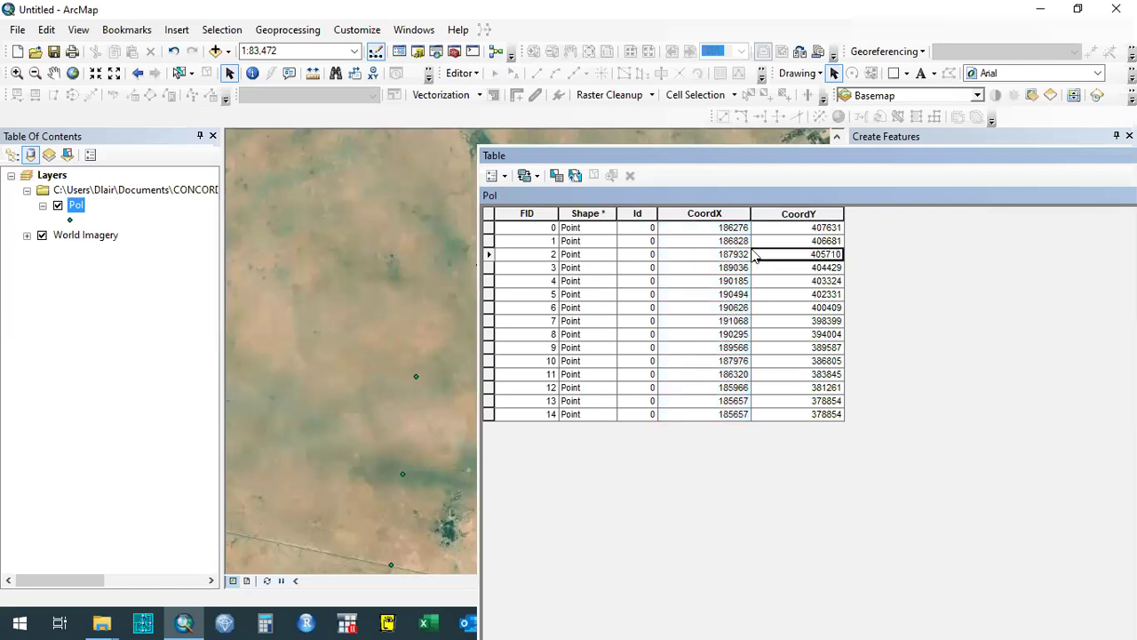
Move the Pol attribute table aside and close it to show the map.
left_click_drag(591, 154, 501, 145)
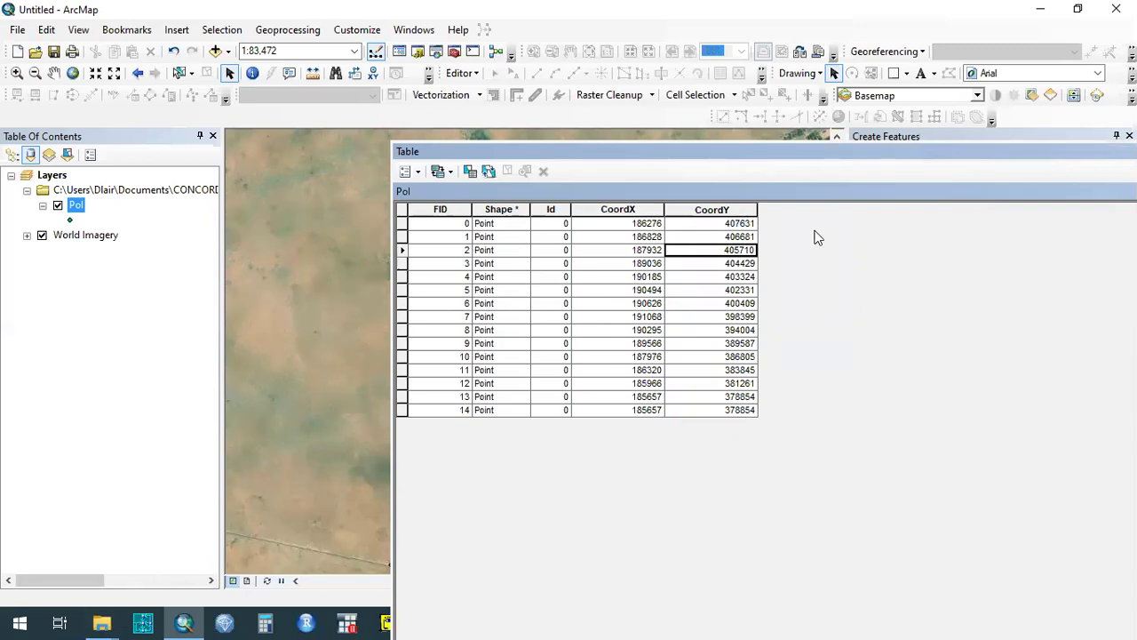
left_click_drag(998, 160, 303, 175)
left_click(828, 169)
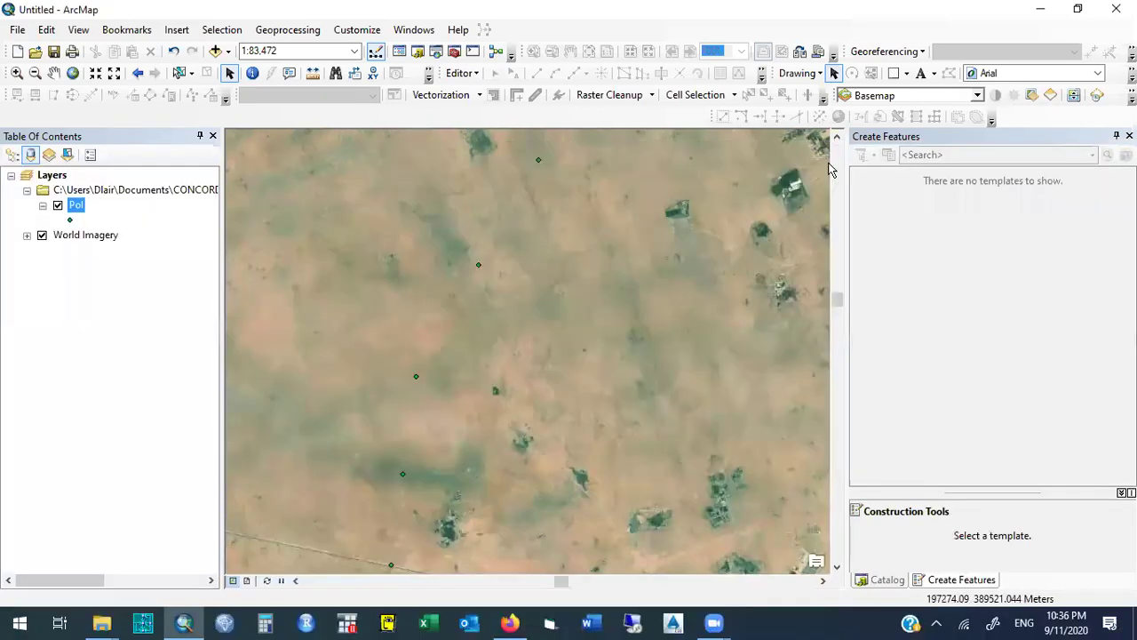
In the Catalog, browse to the 2020 remote covid19 folder and select Pol.shp.
left_click(417, 50)
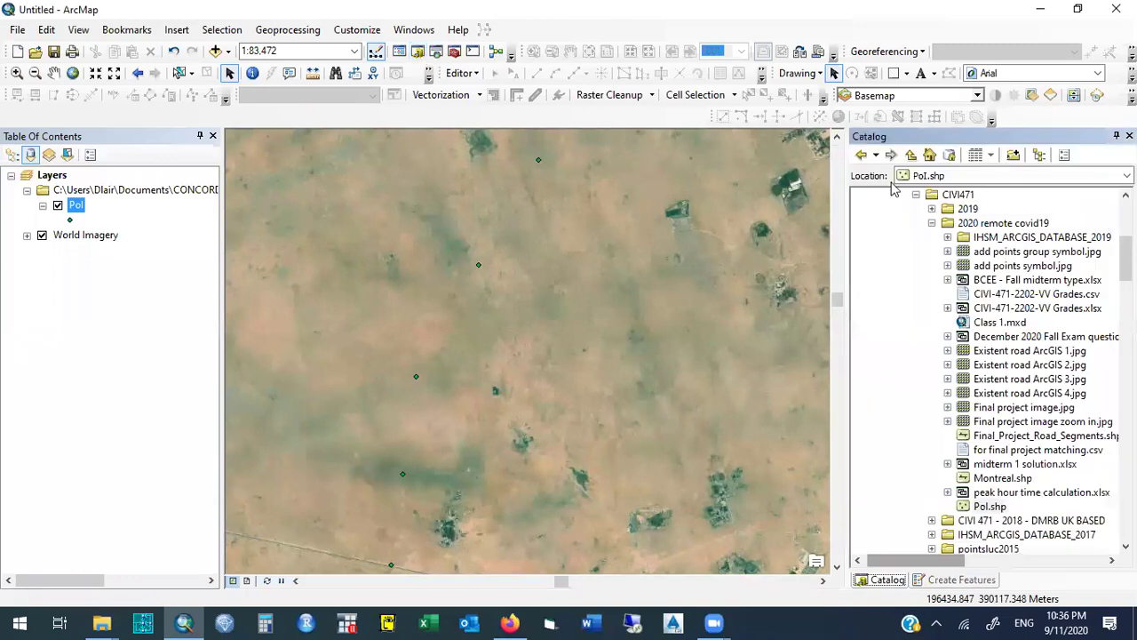
left_click(973, 223)
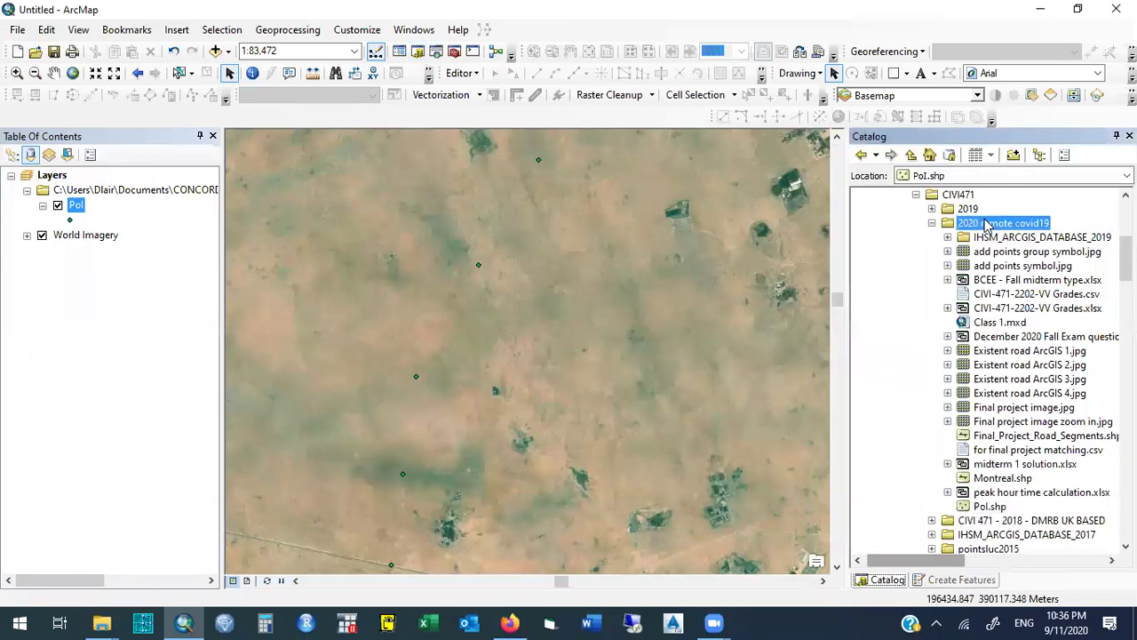
left_click(990, 506)
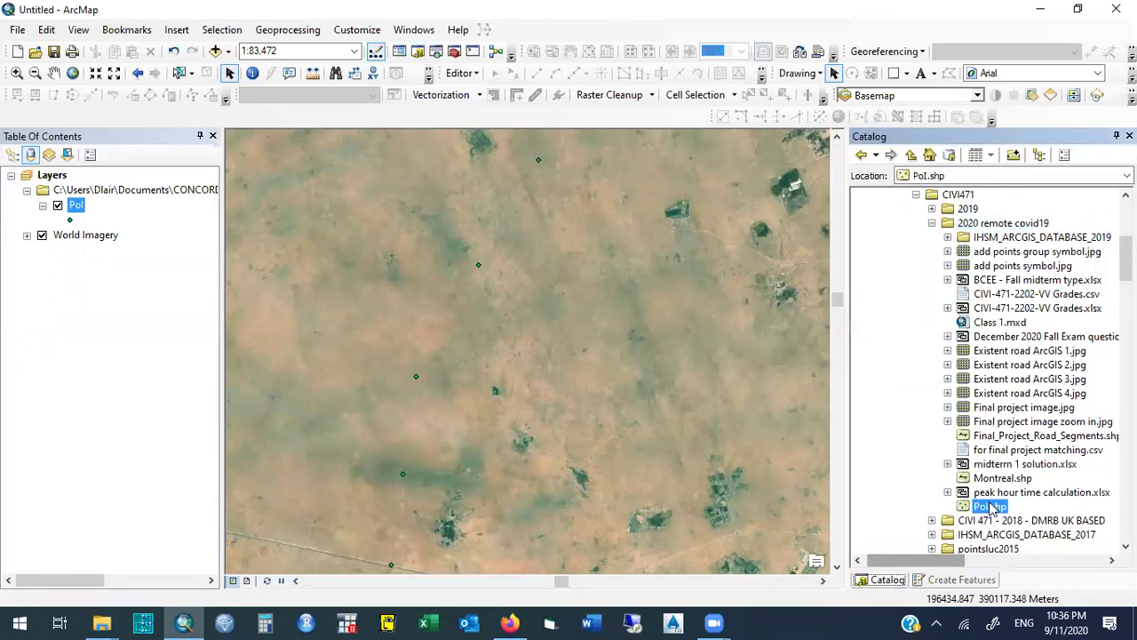
left_click(101, 622)
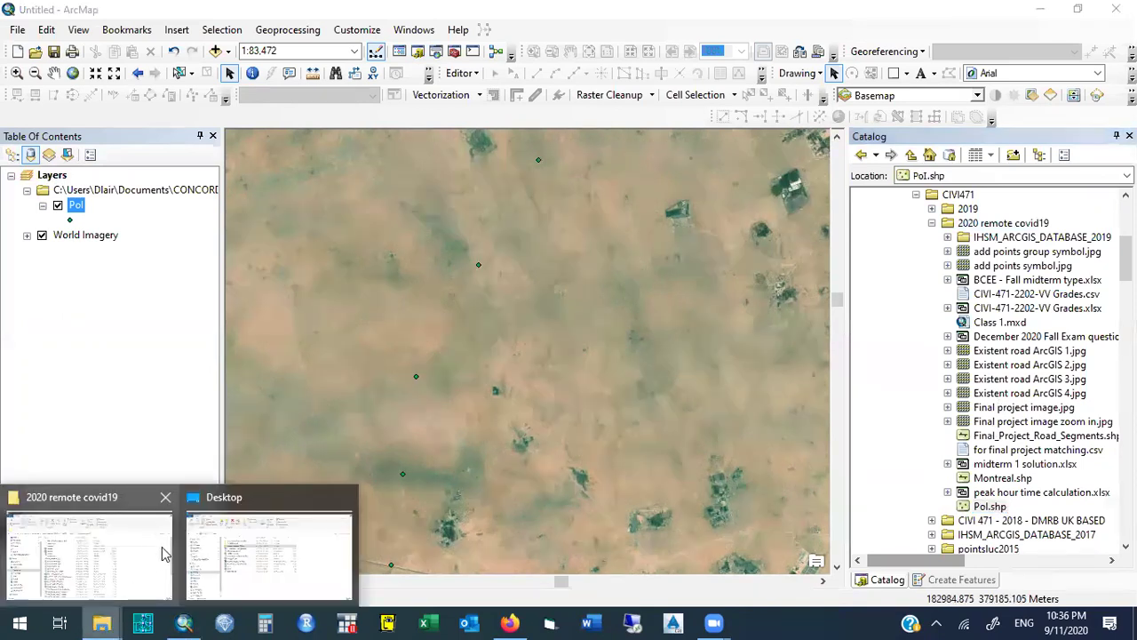
Browse CONCORDIA UNIVERSITY > COURSES > CIVI471 > 2020 remote covid19 and select the Pol DBF file.
left_click(240, 551)
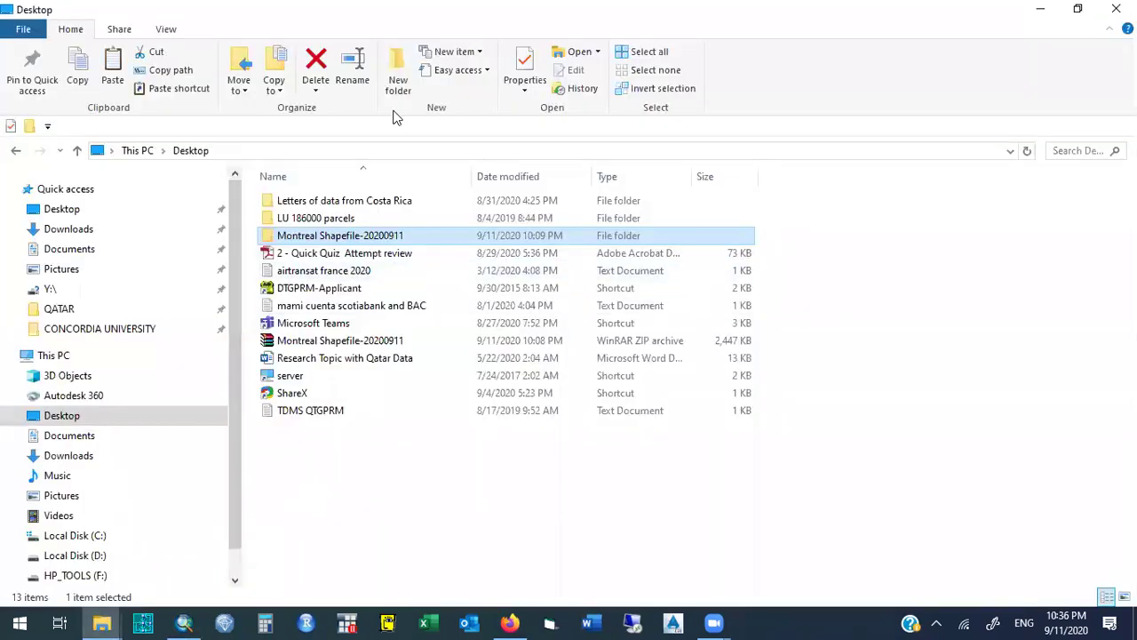
left_click(71, 333)
left_click(302, 323)
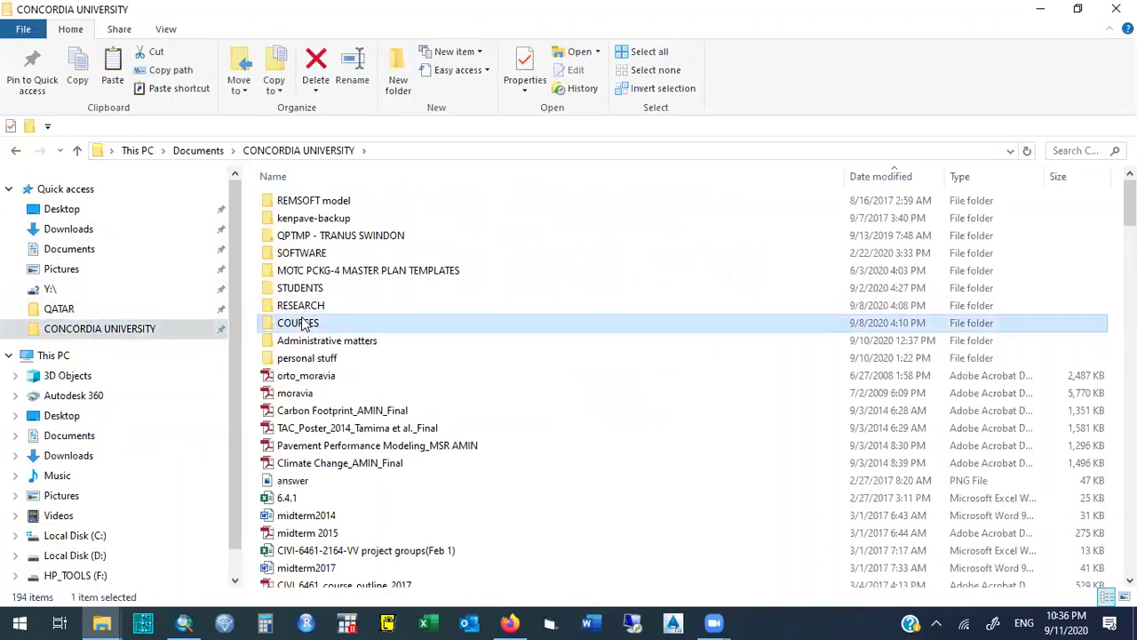
double_click(302, 323)
double_click(299, 235)
double_click(302, 220)
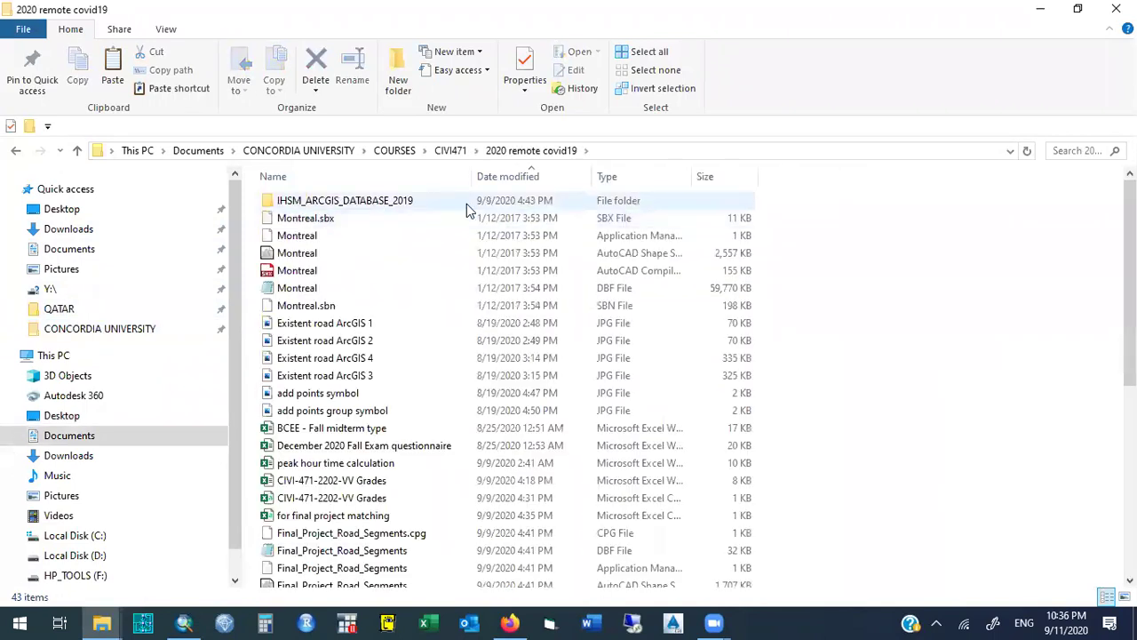
left_click(513, 178)
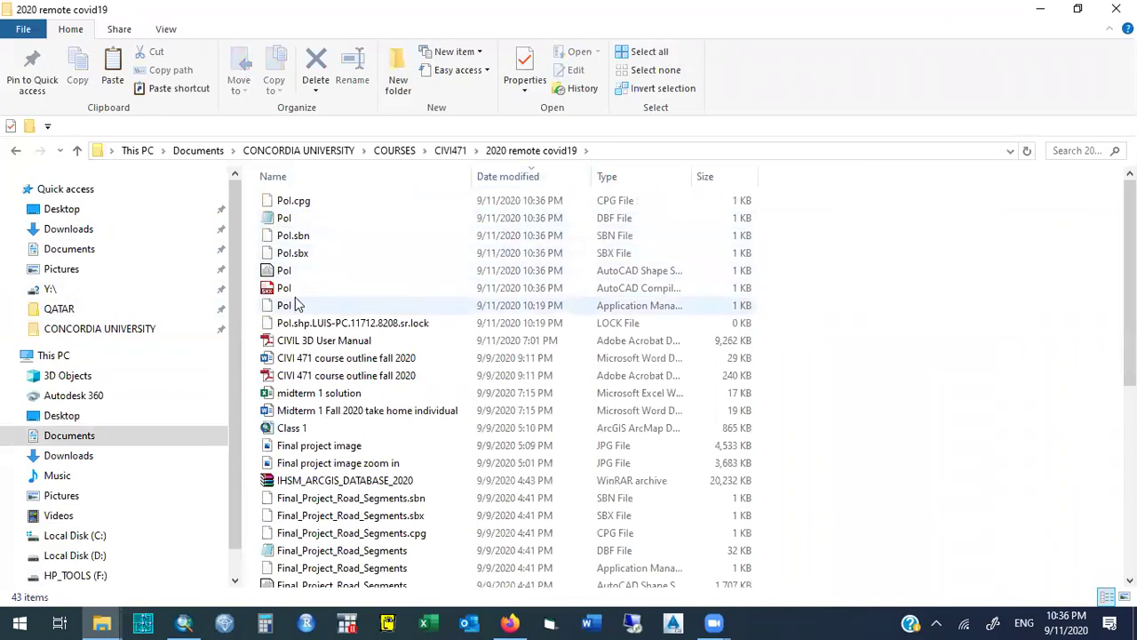
left_click(600, 222)
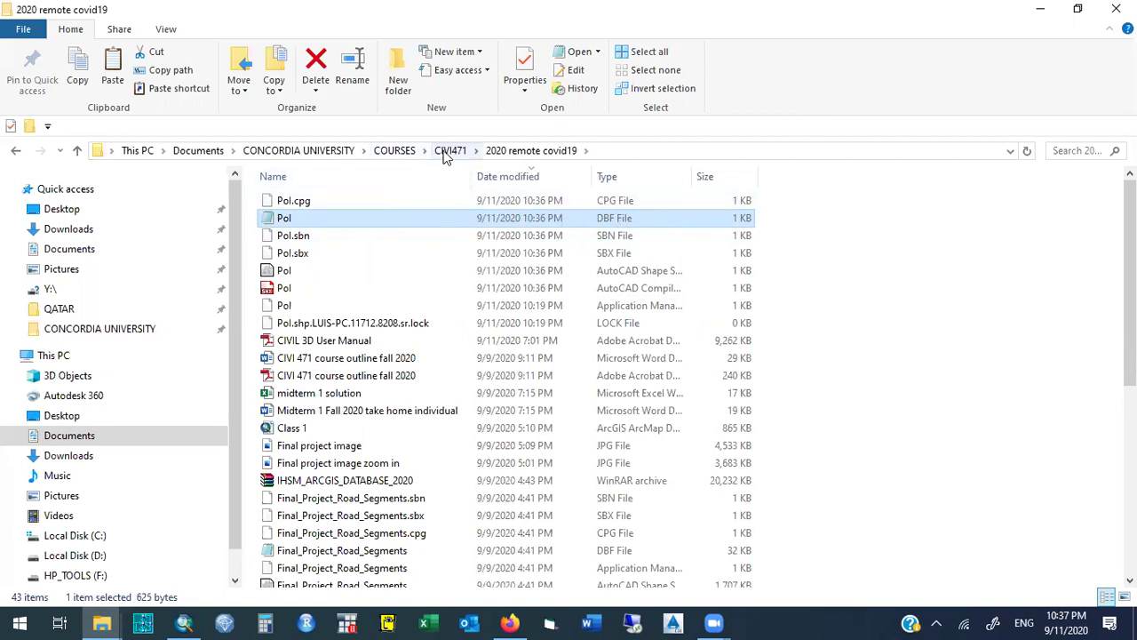
Paste a copy of the Pol DBF file onto the Desktop and launch Excel.
left_click(81, 209)
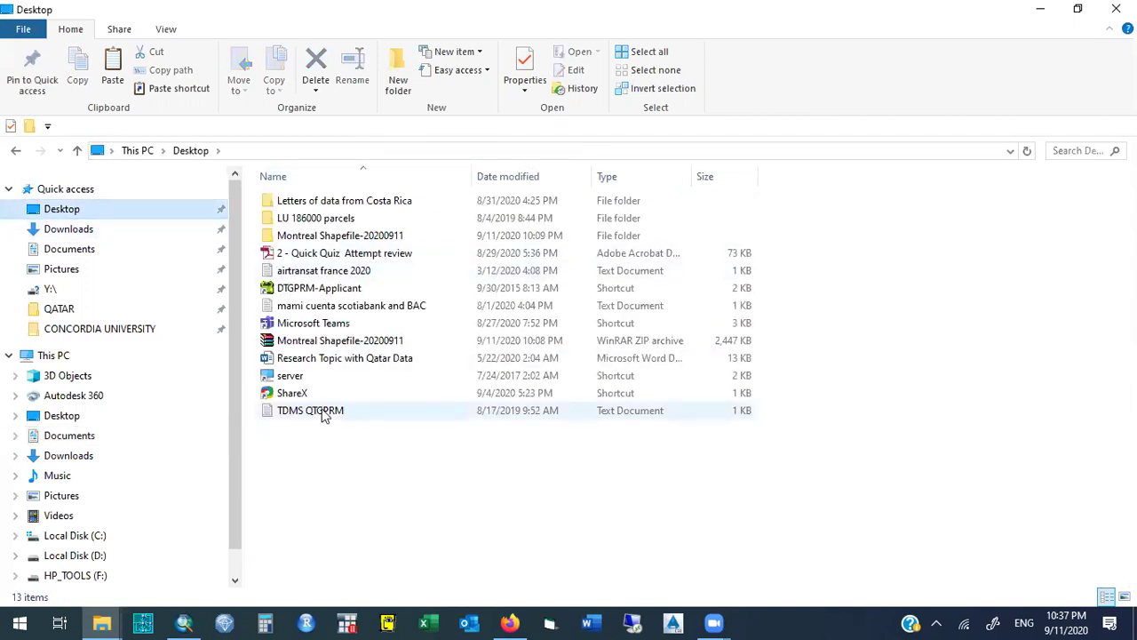
key("ctrl+v")
left_click(427, 622)
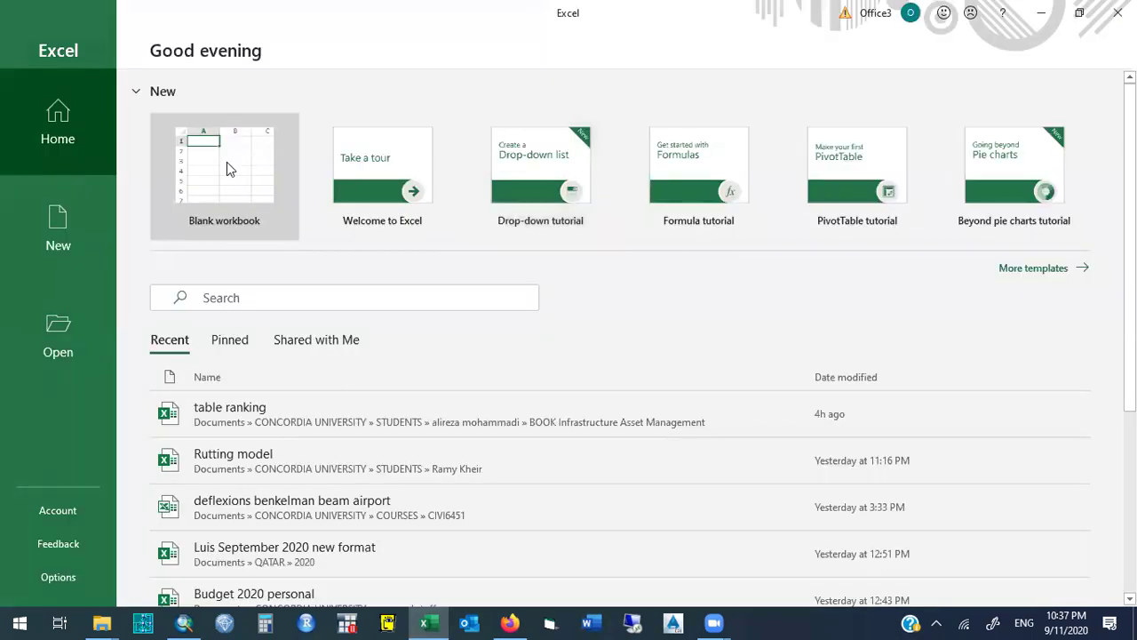
From a blank workbook, open Pol from the Desktop with the file type set to dBase Files.
left_click(227, 163)
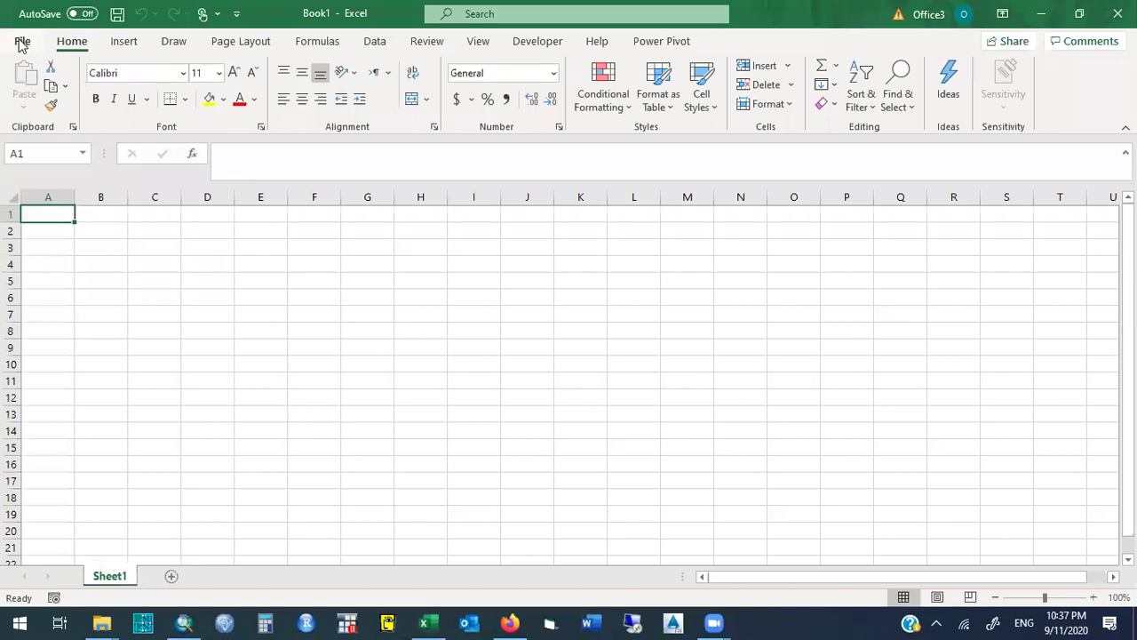
left_click(22, 43)
left_click(48, 156)
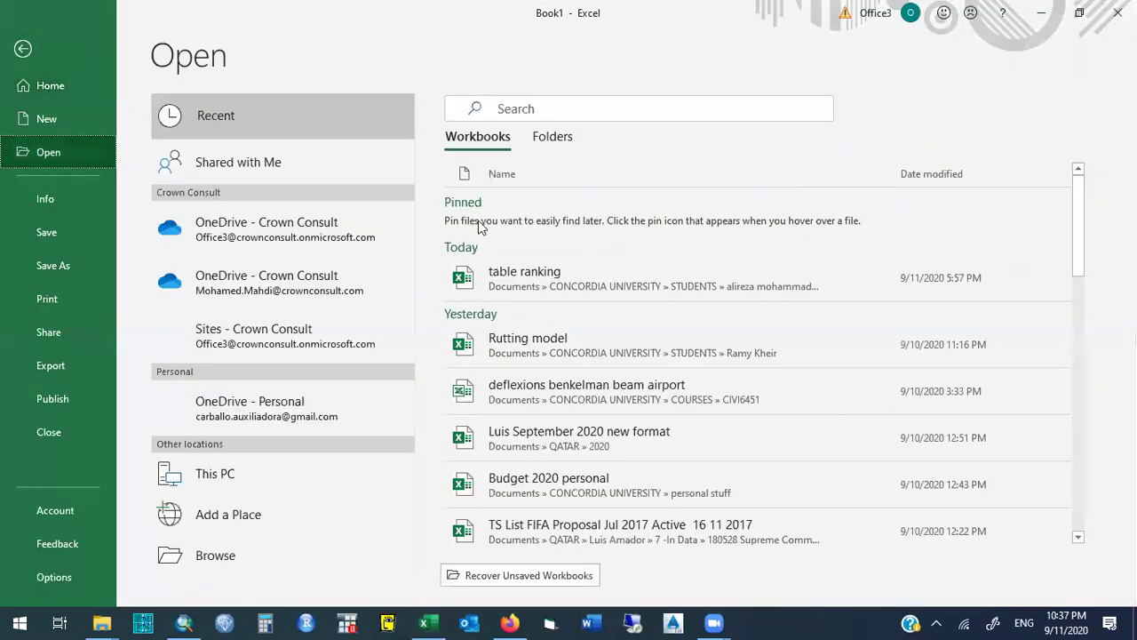
left_click(223, 552)
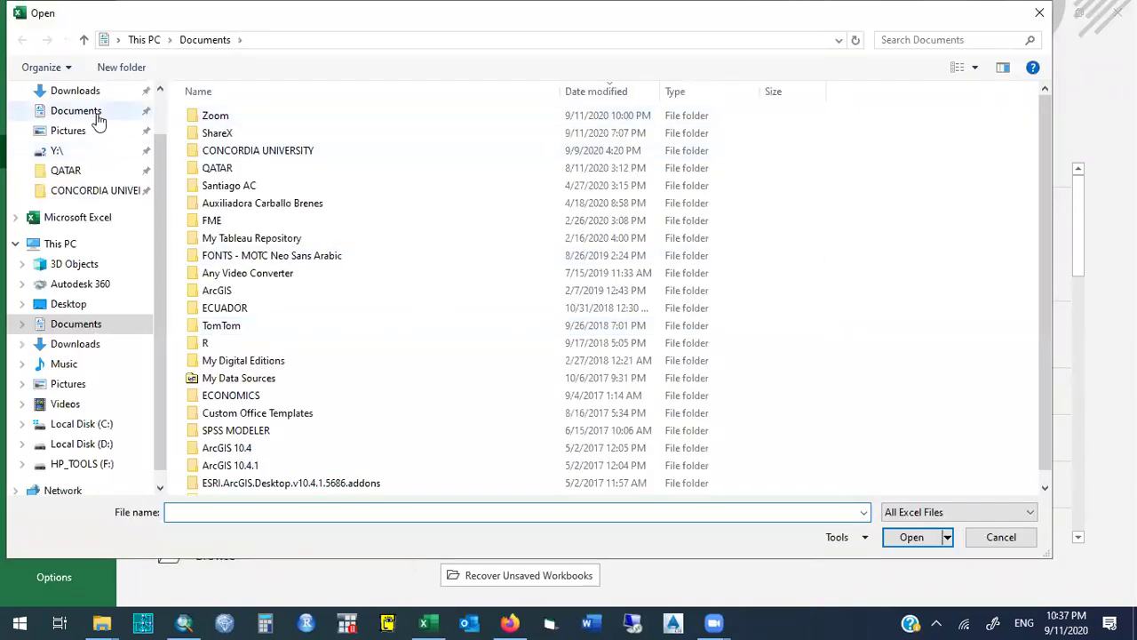
left_click(71, 305)
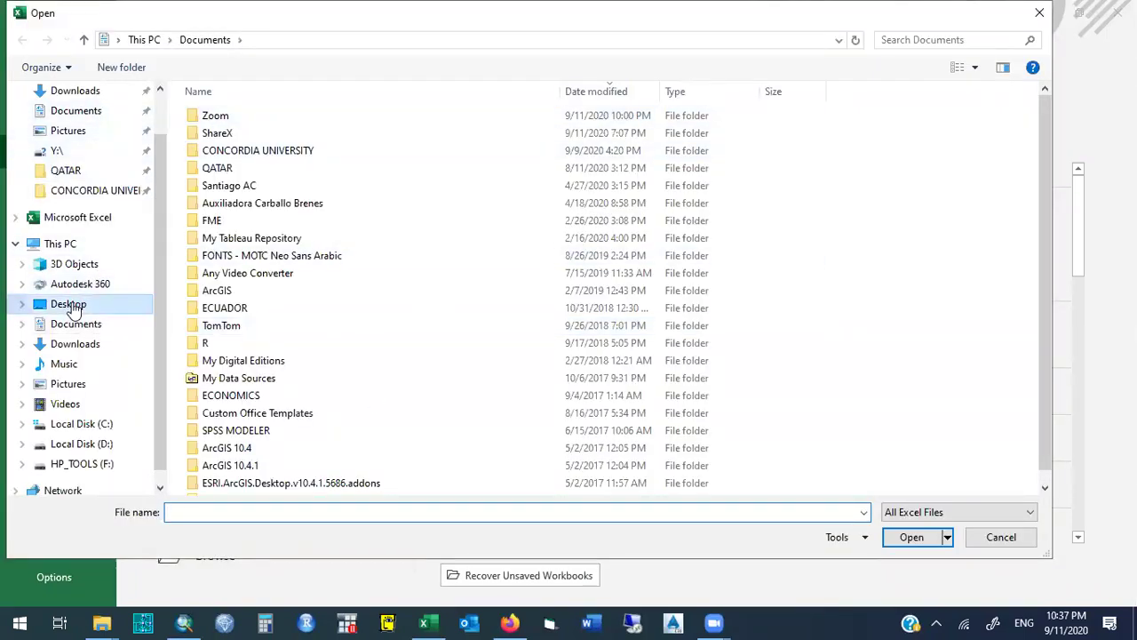
key("alt+Down")
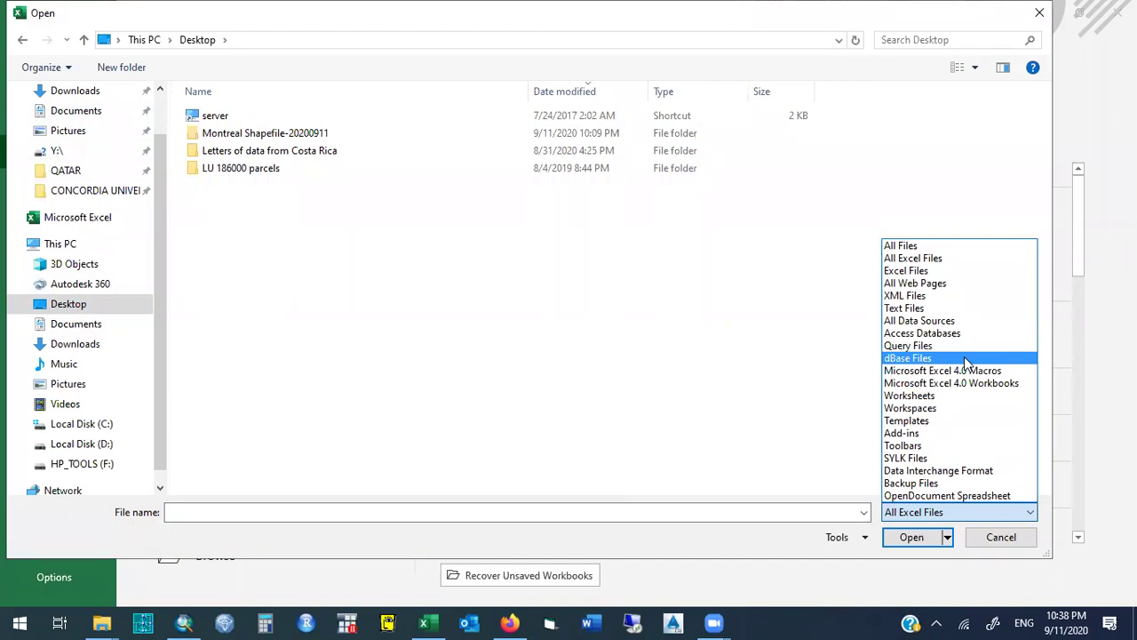
left_click(965, 359)
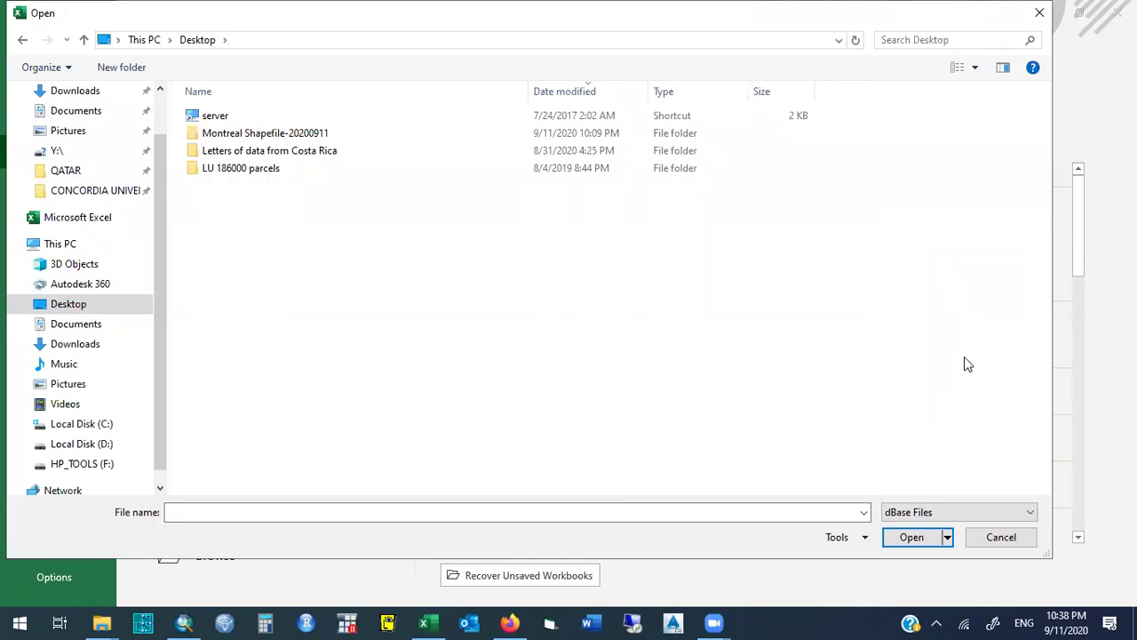
left_click(959, 512)
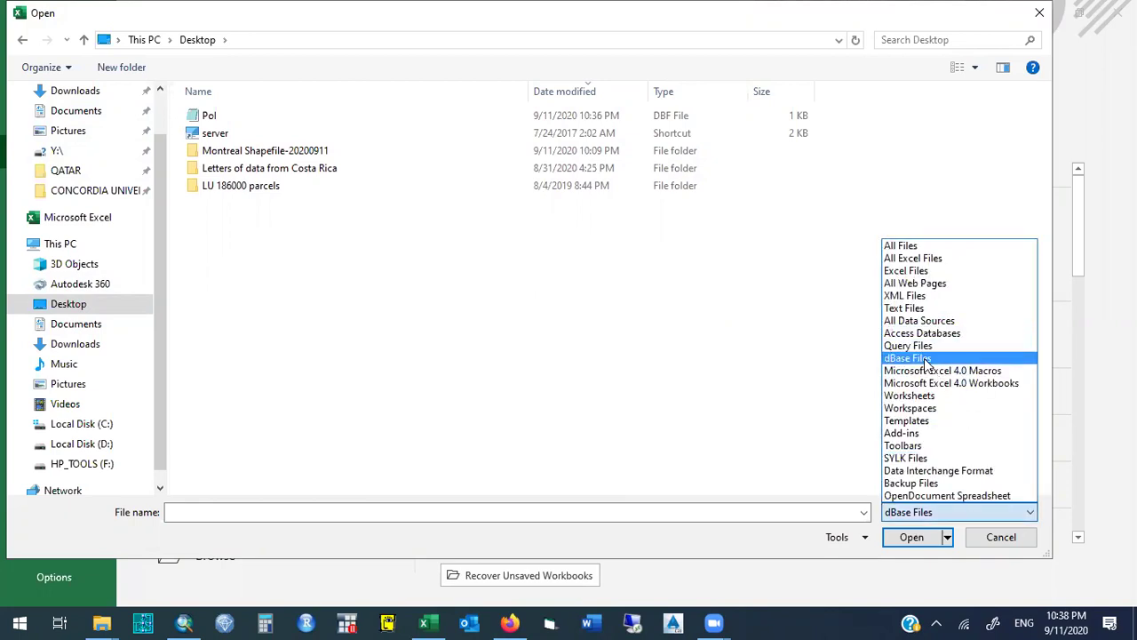
left_click(209, 122)
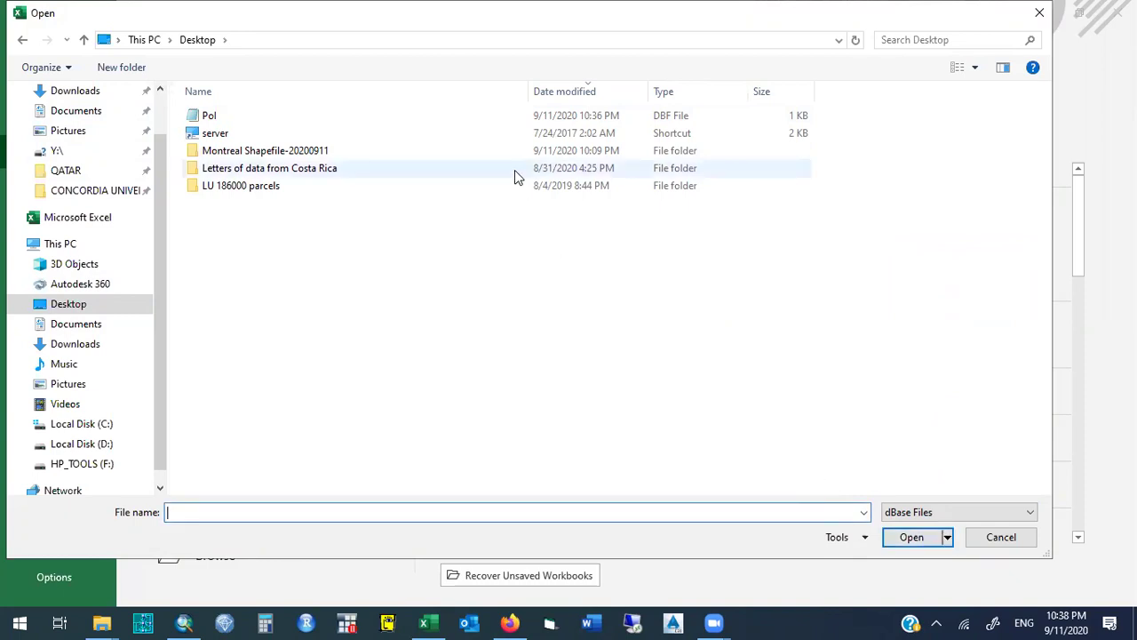
double_click(235, 117)
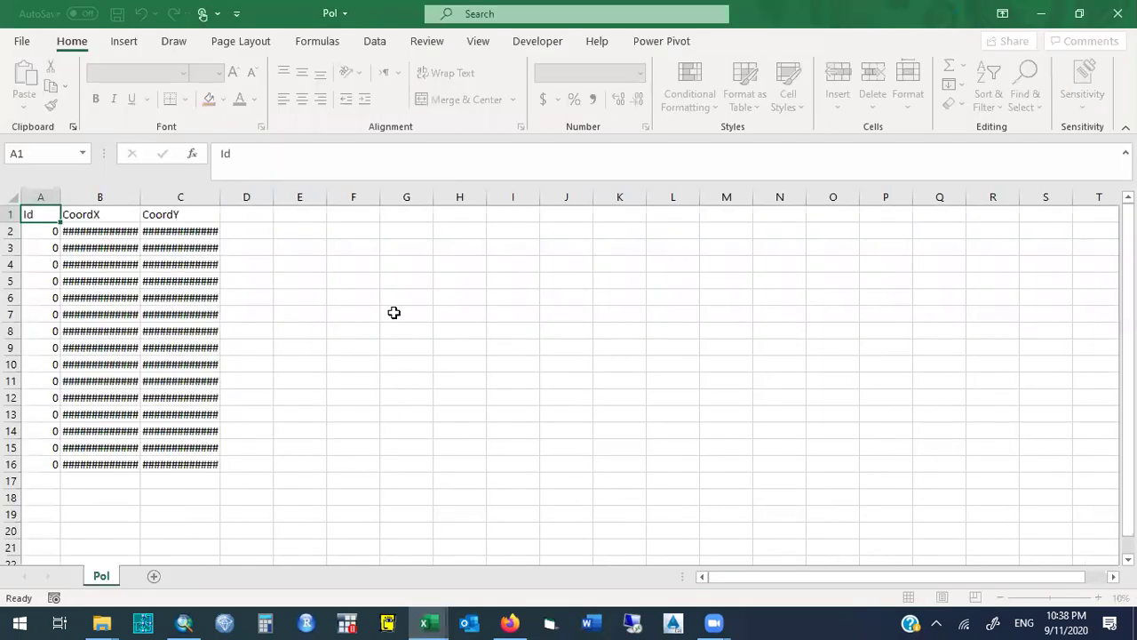
Autofit columns B and C so the full CoordX and CoordY values show.
double_click(135, 190)
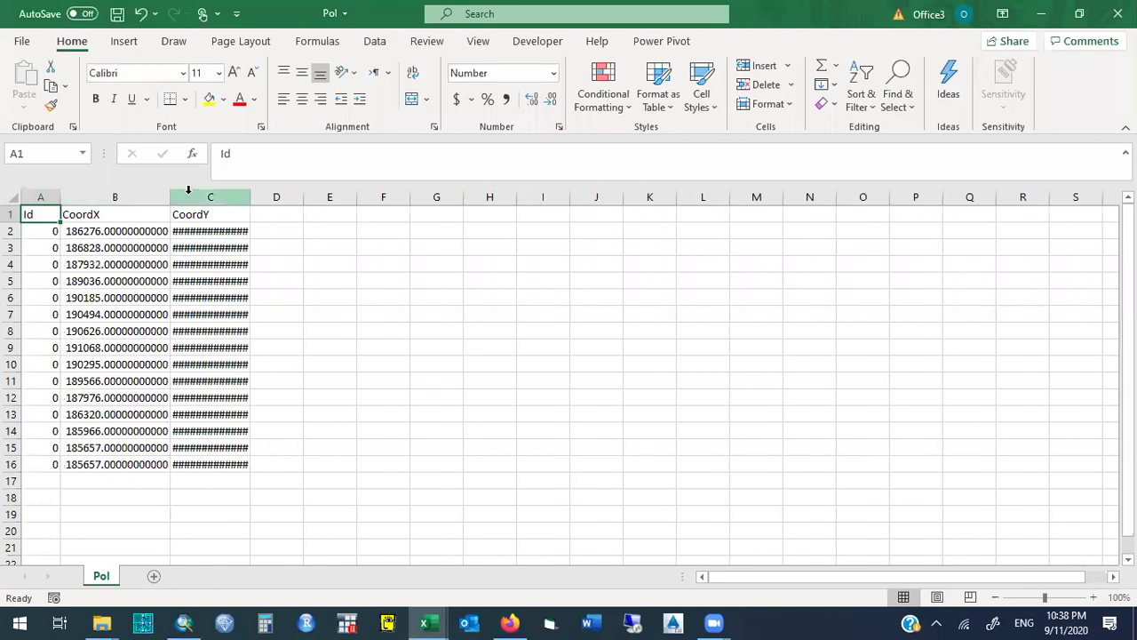
double_click(250, 197)
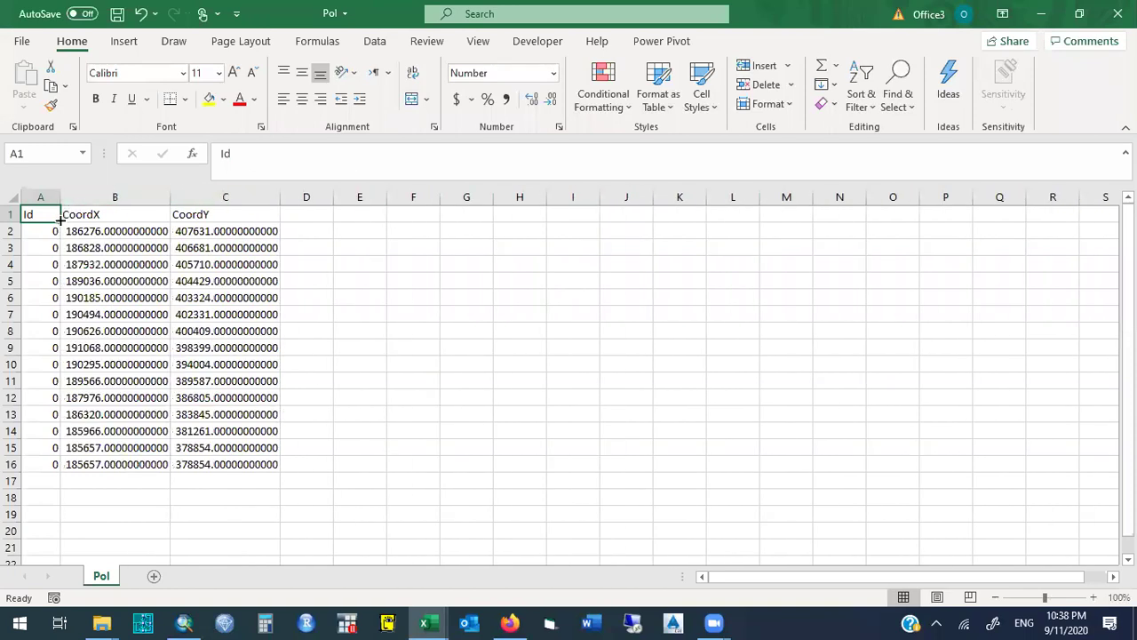
left_click(31, 230)
key("Right")
key("Left")
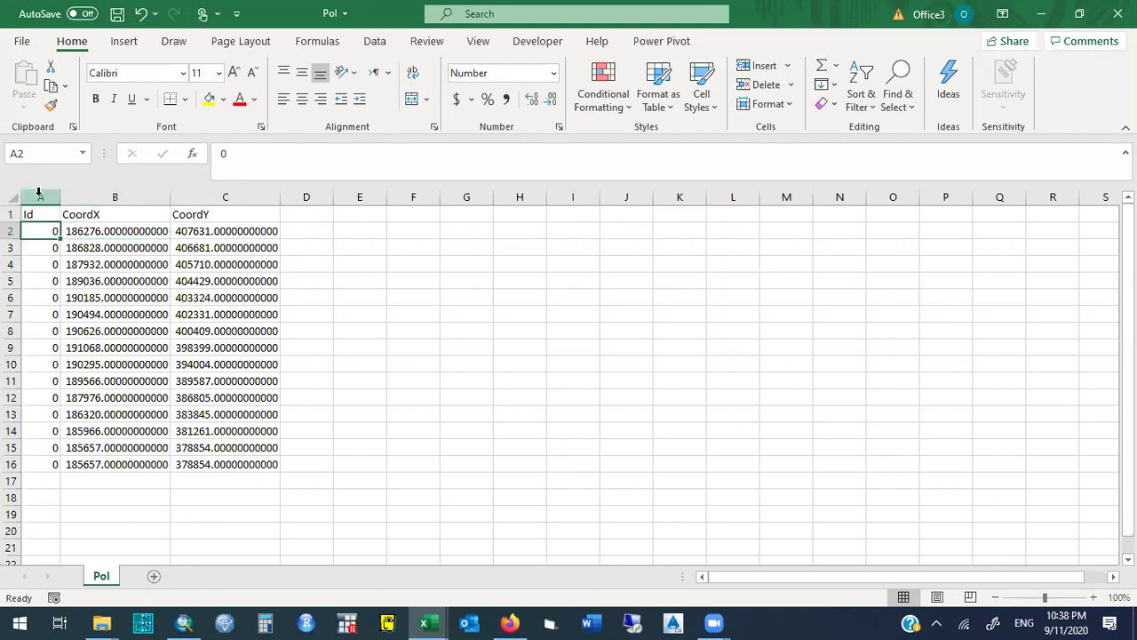
Select the Id and coordinate value ranges, then return to ArcMap.
left_click_drag(40, 214, 41, 461)
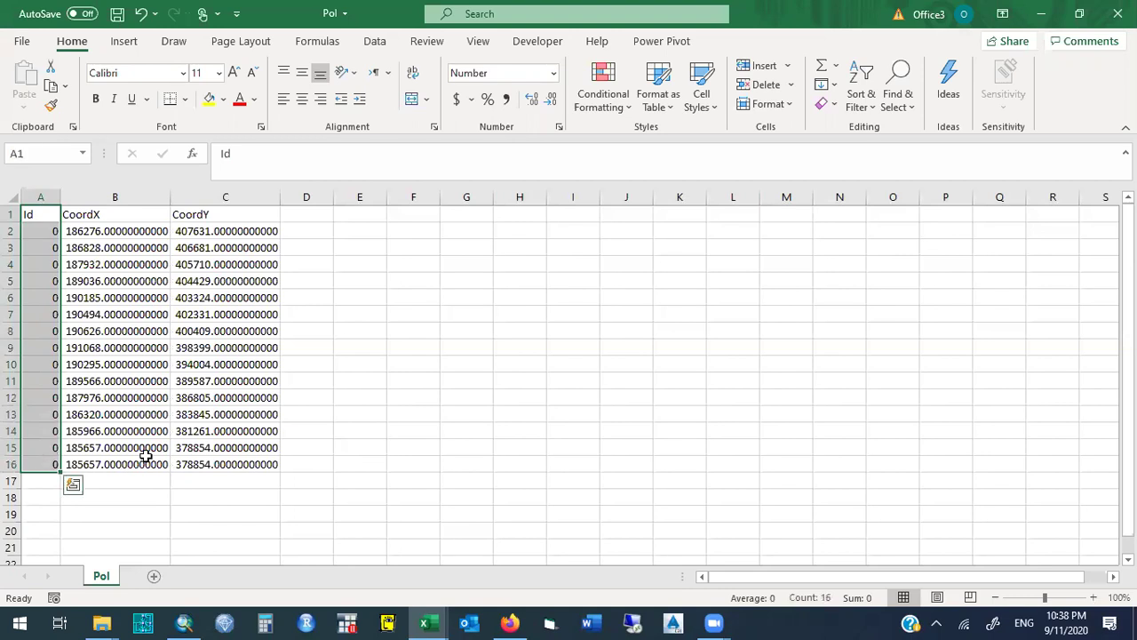
left_click_drag(253, 466, 127, 214)
left_click_drag(40, 215, 50, 466)
left_click(183, 622)
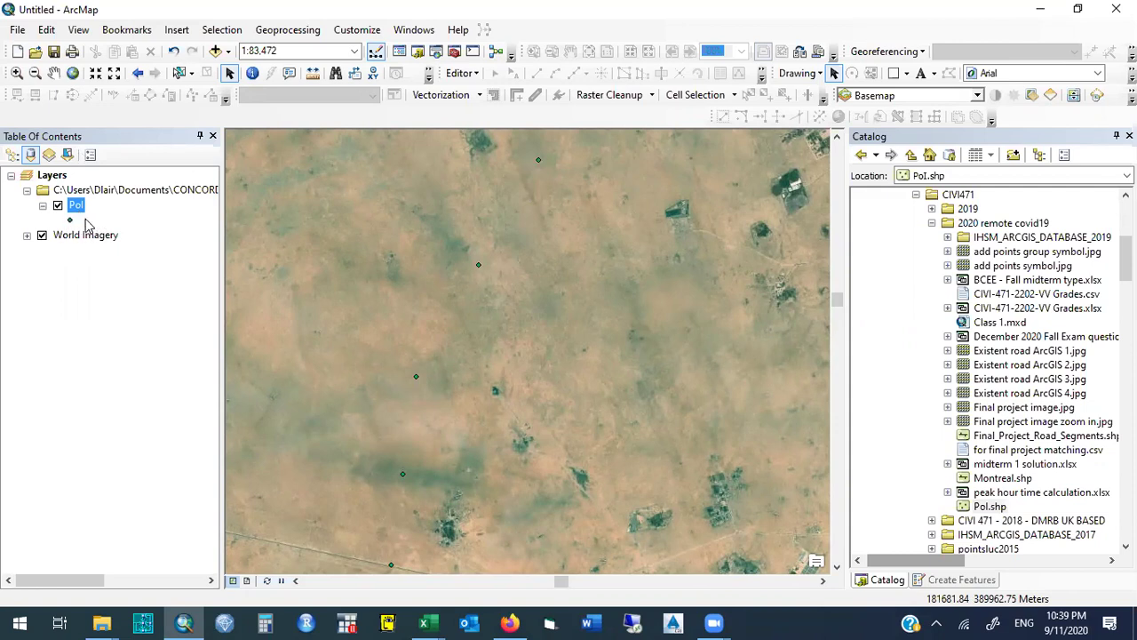
left_click(71, 222)
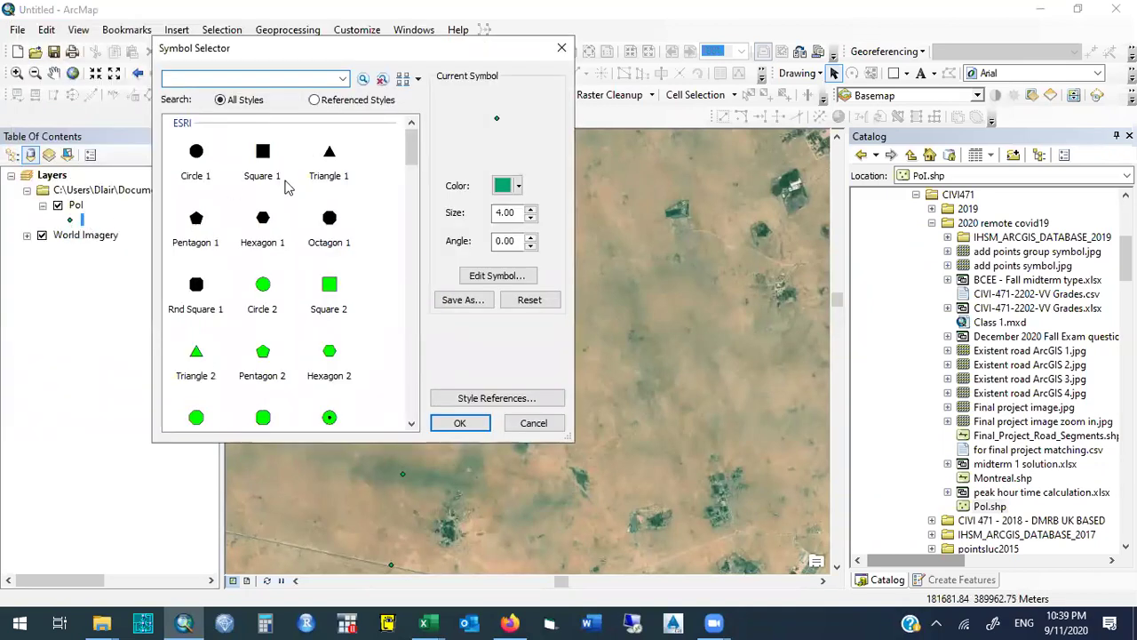
mouse_move(415, 156)
left_mouse_down()
mouse_move(422, 251)
mouse_move(423, 165)
left_mouse_up()
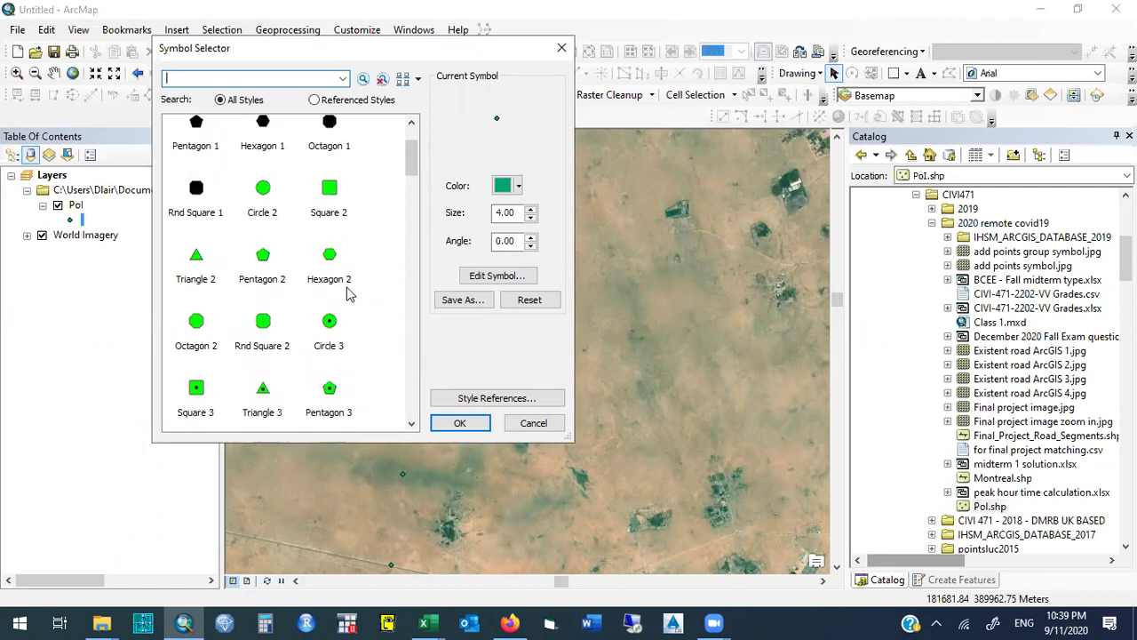
left_click(329, 322)
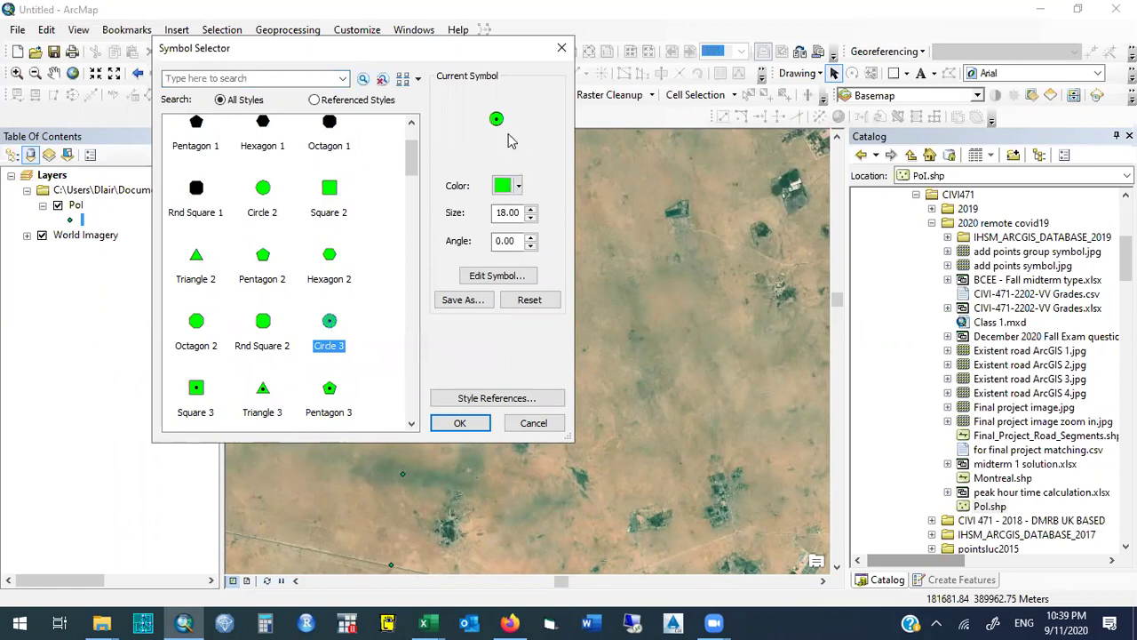
left_click(519, 187)
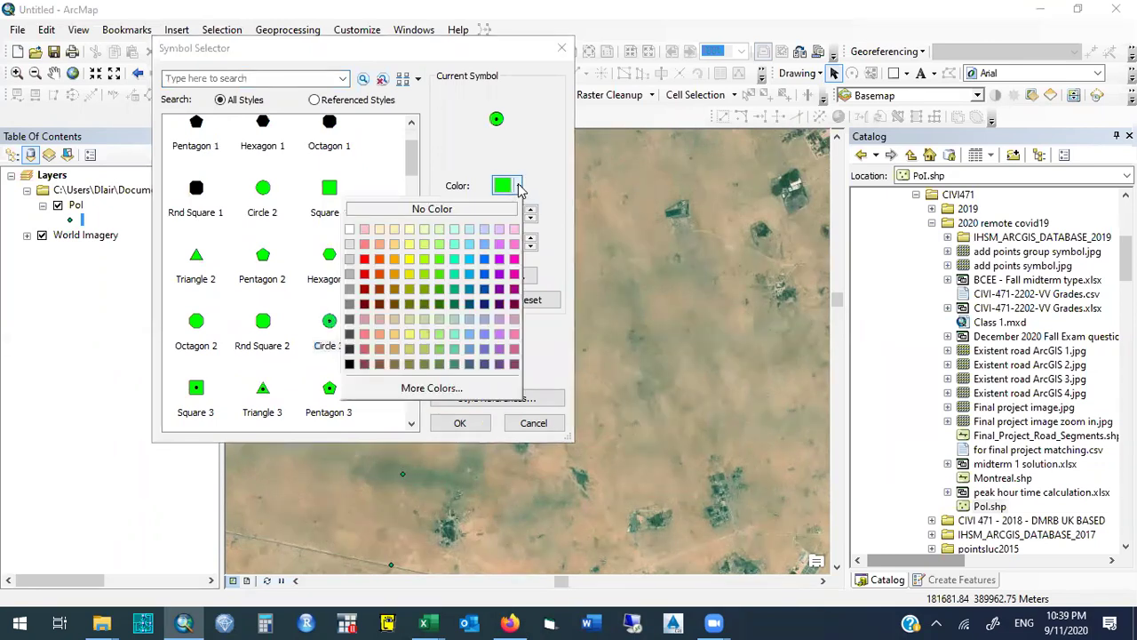
left_click(364, 261)
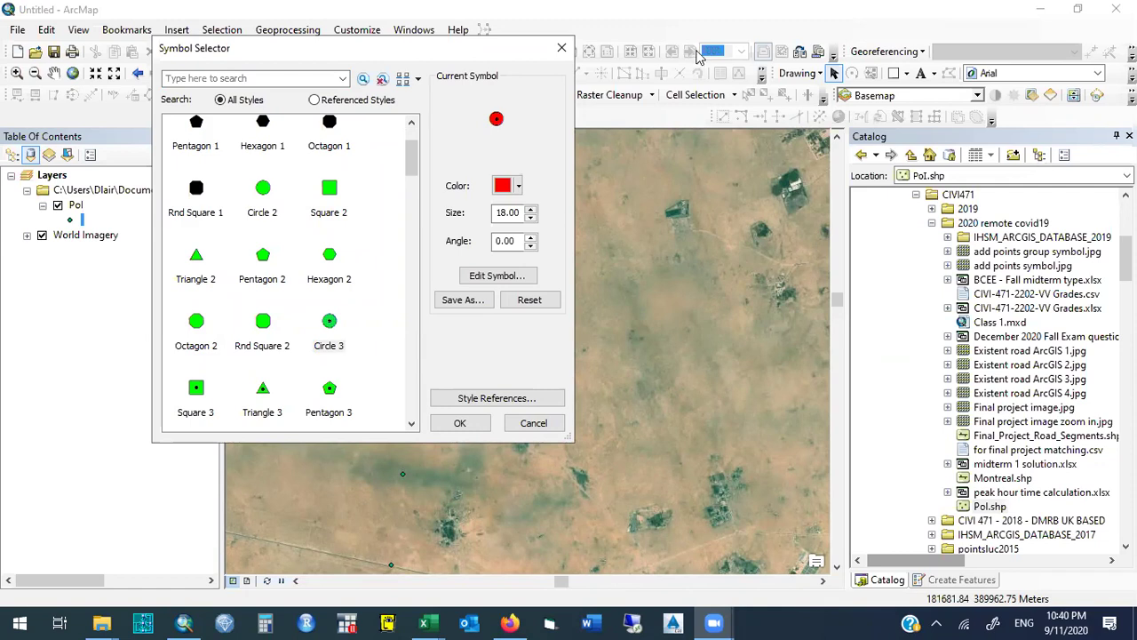
left_click(562, 48)
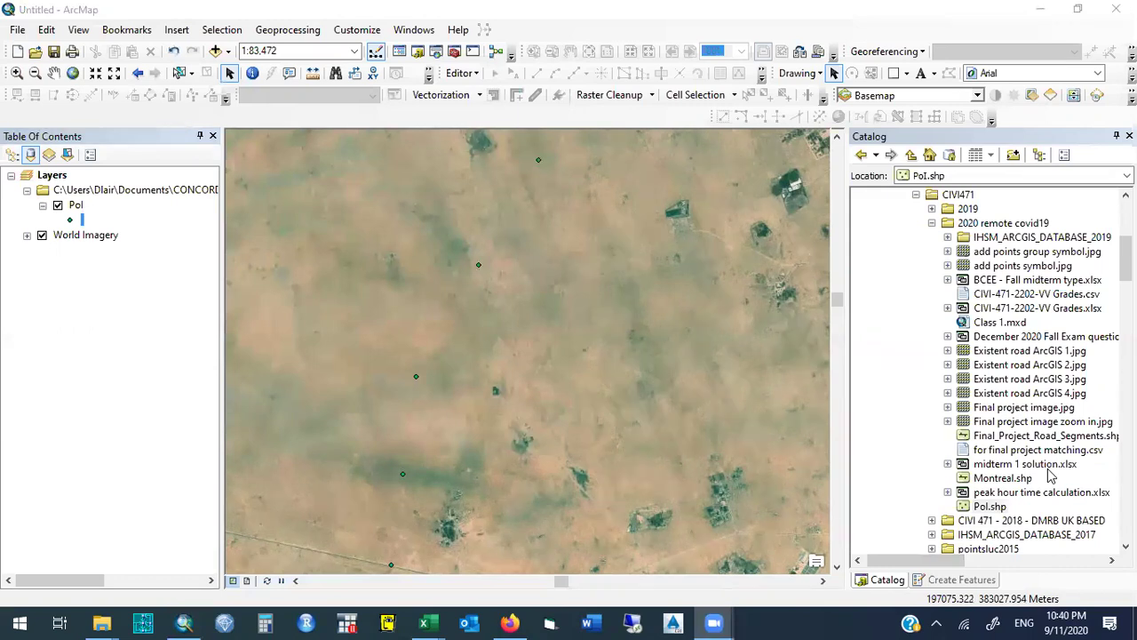
left_click(594, 264)
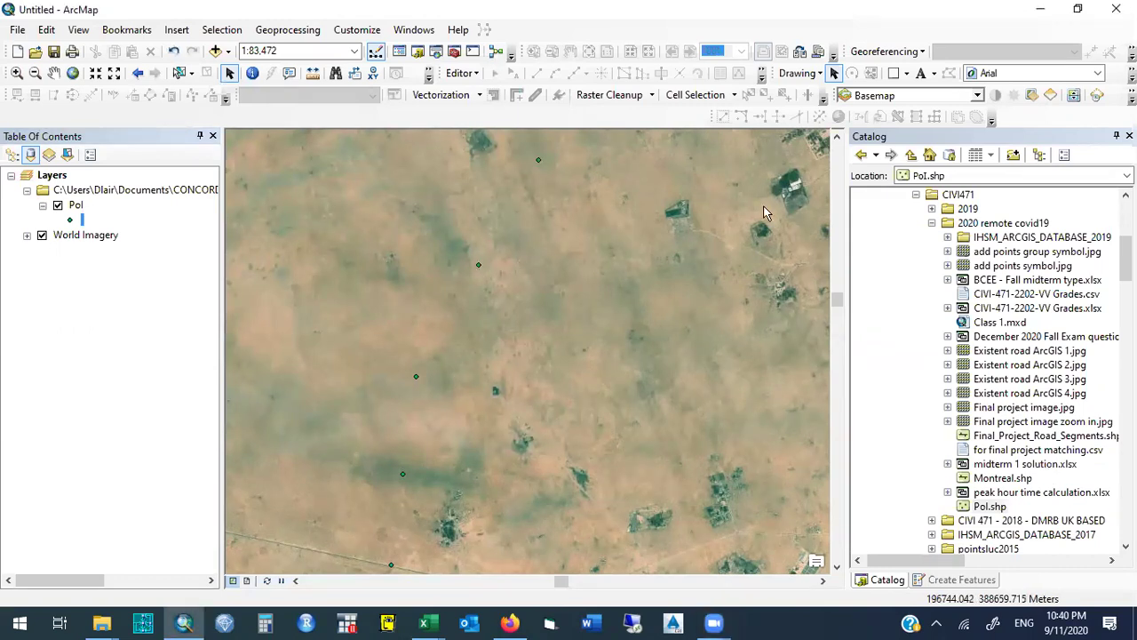
Change the Pol point symbol to a green Circle 3 marker at size 20.
left_click(71, 220)
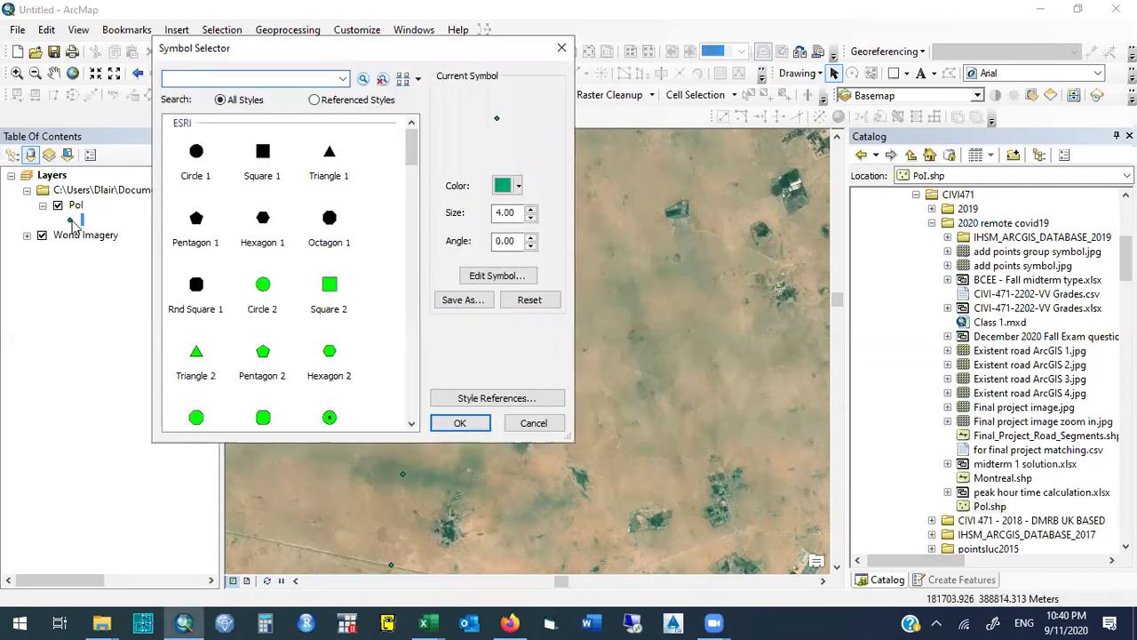
scroll(391, 178, "down", 3)
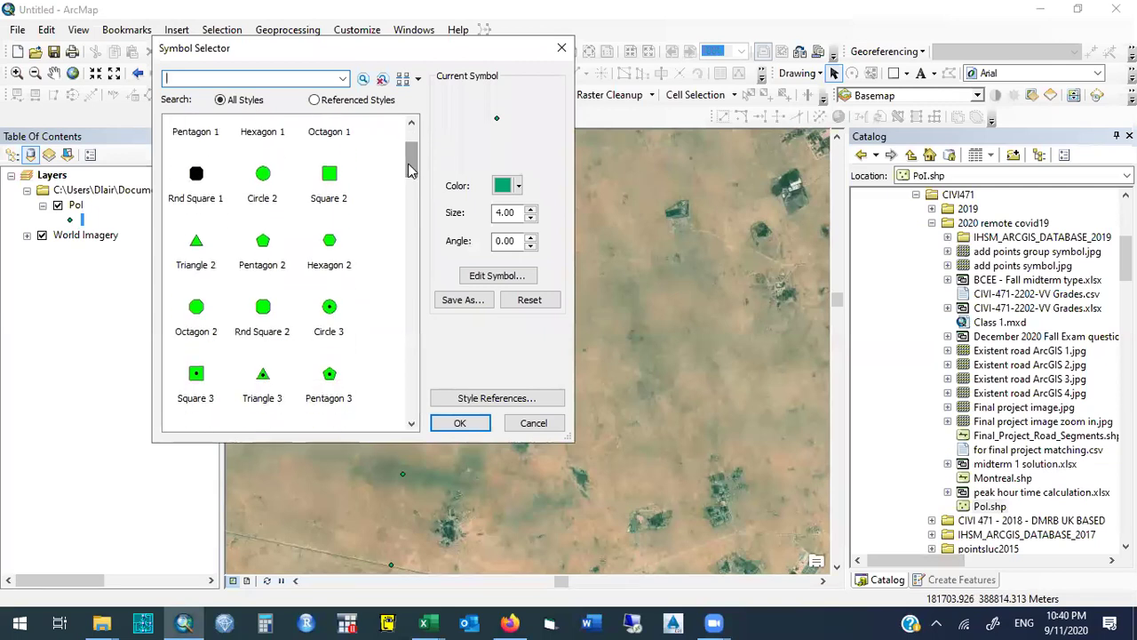
left_click(329, 306)
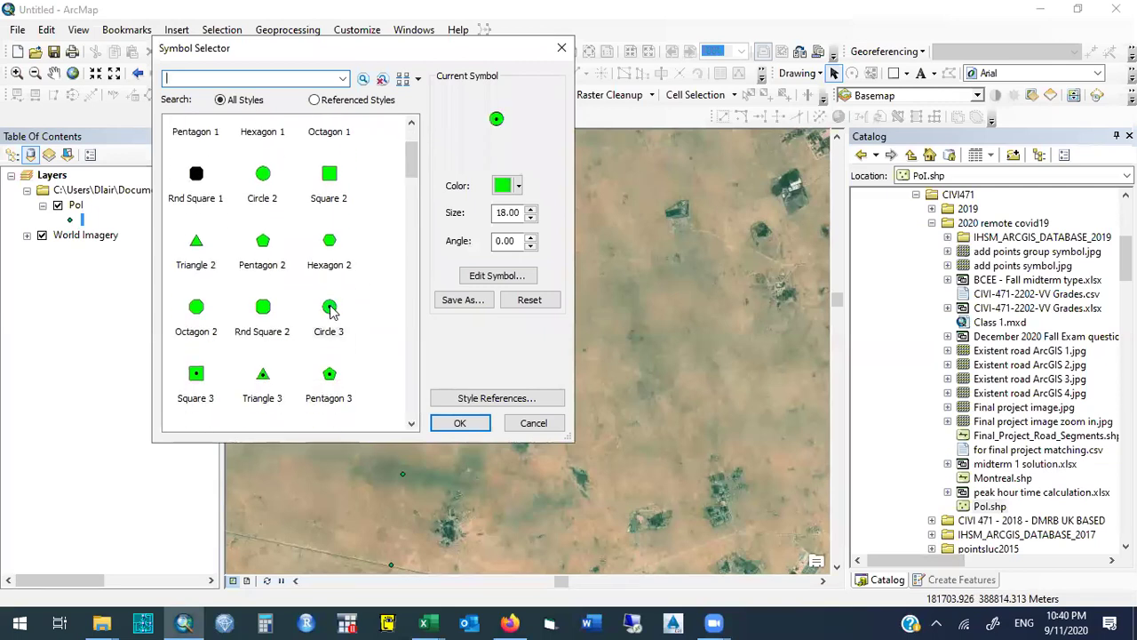
left_click(531, 209)
left_click(531, 210)
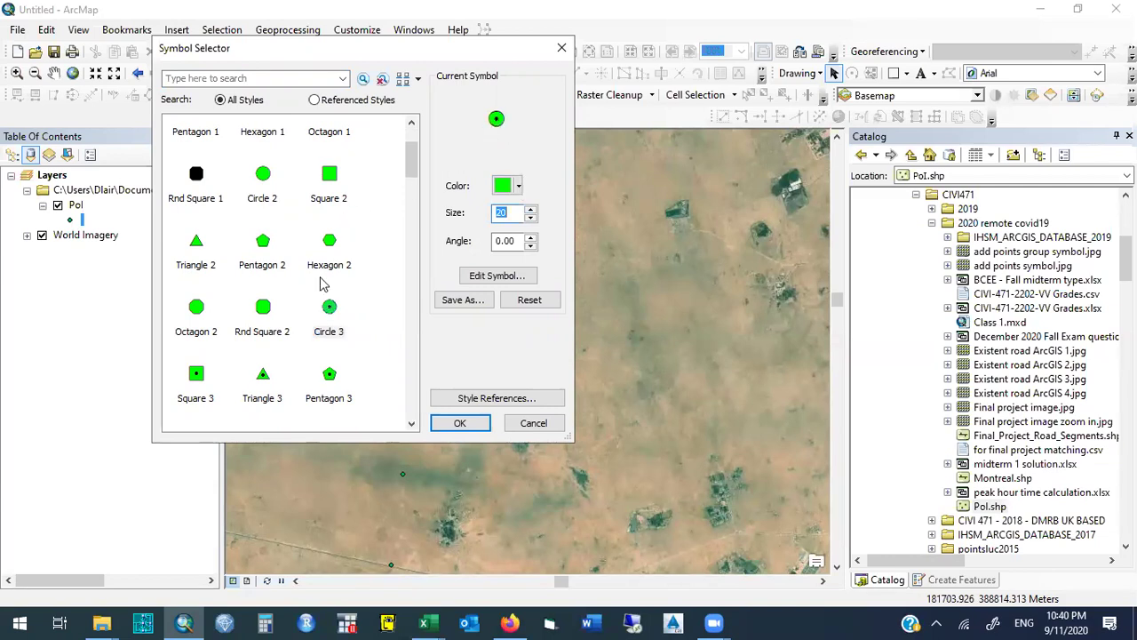
left_click(460, 422)
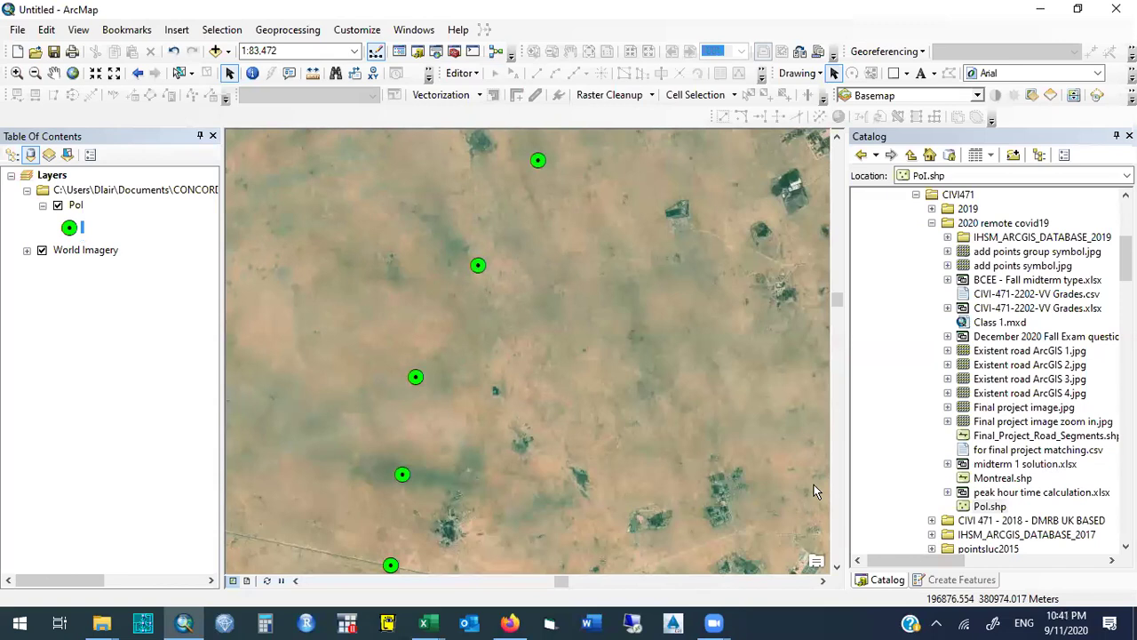
In the Pol workbook, adjust columns B and C to sensible widths for the coordinates.
mouse_move(424, 622)
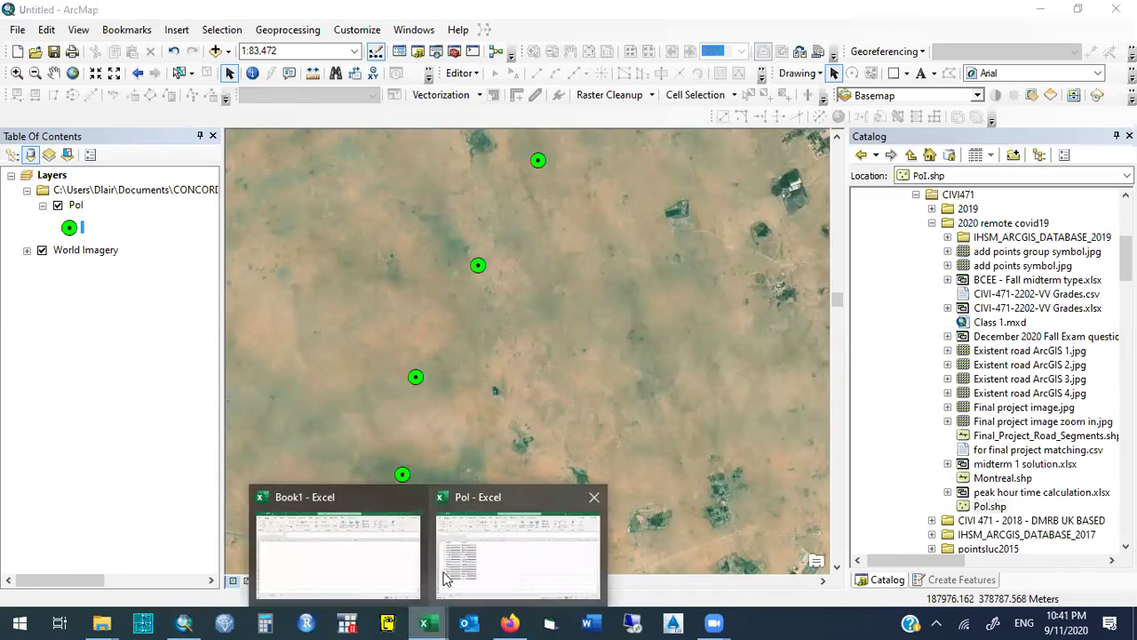
left_click(447, 579)
left_click_drag(170, 197, 133, 198)
left_click_drag(242, 198, 202, 197)
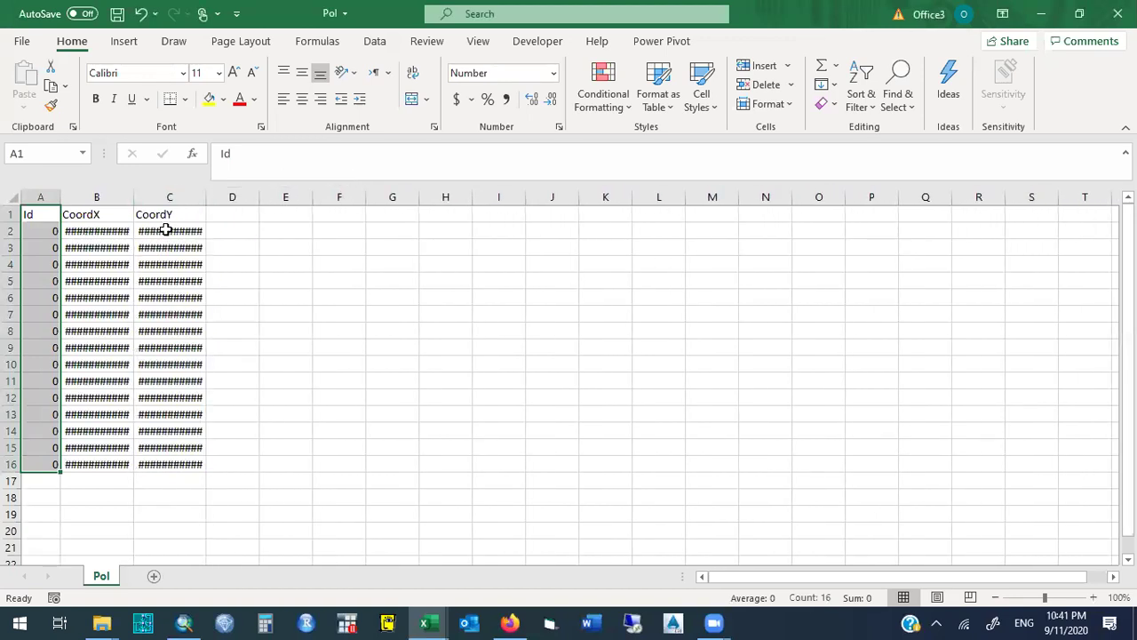
mouse_move(180, 232)
double_click(206, 190)
left_click_drag(134, 195, 555, 215)
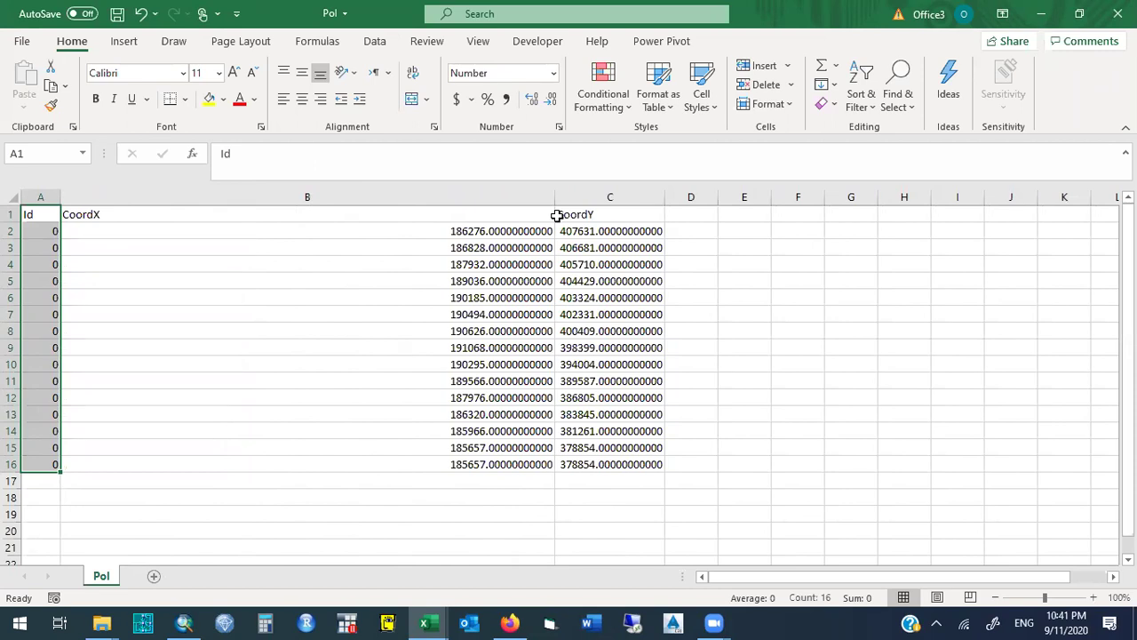
left_click_drag(555, 199, 229, 188)
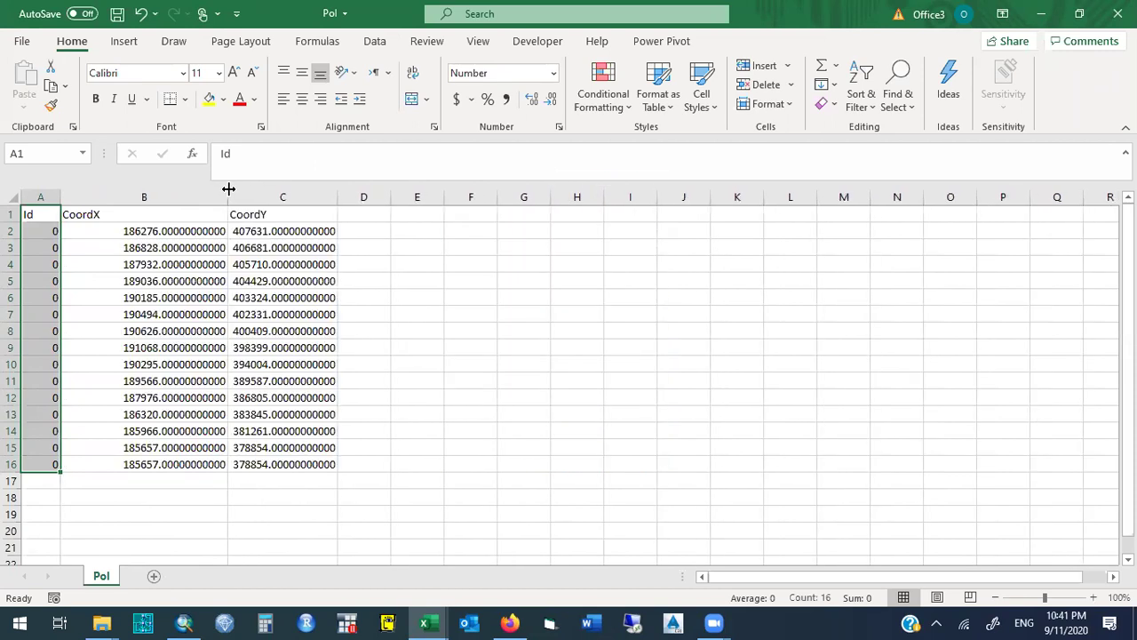
Format the coordinate range B2:C16 as numbers with 2 decimal places.
left_click_drag(158, 231, 307, 464)
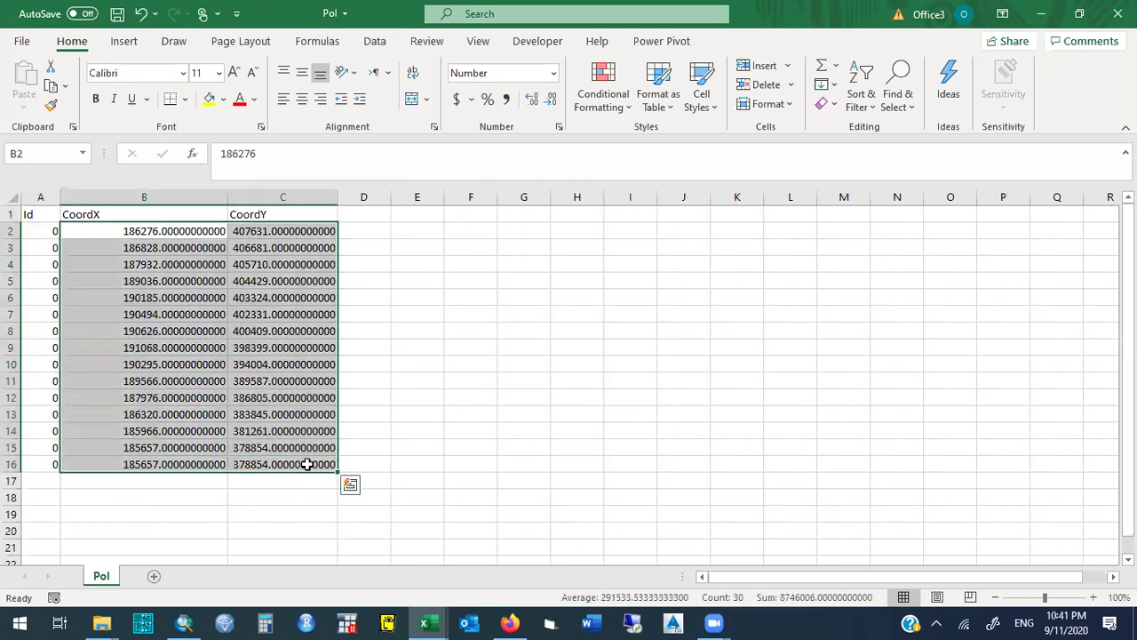
right_click(306, 464)
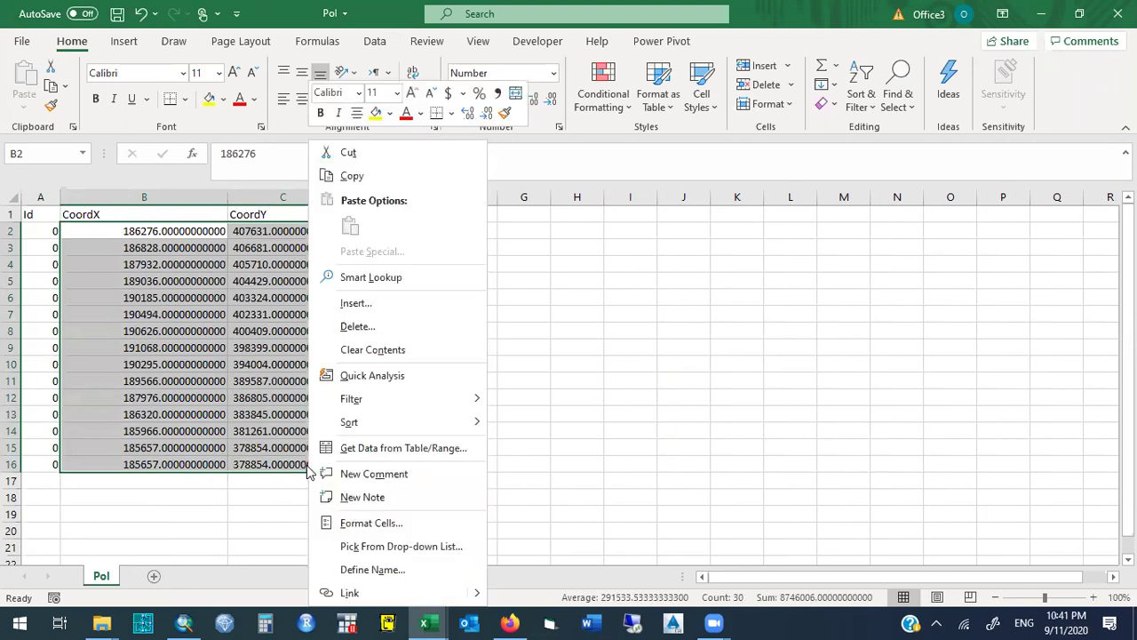
left_click(401, 524)
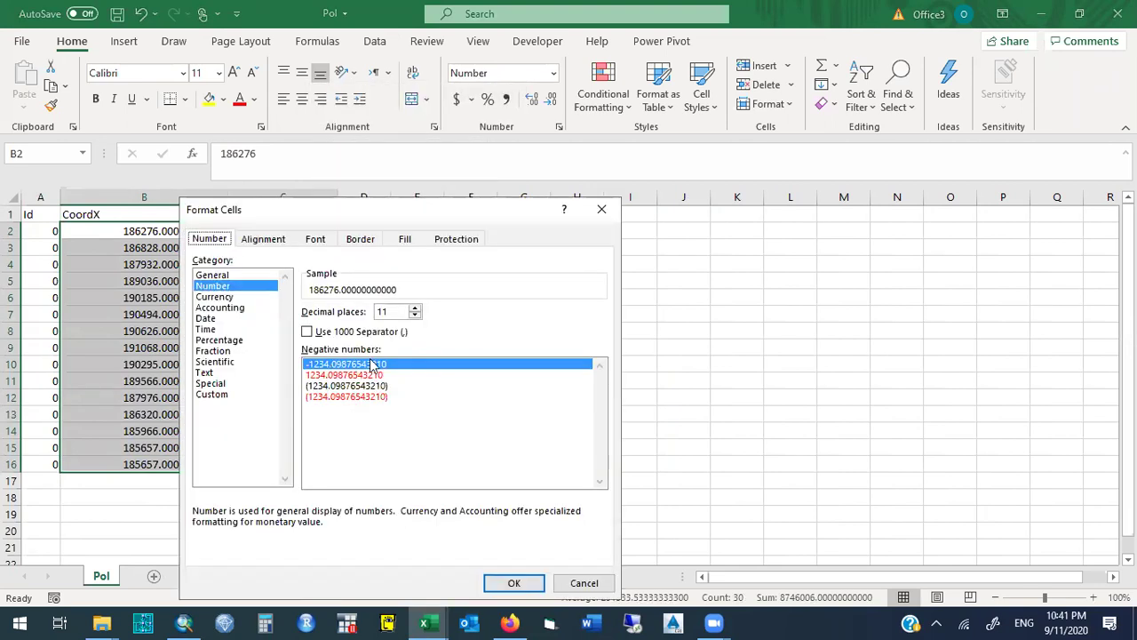
left_click_drag(558, 224, 782, 233)
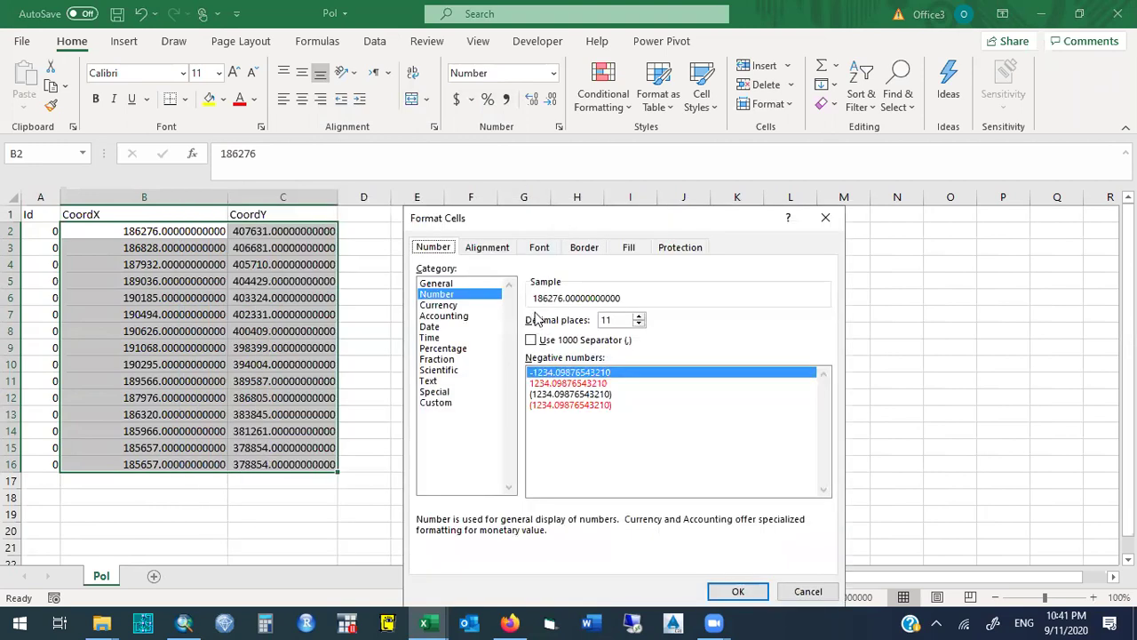
left_click_drag(620, 319, 553, 324)
type("2")
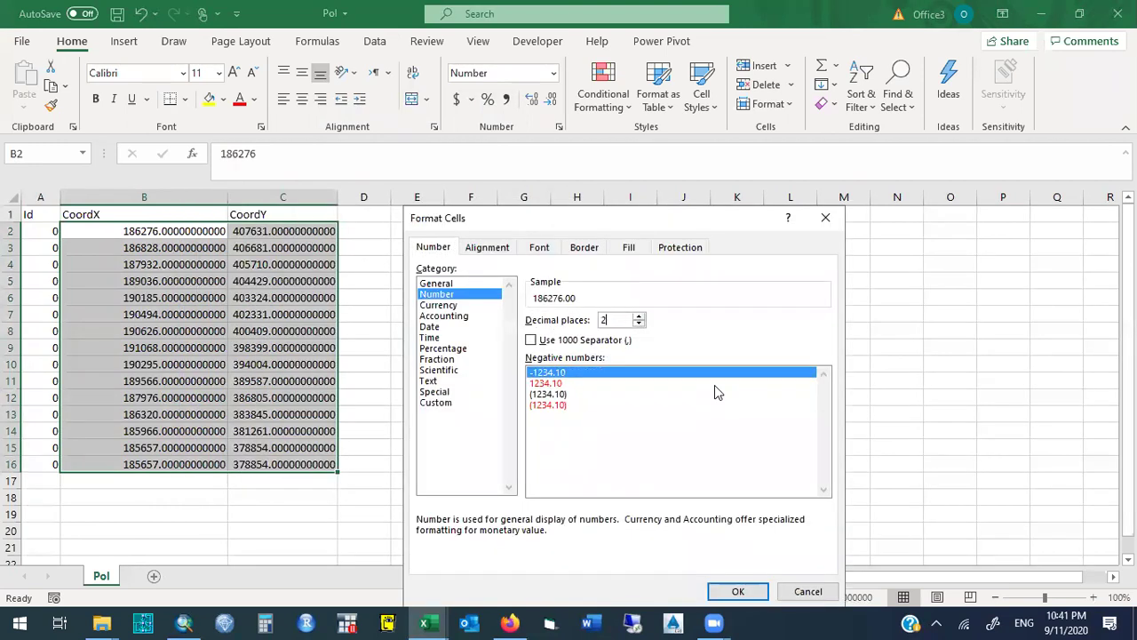
left_click(737, 590)
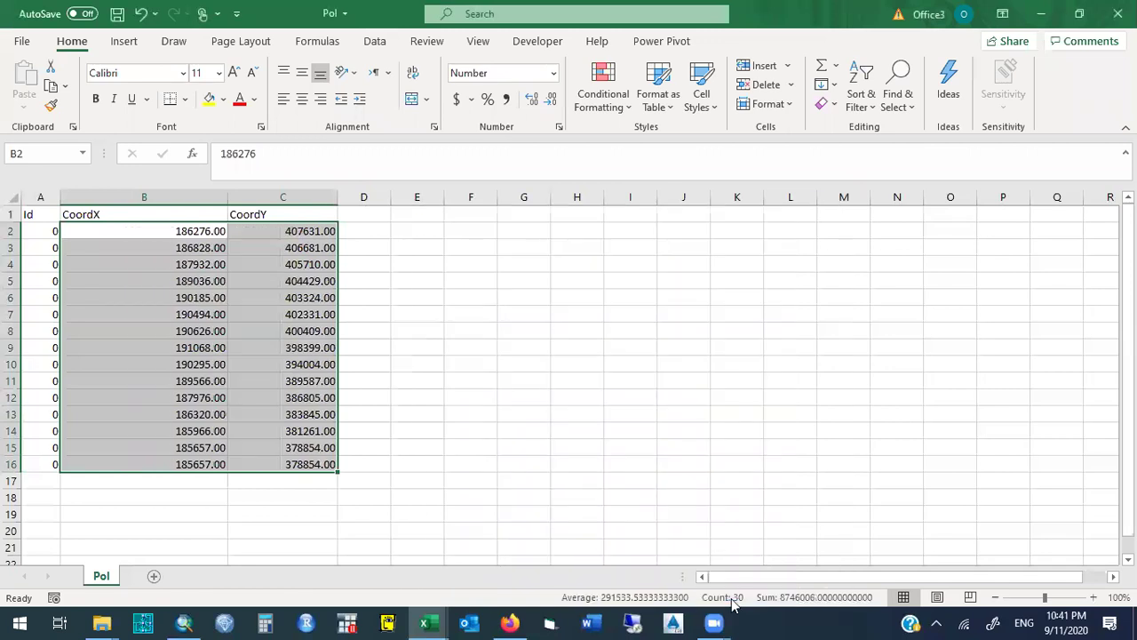
Center the coordinate values, autofit columns B and C, and minimize Excel.
left_click(302, 98)
double_click(223, 193)
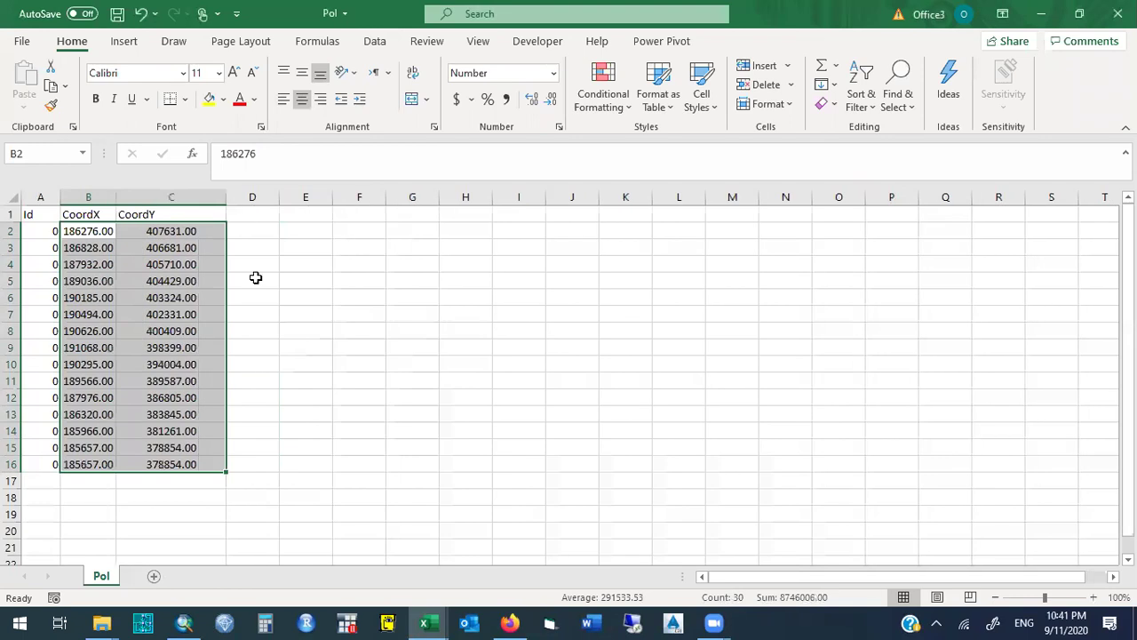
left_click(254, 295)
left_click(1041, 14)
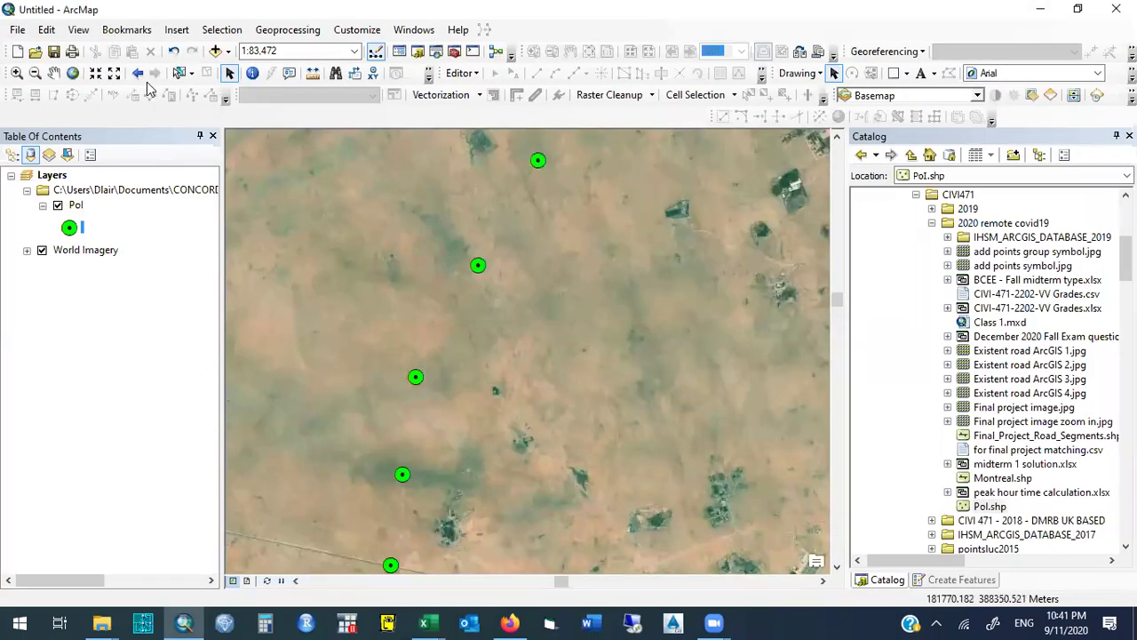
Zoom out and pan the map down so all Pol points are centred over the imagery.
left_click(35, 73)
left_click_drag(389, 261, 544, 374)
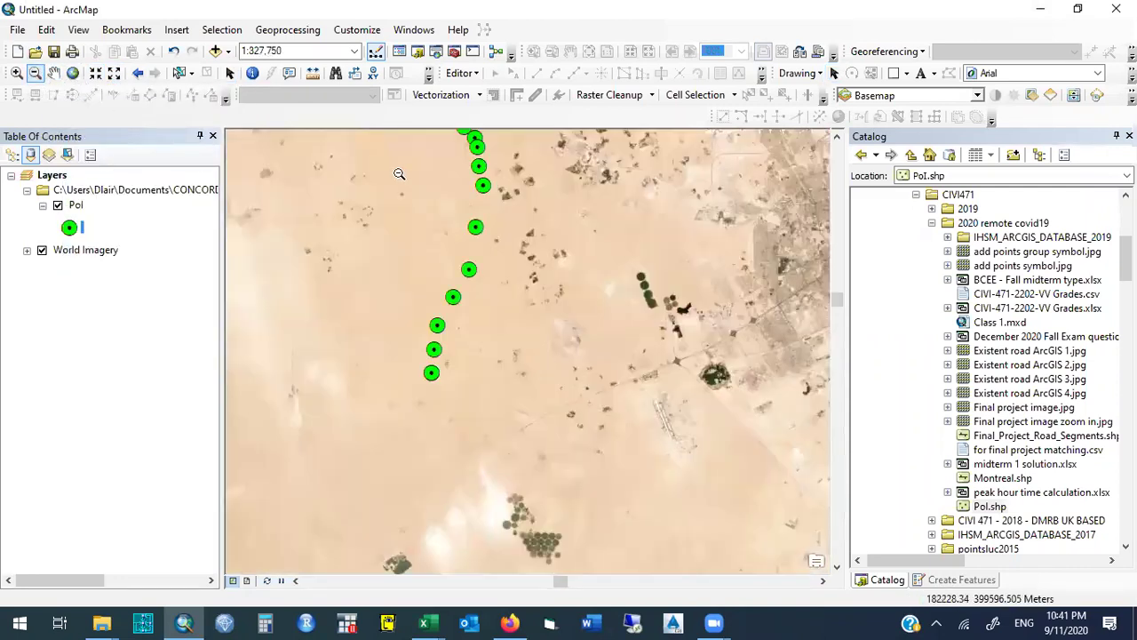
left_click(53, 76)
left_click_drag(395, 217, 403, 367)
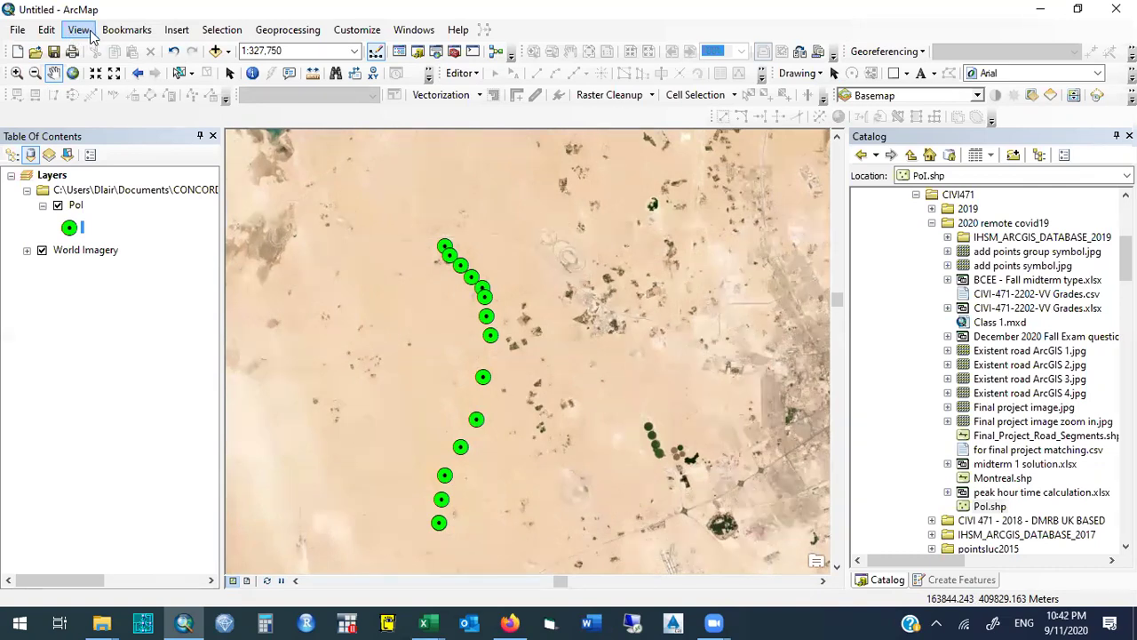
Bring up the View menu's list of view modes.
left_click(90, 34)
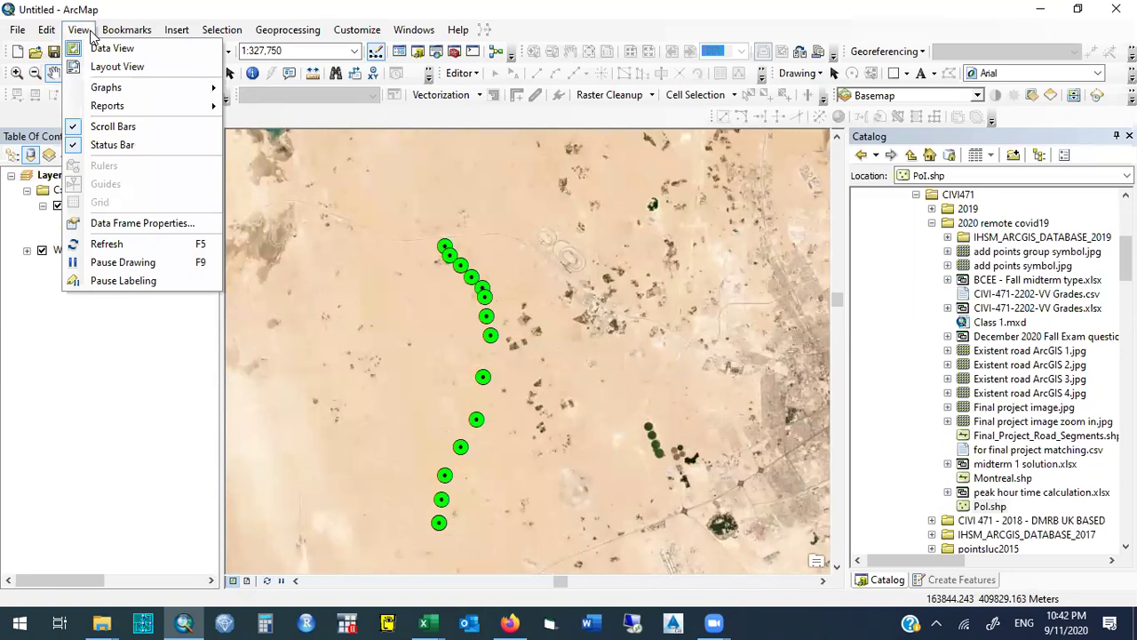
left_click(90, 33)
left_click(124, 29)
mouse_move(78, 29)
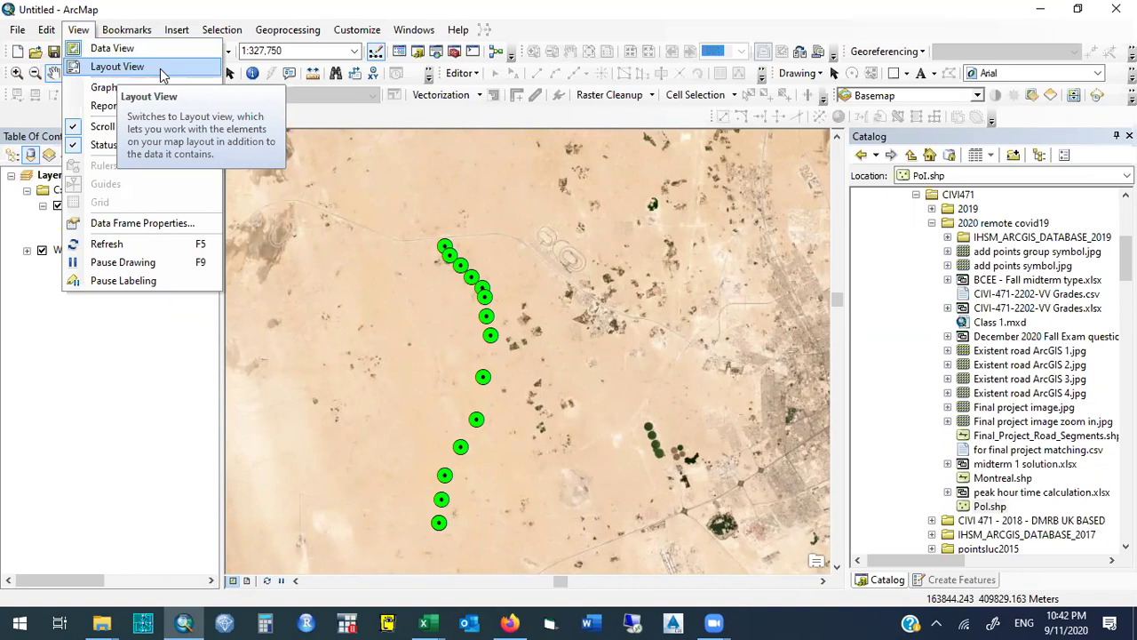
Switch to Layout View and pan the map so the Pol points lie along the frame's left side.
left_click(160, 68)
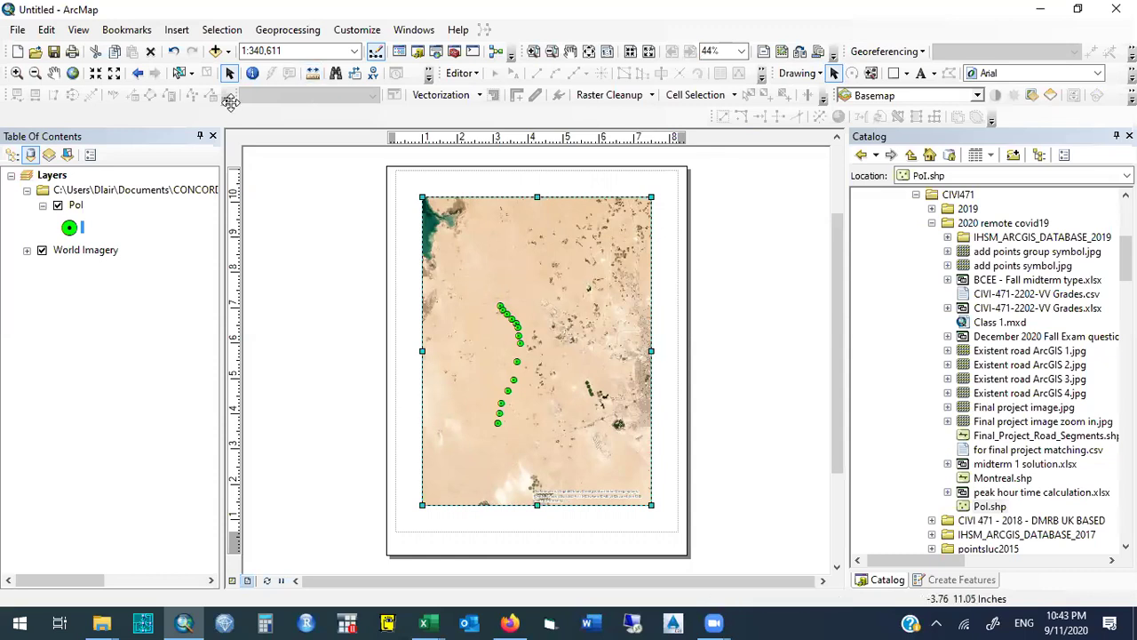
left_click(53, 73)
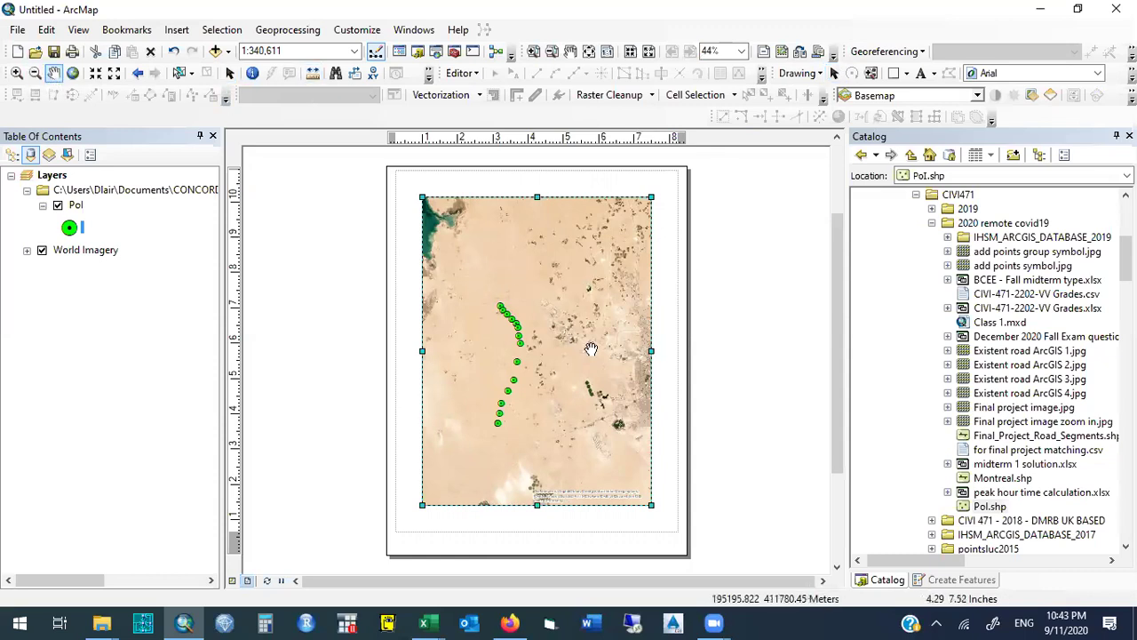
left_click_drag(608, 343, 550, 406)
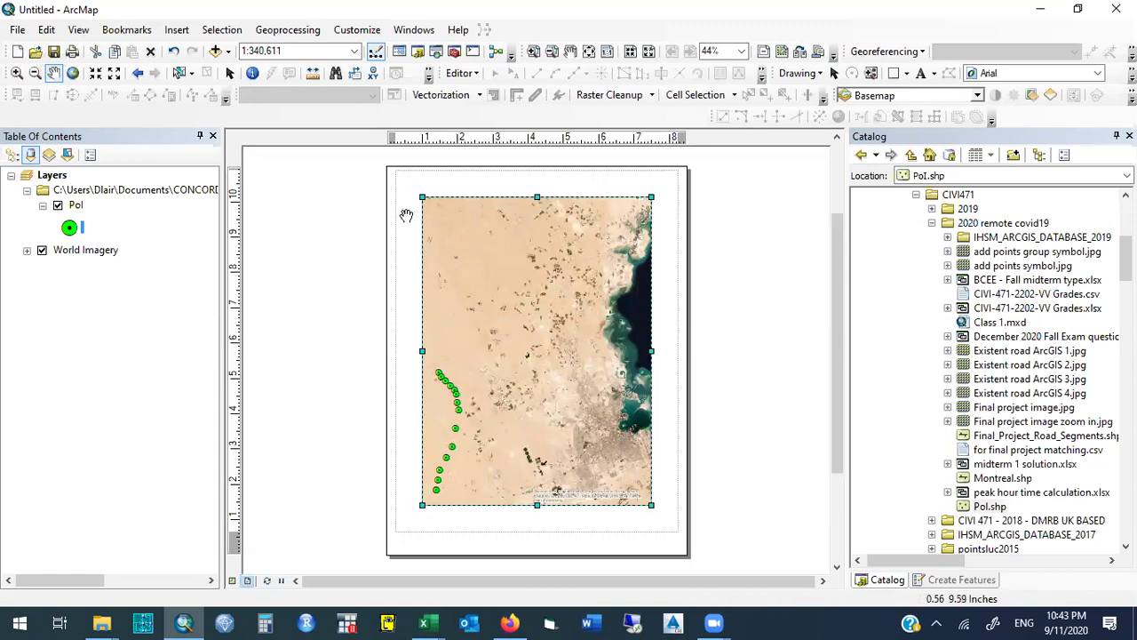
left_click(182, 35)
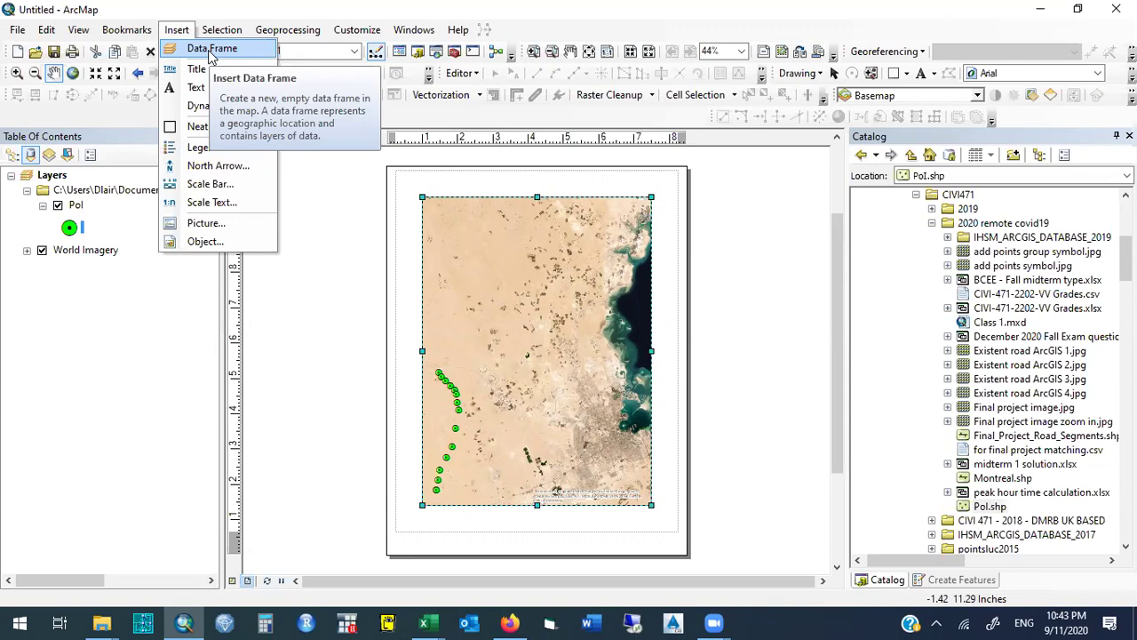
Insert a New Data Frame and move it to the page's top-right corner.
left_click(212, 51)
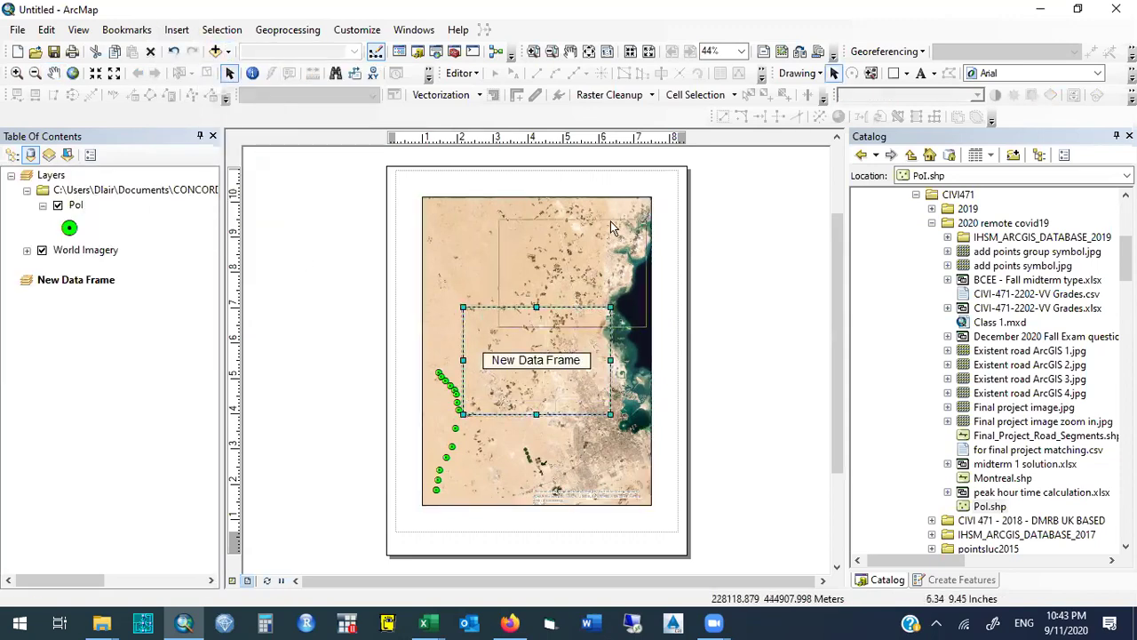
left_click_drag(614, 203, 612, 205)
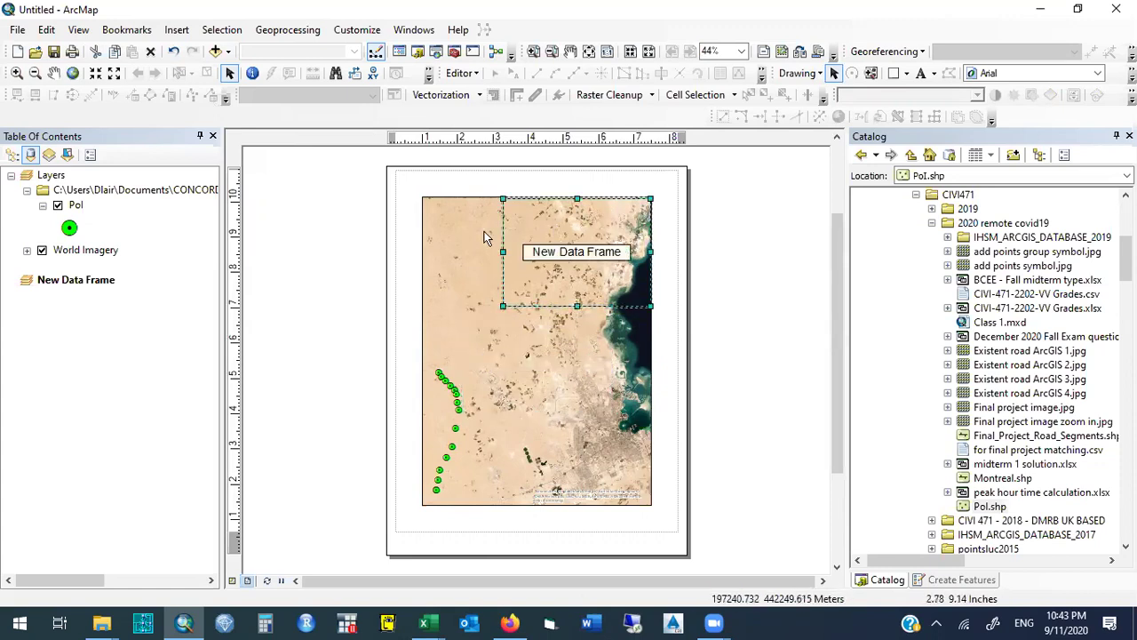
left_click(452, 242)
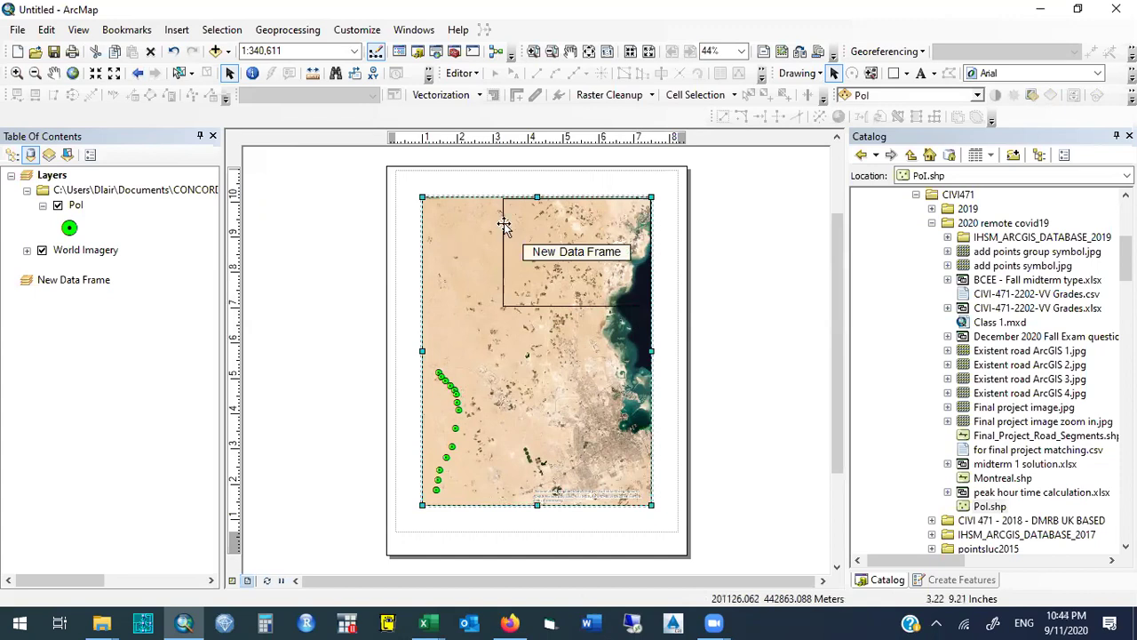
left_click(521, 210)
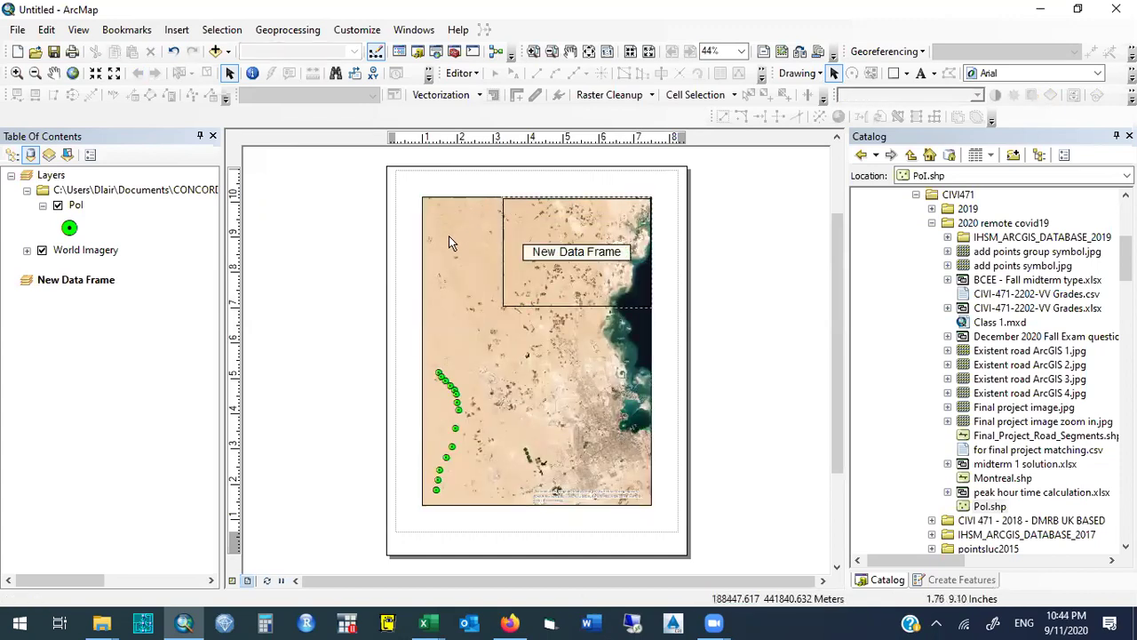
Stretch the Layers map frame back to full height, then reselect the New Data Frame.
left_click(457, 269)
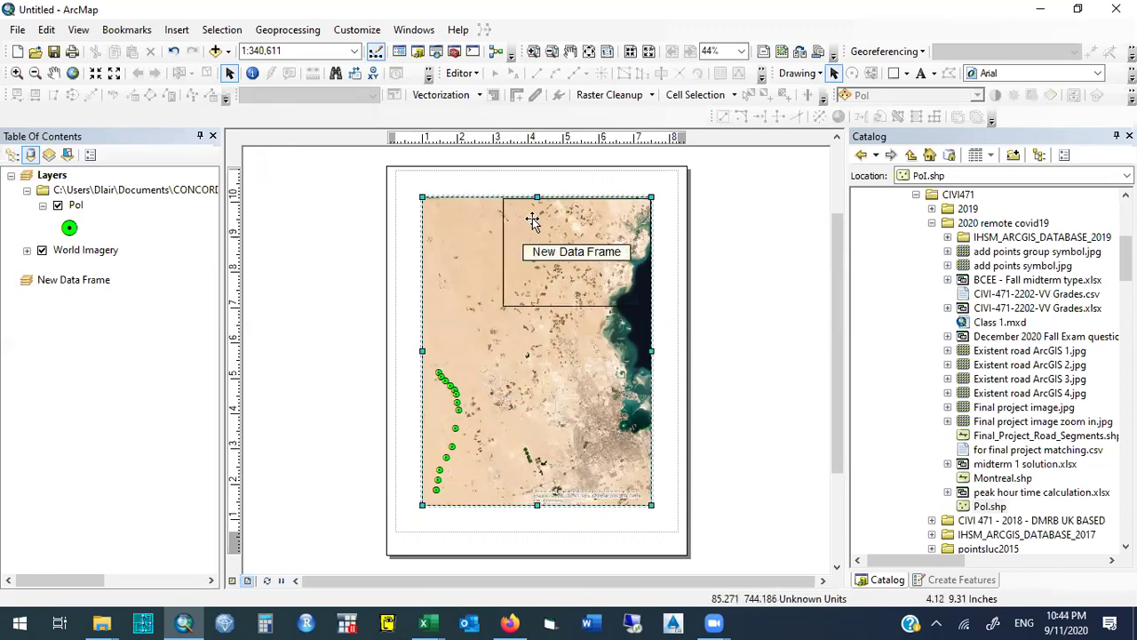
left_click_drag(536, 305, 534, 304)
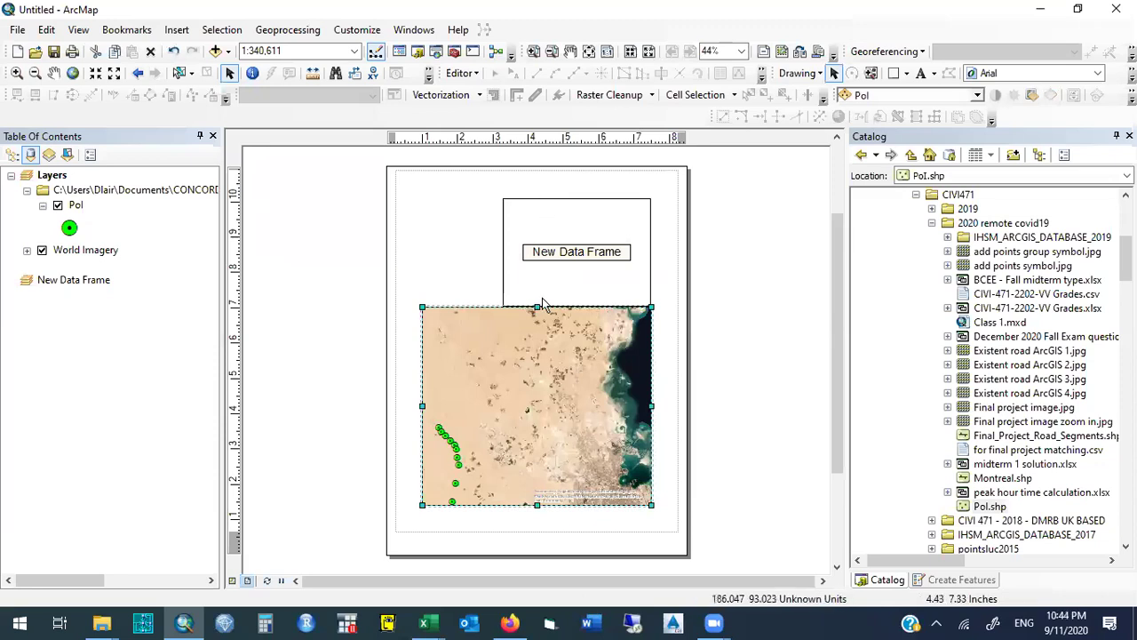
left_click_drag(537, 320, 537, 197)
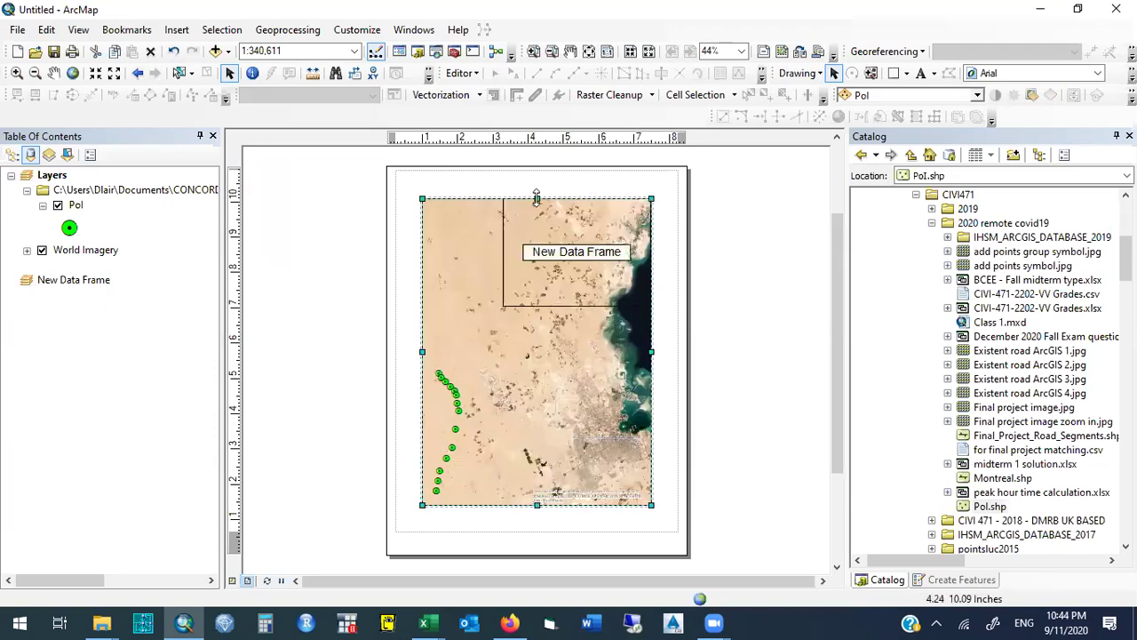
left_click(533, 221)
left_click(534, 221)
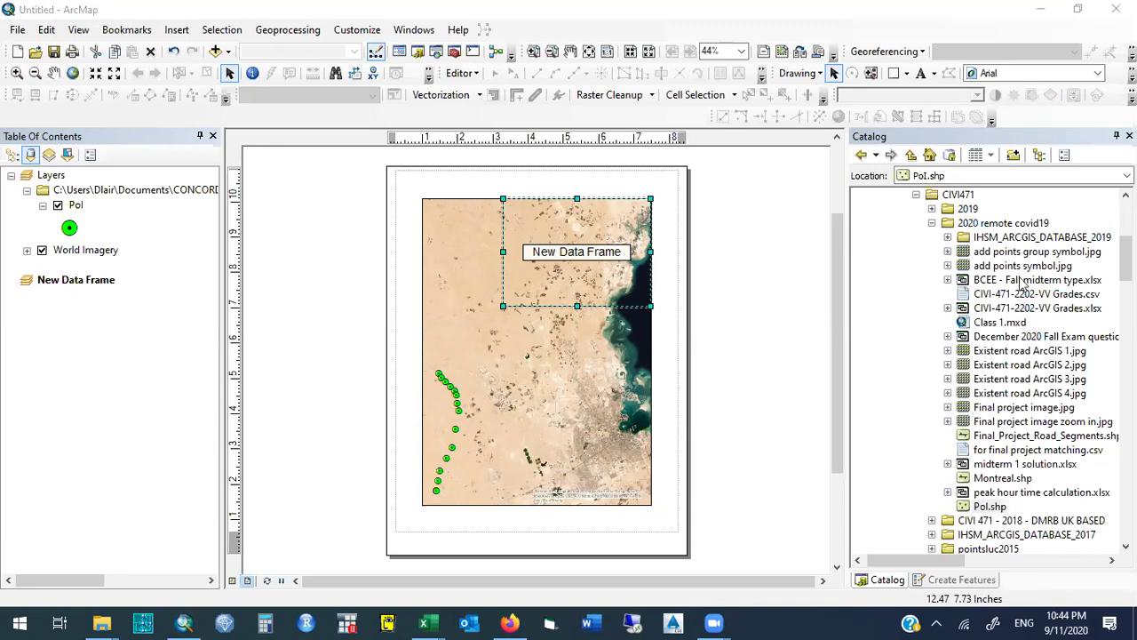
Add Pol.shp from the catalog into the New Data Frame and show the Select Features methods.
left_click_drag(986, 508, 77, 362)
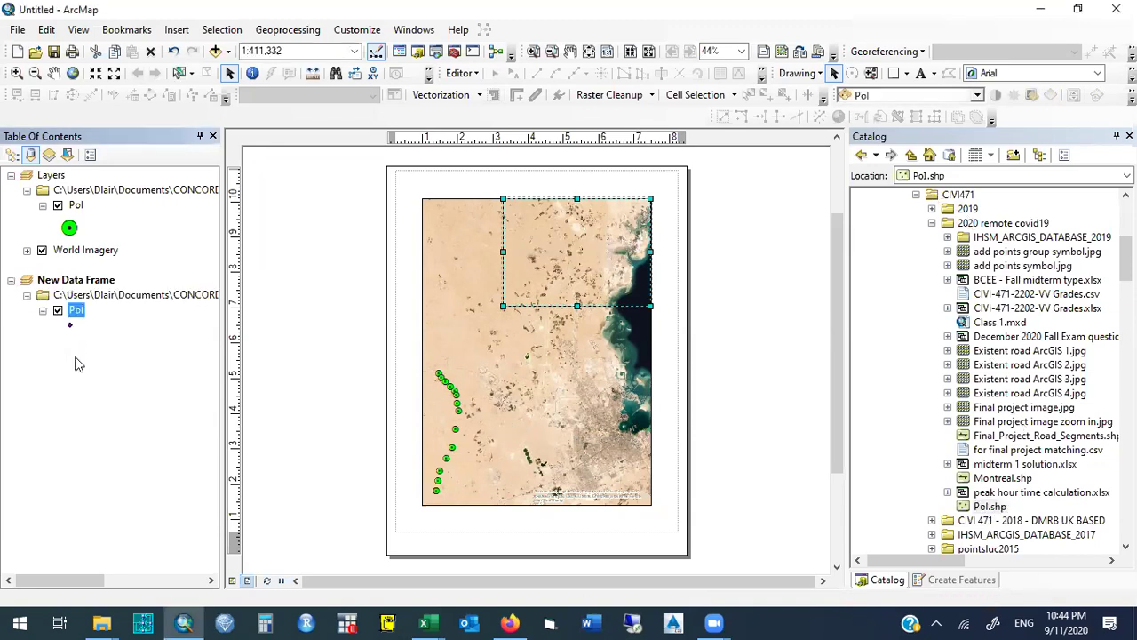
left_click(988, 508)
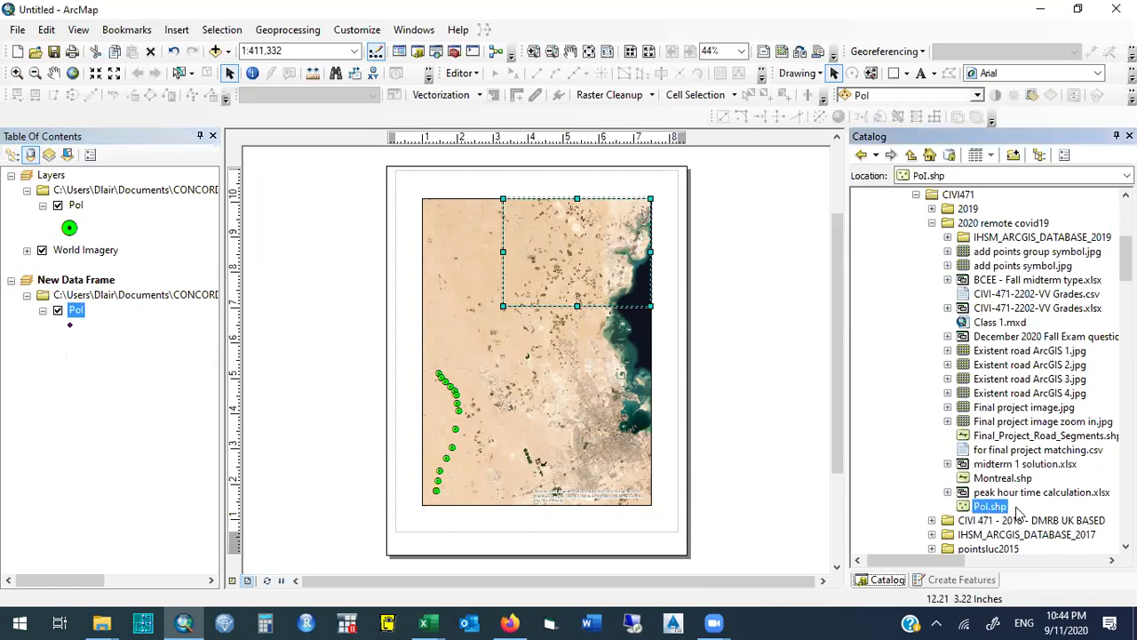
mouse_move(986, 508)
left_mouse_down()
mouse_move(169, 354)
mouse_move(129, 359)
mouse_move(997, 453)
mouse_move(1003, 533)
mouse_move(1004, 507)
left_mouse_up()
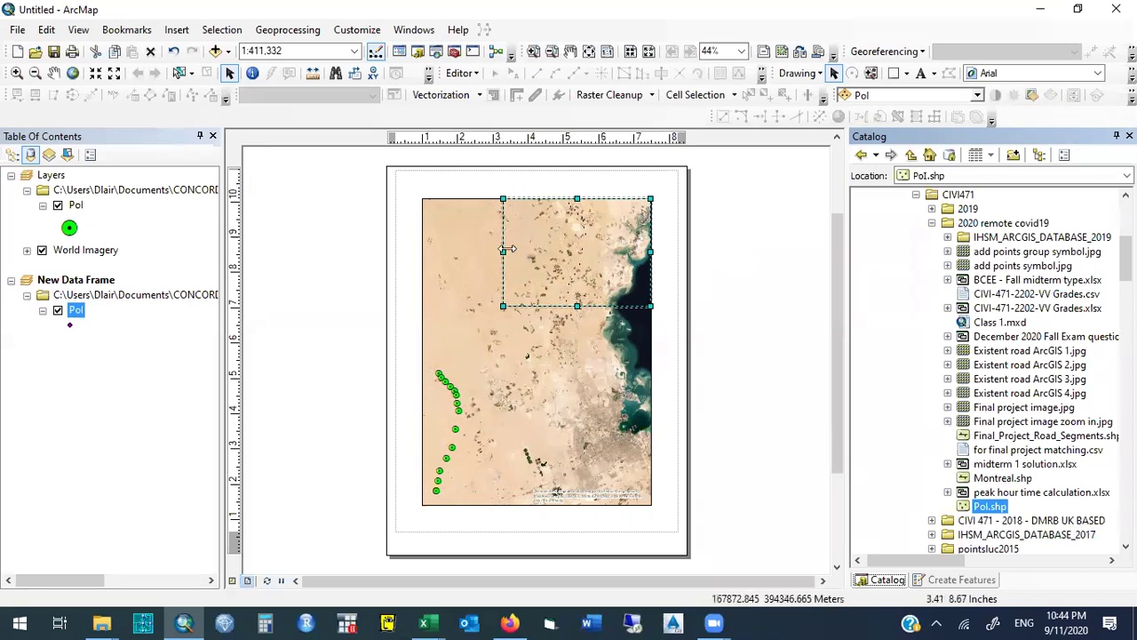
left_click(193, 77)
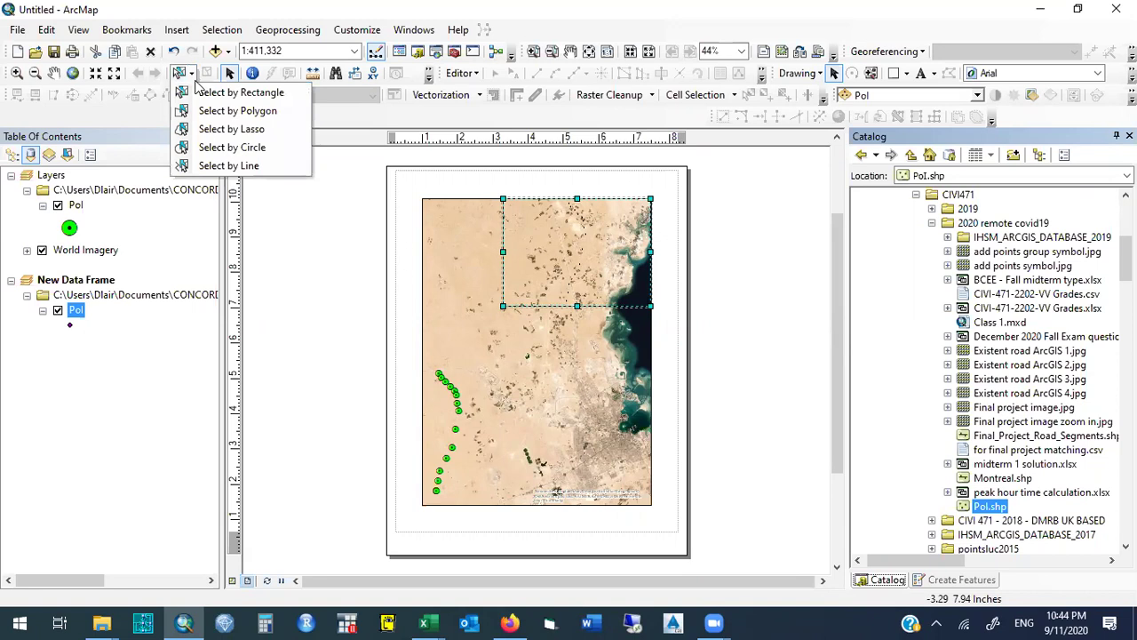
Choose Add Basemap from the Add Data dropdown.
left_click(228, 51)
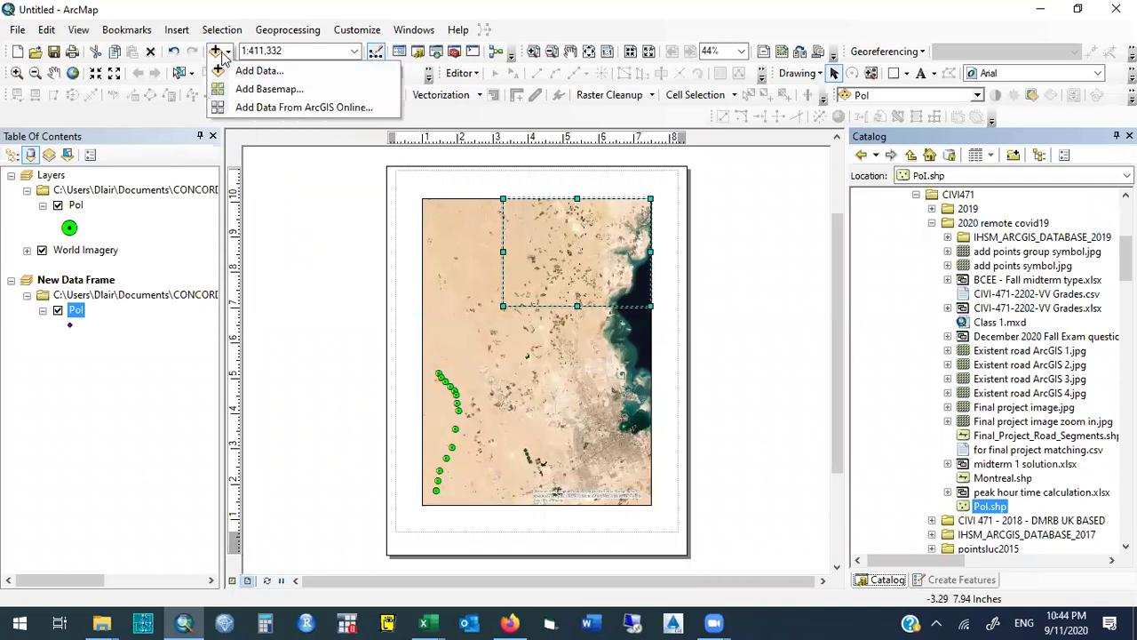
left_click(327, 91)
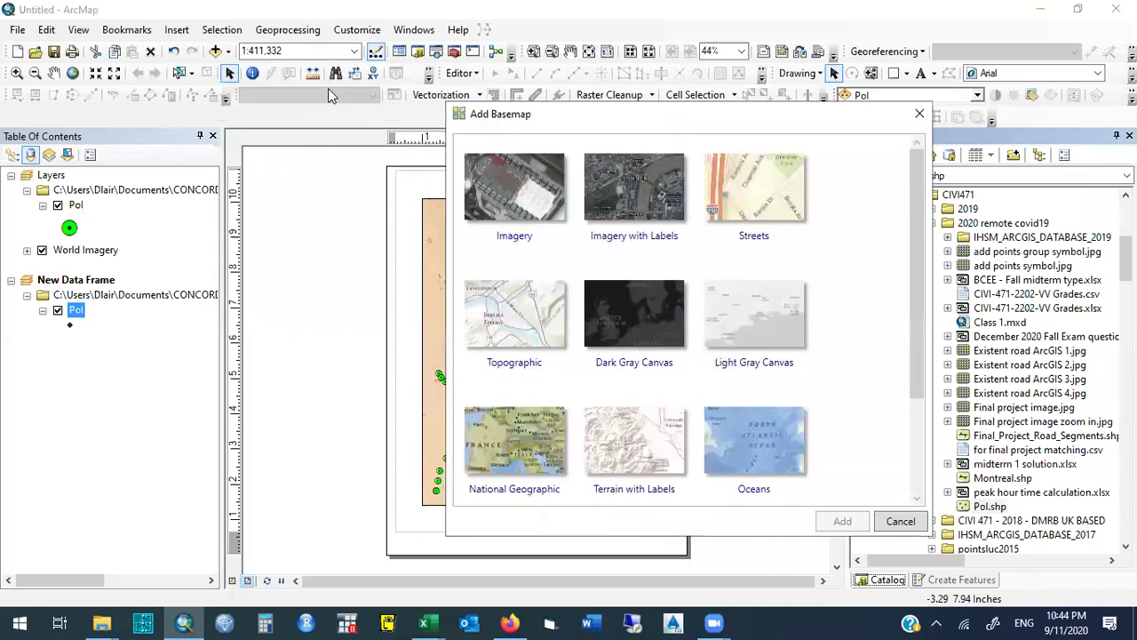
Pick Light Gray Canvas in the Add Basemap dialog and add it beneath the inset's Pol points.
left_click(756, 329)
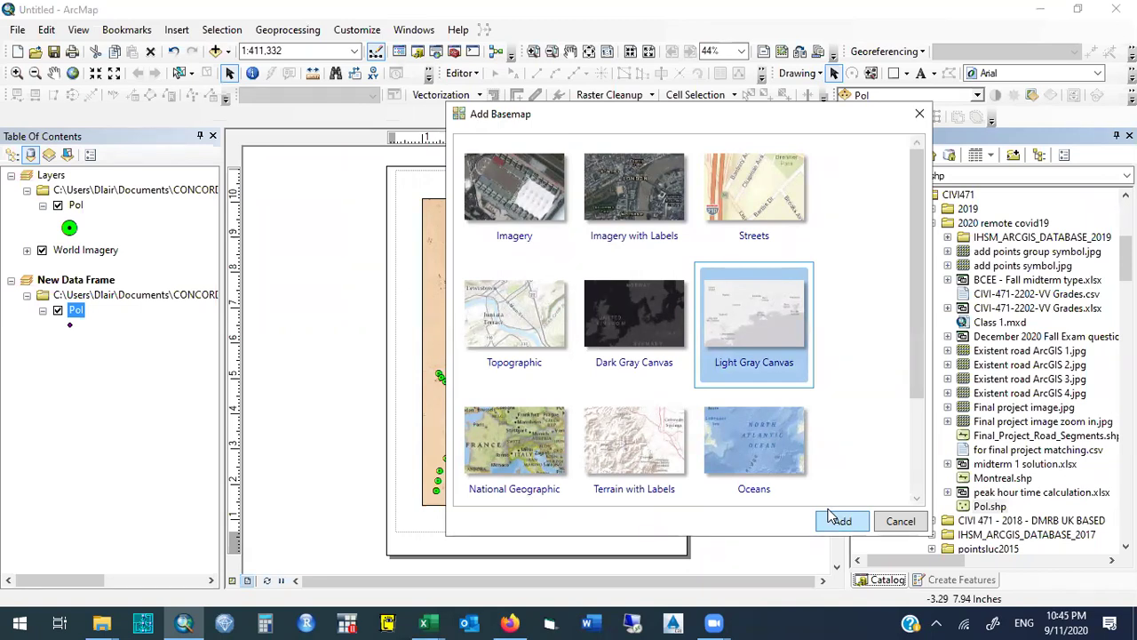
left_click(838, 520)
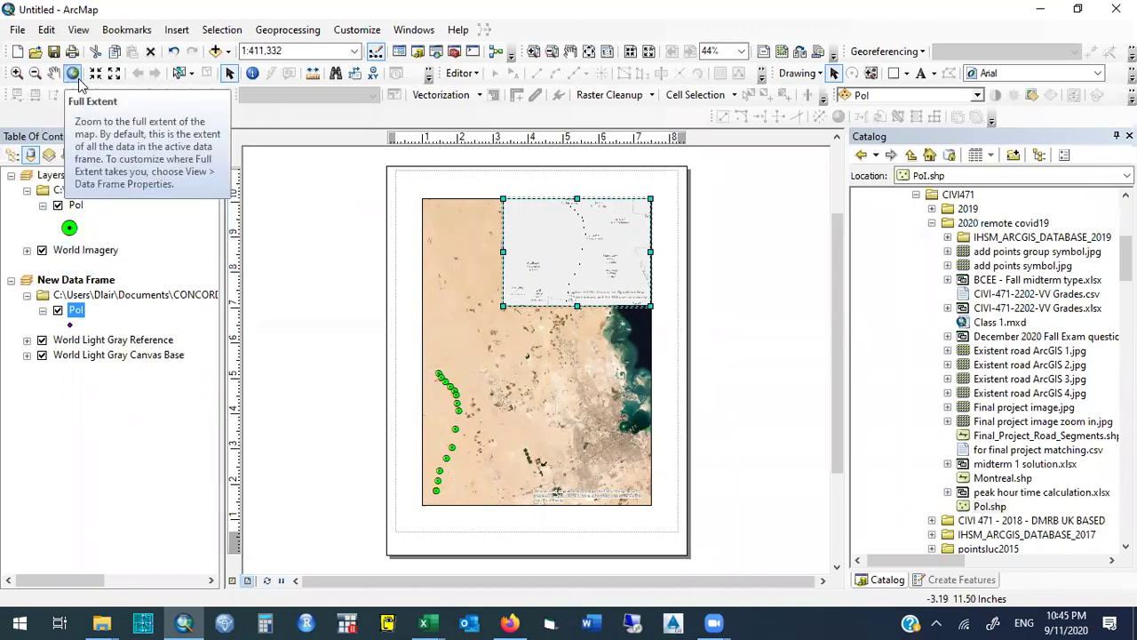
Zoom the inset from full extent down onto the Doha area around the Pol points.
left_click(79, 81)
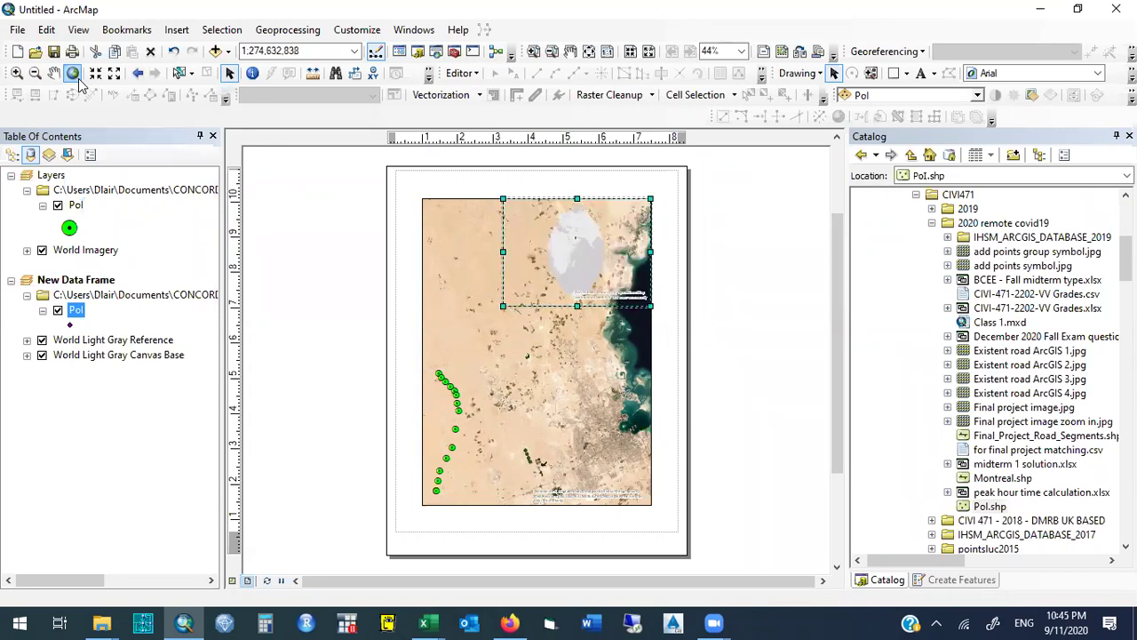
left_click(17, 73)
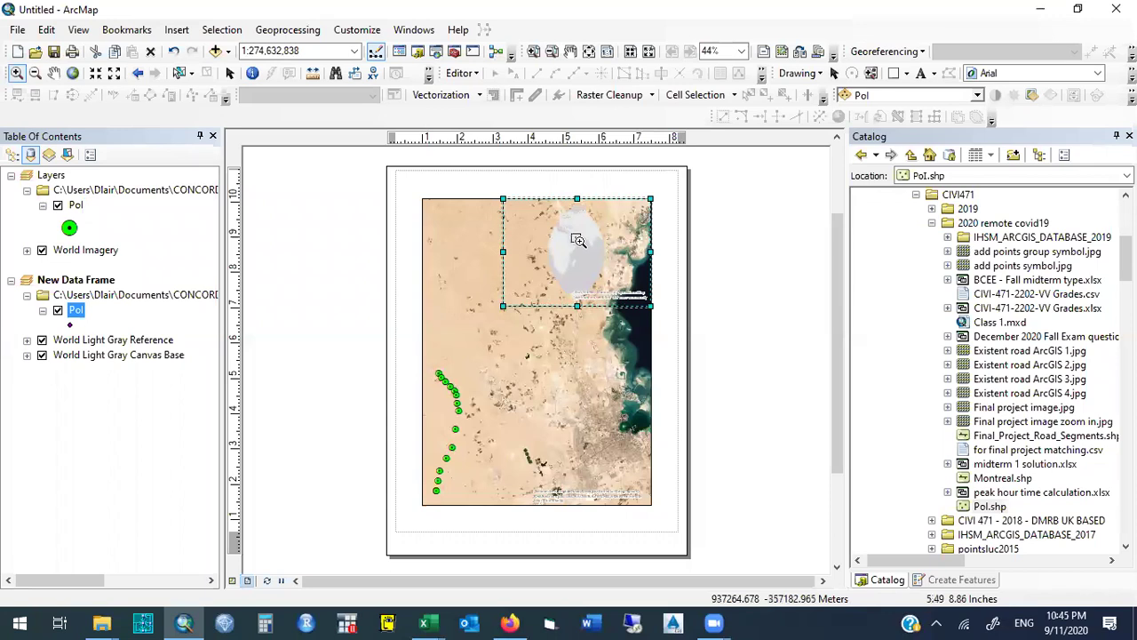
left_click(578, 240)
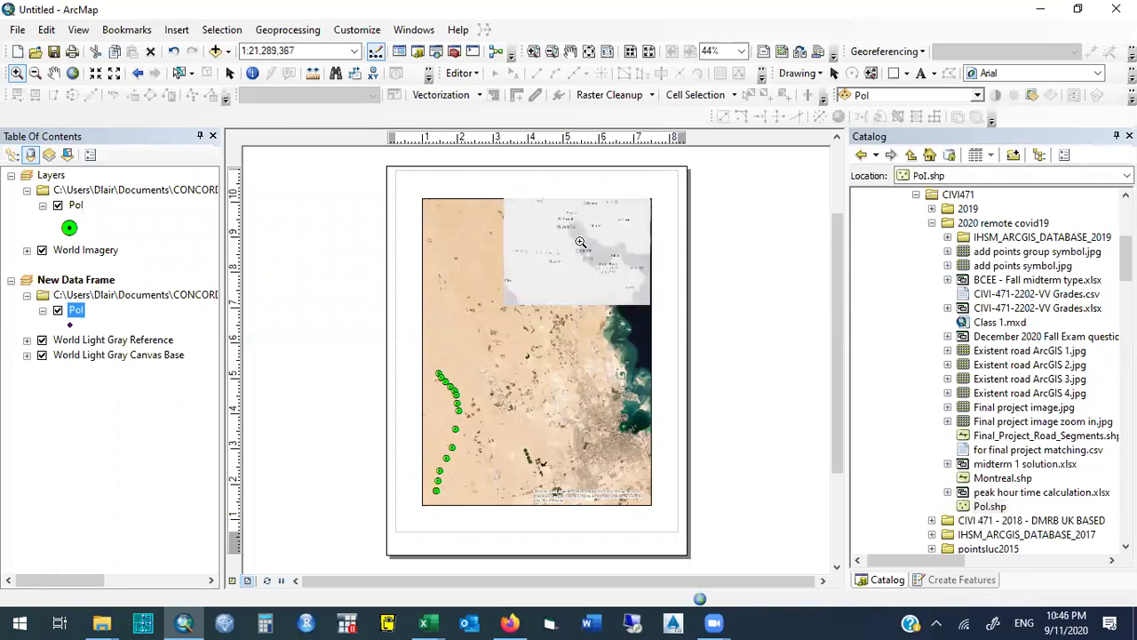
left_click(595, 262)
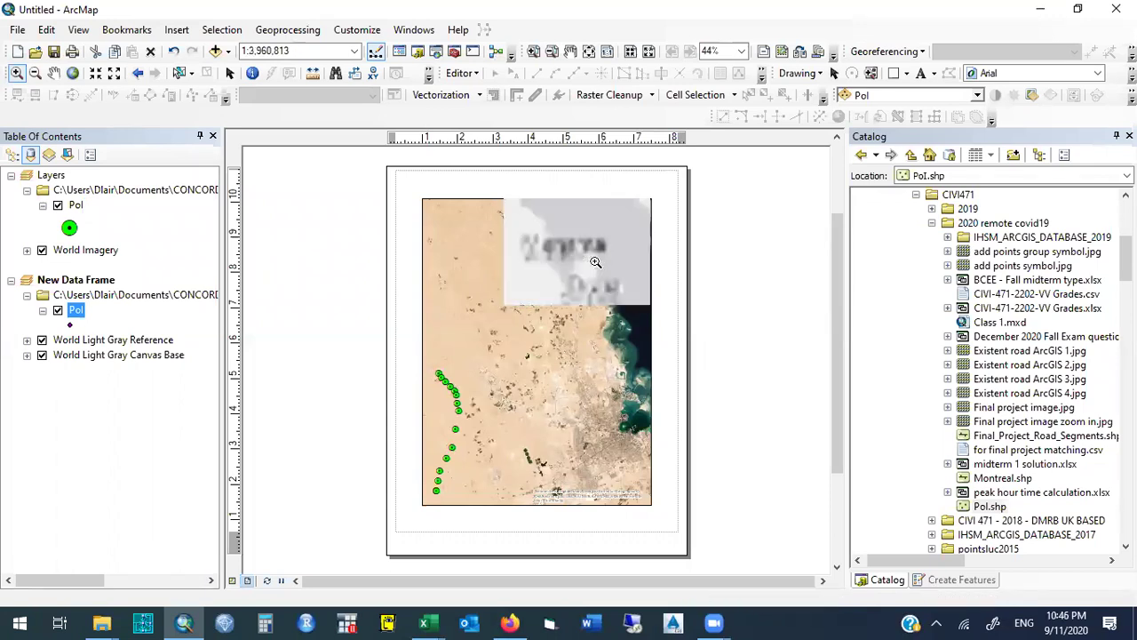
left_click_drag(611, 302, 567, 251)
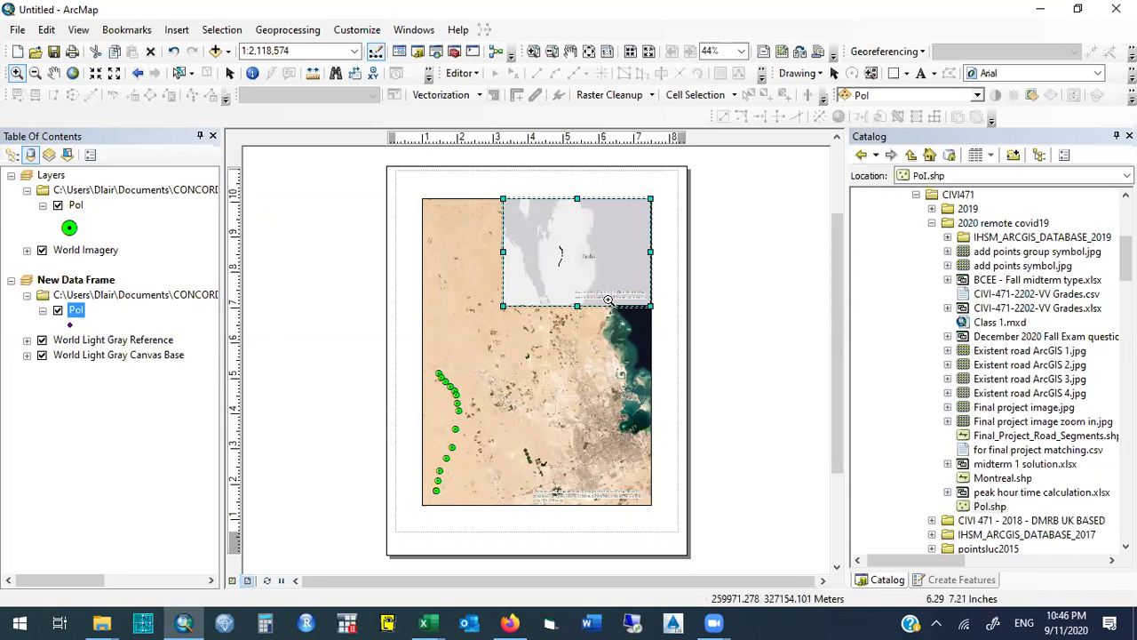
left_click_drag(610, 302, 536, 199)
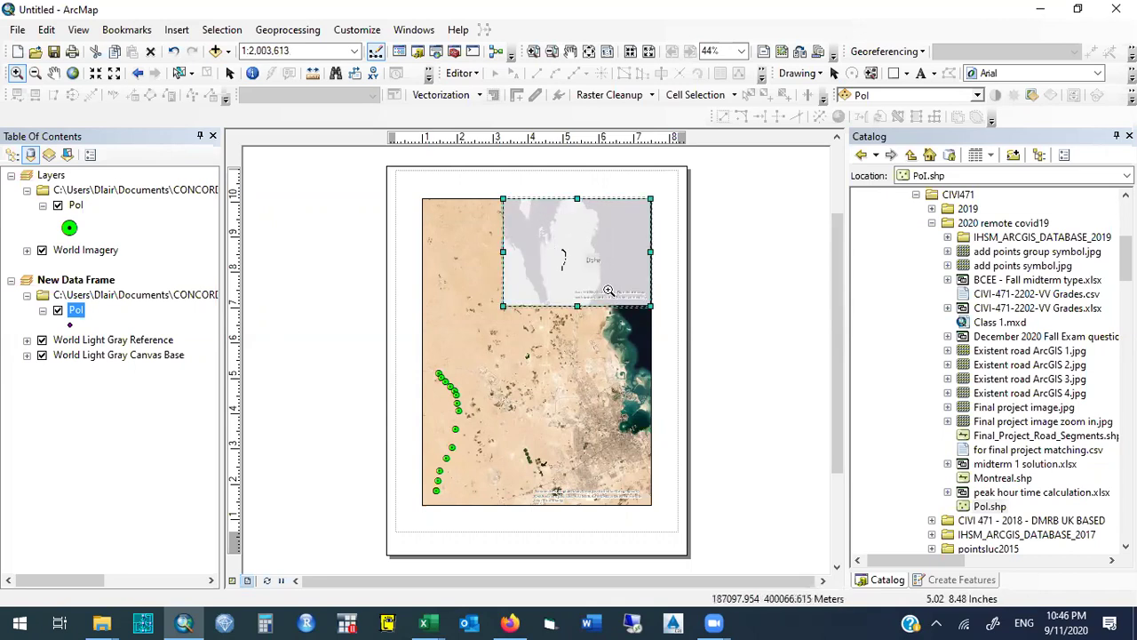
left_click_drag(613, 295, 540, 203)
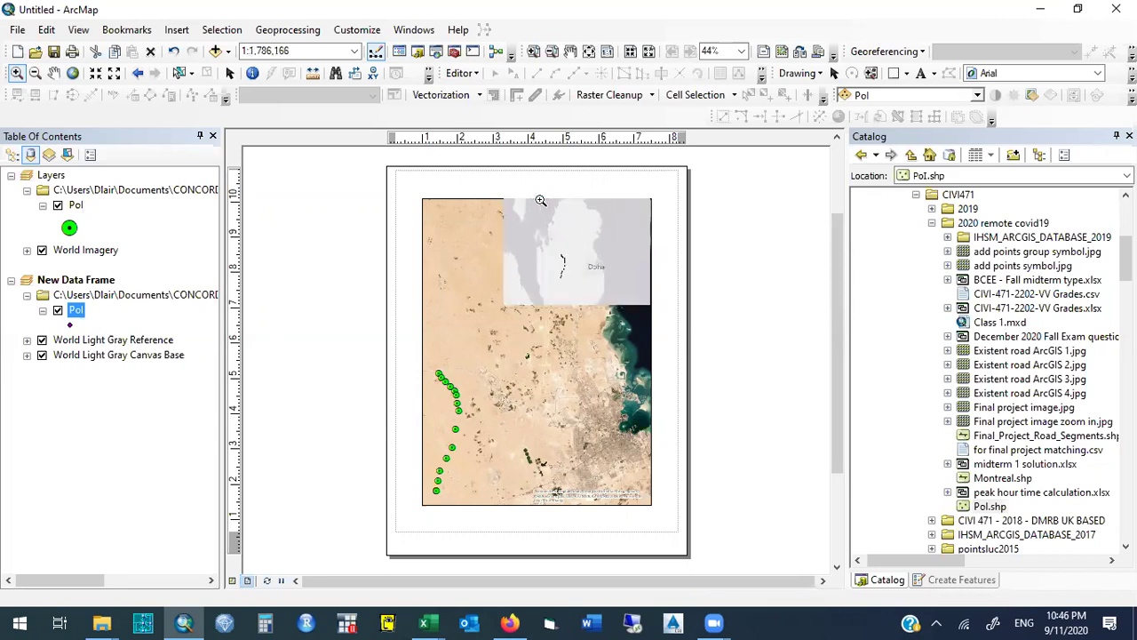
left_click(70, 326)
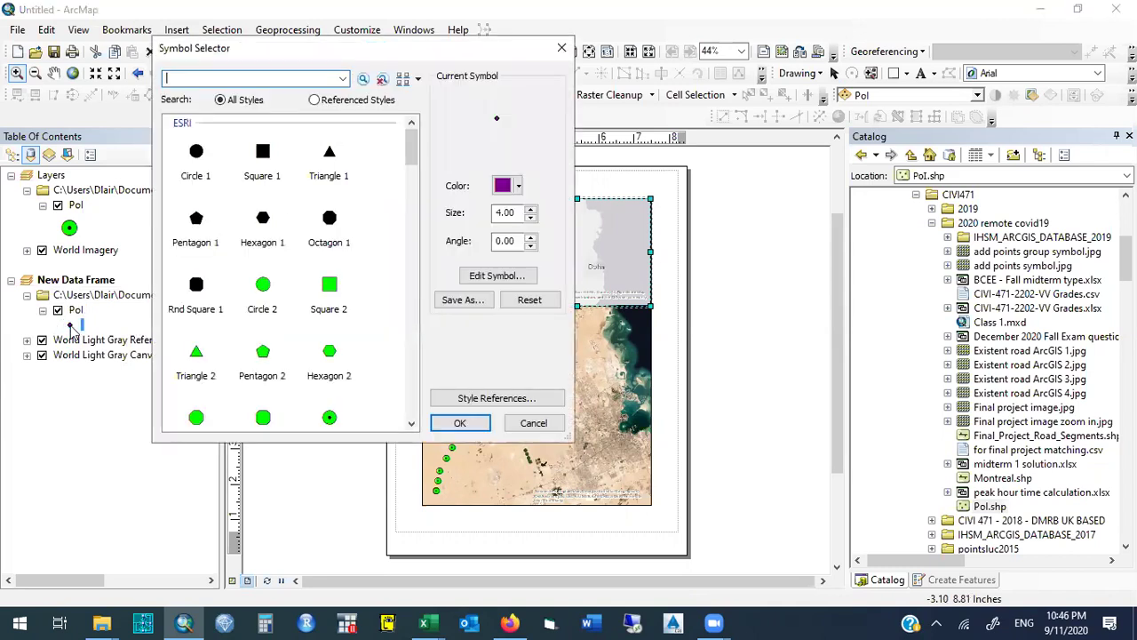
Give the inset's Pol points a black Circle 1 marker at size 3.
left_click(196, 152)
left_click(530, 218)
left_click(530, 220)
left_click(530, 220)
left_click(530, 219)
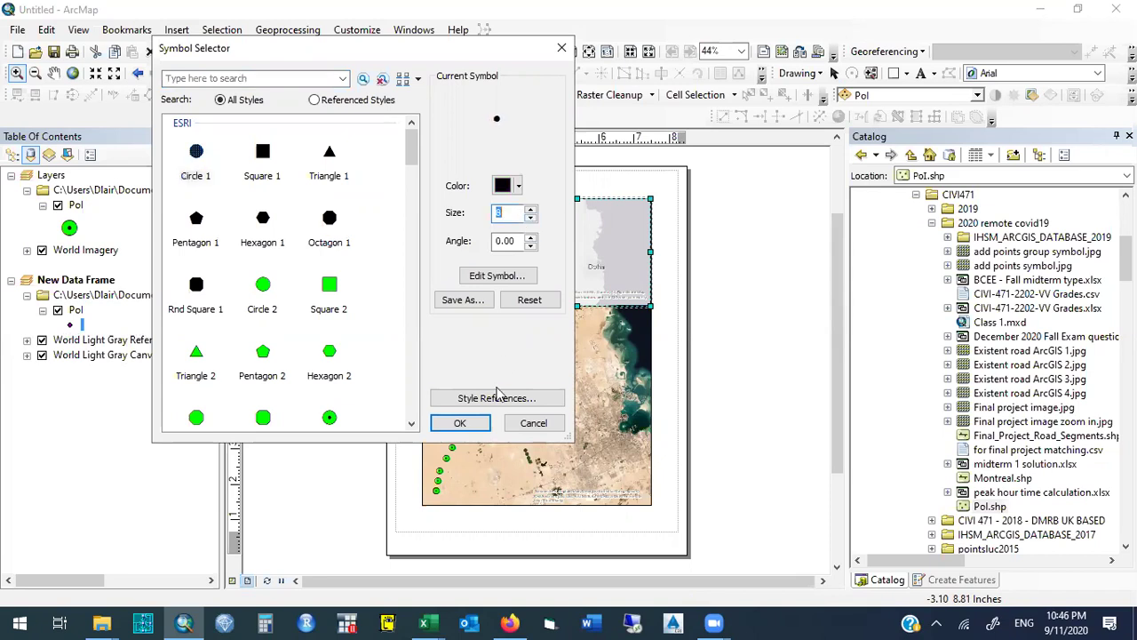
left_click(459, 423)
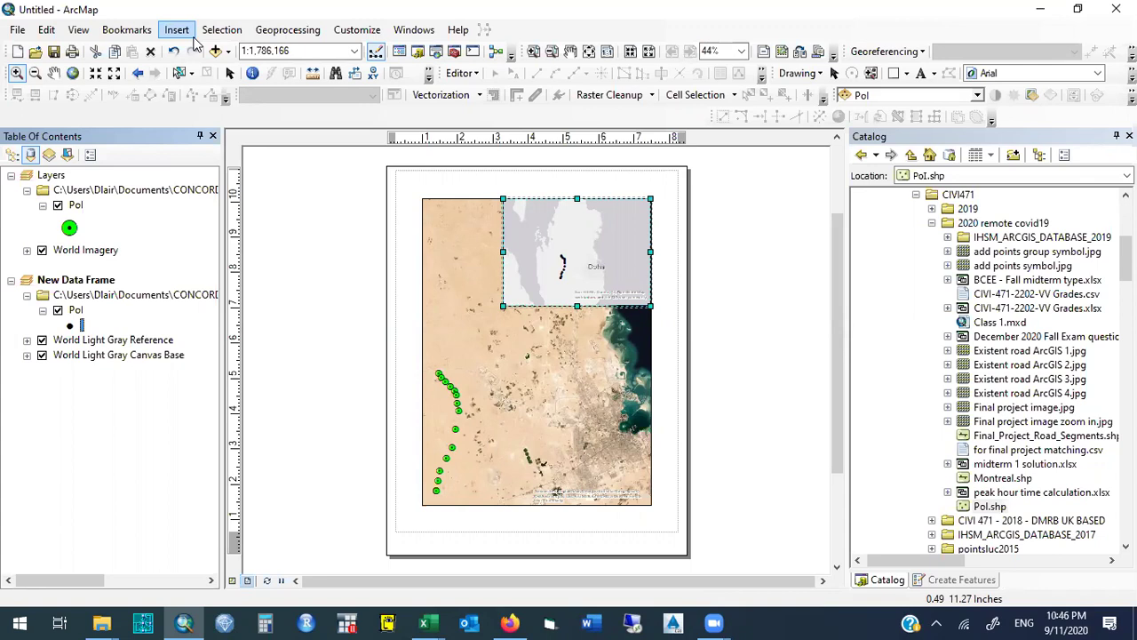
Insert an Alternating Scale Bar 1 and place it along the bottom of the Doha inset.
left_click(177, 29)
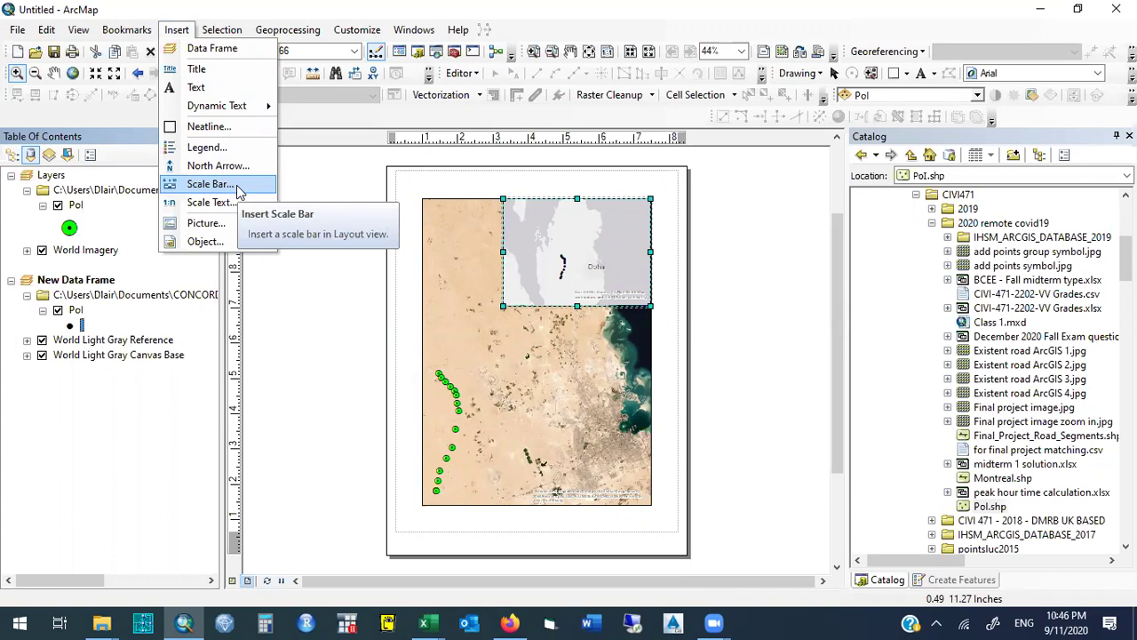
left_click(236, 185)
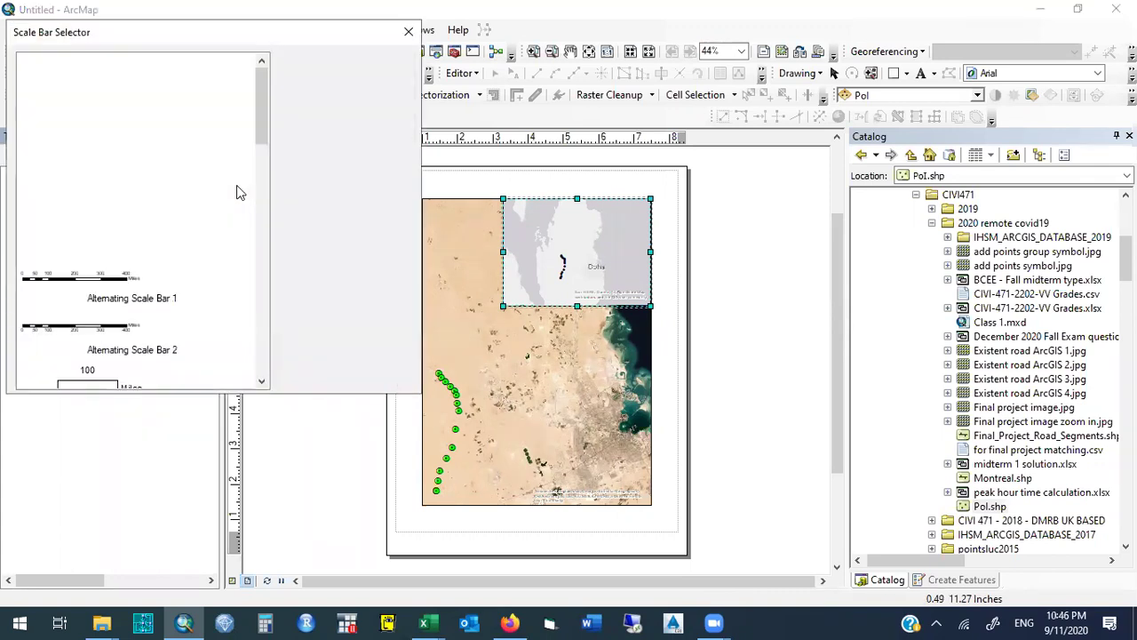
left_click(113, 293)
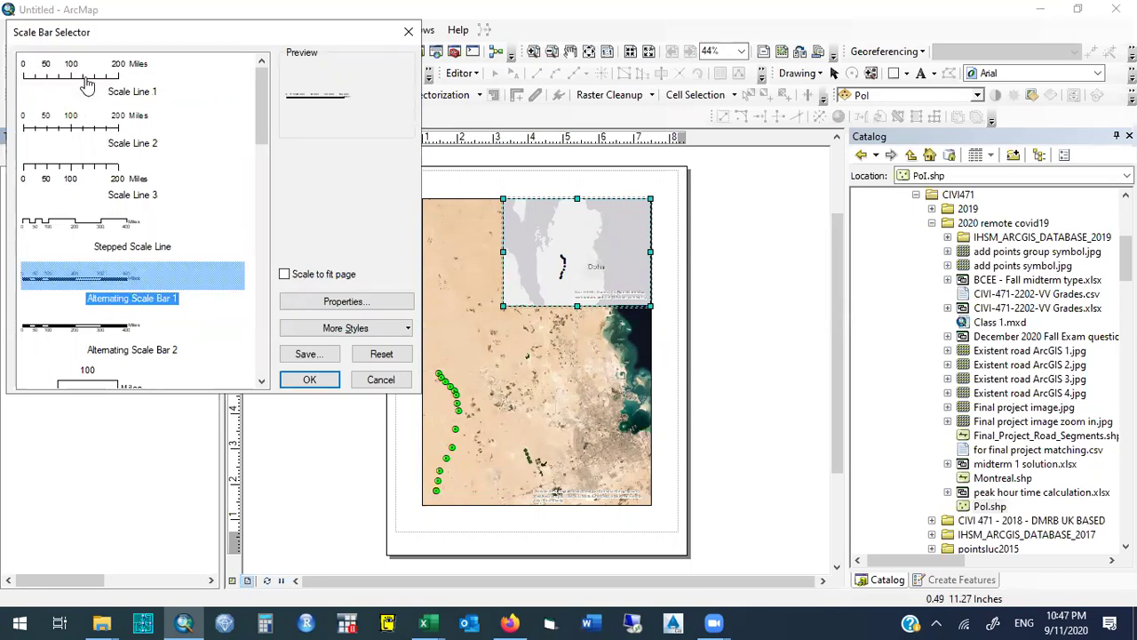
left_click(308, 381)
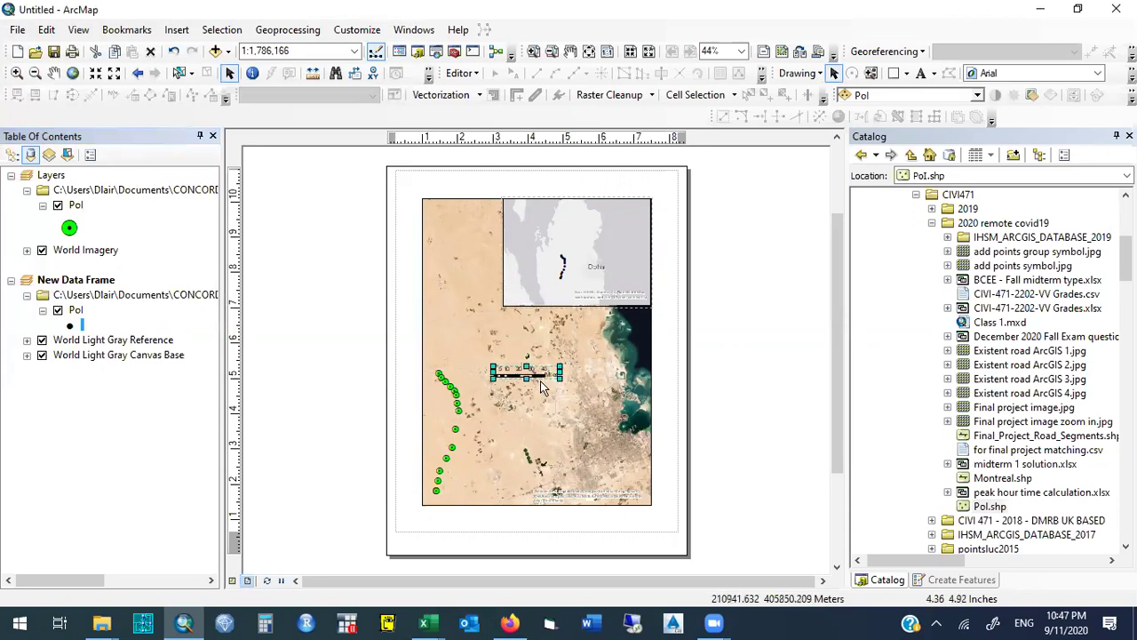
left_click_drag(542, 377, 553, 303)
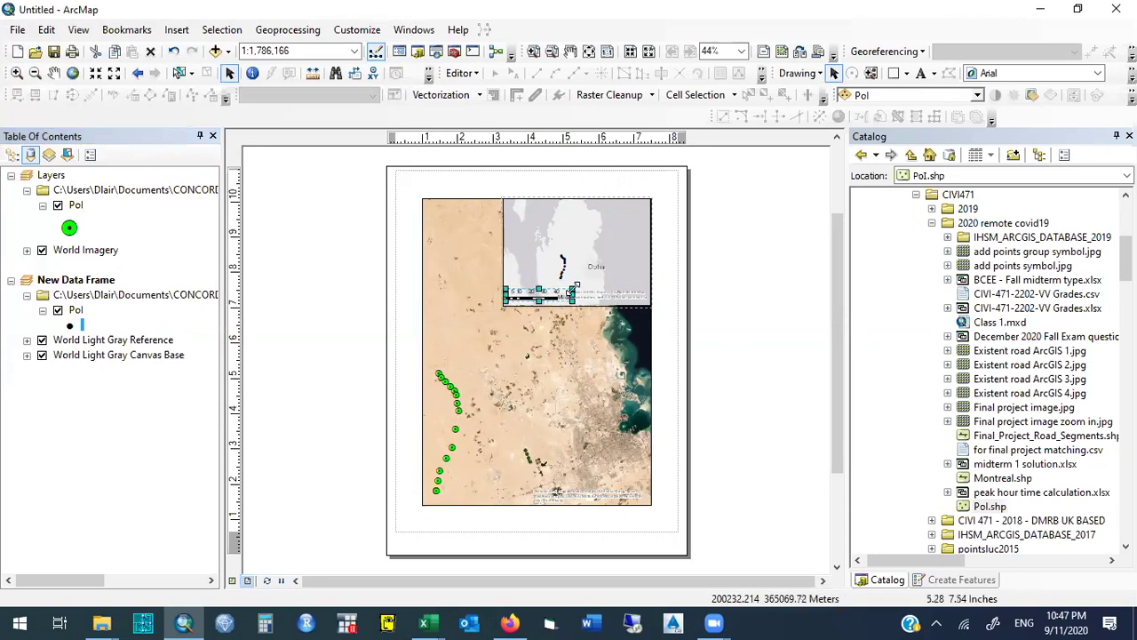
left_click(449, 209)
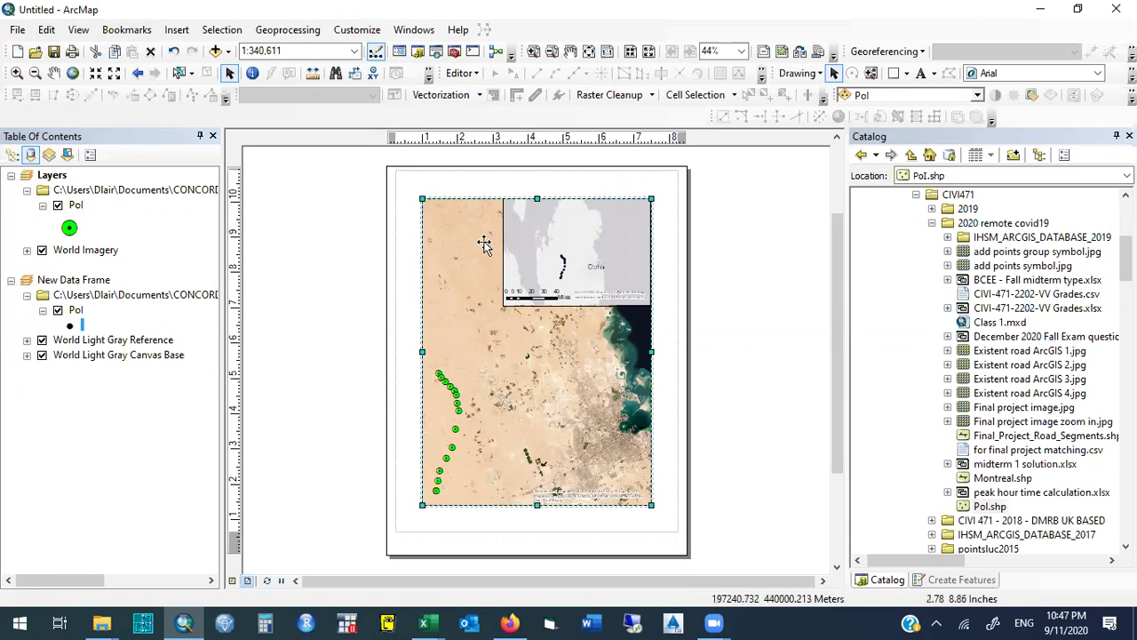
Drag the main map frame's top edge down so it sits below the Doha inset.
left_click(602, 216)
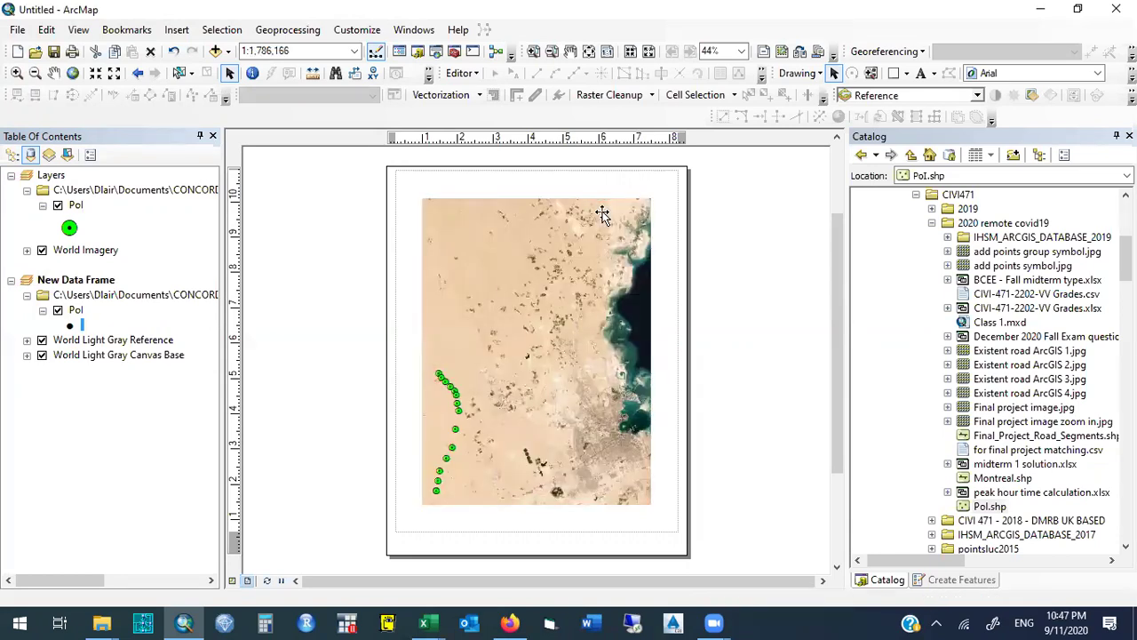
left_click(461, 217)
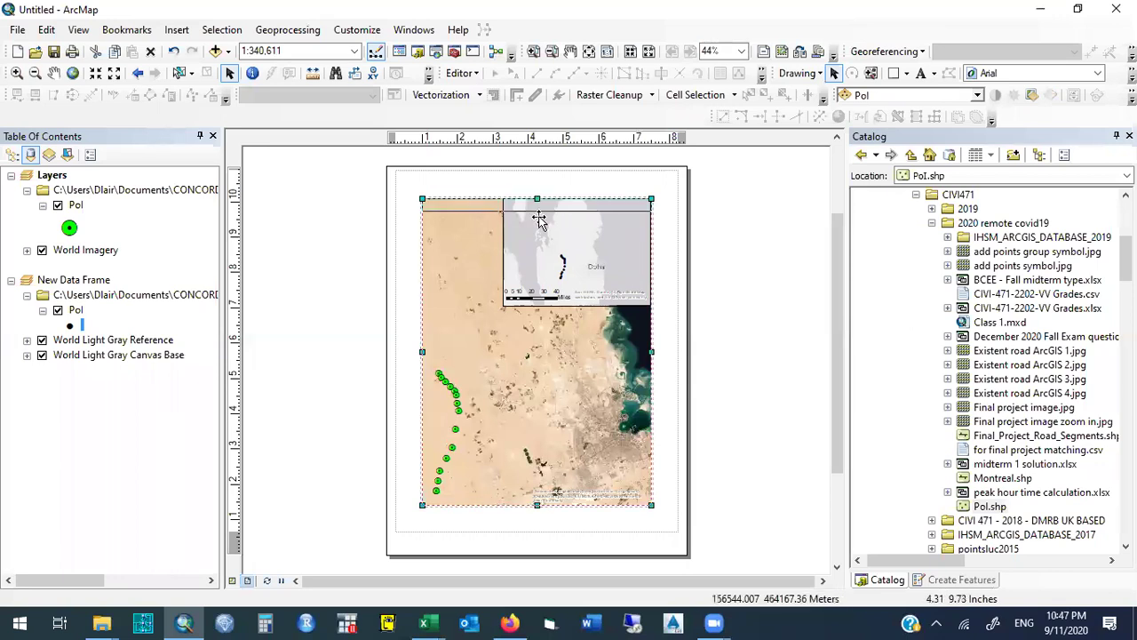
left_click_drag(534, 308, 535, 310)
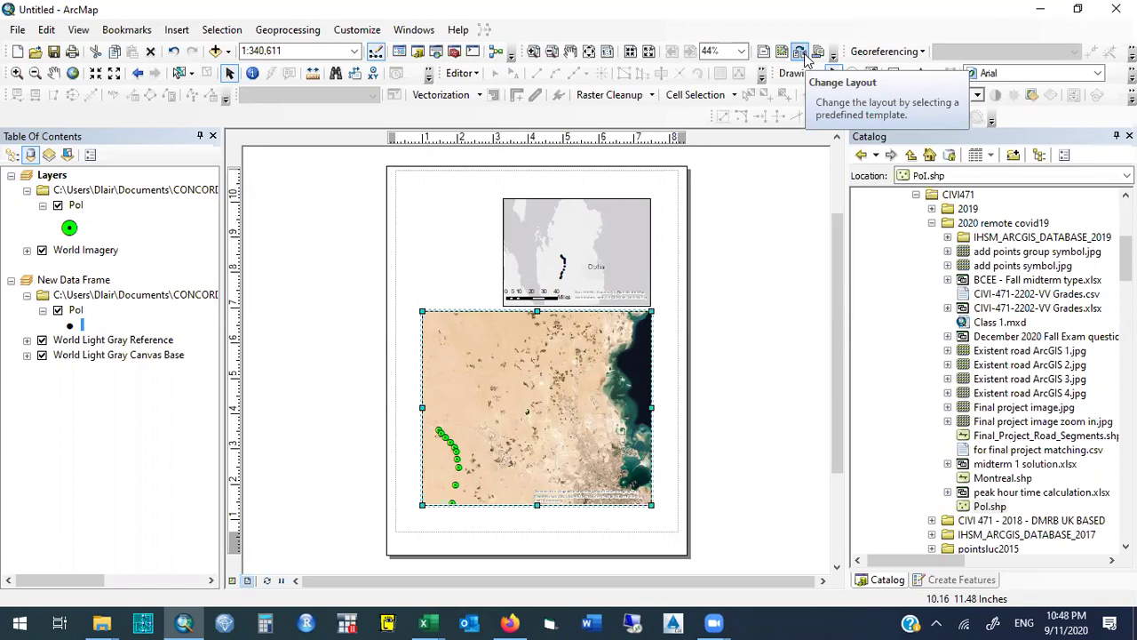
Apply the ARCH A Landscape.mxd template from the Architectural Page Sizes tab.
left_click(799, 53)
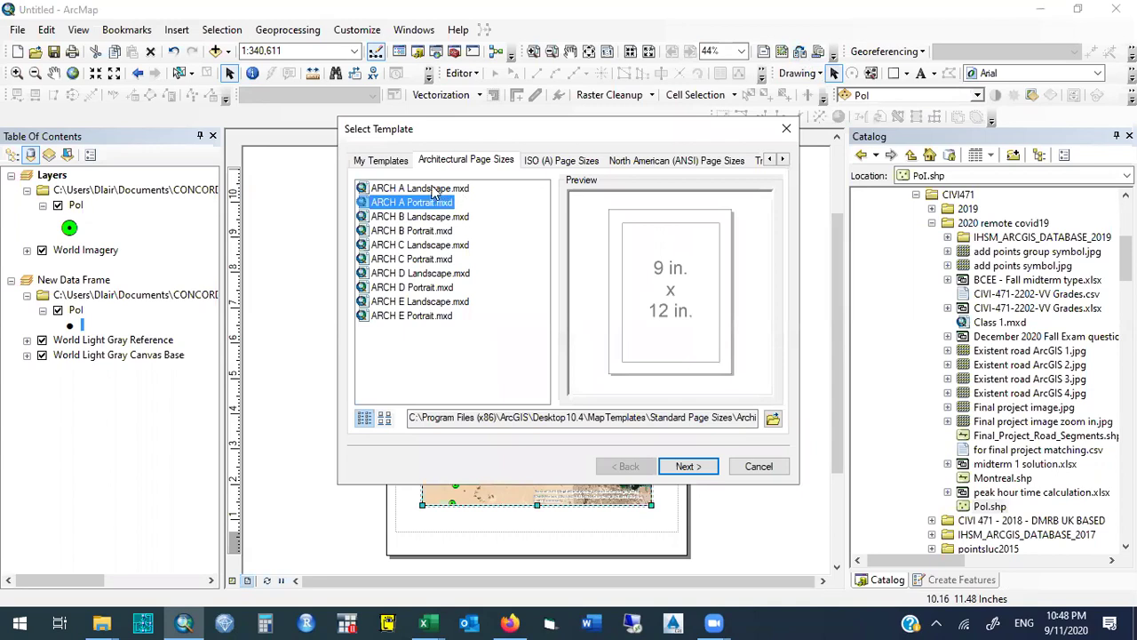
left_click(434, 189)
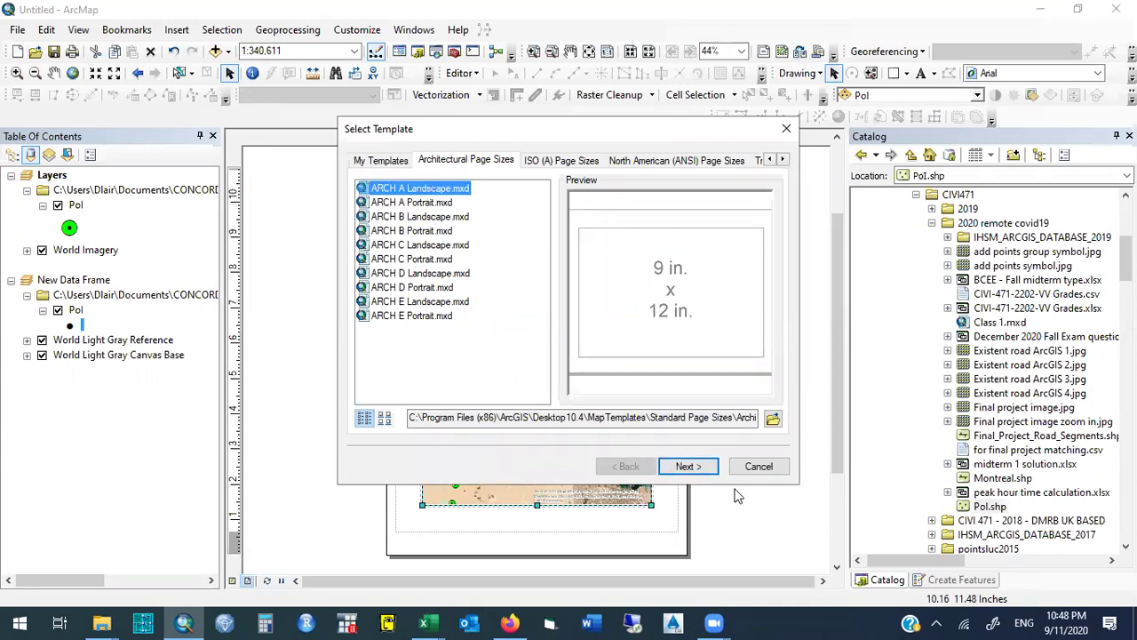
left_click(698, 471)
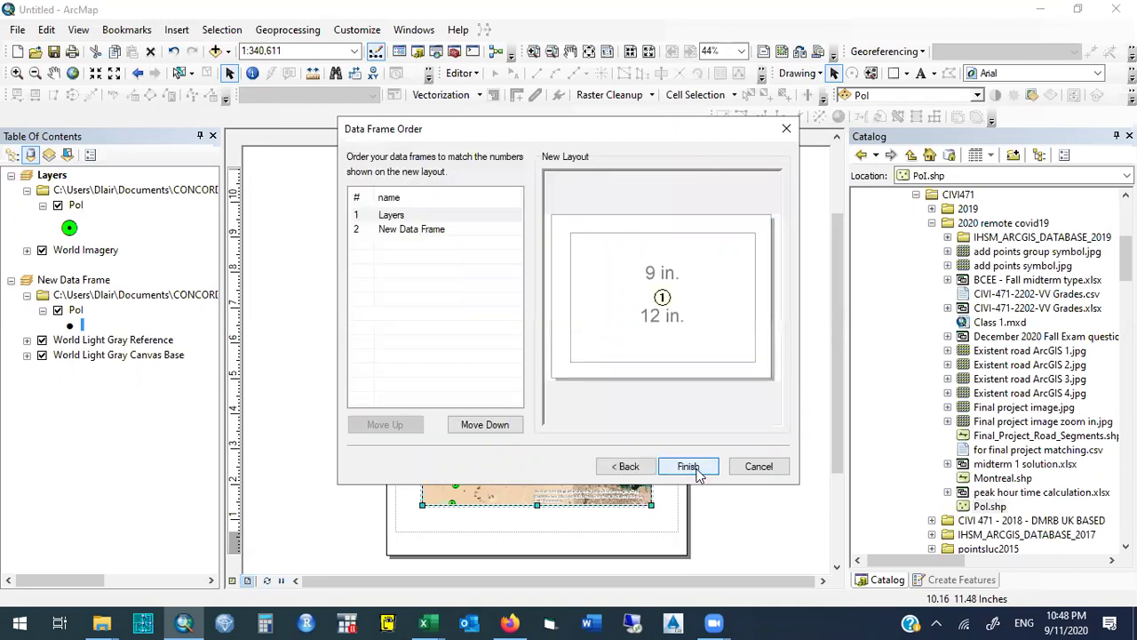
left_click(689, 468)
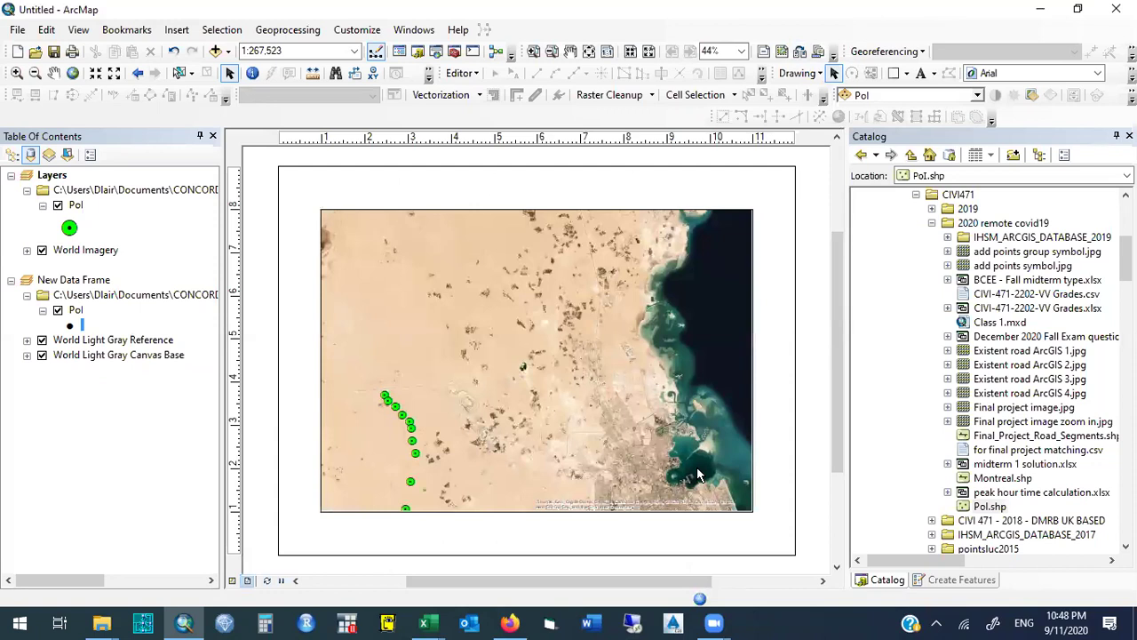
Resize the satellite map frame to fill the page's left side from top to bottom.
left_click(633, 266)
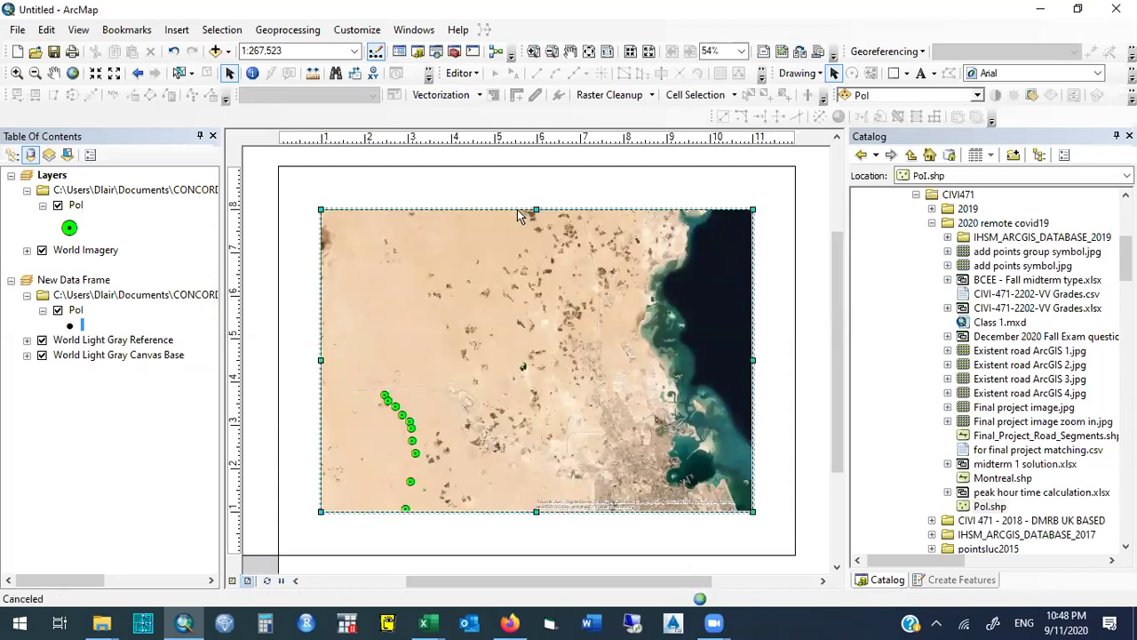
left_click_drag(746, 368, 544, 375)
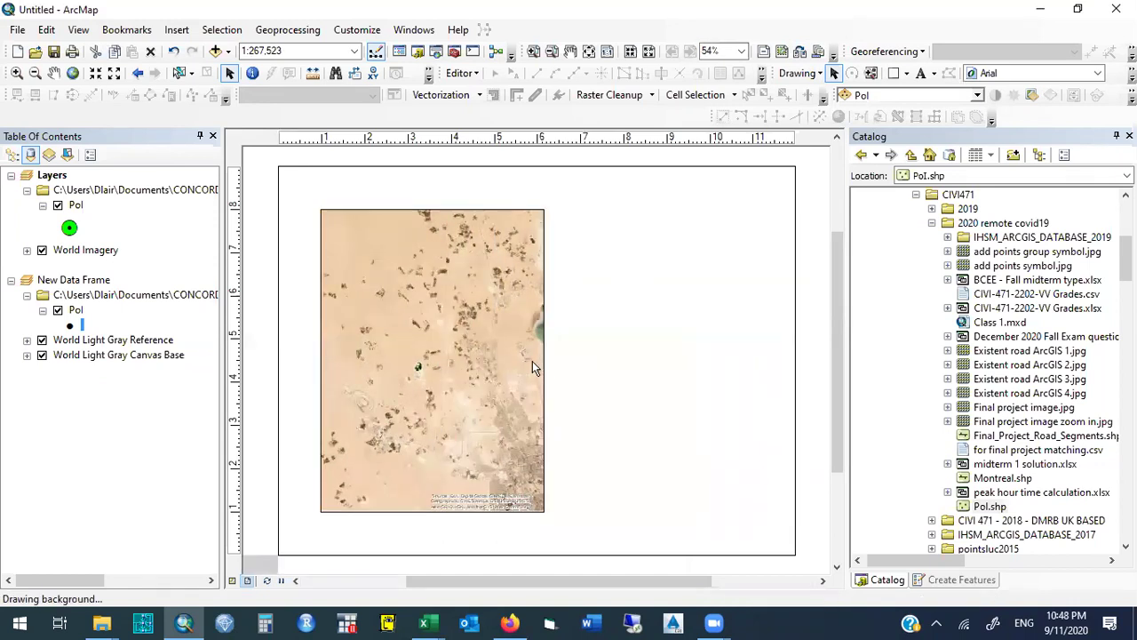
left_click_drag(321, 211, 281, 174)
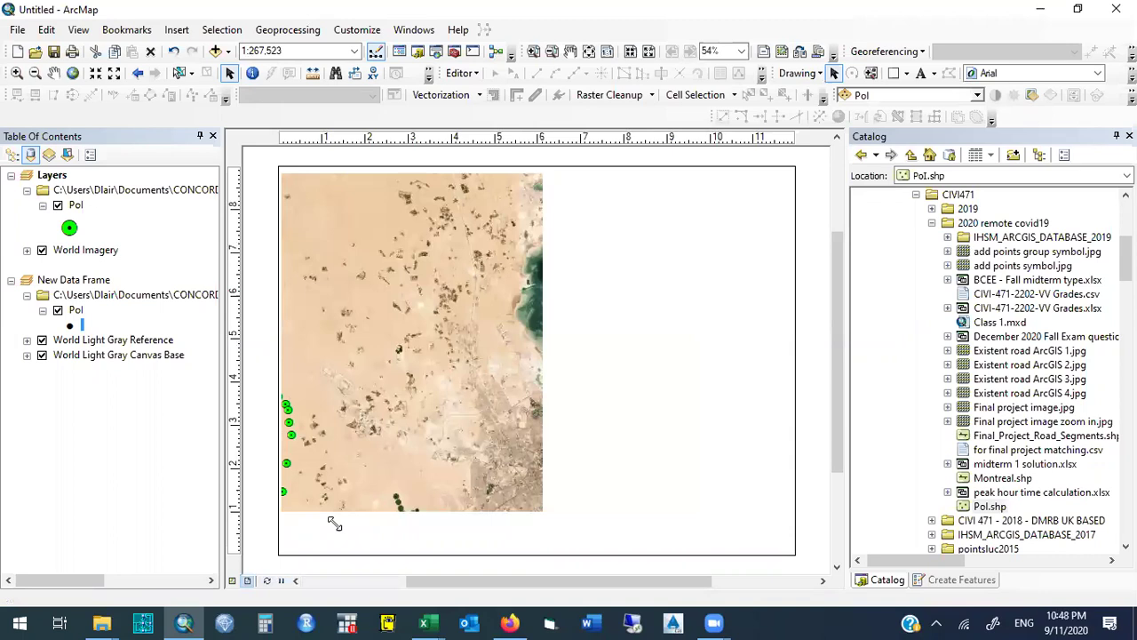
left_click_drag(542, 509, 558, 550)
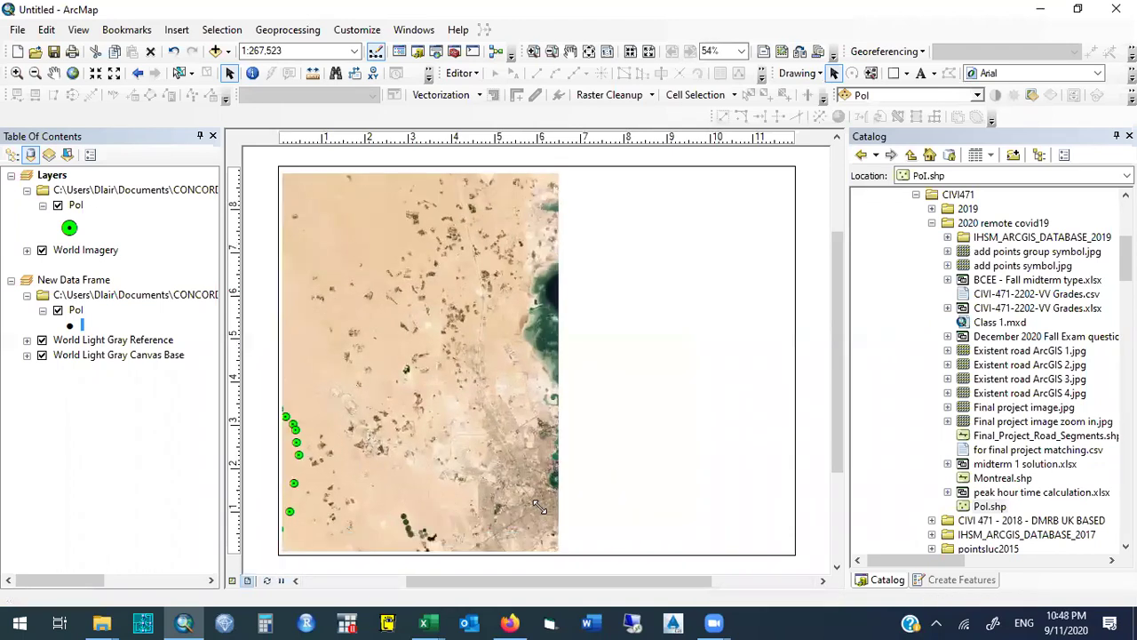
left_click_drag(836, 396, 816, 439)
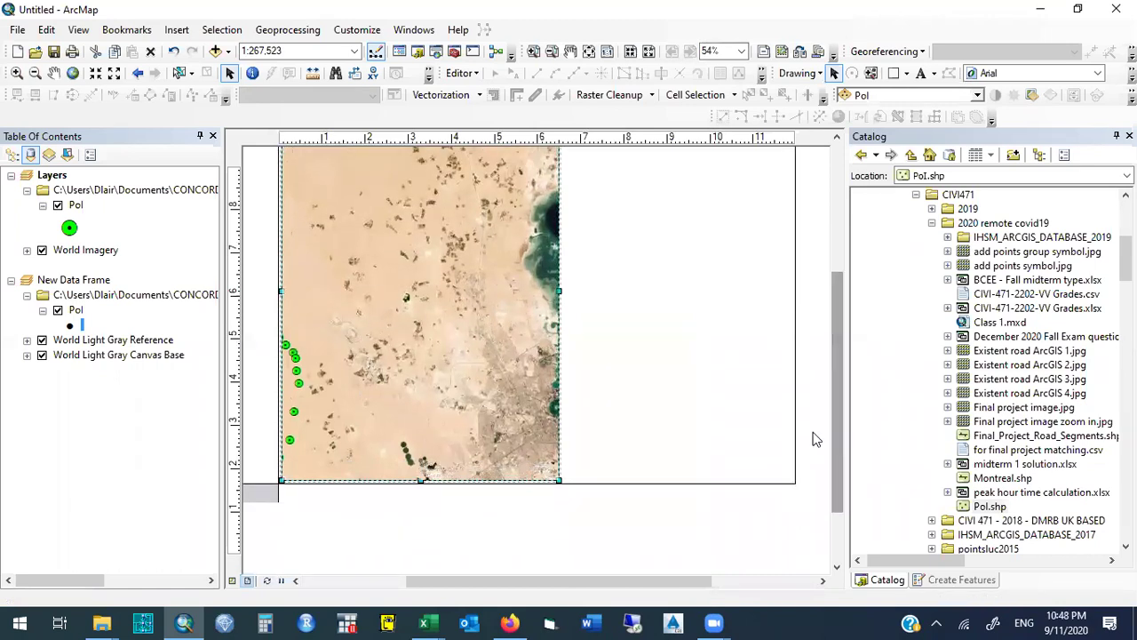
Move the grey locator map to the right side of the page and enlarge it.
left_click(266, 494)
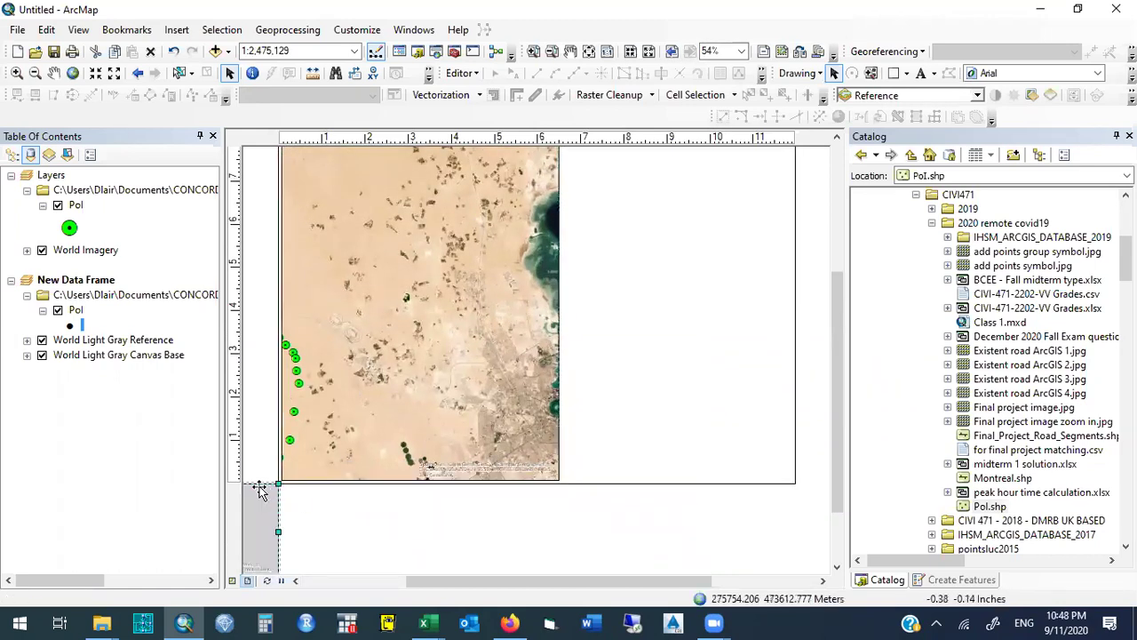
left_click_drag(256, 495, 729, 287)
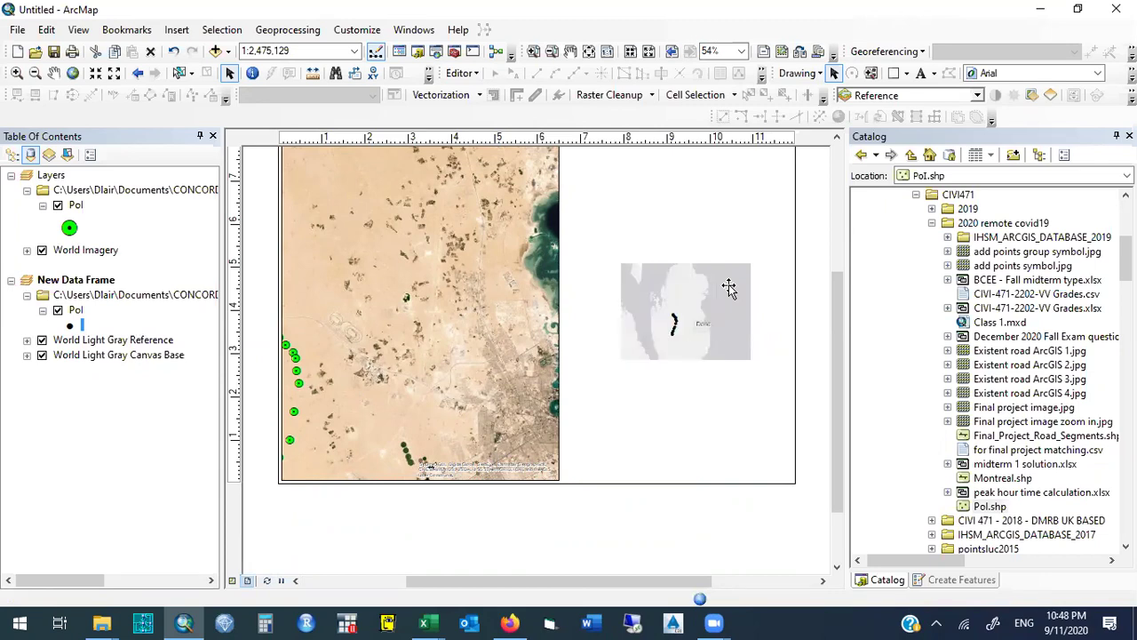
left_click_drag(834, 307, 834, 283)
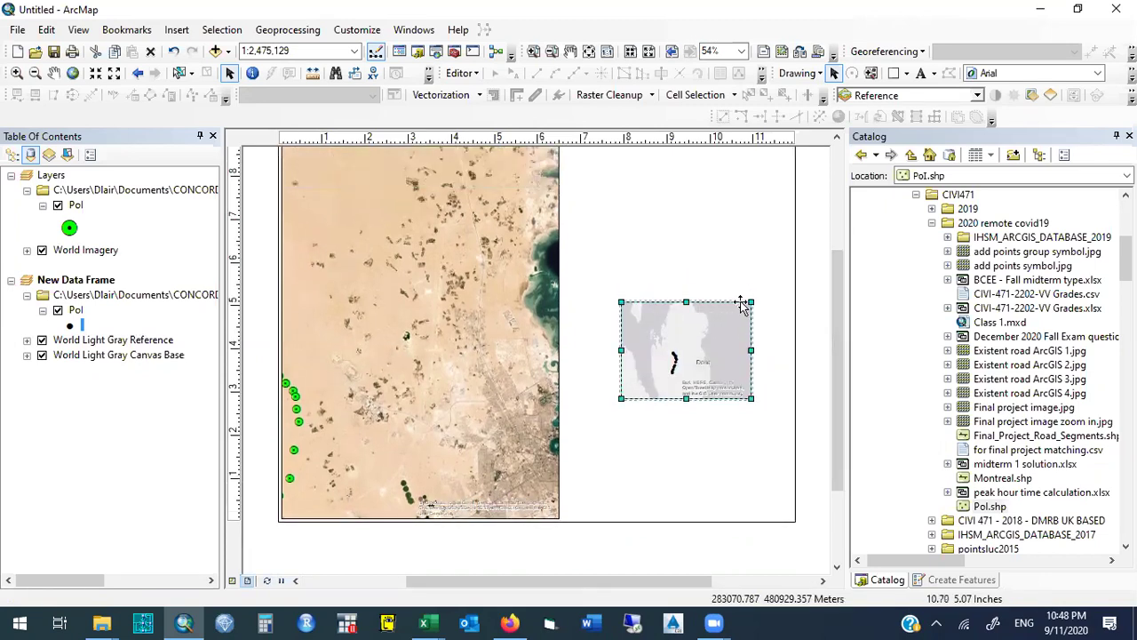
left_click_drag(751, 303, 776, 148)
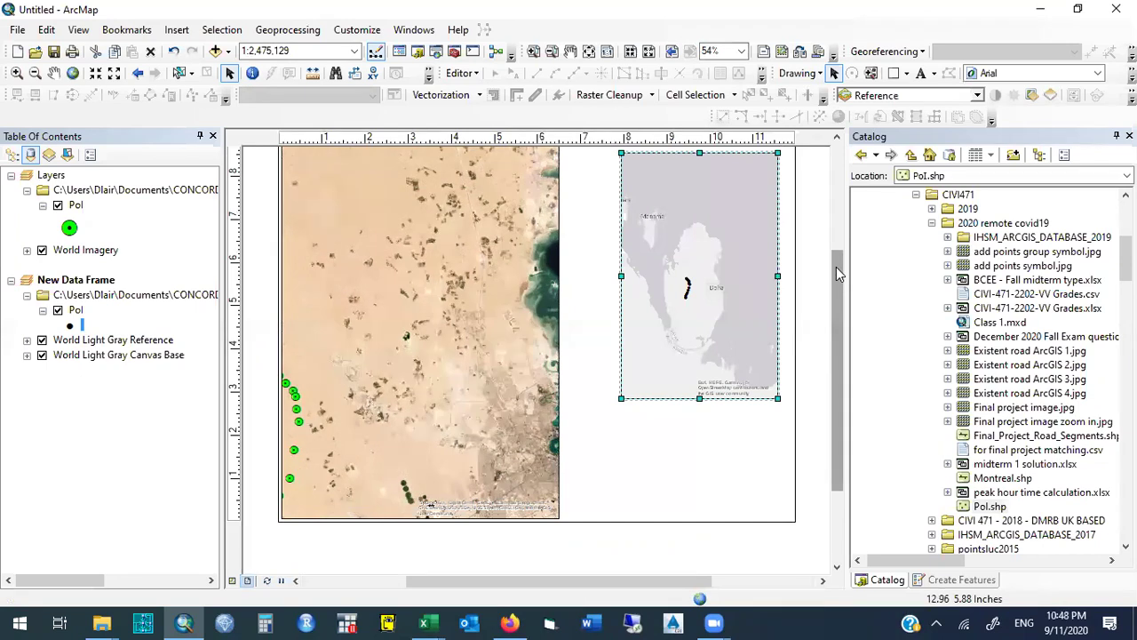
left_click_drag(836, 266, 834, 244)
Widen the satellite map frame and pan it so the green points sit higher.
left_click(515, 296)
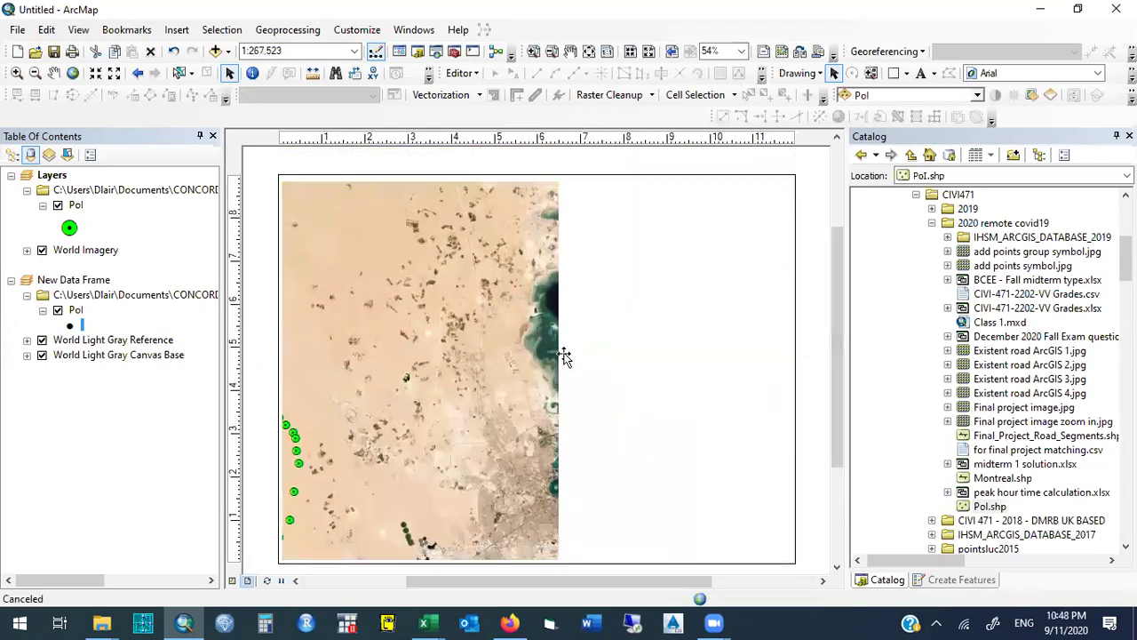
left_click_drag(558, 364, 617, 371)
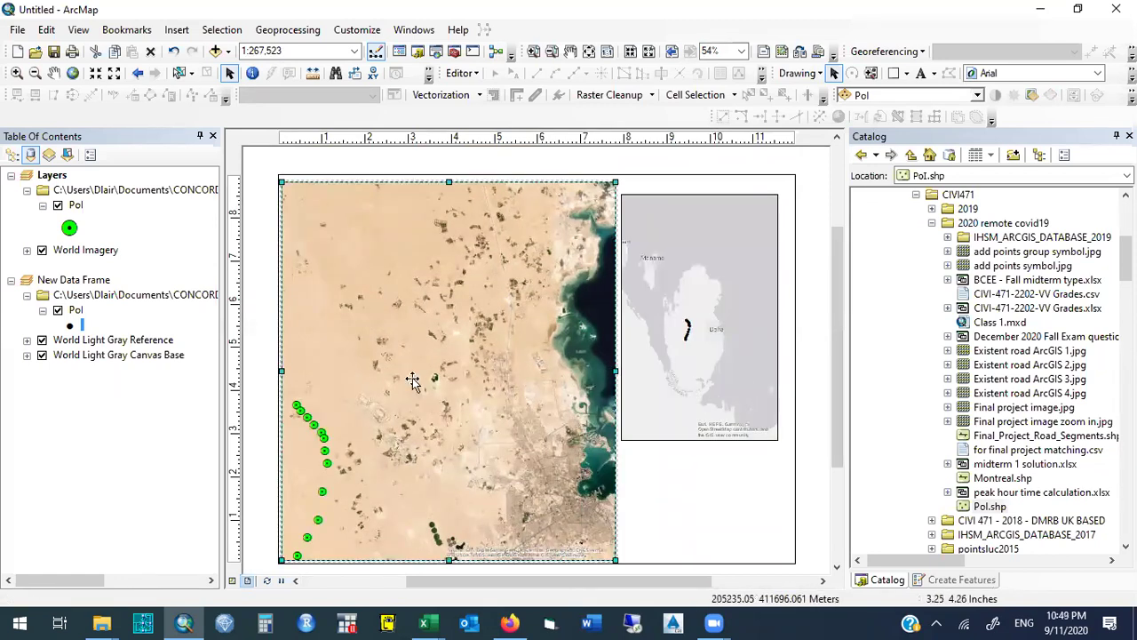
left_click(53, 73)
left_click_drag(382, 430, 393, 380)
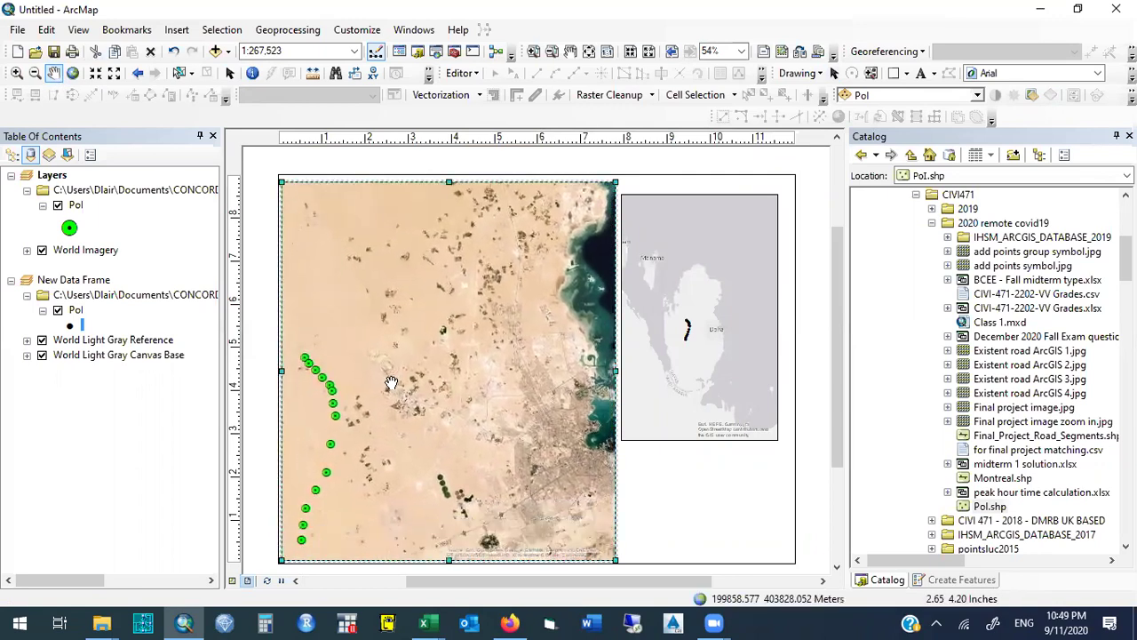
Collapse the Concordia course folders and expand QATAR > 2018 > DATA - SHAPES to list its shapefiles.
left_click(932, 223)
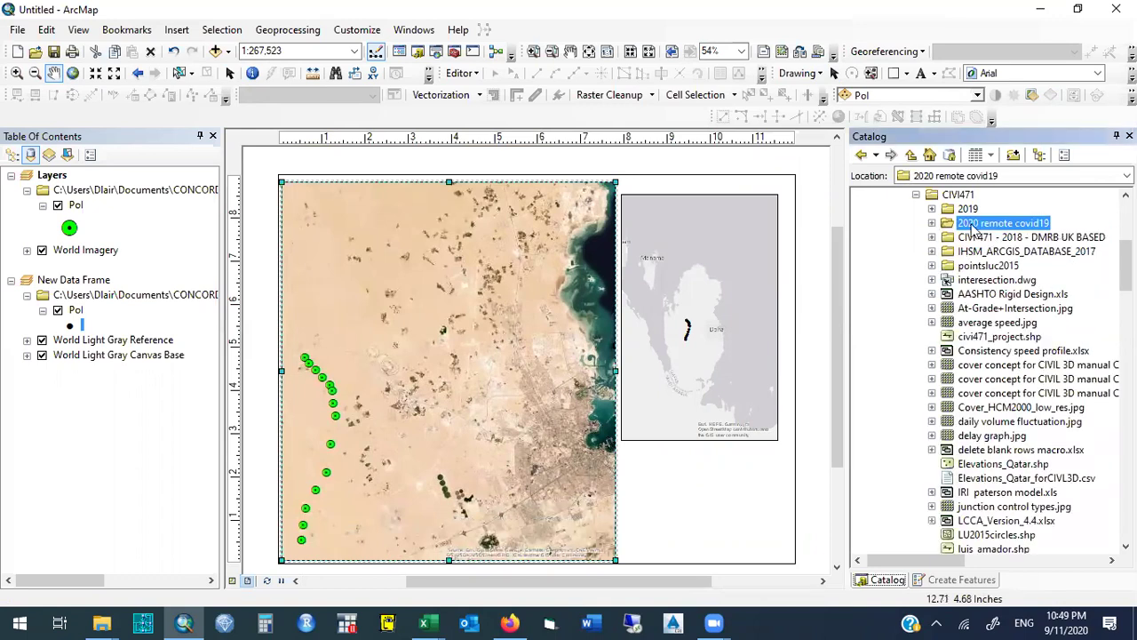
scroll(924, 266, "up", 4)
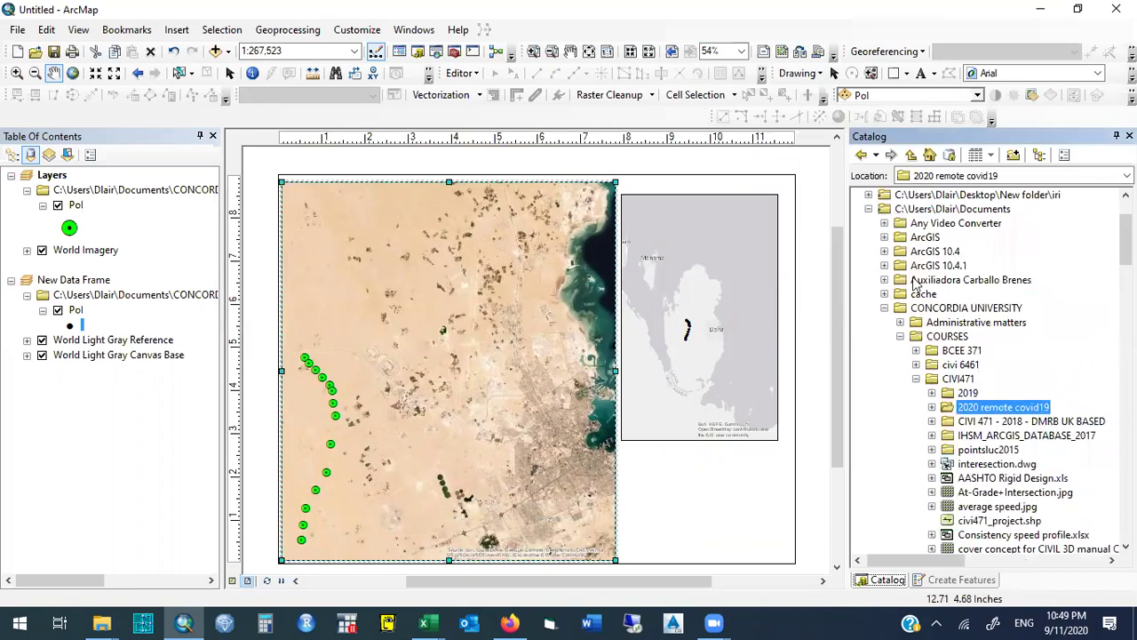
left_click(917, 379)
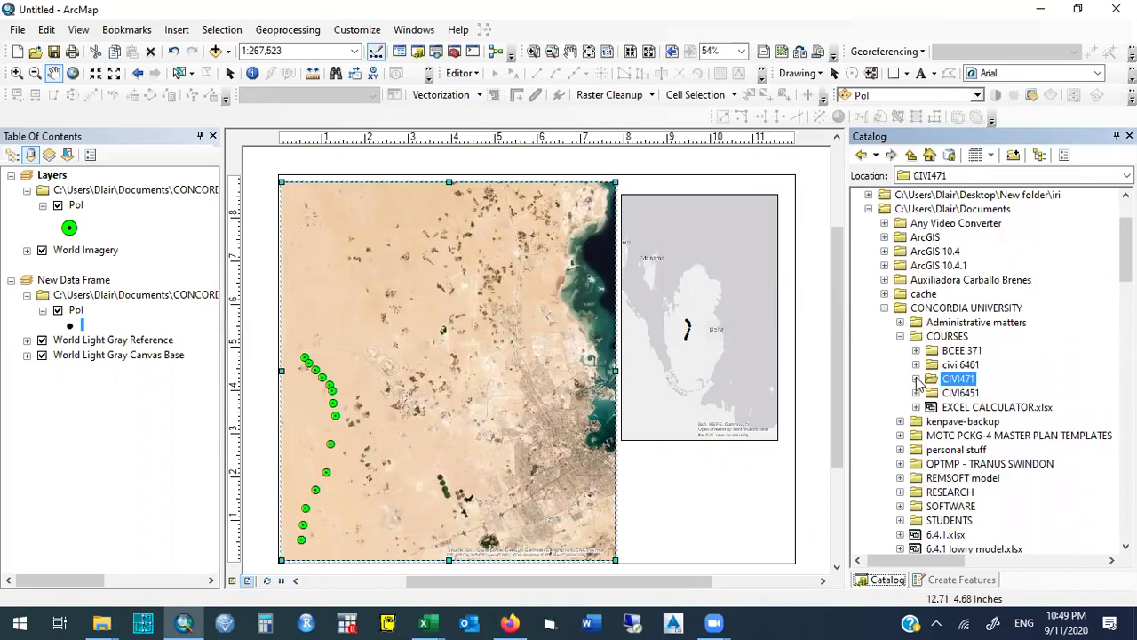
left_click(900, 337)
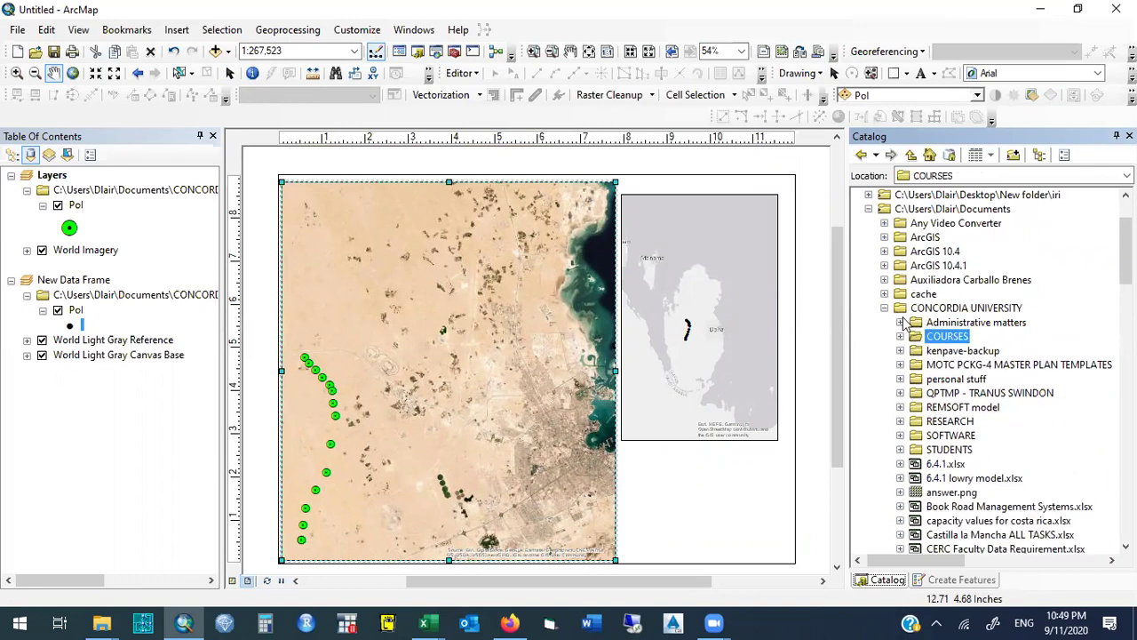
left_click(885, 309)
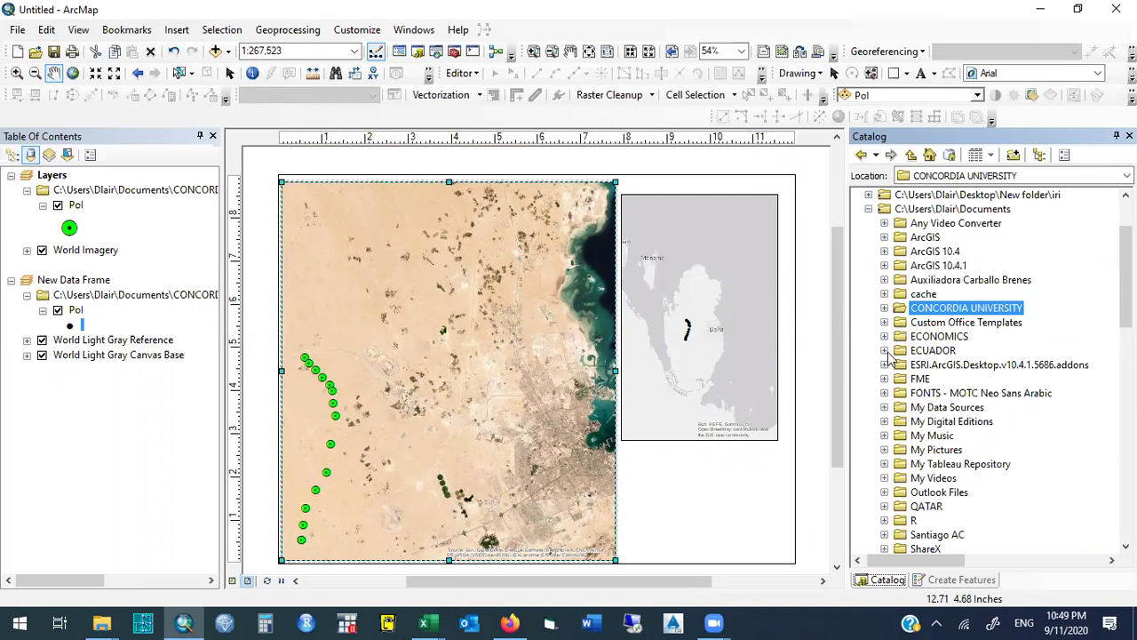
left_click(884, 506)
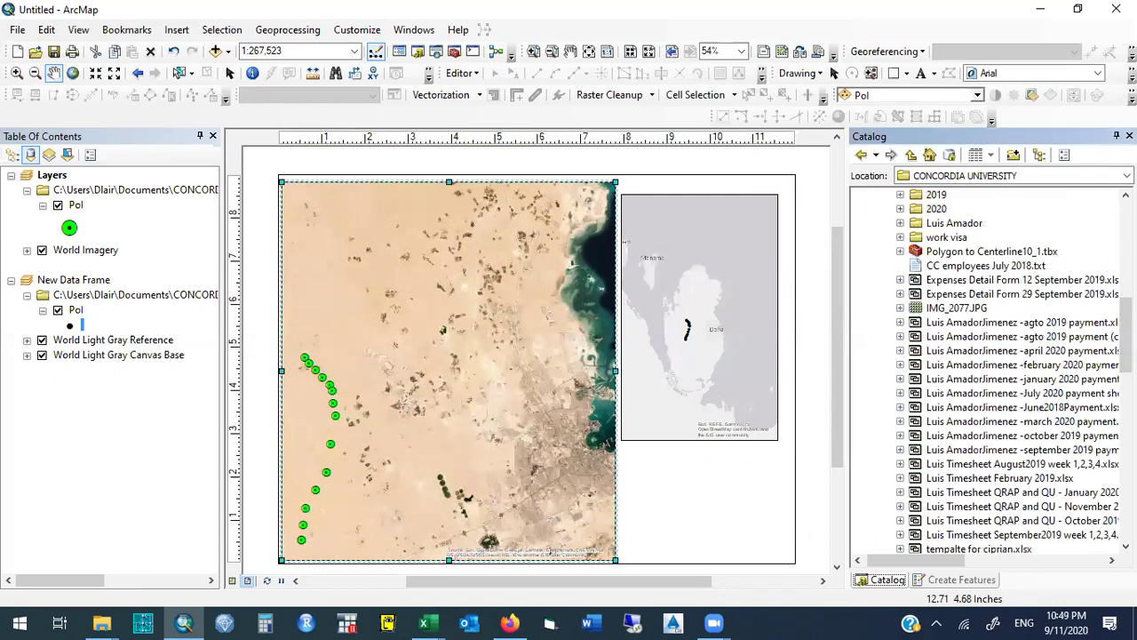
left_click(1125, 194)
left_click(900, 195)
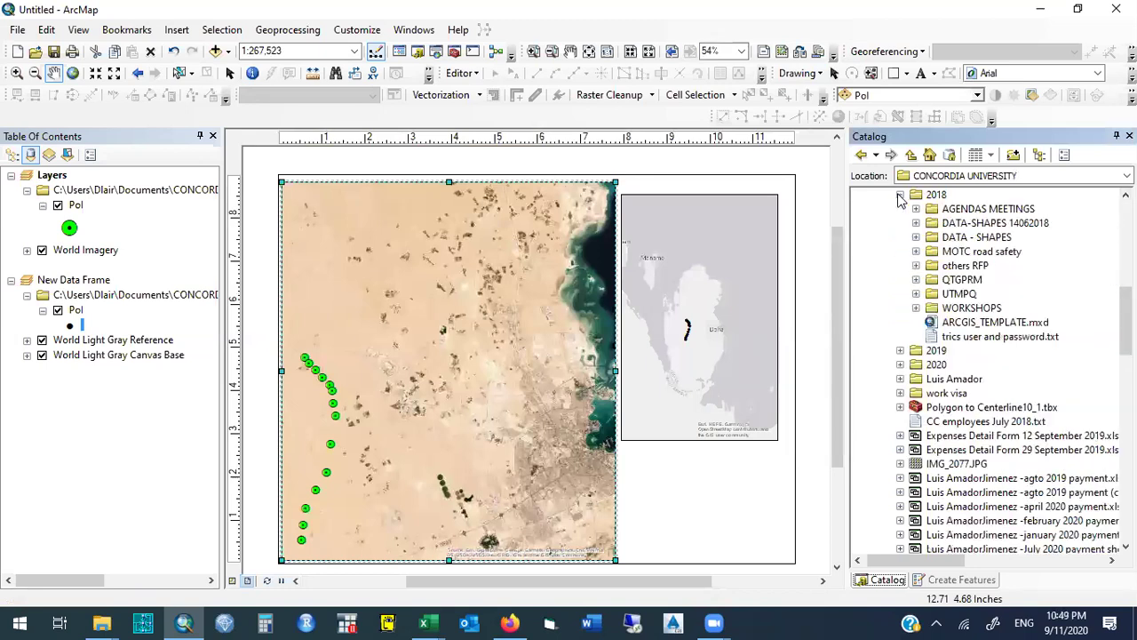
left_click(916, 238)
left_click_drag(1126, 271, 1126, 370)
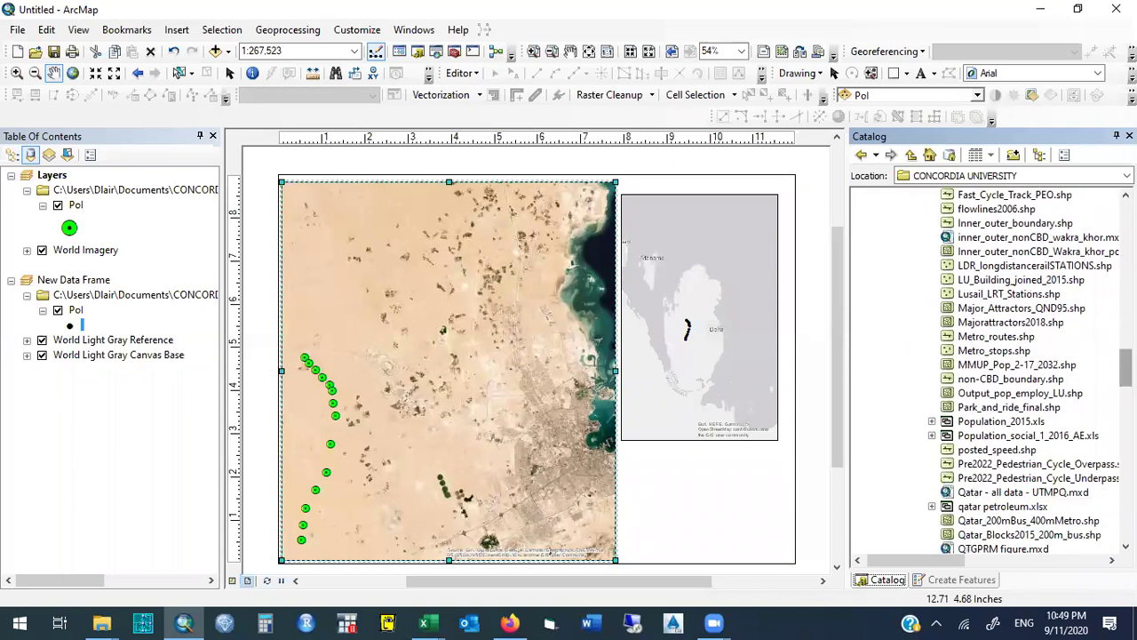
Add Metro_routes.shp to the map, checking it against the World Imagery basemap and re-adding it.
left_click(986, 336)
mouse_move(986, 341)
left_mouse_down()
mouse_move(318, 333)
mouse_move(166, 256)
mouse_move(145, 261)
left_mouse_up()
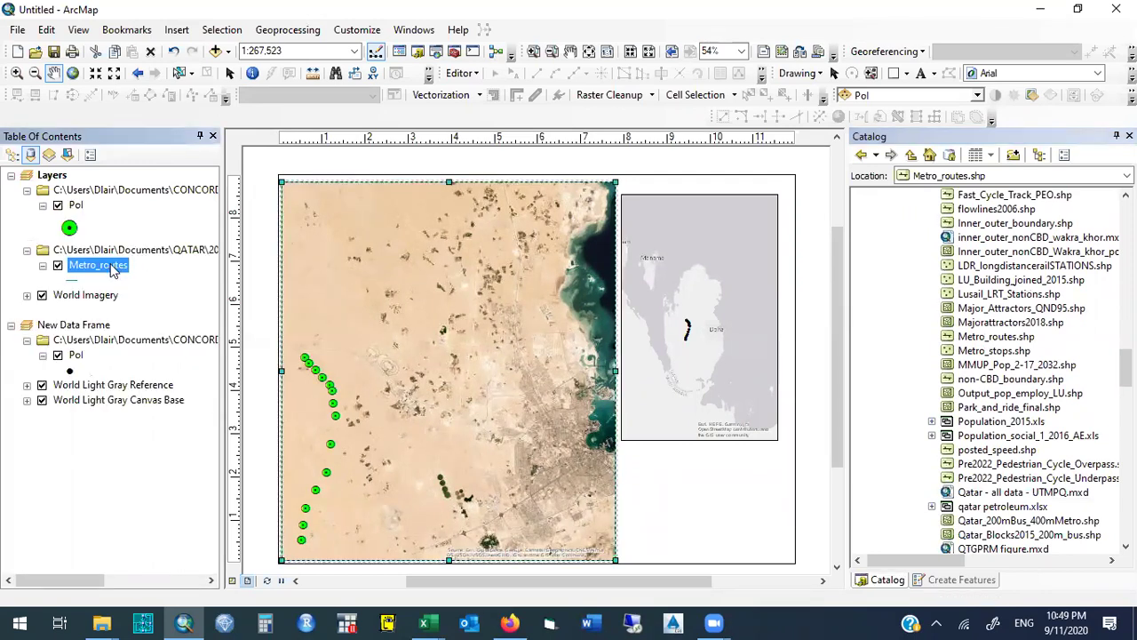
left_click(44, 296, "ctrl")
left_click(41, 296)
left_click(42, 295)
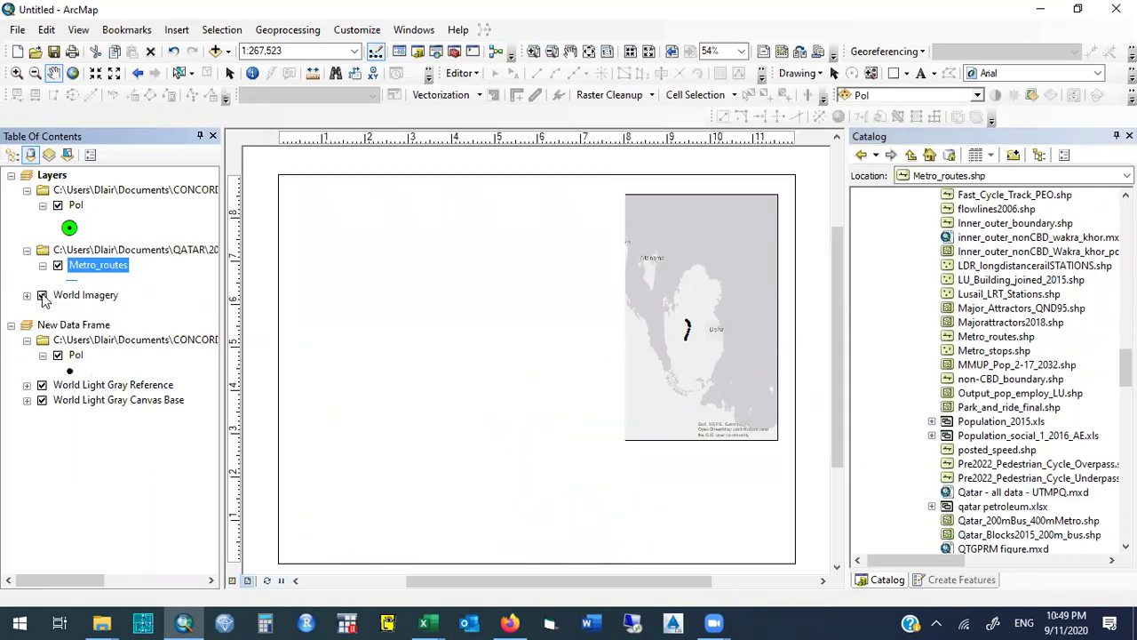
right_click(88, 274)
left_click(124, 202)
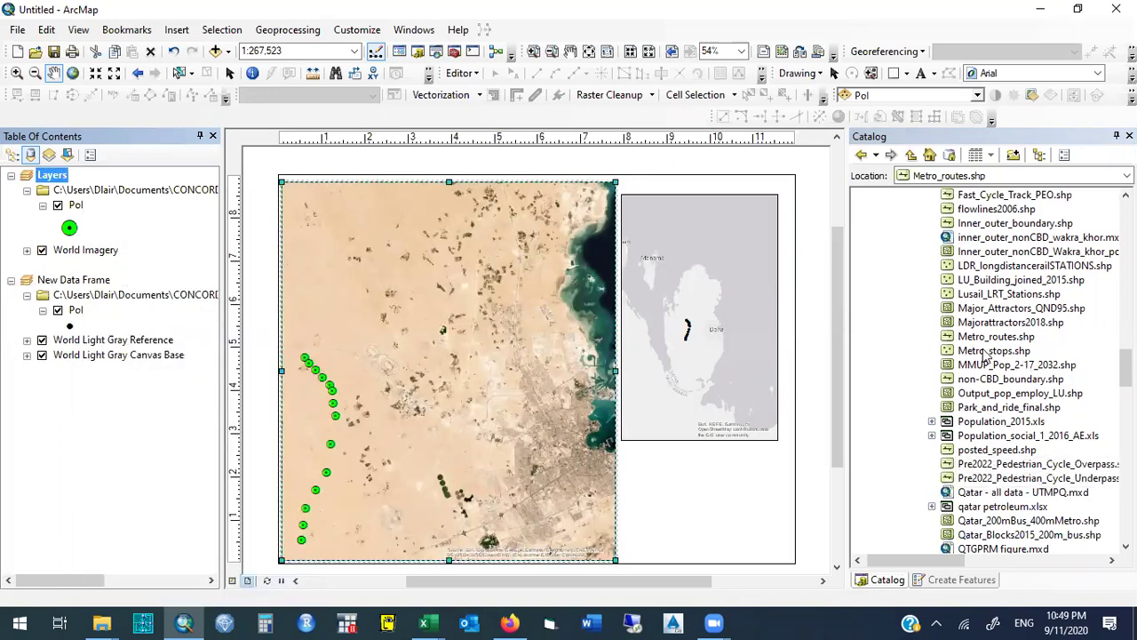
left_click_drag(980, 342, 79, 186)
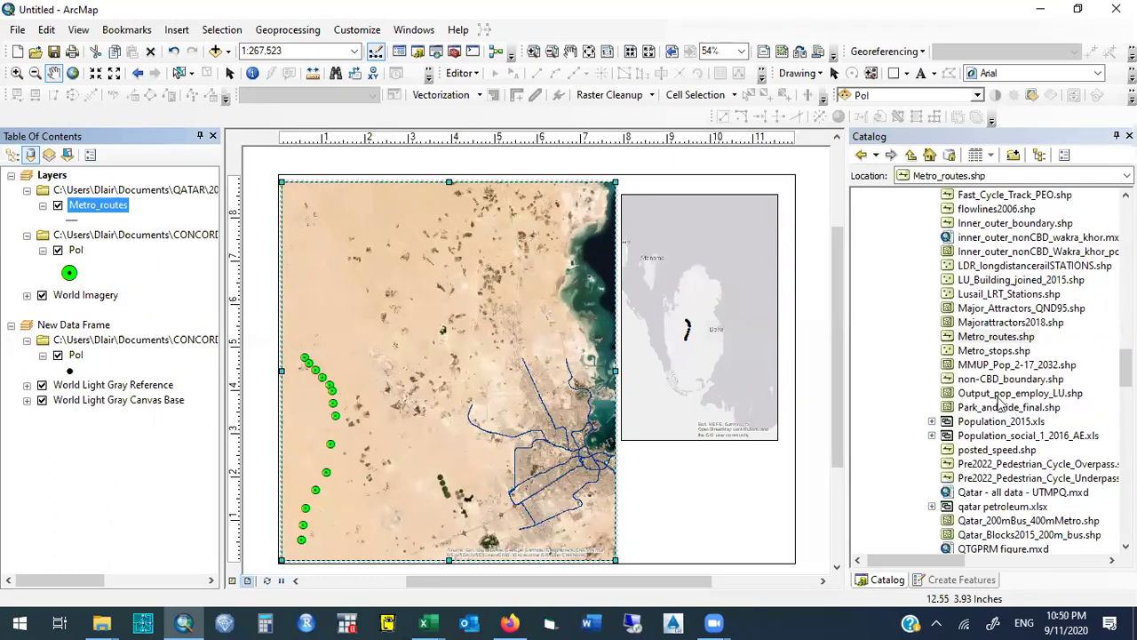
Add Major_Attractors_QND95.shp and Bus_routes.shp as layers, dismissing the coordinate system warning.
scroll(1125, 364, "up", 2)
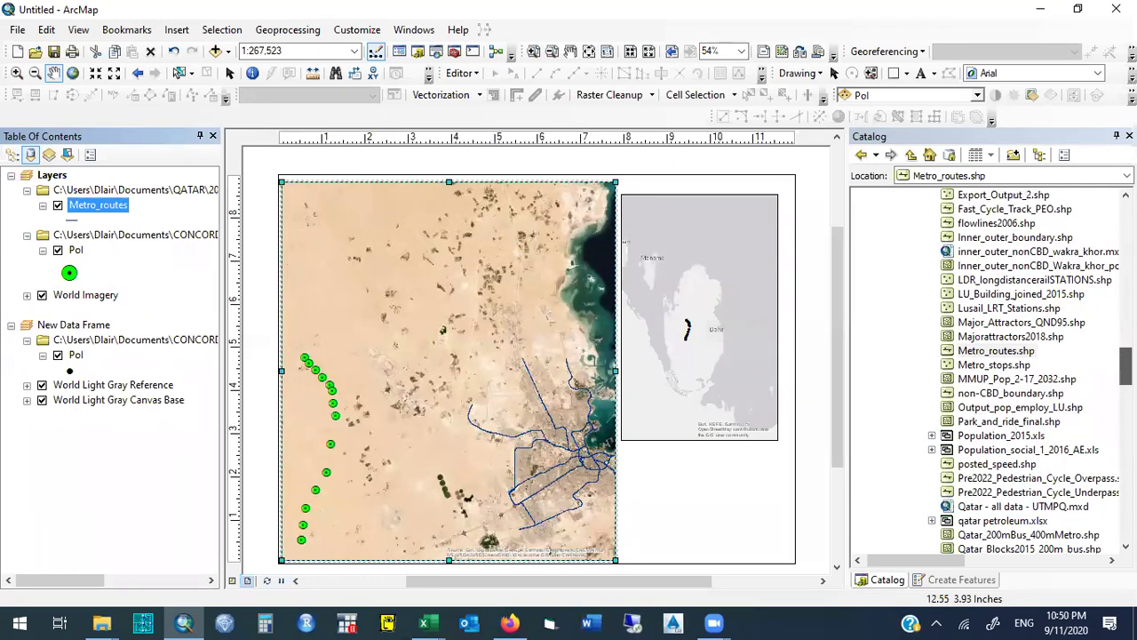
mouse_move(998, 340)
left_mouse_down()
mouse_move(891, 333)
mouse_move(168, 209)
mouse_move(131, 189)
left_mouse_up()
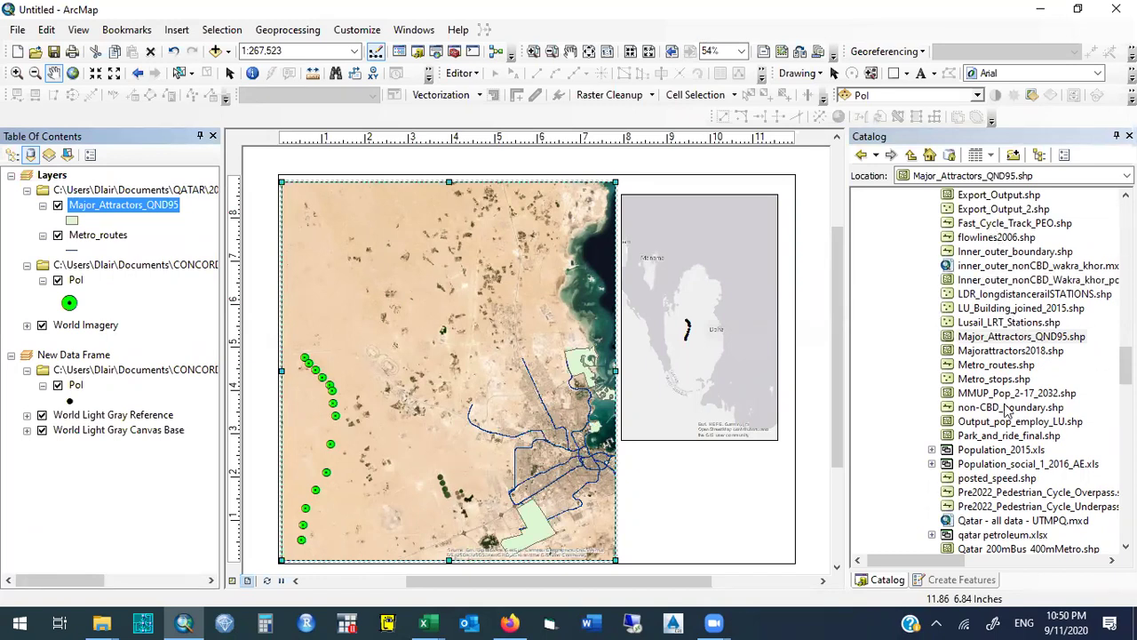
left_click_drag(1125, 366, 1125, 341)
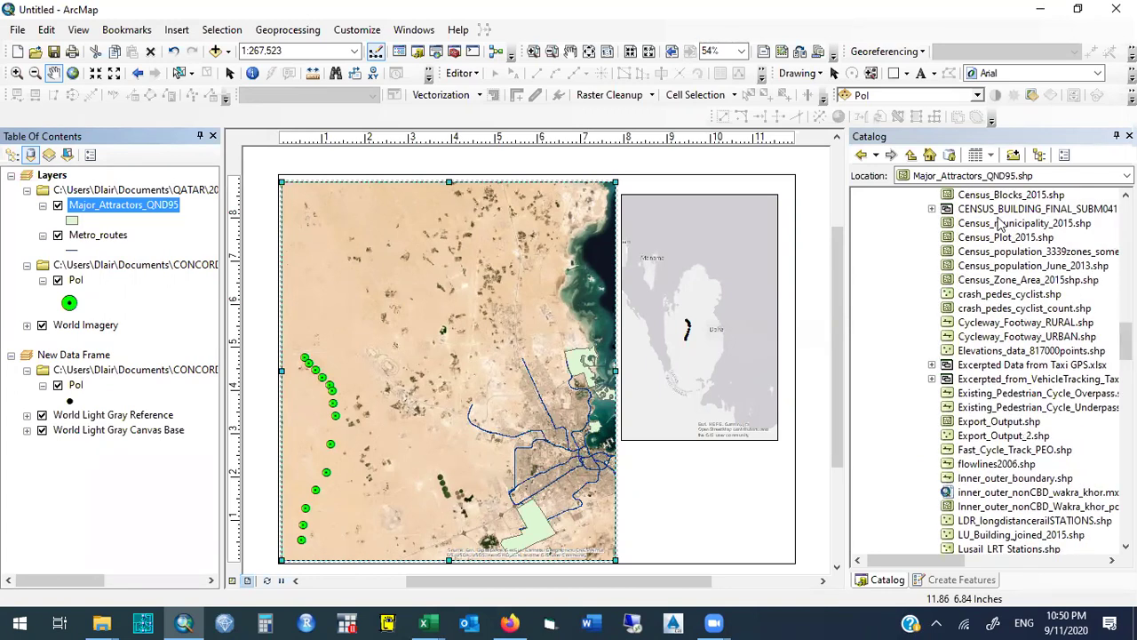
left_click_drag(1125, 341, 1126, 322)
left_click(983, 297)
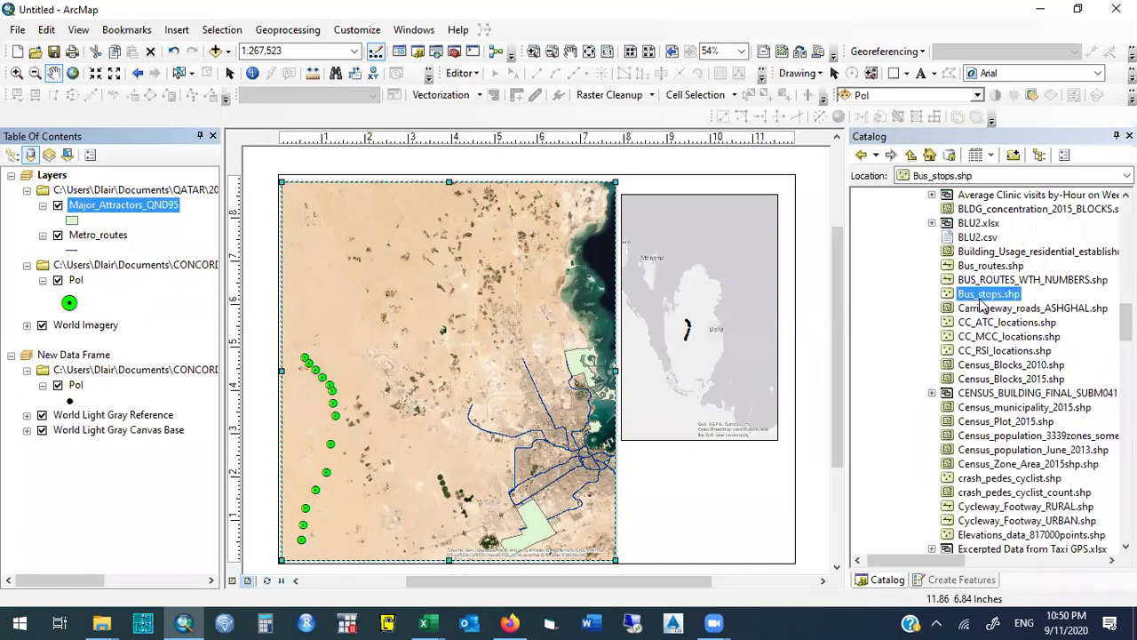
left_click_drag(987, 267, 133, 185)
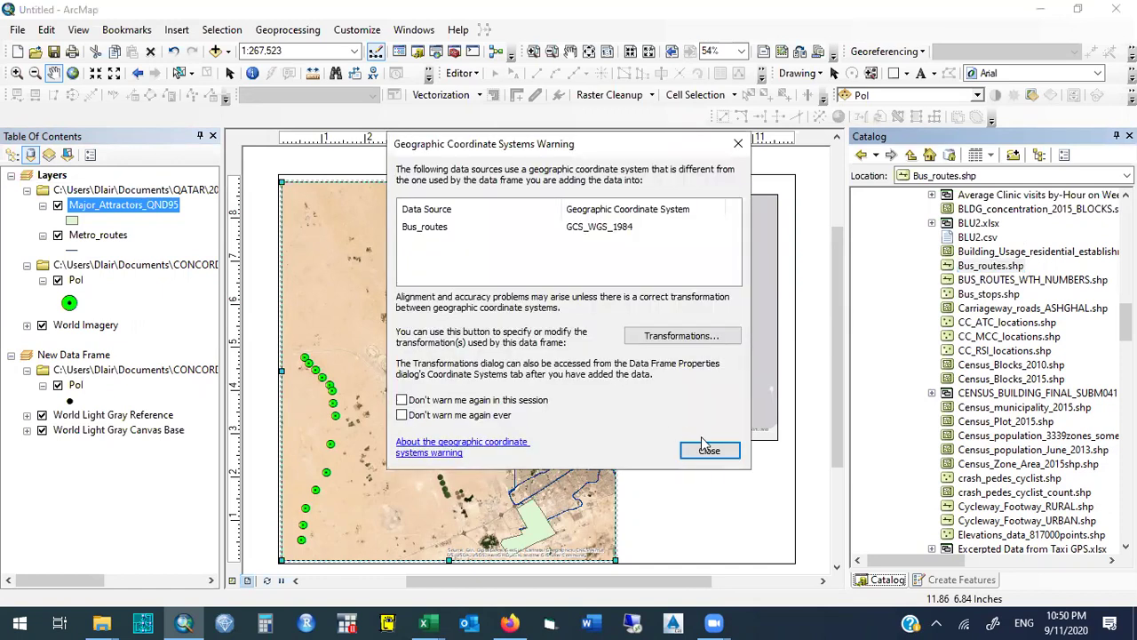
left_click(707, 450)
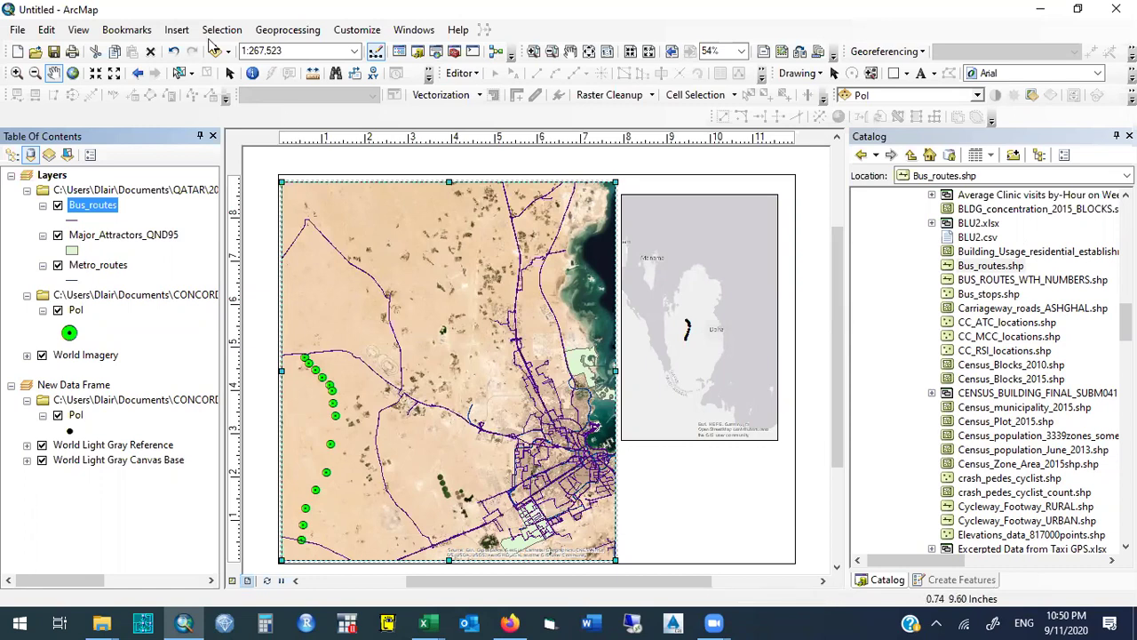
Insert an ESRI North 7 north arrow in the map's upper-left and enlarge it slightly.
left_click(176, 30)
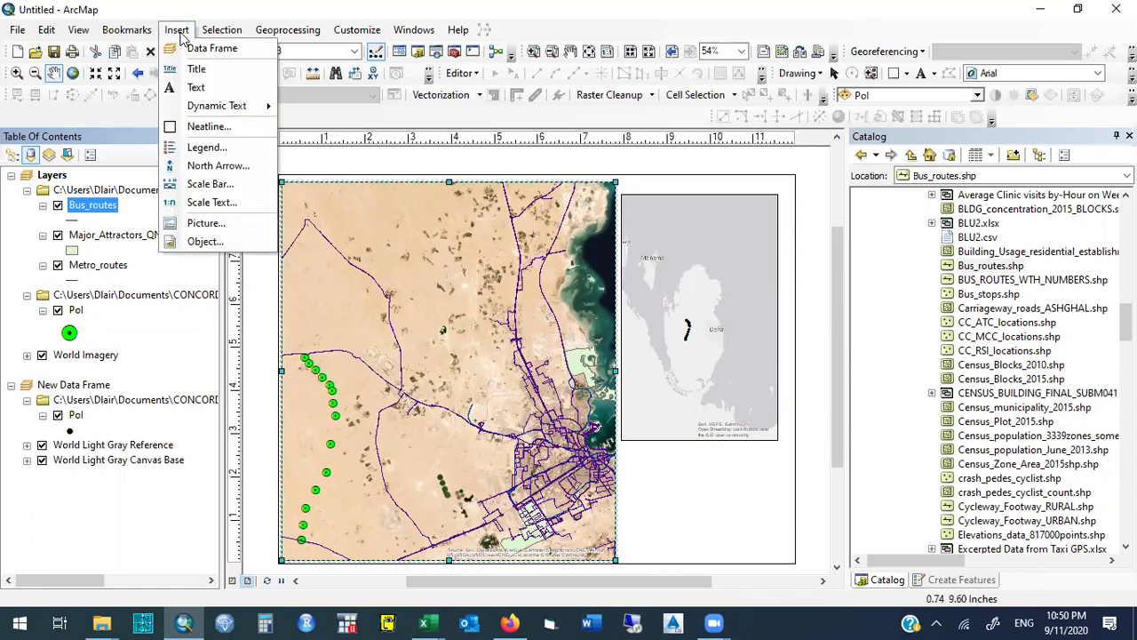
left_click(217, 166)
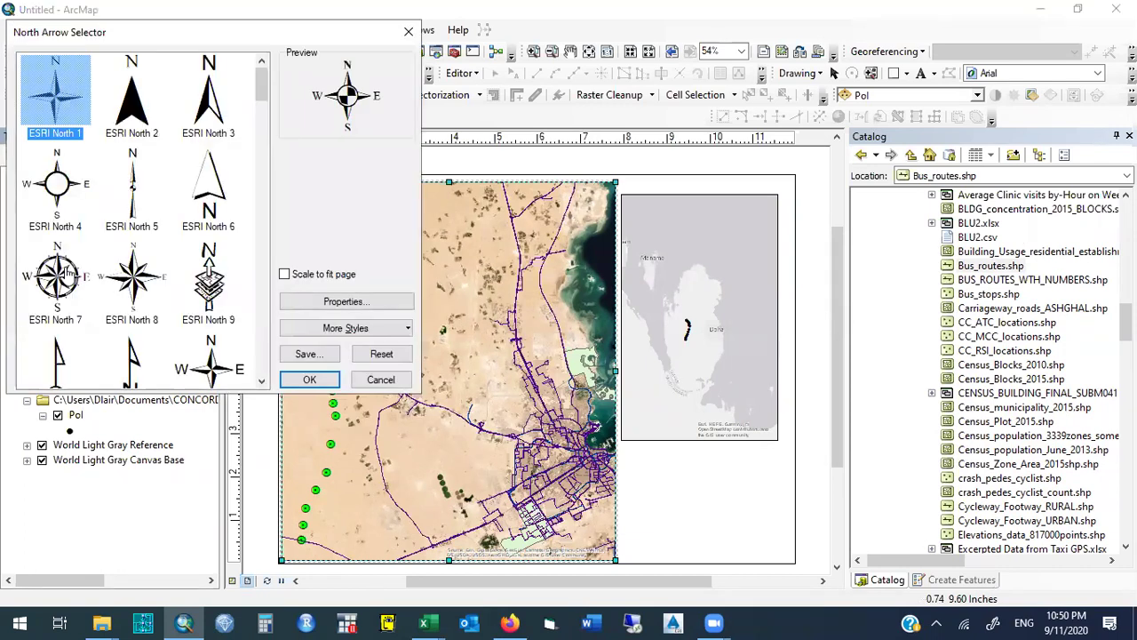
left_click(67, 273)
left_click(307, 379)
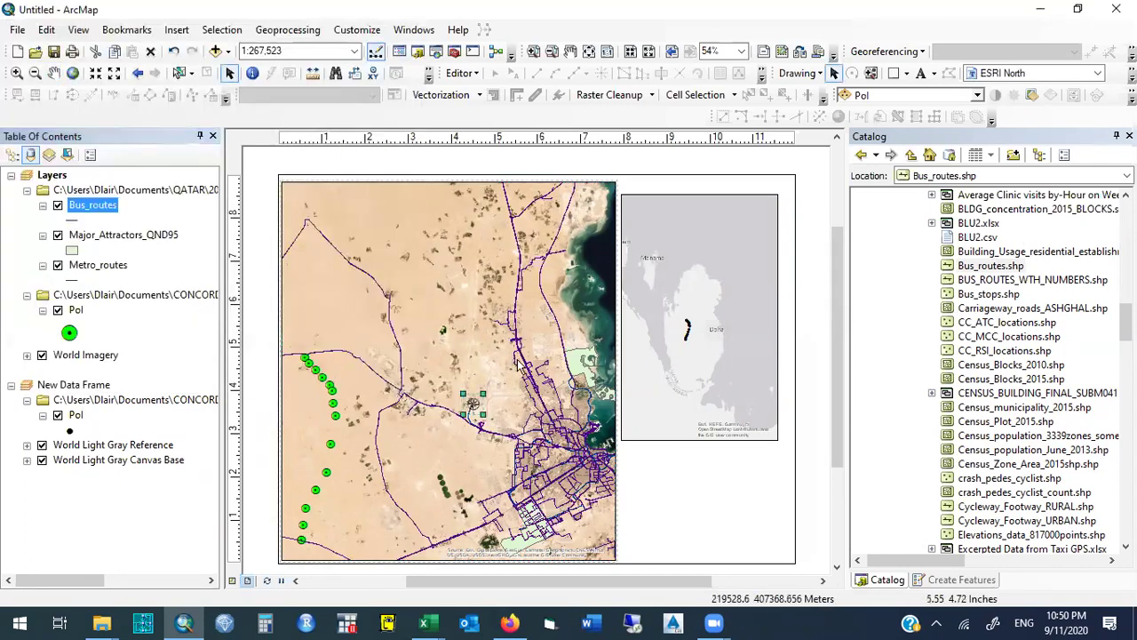
left_click_drag(483, 393, 364, 210)
left_click(488, 311)
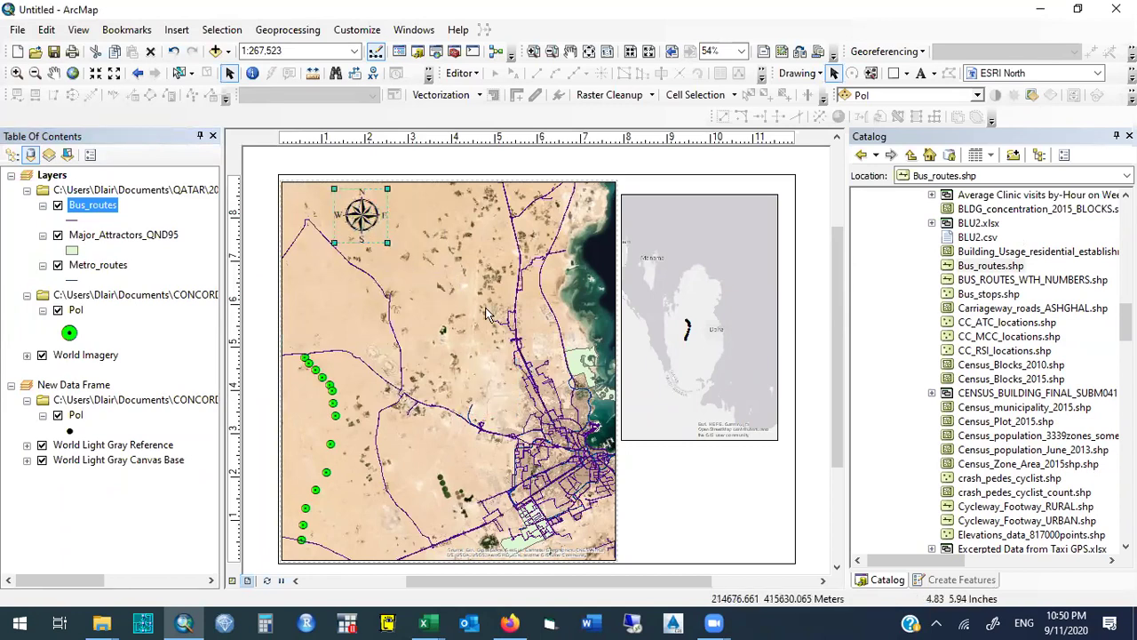
left_click(252, 230)
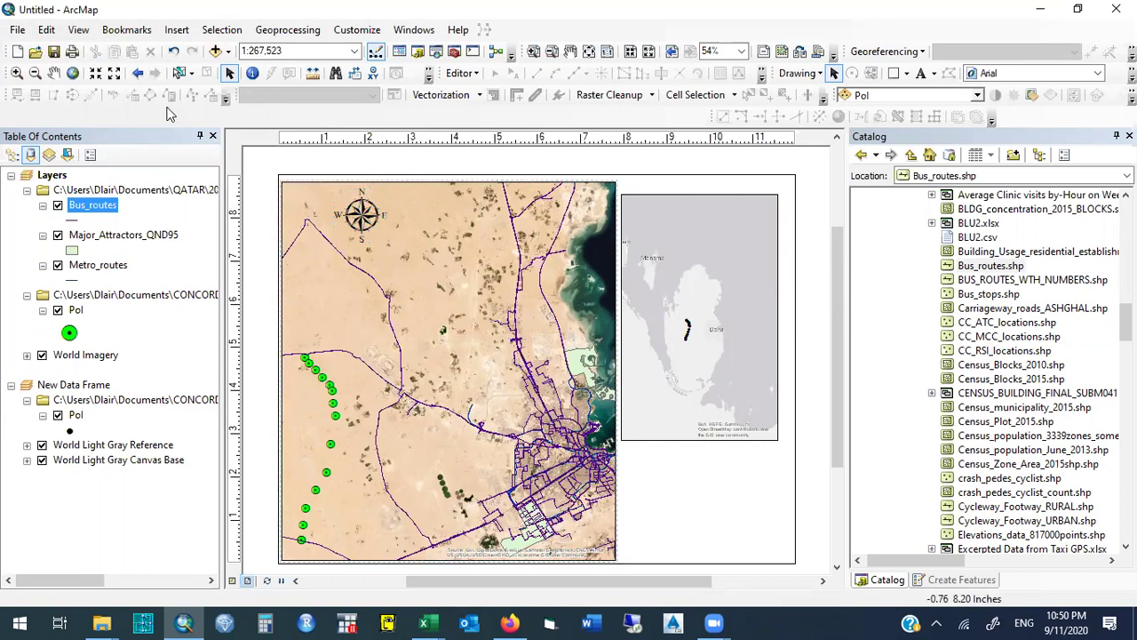
left_click(19, 31)
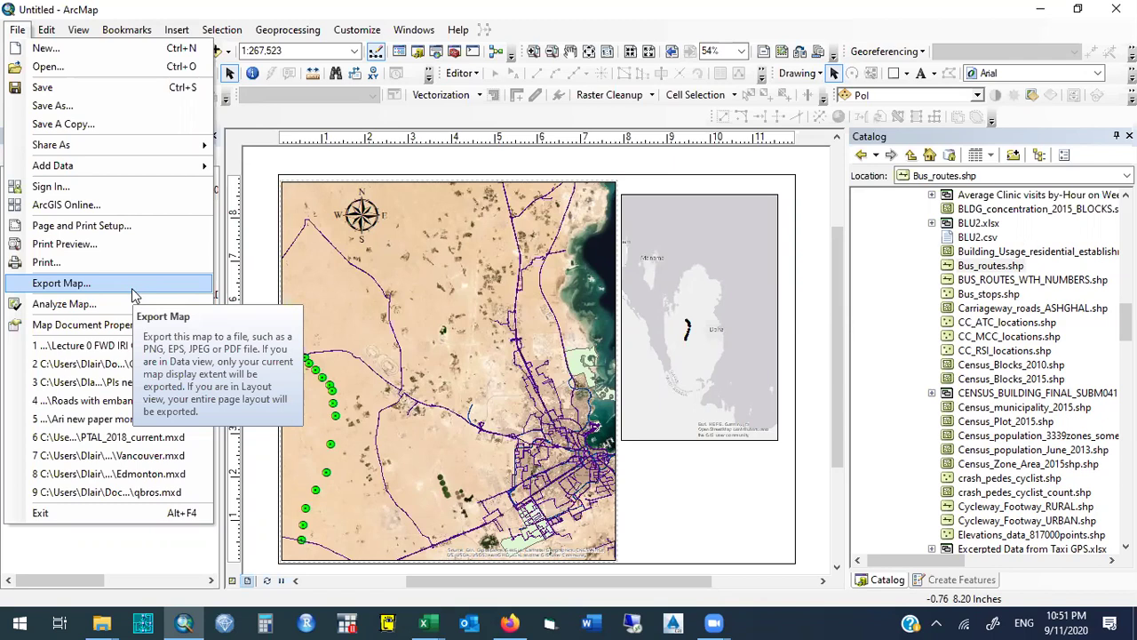
left_click(132, 292)
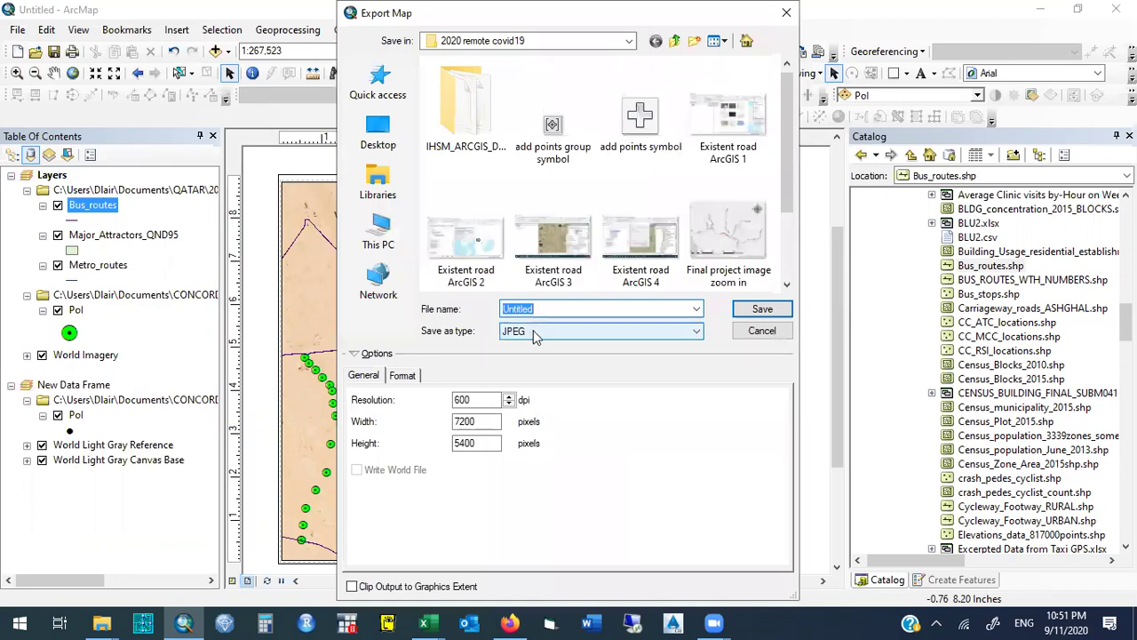
left_click(546, 335)
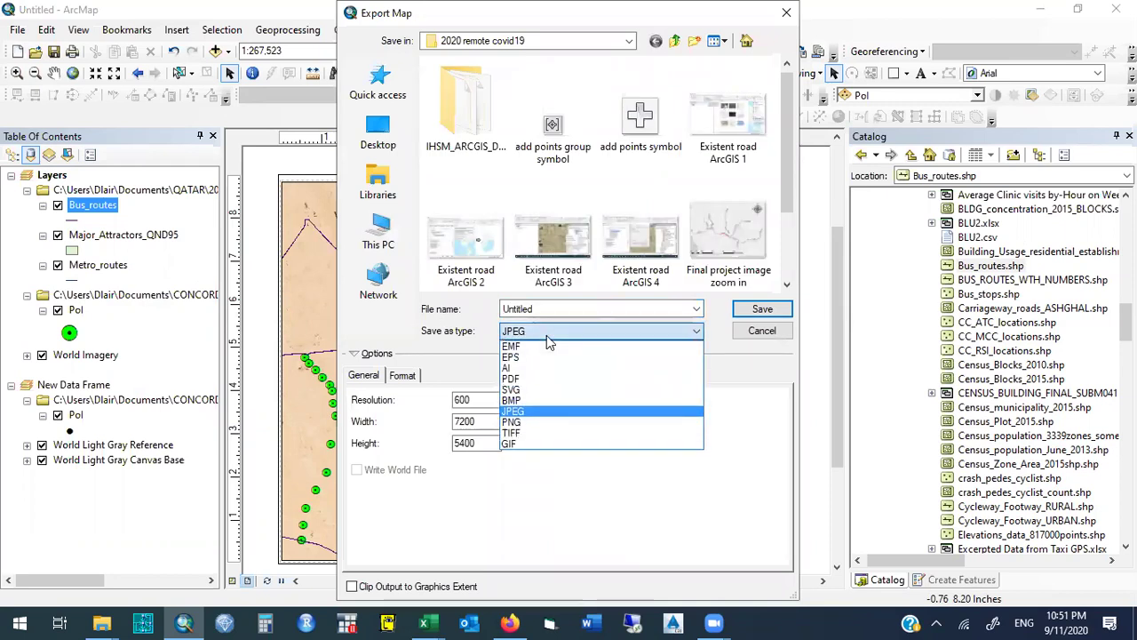
left_click(547, 335)
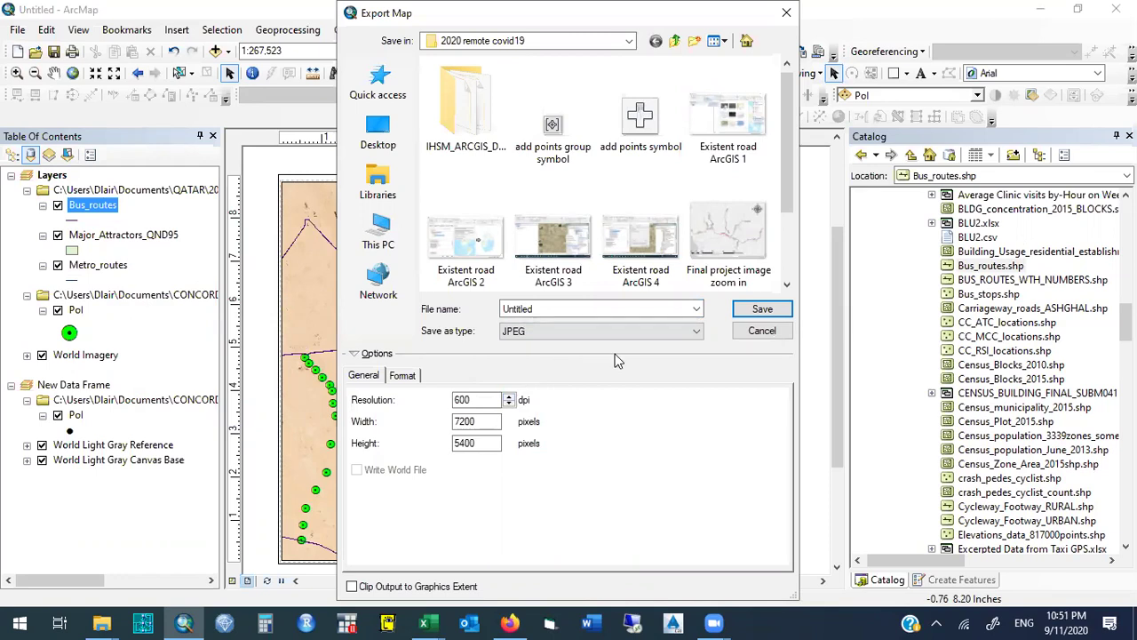
left_click(786, 15)
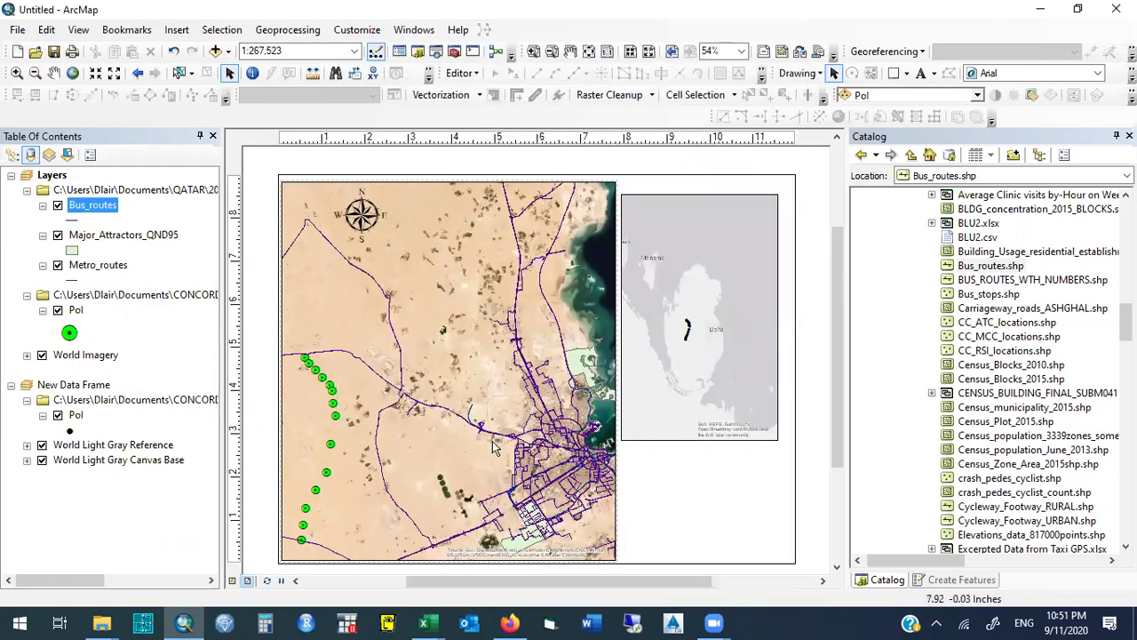
Turn off the Bus_routes, Major_Attractors_QND95 and Metro_routes layers.
left_click(58, 205)
left_click(58, 234)
left_click(57, 265)
left_click(58, 266)
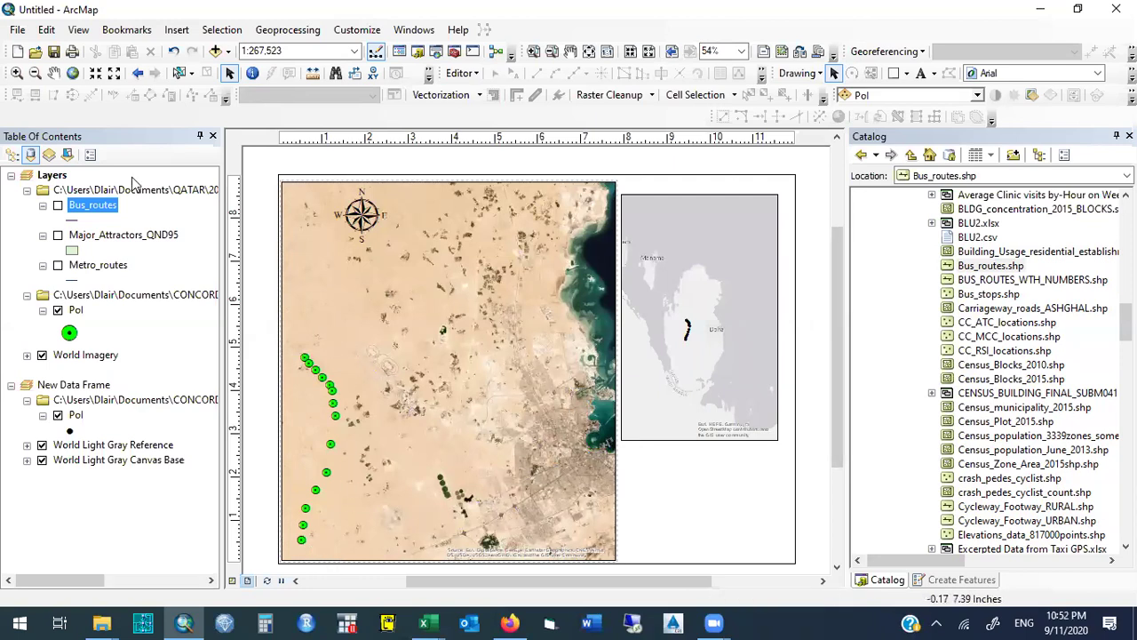
Remove the route layers group and the New Data Frame from the map.
right_click(75, 192)
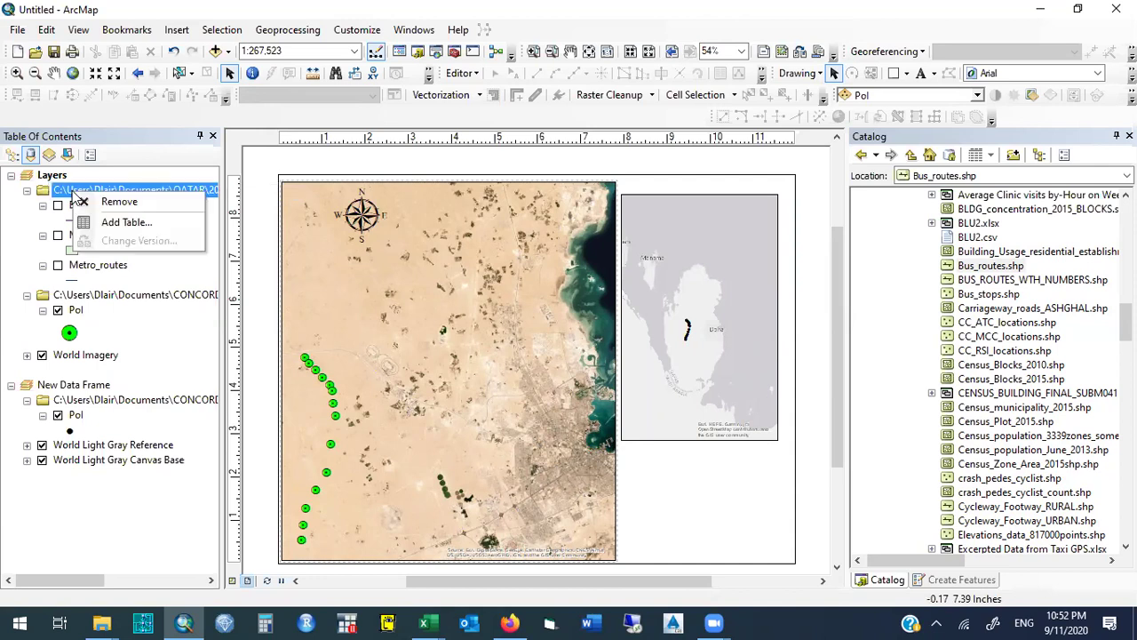
left_click(46, 387)
right_click(46, 387)
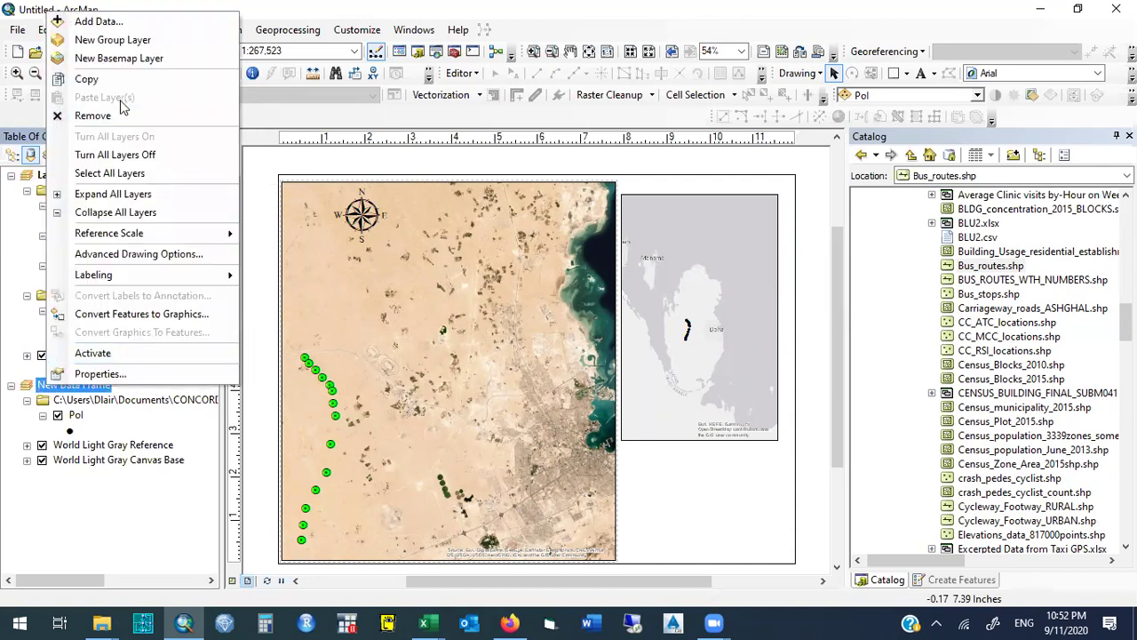
left_click(93, 115)
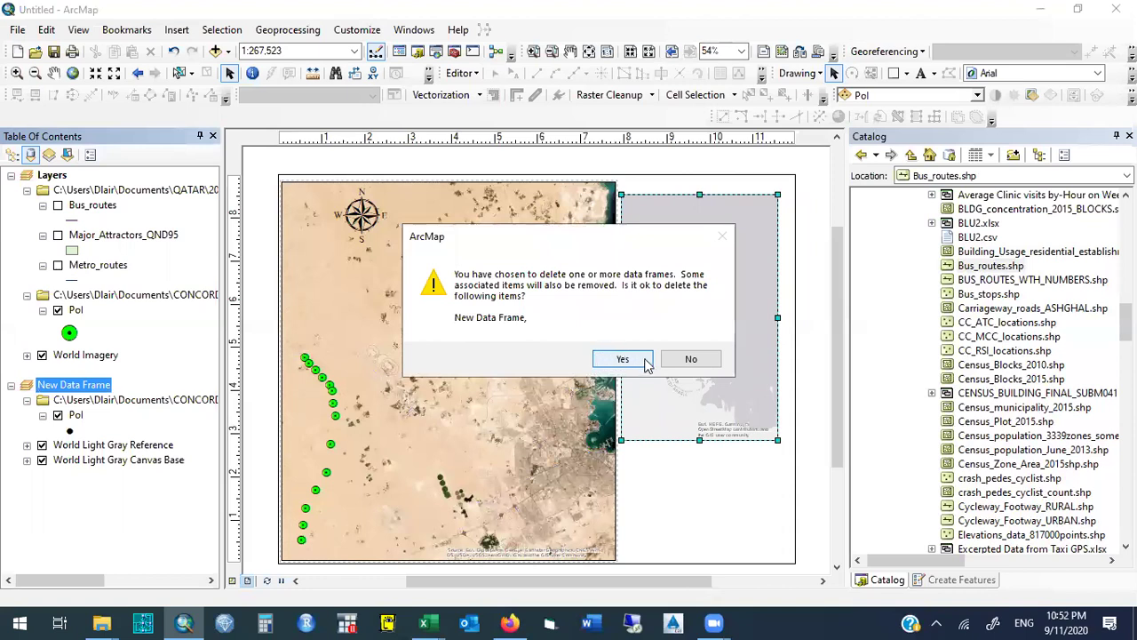
left_click(690, 359)
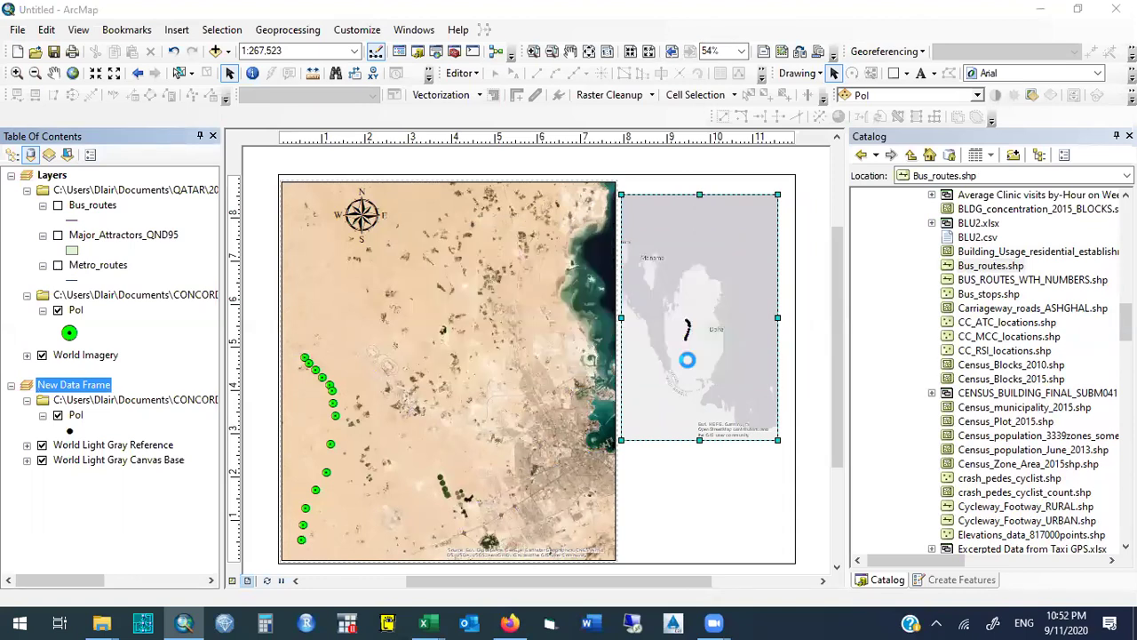
right_click(77, 190)
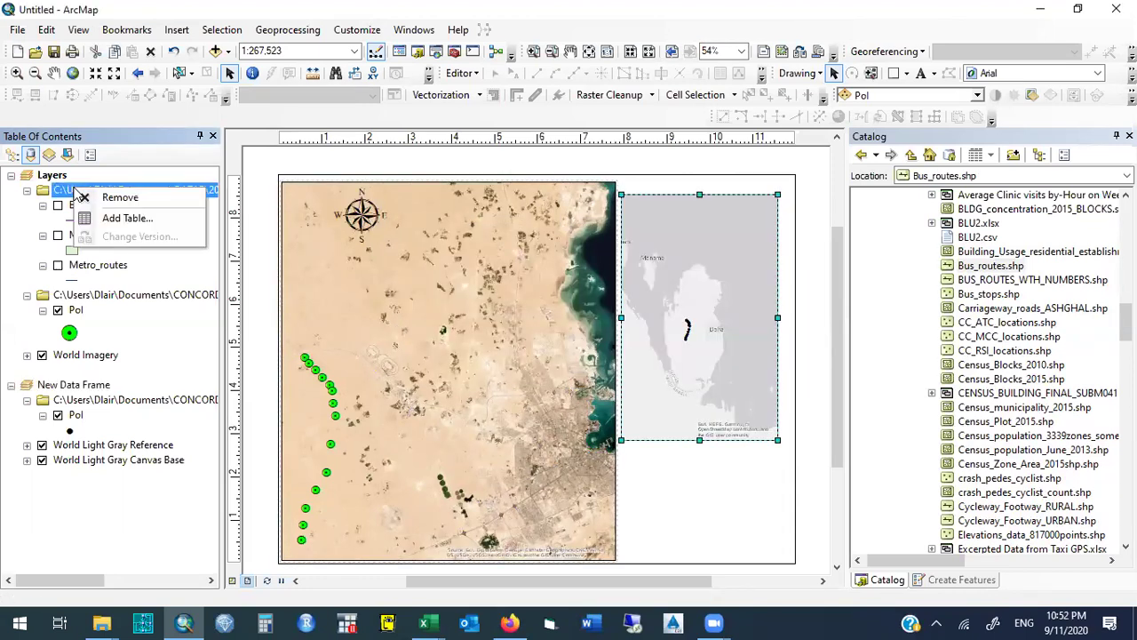
left_click(96, 201)
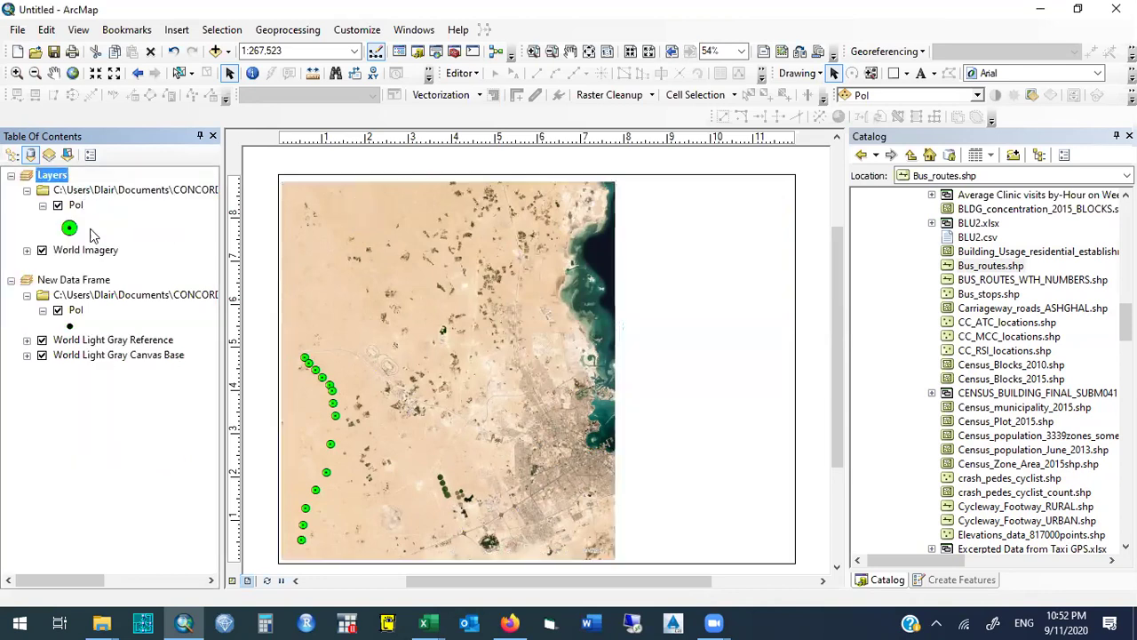
right_click(90, 281)
left_click(129, 333)
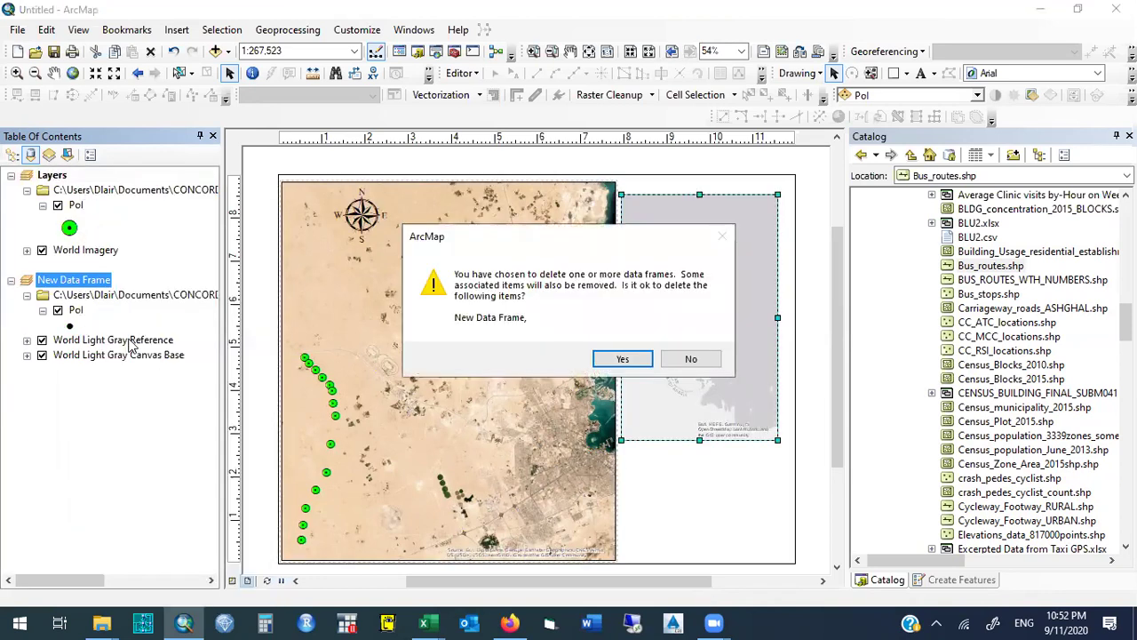
left_click(619, 358)
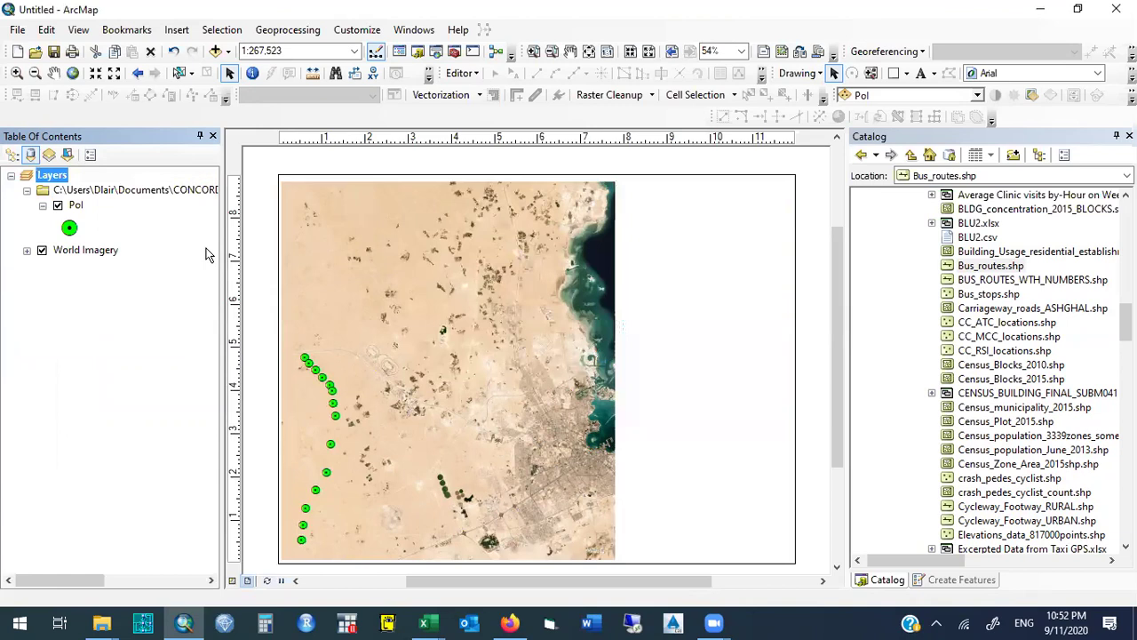
Remove the Pol points group and the World Imagery basemap layer.
right_click(74, 195)
left_click(94, 202)
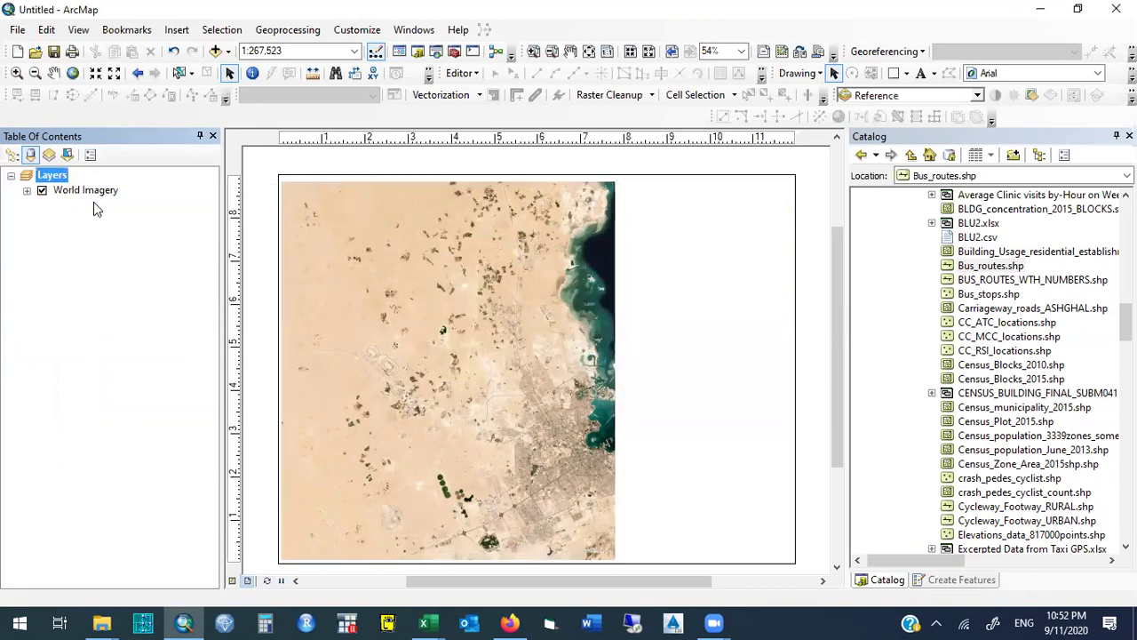
right_click(53, 189)
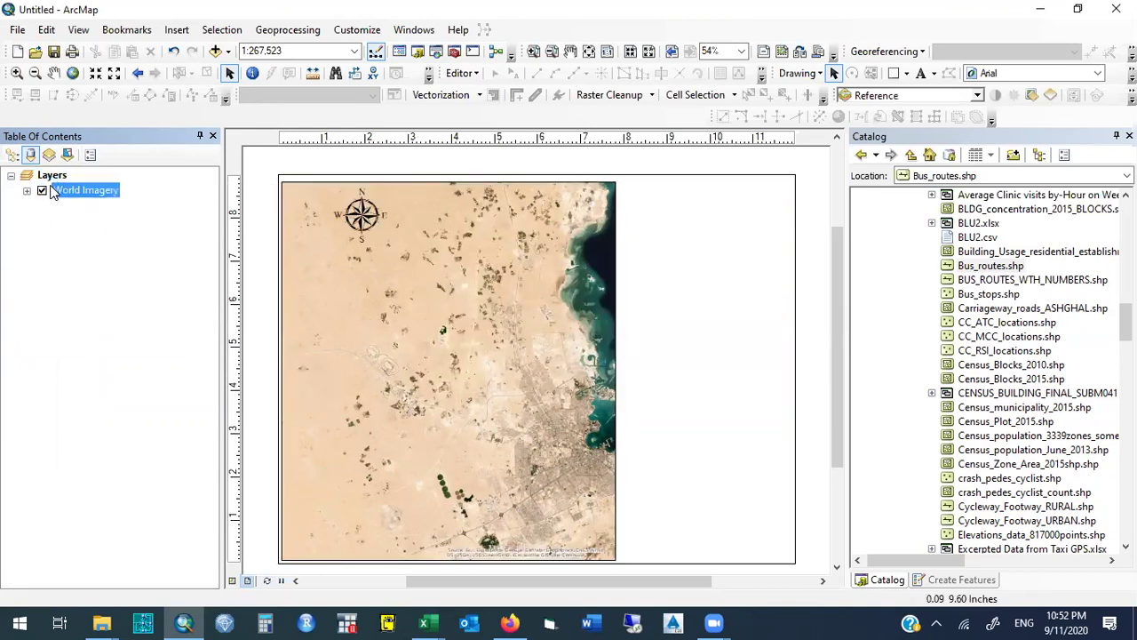
left_click(93, 214)
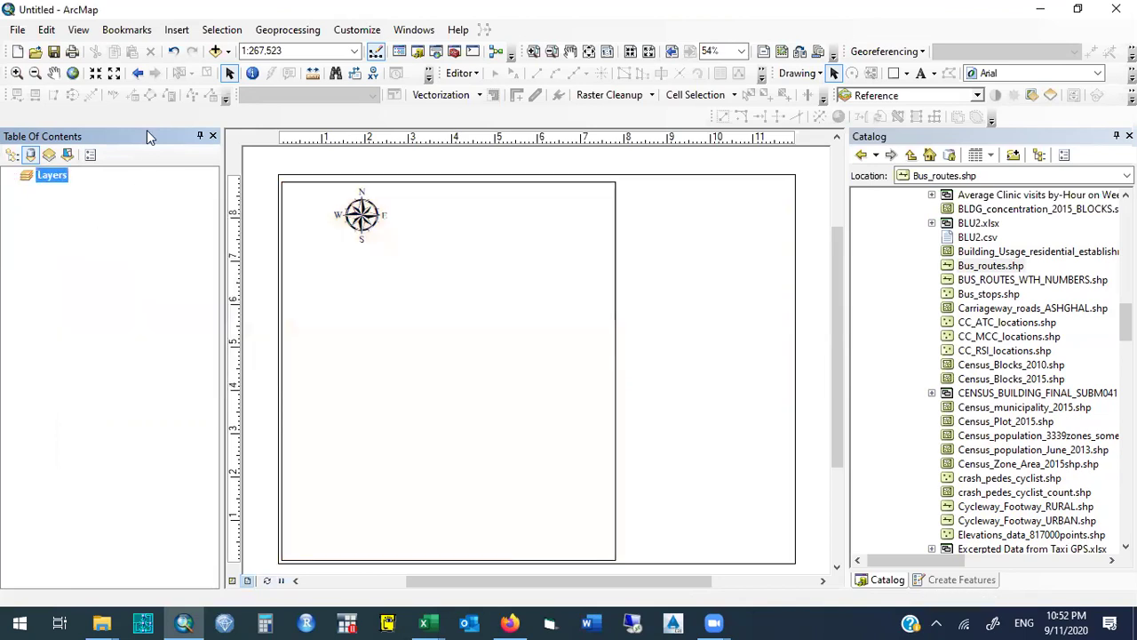
Switch to Data View, then close ArcMap without saving the Untitled map.
left_click(82, 32)
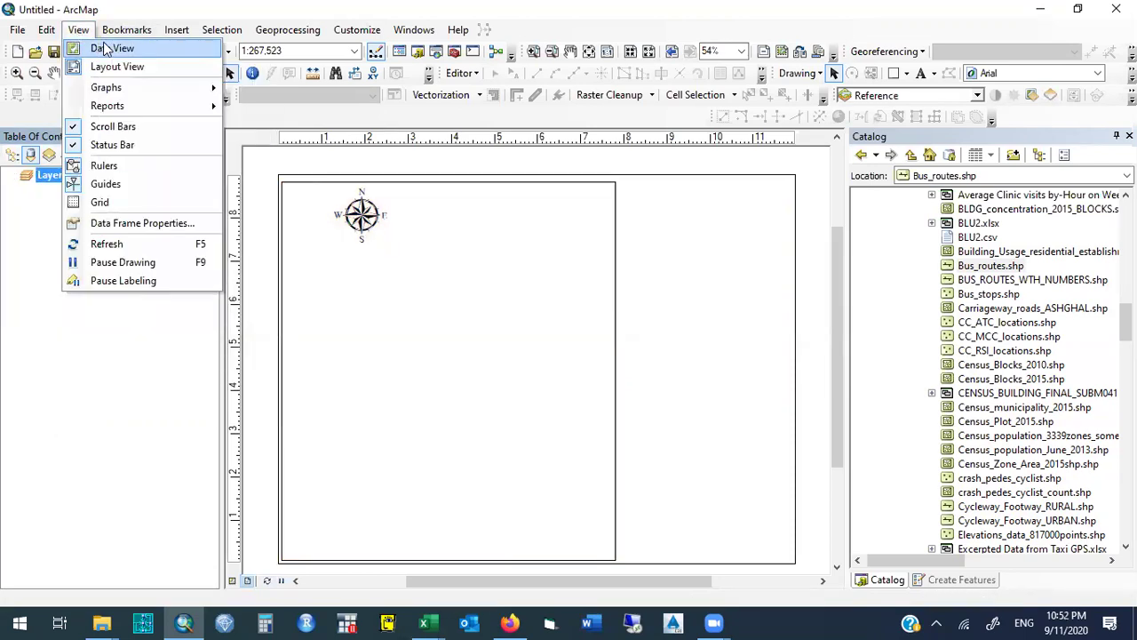
left_click(100, 46)
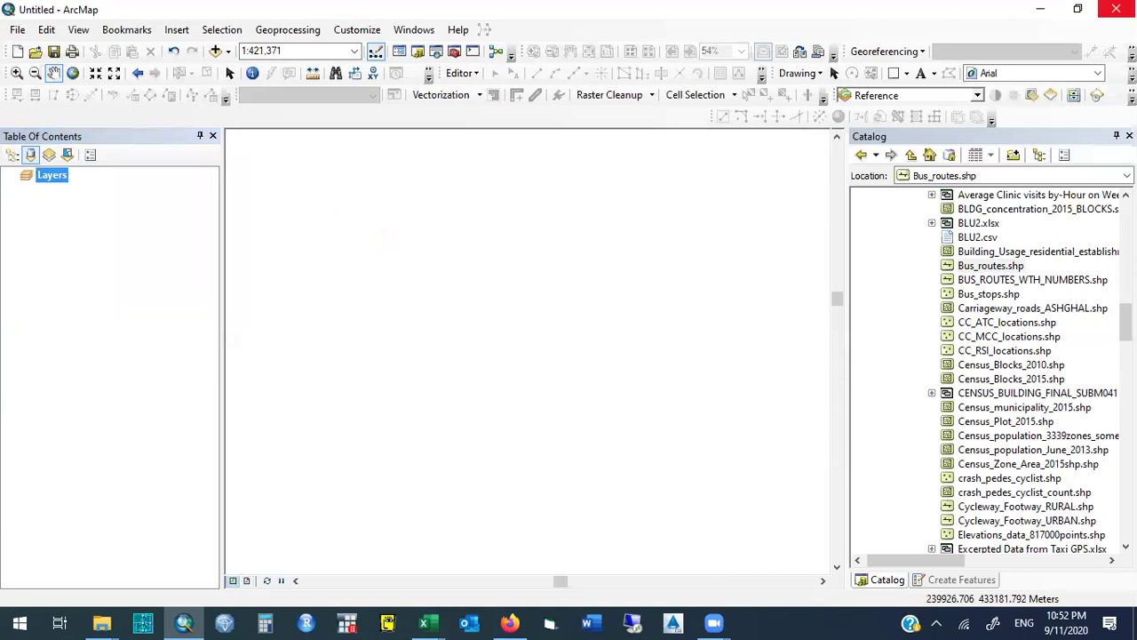
left_click(1116, 9)
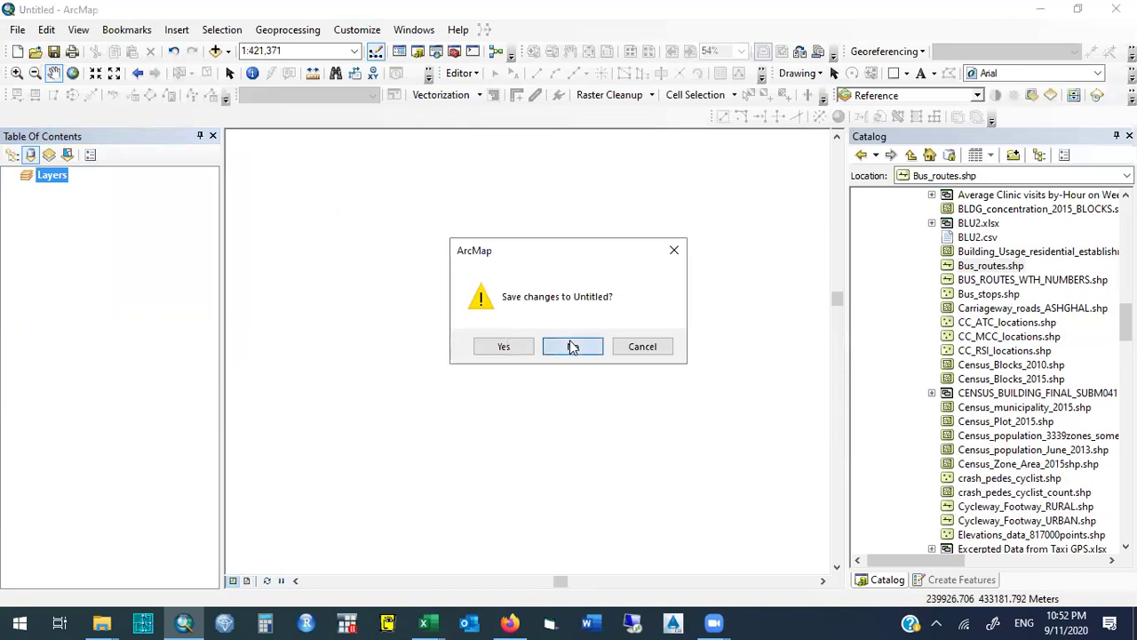
left_click(573, 345)
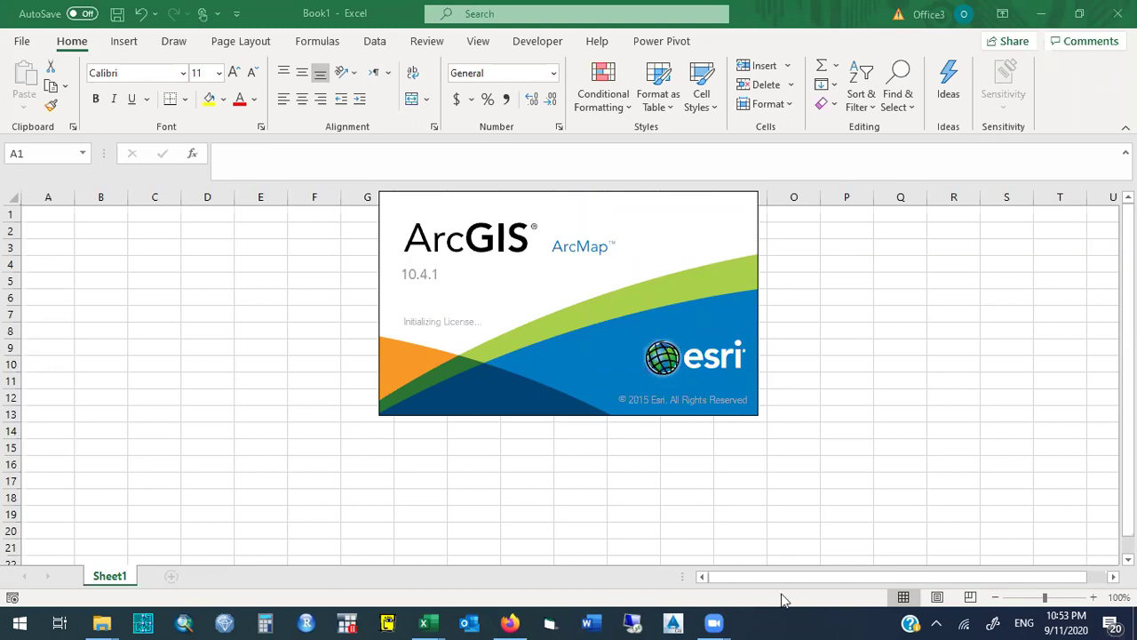
Bring up the 2020 remote covid19 folder and briefly select its six Montreal files.
mouse_move(103, 622)
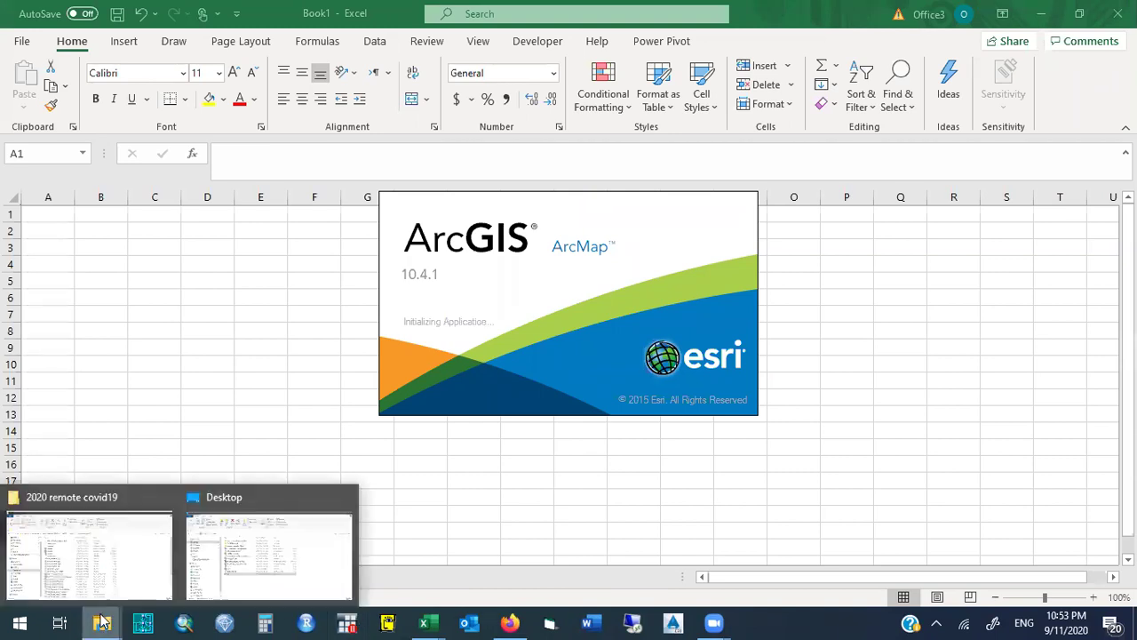
left_click(129, 557)
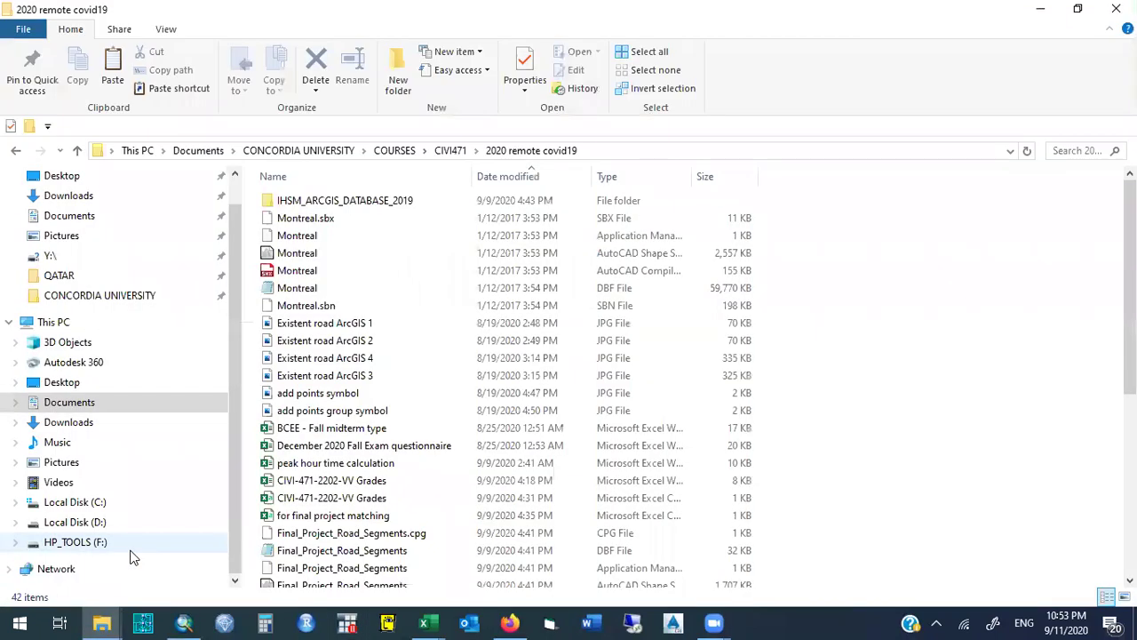
left_click_drag(248, 307, 320, 227)
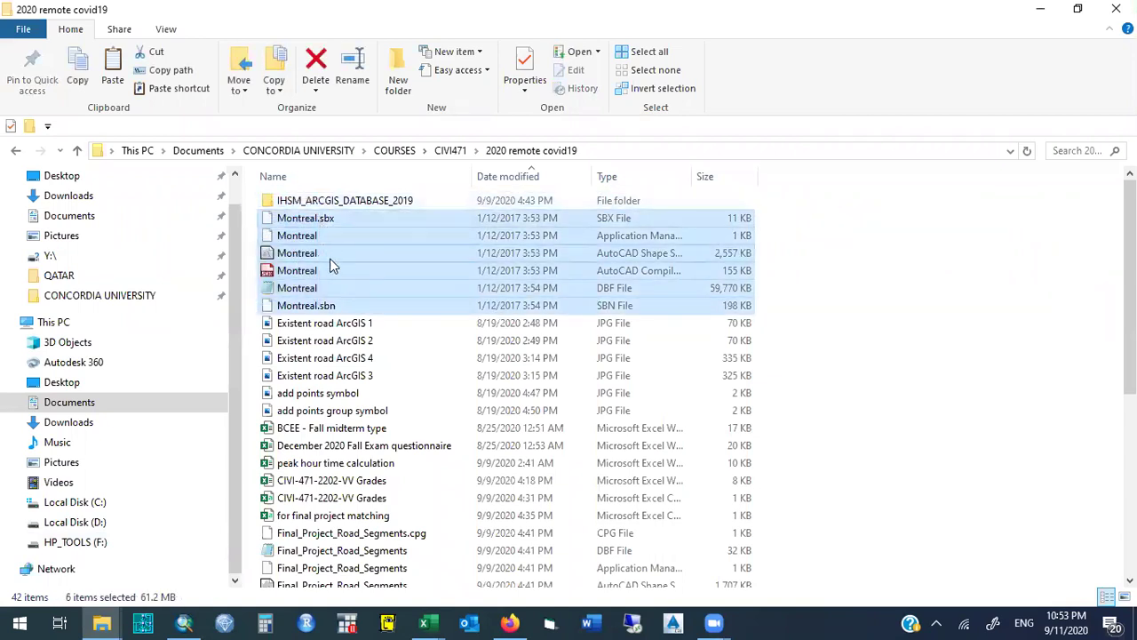
left_click(249, 332)
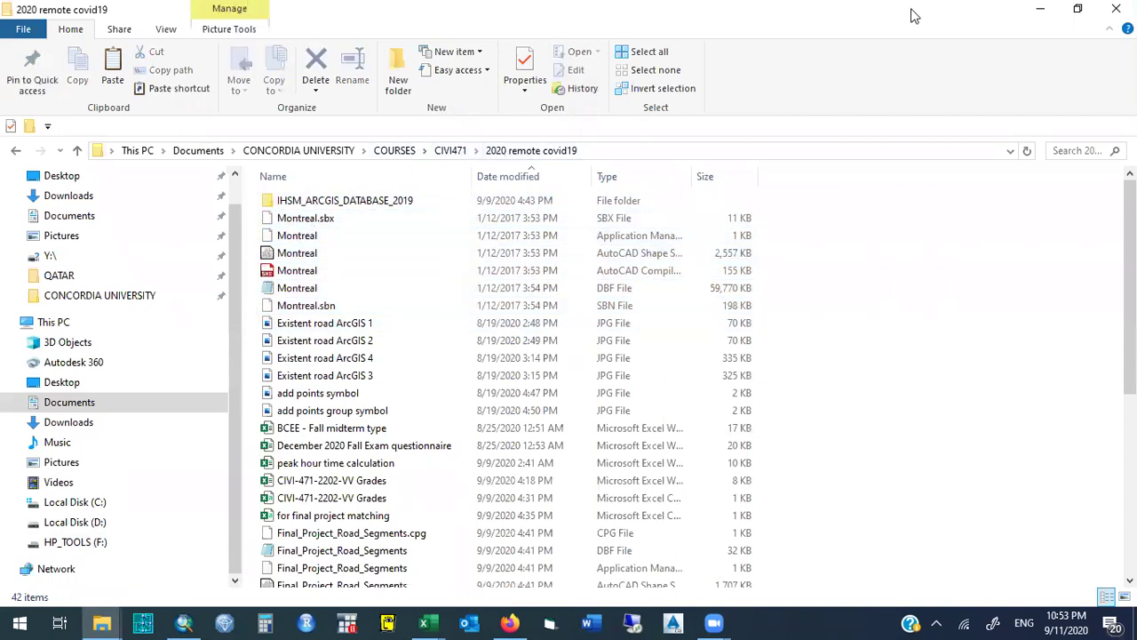
Minimize the course folder and blank workbook, close the Desktop folder, and switch to Firefox.
left_click(1040, 9)
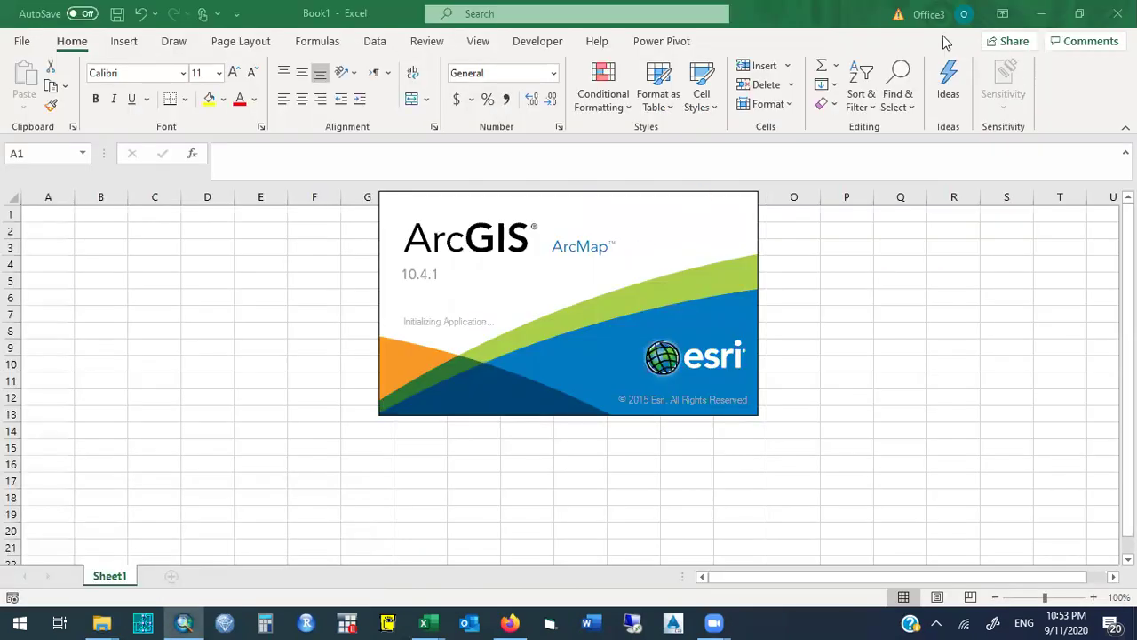
left_click(844, 16)
left_click(1117, 13)
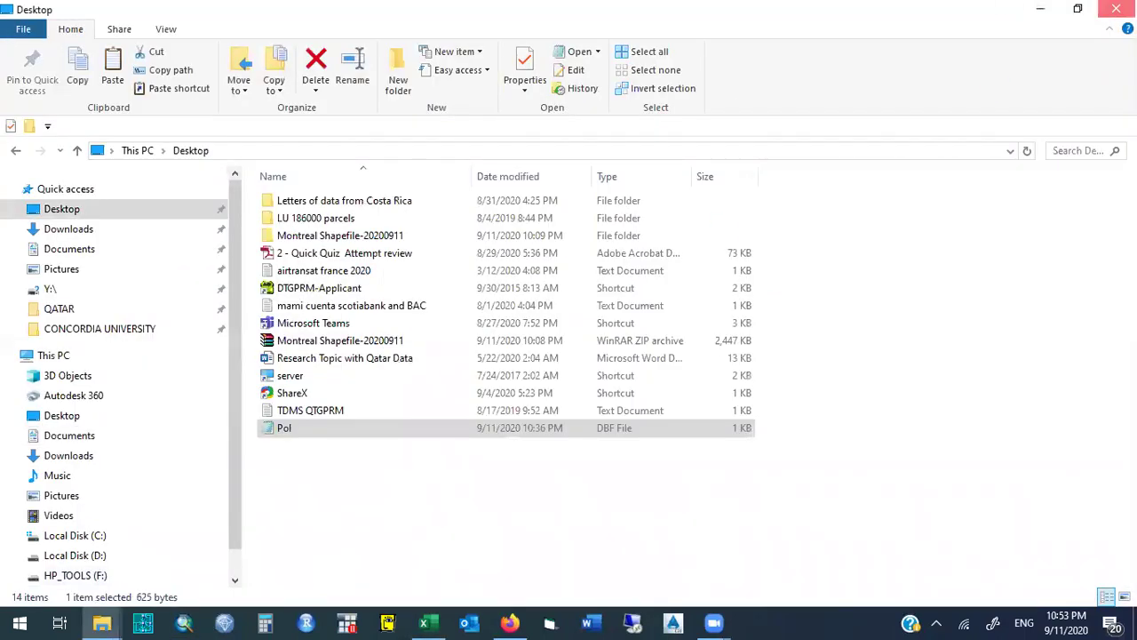
left_click(1116, 9)
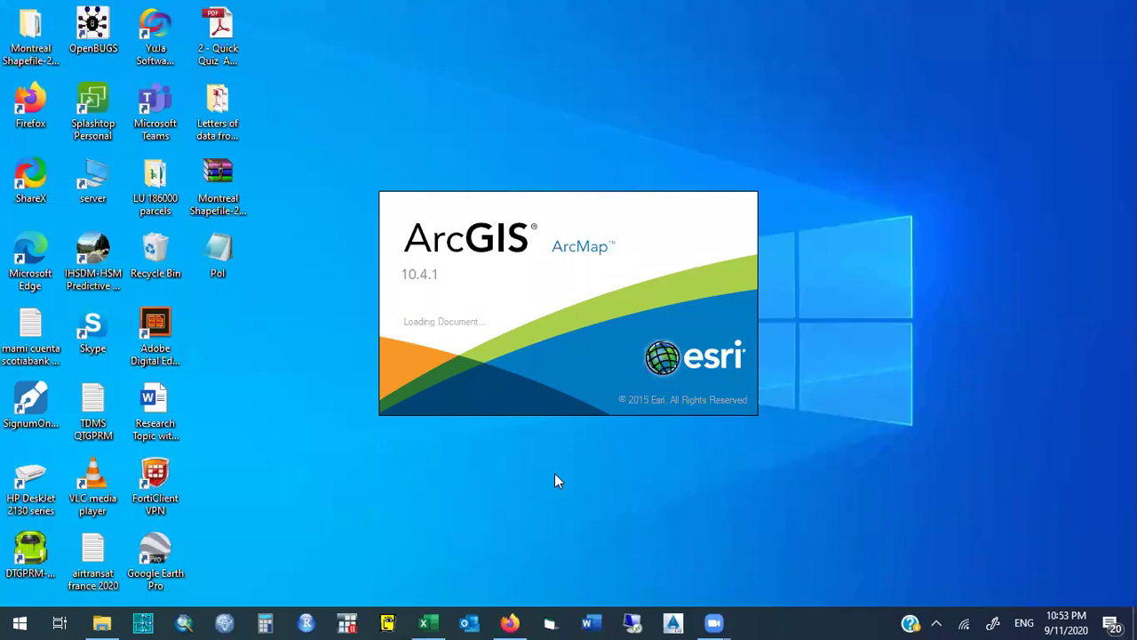
left_click(509, 622)
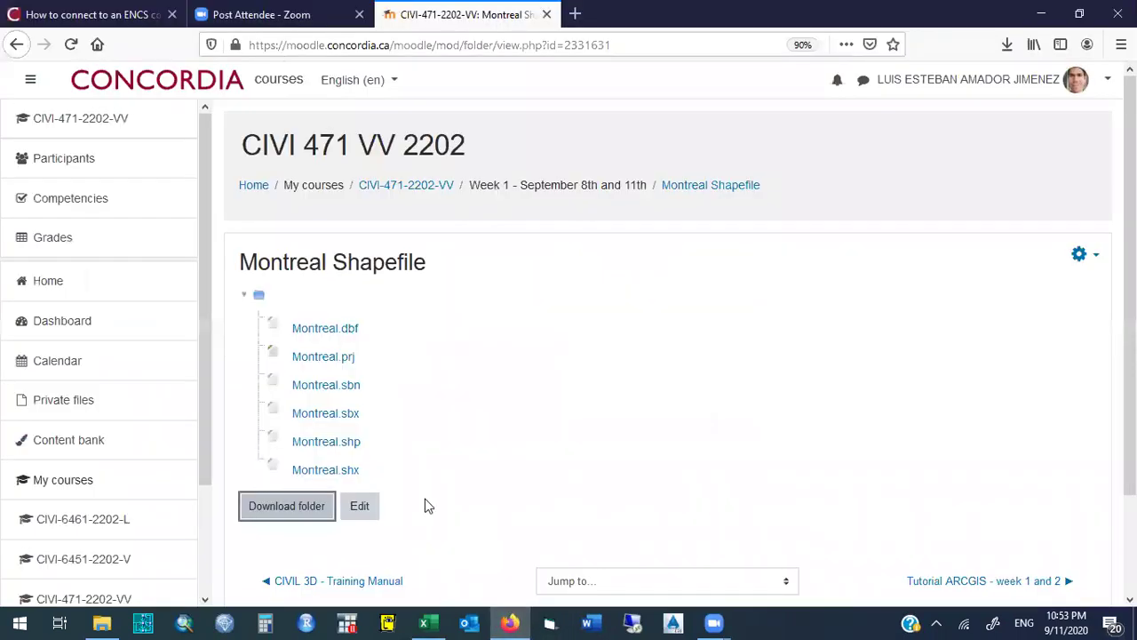
Go back to the main course page, glance at downloads, and open the CIVIL 3D - Training Manual.
left_click(15, 49)
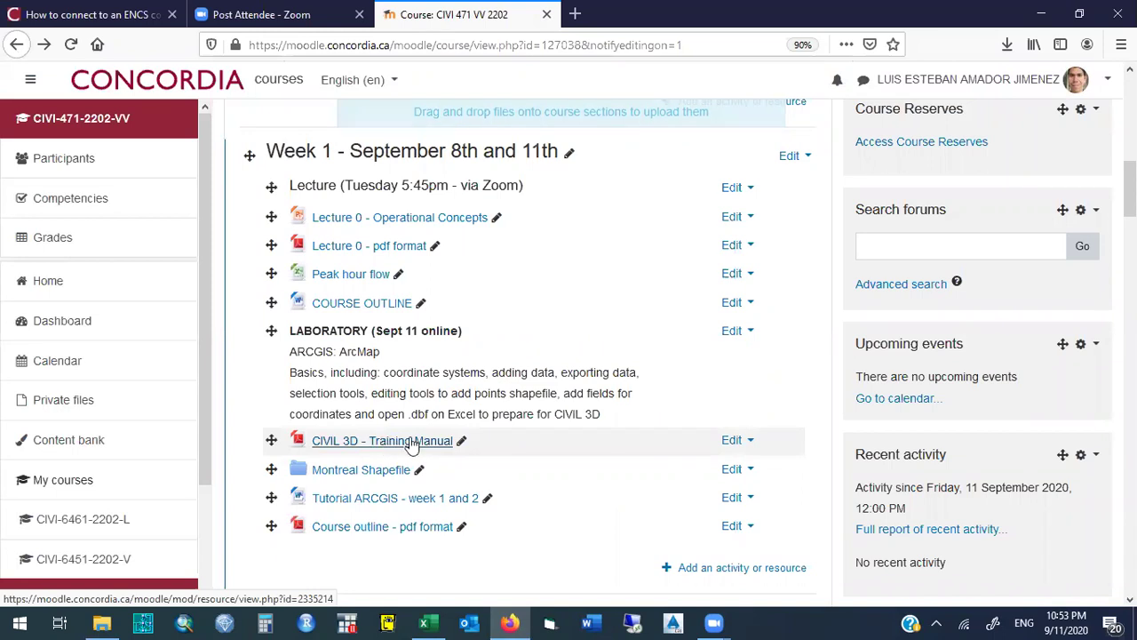
left_click(1006, 46)
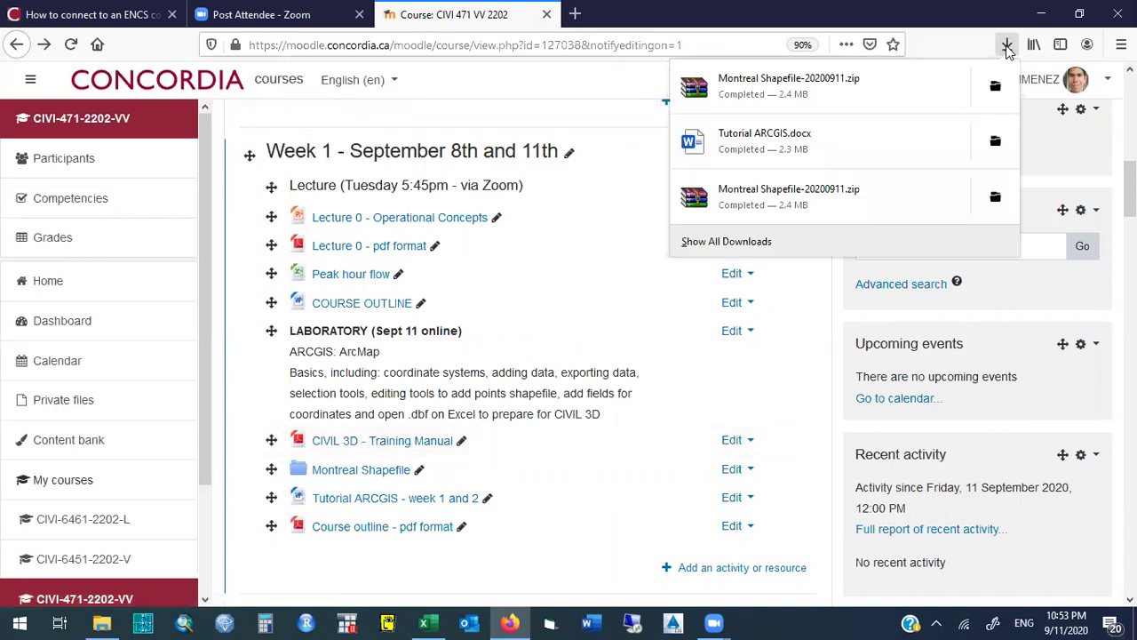
left_click(409, 451)
left_click(409, 444)
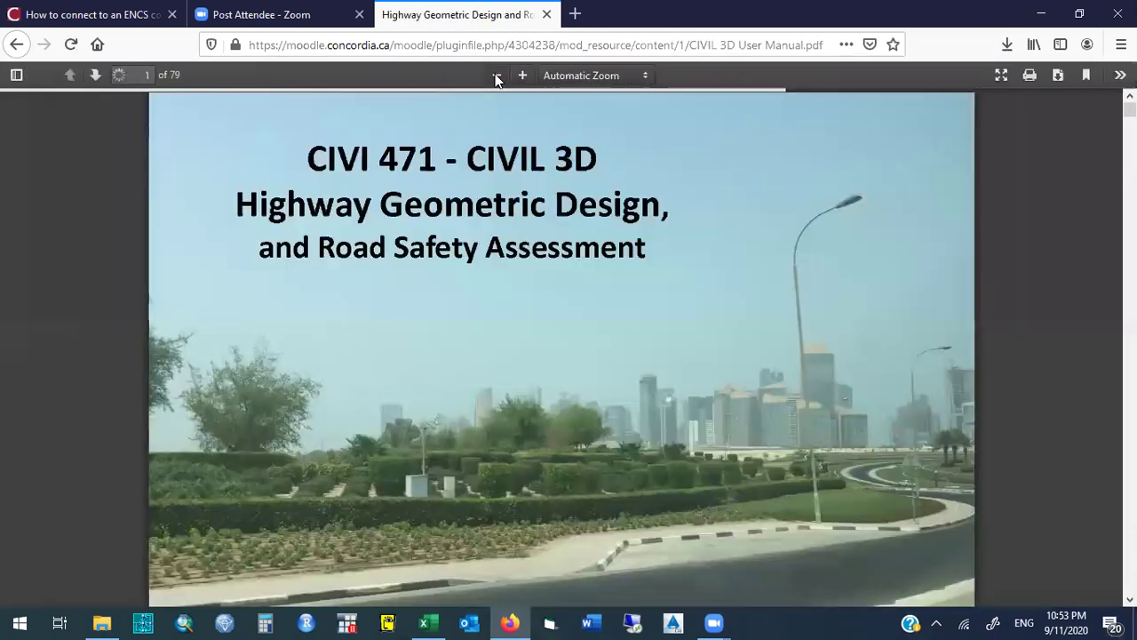
Zoom the CIVIL 3D manual out to 70% and scroll through its contents.
left_click(497, 76)
left_click(497, 76)
left_click(496, 76)
left_click(496, 76)
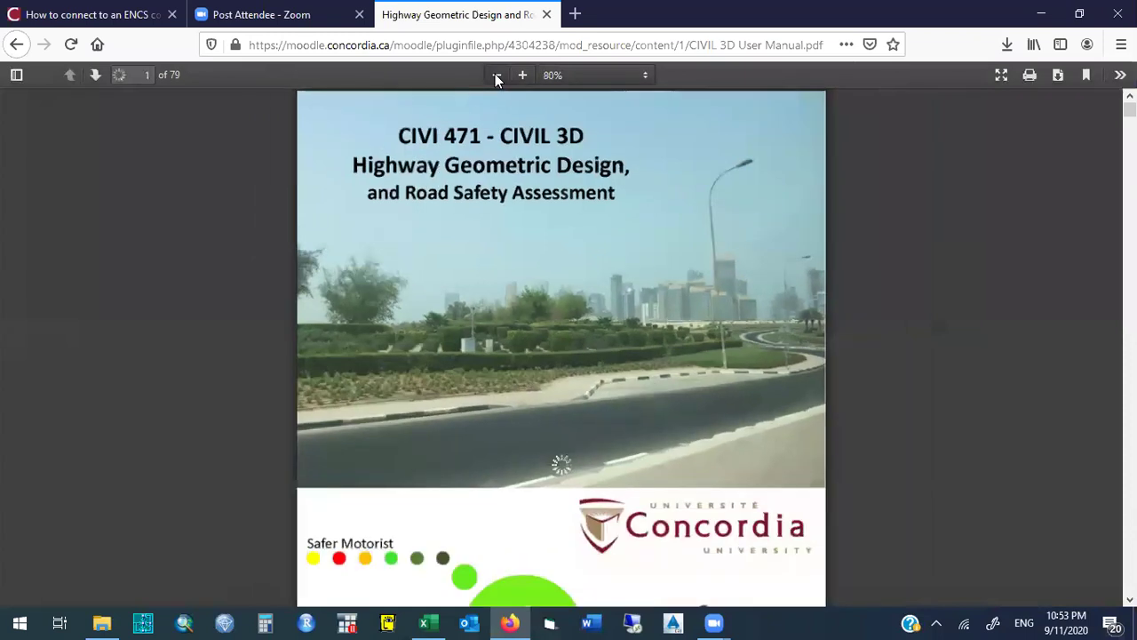
left_click(497, 76)
scroll(561, 346, "down", 12)
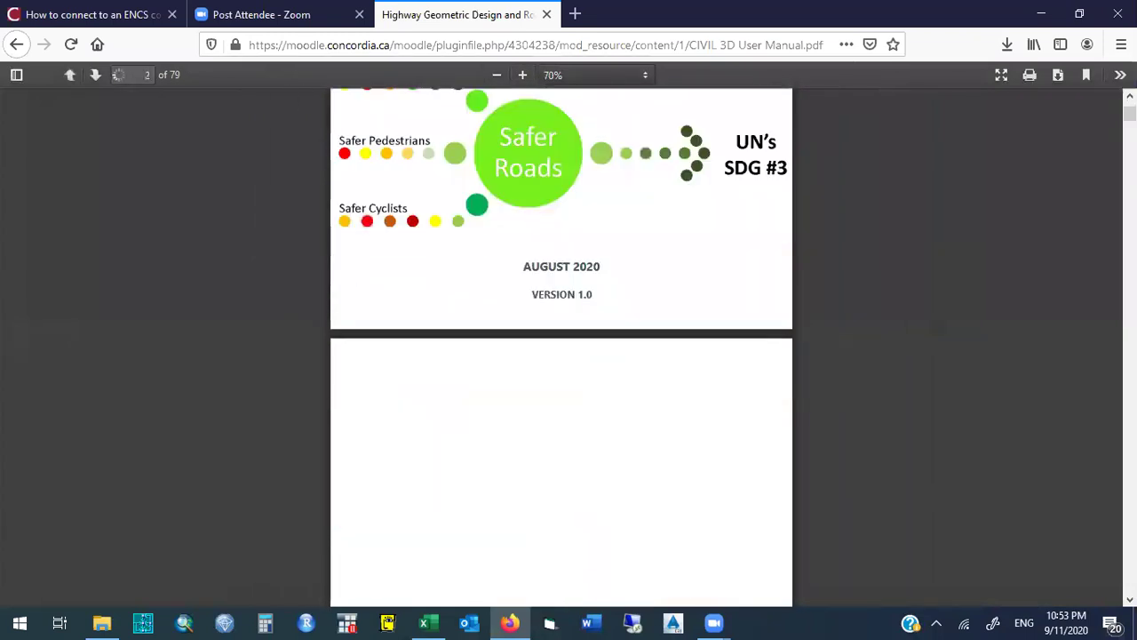
scroll(562, 347, "down", 3)
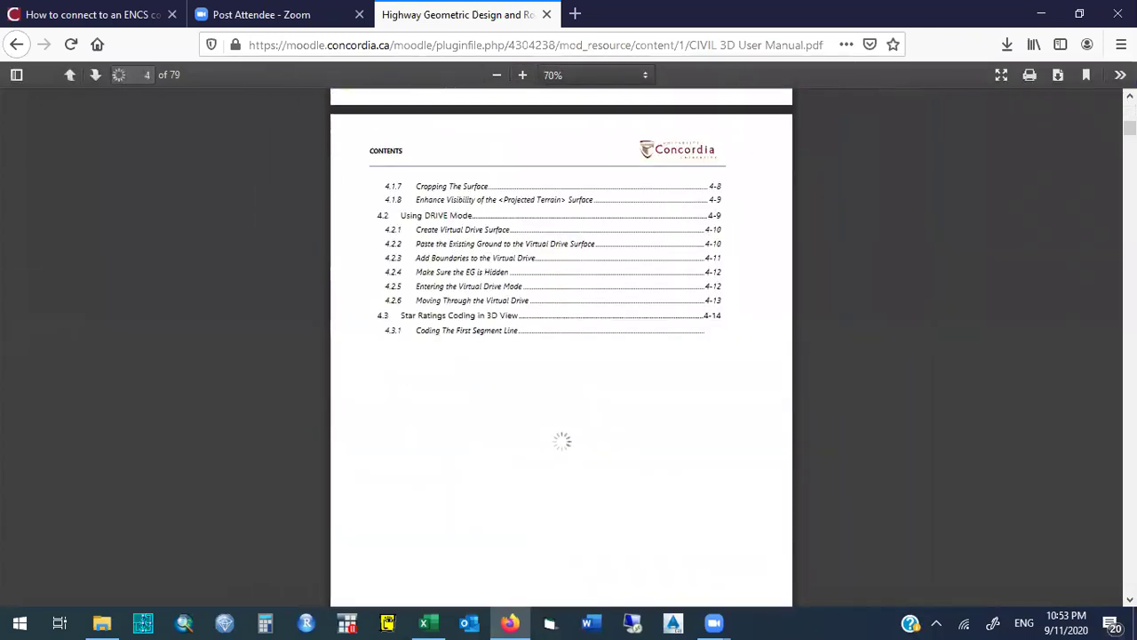
scroll(561, 347, "up", 4)
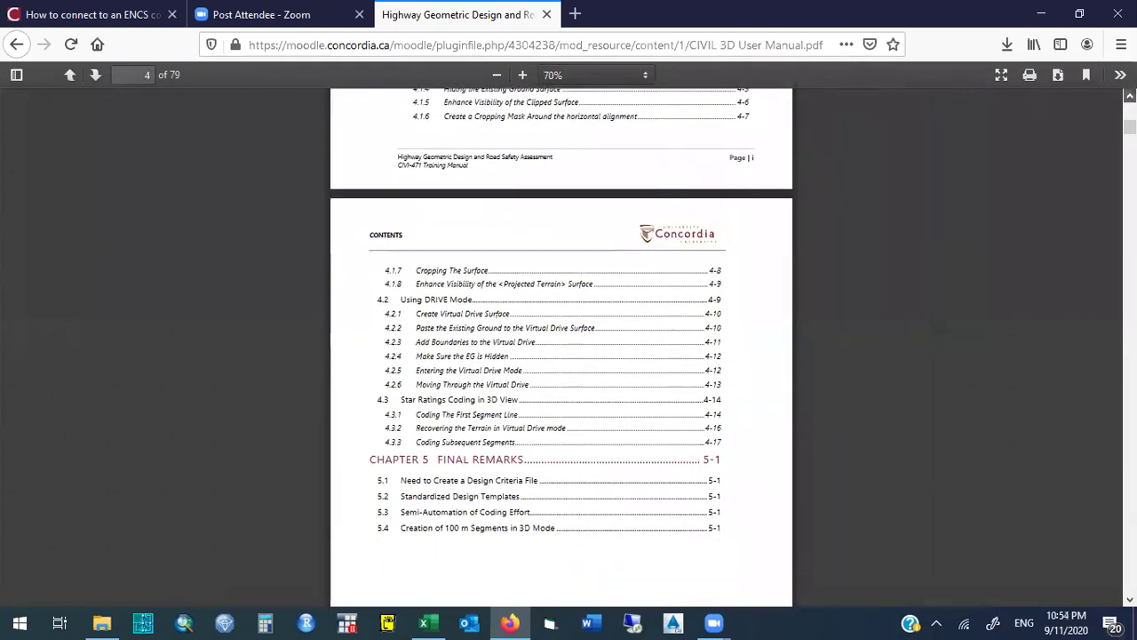
scroll(561, 347, "up", 3)
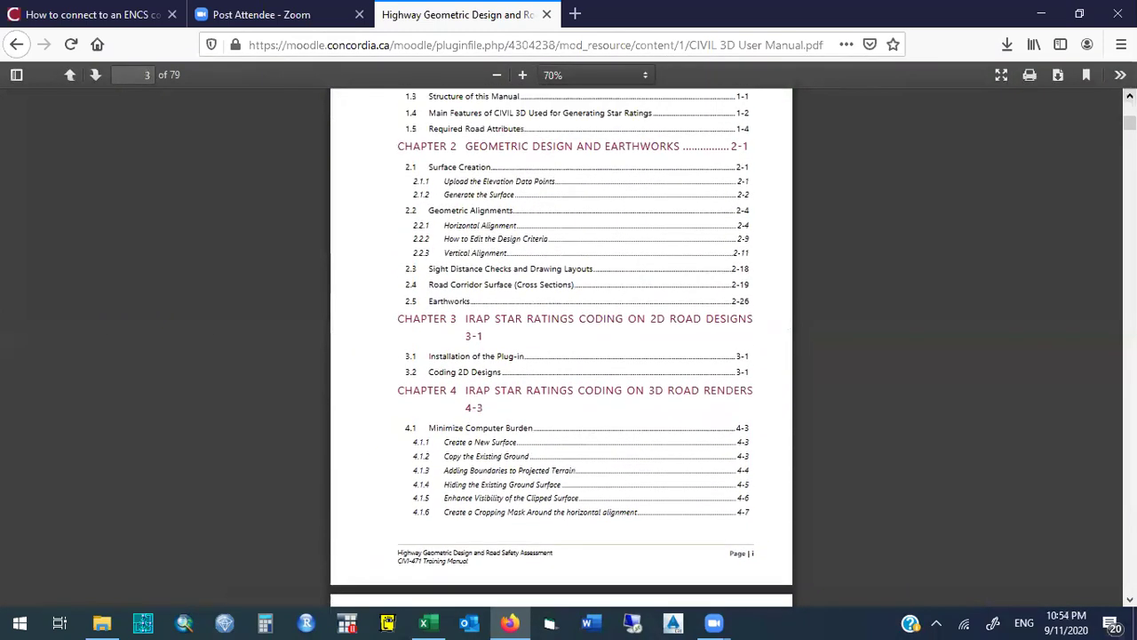
scroll(561, 347, "up", 1)
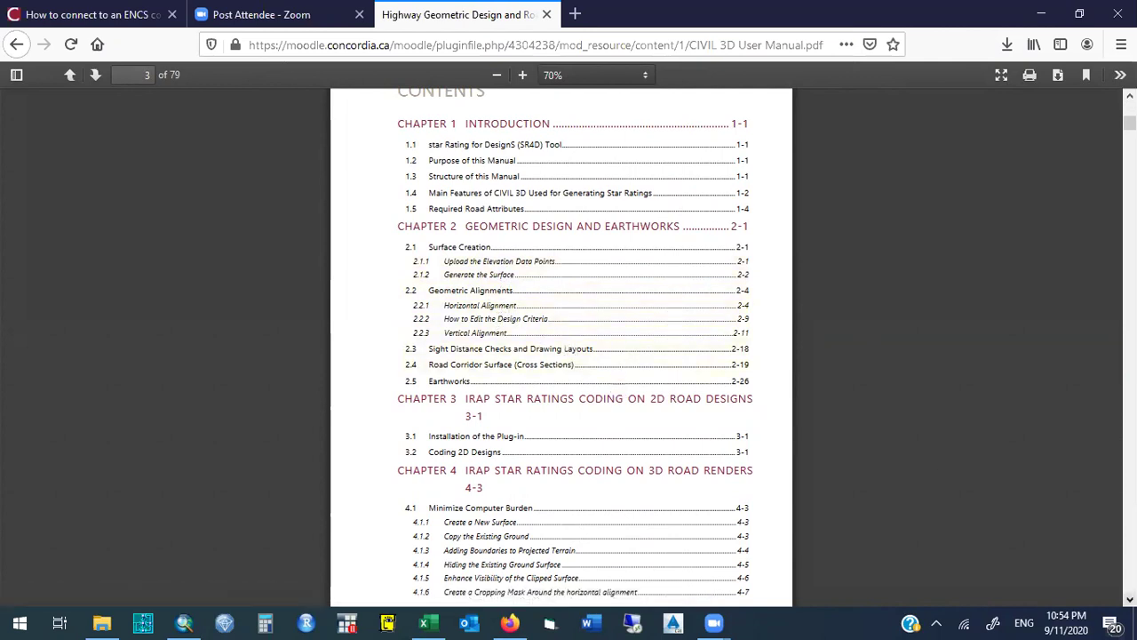
scroll(561, 346, "down", 7)
scroll(562, 347, "down", 4)
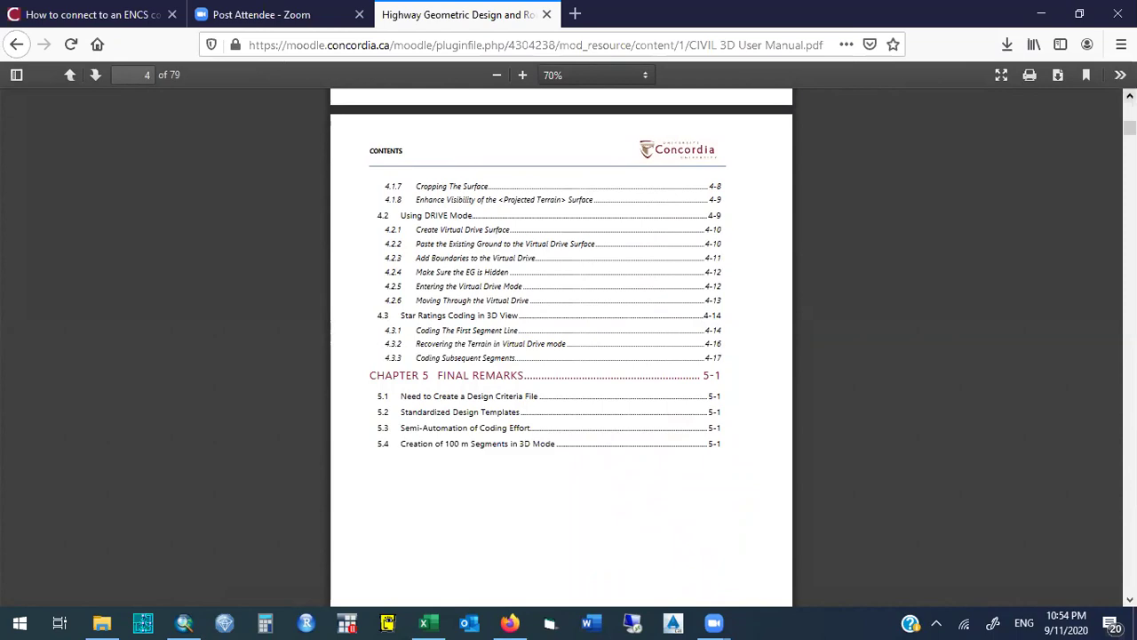
scroll(561, 346, "up", 1)
scroll(562, 346, "up", 7)
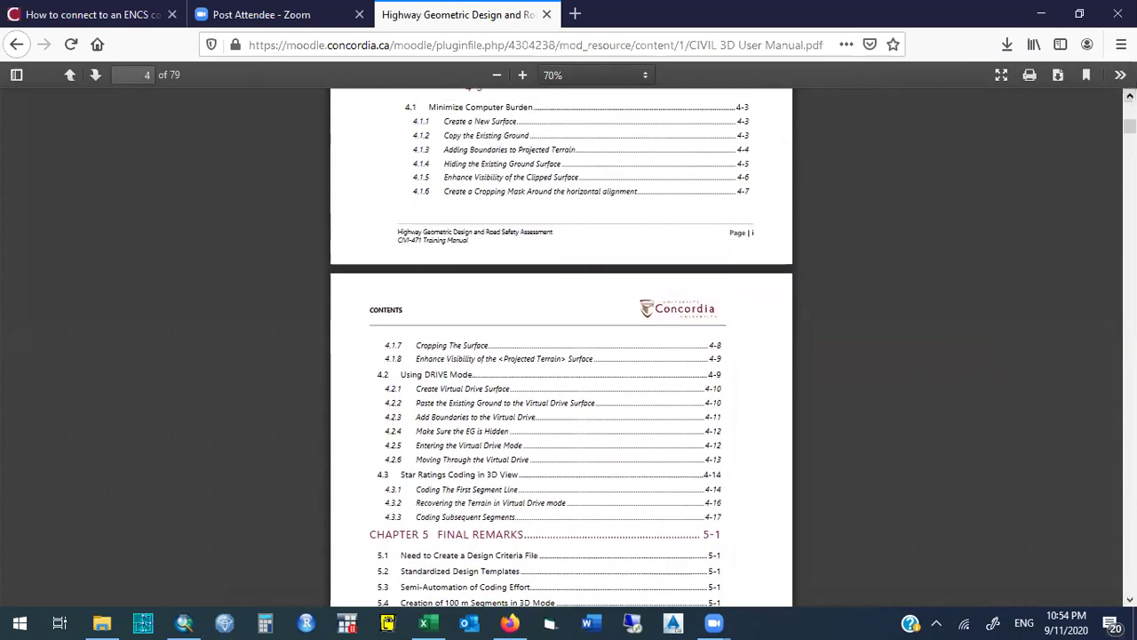
scroll(857, 117, "up", 5)
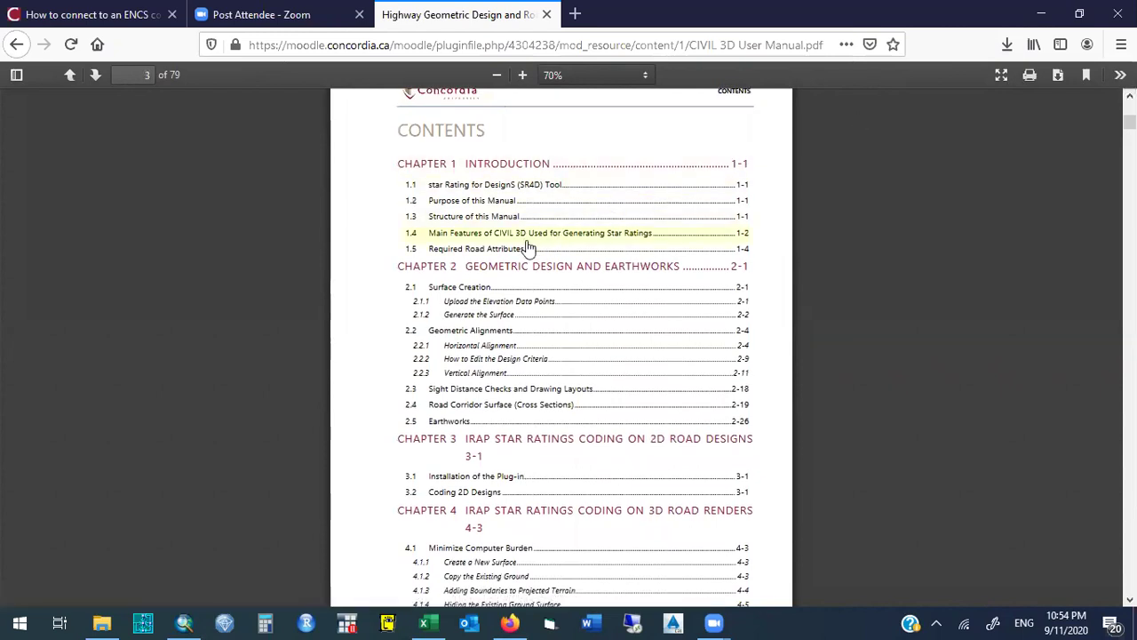
Jump to section 2.1.1 Upload the Elevation Data Points and read through it.
left_click(487, 306)
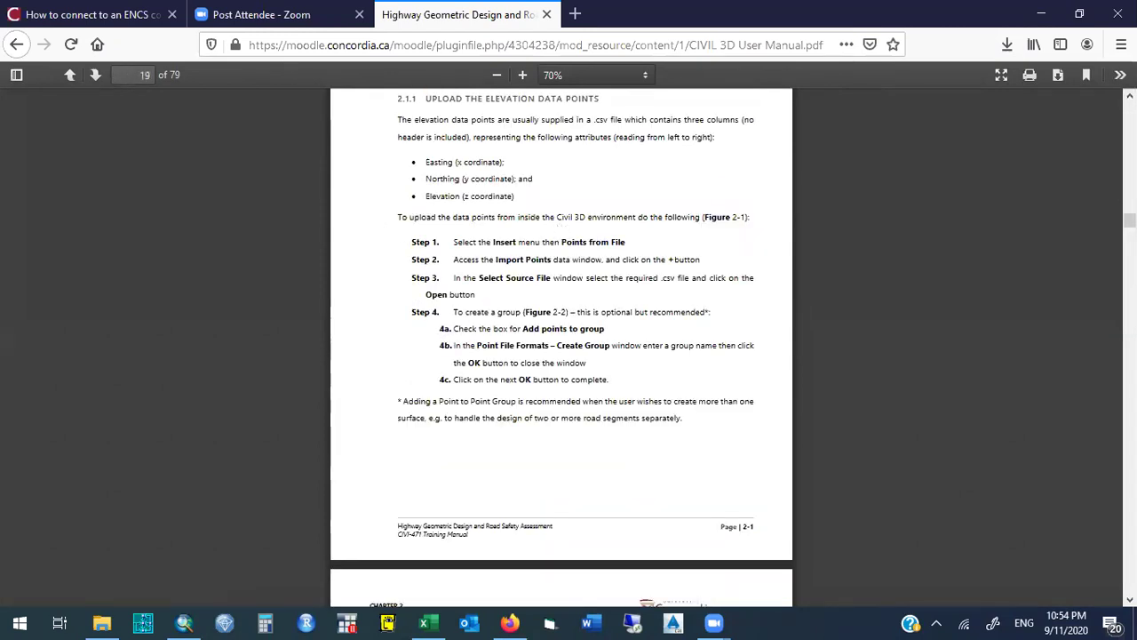
scroll(562, 346, "up", 5)
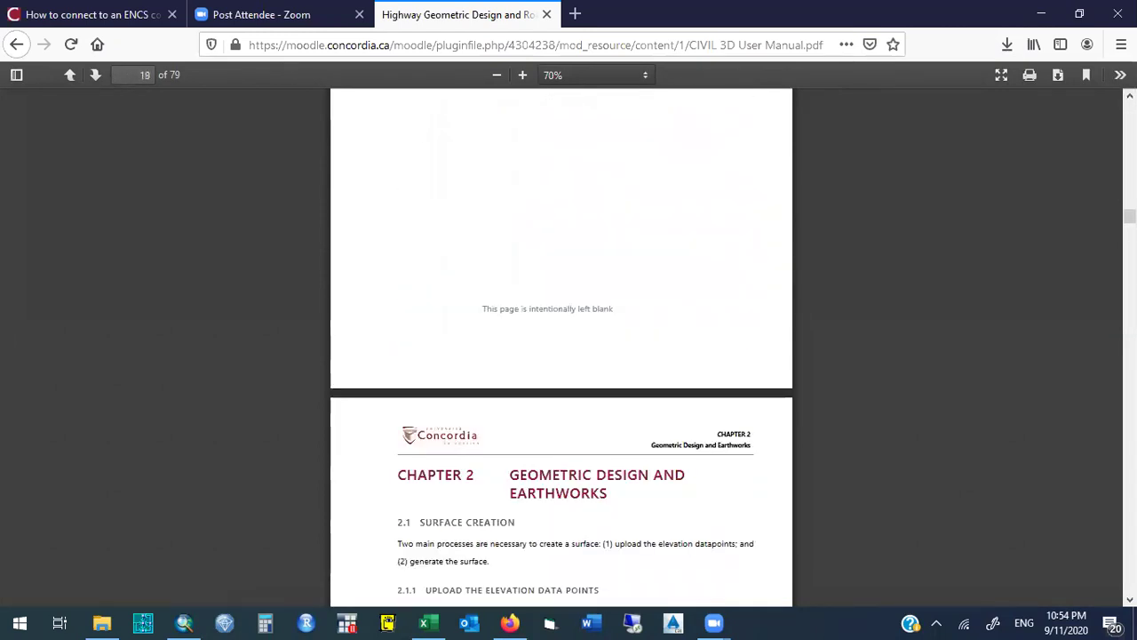
scroll(562, 347, "down", 7)
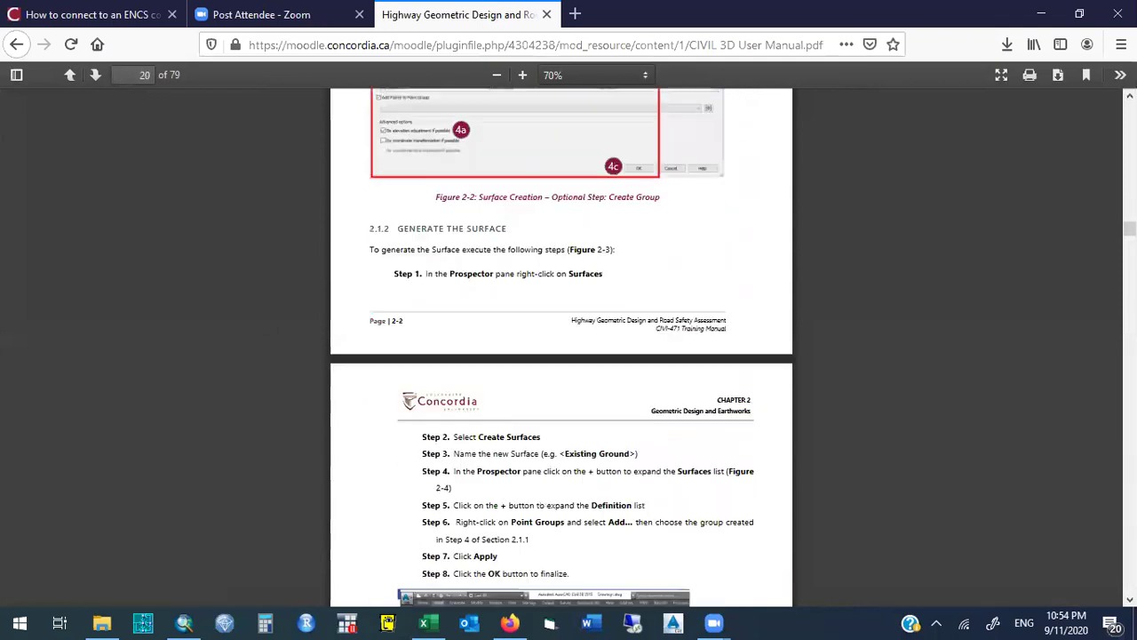
scroll(562, 346, "down", 11)
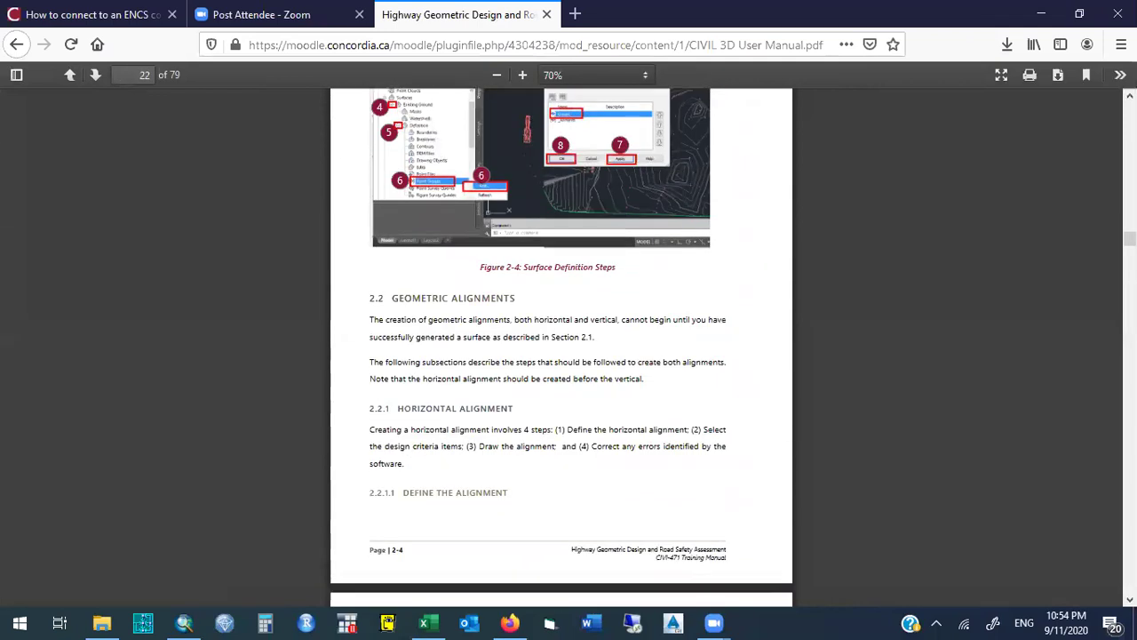
scroll(561, 346, "down", 5)
scroll(561, 346, "down", 20)
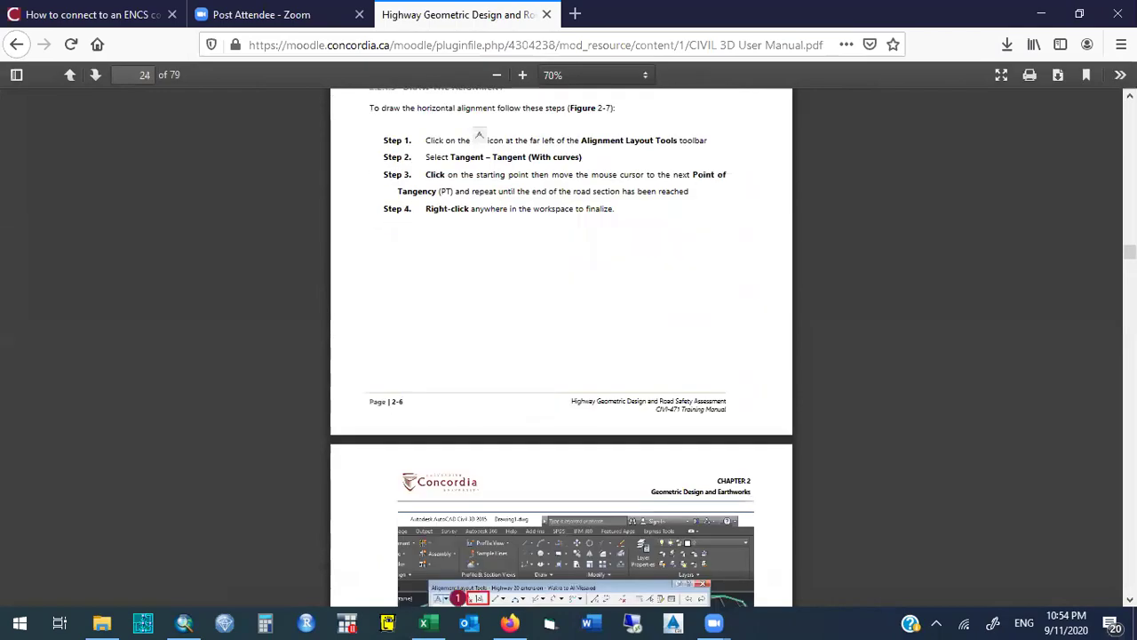
scroll(561, 346, "down", 20)
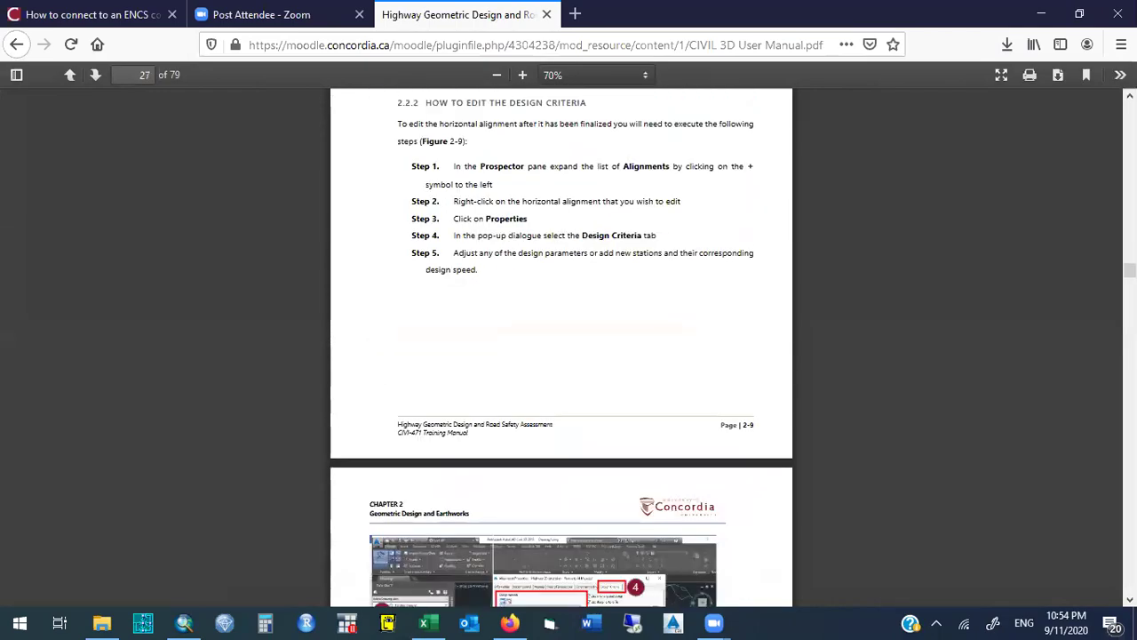
scroll(561, 346, "down", 20)
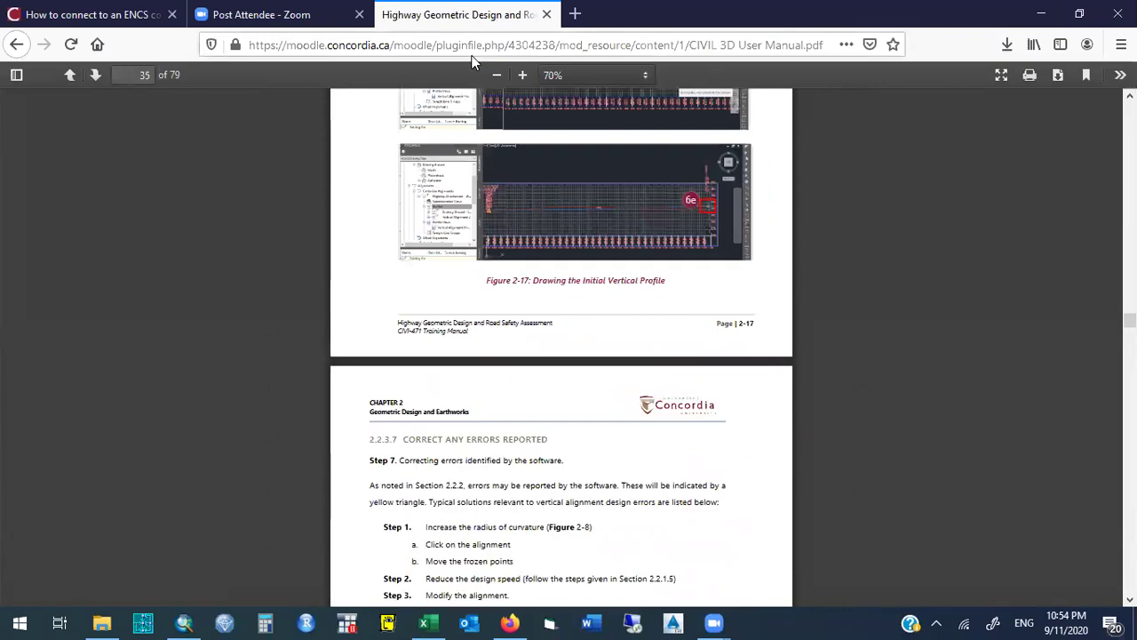
Go to page 2 of the manual, skim it, then close the PDF tab.
left_click(137, 75)
type("2")
key("Return")
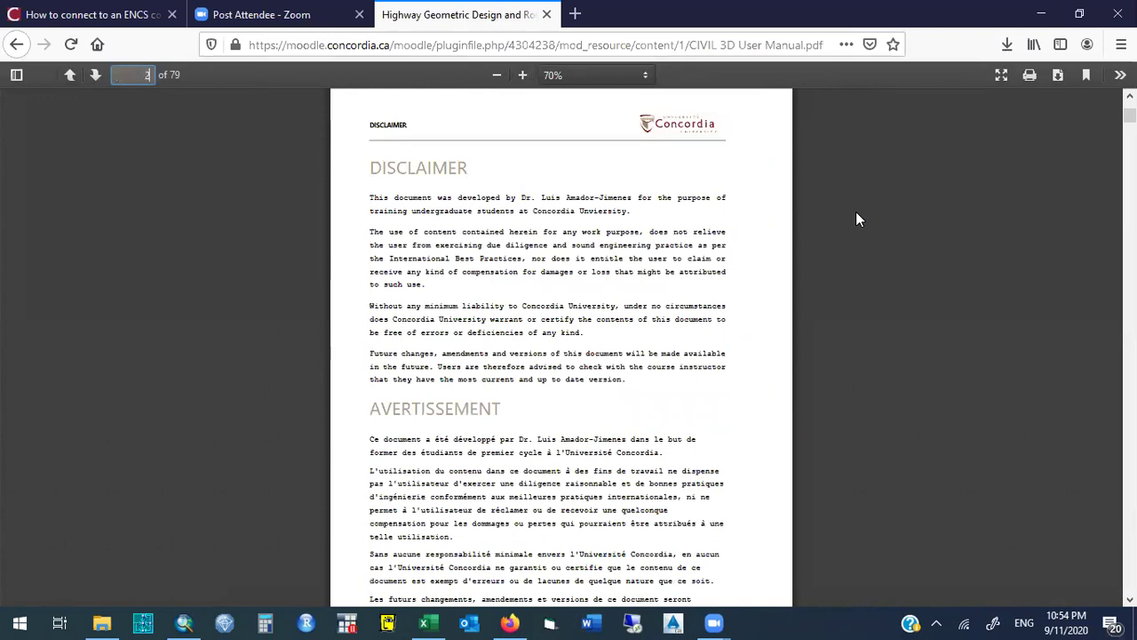
scroll(1102, 475, "down", 10)
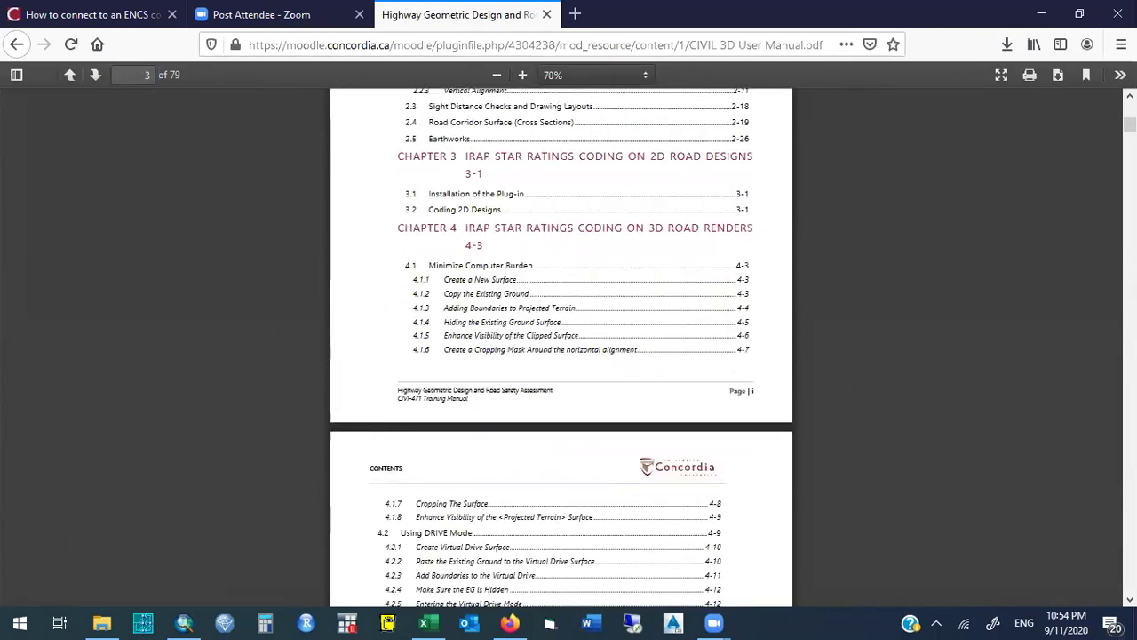
scroll(561, 346, "up", 1)
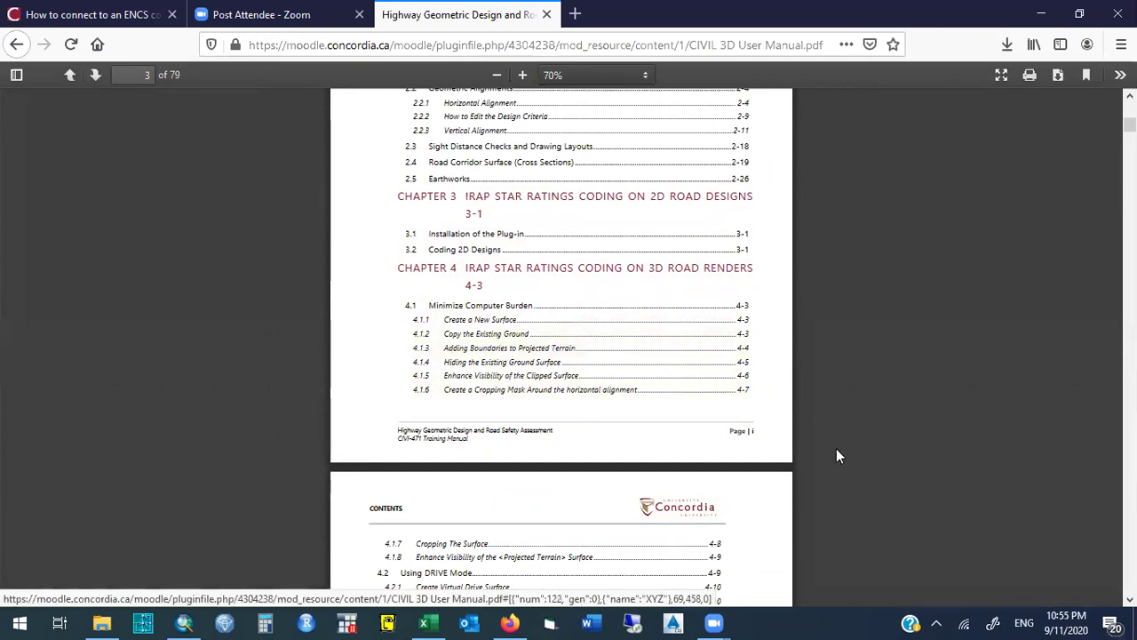
scroll(562, 347, "down", 4)
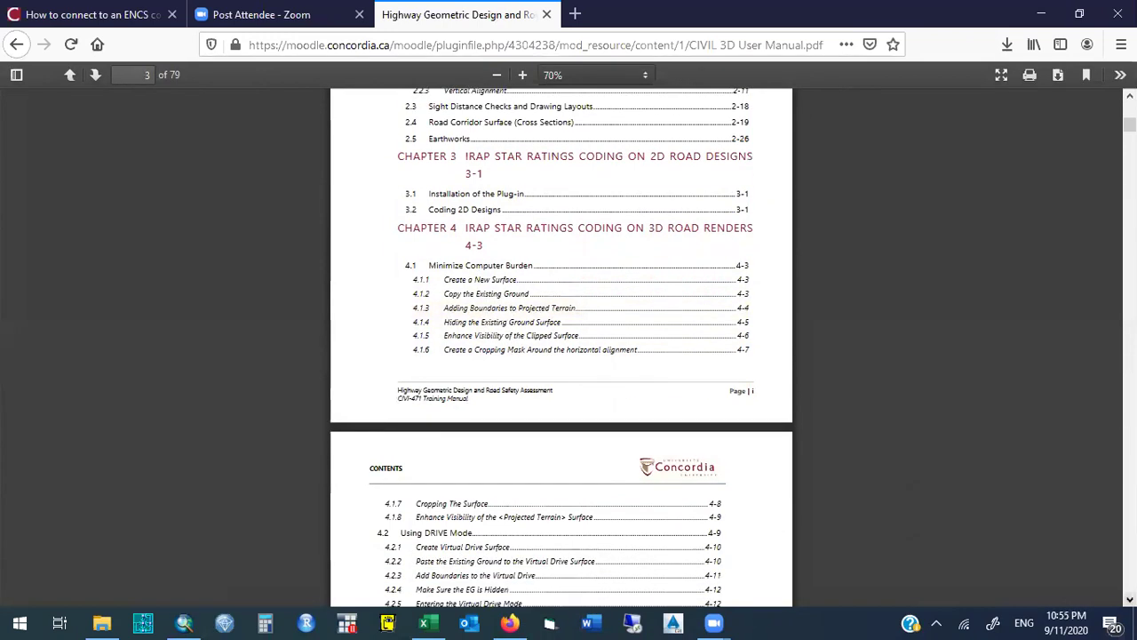
scroll(562, 346, "down", 3)
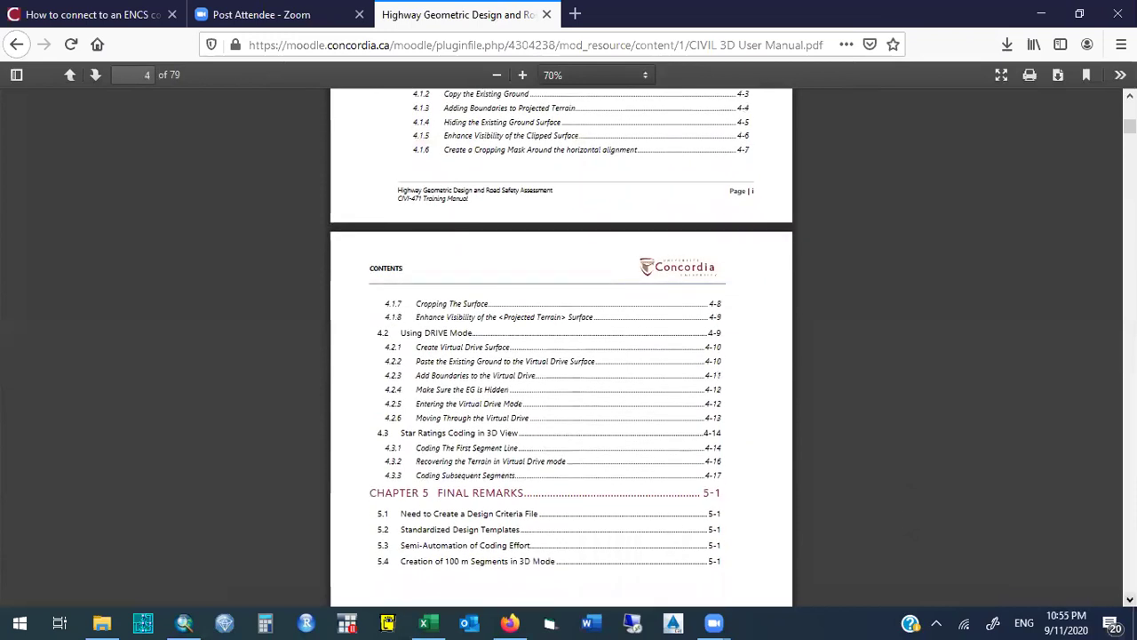
scroll(561, 346, "down", 2)
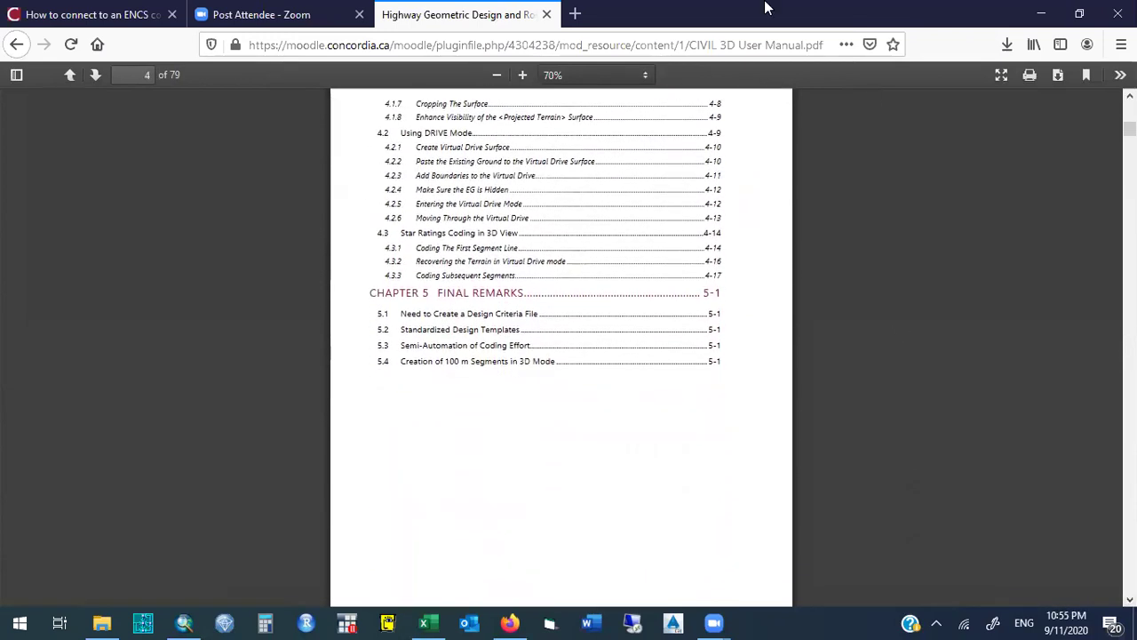
left_click(546, 15)
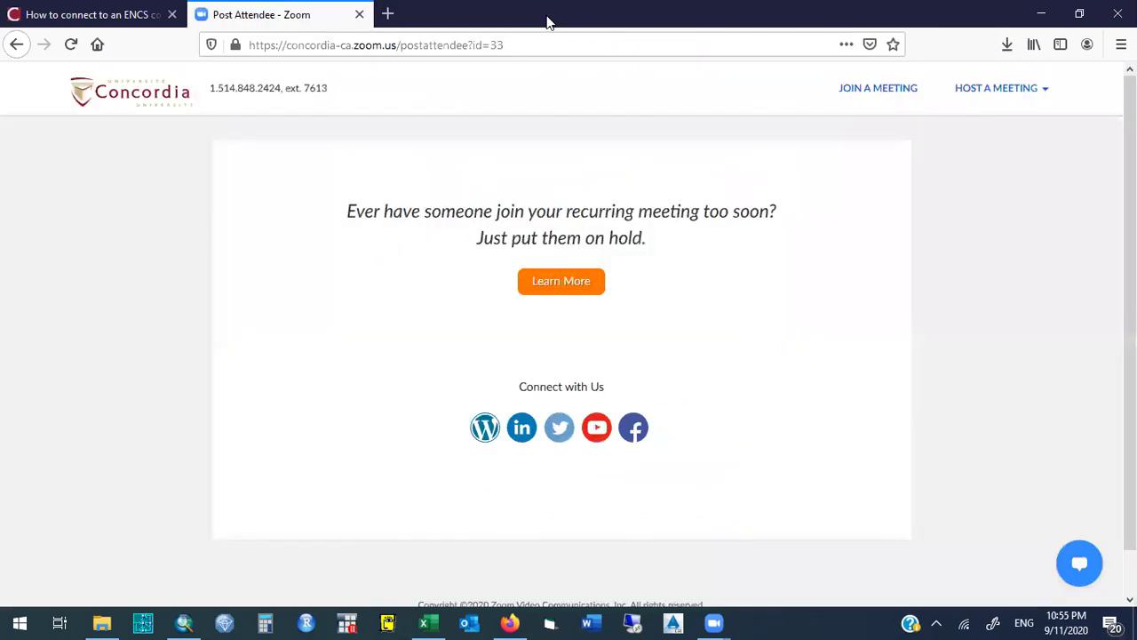
Minimize Firefox to reveal the empty Untitled ArcMap window.
left_click(1041, 14)
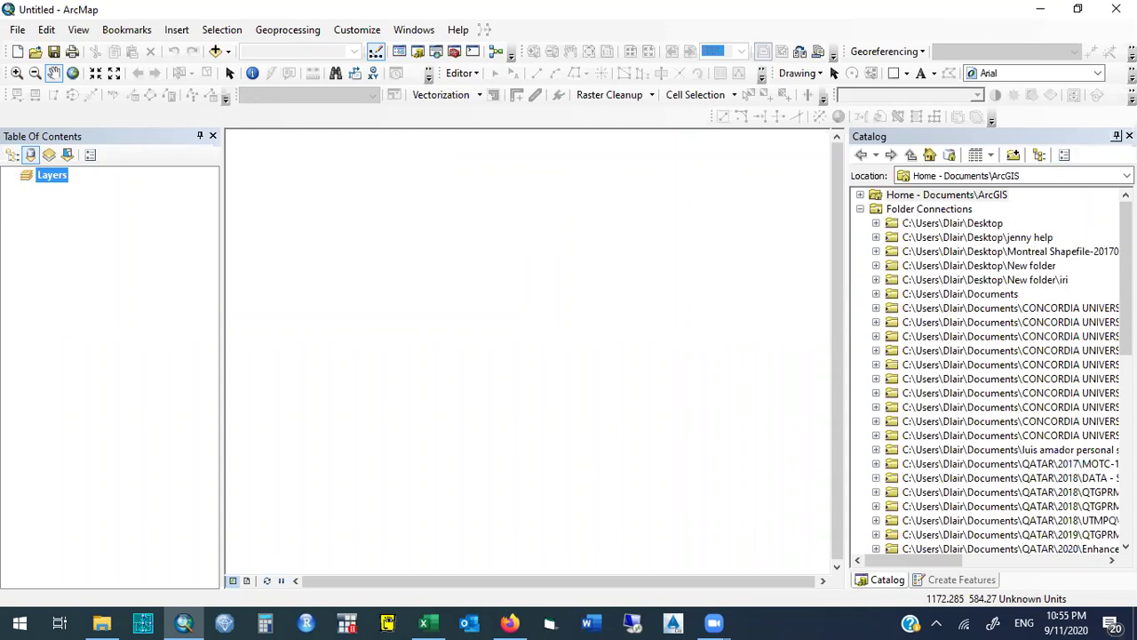
Reopen the Catalog alone and browse Documents > CONCORDIA UNIVERSITY > COURSES > CIVI471 > 2020 remote covid19 to Montreal.shp.
left_click(1128, 136)
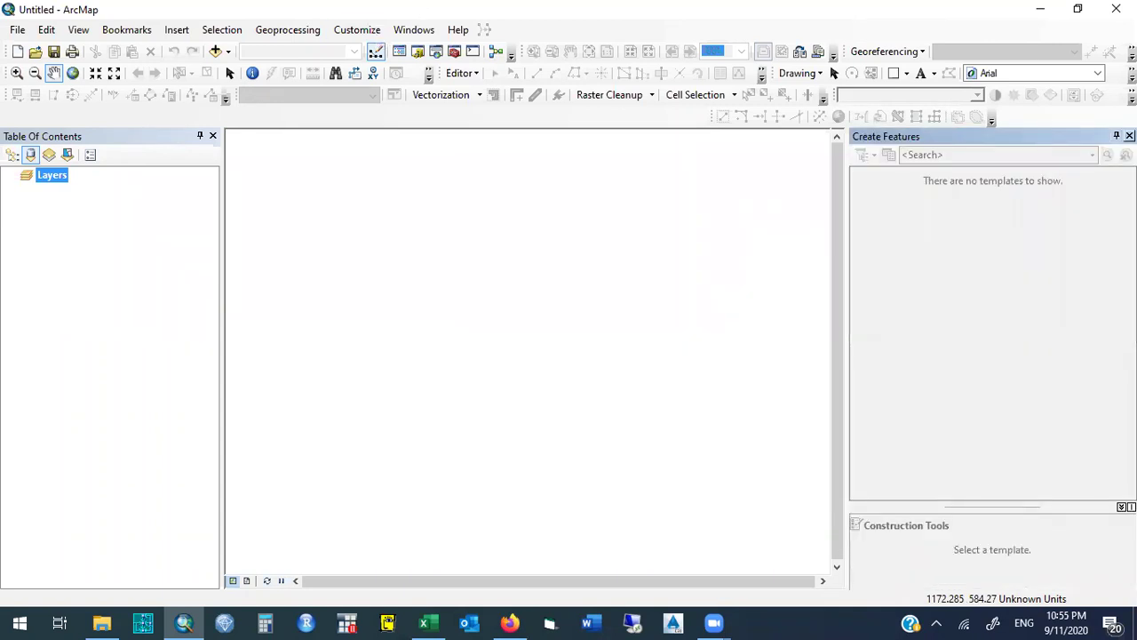
left_click(1129, 136)
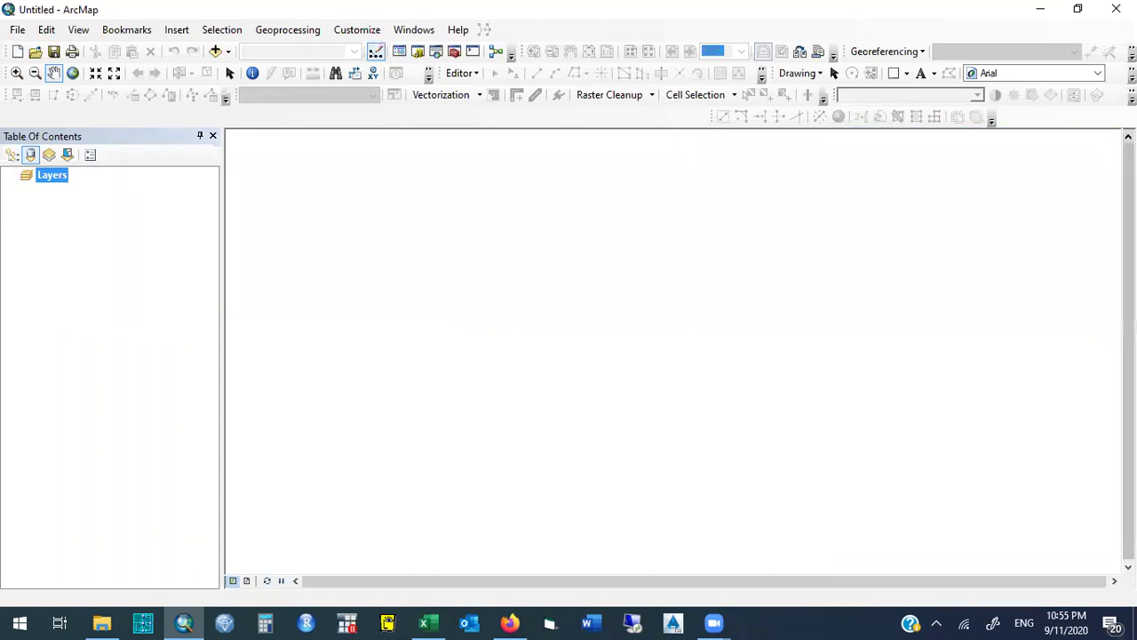
left_click(417, 52)
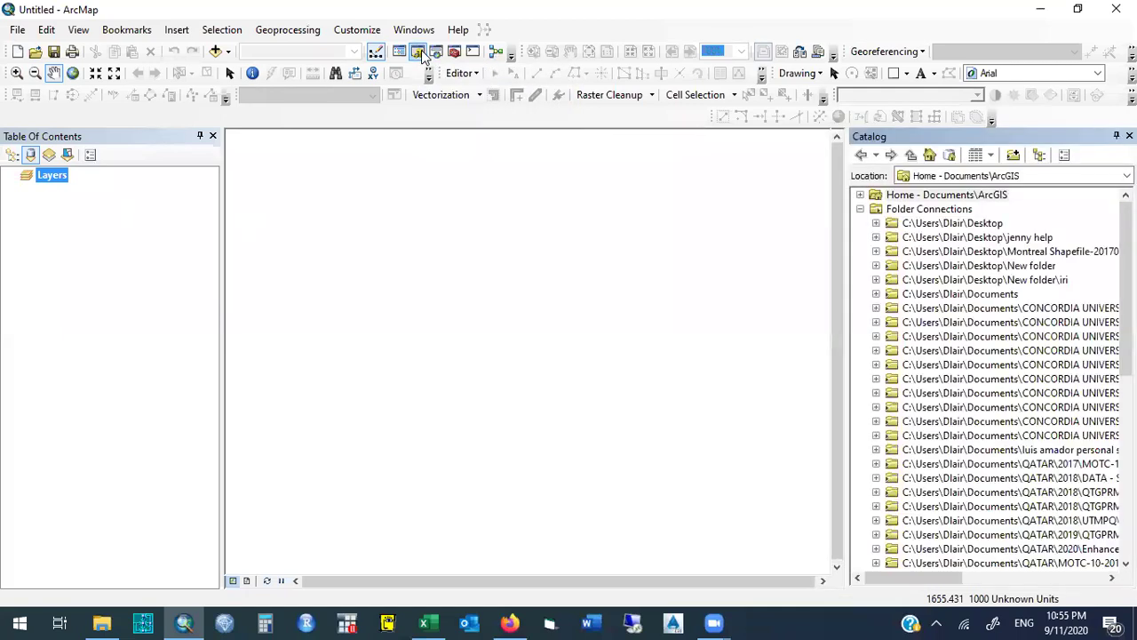
left_click(875, 295)
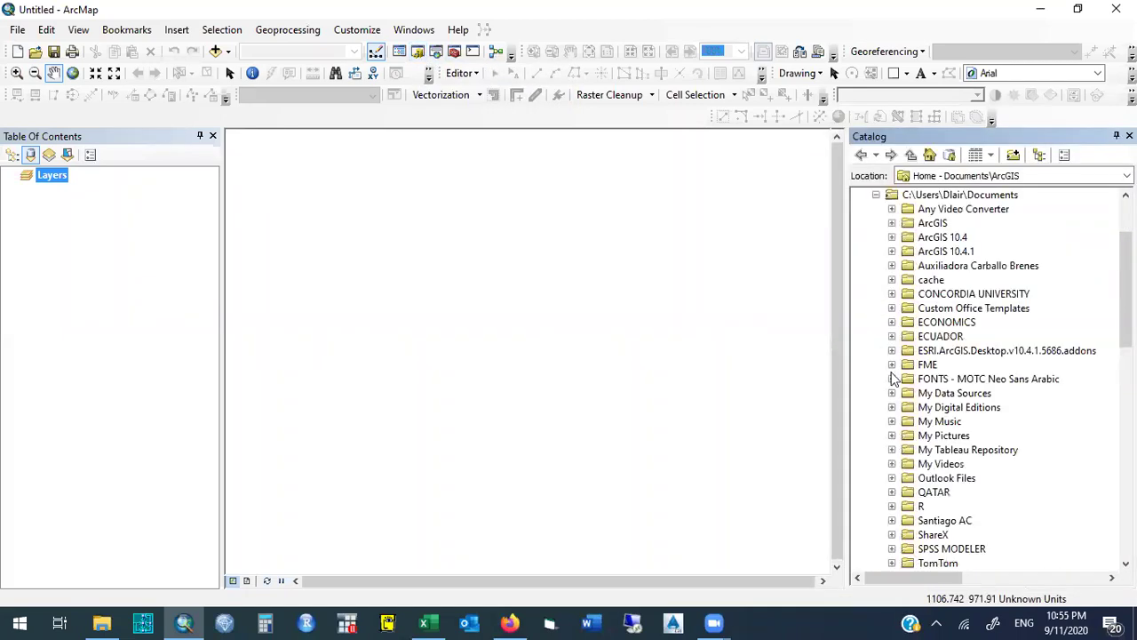
left_click(891, 293)
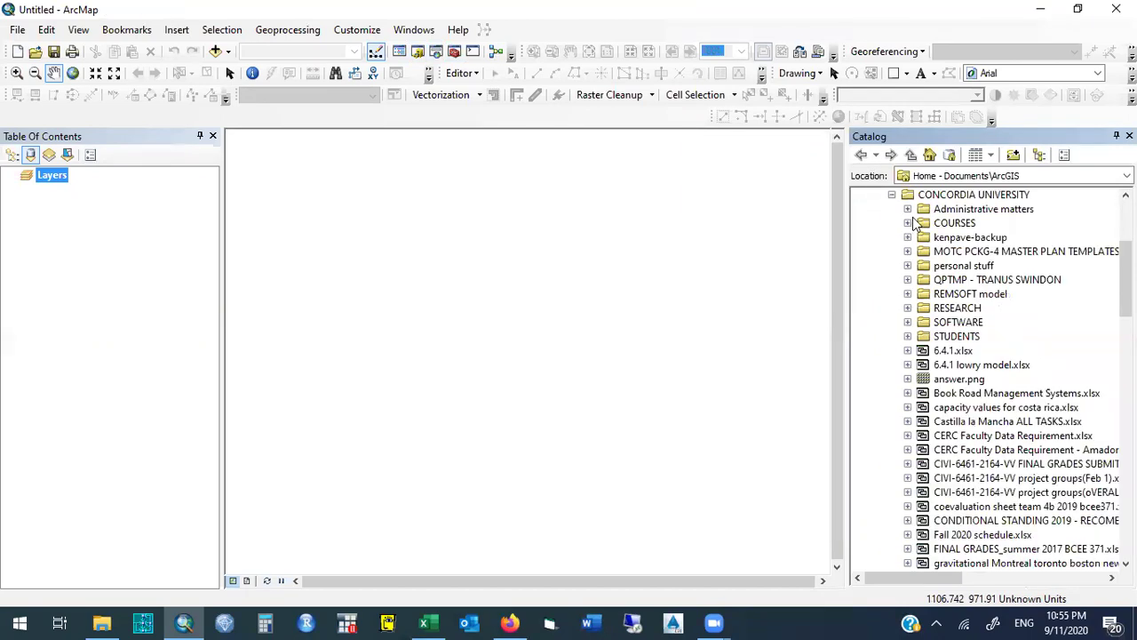
left_click(907, 223)
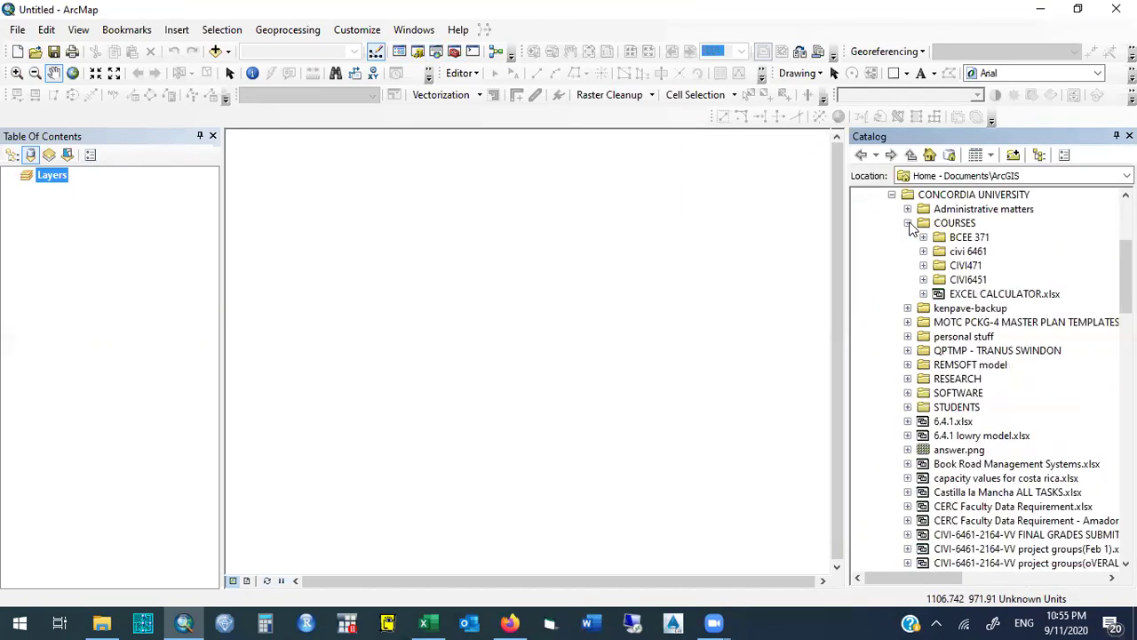
left_click(923, 266)
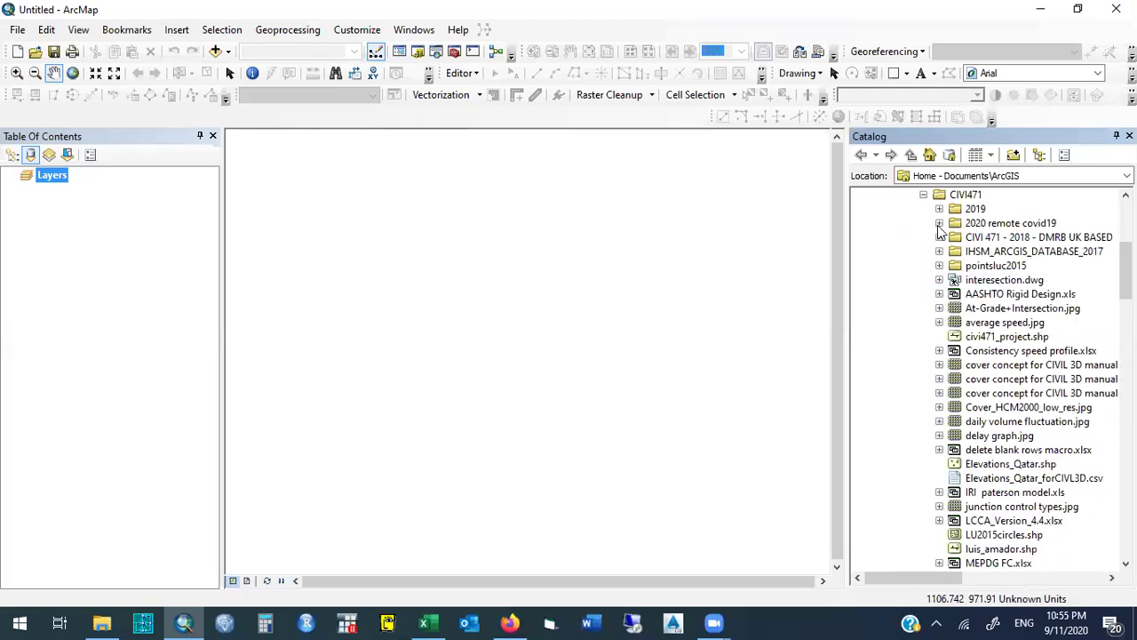
left_click(939, 225)
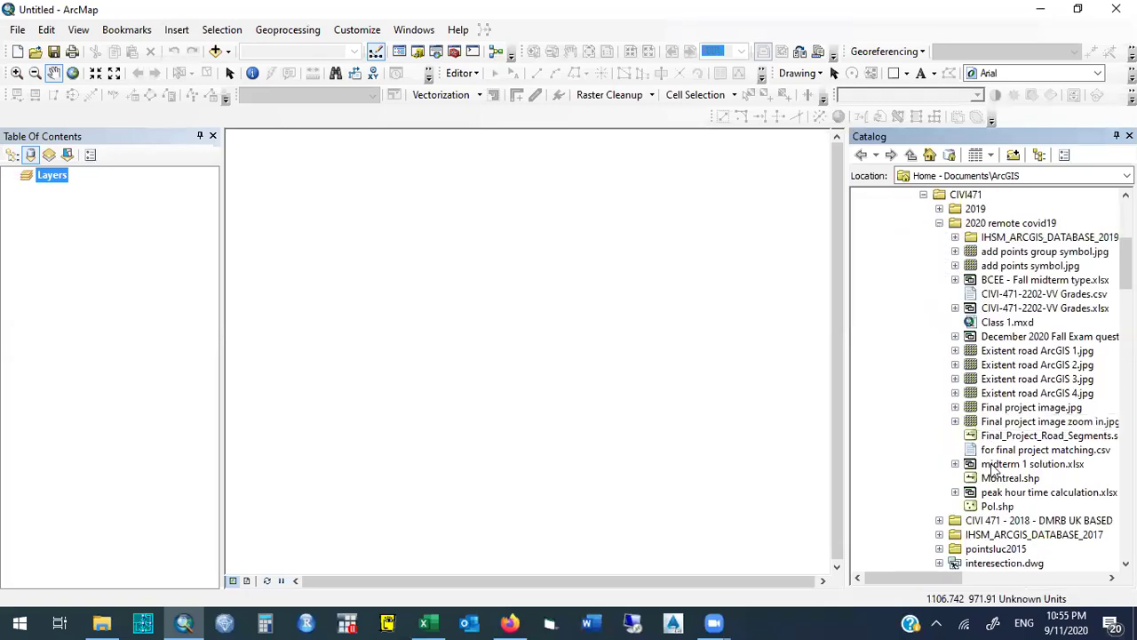
left_click(1010, 479)
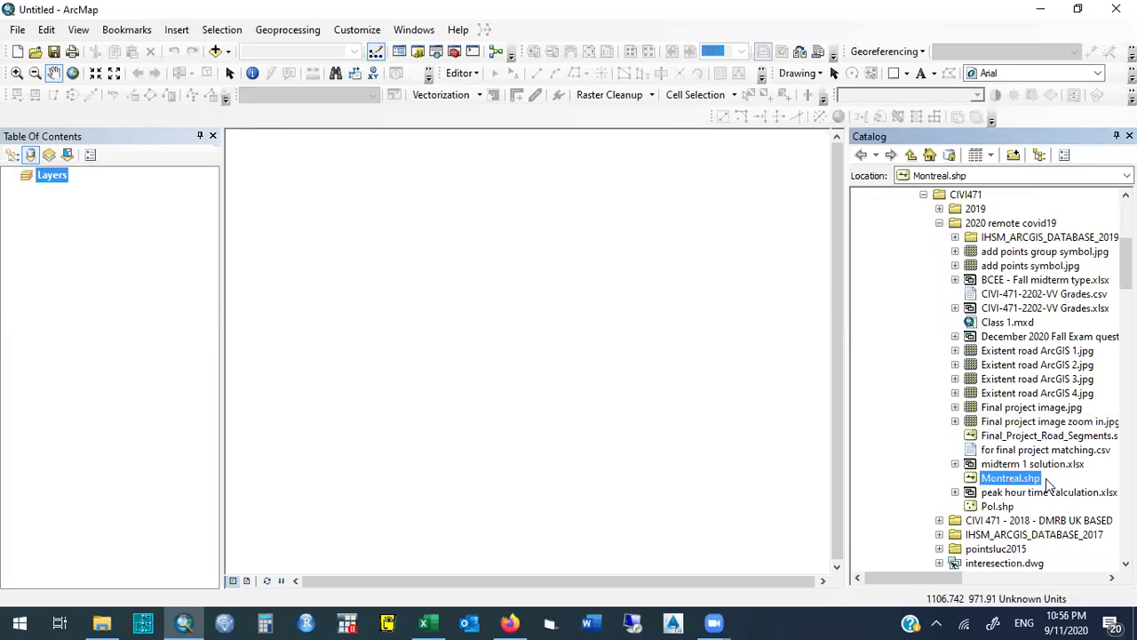
Add Montreal.shp from the Catalog under Layers in the Table of Contents.
mouse_move(1011, 484)
left_mouse_down()
mouse_move(343, 330)
mouse_move(108, 213)
left_mouse_up()
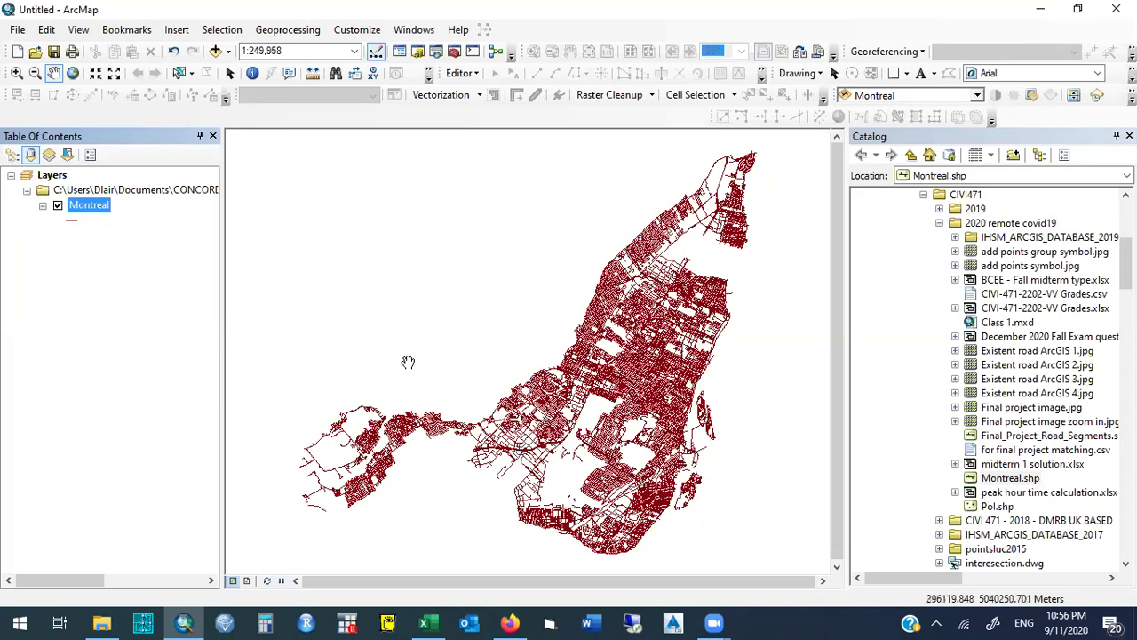
right_click(97, 216)
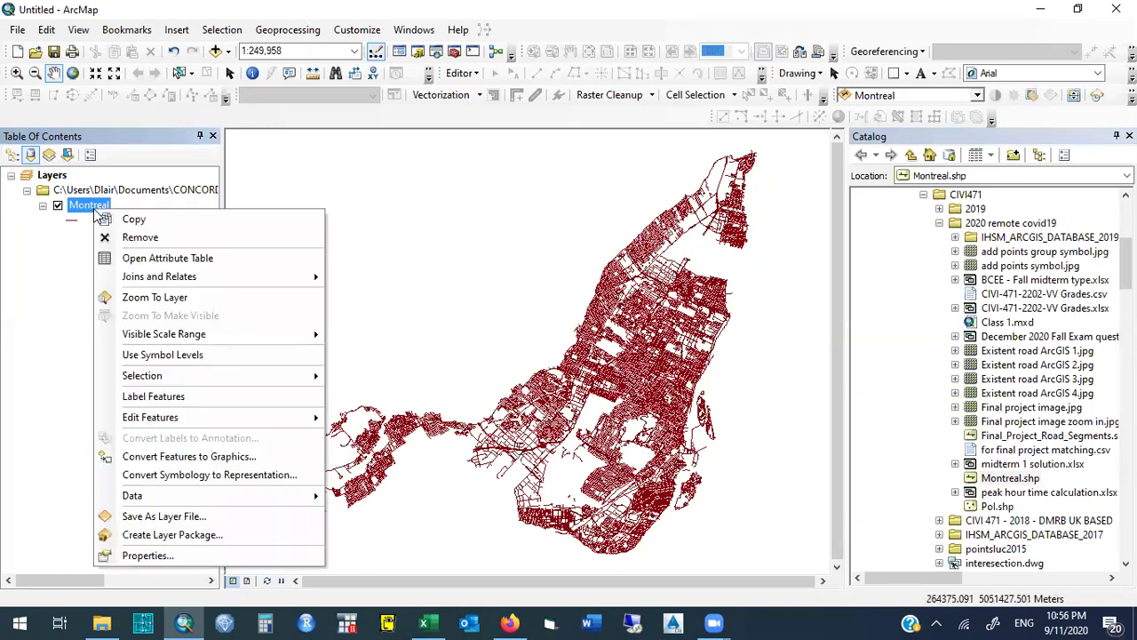
left_click(74, 256)
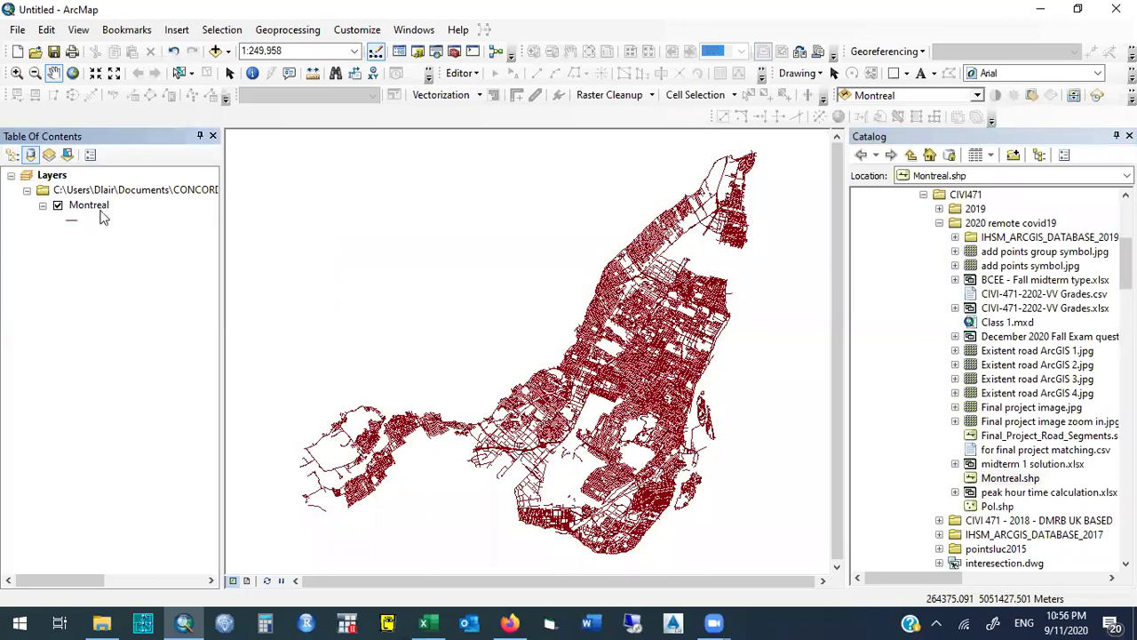
left_click(102, 208)
right_click(104, 211)
left_click(97, 228)
left_click(104, 213)
left_click(101, 207)
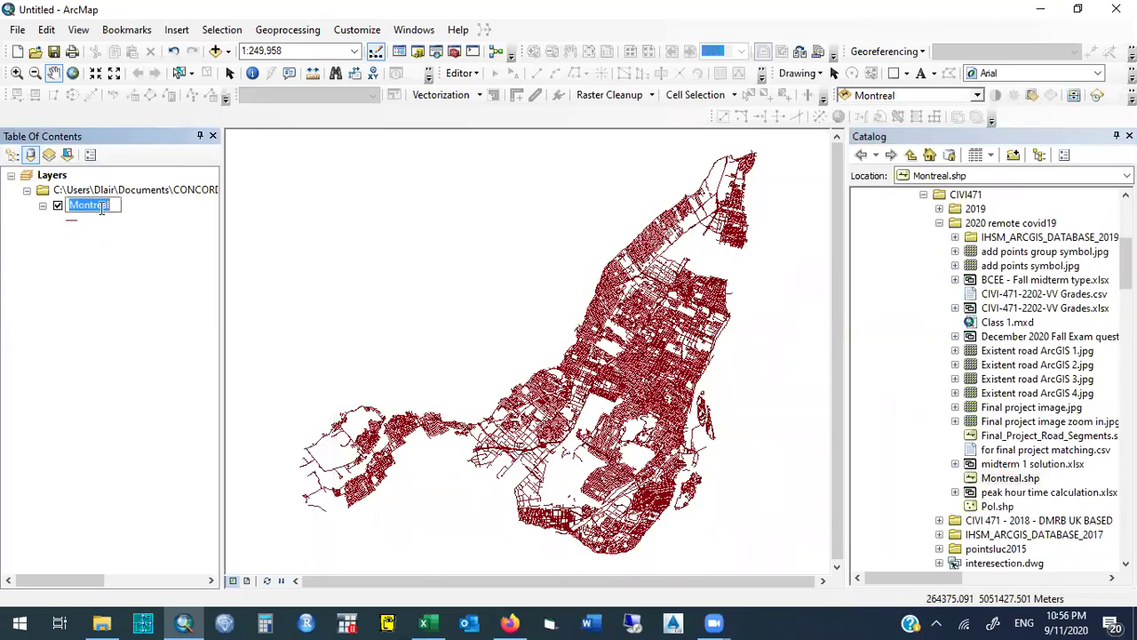
key("BackSpace")
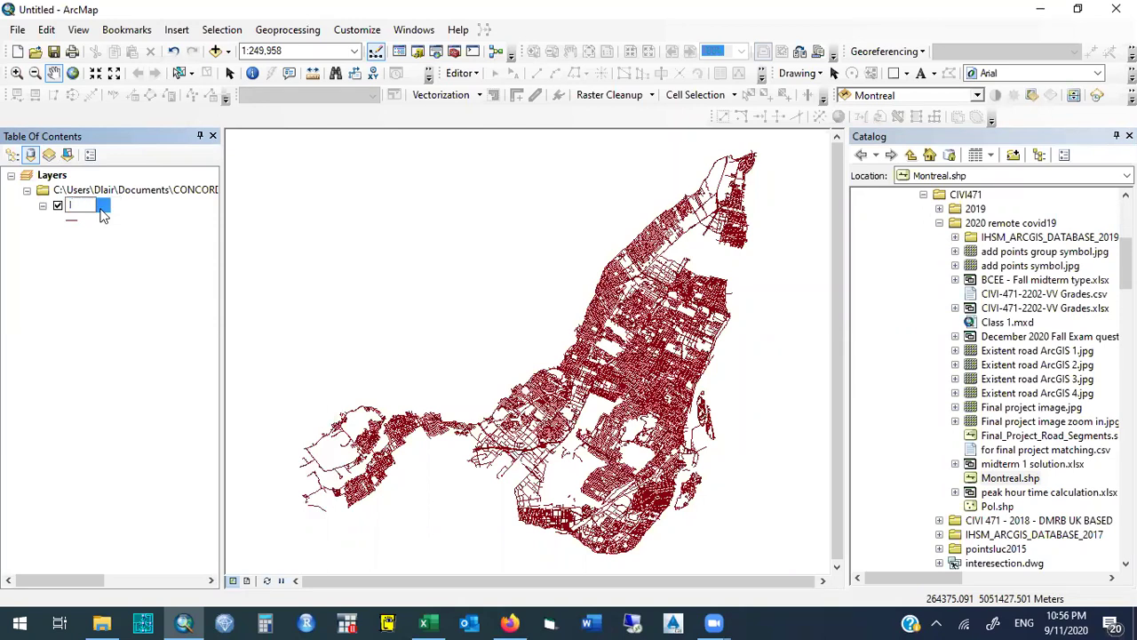
type("Ile de Montreal")
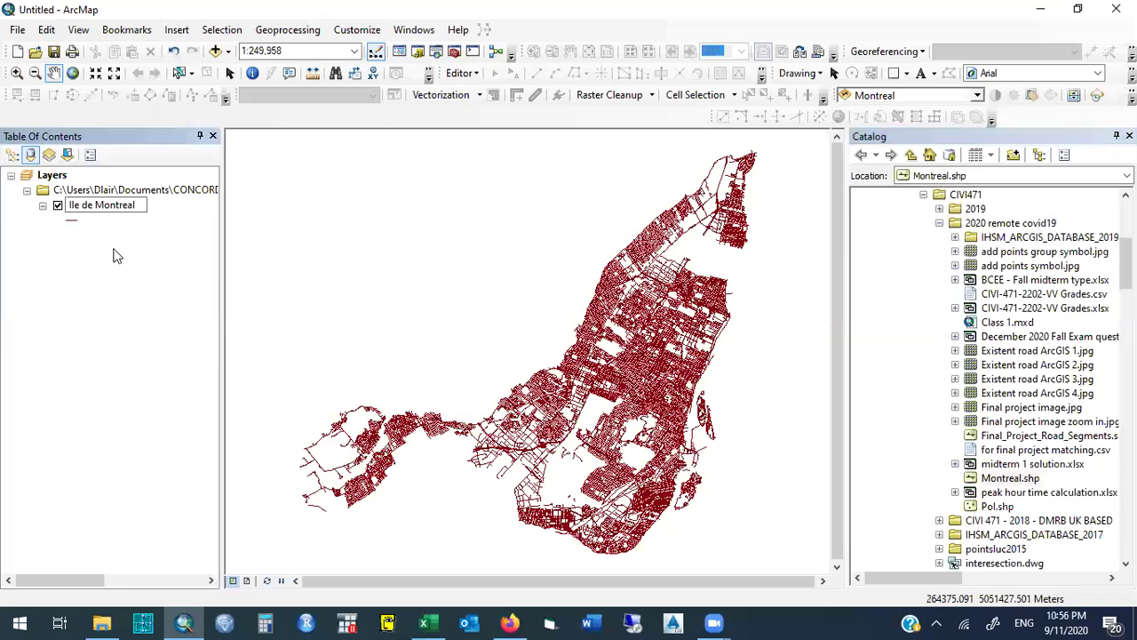
key("Return")
left_click(120, 203)
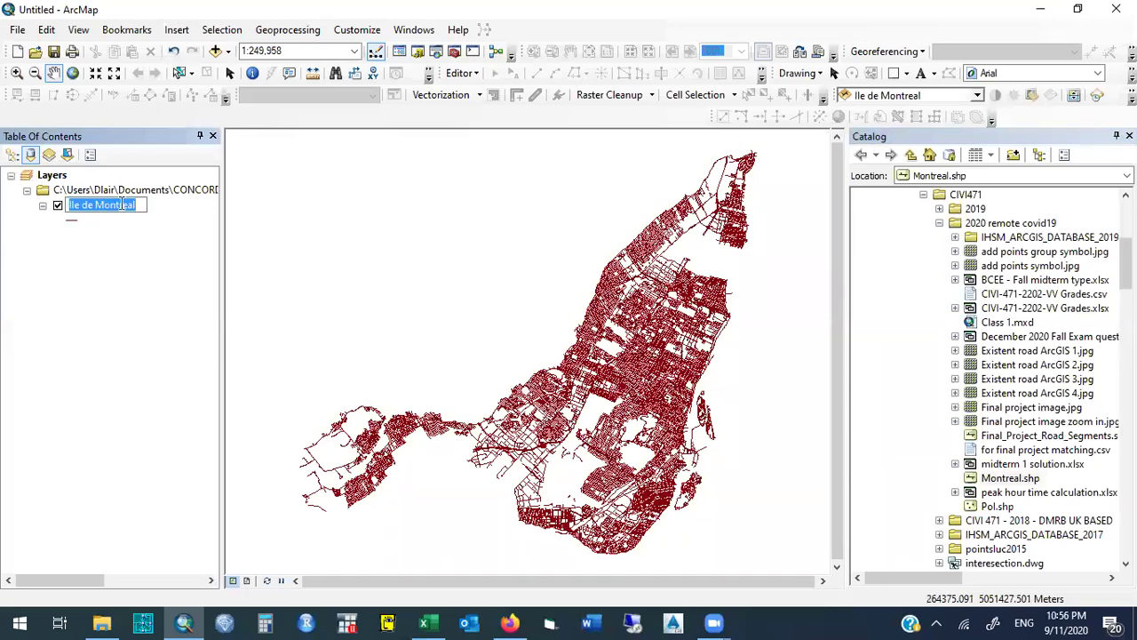
type("I")
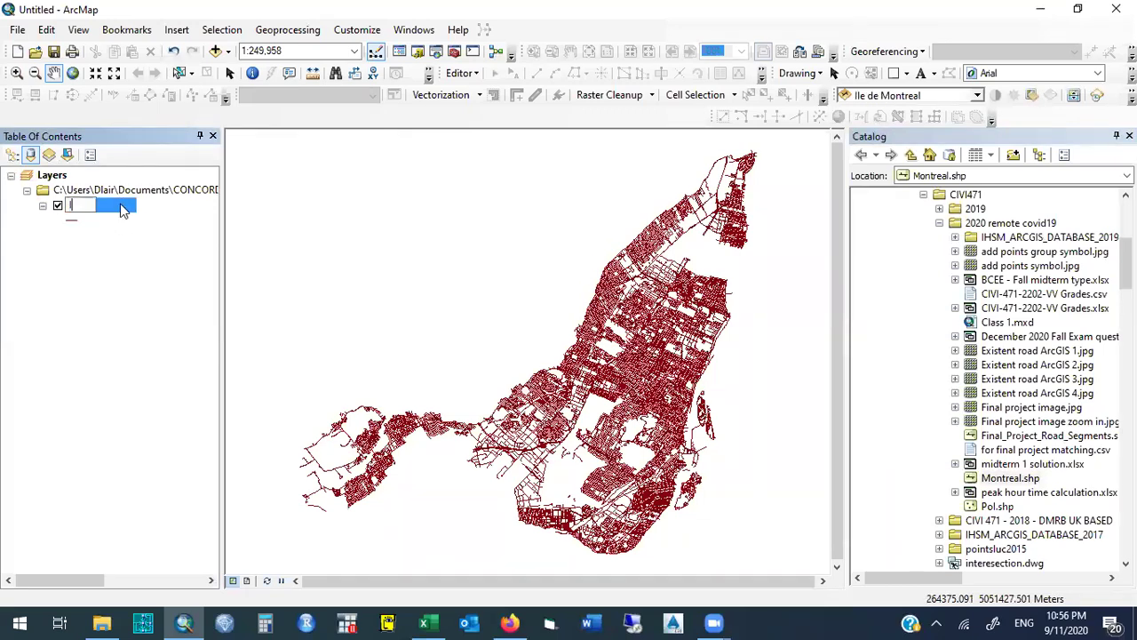
type("sla de Montreal")
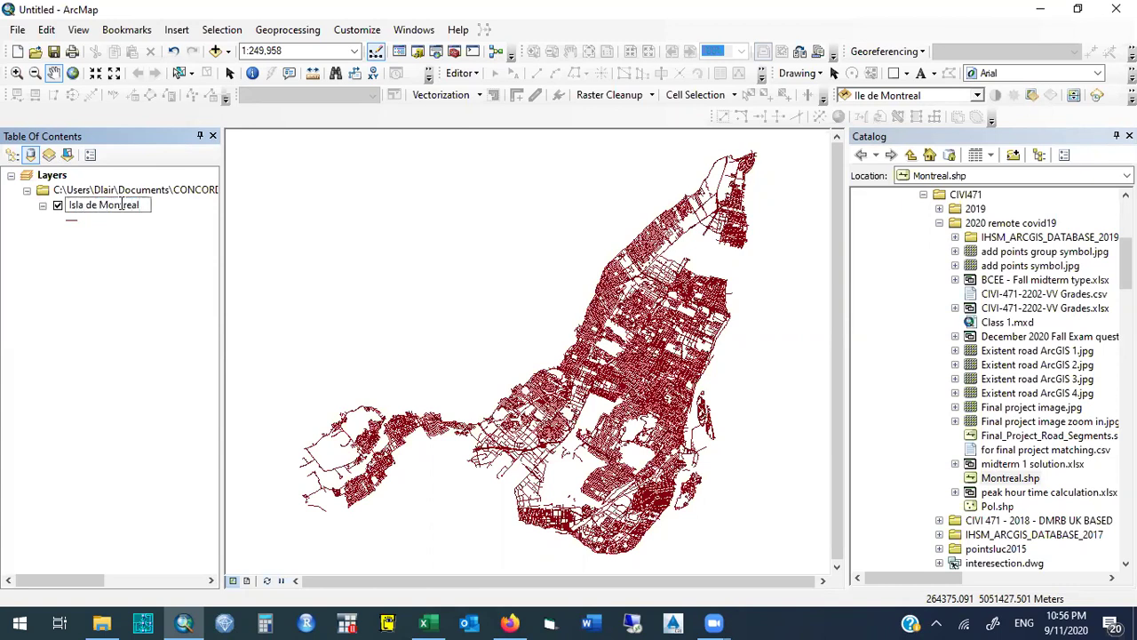
key("Return")
left_click(130, 205)
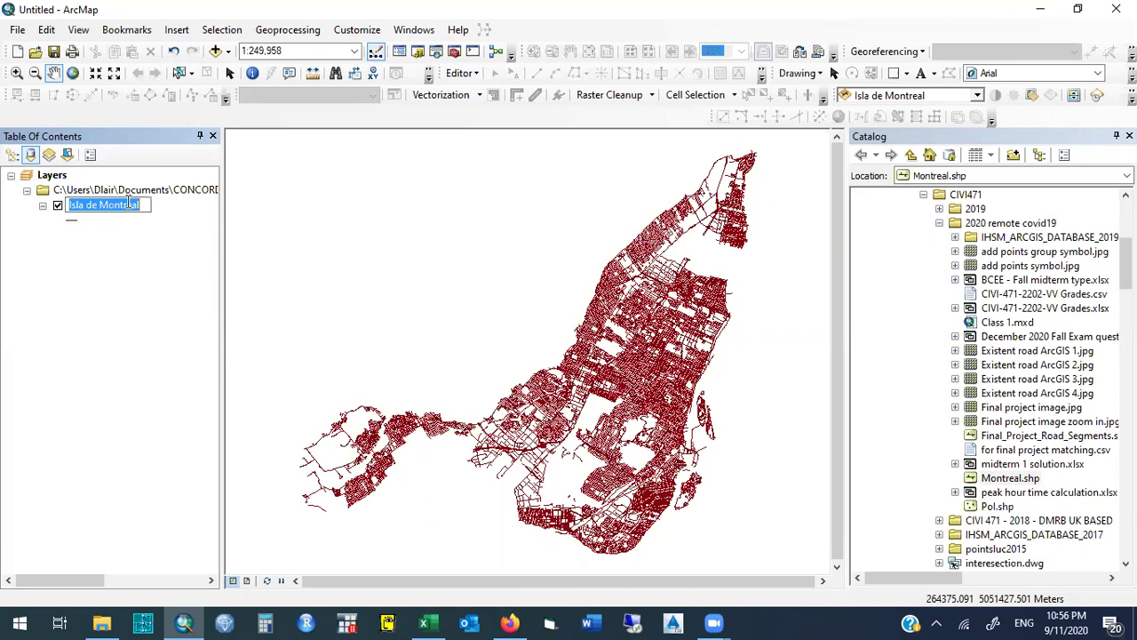
type("Montreal")
key("Return")
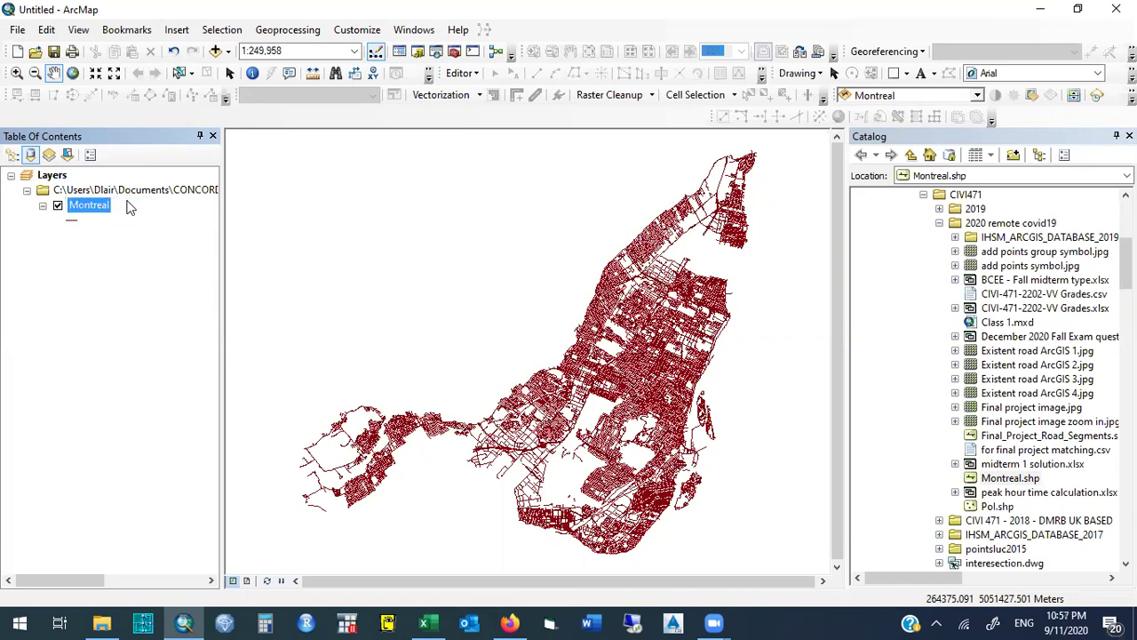
In the Montreal layer's Properties, set Symbology to Categories > Unique values.
right_click(103, 205)
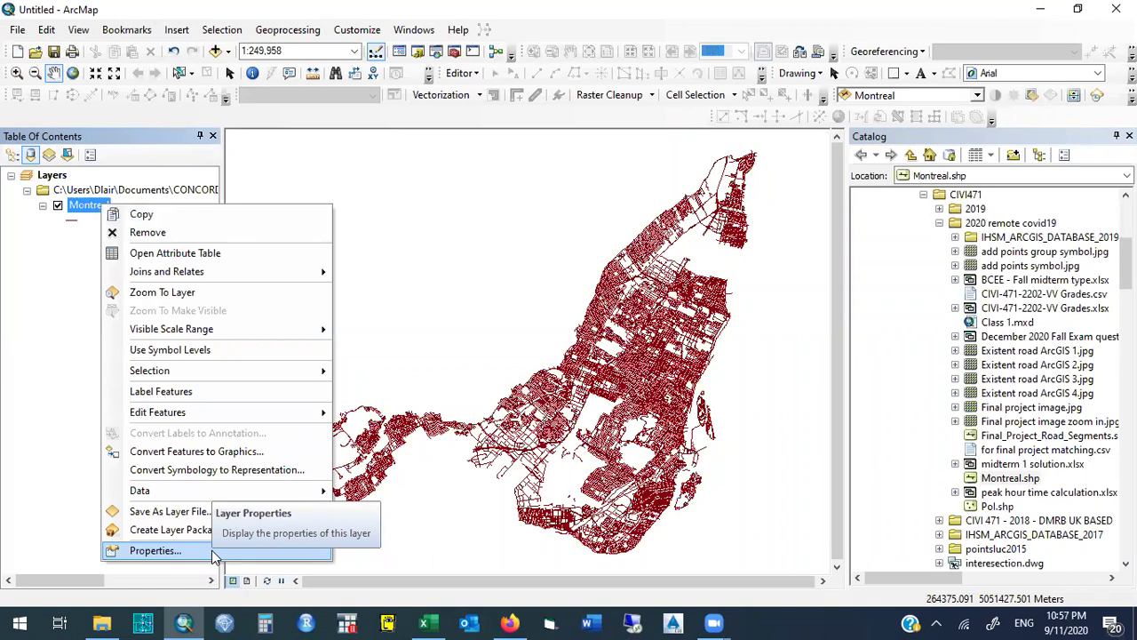
left_click(155, 550)
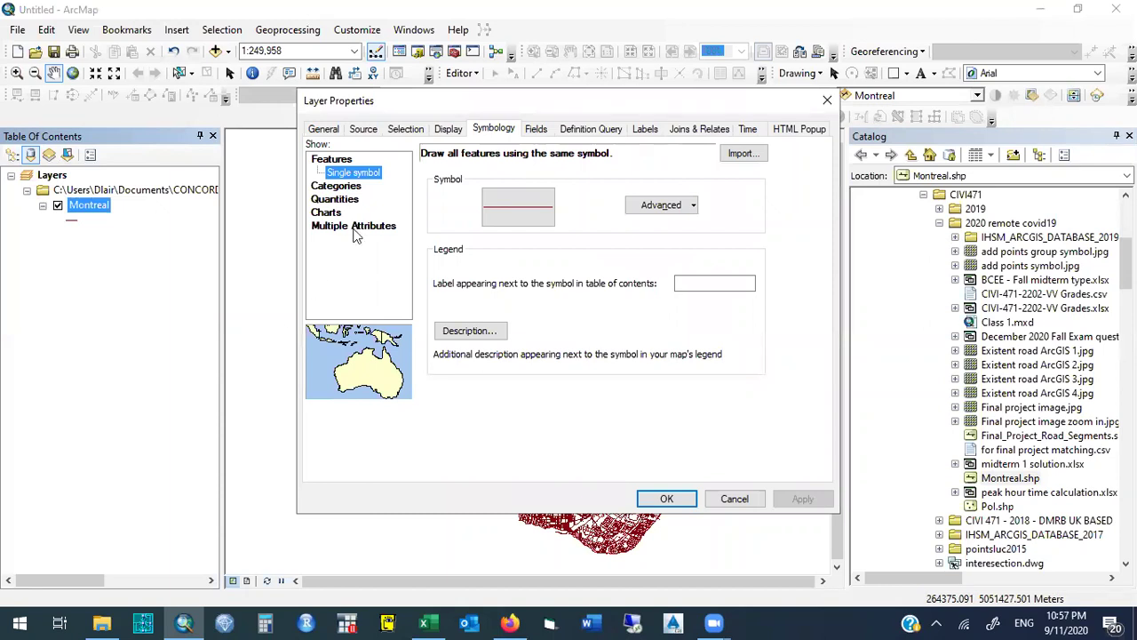
left_click(447, 130)
left_click(405, 130)
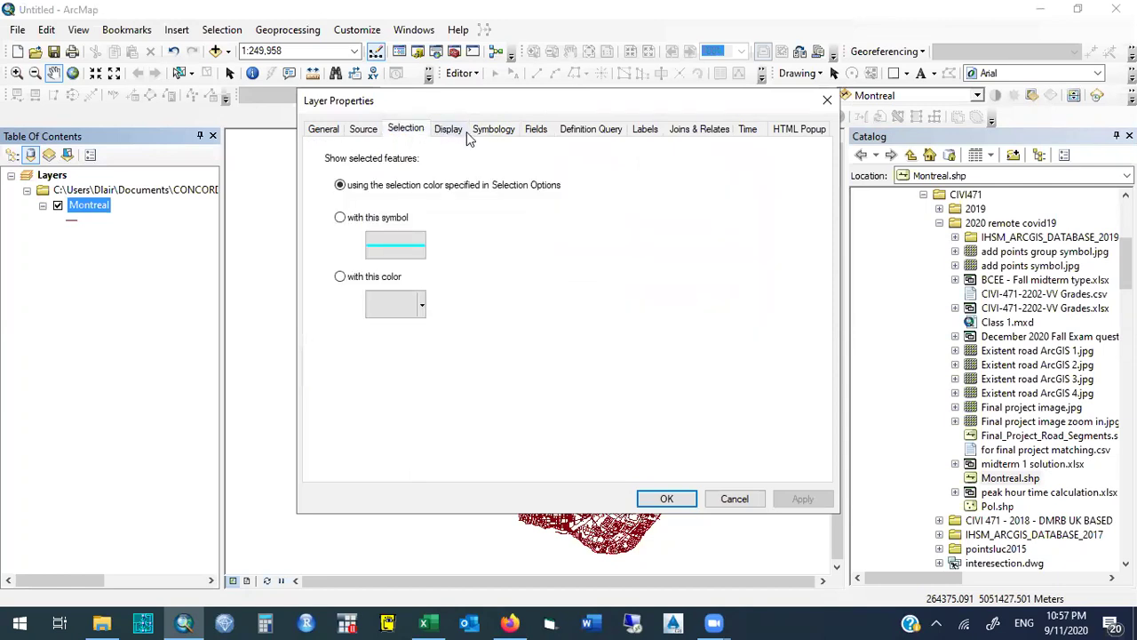
left_click(500, 133)
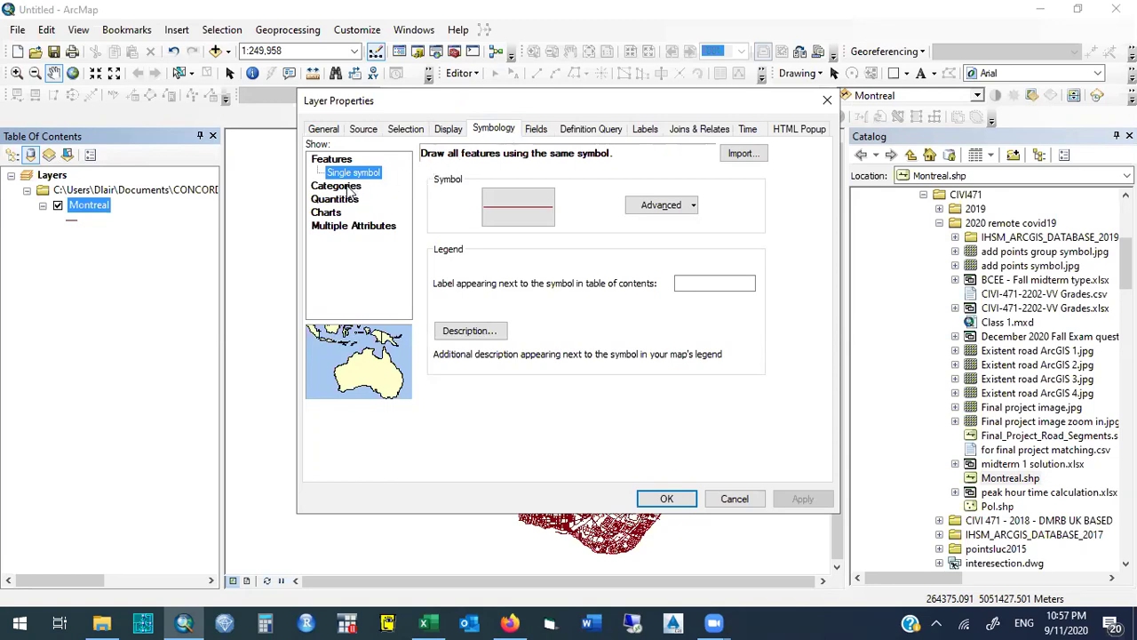
left_click(348, 188)
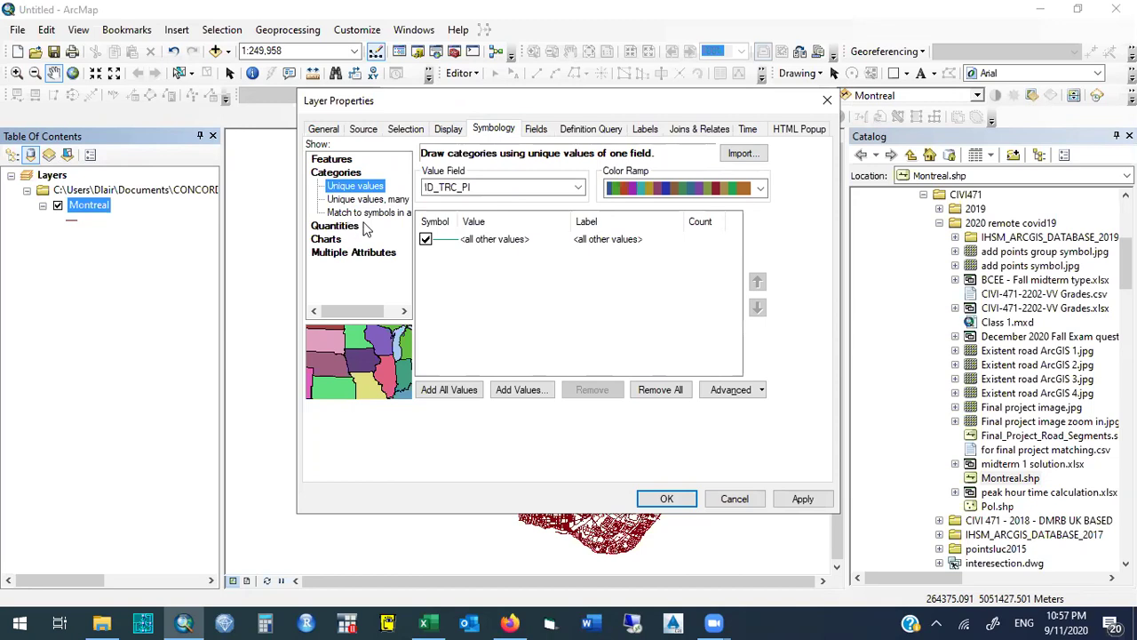
Use Typestruct as the value field and add all values: Flexible, Rigid and rigid.
left_click(578, 188)
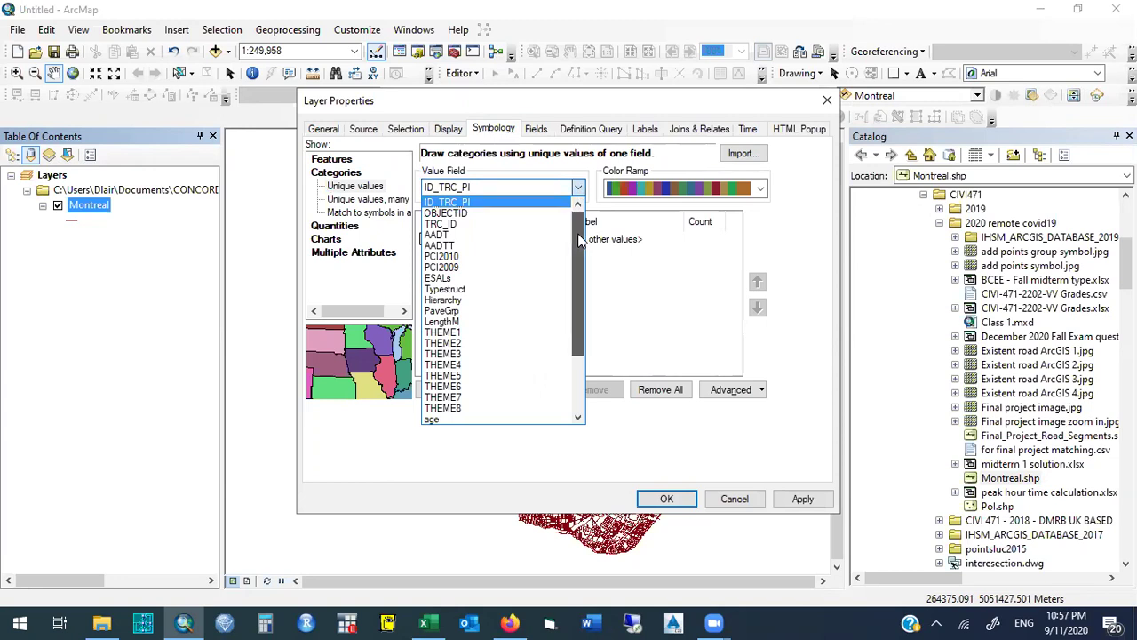
left_click_drag(579, 240, 579, 245)
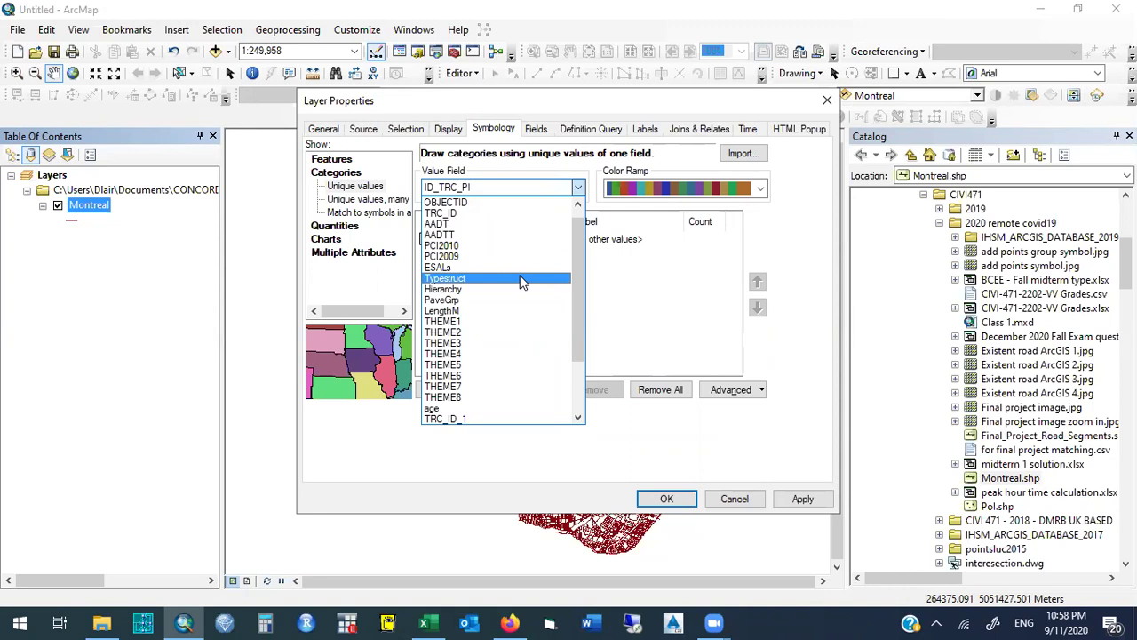
left_click(523, 279)
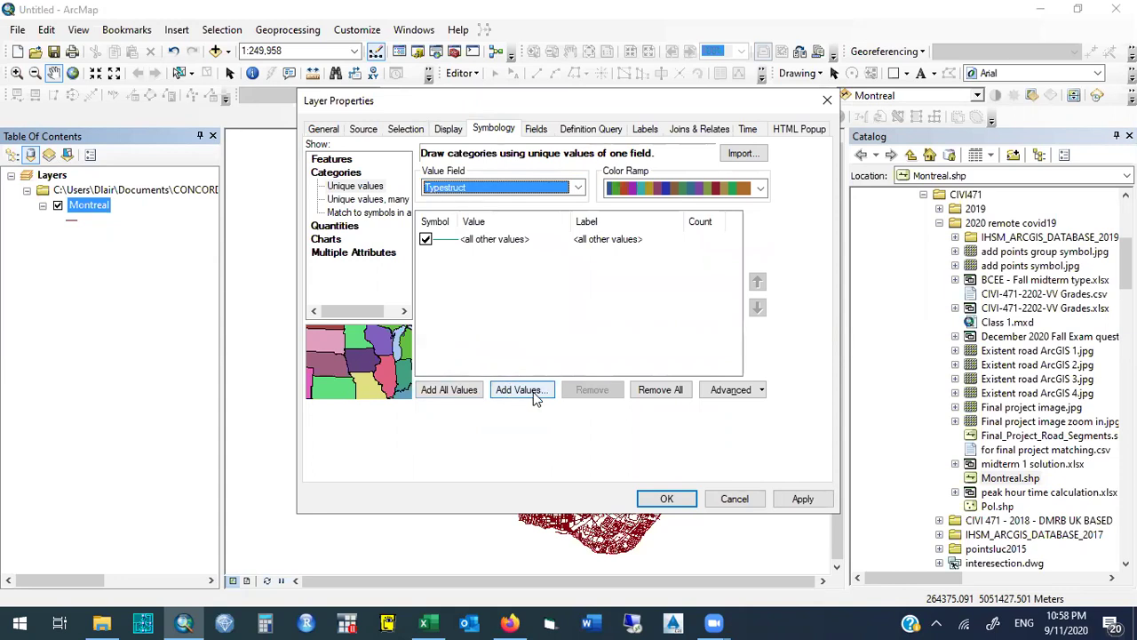
left_click(533, 392)
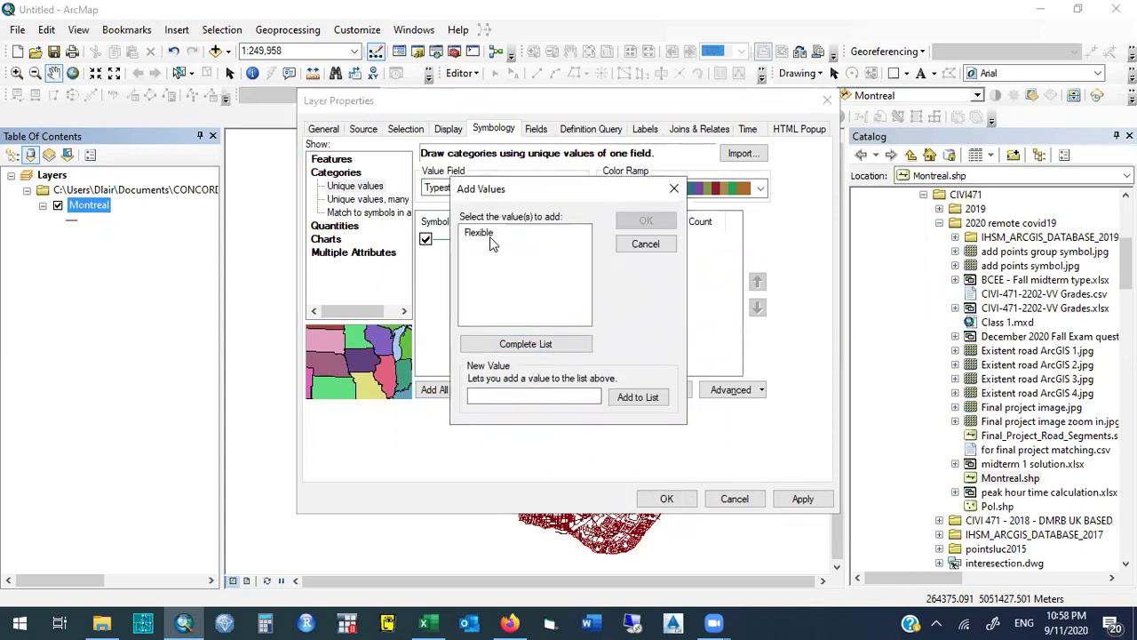
left_click(672, 194)
left_click(451, 391)
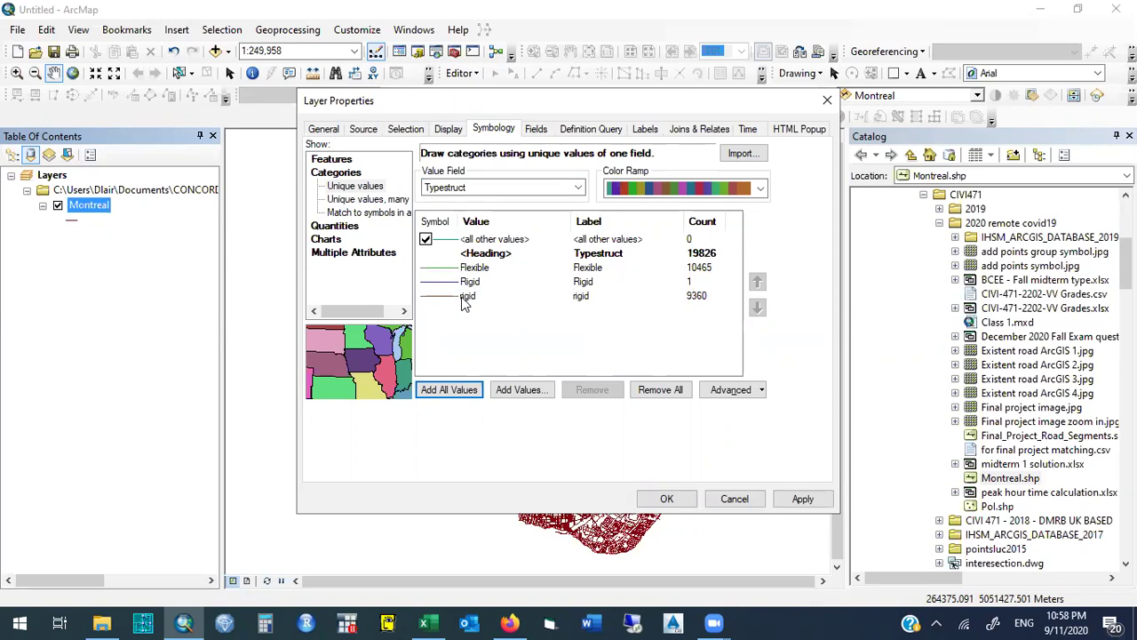
Give the Rigid and rigid categories the red Highway line symbol.
left_click(687, 298)
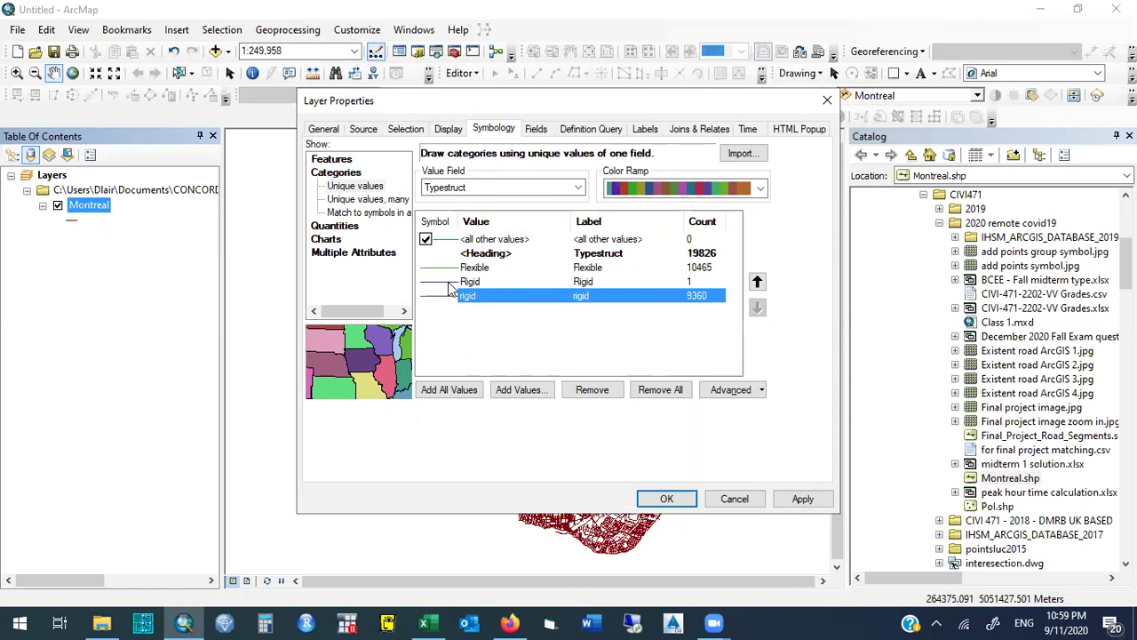
double_click(447, 281)
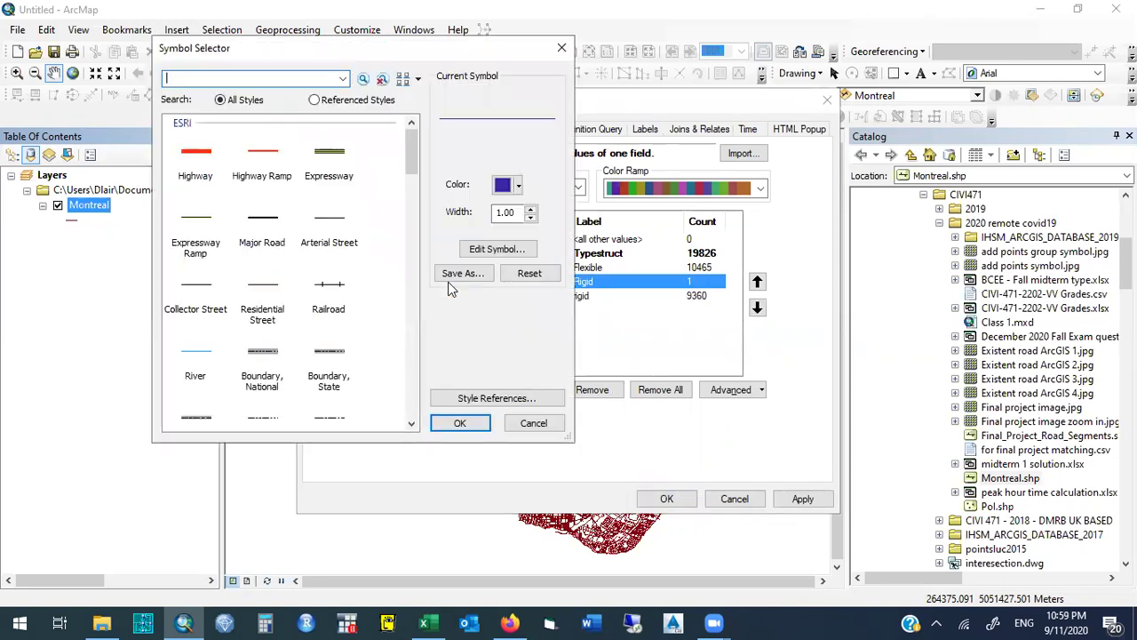
left_click(203, 167)
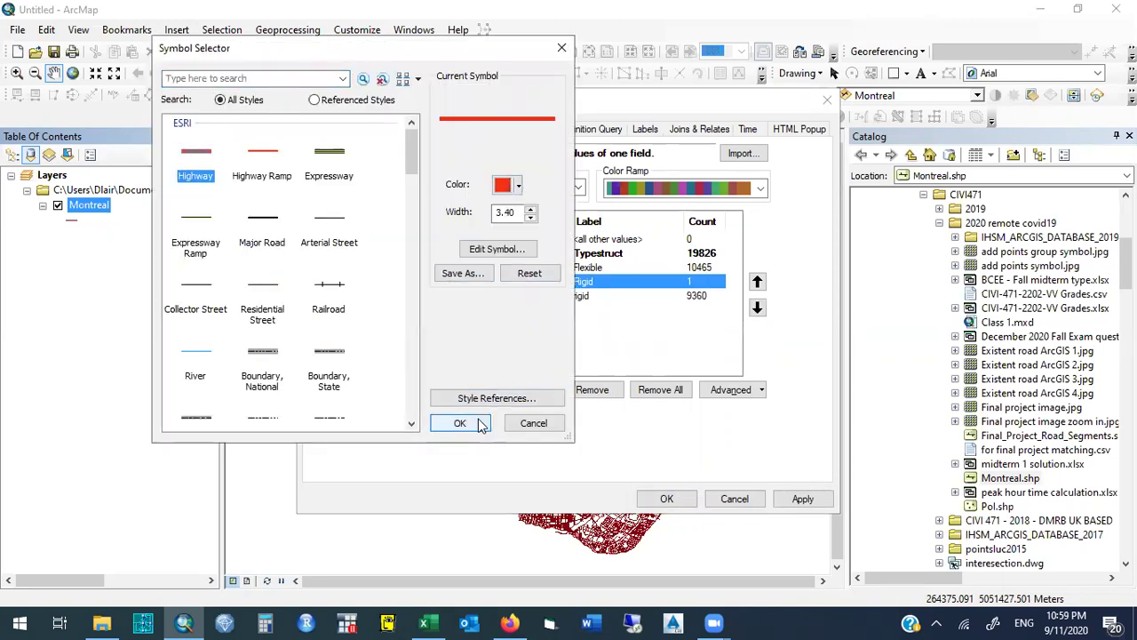
left_click(461, 423)
double_click(447, 297)
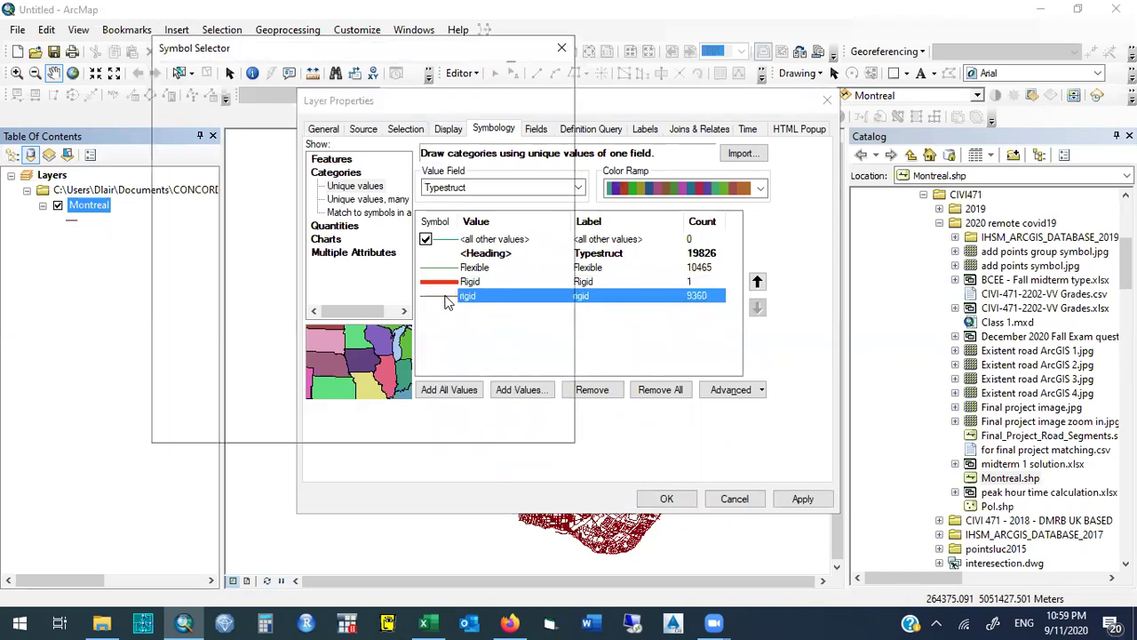
left_click(197, 156)
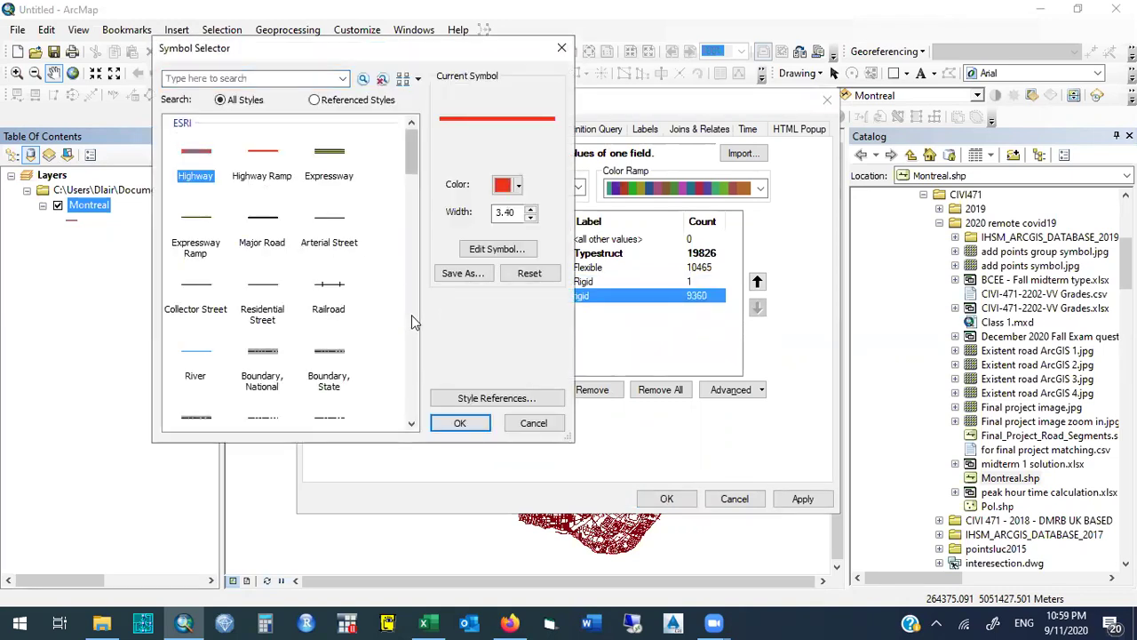
left_click(459, 424)
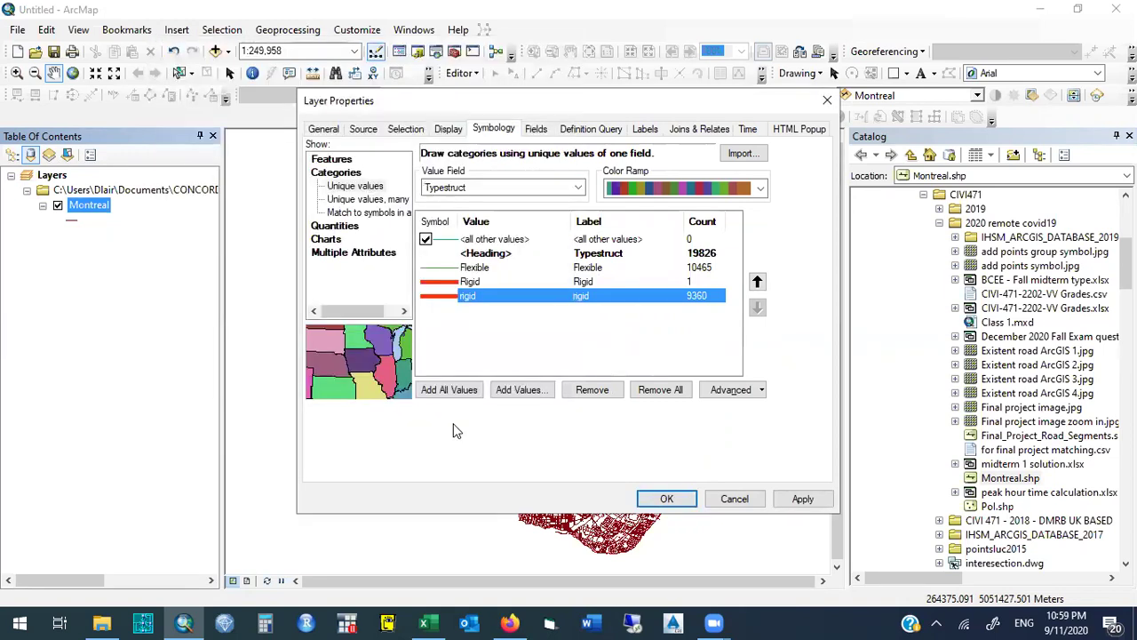
Widen the green Flexible line symbol to width 3.
double_click(454, 268)
left_click(532, 209)
left_click(531, 210)
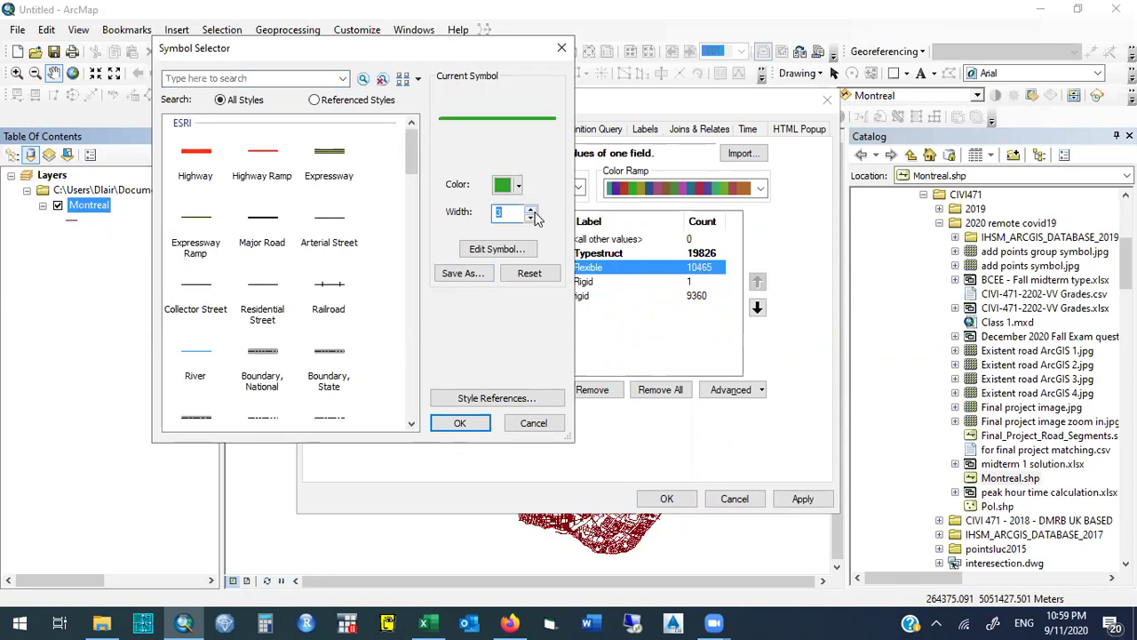
left_click(462, 428)
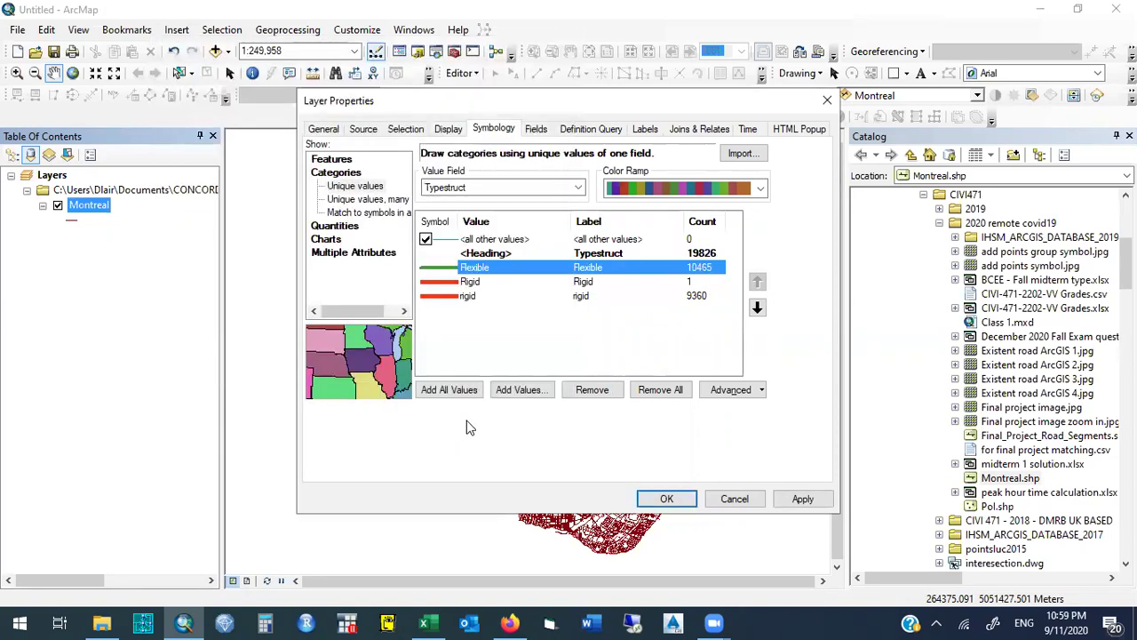
Set the Rigid and rigid red lines to width 2 and apply the symbology.
double_click(442, 281)
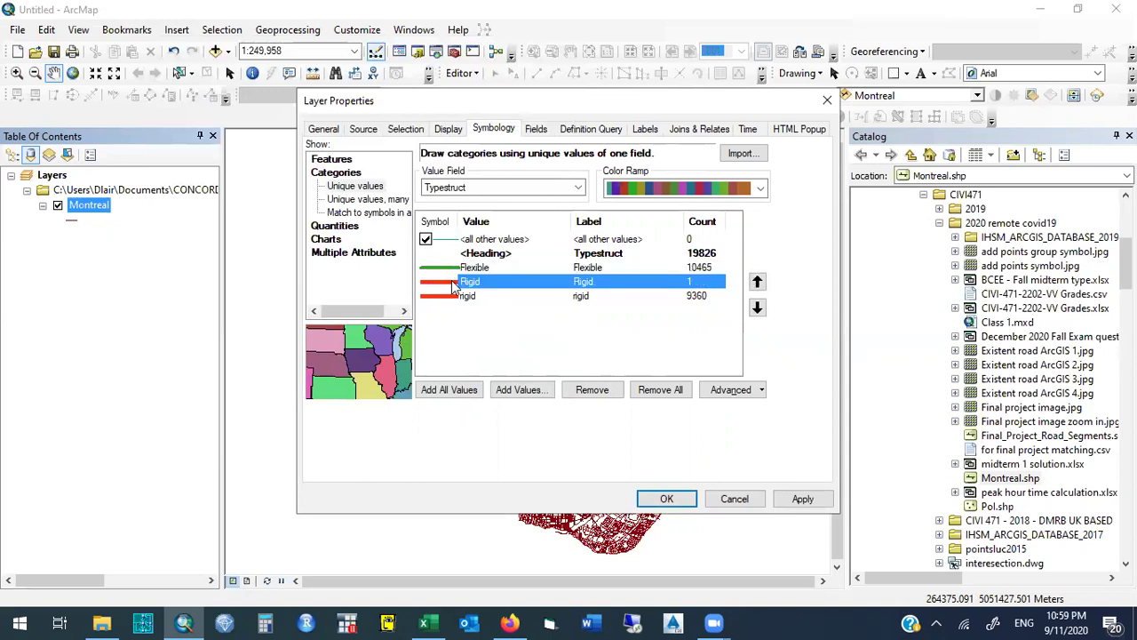
left_click(530, 220)
left_click(530, 218)
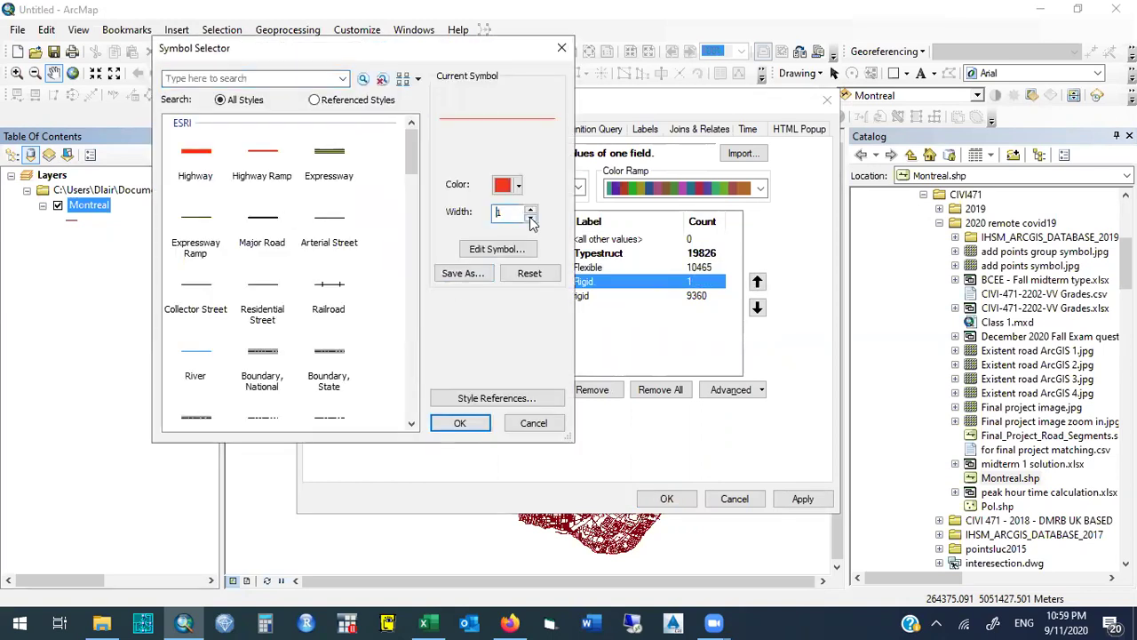
left_click(530, 210)
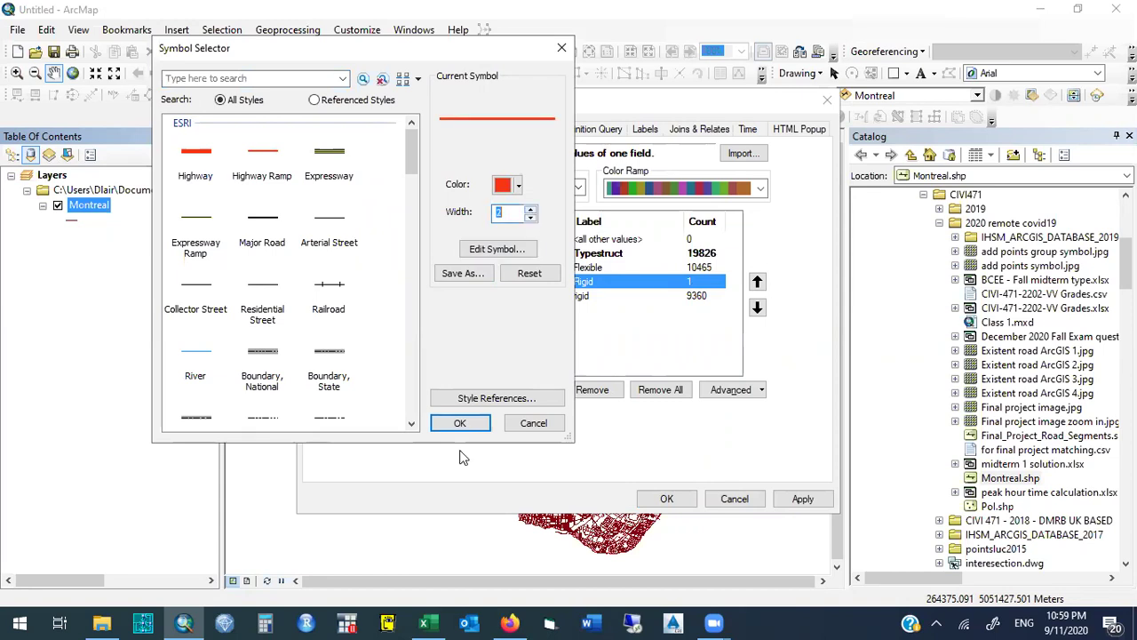
left_click(460, 423)
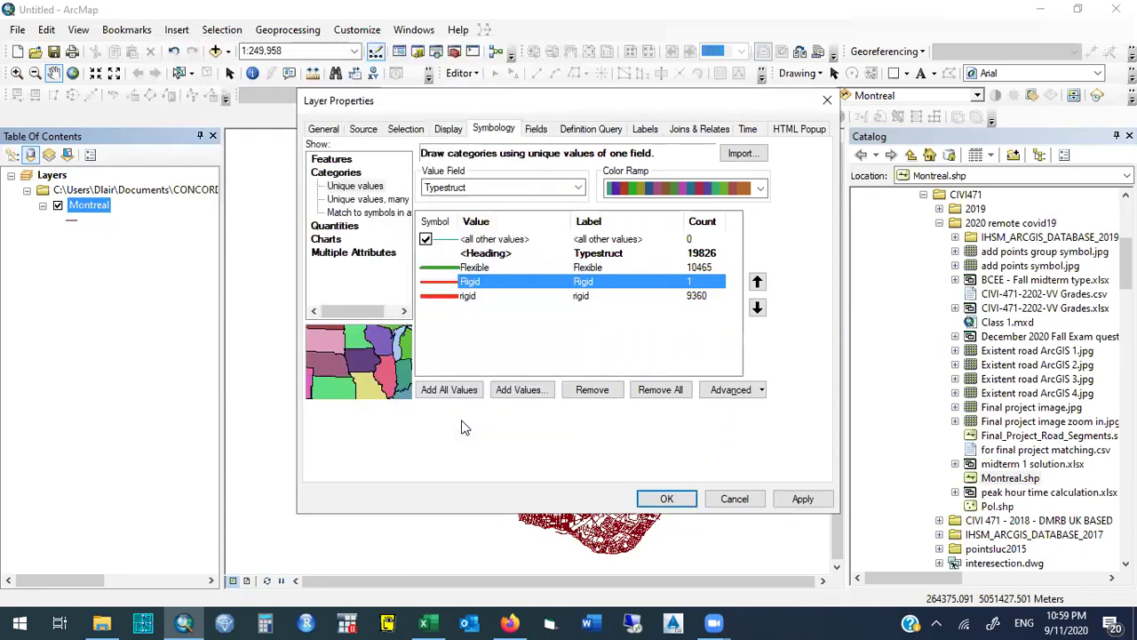
double_click(435, 295)
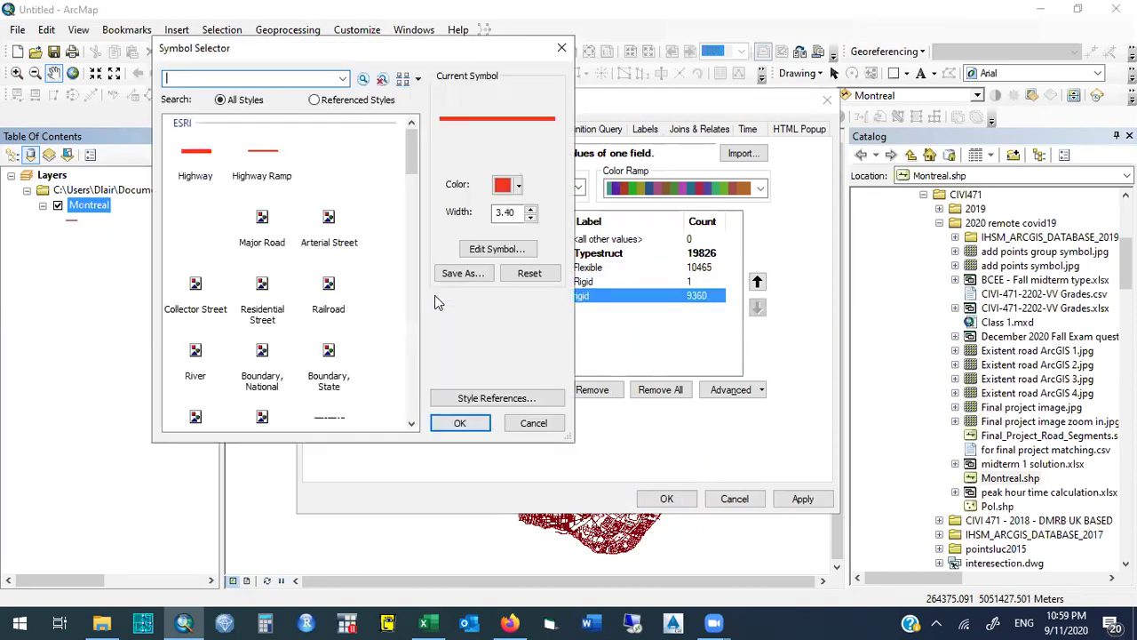
left_click(530, 217)
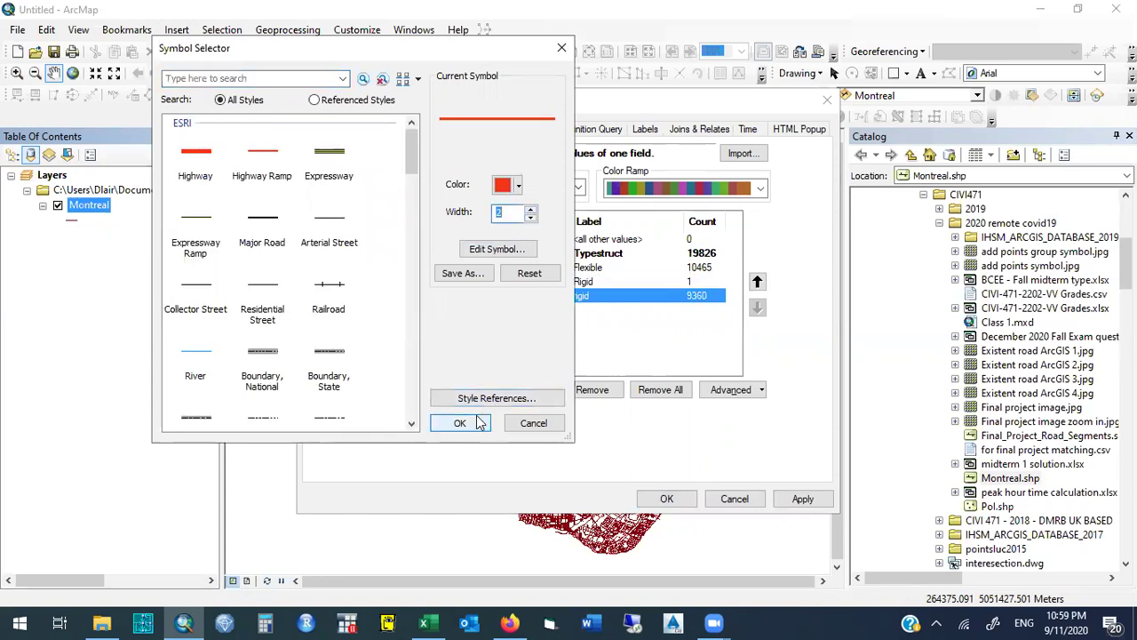
left_click(477, 422)
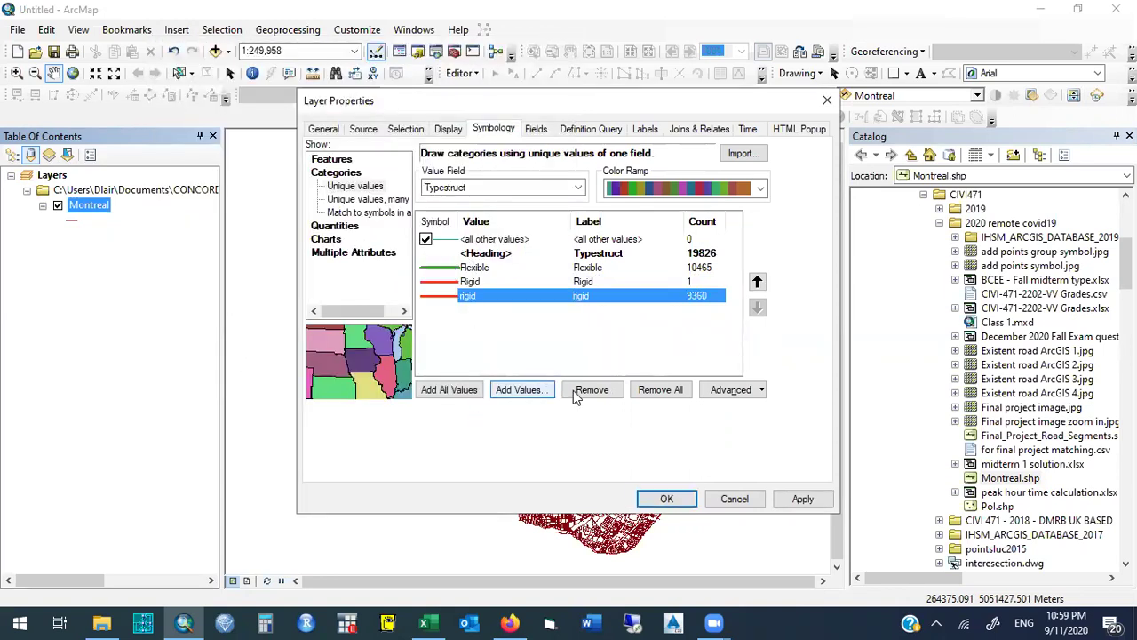
left_click(666, 498)
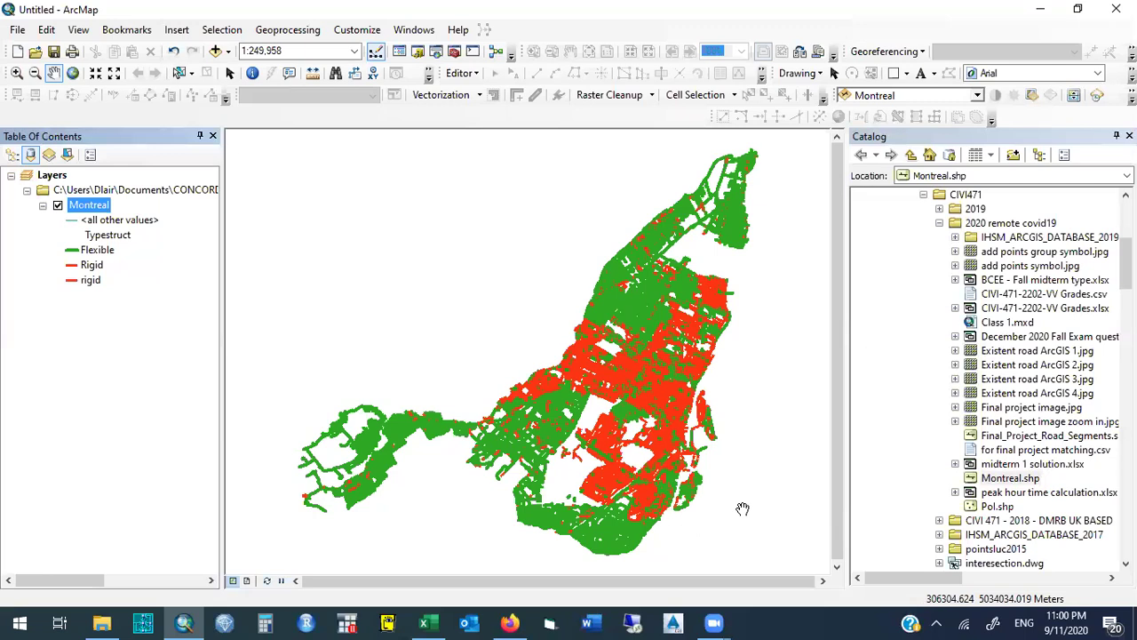
Bring up the context menu for the Montreal layer in the Table of Contents.
right_click(100, 208)
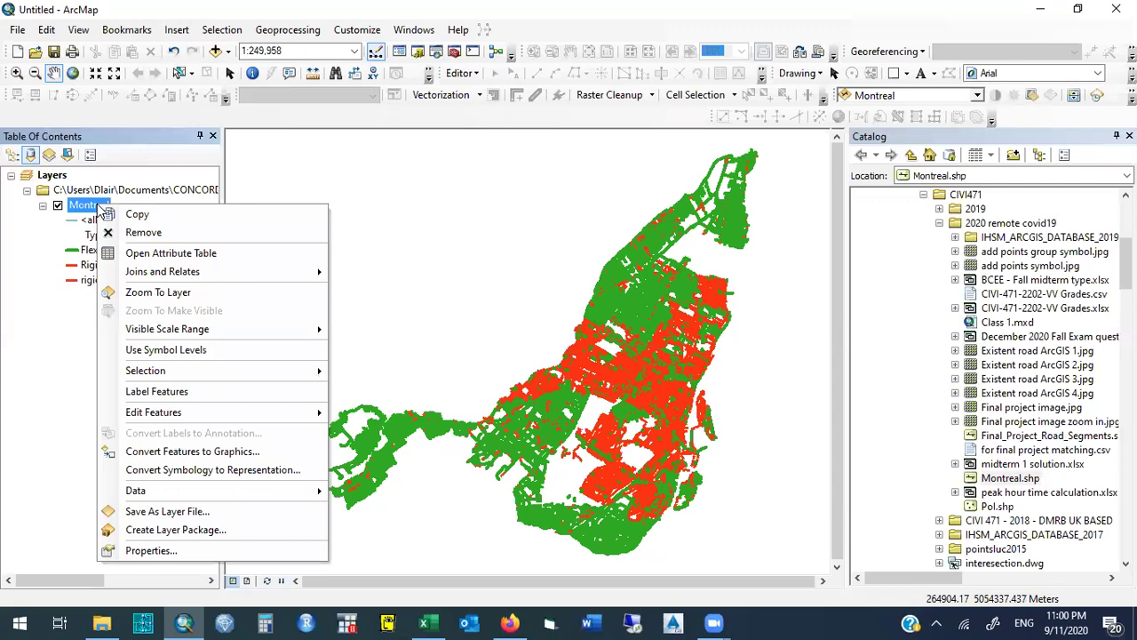
Open the Montreal attribute table, sort PCI2010 descending, then close it.
left_click(240, 253)
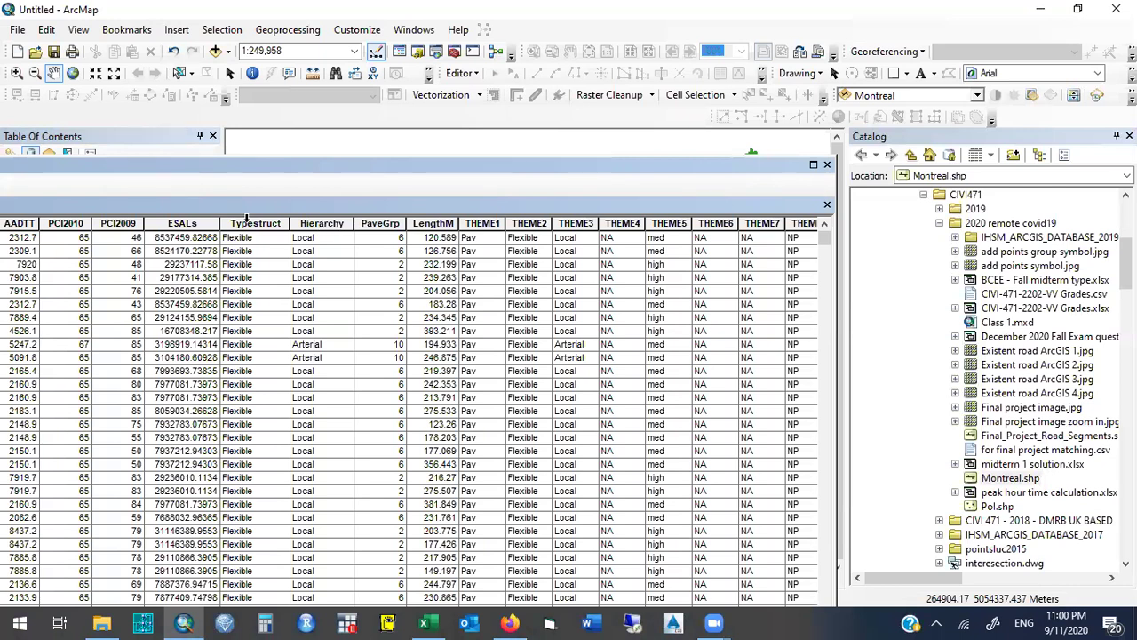
left_click(76, 225)
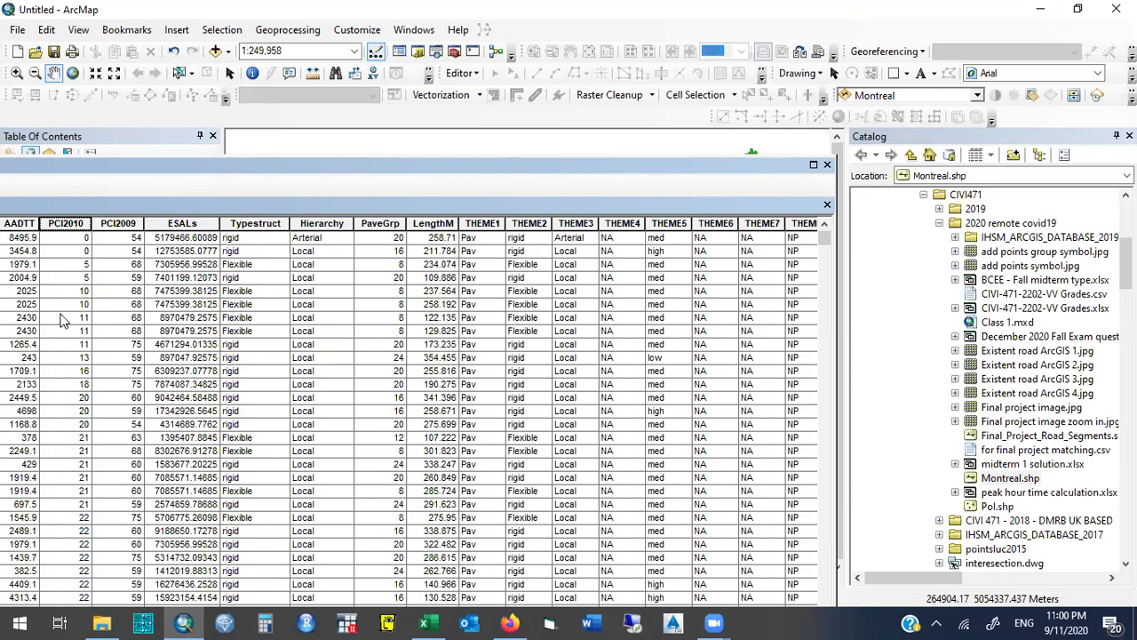
double_click(71, 222)
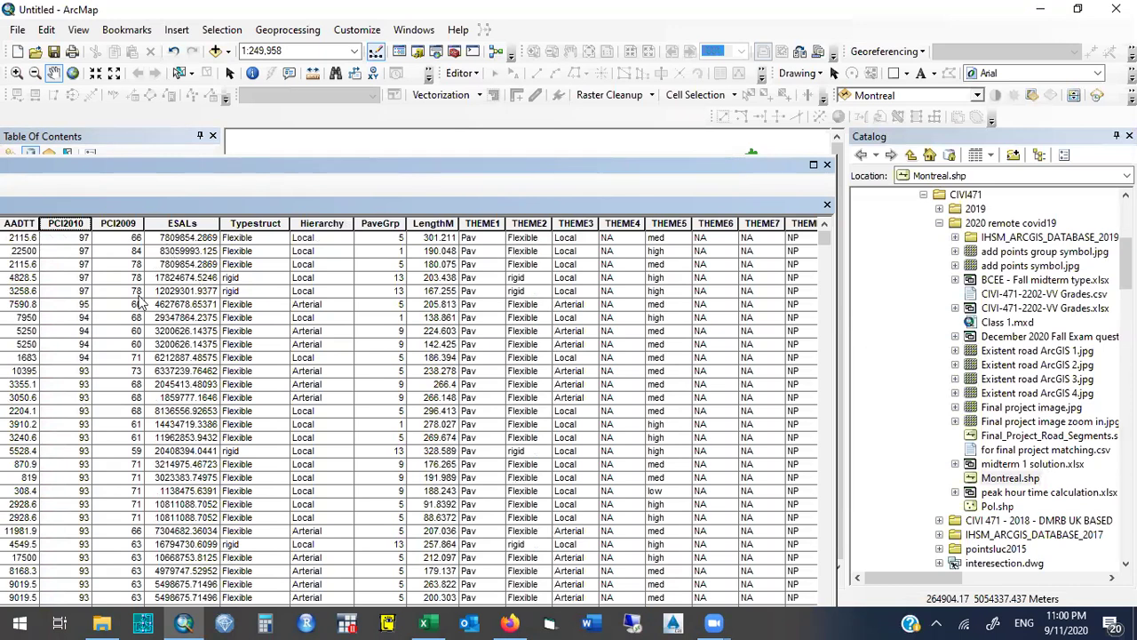
left_click(827, 166)
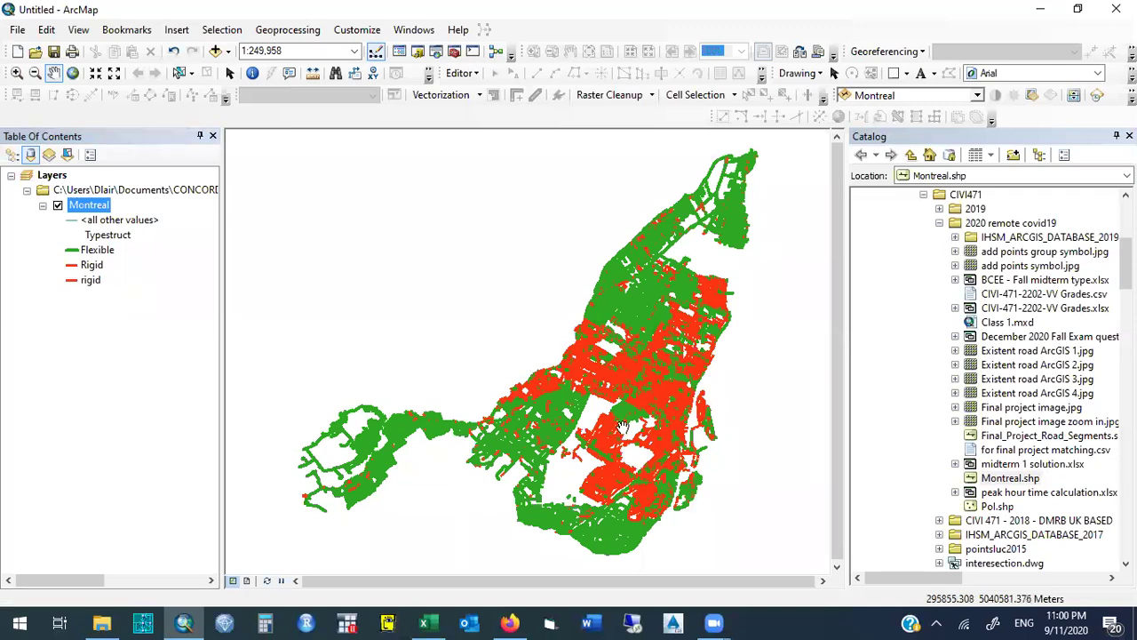
Switch the Montreal layer's symbology to Quantities > Graduated colors.
right_click(96, 207)
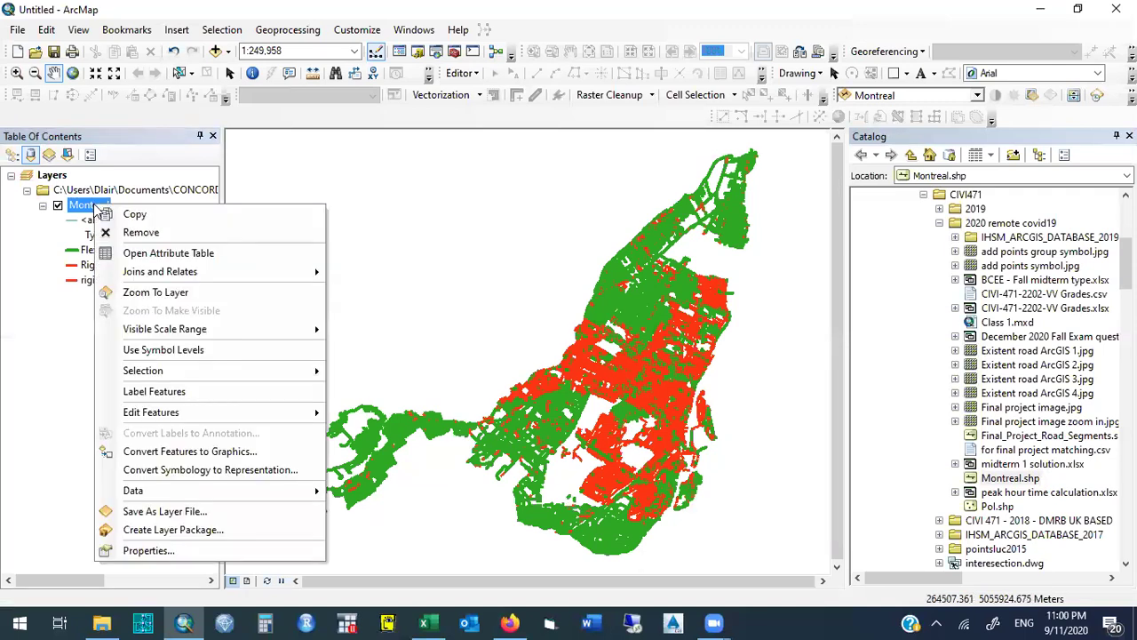
left_click(232, 553)
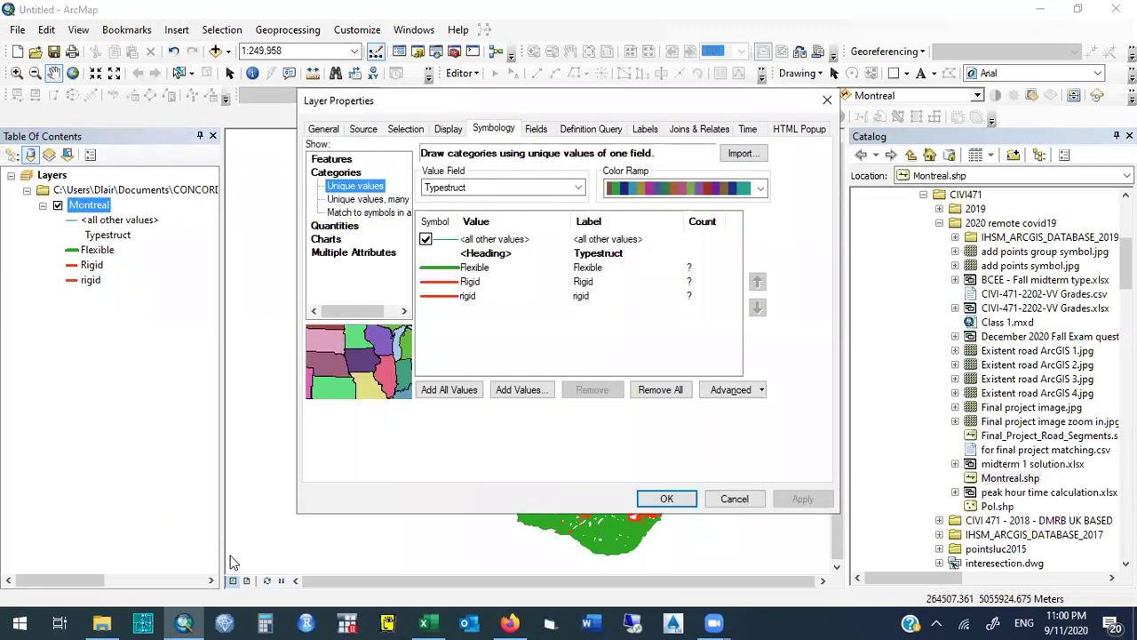
left_click(350, 227)
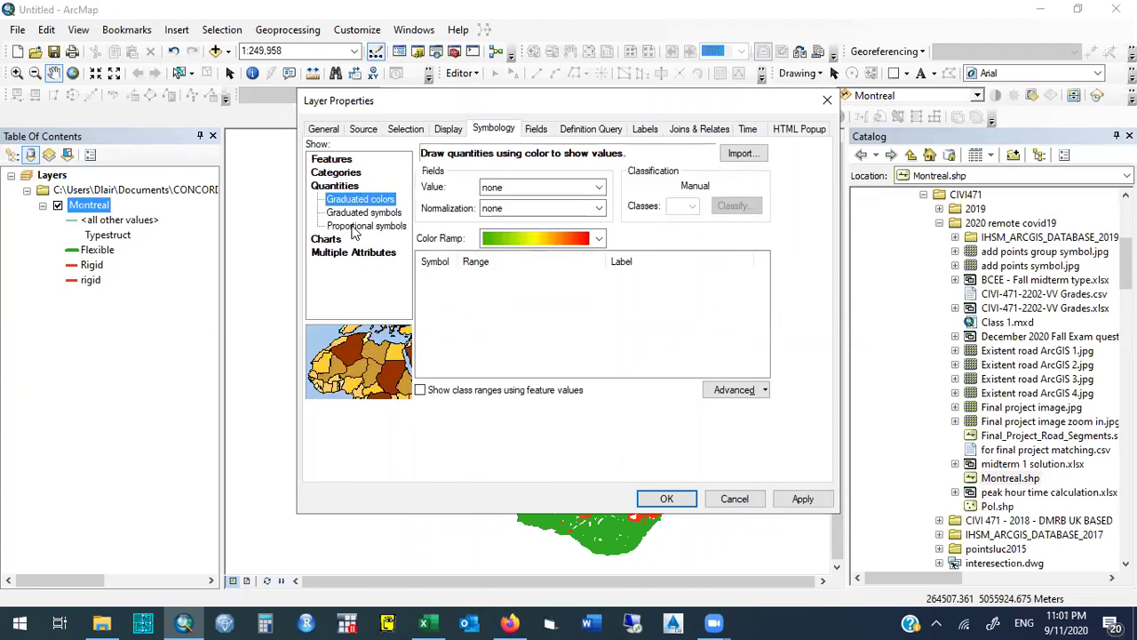
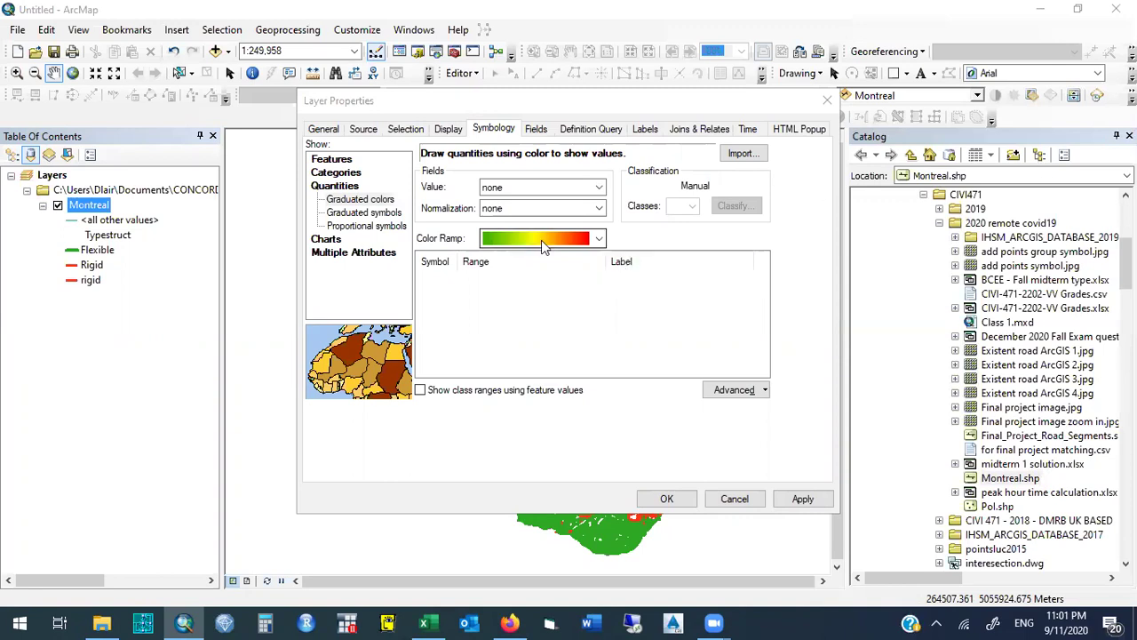
Set the graduated-colors Value field to PCI2010 and accept the sample-size warning.
left_click(599, 188)
left_click(599, 189)
left_click(599, 190)
left_click(599, 189)
left_click(598, 189)
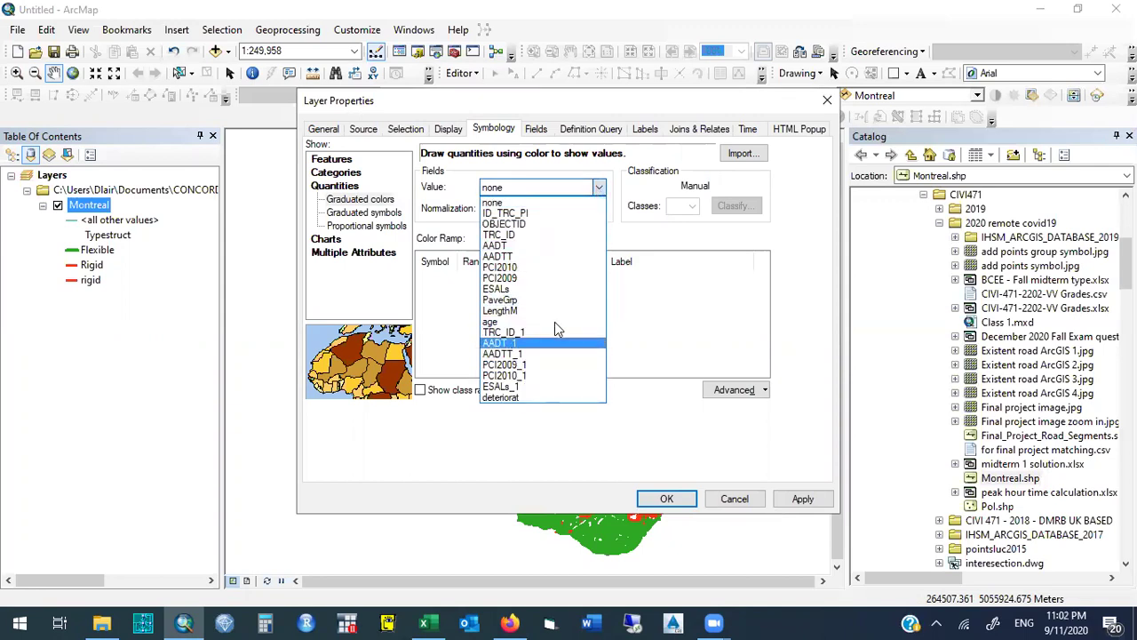
left_click(544, 267)
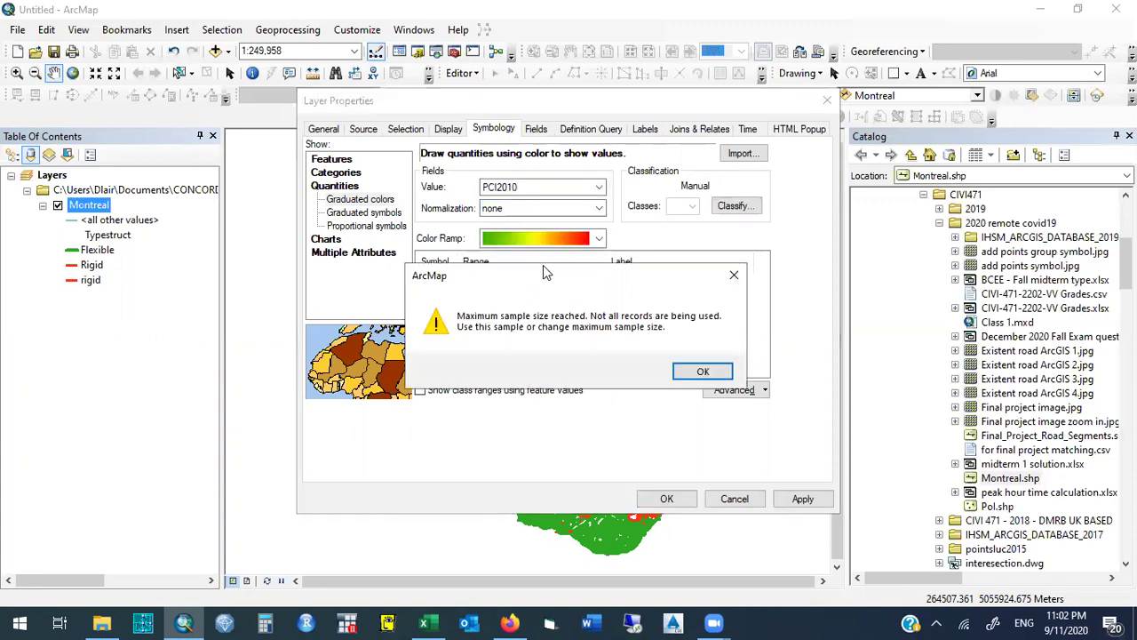
left_click(708, 370)
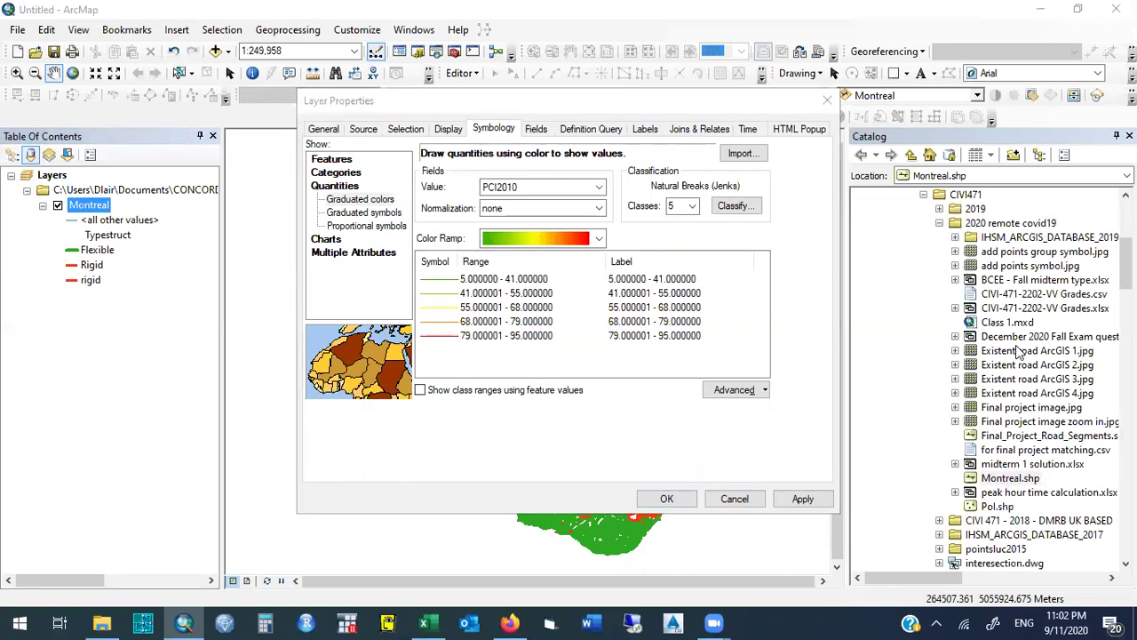
Open the recent Word document 'Table of Contents and chapter 3 and chapter 5 and 6' from the taskbar.
right_click(595, 622)
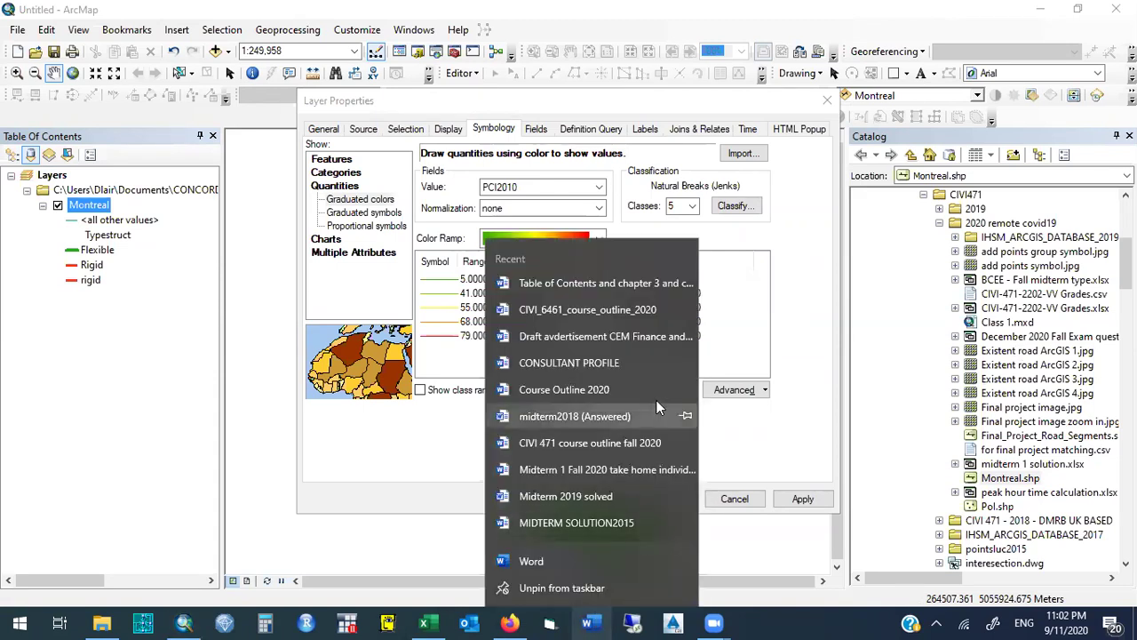
left_click(636, 288)
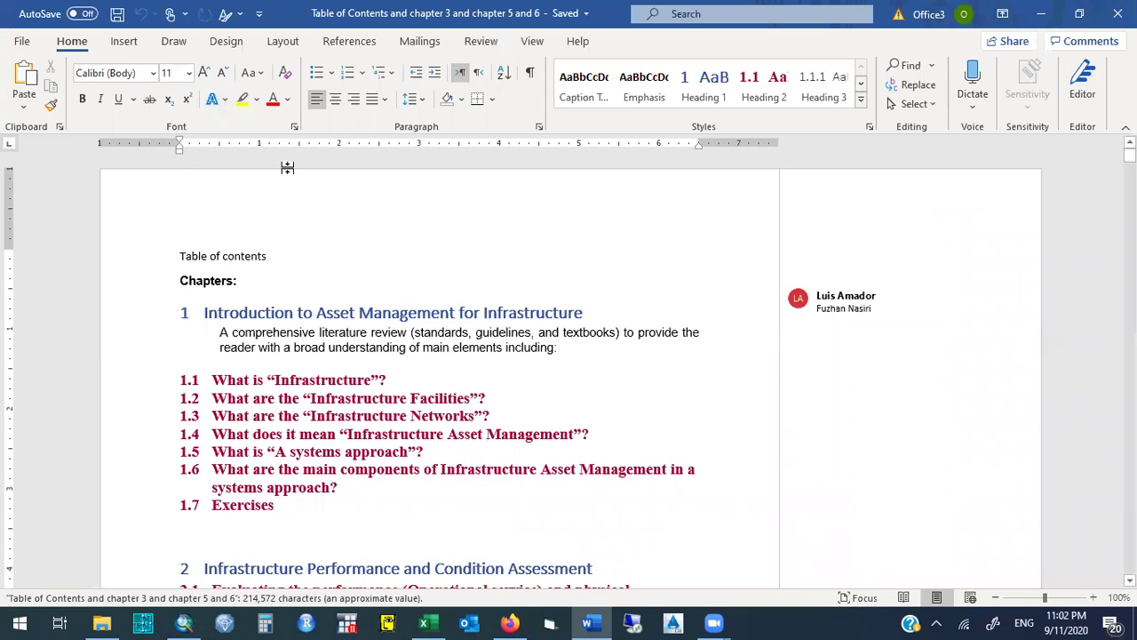
Show the Navigation Pane and jump to the PCI equation in section 5.2.1 Ranking.
left_click(532, 41)
left_click(372, 104)
left_click_drag(265, 280, 280, 405)
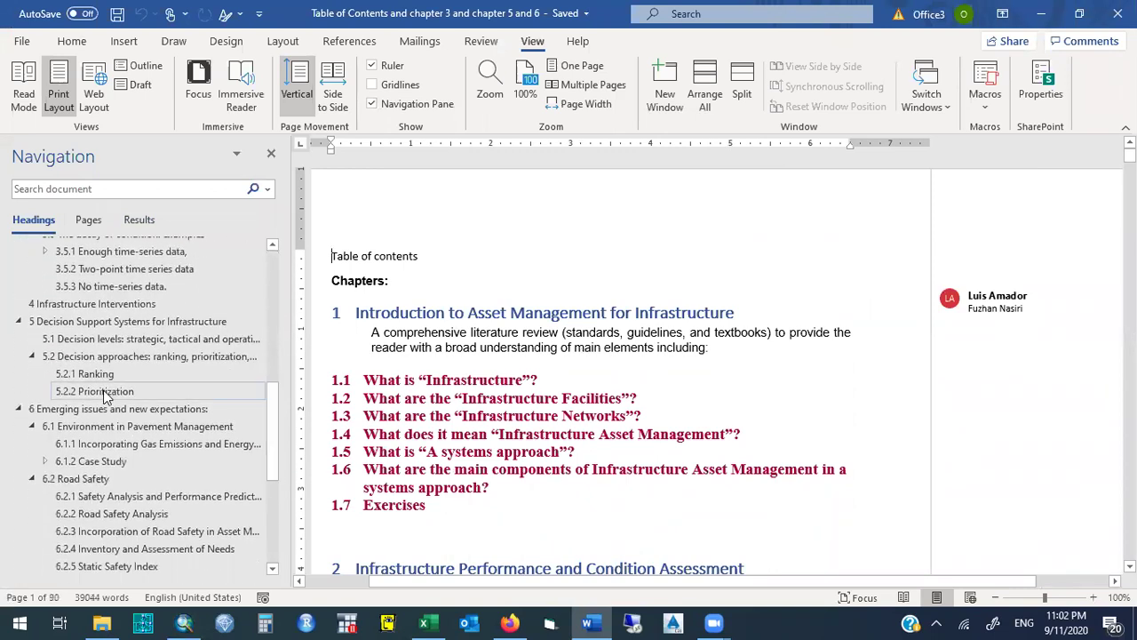
left_click(103, 375)
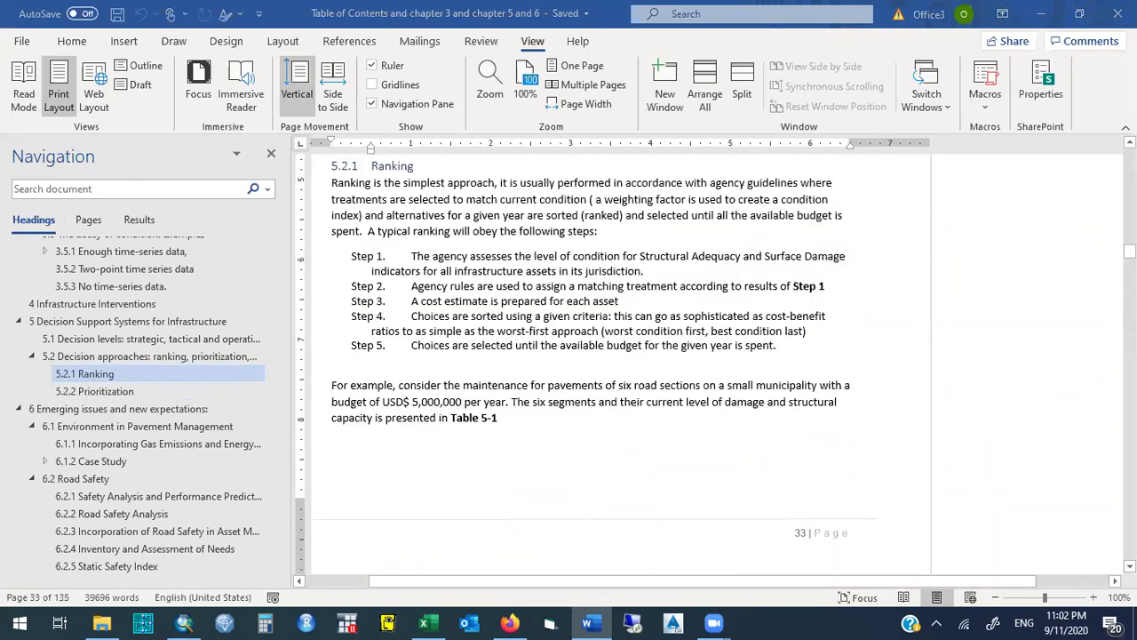
scroll(591, 377, "down", 15)
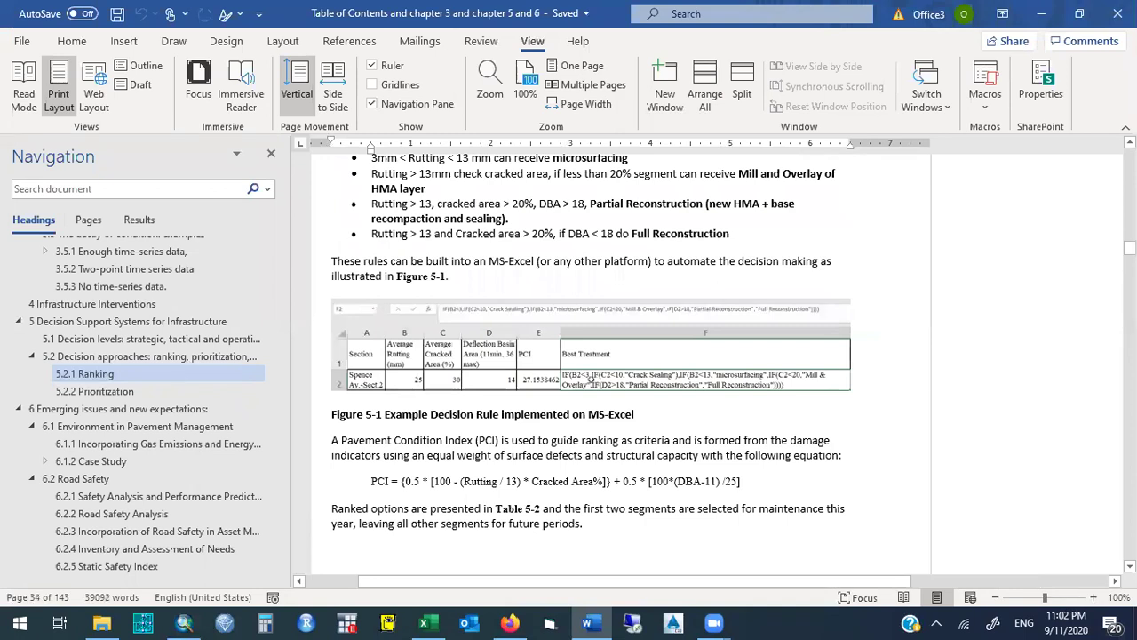
left_click_drag(363, 484, 866, 493)
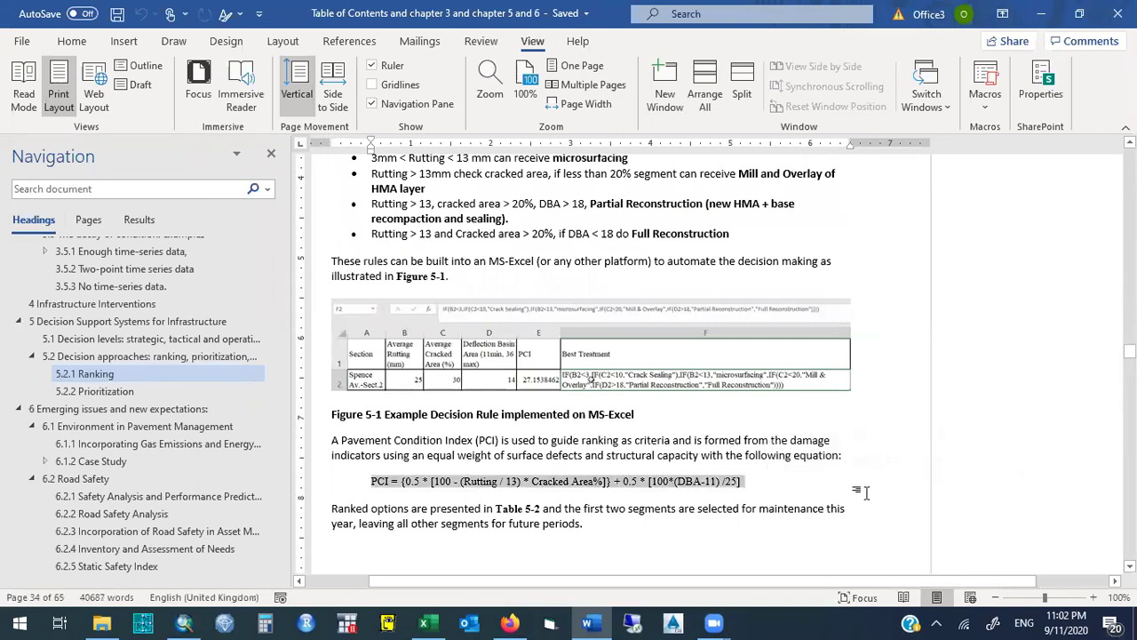
Zoom the page to 150%, select the PCI equation, then close Word.
left_click(1093, 597)
left_click(1093, 597)
left_click(1093, 597)
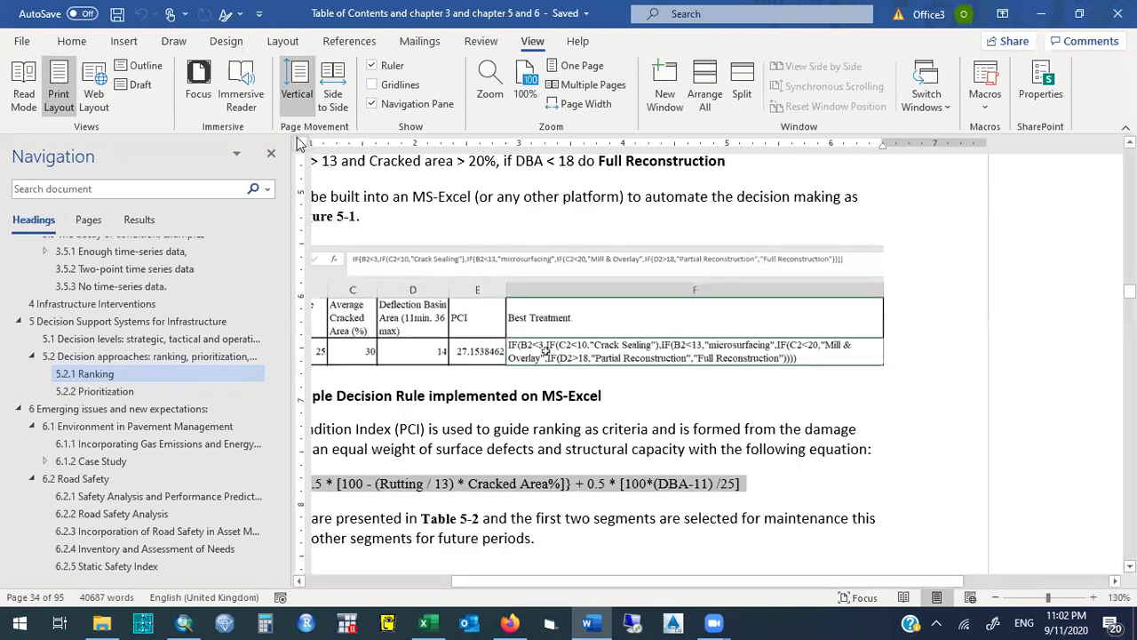
left_click(271, 152)
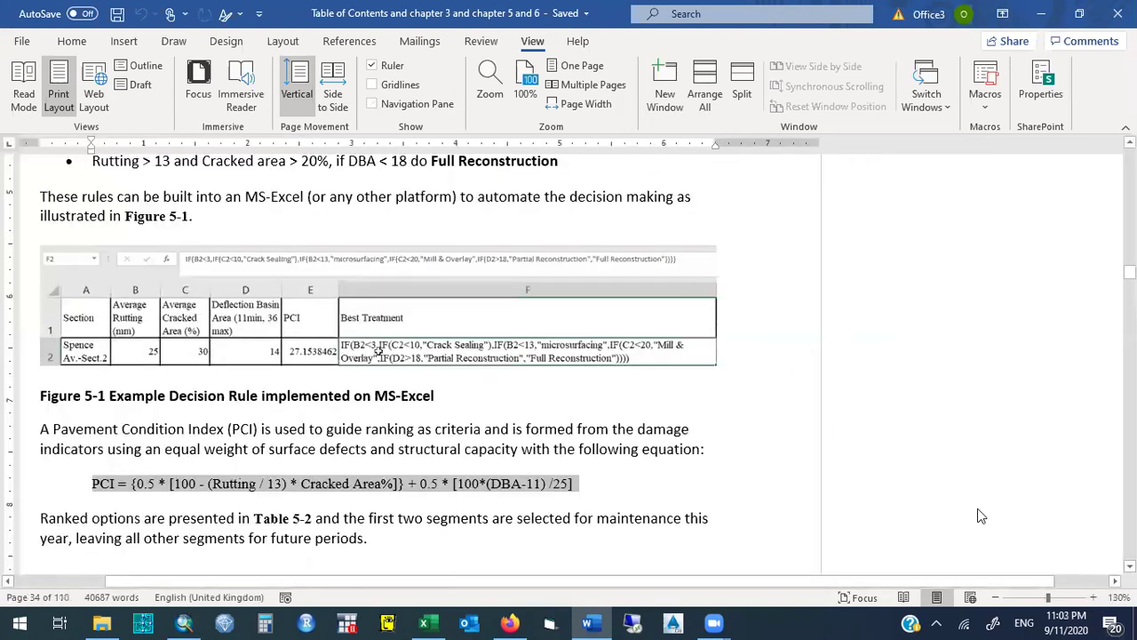
left_click(1092, 597)
left_click(1093, 597)
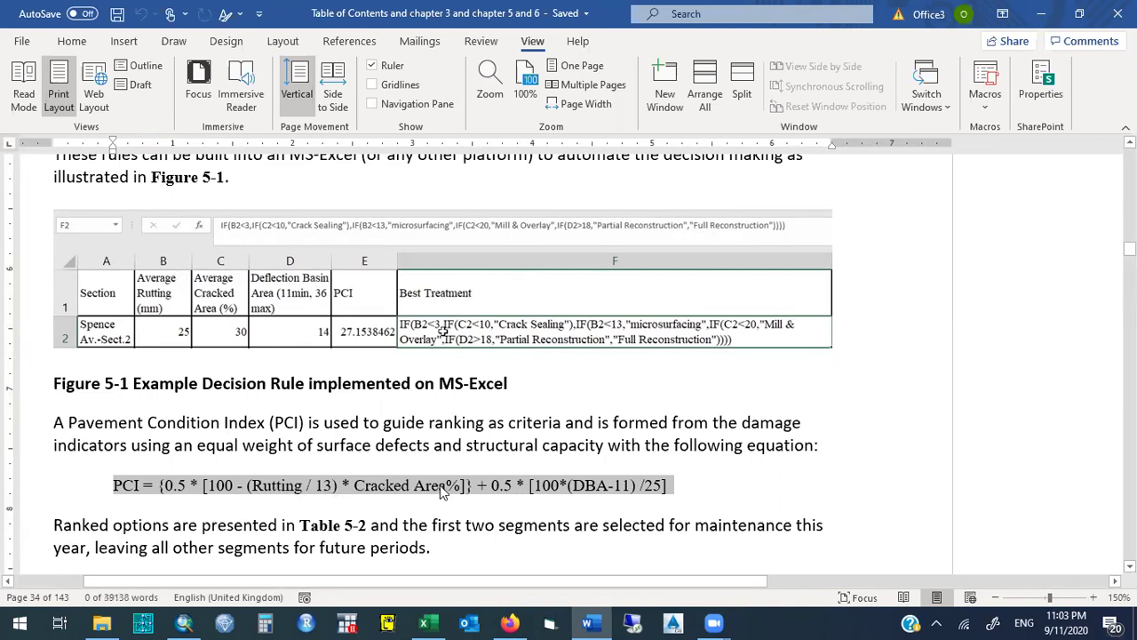
left_click_drag(162, 486, 663, 485)
left_click(682, 486)
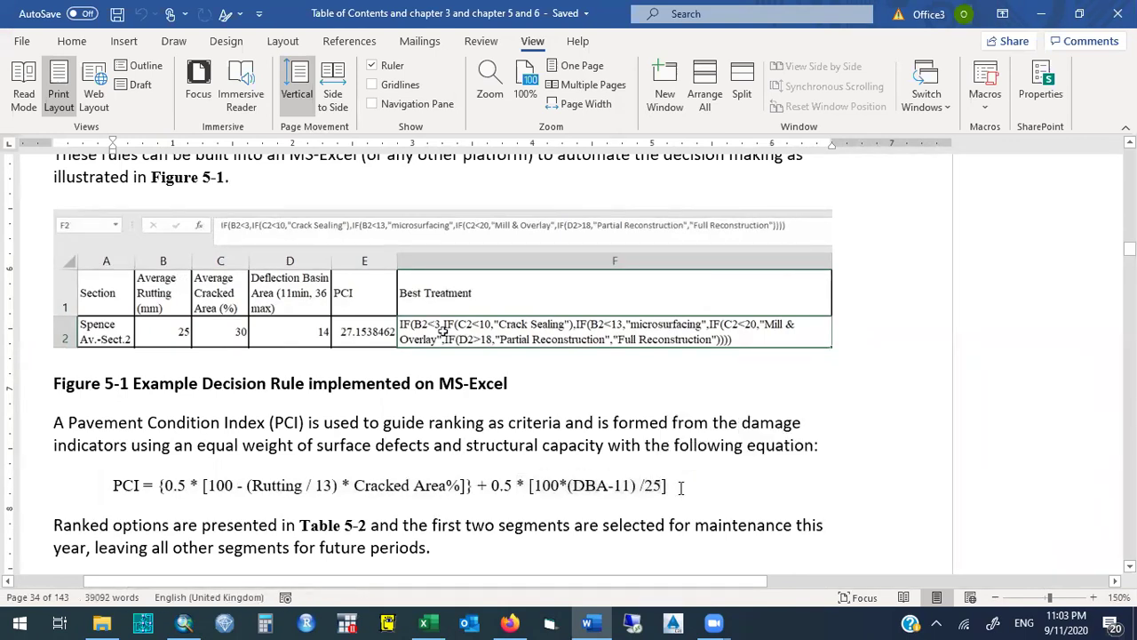
left_click_drag(677, 487, 108, 485)
left_click(438, 485)
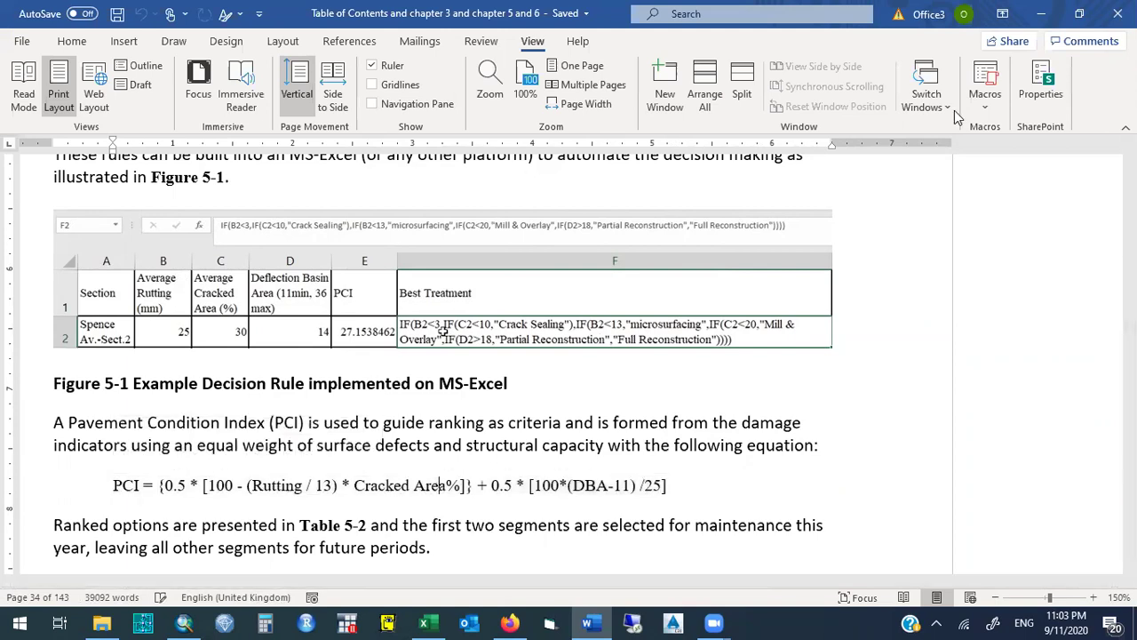
left_click(1117, 14)
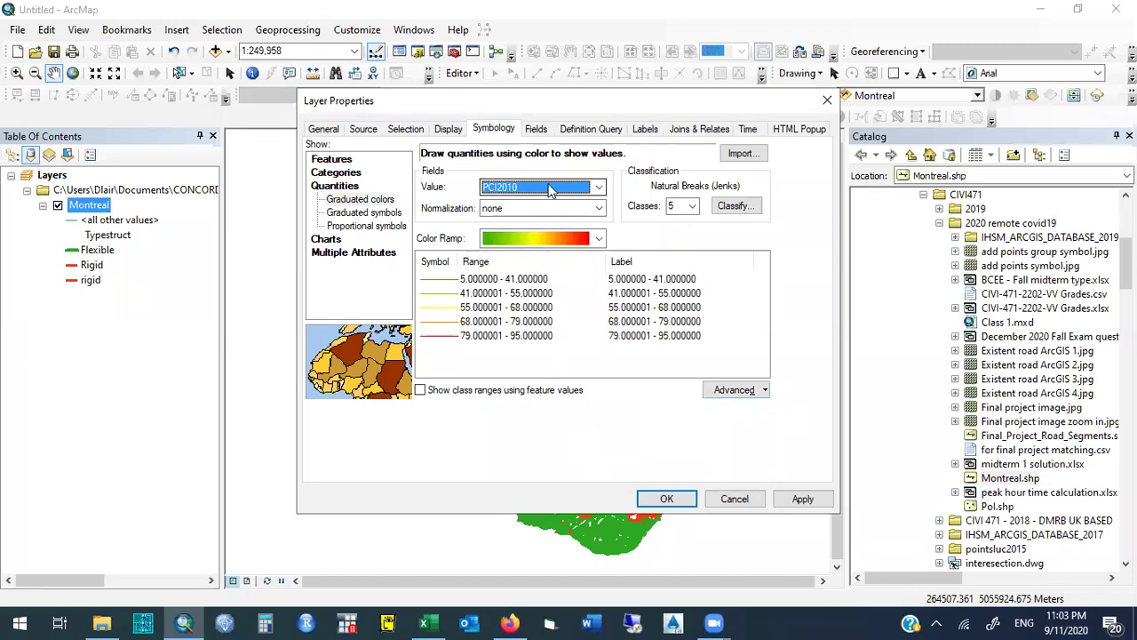
Reselect PCI2010 as the value field, accept the warning, and set Classes to 3.
left_click(496, 131)
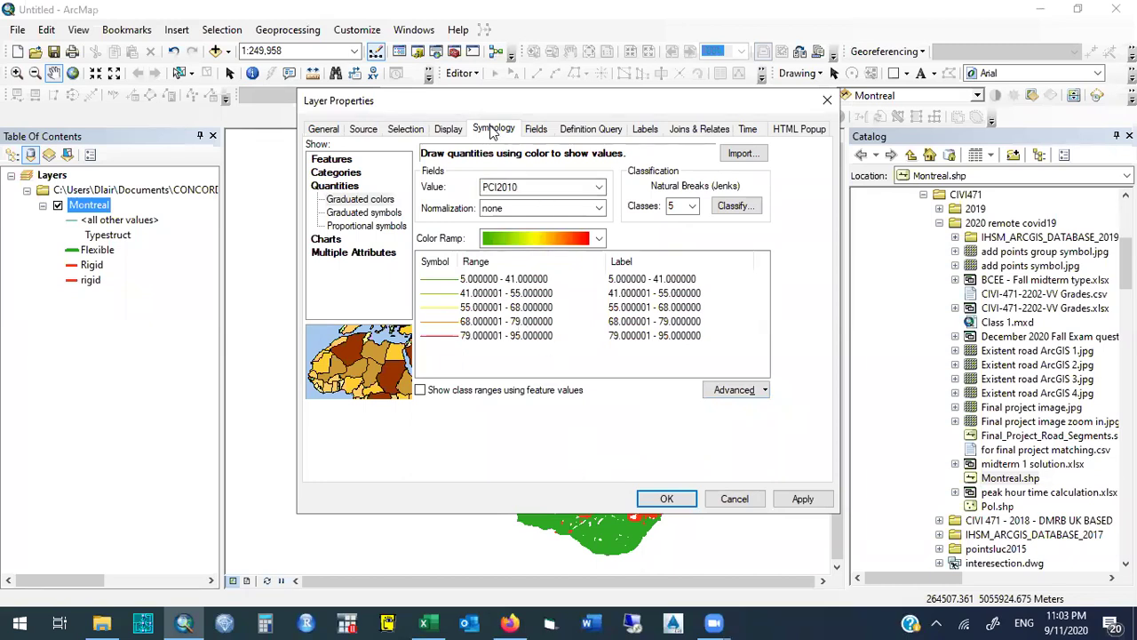
left_click(344, 186)
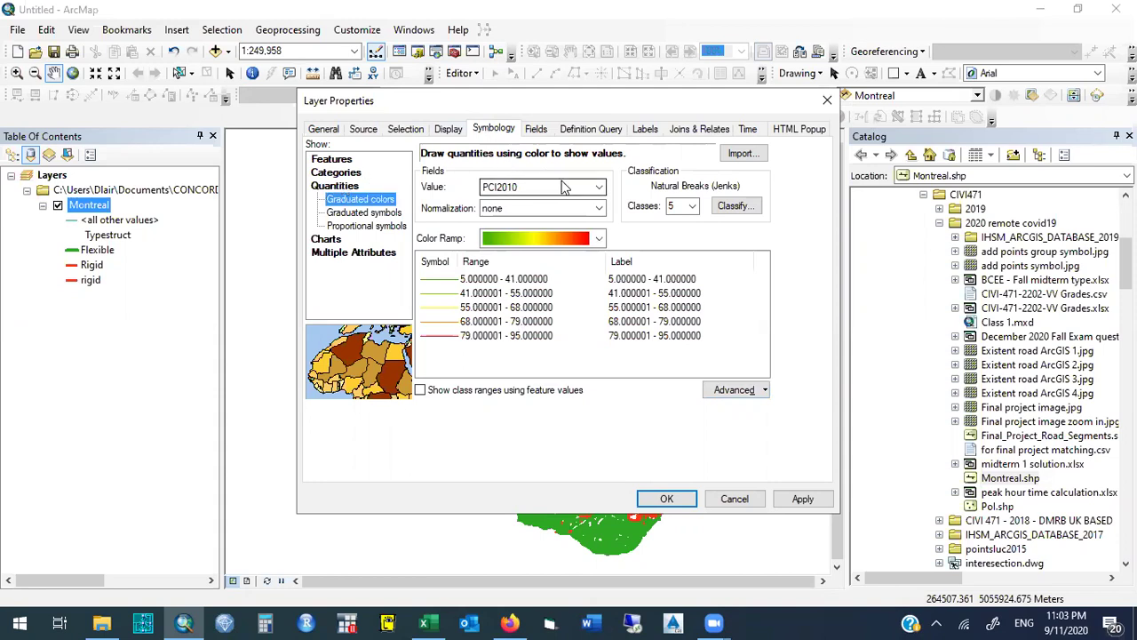
left_click(567, 188)
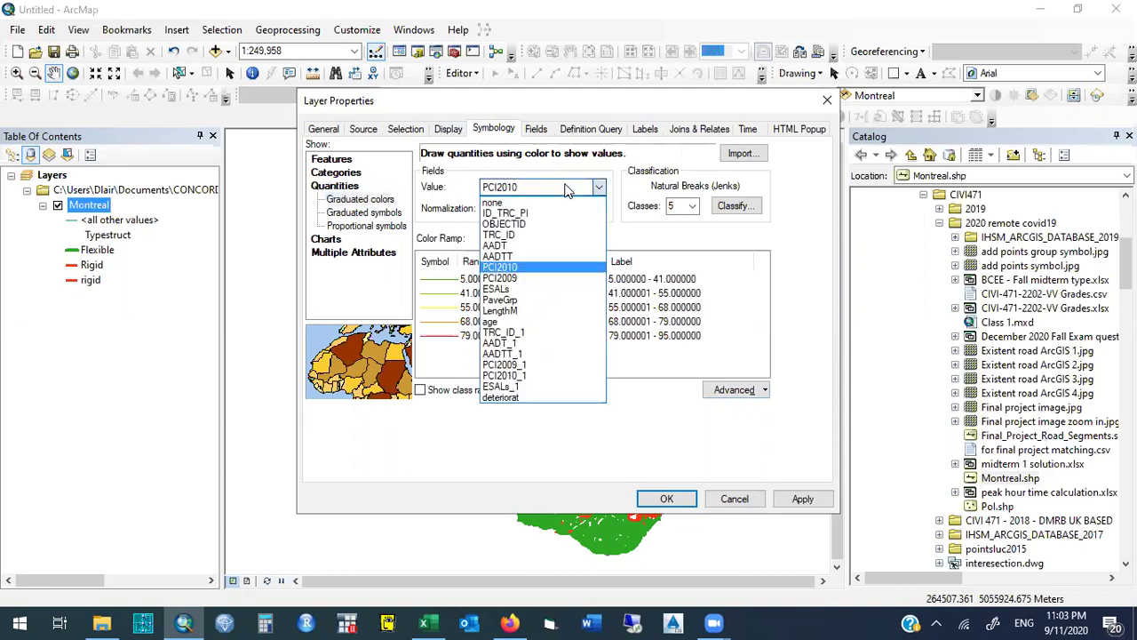
left_click(534, 267)
left_click(700, 370)
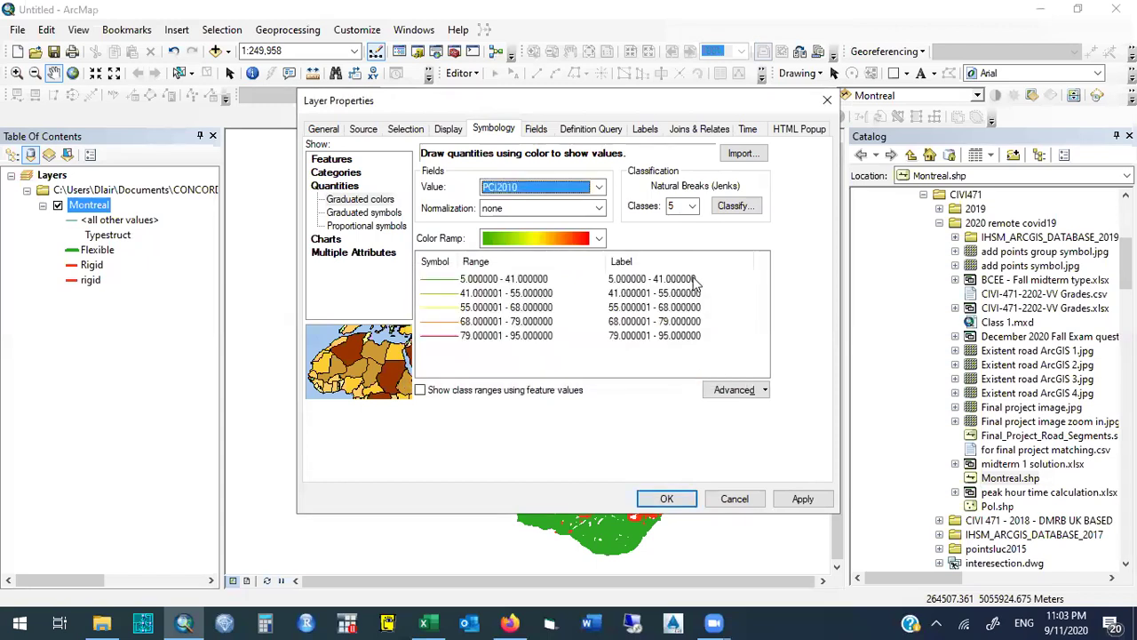
left_click(693, 208)
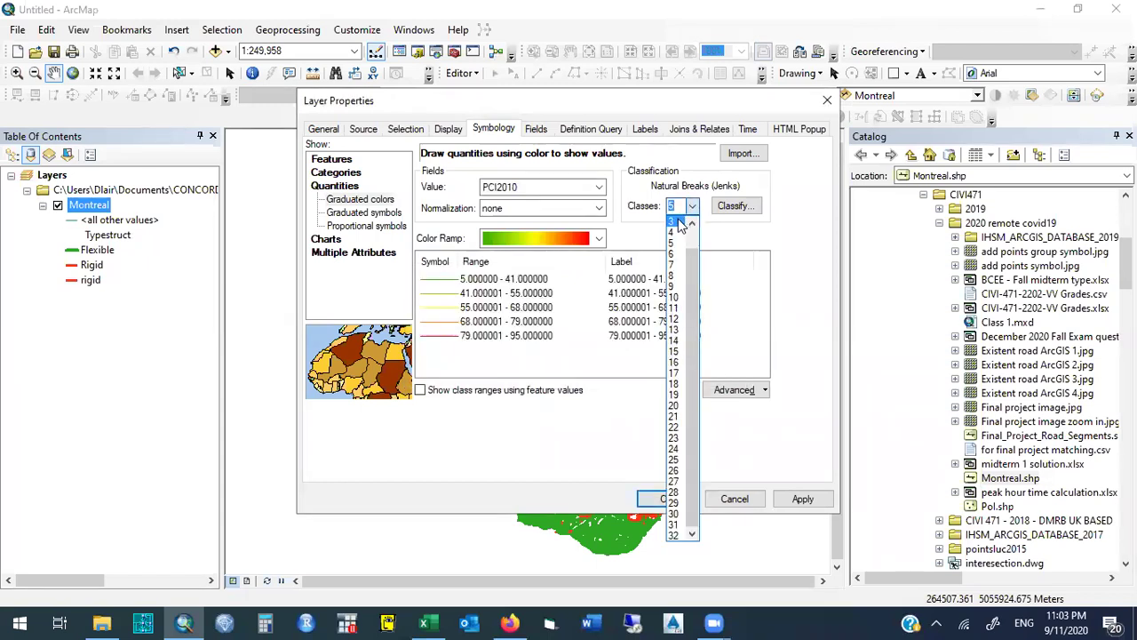
left_click(680, 225)
Label the three classes Poor, Fair and Good.
left_click(628, 281)
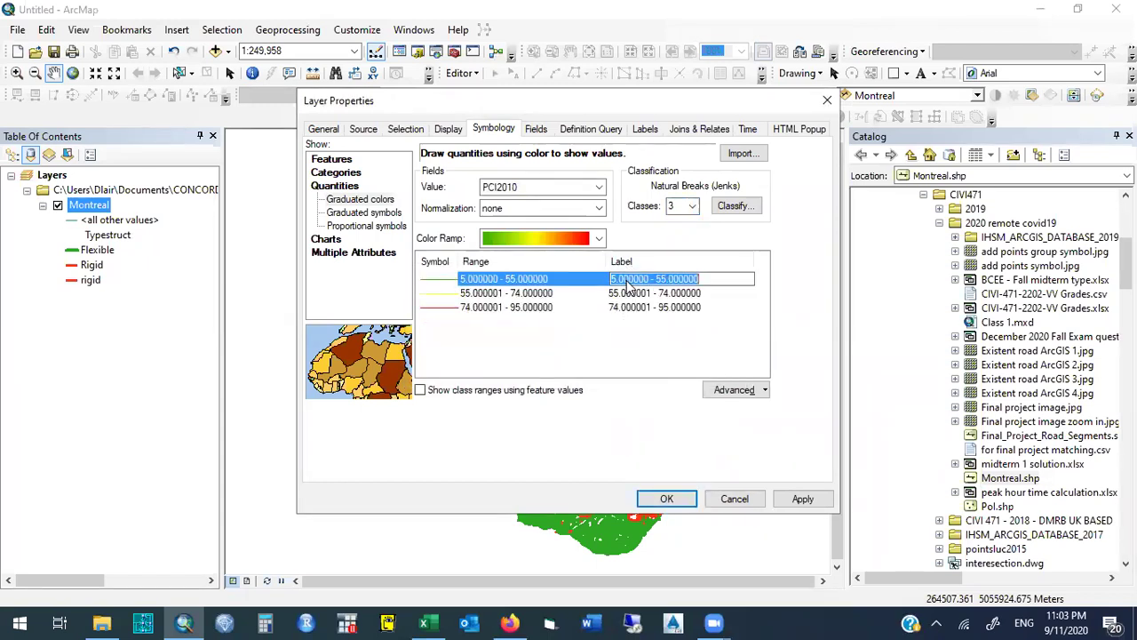
type("Poor")
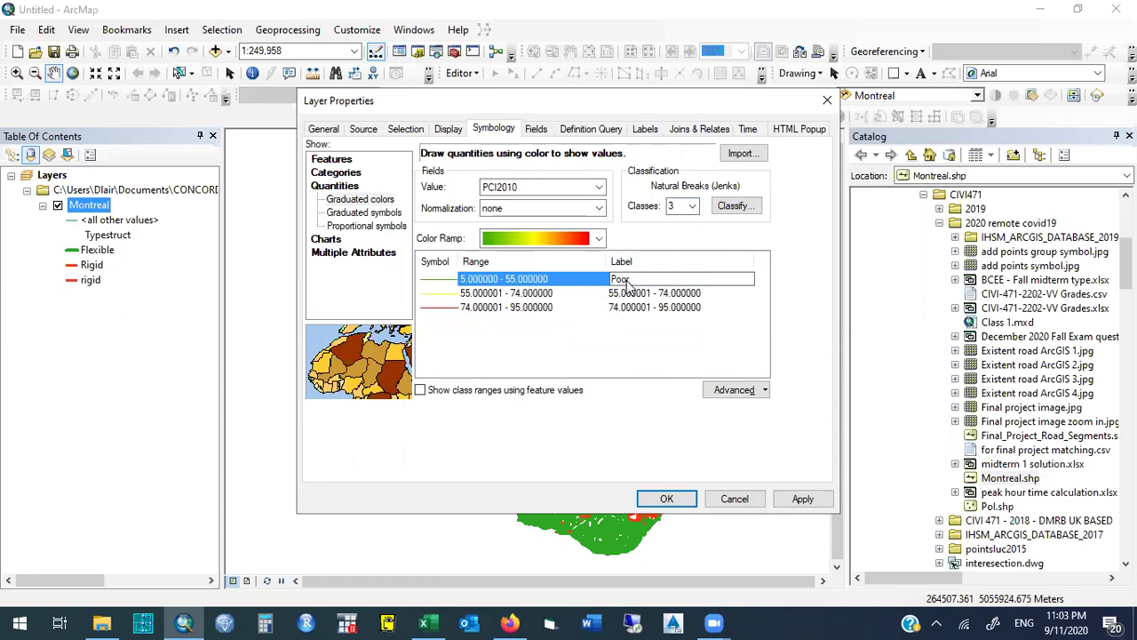
key("Return")
left_click(627, 294)
type("Fair")
key("Return")
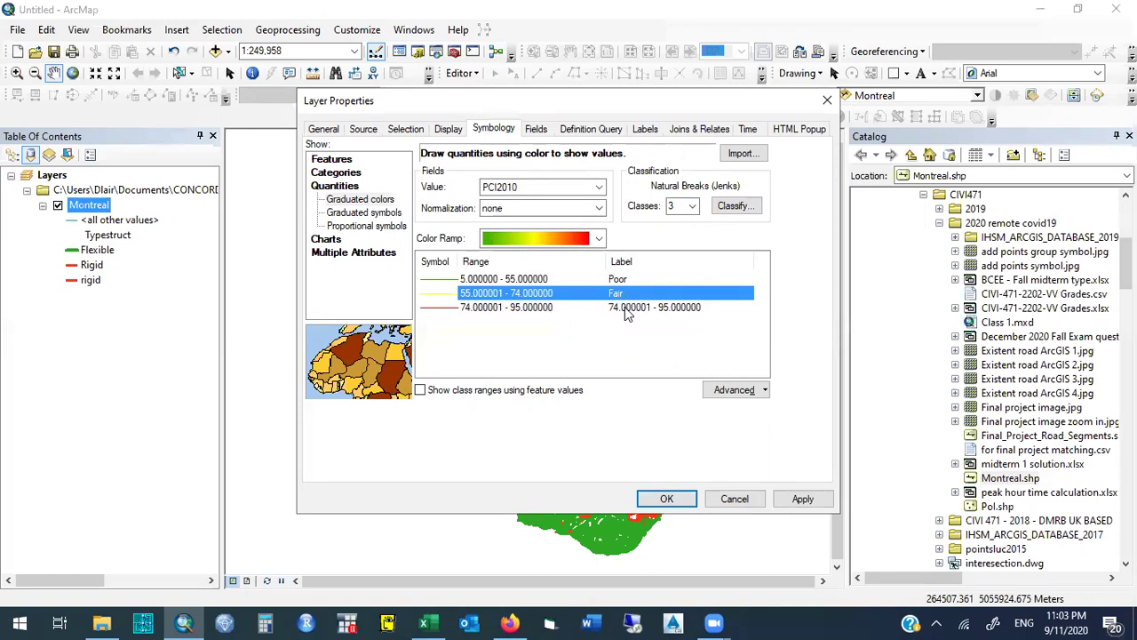
left_click(624, 306)
type("Good")
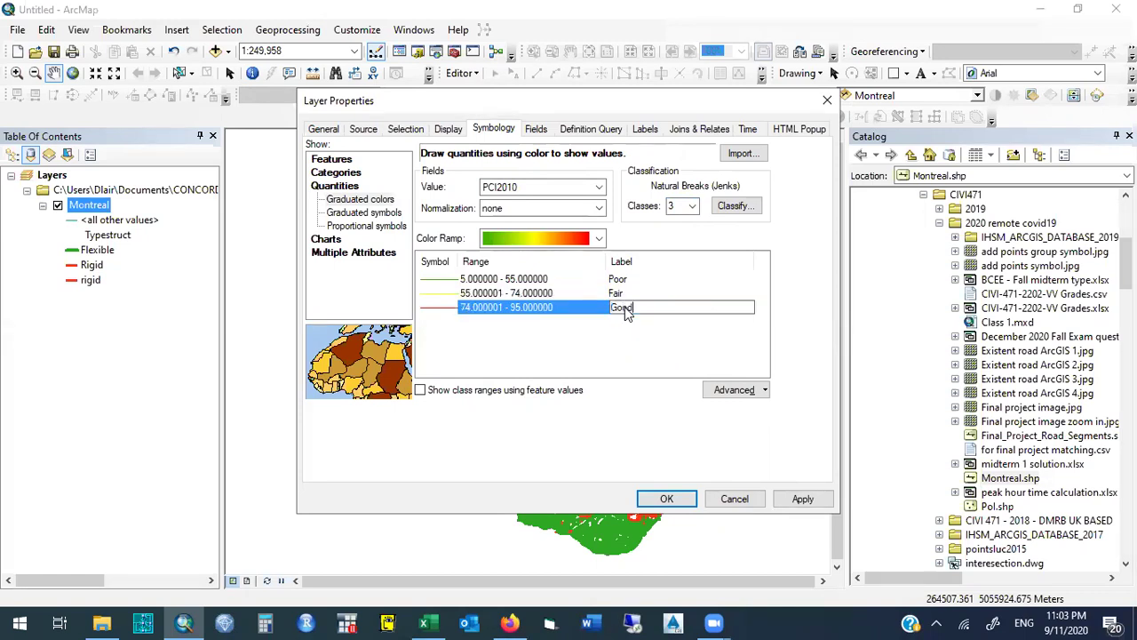
key("Return")
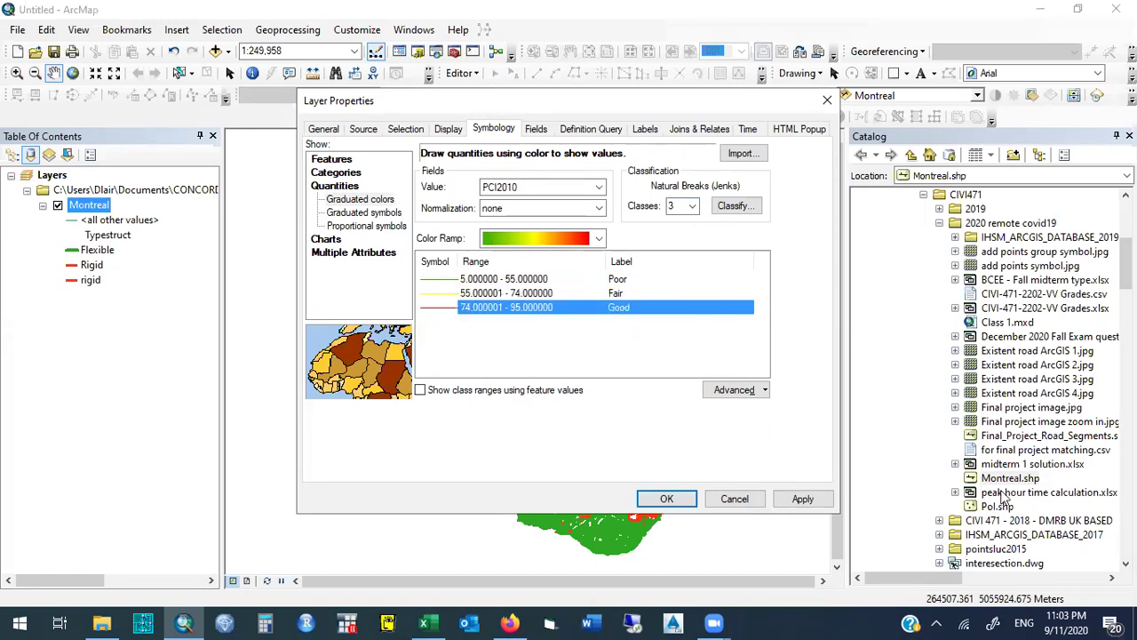
left_click(1004, 497)
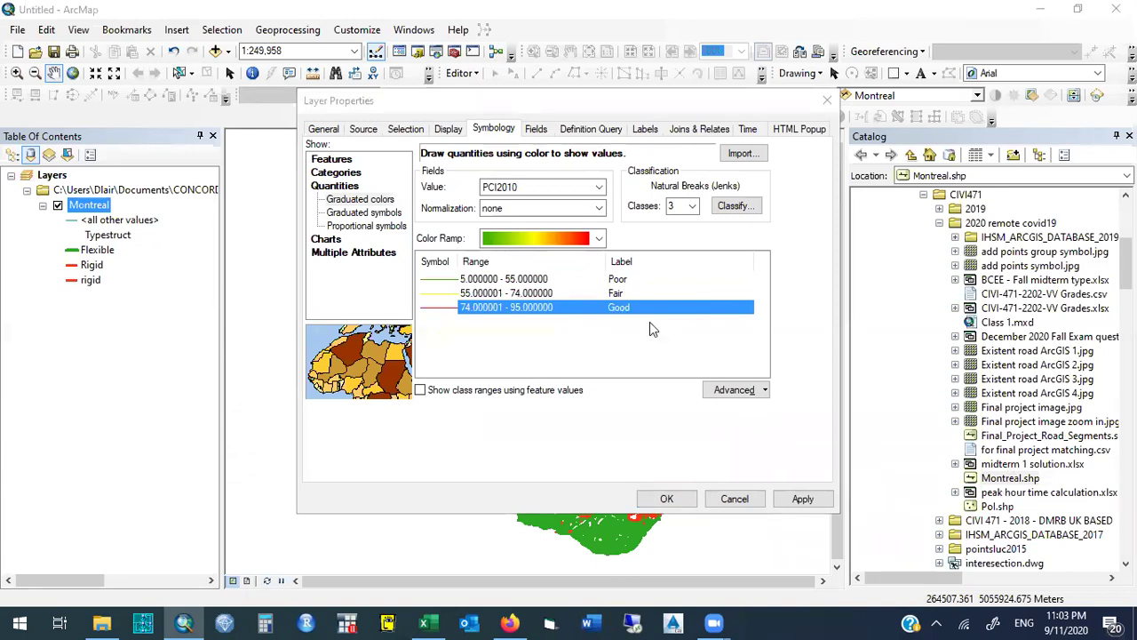
left_click(488, 331)
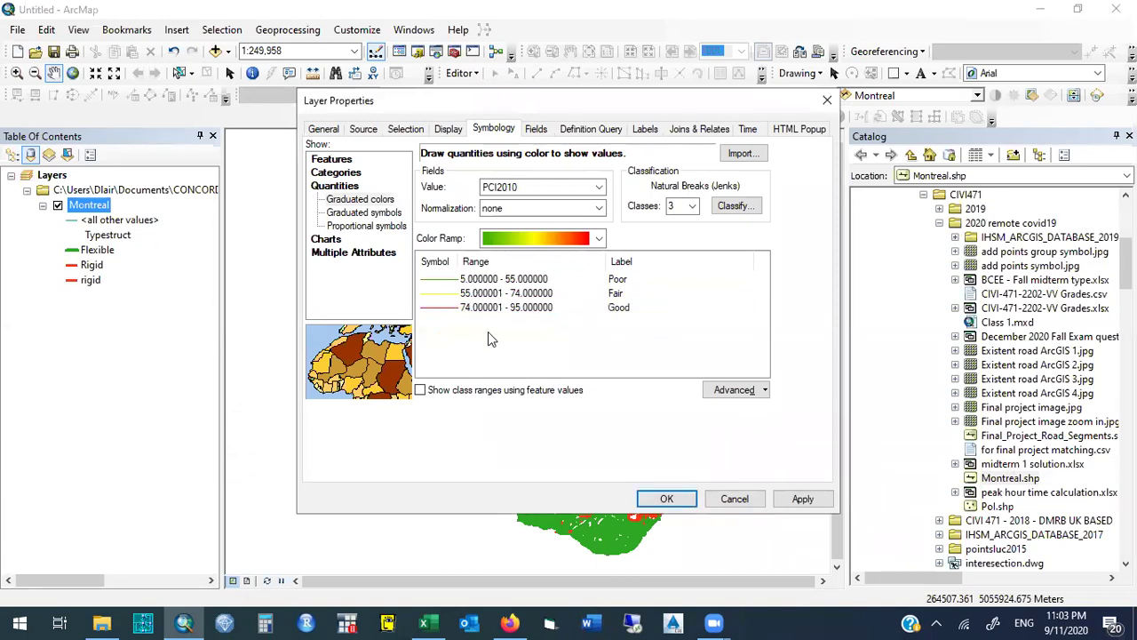
Set the class break values to 40 and 70.
left_click(517, 278)
type("40")
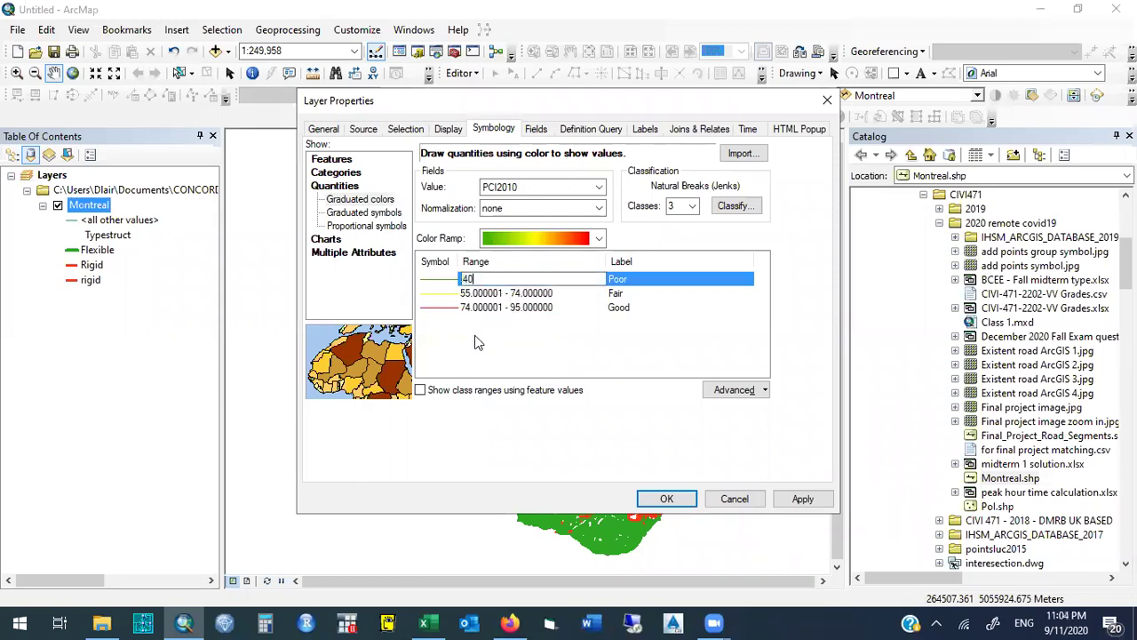
left_click(478, 360)
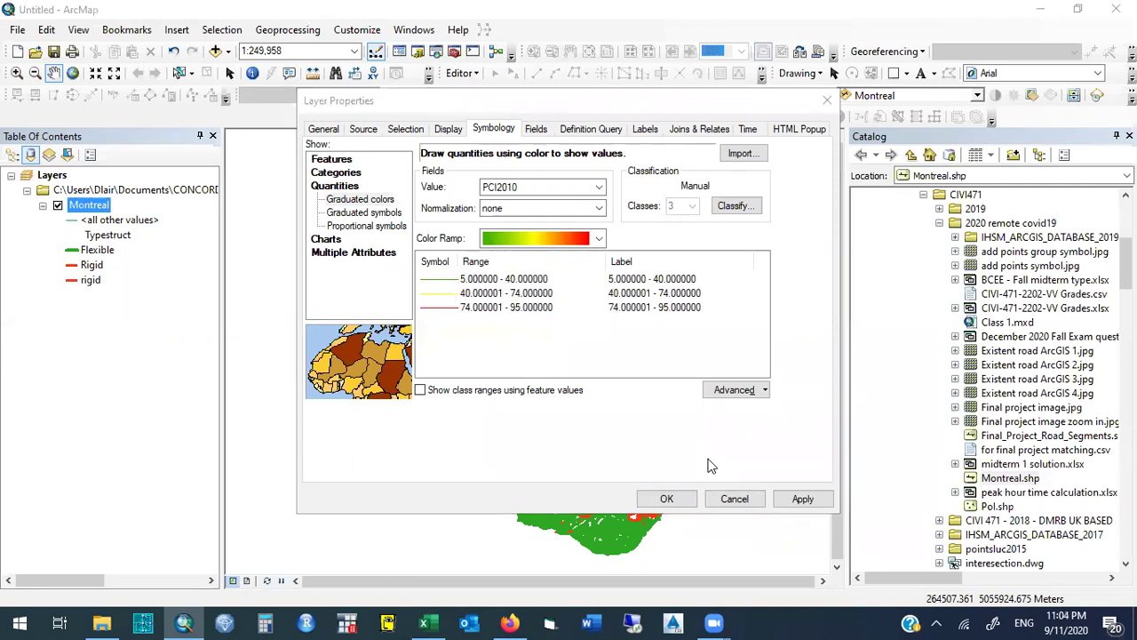
left_click(526, 294)
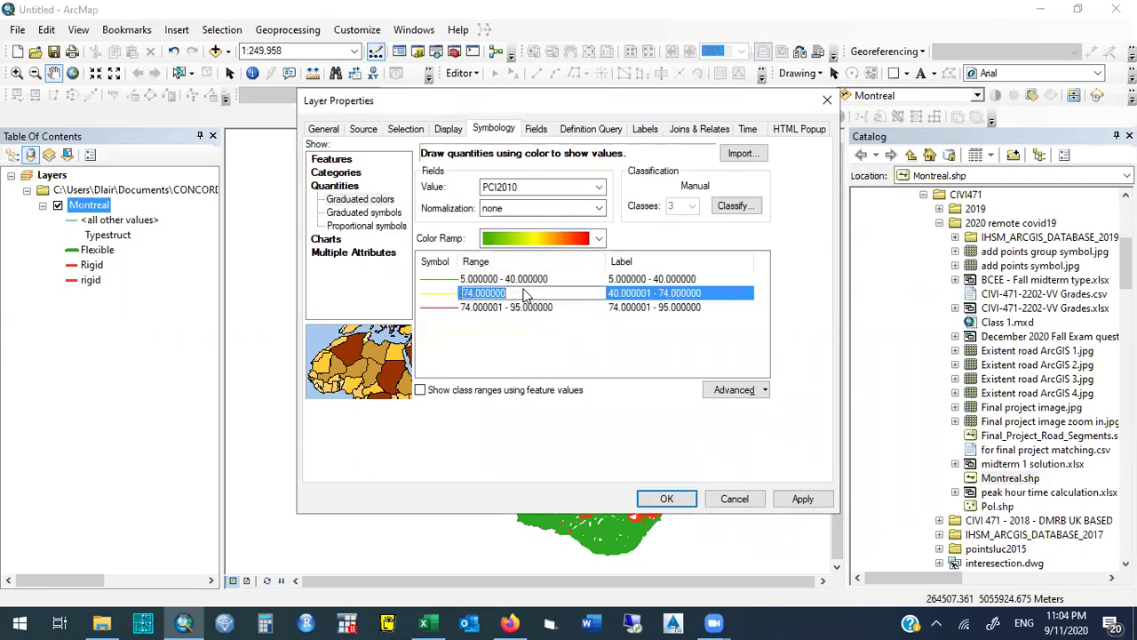
type("70")
left_click(521, 339)
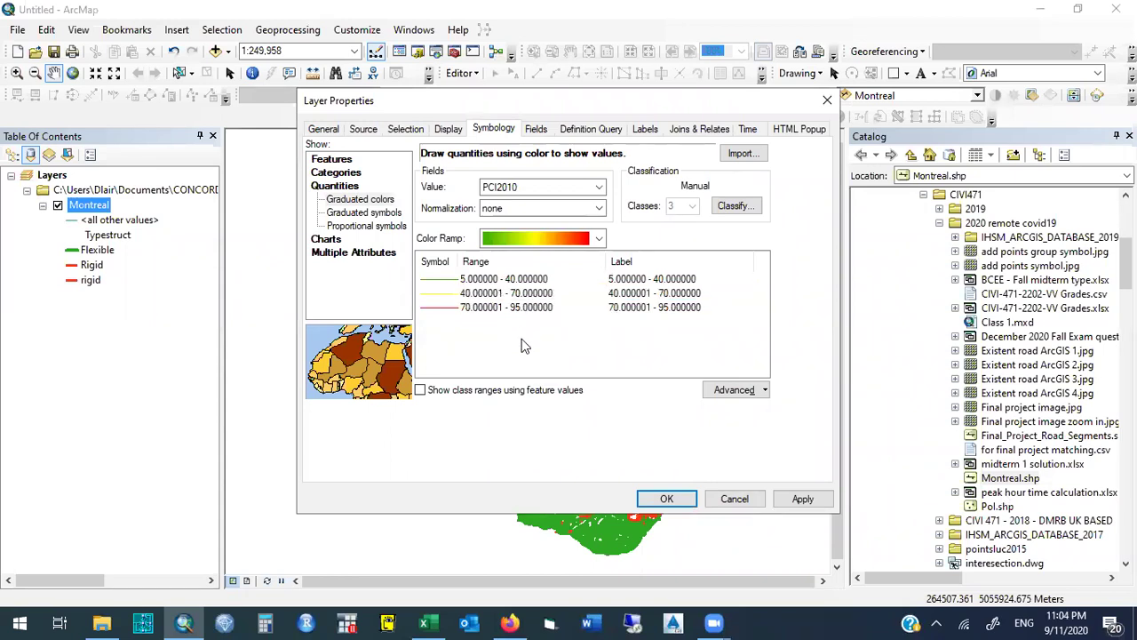
Apply the red-yellow-green colour ramp and select the first class's label text.
left_click(600, 240)
left_click(561, 237)
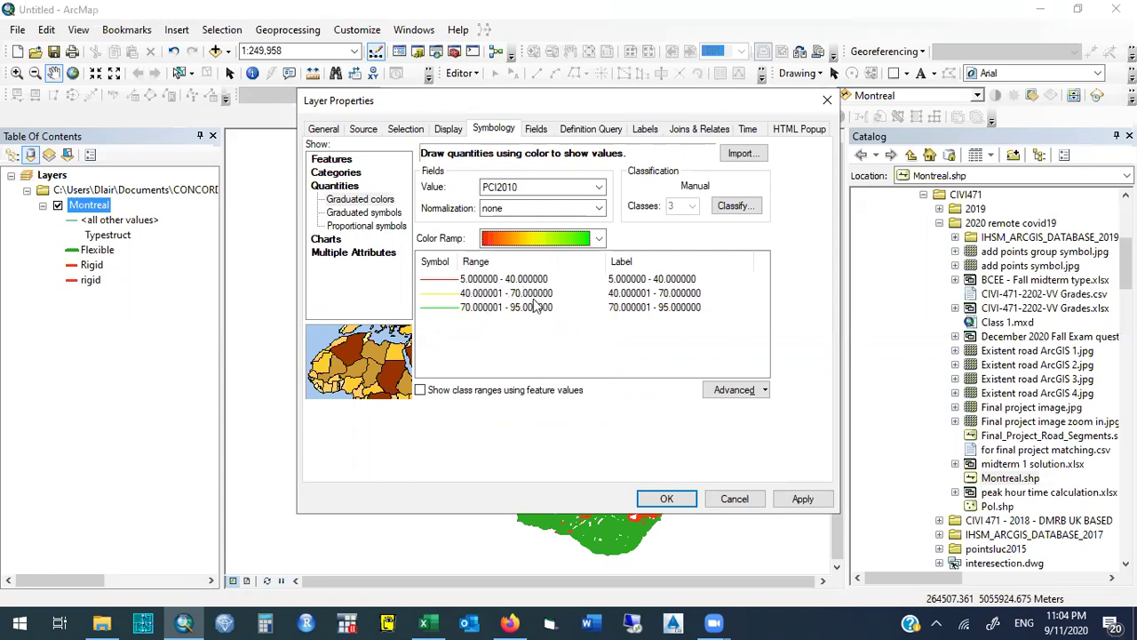
left_click(629, 281)
left_click(629, 280)
left_click(629, 279)
double_click(629, 279)
double_click(629, 279)
left_click_drag(631, 279, 708, 280)
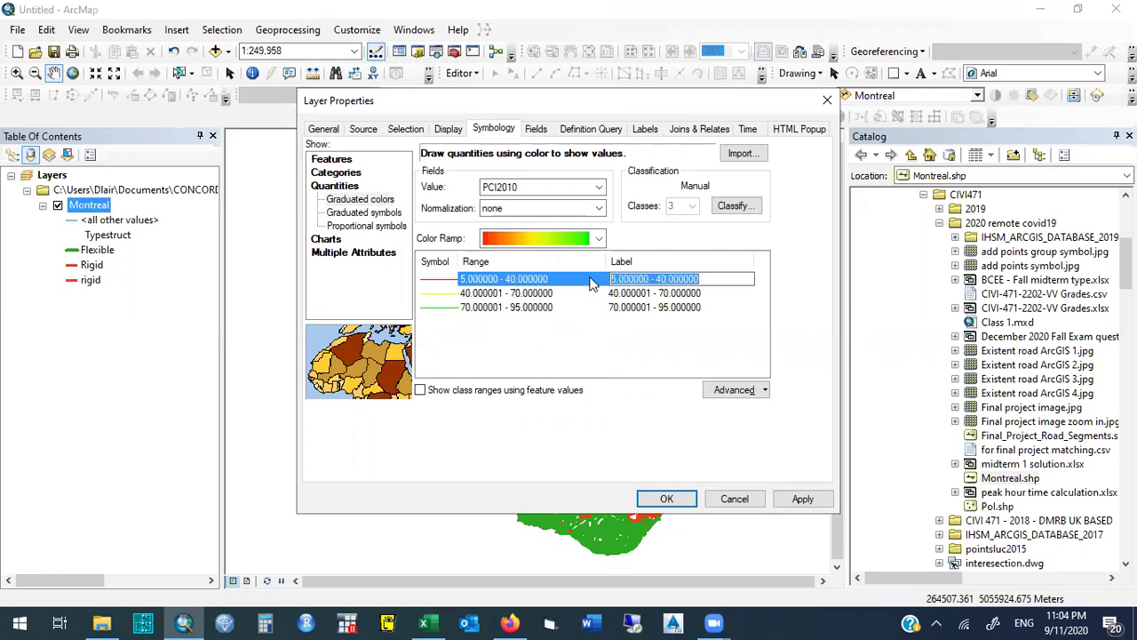
Relabel the first class Poor and clear the second class's range label.
type("Poor")
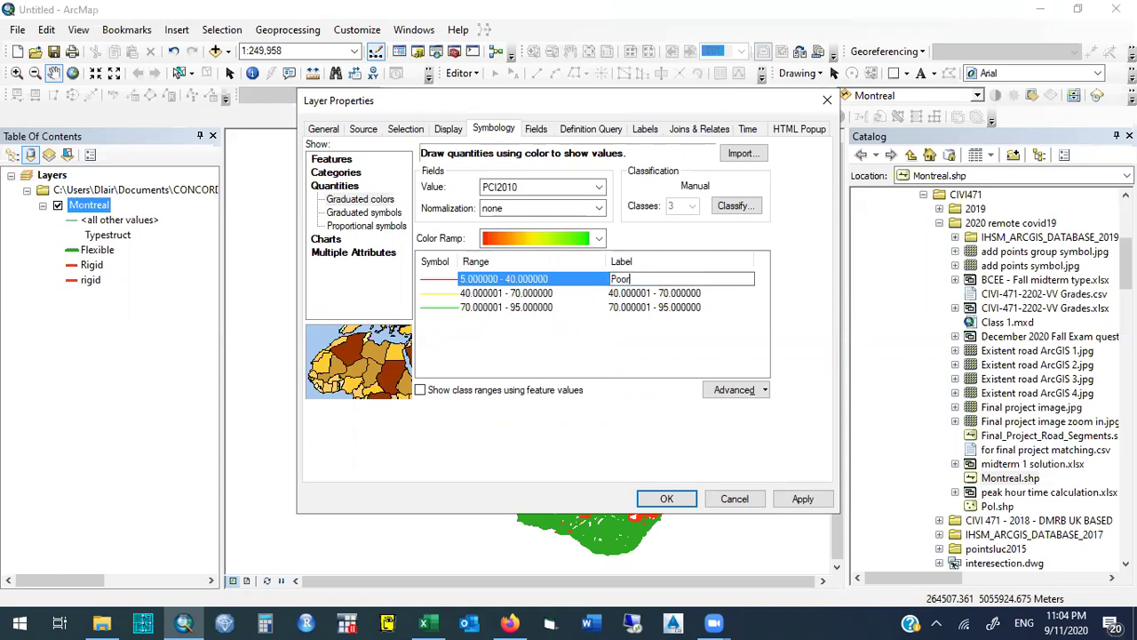
left_click(621, 293)
left_click(624, 293)
double_click(626, 292)
left_click(626, 291)
double_click(627, 292)
key("Delete")
key("Delete")
double_click(626, 292)
key("Delete")
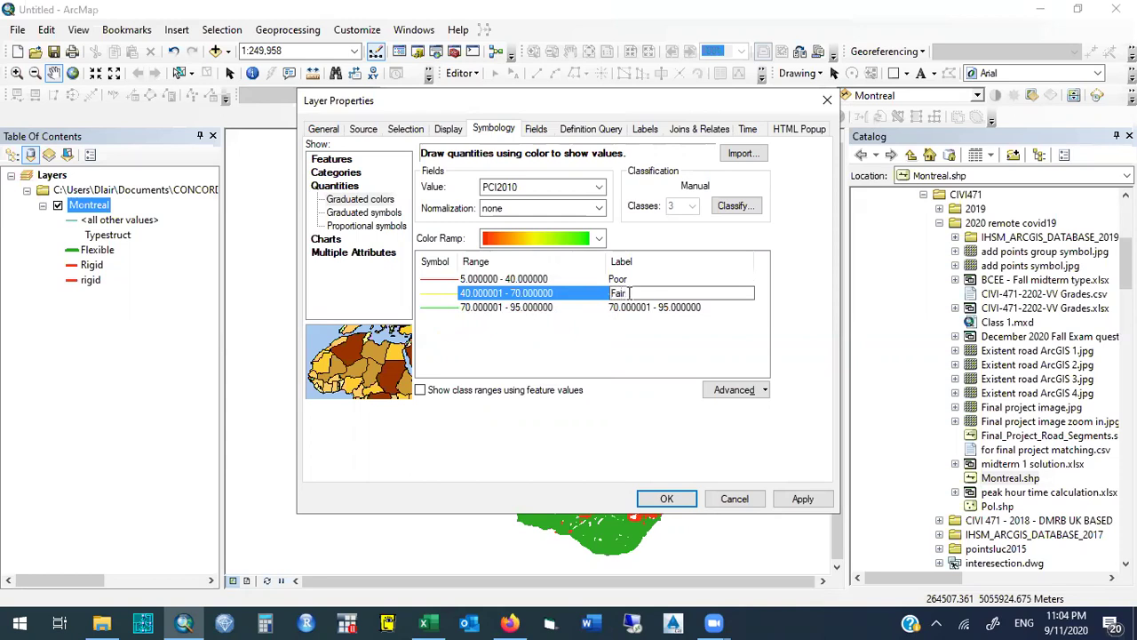
Label the second and third classes Fair and Good and apply with OK.
type("Fair")
left_click(621, 307)
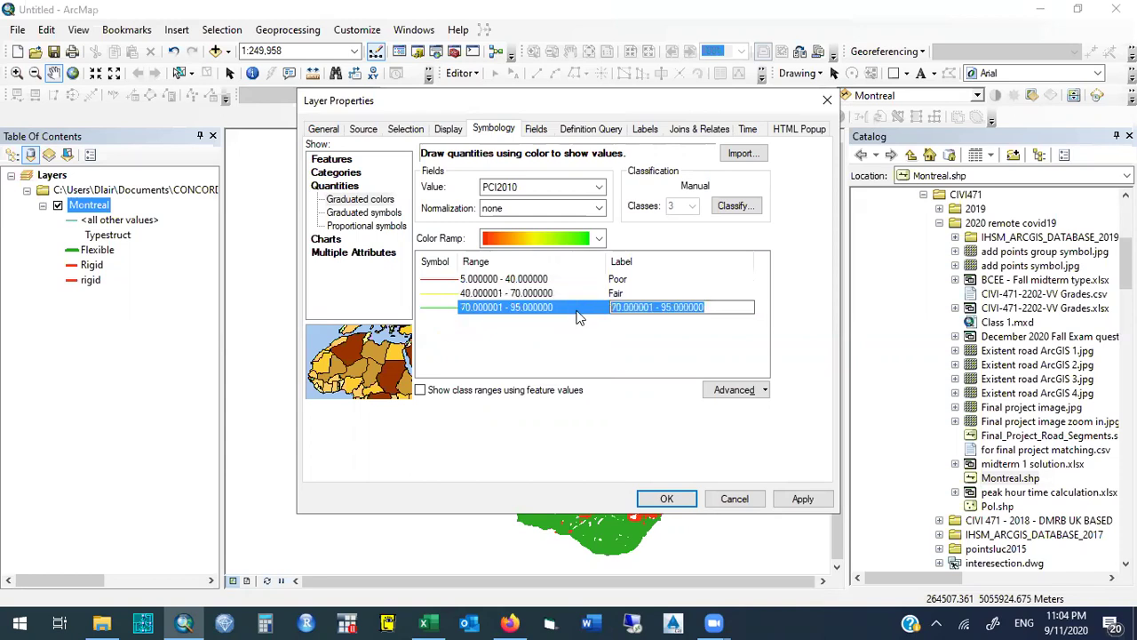
type("Good")
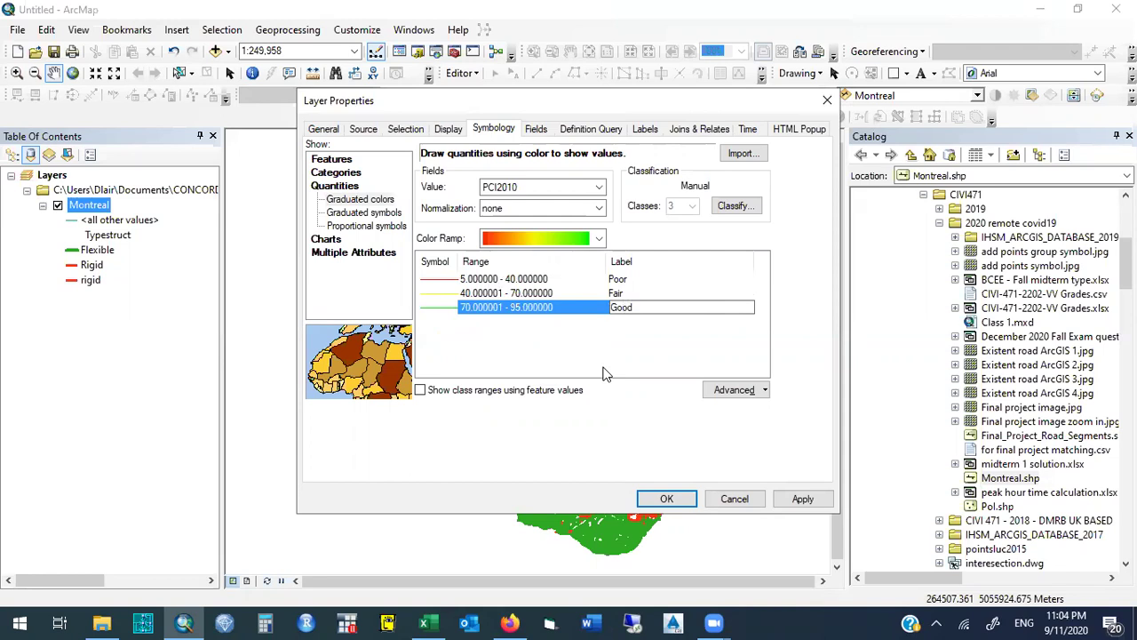
left_click(661, 506)
left_click(661, 503)
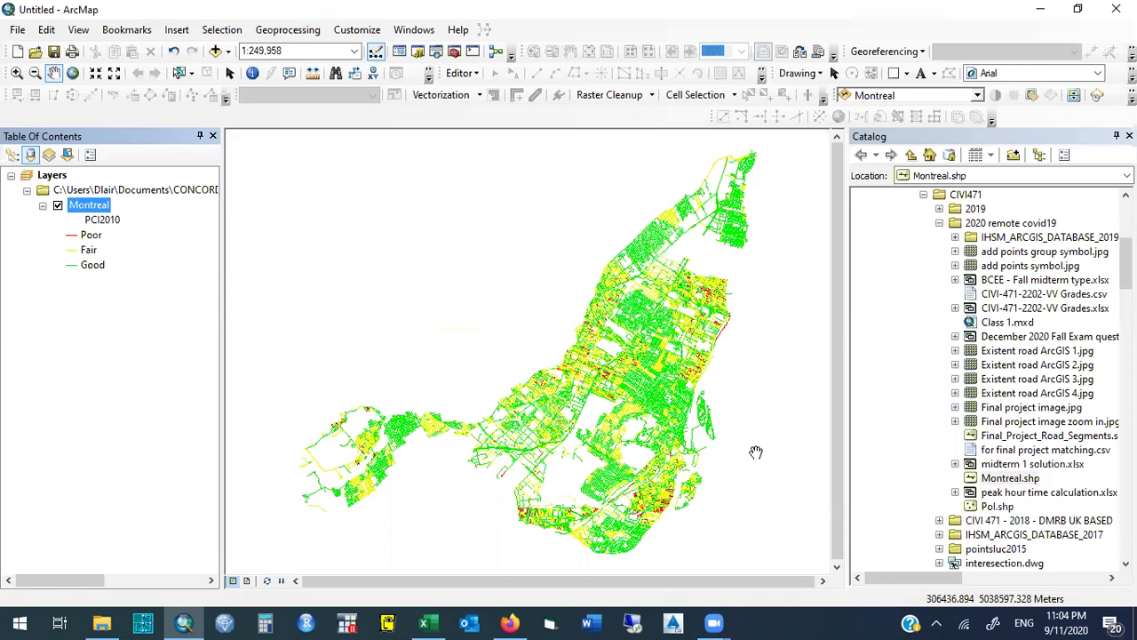
Zoom in on a street-level area in south-east Montreal.
left_click(17, 72)
left_click_drag(630, 481, 670, 508)
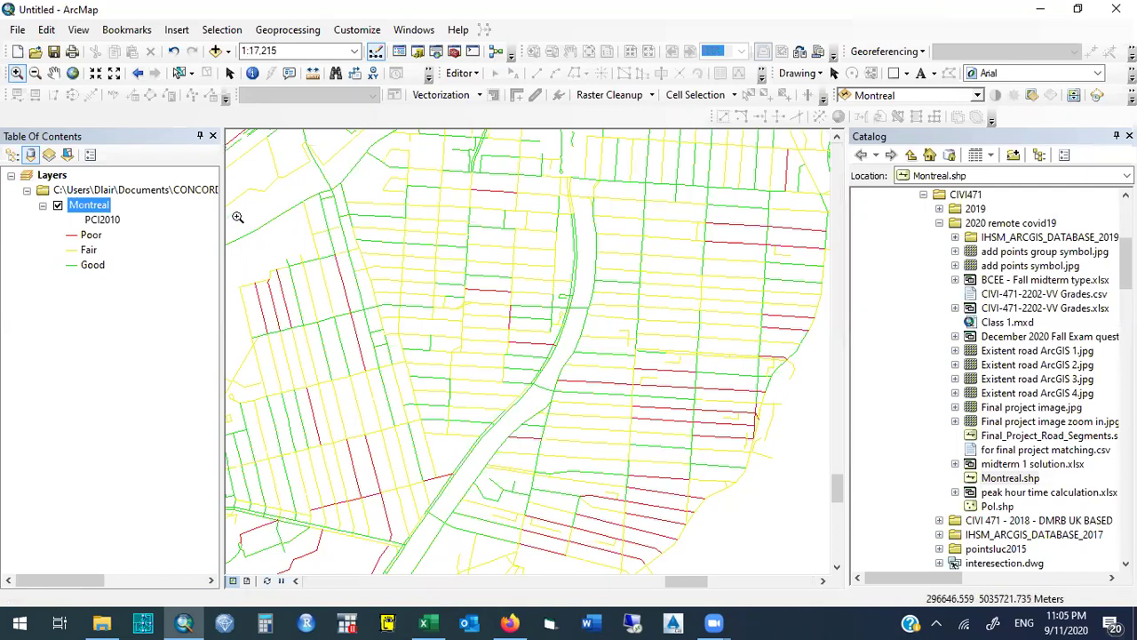
Identify a red road segment and review its AADTT and PCI2010 value of 31.
left_click(256, 78)
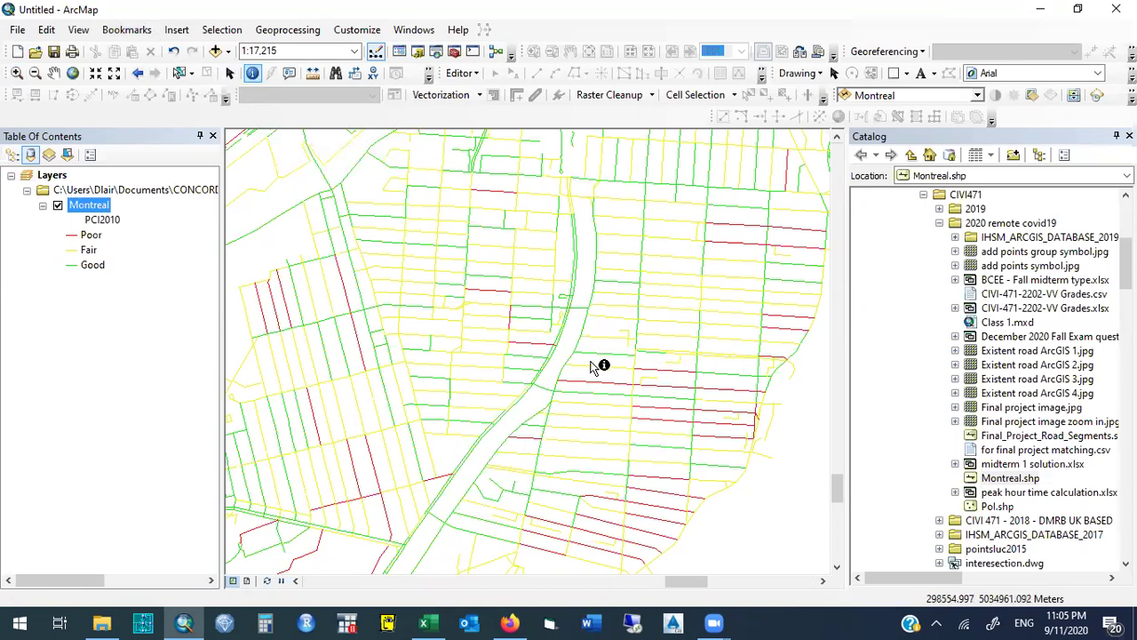
left_click(612, 383)
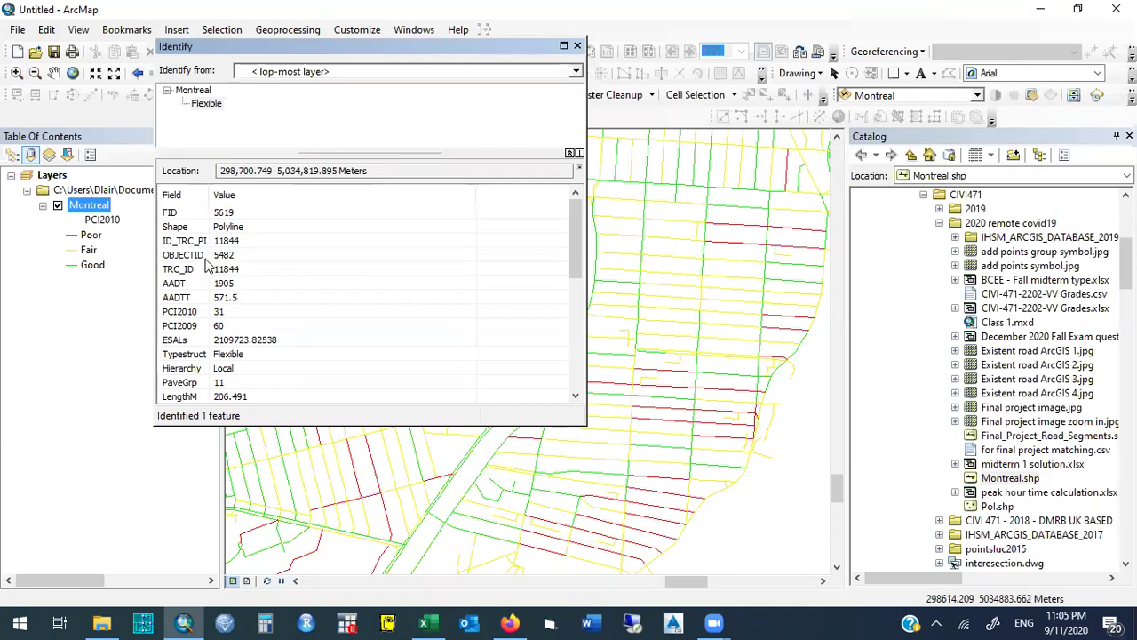
left_click(242, 297)
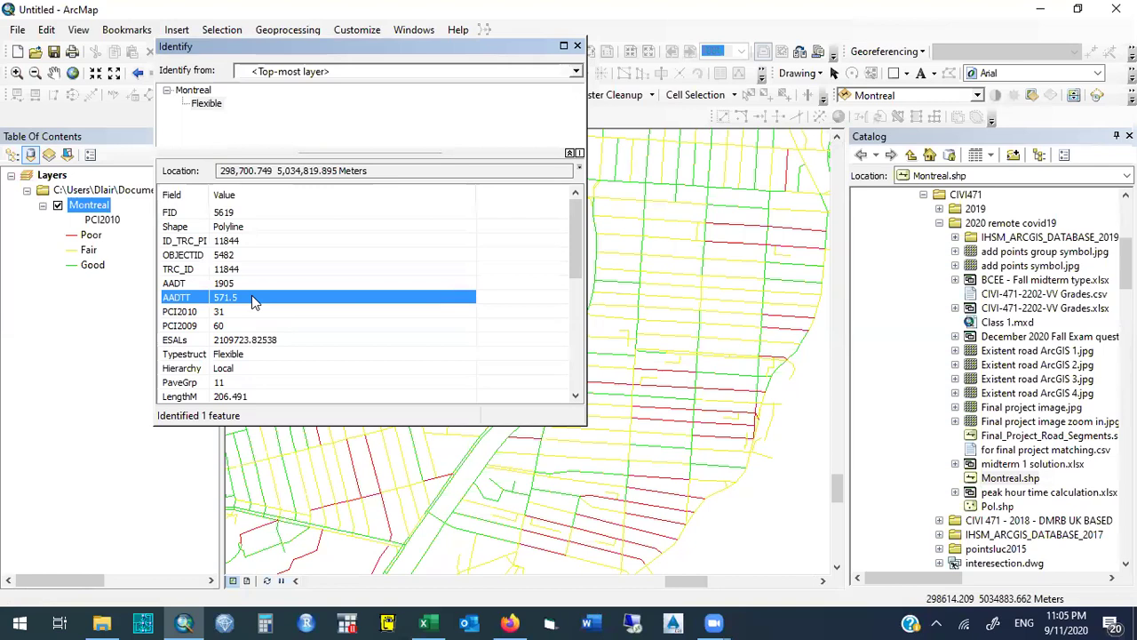
left_click(244, 314)
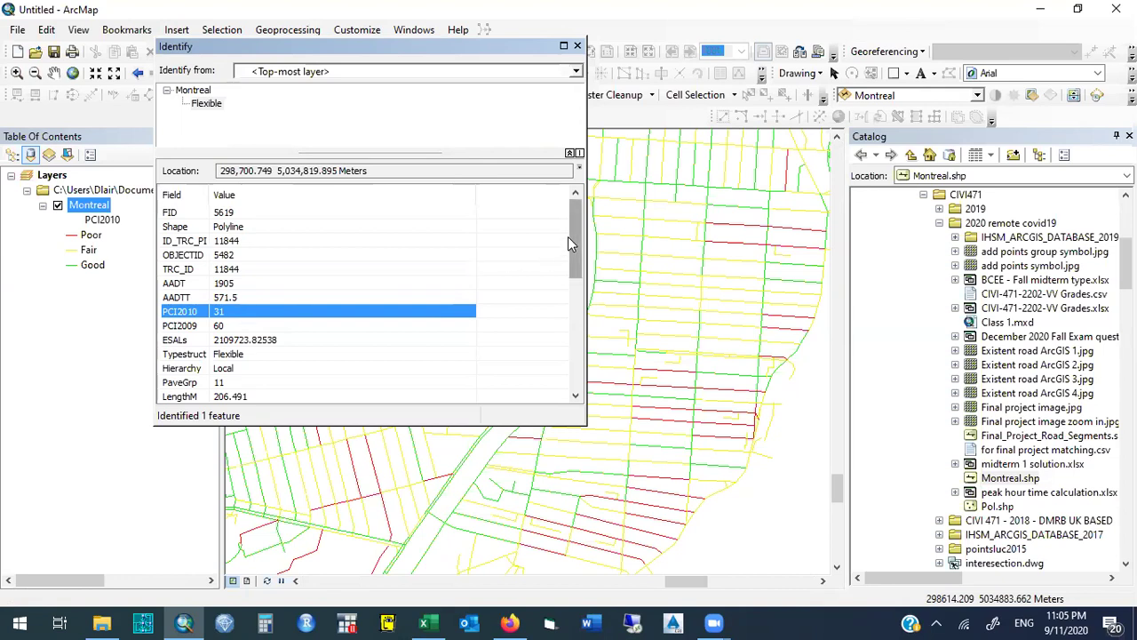
left_click_drag(573, 233, 579, 183)
Close the Identify results, return to the whole-city extent, and switch to Firefox.
left_click(576, 45)
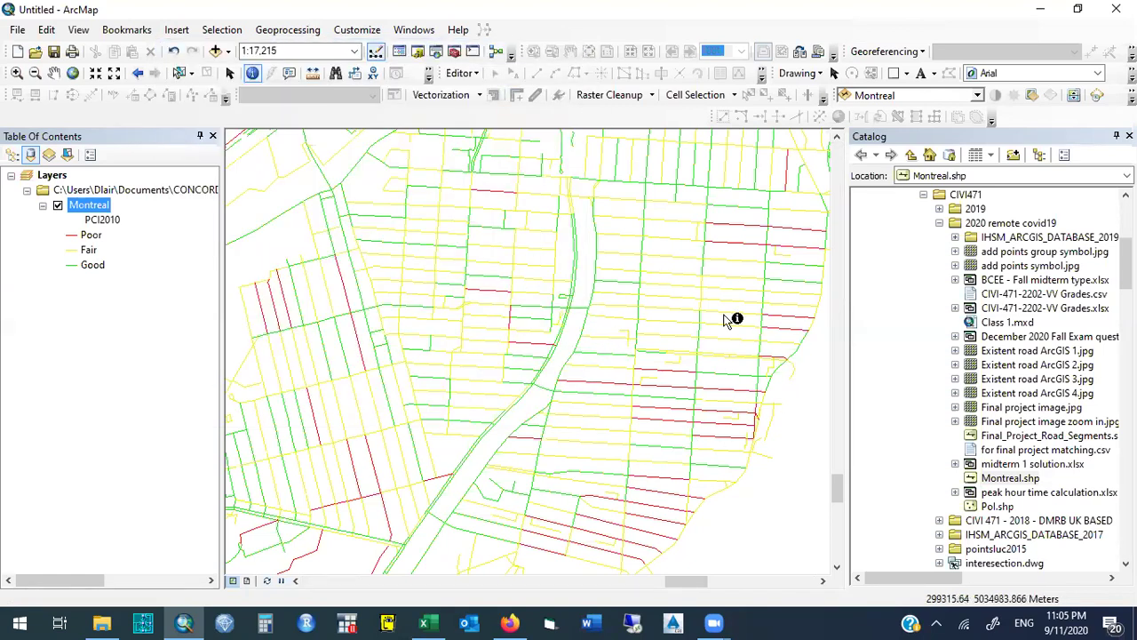
left_click(138, 75)
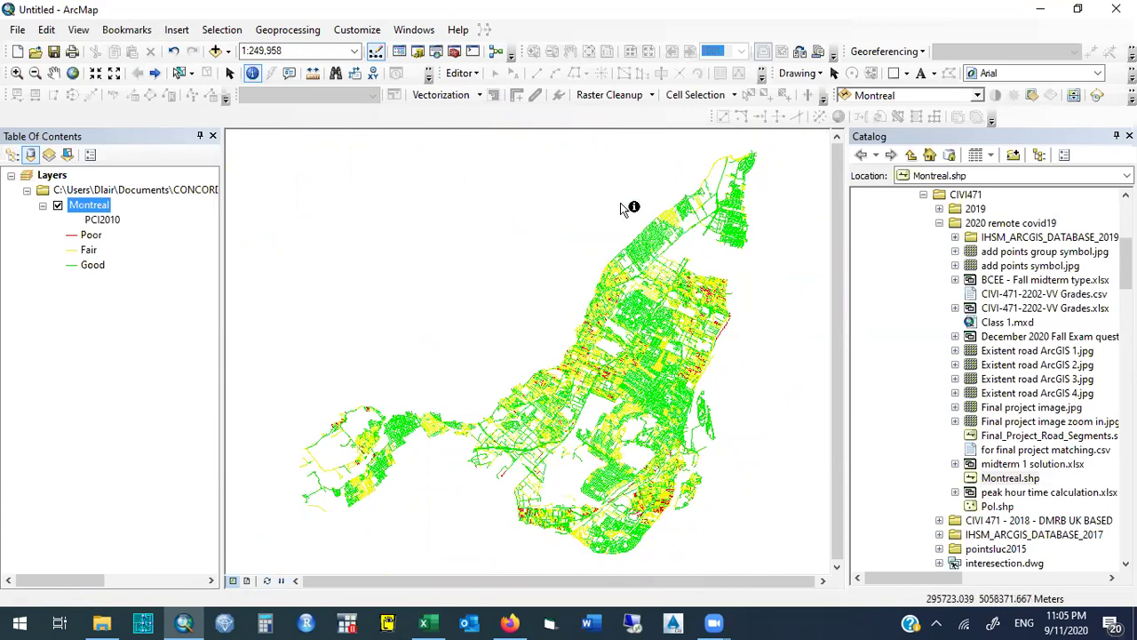
left_click(509, 621)
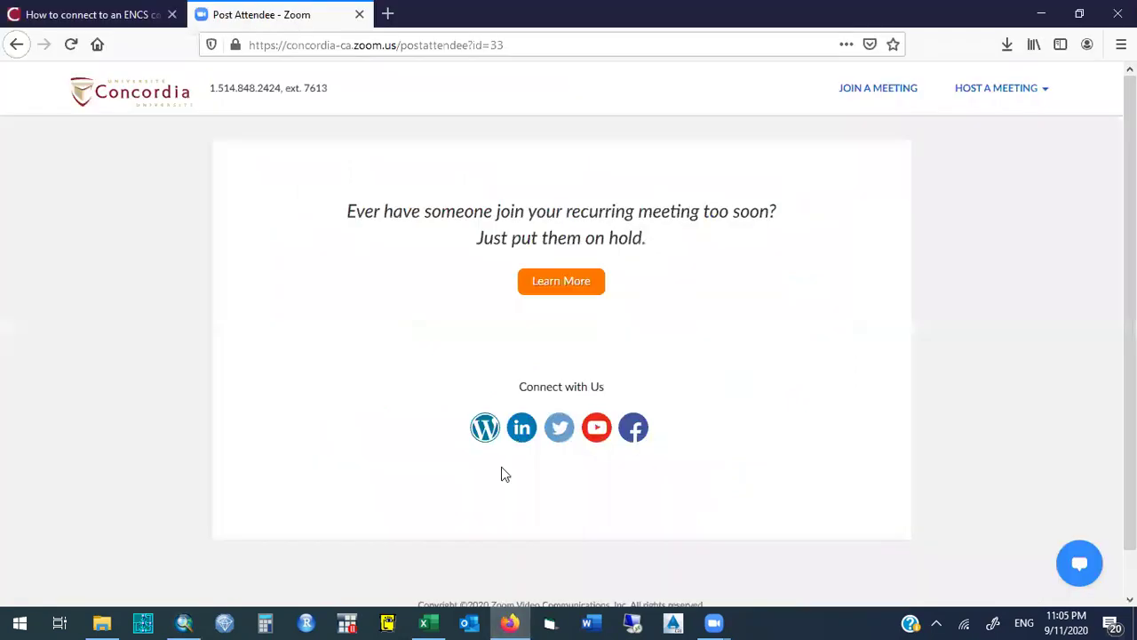
Load moodle.concordia.ca in a new browser tab.
left_click(392, 14)
left_click(411, 44)
type("m")
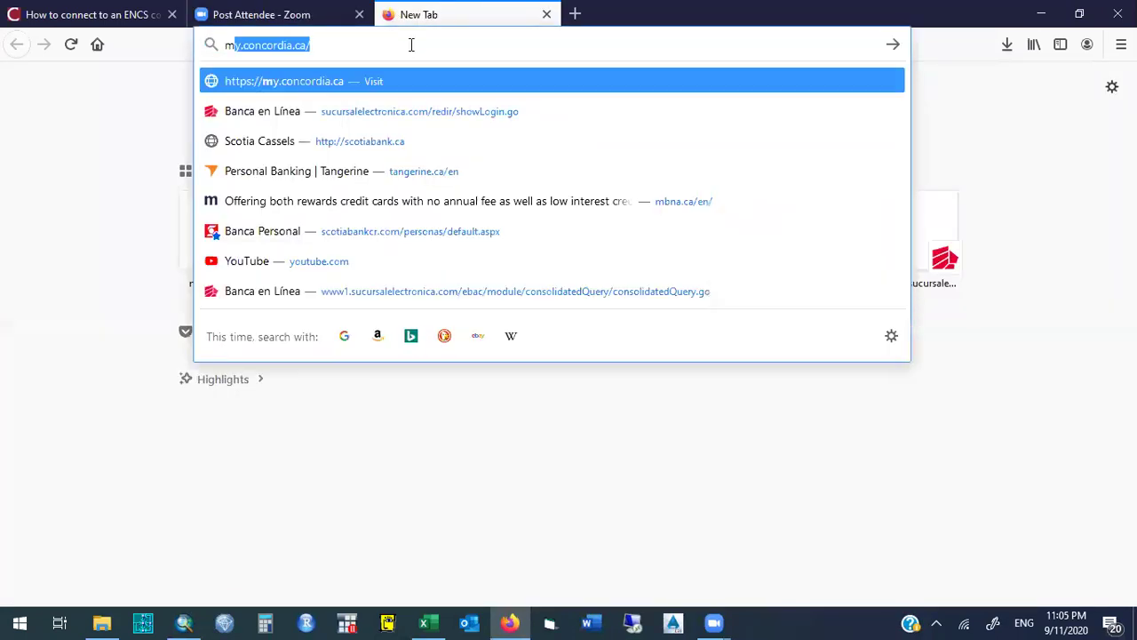
type("oodle")
key("Return")
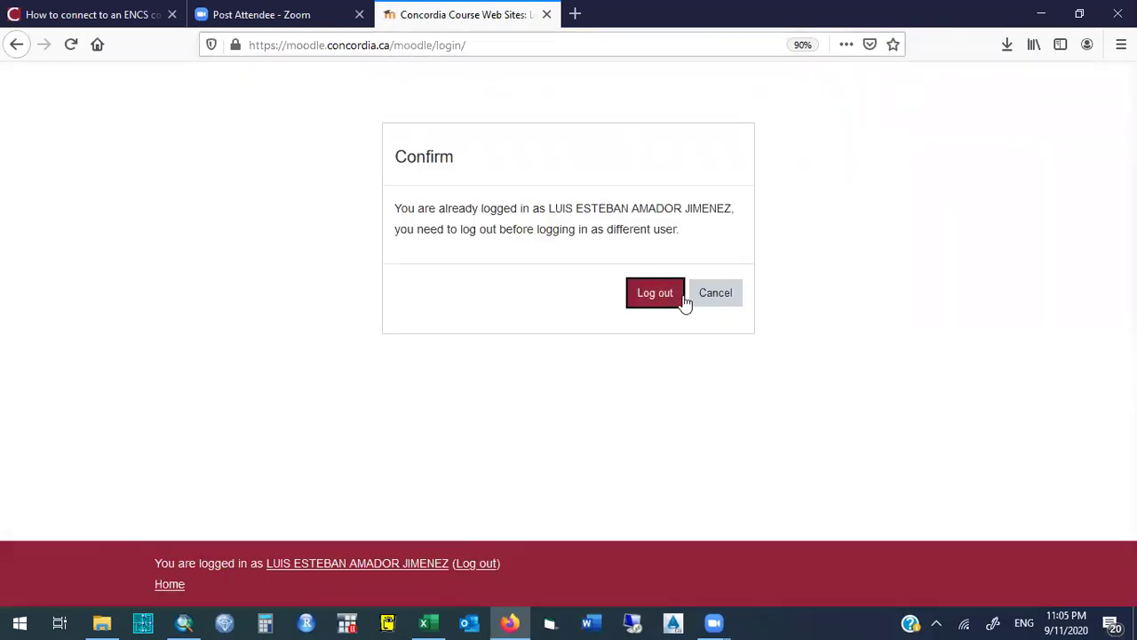
Log out, log back in with the saved login, and open CIVI-471-2202-VV.
left_click(655, 293)
left_click(416, 199)
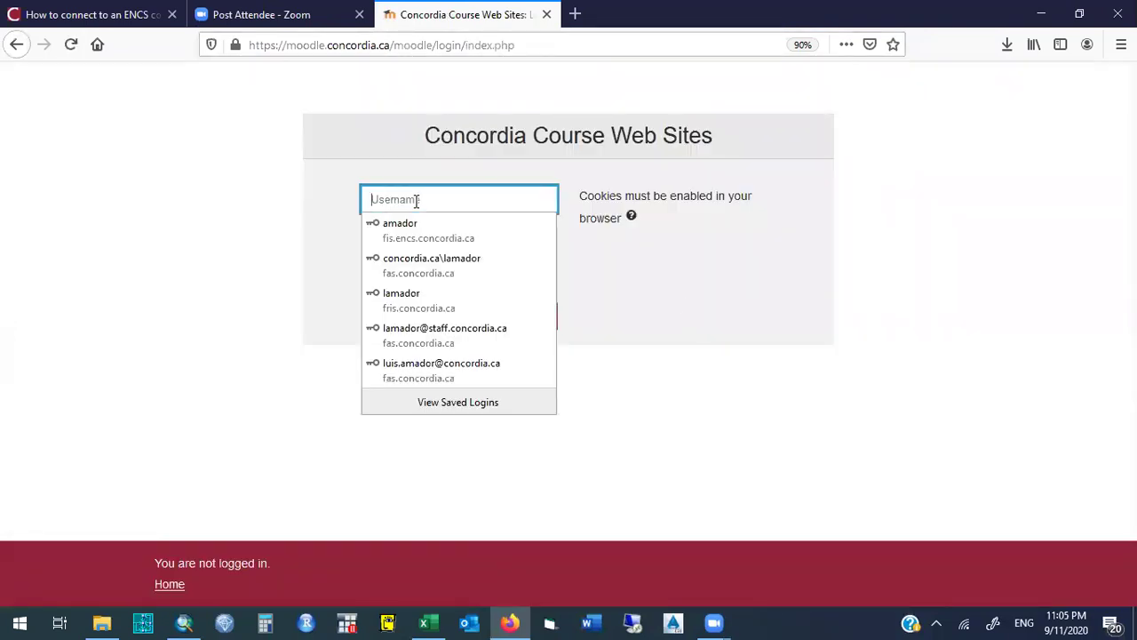
left_click(442, 305)
left_click(419, 319)
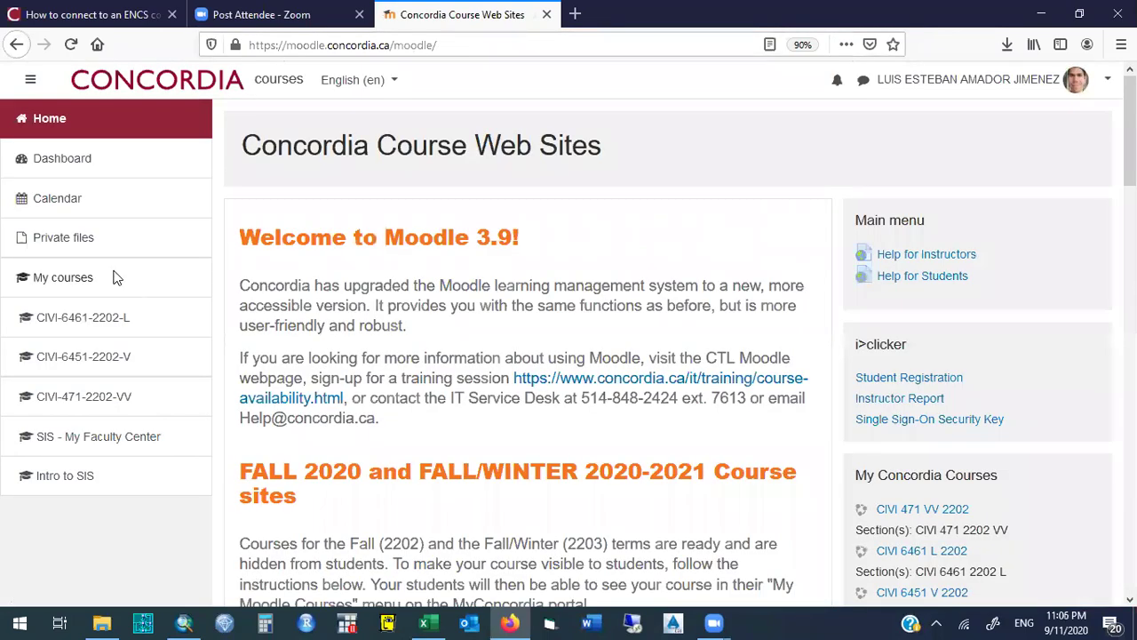
left_click(78, 400)
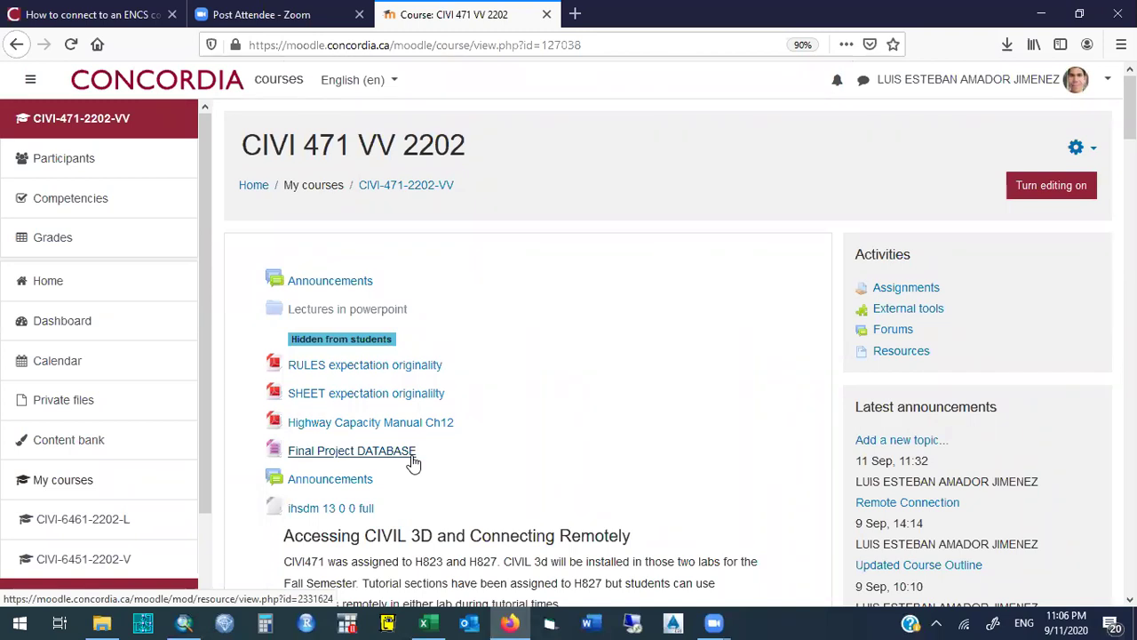
Start saving the Final Project DATABASE link, then cancel the save window.
right_click(413, 461)
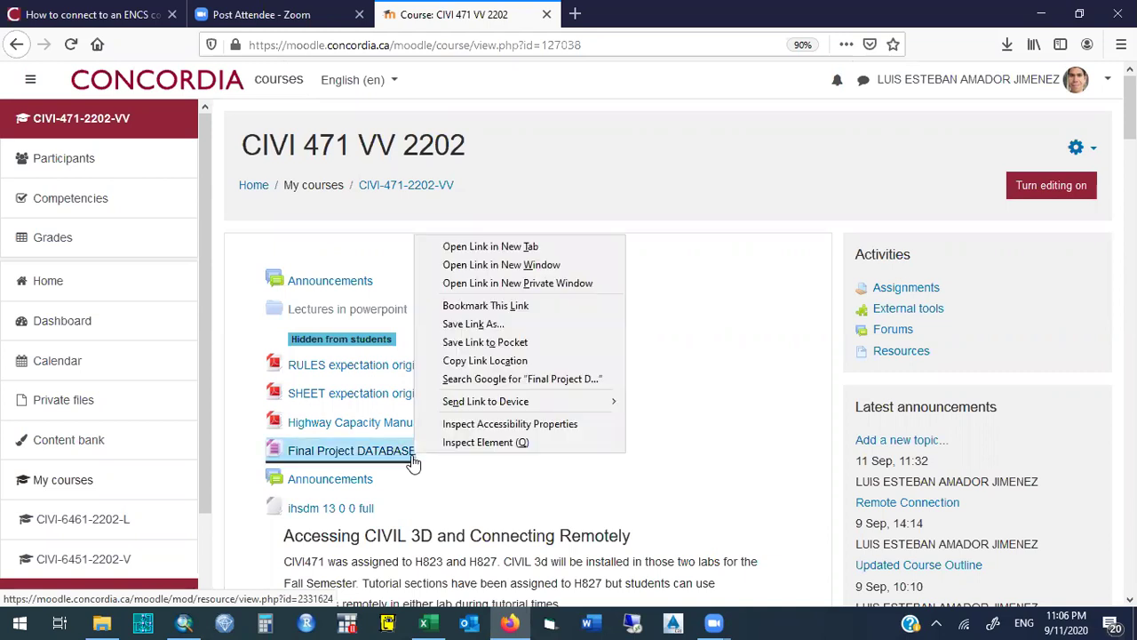
left_click(531, 325)
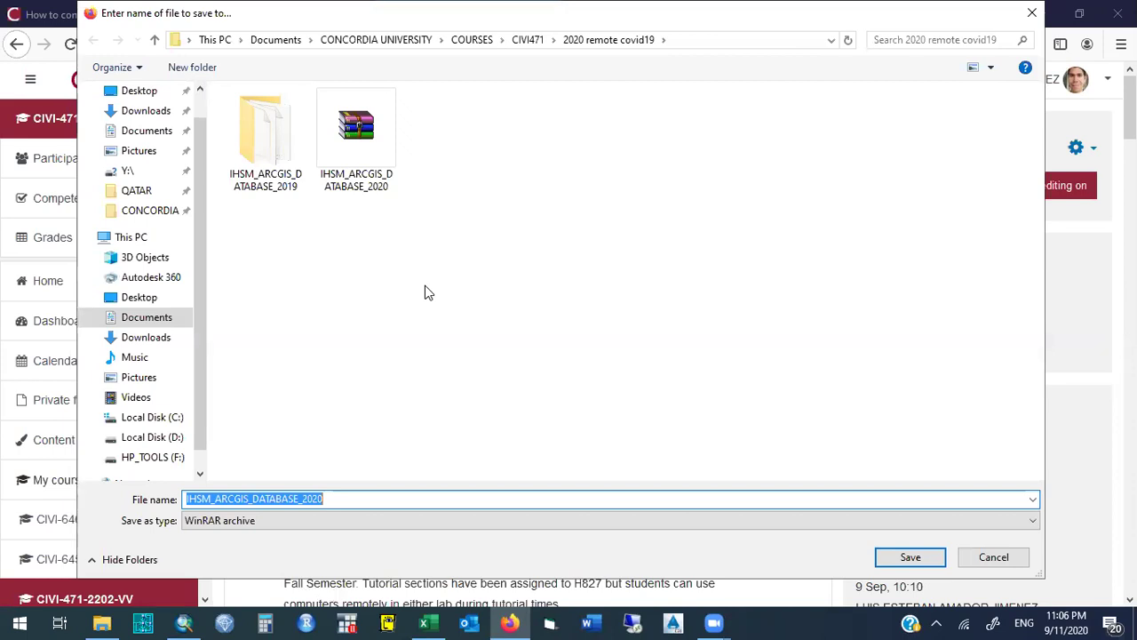
left_click(1032, 14)
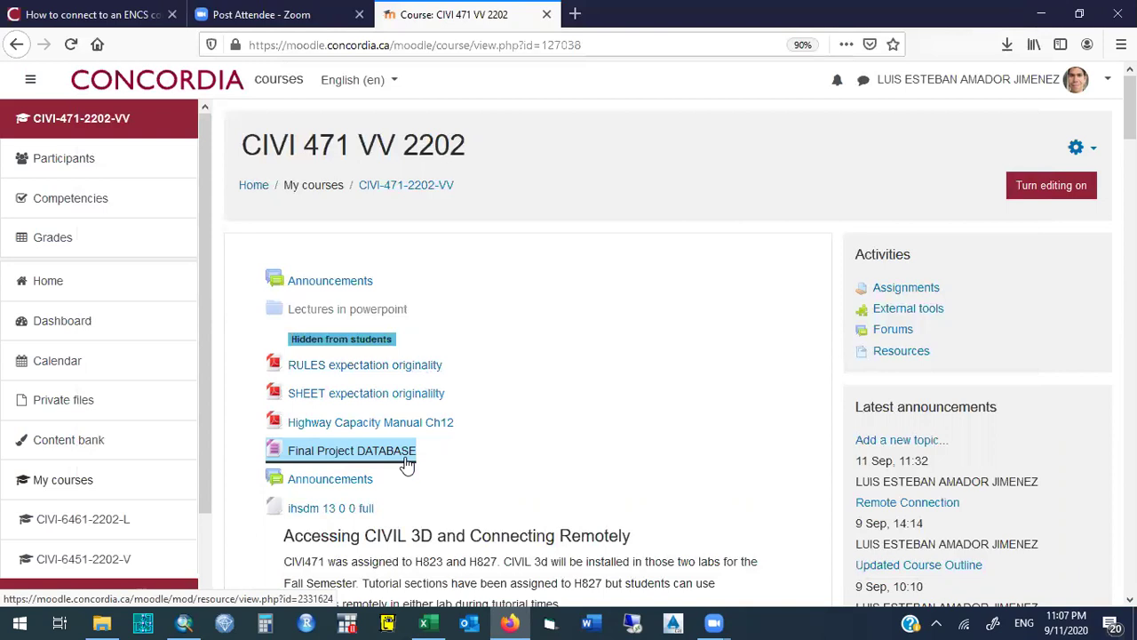
Save IHSM_ARCGIS_DATABASE_2020.rar to the Desktop and show it in its folder.
right_click(406, 460)
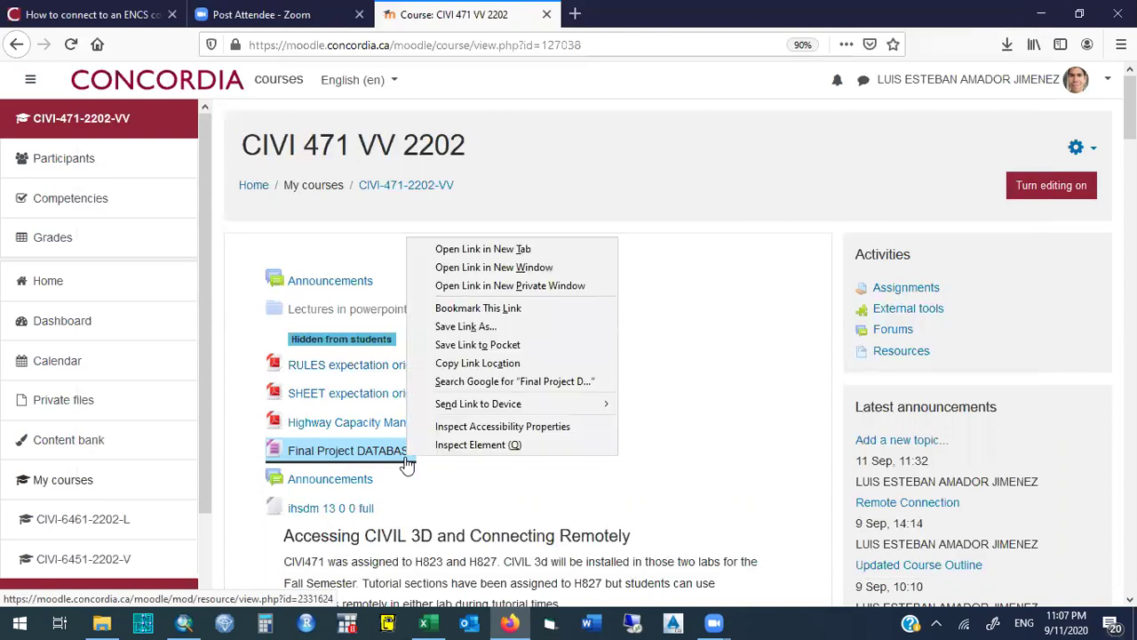
left_click(480, 328)
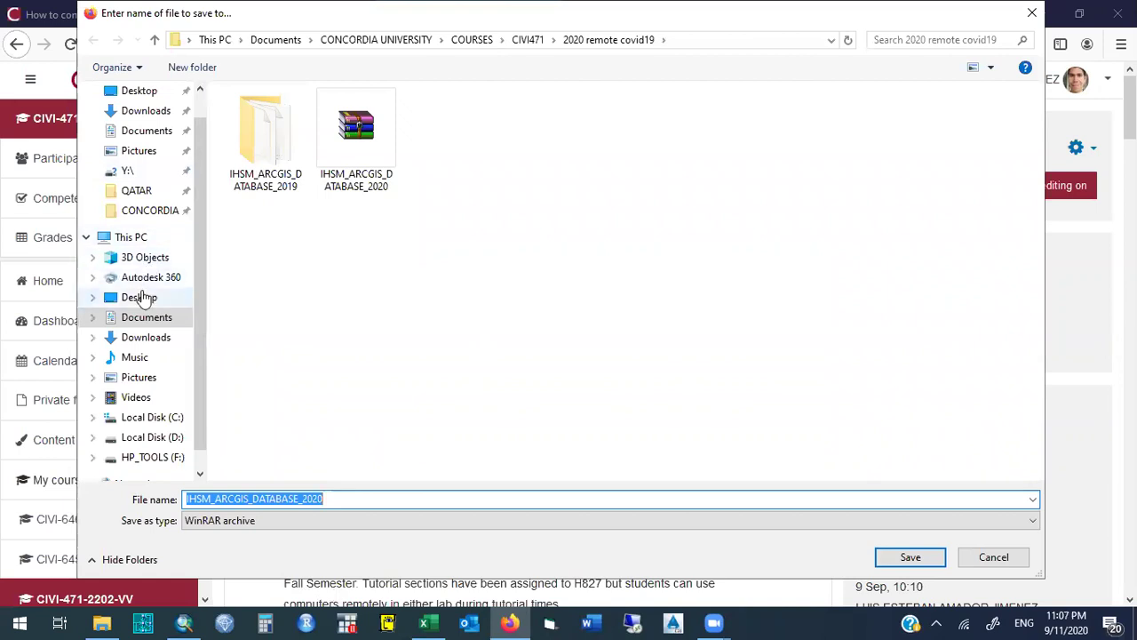
left_click(140, 299)
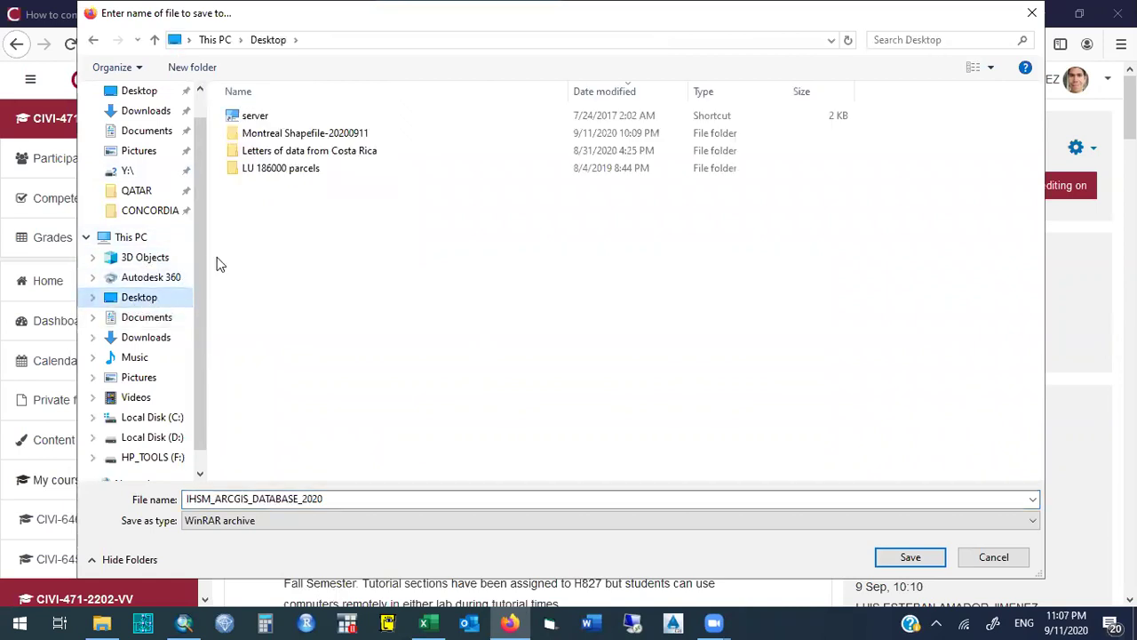
right_click(240, 228)
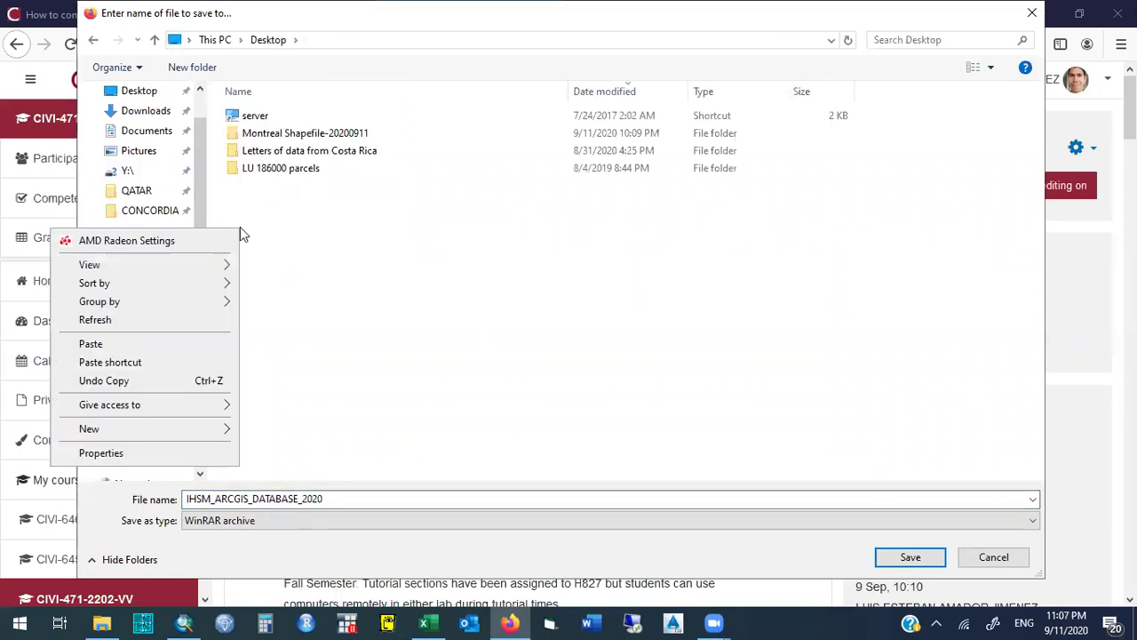
mouse_move(190, 429)
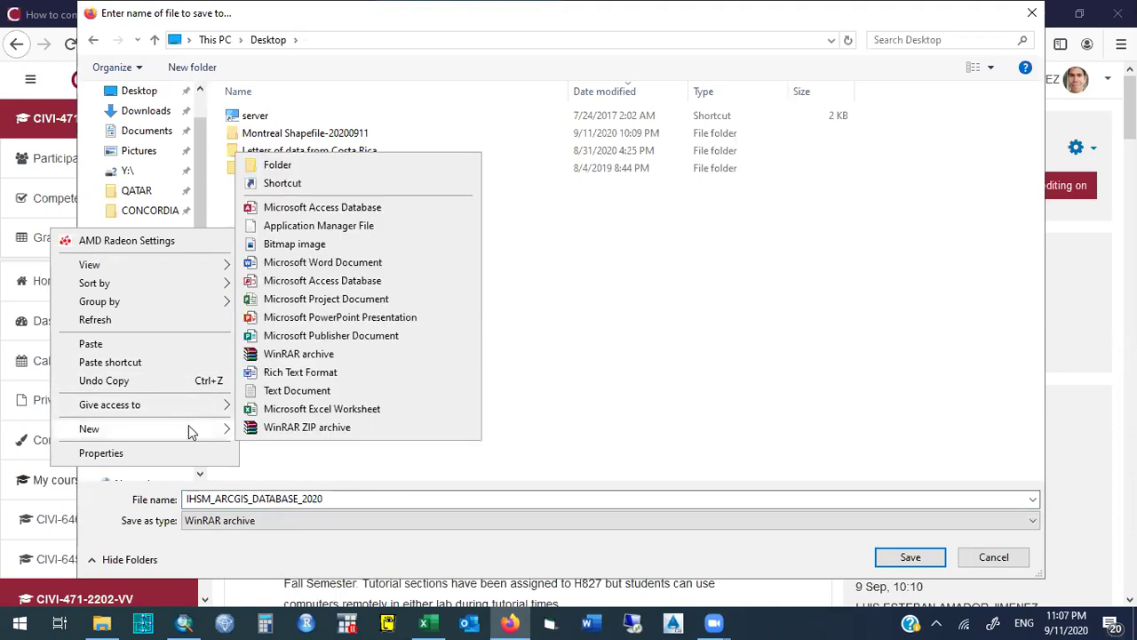
left_click(551, 245)
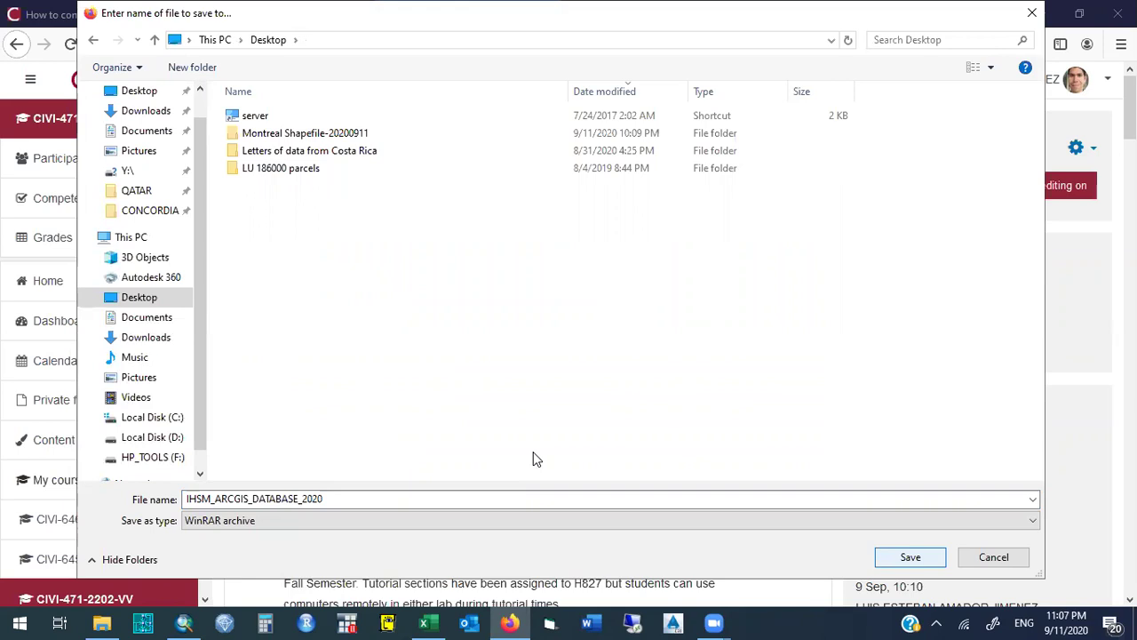
key("Return")
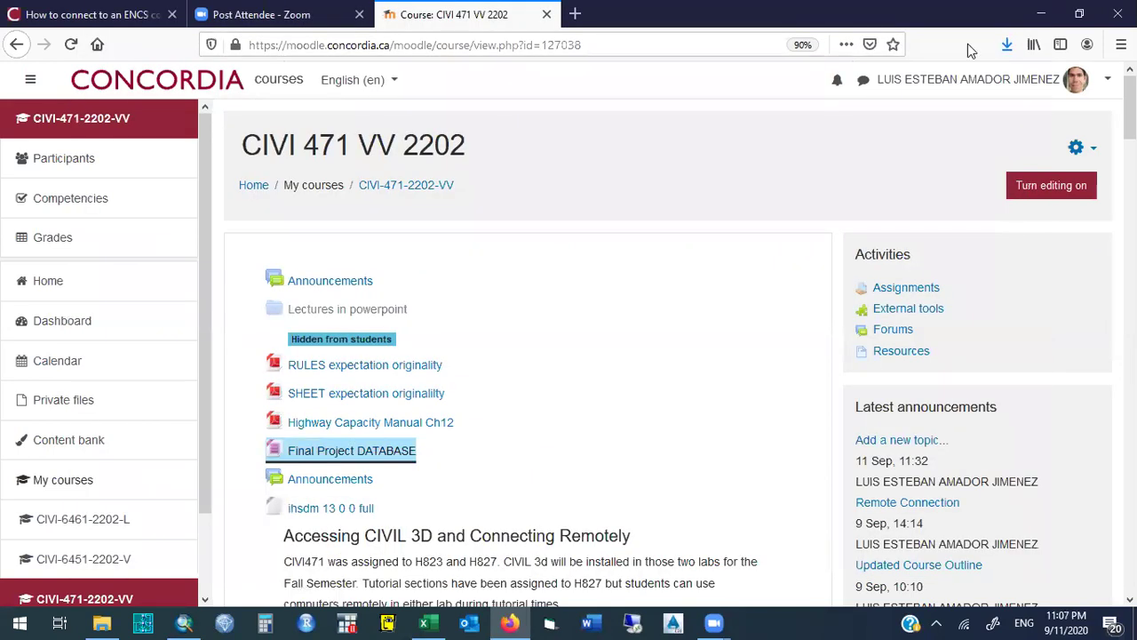
left_click(1009, 46)
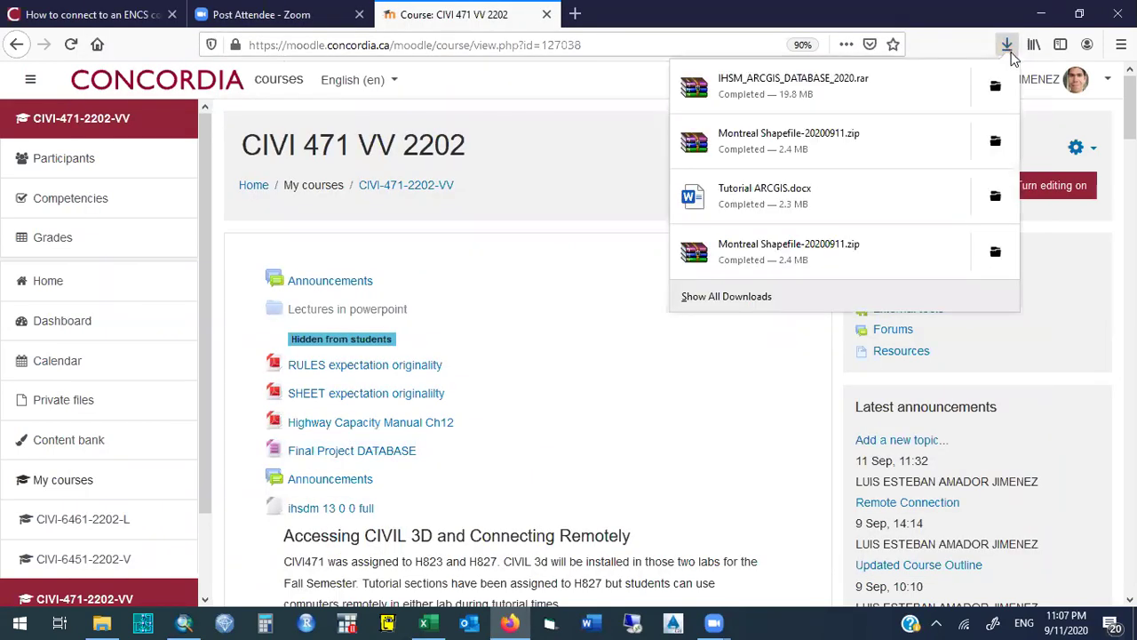
left_click(1002, 86)
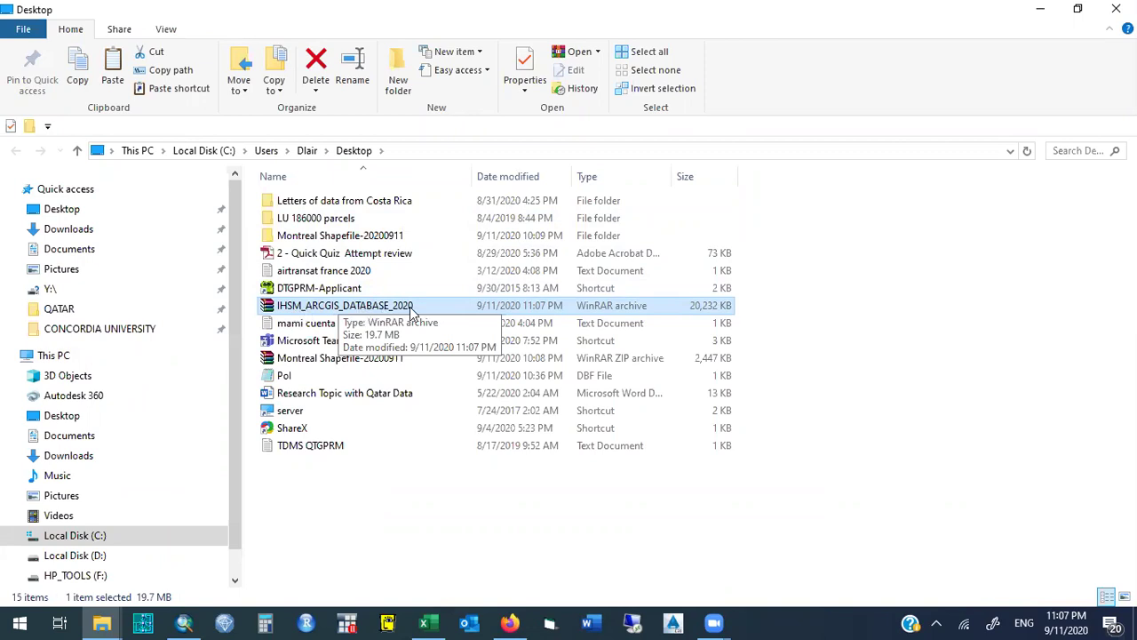
Extract the IHSM_ARCGIS_DATABASE_2020 WinRAR archive to a same-named Desktop folder and select it.
right_click(303, 311)
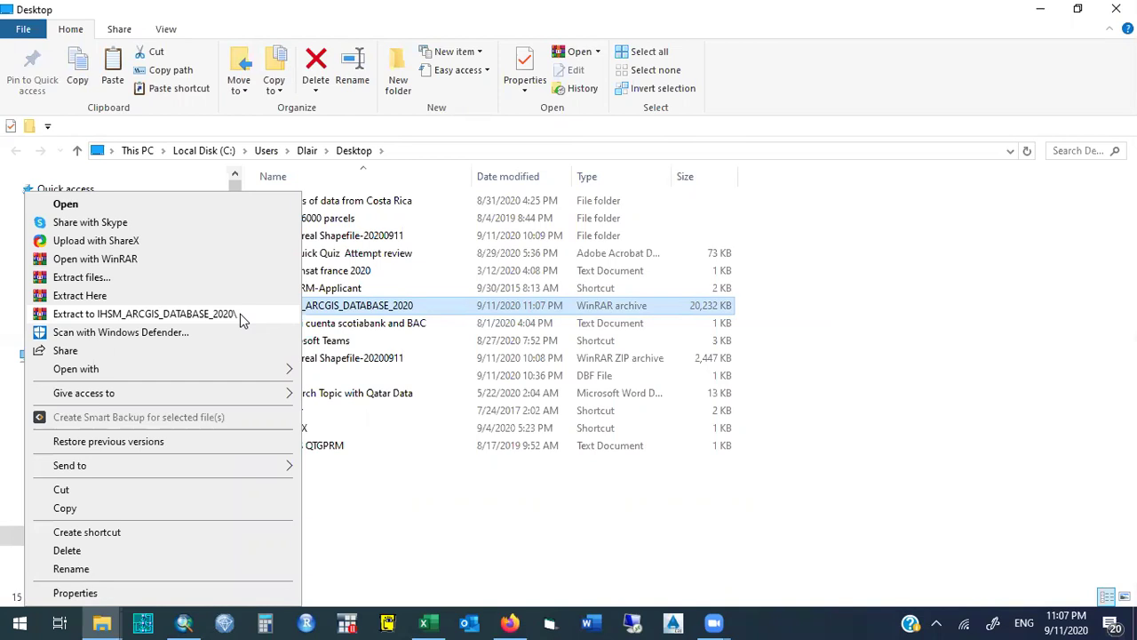
left_click(240, 320)
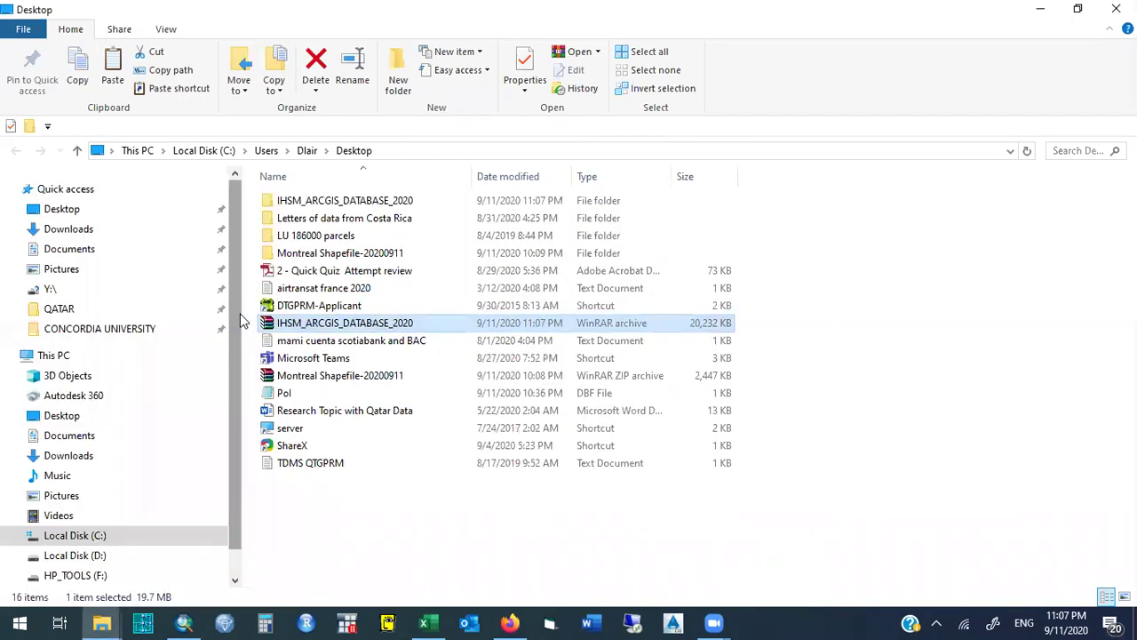
left_click(347, 205)
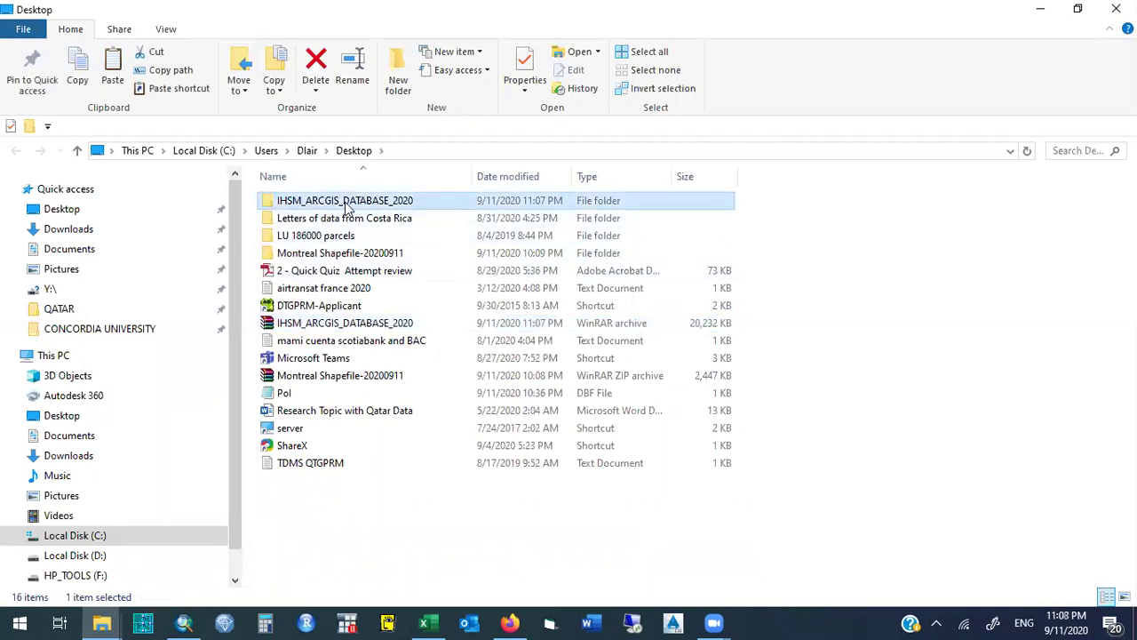
Open the extracted IHSM_ARCGIS_DATABASE_2020 folder and browse its shapefile components.
double_click(436, 202)
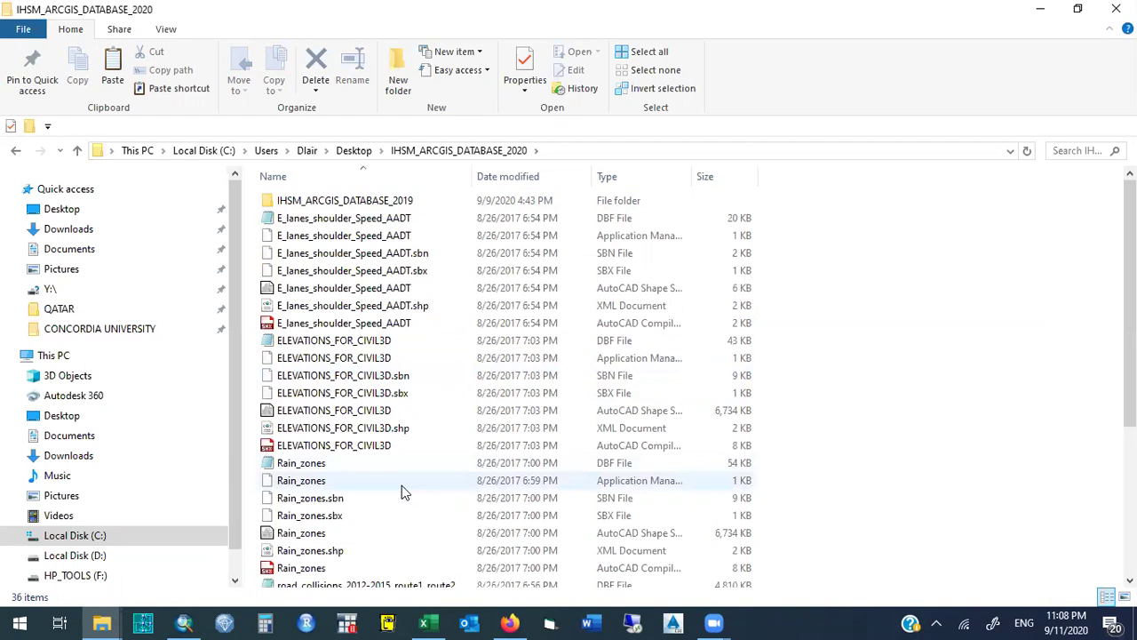
left_click(329, 466)
key("Down")
key("Down")
key("Down")
key("End")
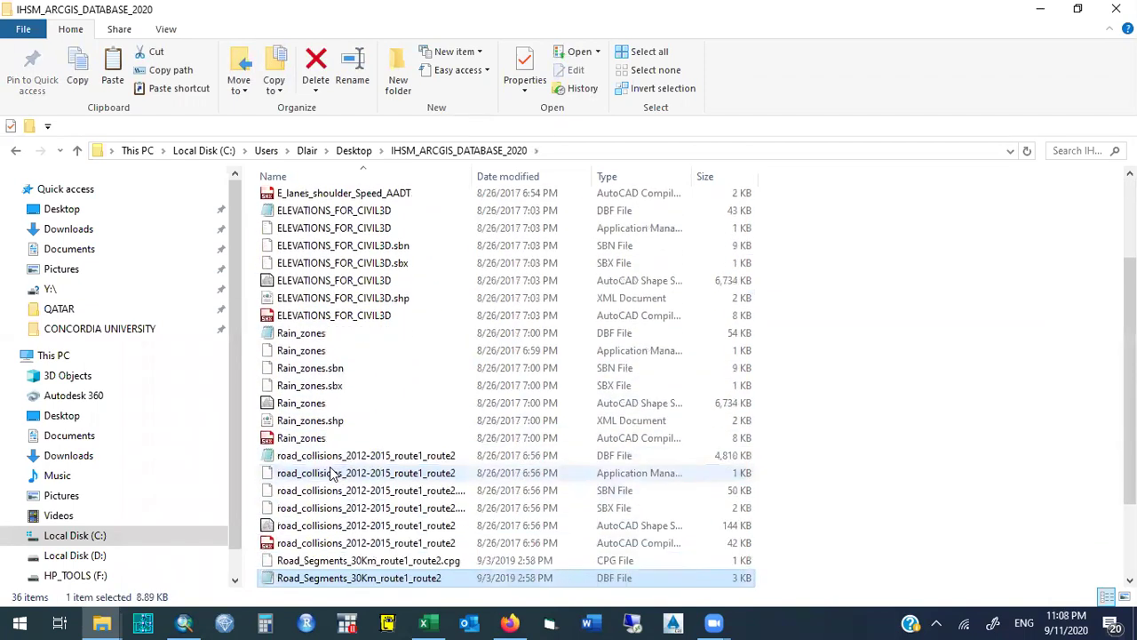
key("Up")
key("Up")
key("Up")
key("Up")
key("Up")
key("Up")
key("Up")
key("Up")
key("Up")
key("Up")
key("Up")
key("Up")
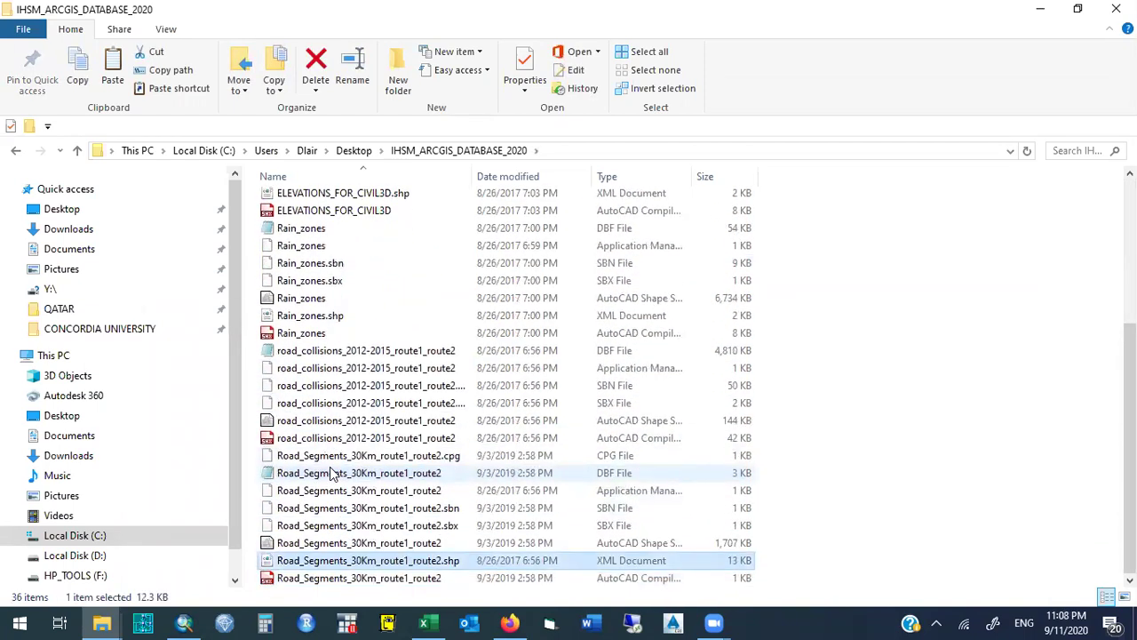
key("Up")
key("Up")
key("Up")
key("Down")
key("Down")
key("Down")
key("Down")
key("Down")
key("Down")
key("Down")
key("Down")
key("Down")
key("Down")
key("Down")
key("Down")
key("Down")
key("Down")
key("Down")
key("Up")
key("Up")
key("Up")
key("Up")
key("Up")
key("Up")
key("Up")
key("Up")
key("Up")
key("Up")
key("Up")
key("Up")
key("Up")
key("Up")
key("Up")
key("Up")
key("Up")
key("Up")
key("Up")
key("Up")
key("Up")
key("Up")
key("Up")
key("Up")
key("Up")
key("Up")
key("Up")
key("Up")
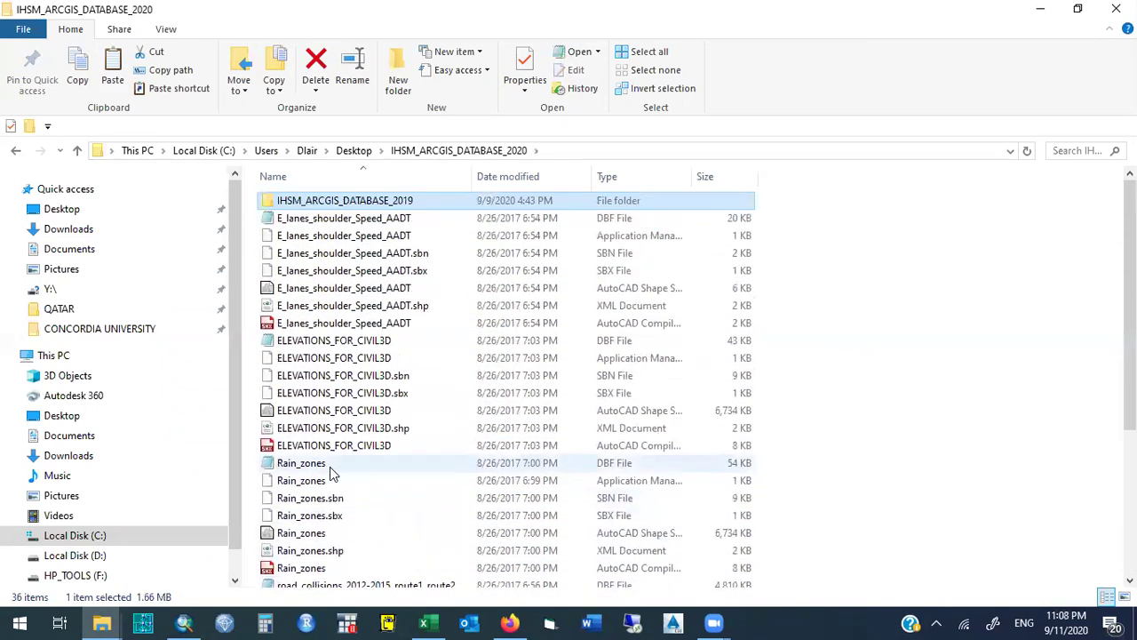
Browse the IHSM_ARCGIS_DATABASE_2019 subfolder's road collision, Rain_zones, elevation and road segment files.
double_click(361, 203)
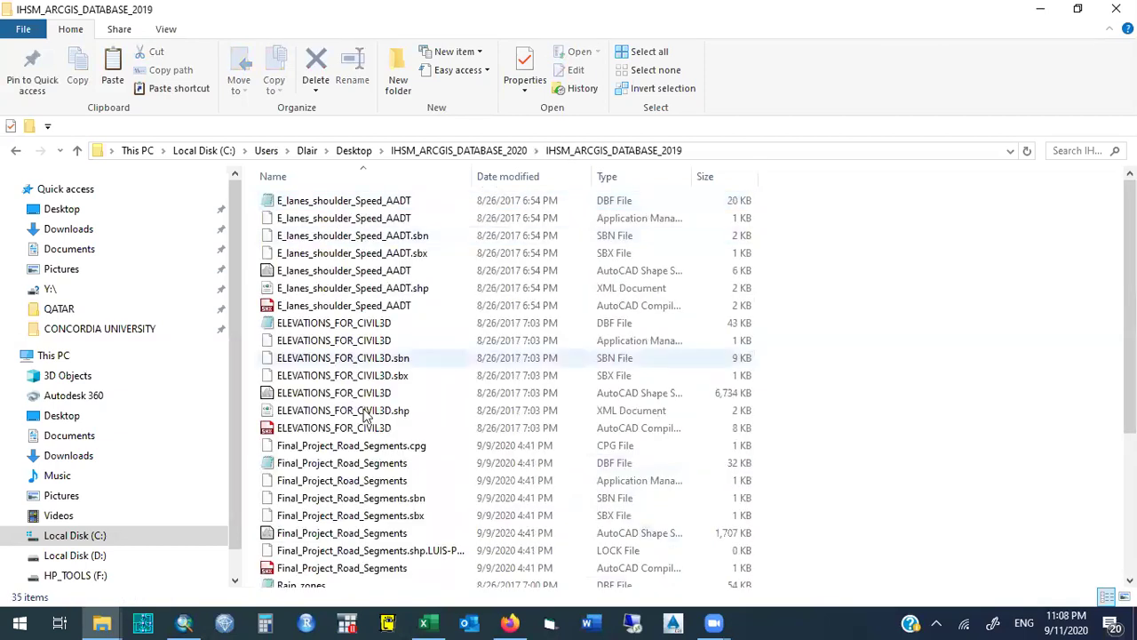
left_click(361, 341)
key("Down")
key("Down")
key("Down")
key("Down")
key("Down")
key("Down")
key("Down")
key("Down")
key("Down")
key("Down")
key("Down")
key("Down")
key("Down")
key("Down")
key("Down")
scroll(362, 341, "down", 4)
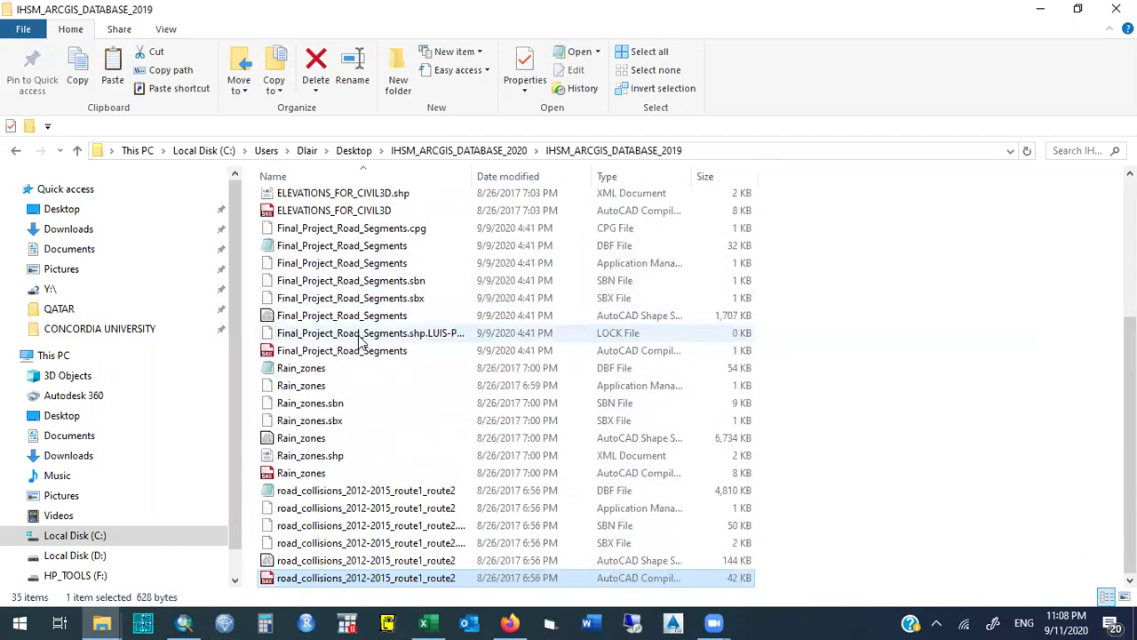
key("Down")
key("Down")
key("Down")
key("Down")
key("Down")
key("Down")
key("Down")
key("Down")
key("Down")
key("Down")
key("Up")
key("Up")
key("Up")
key("Up")
key("Up")
key("Up")
key("Up")
key("Up")
key("Up")
key("Up")
key("Up")
key("Up")
key("Up")
key("Up")
key("Up")
key("Up")
key("Up")
key("Up")
key("Up")
key("Up")
key("Up")
key("Up")
key("Up")
key("Up")
key("Up")
key("Up")
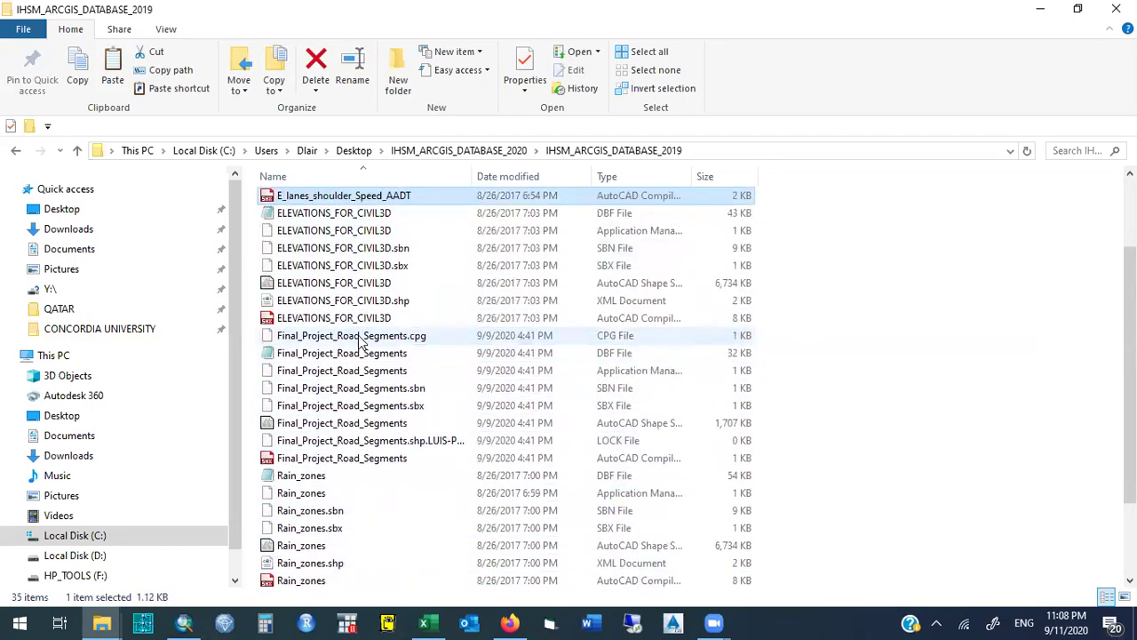
key("Down")
key("Down")
key("Down")
key("Down")
key("Down")
key("Down")
key("Down")
key("Down")
key("Down")
key("Down")
key("Down")
key("Down")
key("Down")
key("Down")
key("Down")
key("Down")
key("Down")
key("Down")
key("Up")
key("Up")
key("Up")
key("Up")
key("Up")
key("Up")
key("Up")
key("Up")
key("Up")
key("Up")
key("Up")
key("Up")
key("Down")
key("Down")
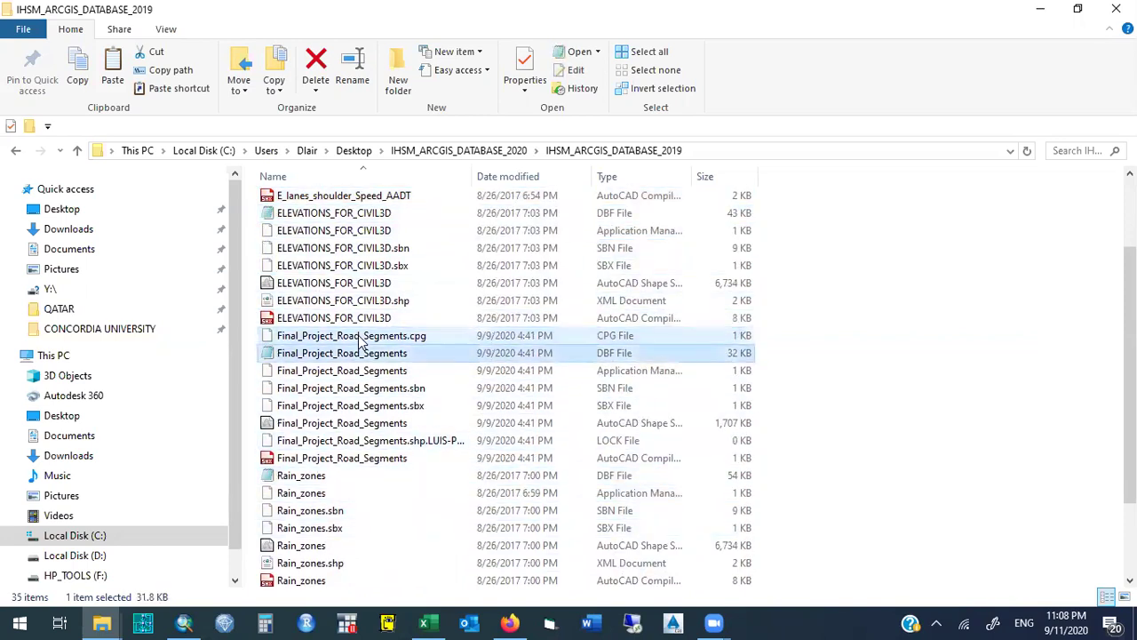
key("Up")
key("Up")
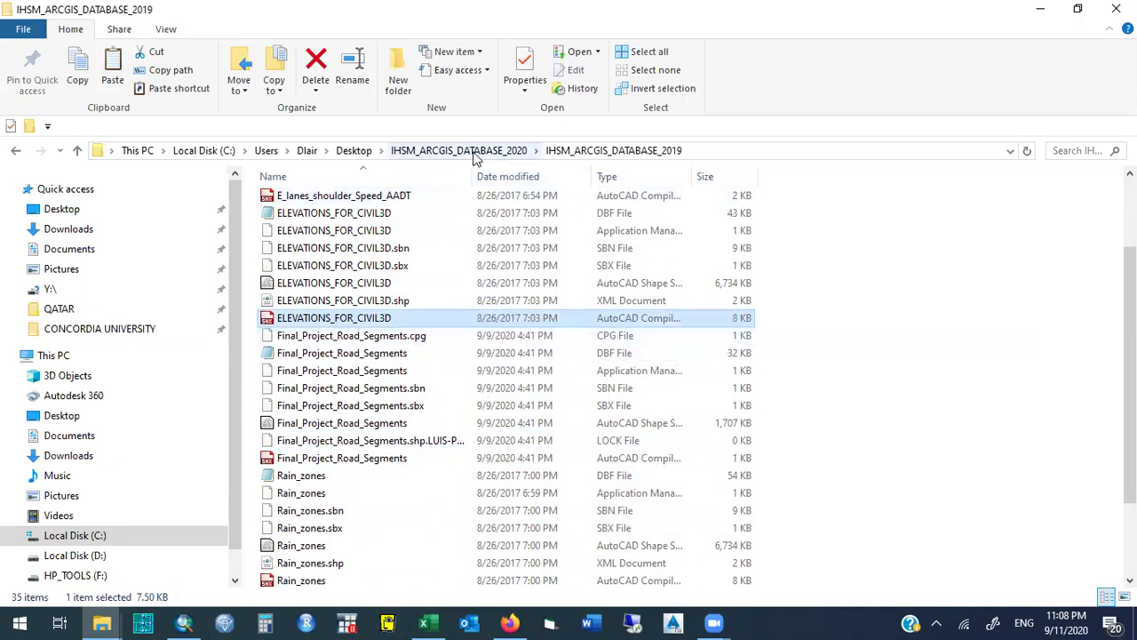
Go back up to IHSM_ARCGIS_DATABASE_2020 and return to ArcMap's Montreal data folder.
left_click(474, 153)
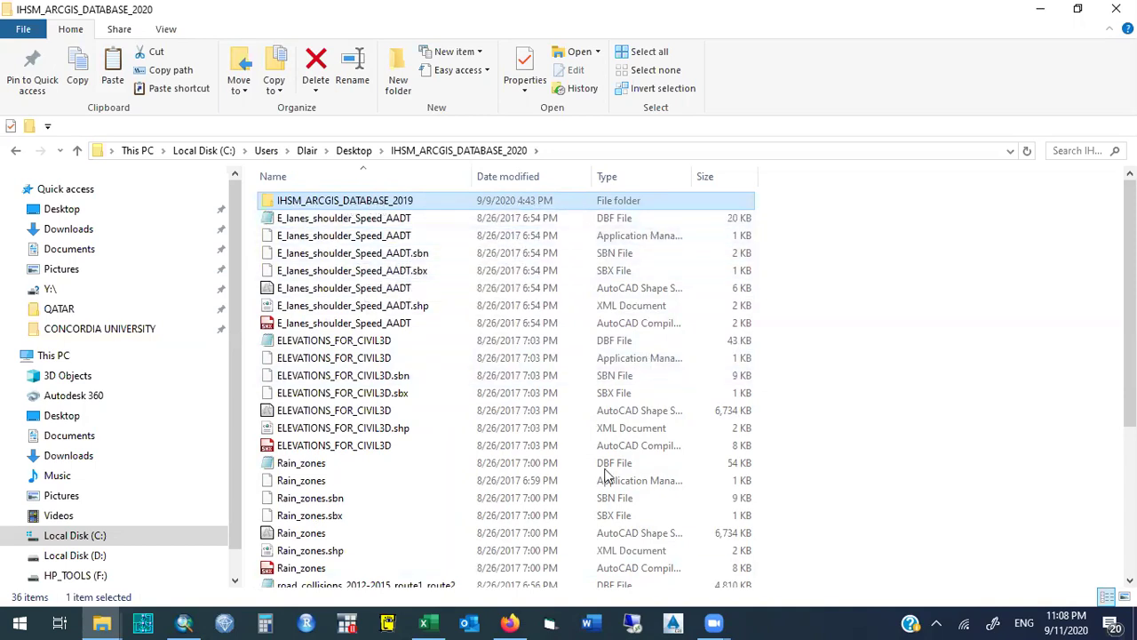
left_click(183, 622)
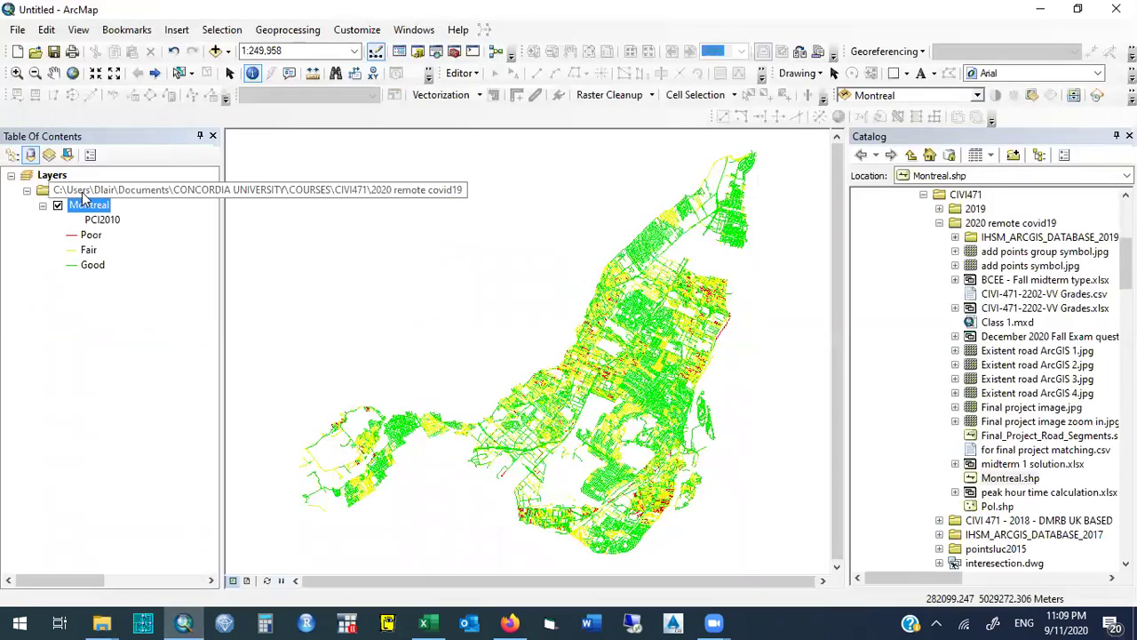
right_click(82, 192)
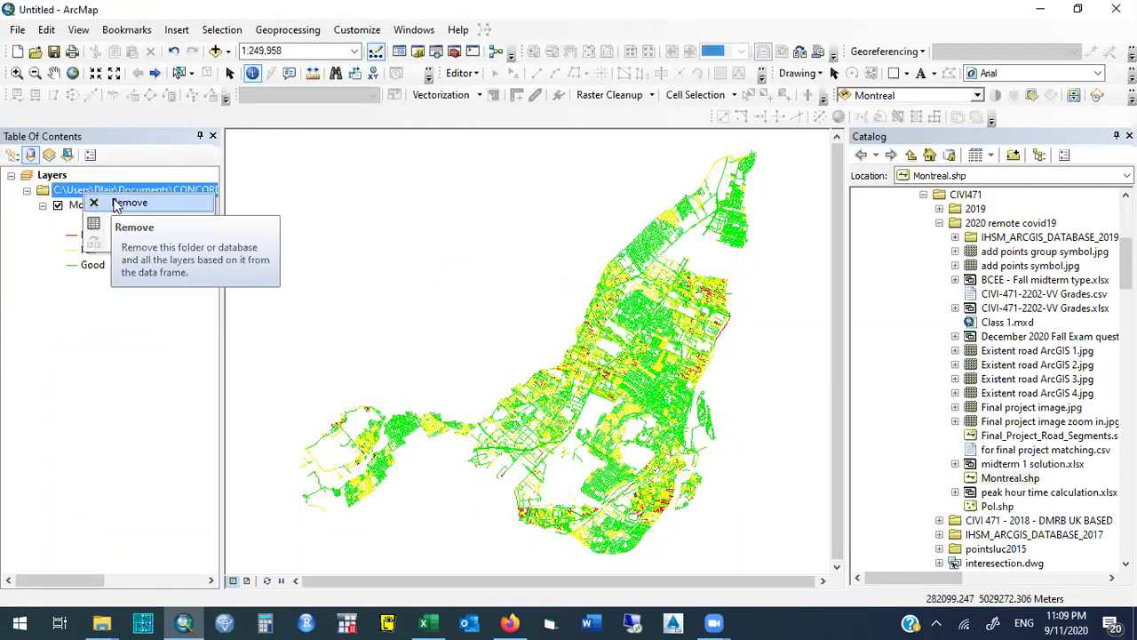
Remove the Montreal data folder path and its road layer from the Table of Contents.
right_click(174, 194)
right_click(174, 193)
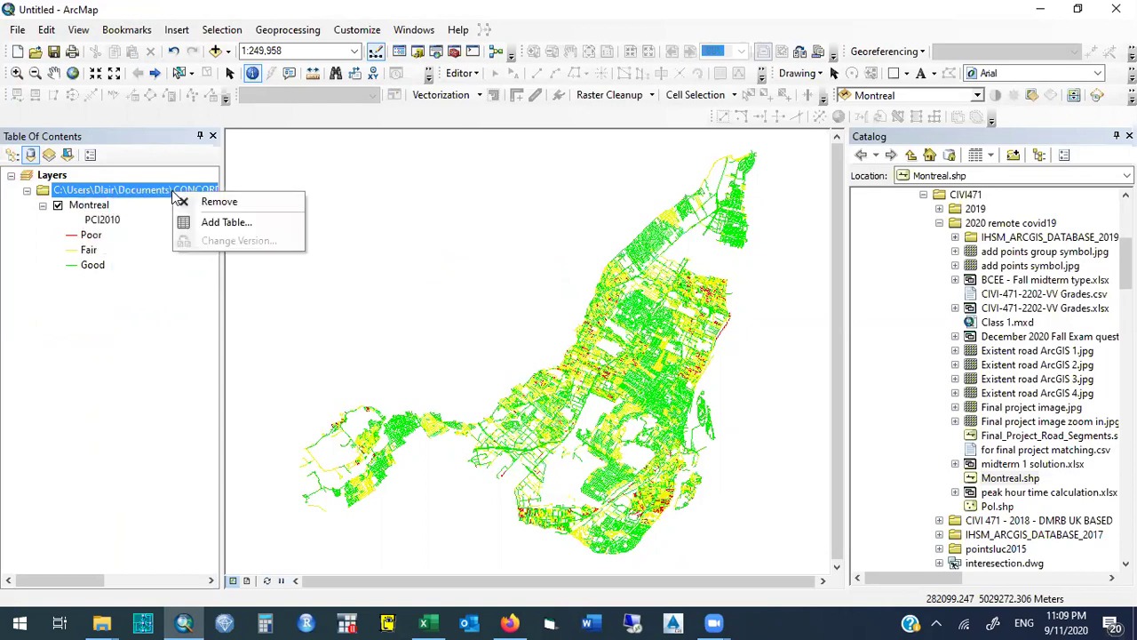
left_click(263, 203)
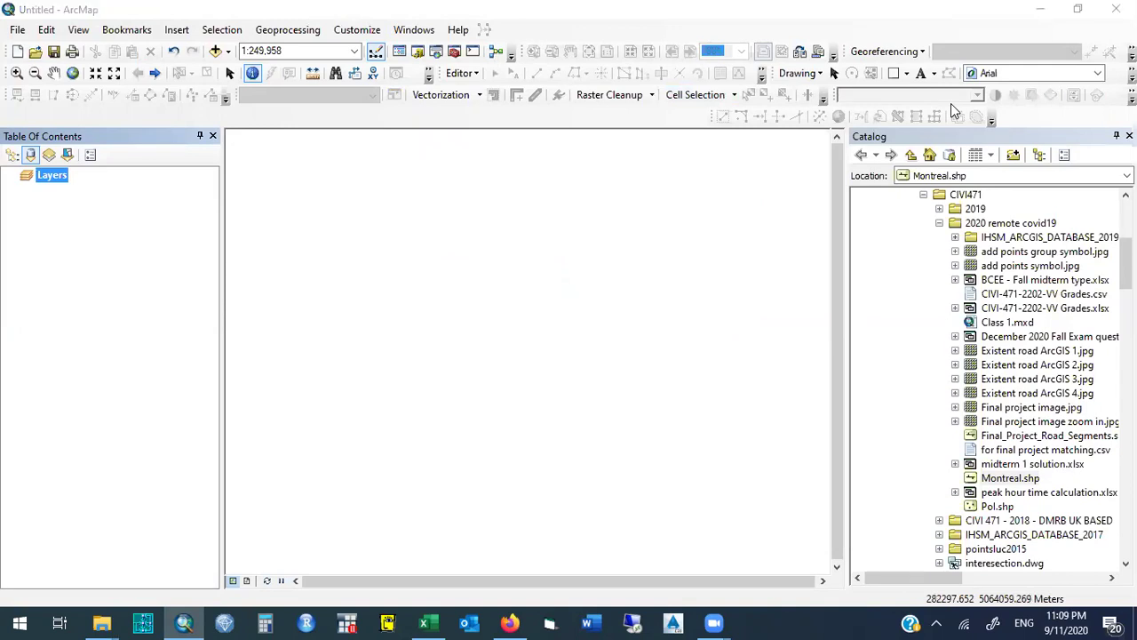
Expand the Desktop's IHSM_ARCGIS_DATABASE_2020 and its IHSM_ARCGIS_DATABASE_2019 subfolder in the Catalog.
double_click(953, 224)
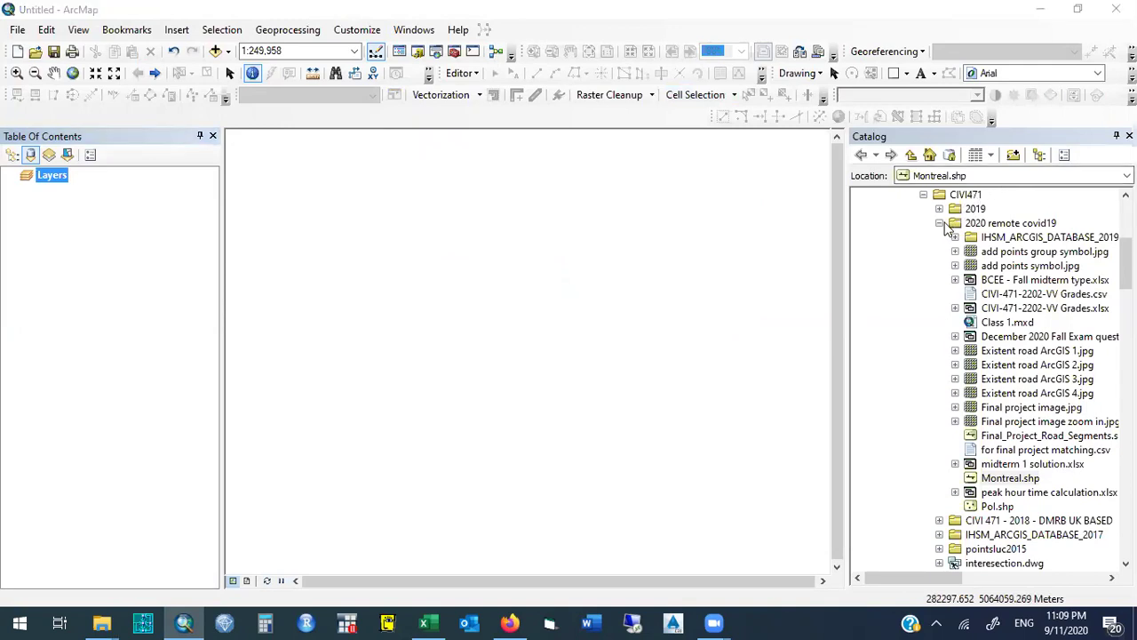
scroll(990, 381, "up", 6)
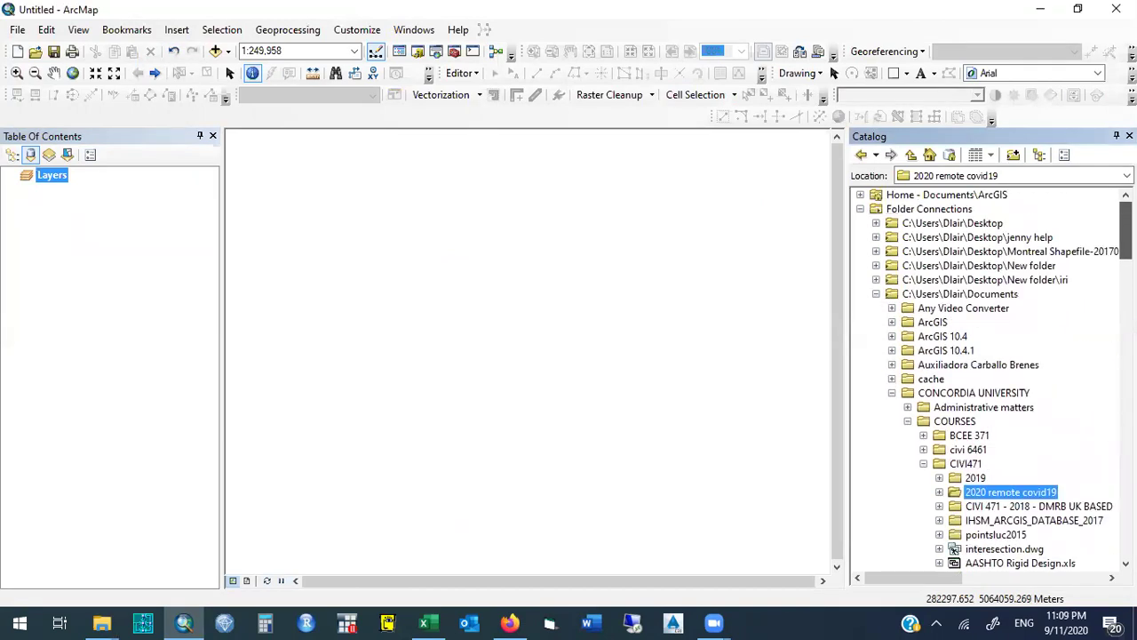
left_click(876, 223)
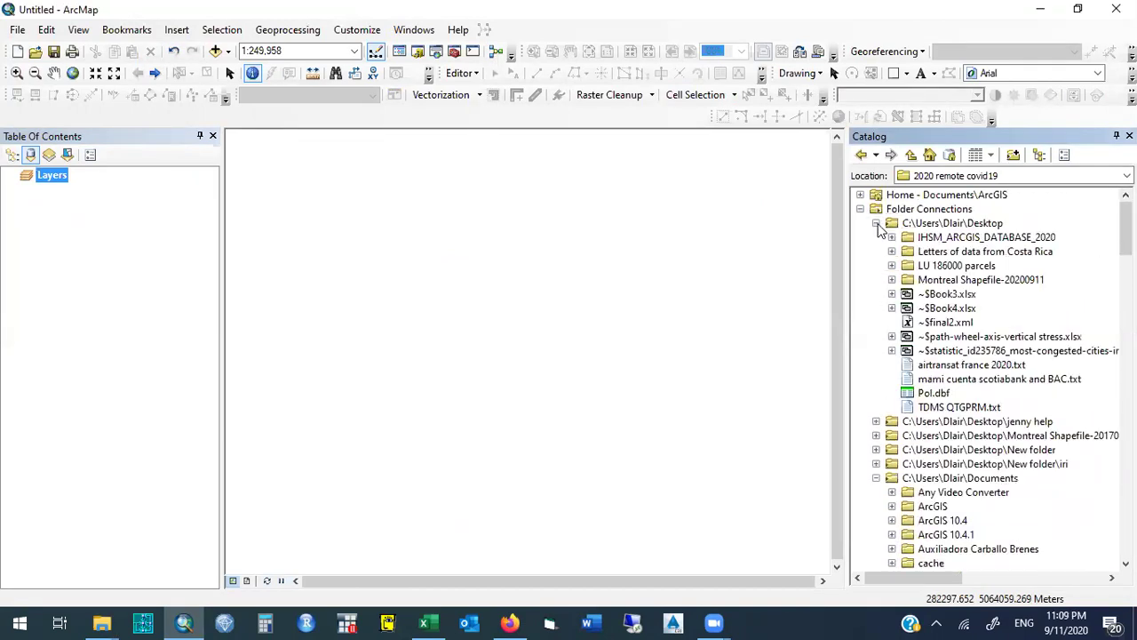
left_click(931, 238)
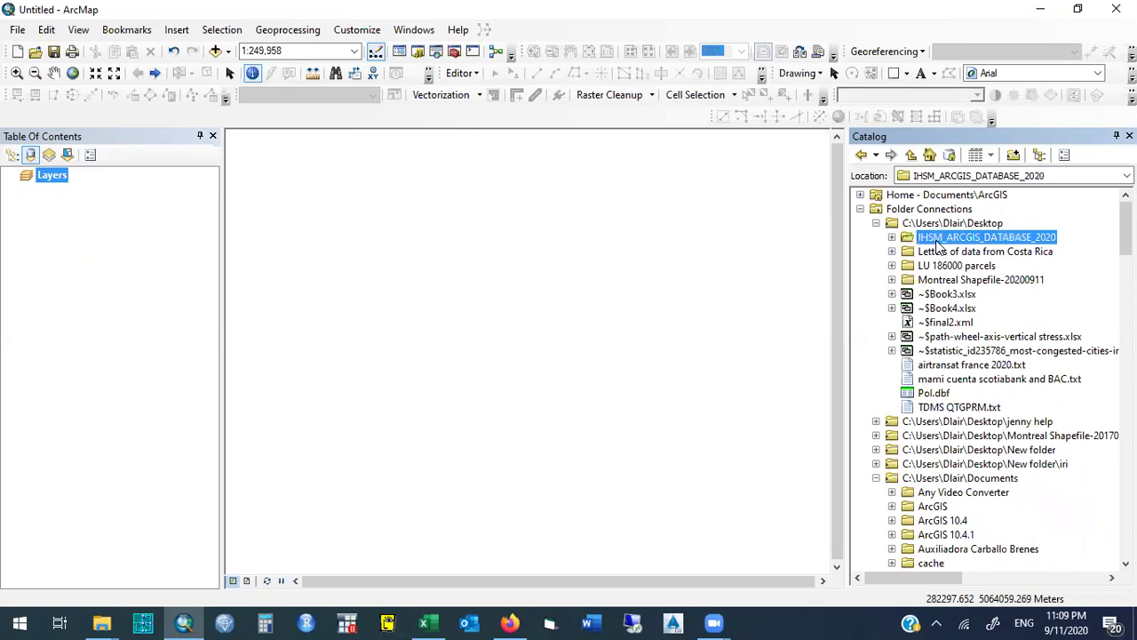
left_click(892, 237)
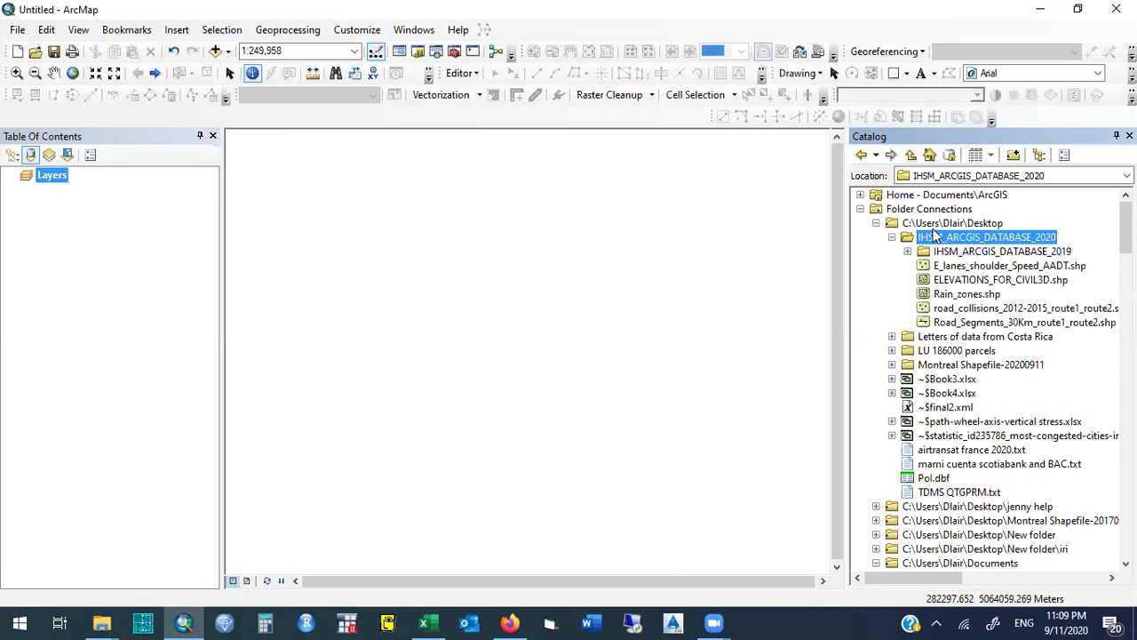
left_click(949, 253)
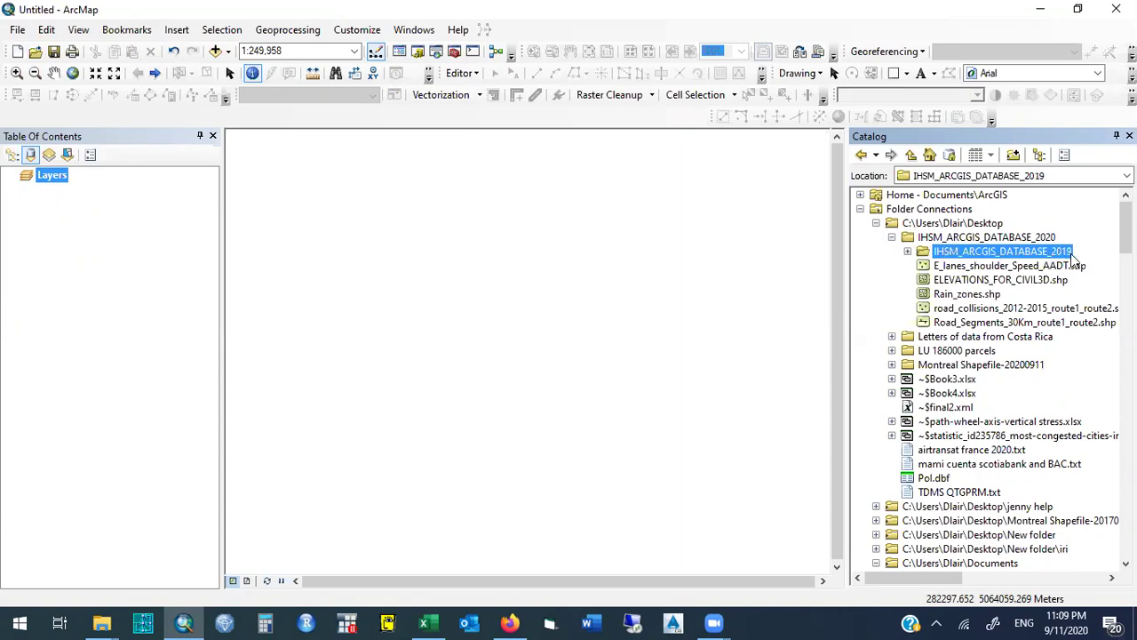
left_click(908, 252)
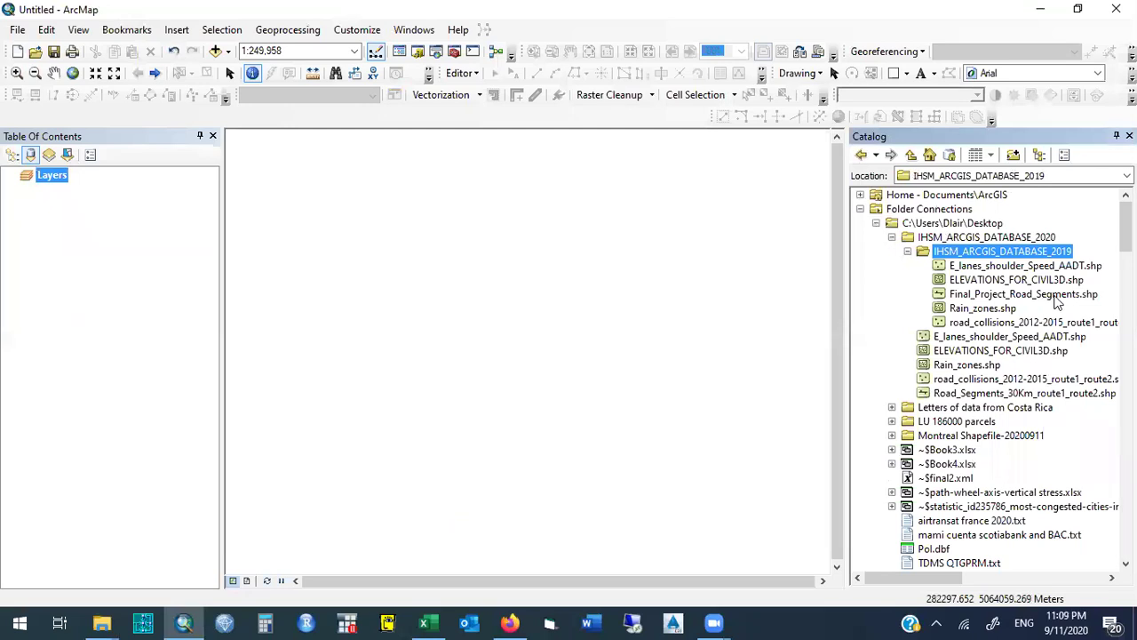
Check each 2019 shapefile: E_lanes_shoulder_Speed_AADT, ELEVATIONS_FOR_CIVIL3D, Final_Project_Road_Segments, Rain_zones, road_collisions.
left_click(1055, 299)
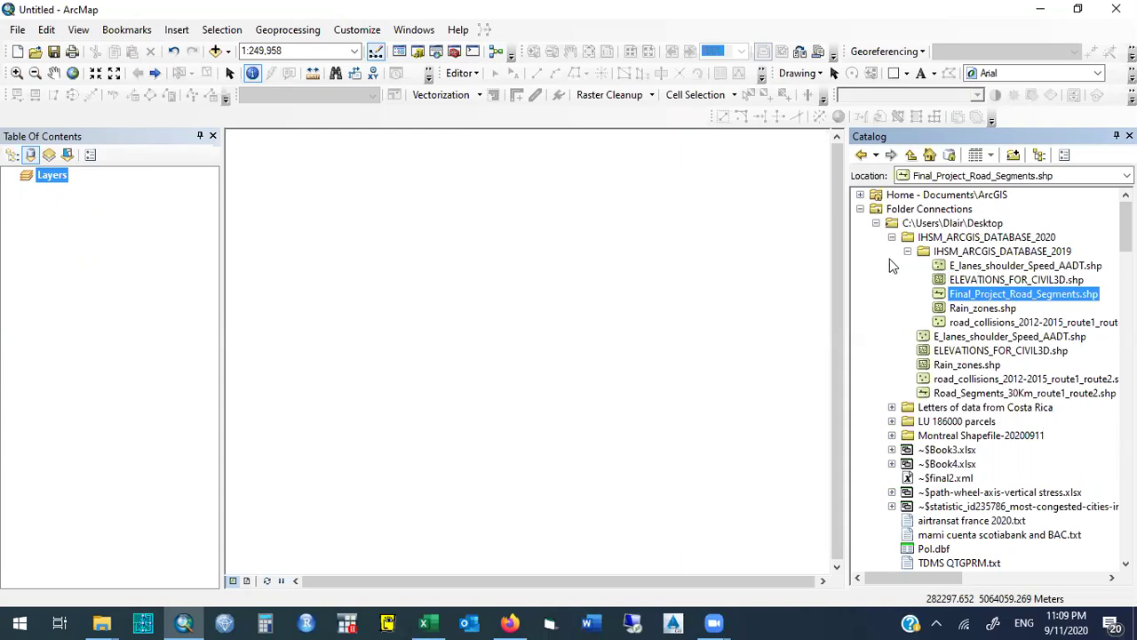
left_click(984, 268)
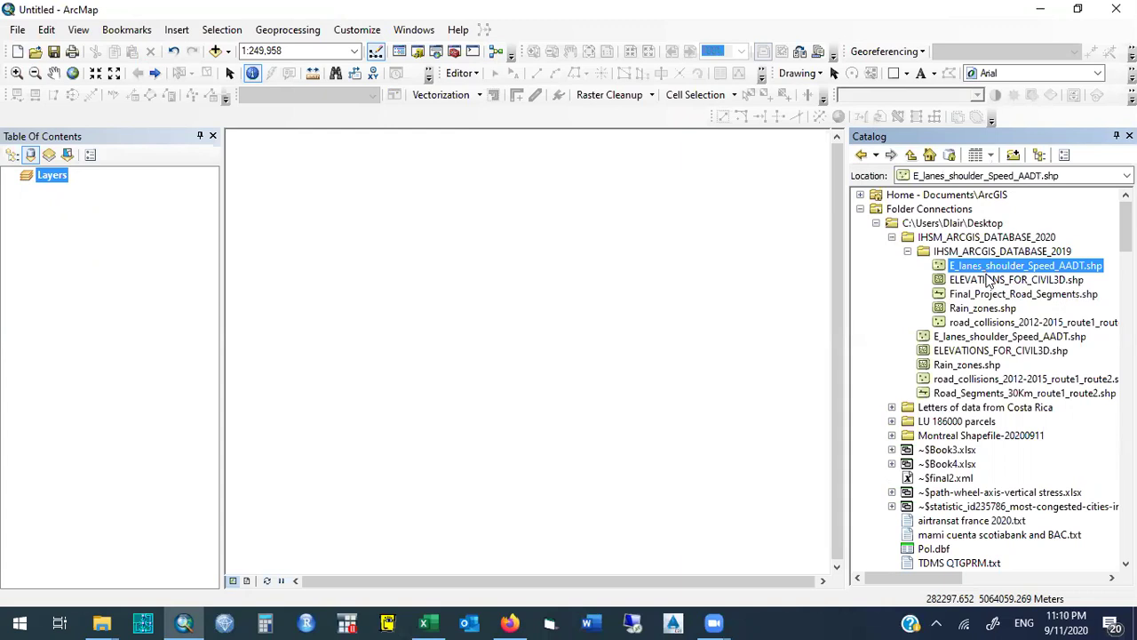
left_click(988, 281)
left_click(986, 297)
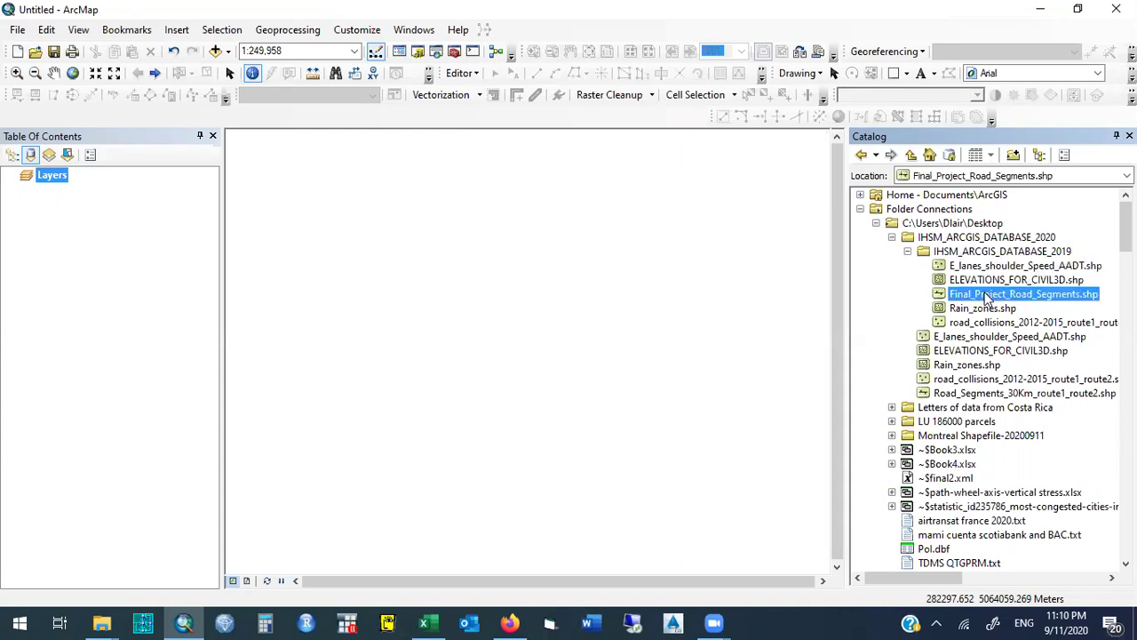
left_click(984, 310)
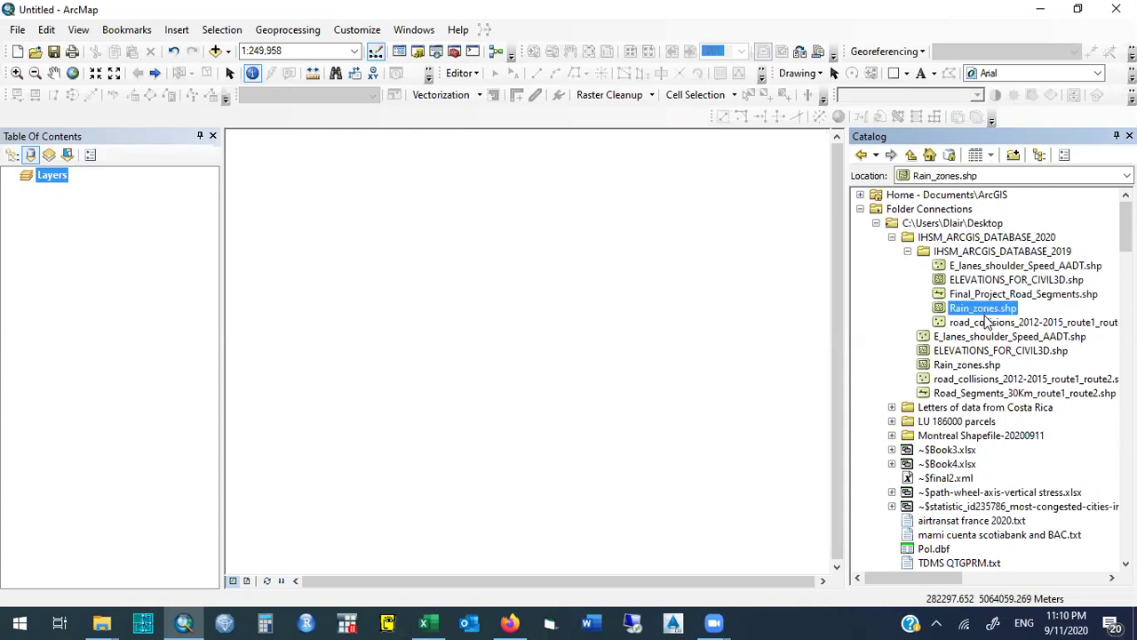
left_click(986, 322)
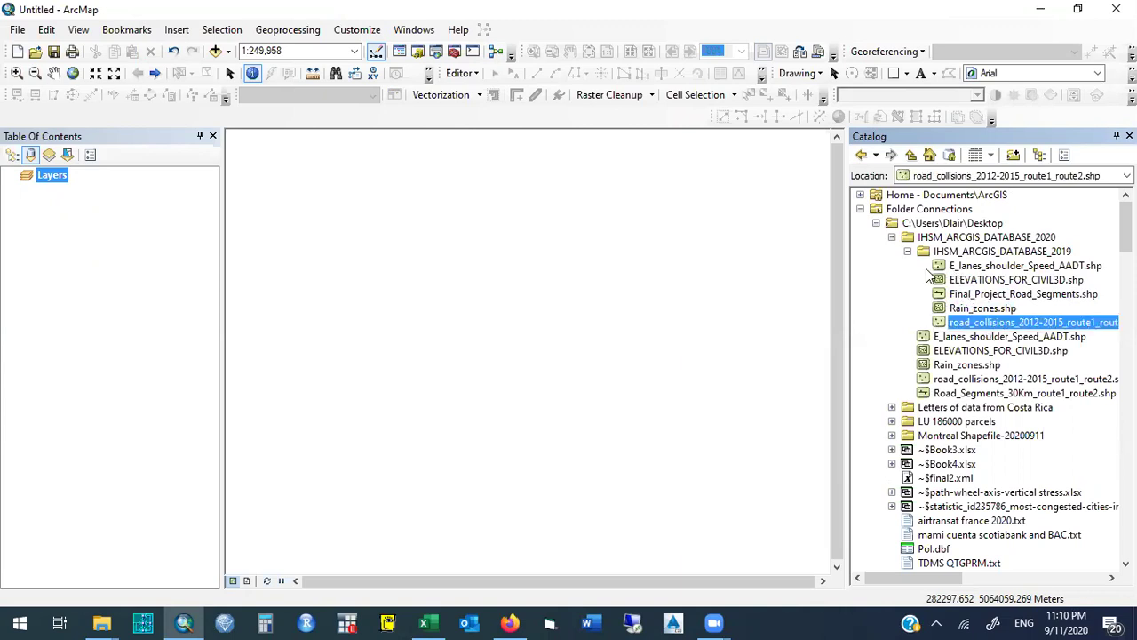
Add E_lanes_shoulder_Speed_AADT, ELEVATIONS_FOR_CIVIL3D, Final_Project_Road_Segments, Rain_zones and road_collisions layers, closing coordinate warnings.
left_click(982, 267)
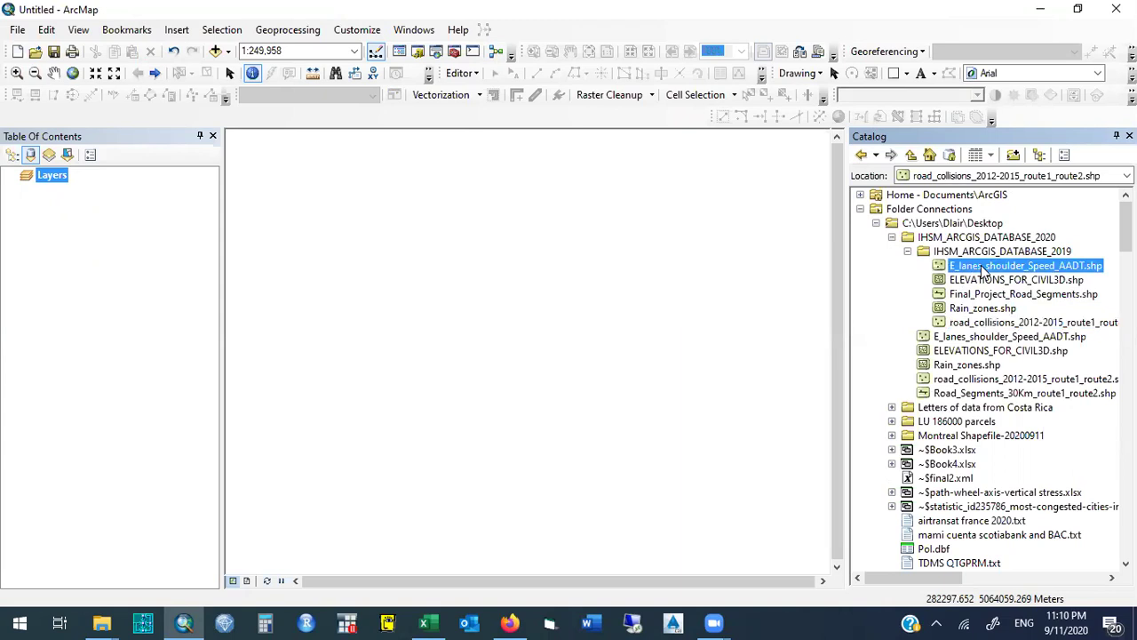
left_click_drag(983, 267, 186, 198)
left_click_drag(969, 280, 135, 246)
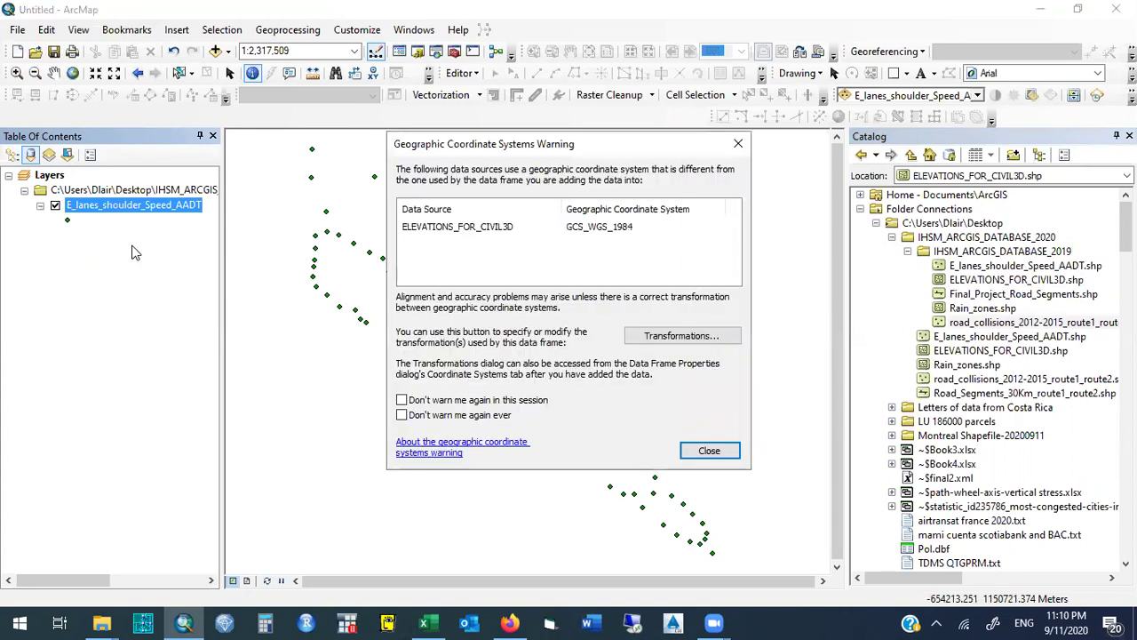
left_click(693, 451)
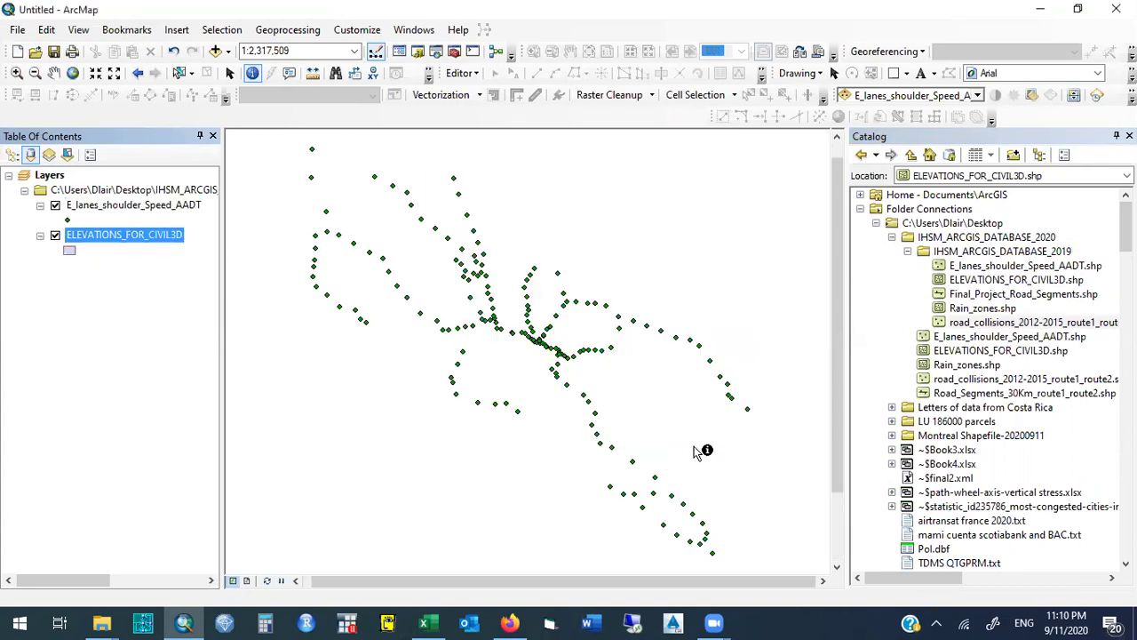
left_click_drag(986, 294, 117, 284)
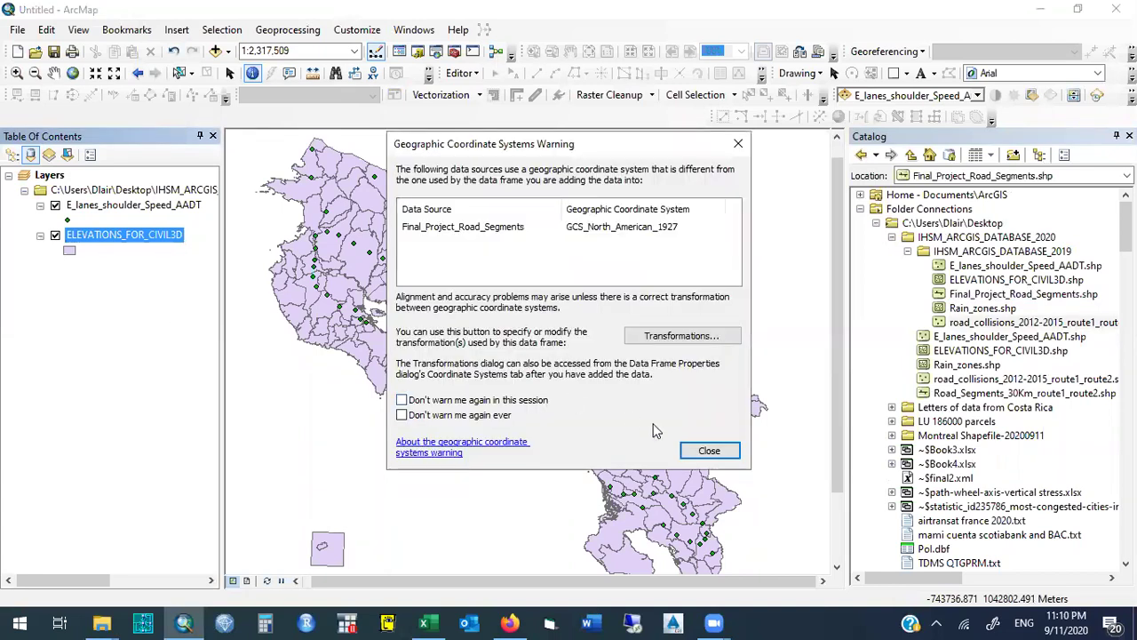
left_click(709, 451)
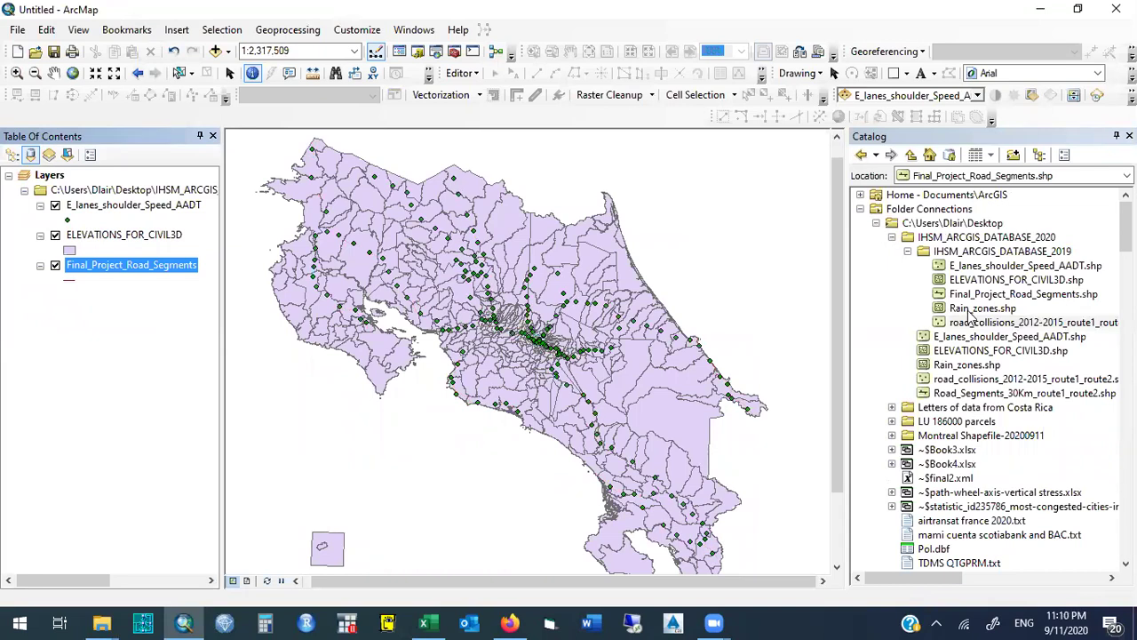
left_click_drag(971, 311, 110, 314)
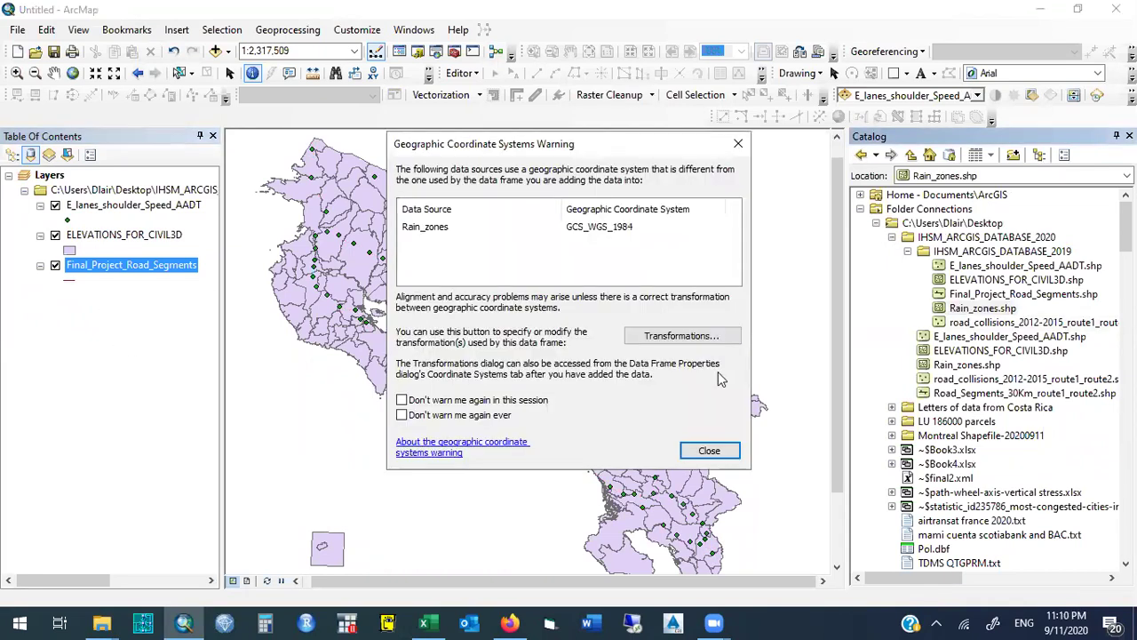
left_click(709, 450)
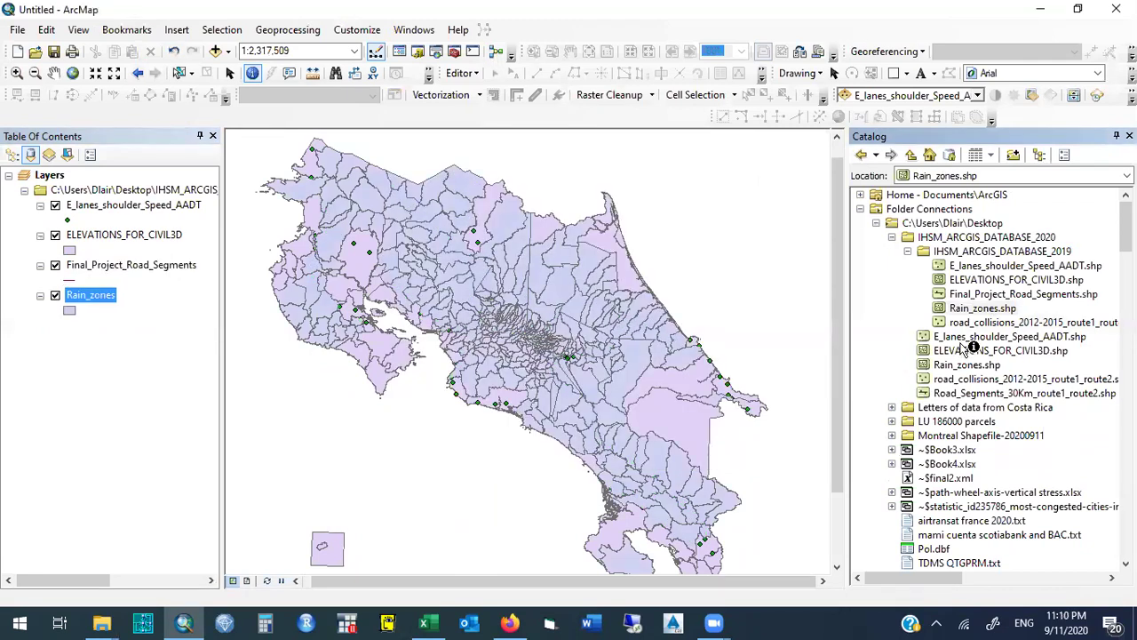
left_click_drag(971, 328, 92, 329)
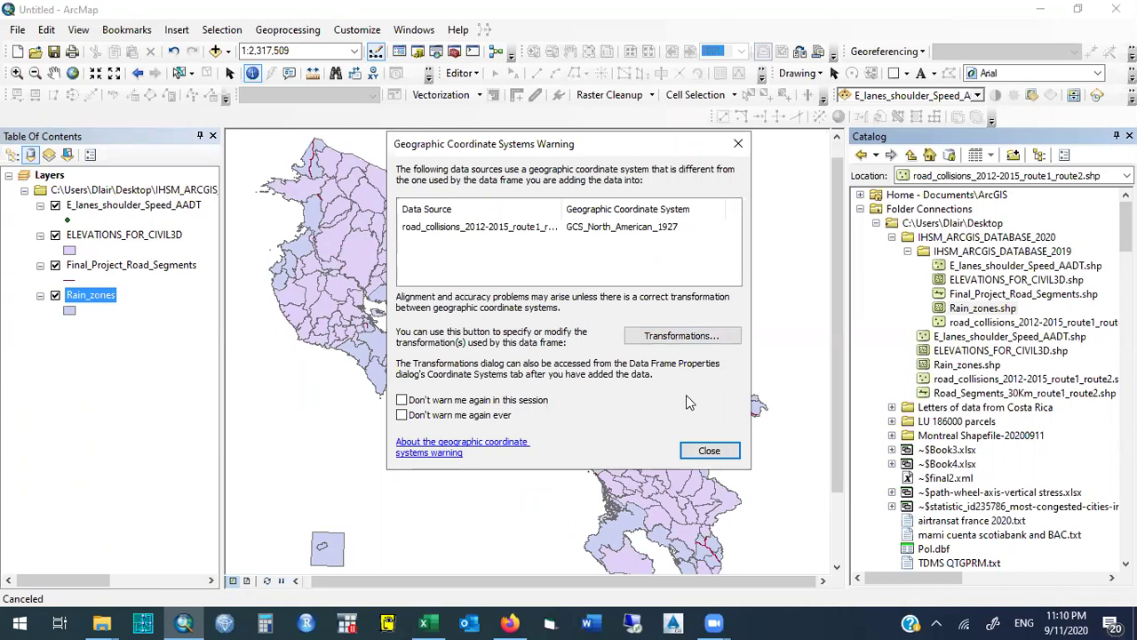
left_click(709, 450)
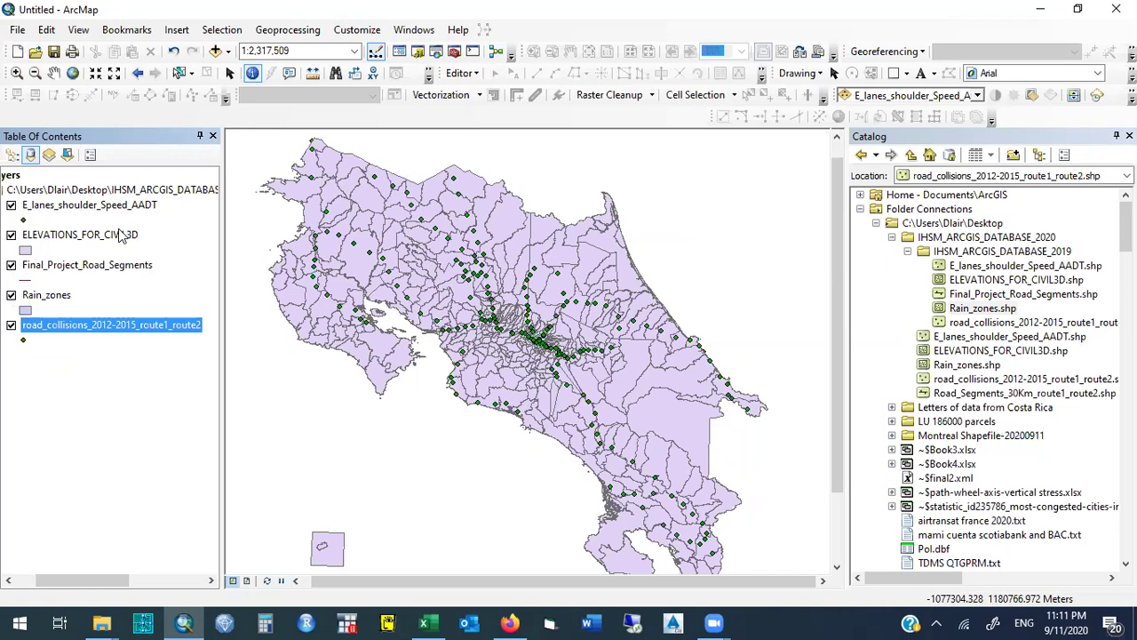
Turn off E_lanes_shoulder_Speed_AADT, ELEVATIONS_FOR_CIVIL3D and Rain_zones, keeping Final_Project_Road_Segments and road_collisions visible.
left_click(11, 206)
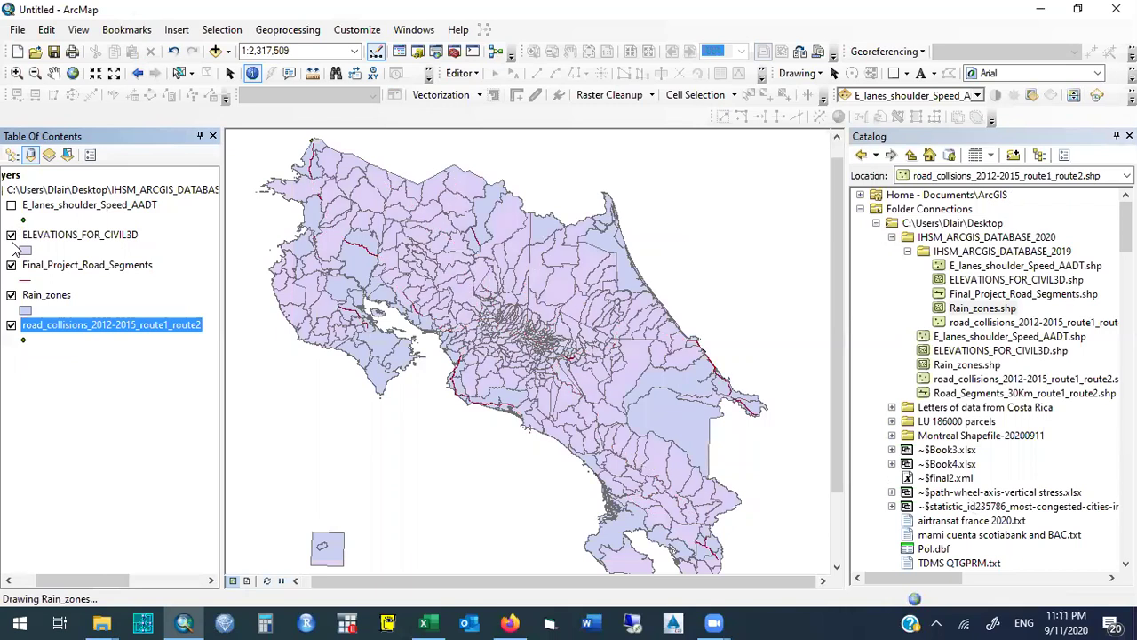
left_click(11, 235)
left_click(11, 264)
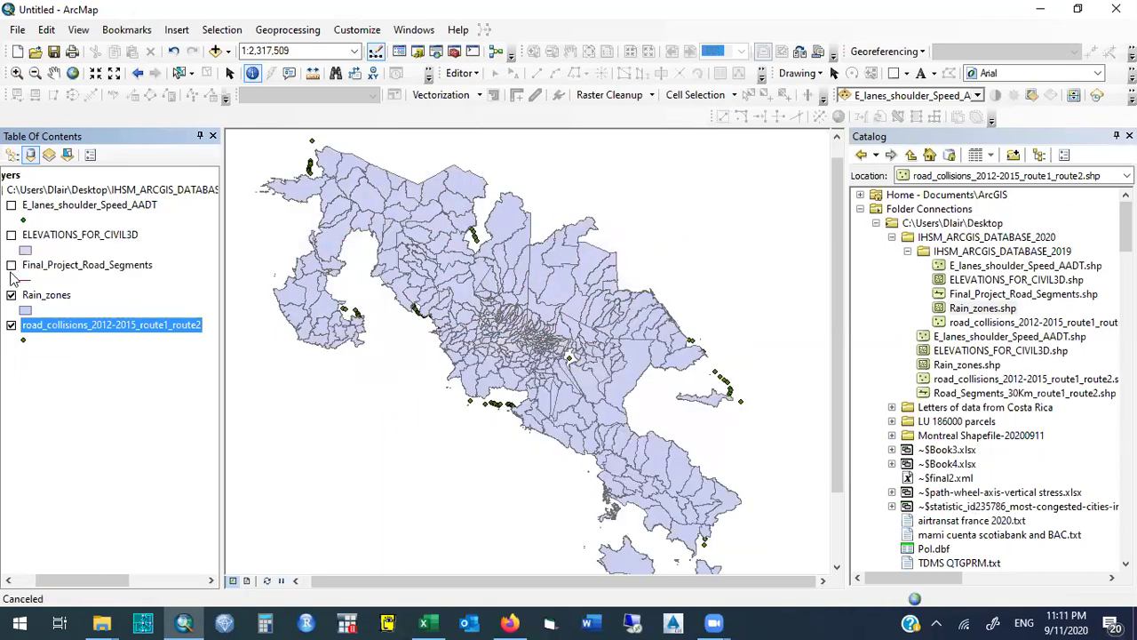
left_click(11, 295)
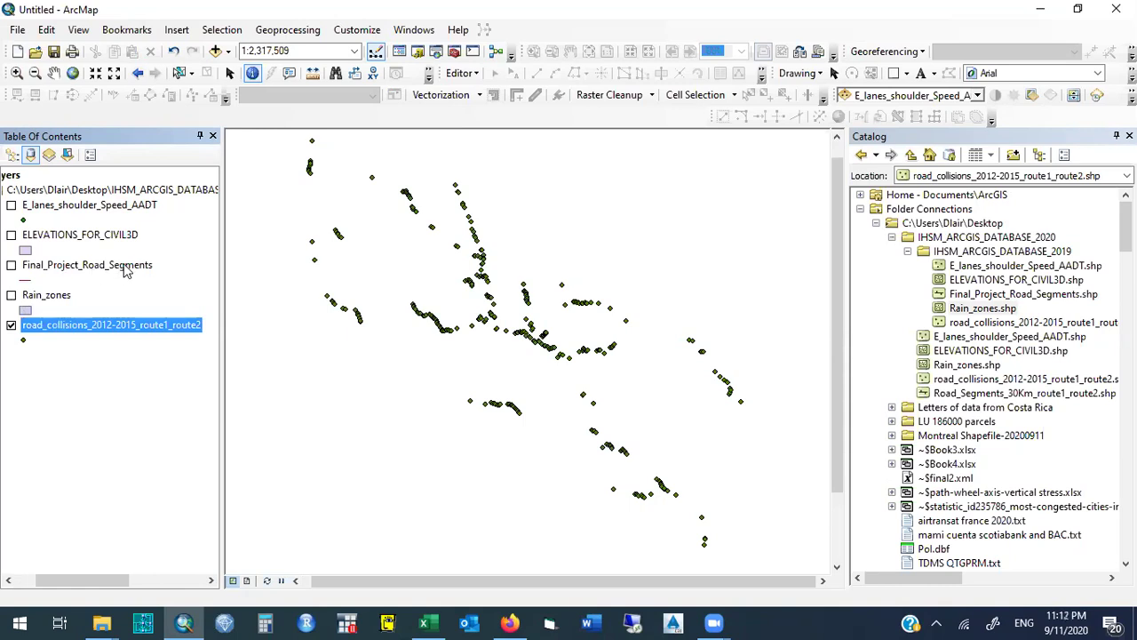
left_click(11, 265)
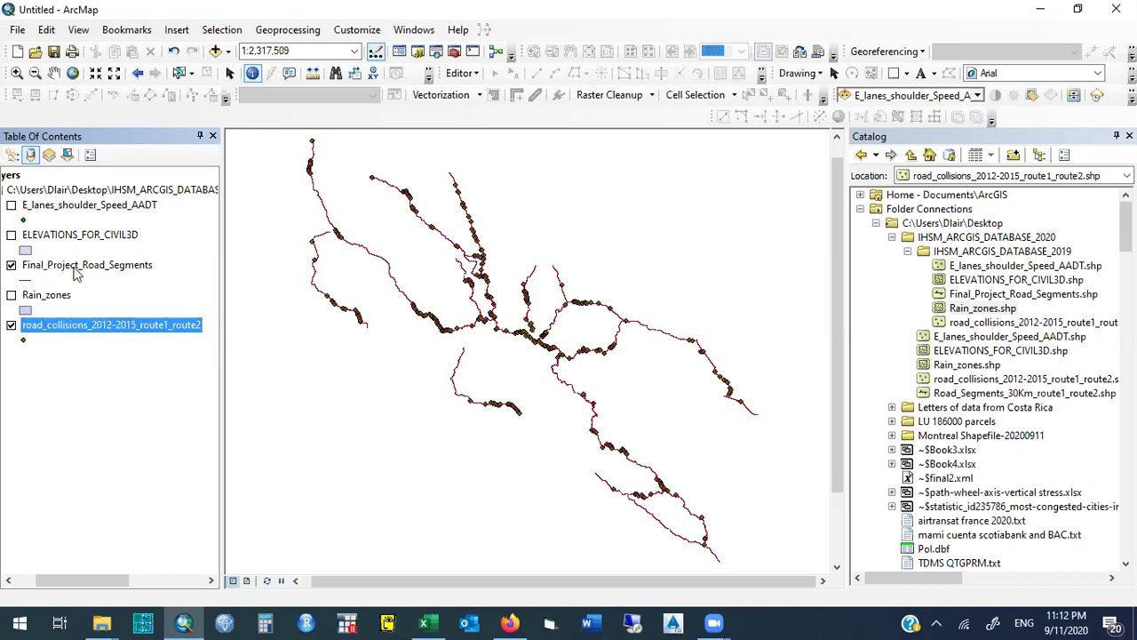
left_click(145, 266)
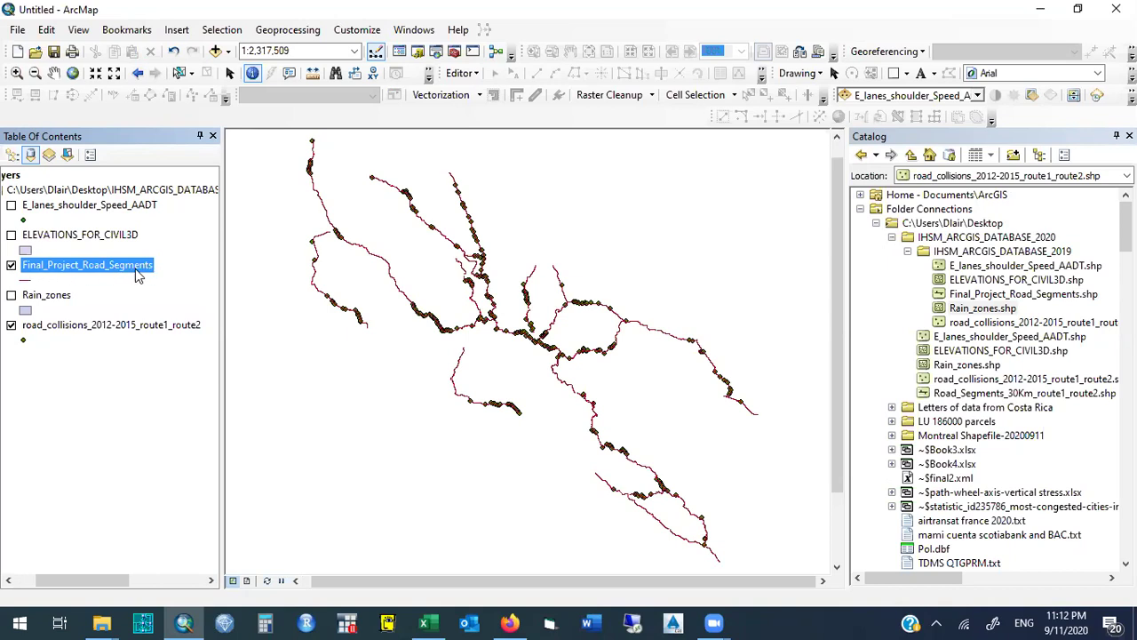
Turn on Label Features for Final_Project_Road_Segments so route names appear on the lines.
right_click(149, 269)
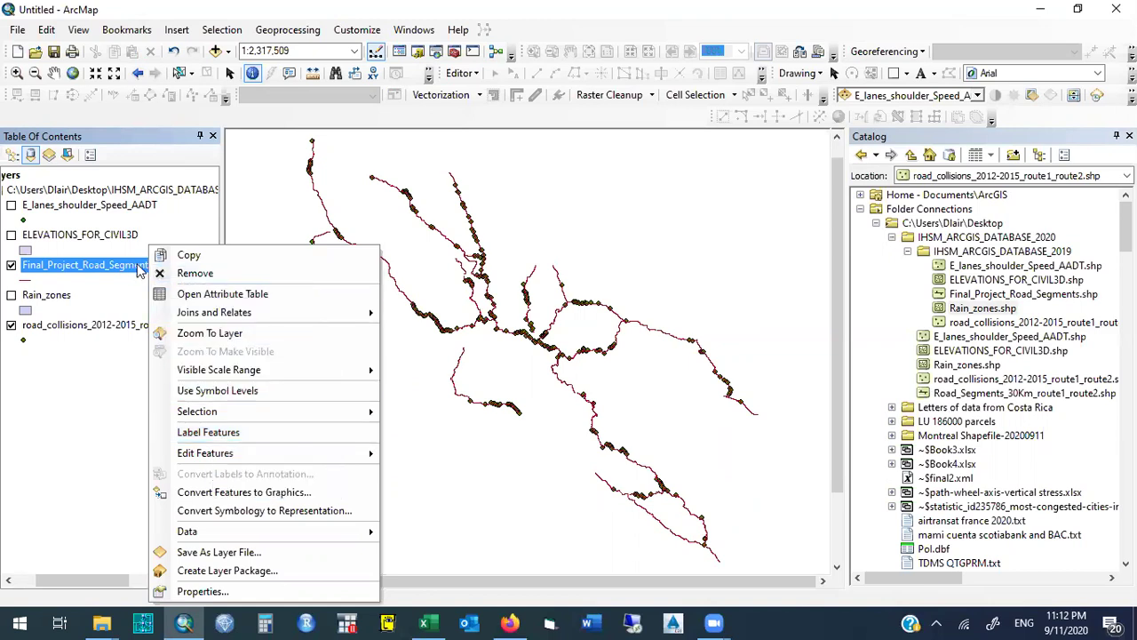
left_click(257, 435)
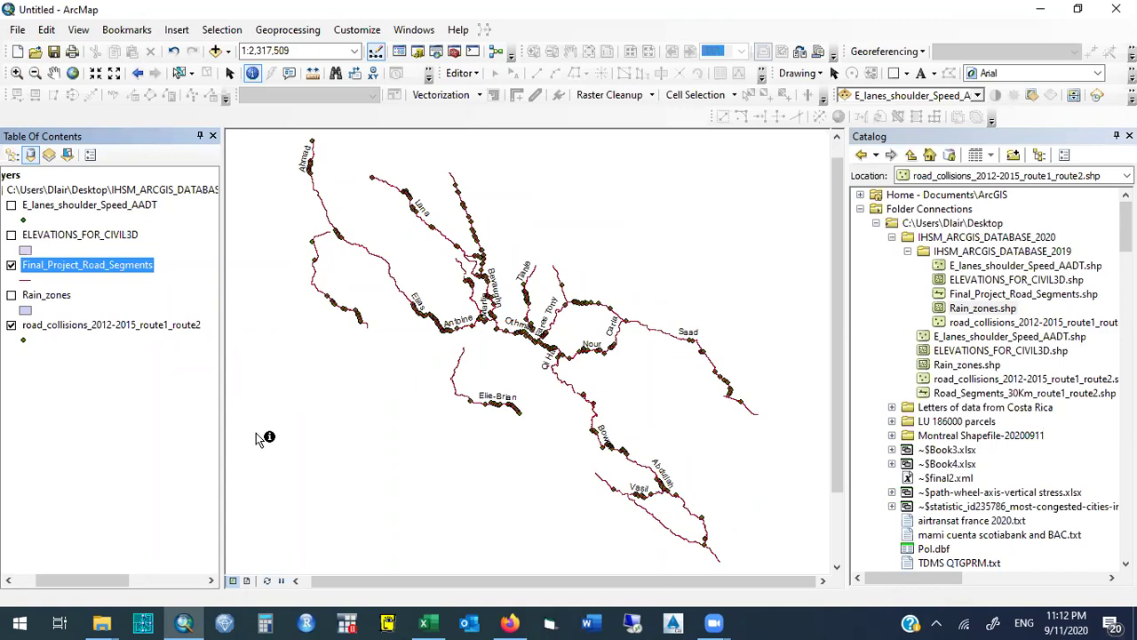
right_click(132, 264)
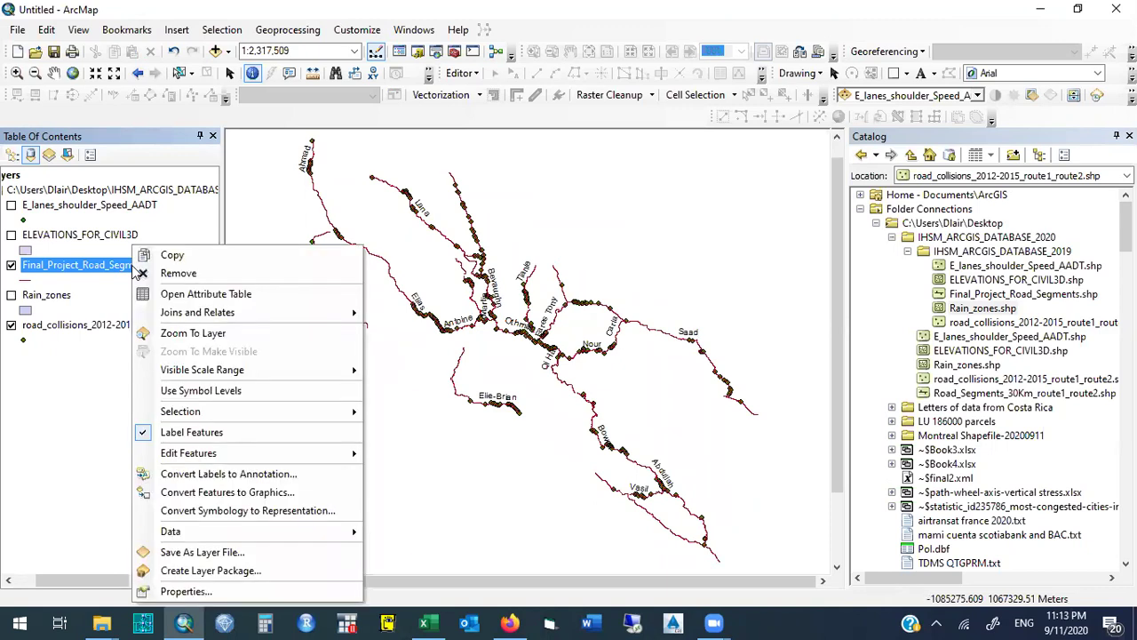
left_click(122, 285)
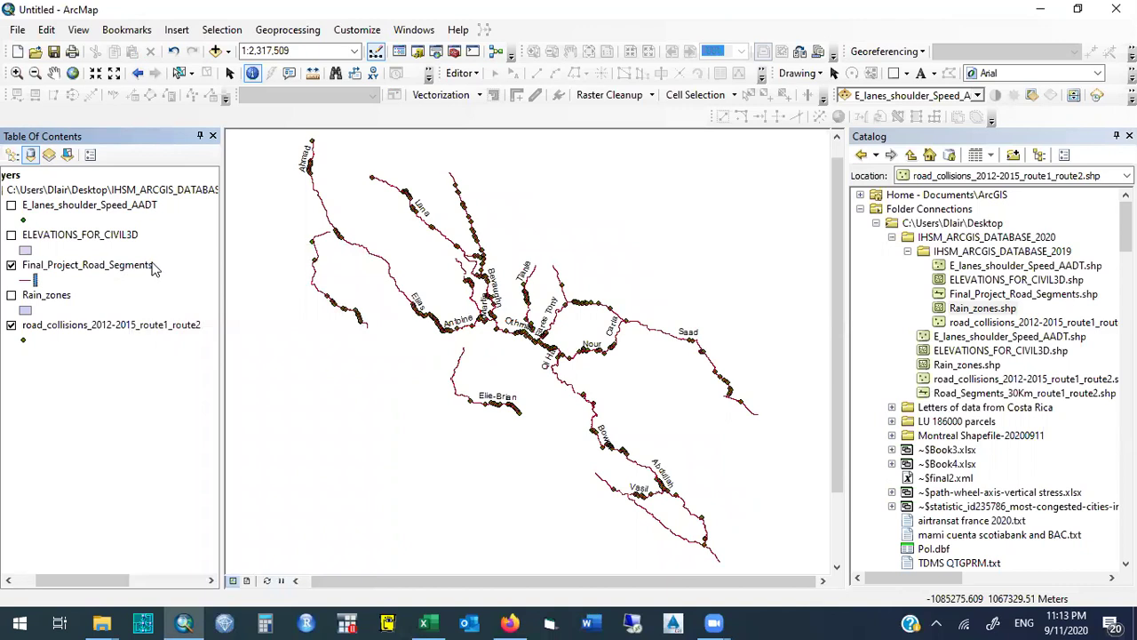
left_click(133, 265)
right_click(133, 265)
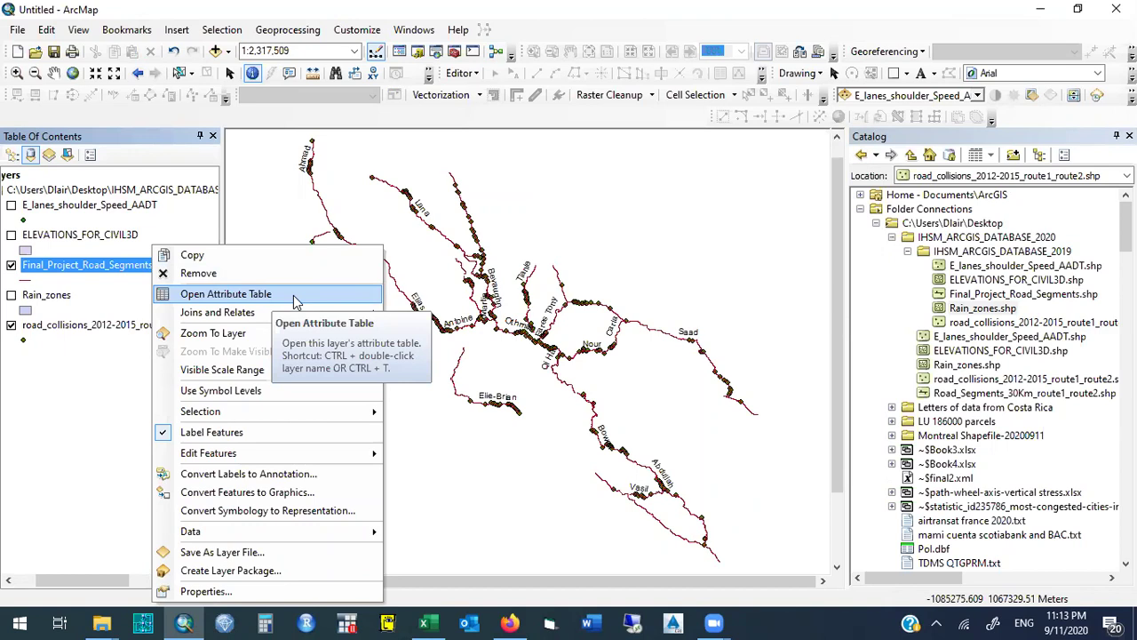
Open the Final_Project_Road_Segments attribute table, dock and enlarge it, and inspect the first rows.
left_click(294, 296)
left_click_drag(229, 164, 986, 355)
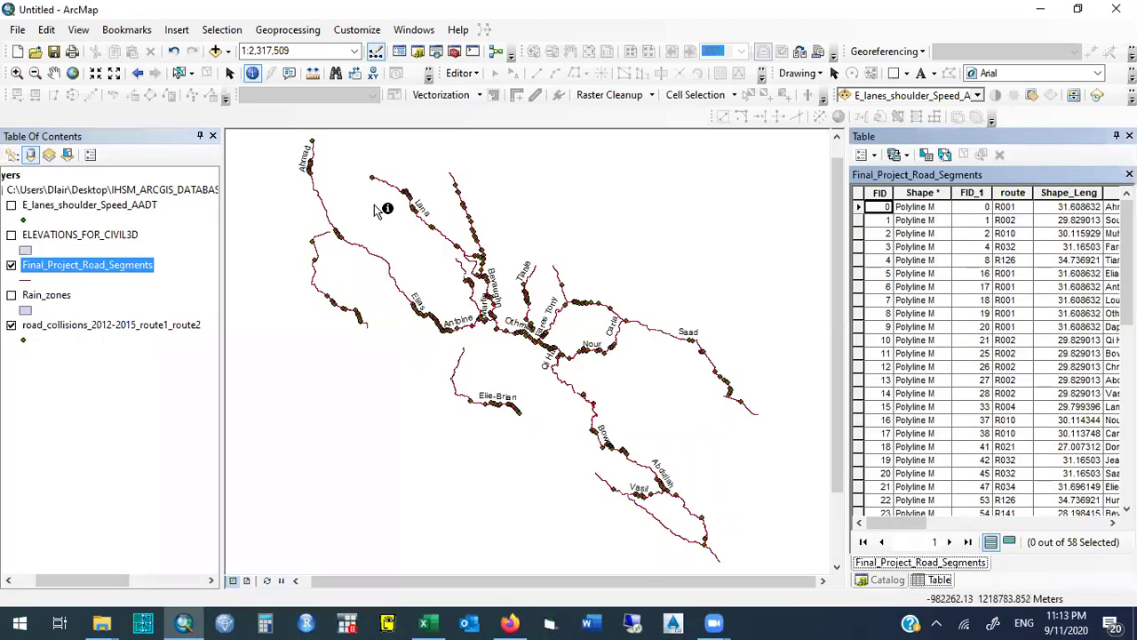
left_click_drag(1057, 136, 594, 148)
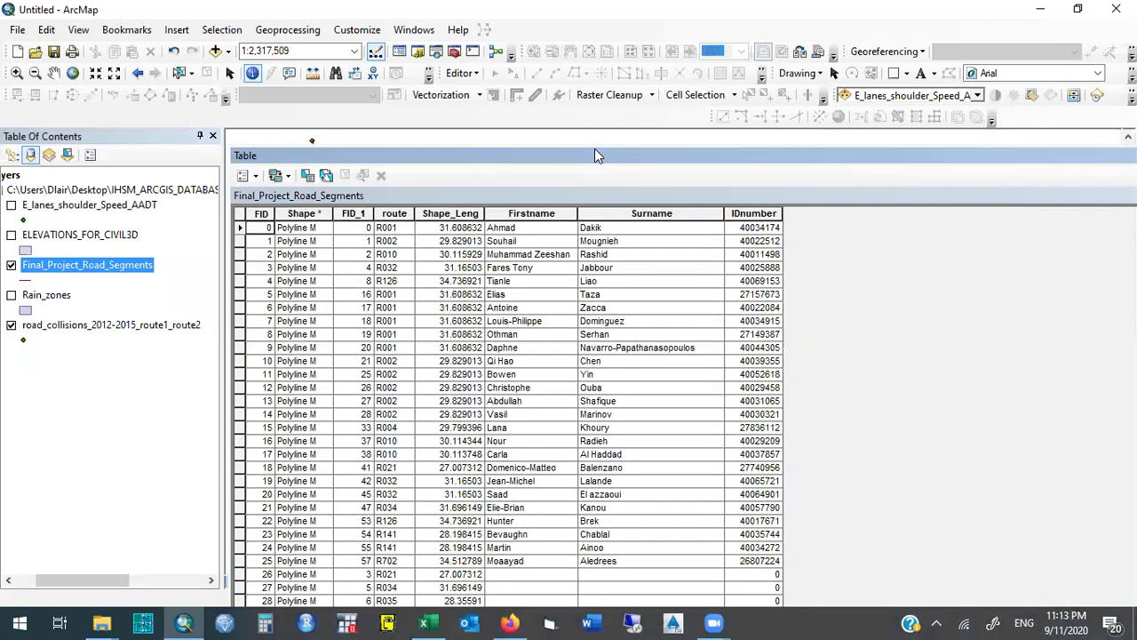
left_click(521, 229)
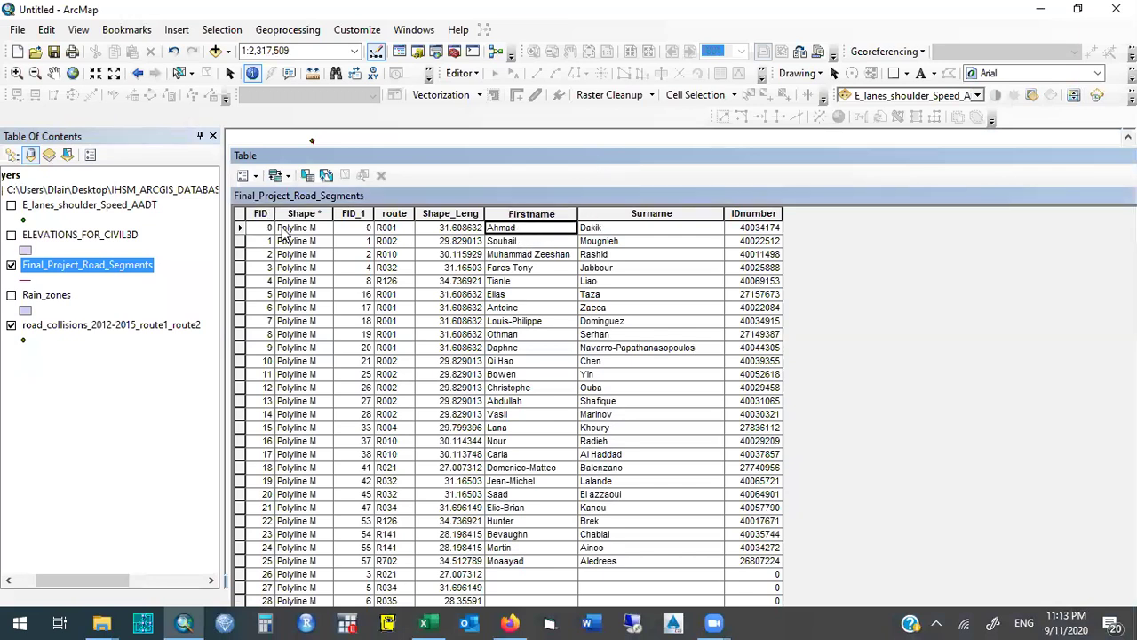
left_click(241, 228)
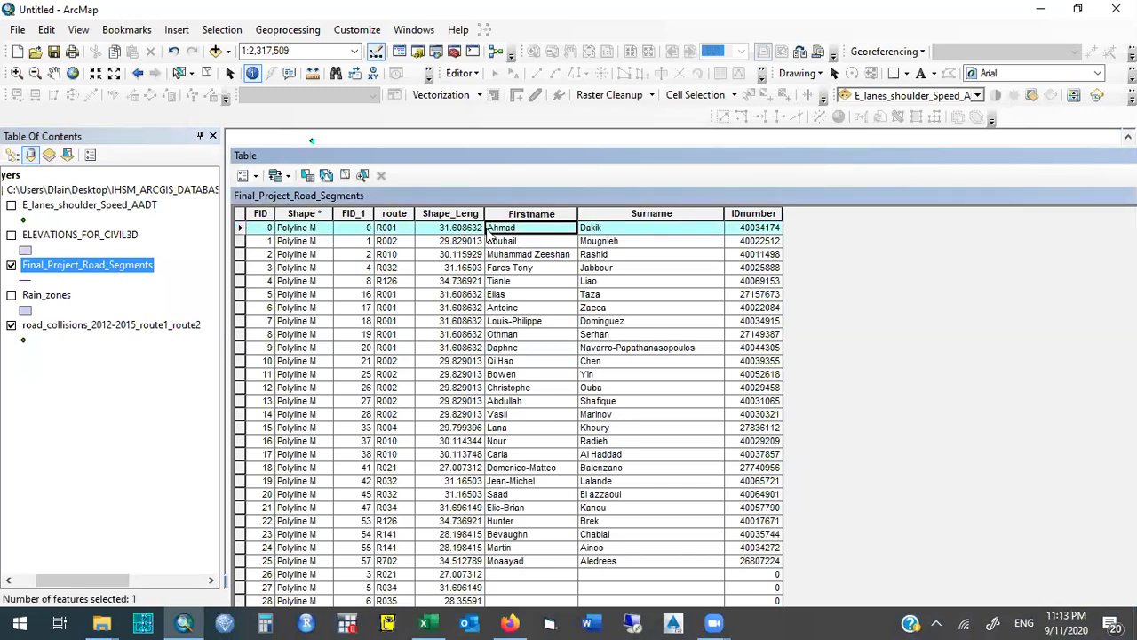
left_click(521, 242)
left_click(629, 243)
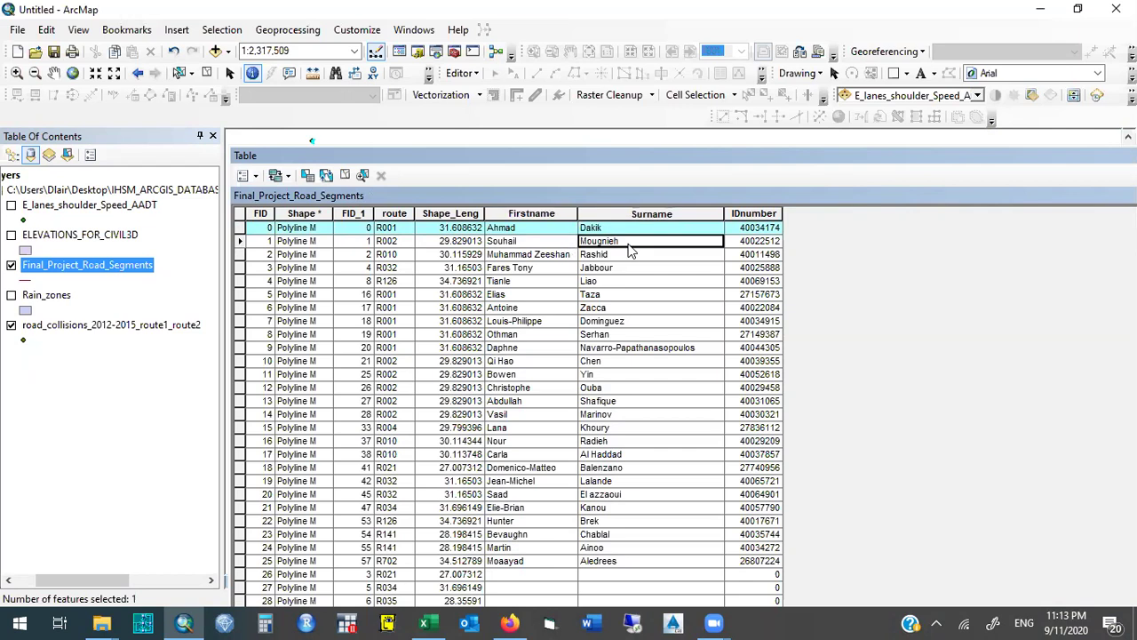
left_click(749, 243)
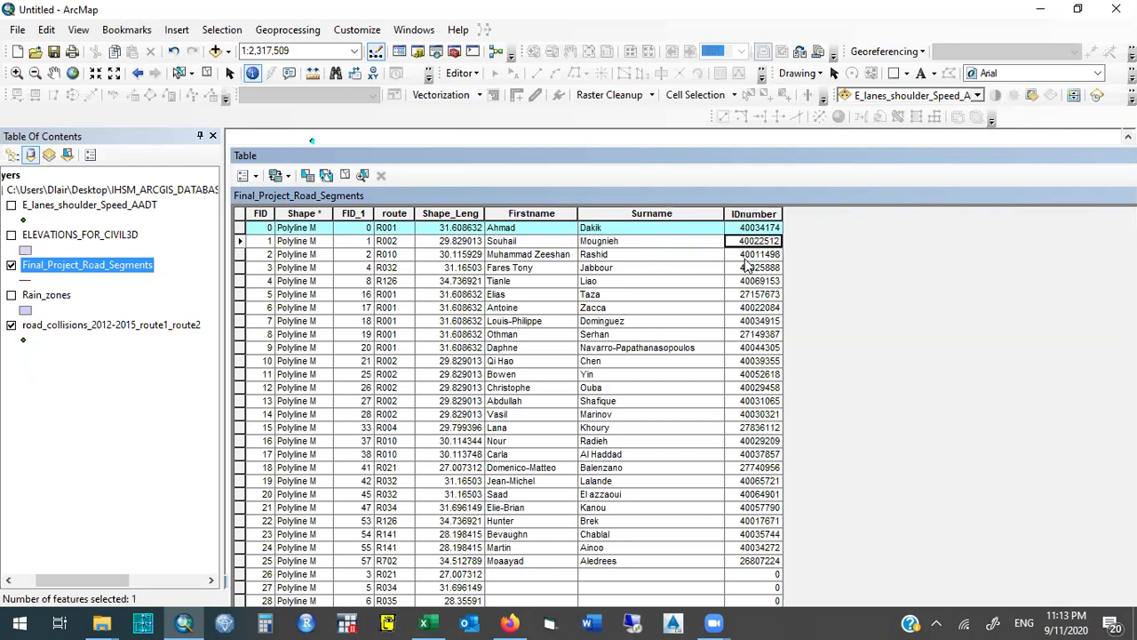
left_click(749, 255)
Select the segments with FID 5 and 6 and dock the table below the map.
left_click_drag(251, 229, 257, 568)
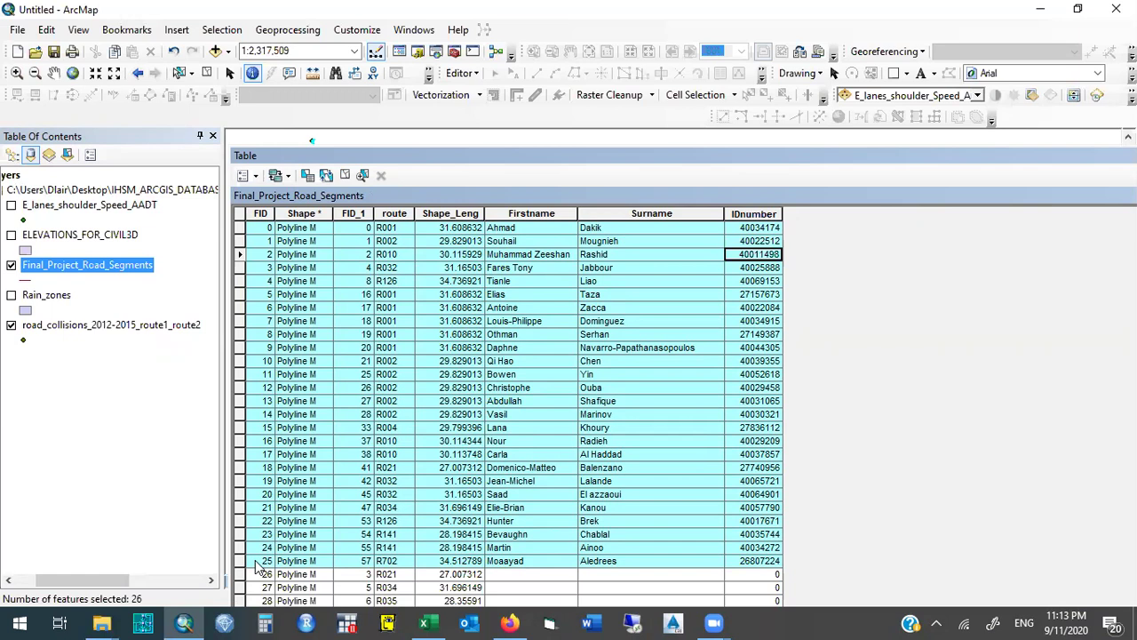
left_click(238, 295)
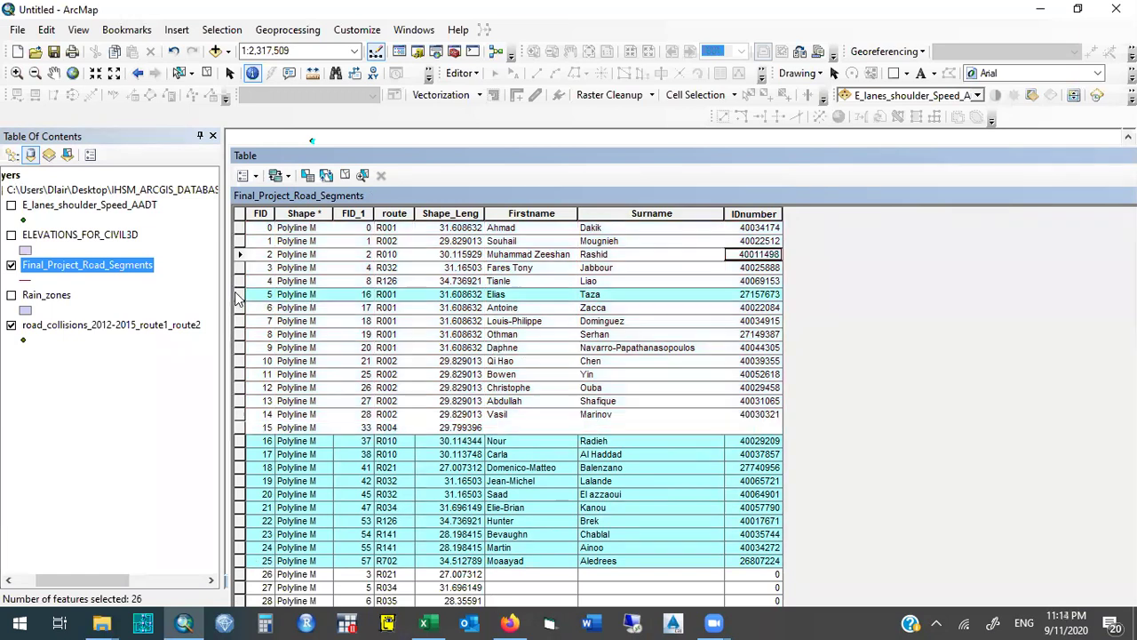
left_click(239, 308, "ctrl")
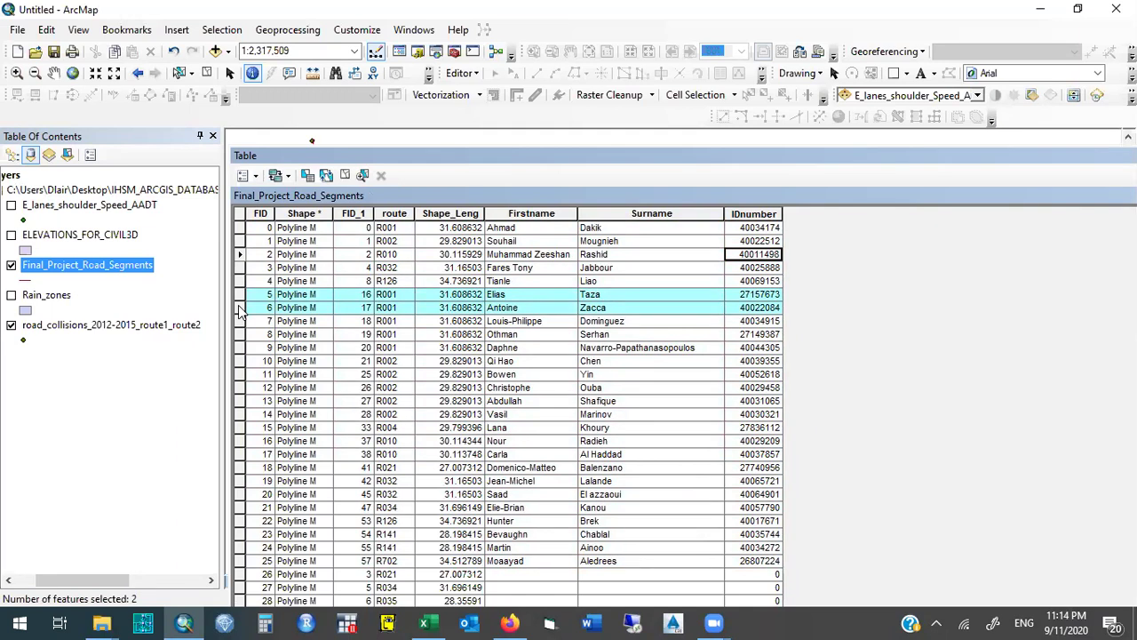
left_click_drag(524, 159, 580, 433)
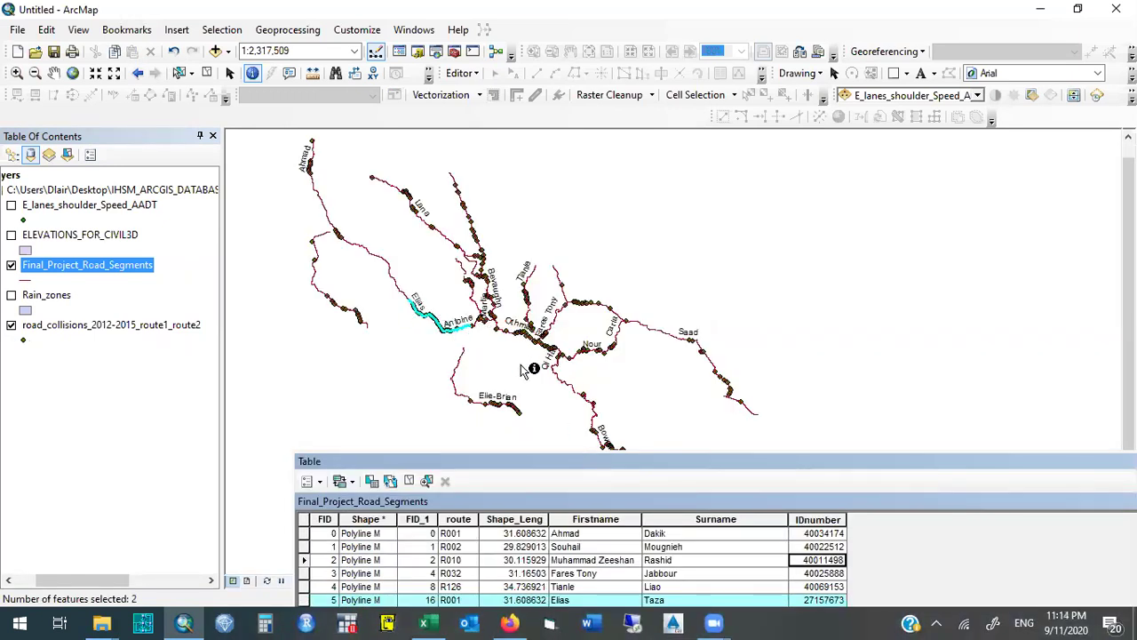
Reposition the docked attribute table, then close it to show the full labelled map.
left_click_drag(579, 459, 511, 92)
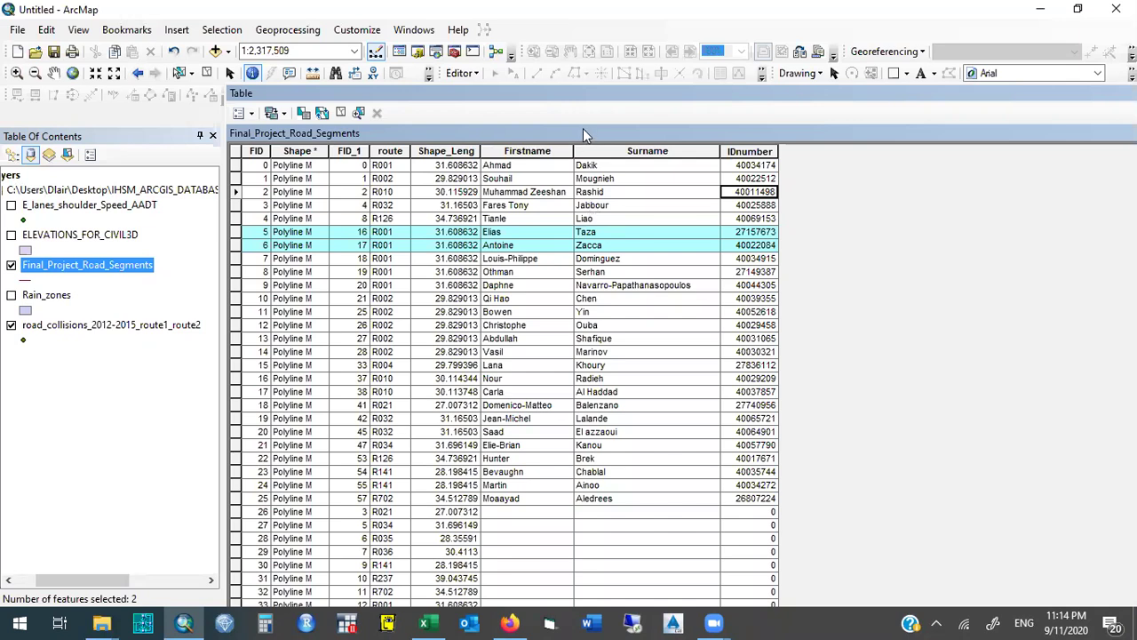
left_click_drag(568, 94, 320, 220)
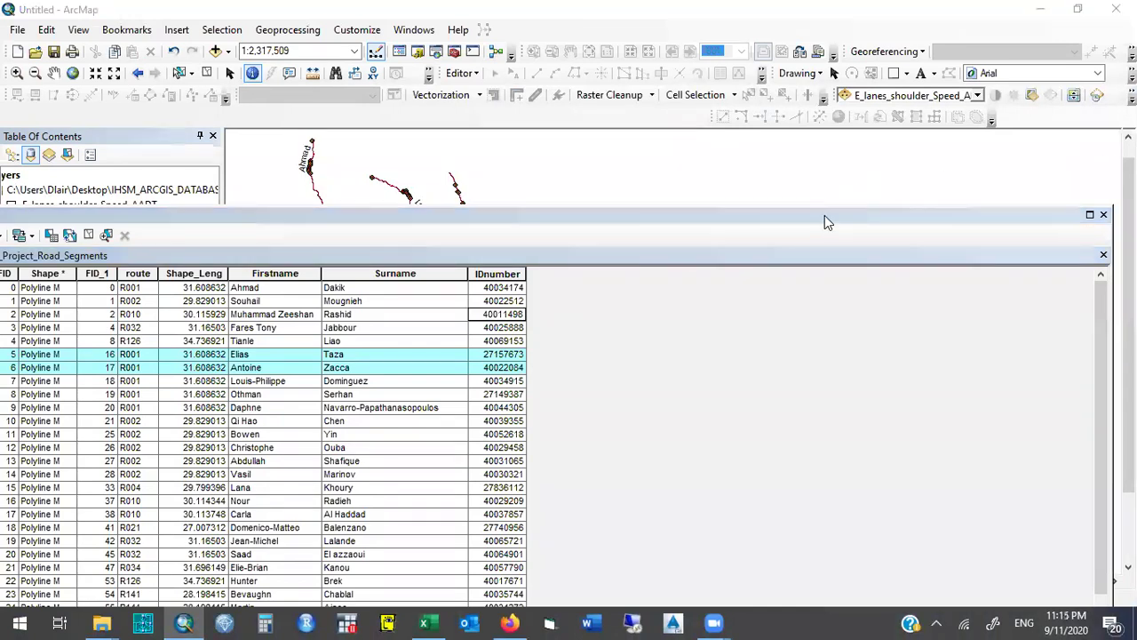
left_click(1103, 214)
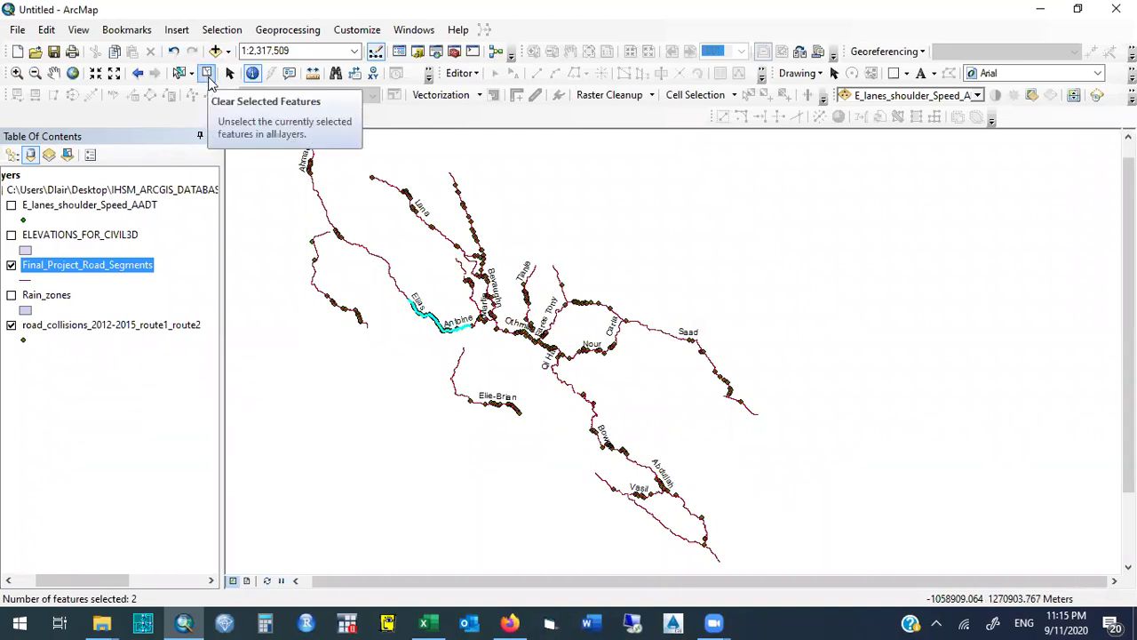
Clear the two selected segments, close the Identify window, and reopen the Final_Project_Road_Segments attribute table.
left_click(207, 75)
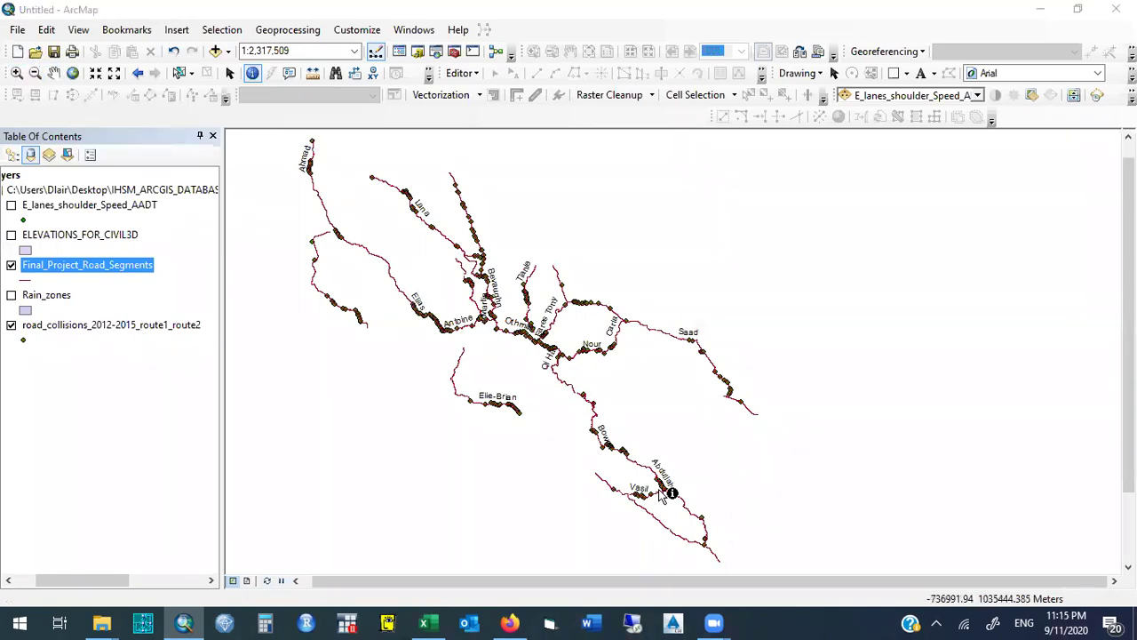
left_click(313, 420)
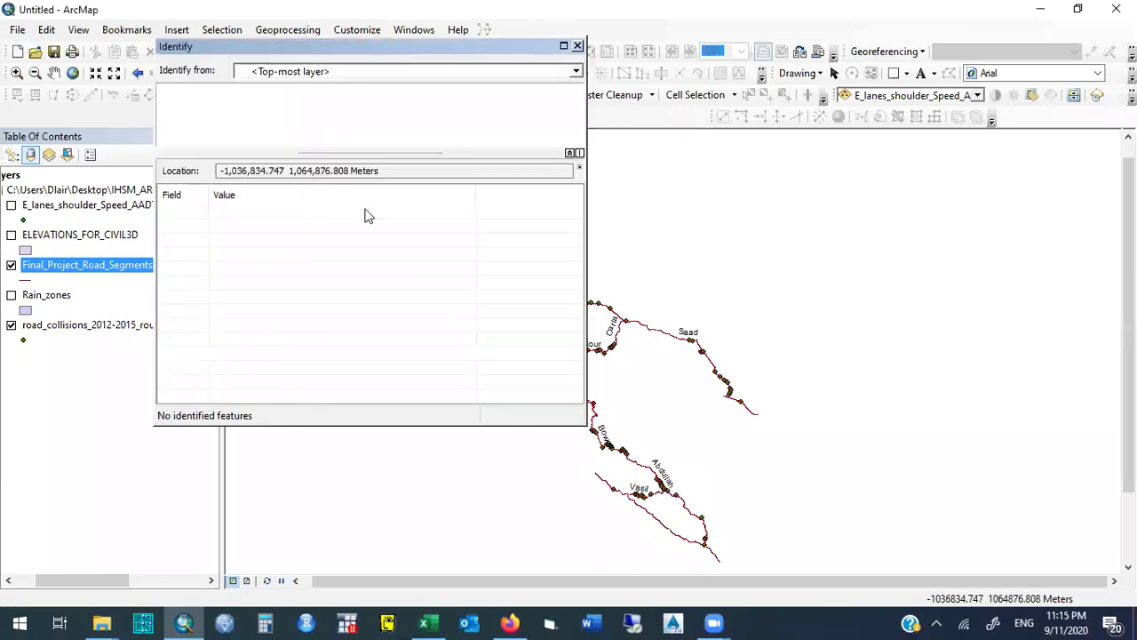
left_click(576, 46)
left_click(576, 46)
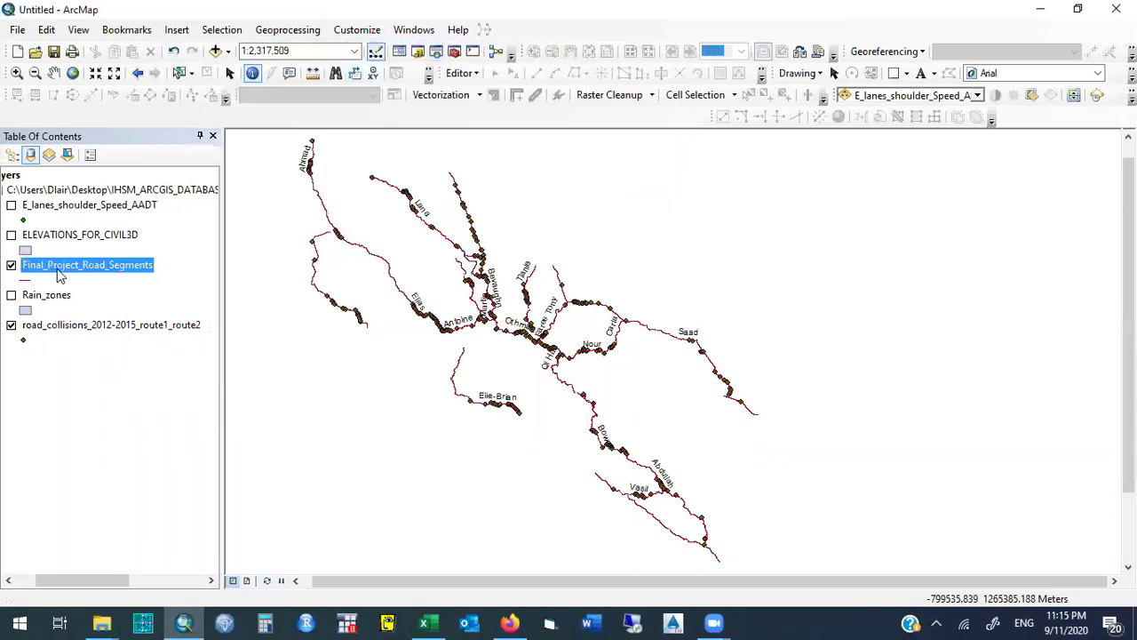
right_click(57, 268)
left_click(116, 293)
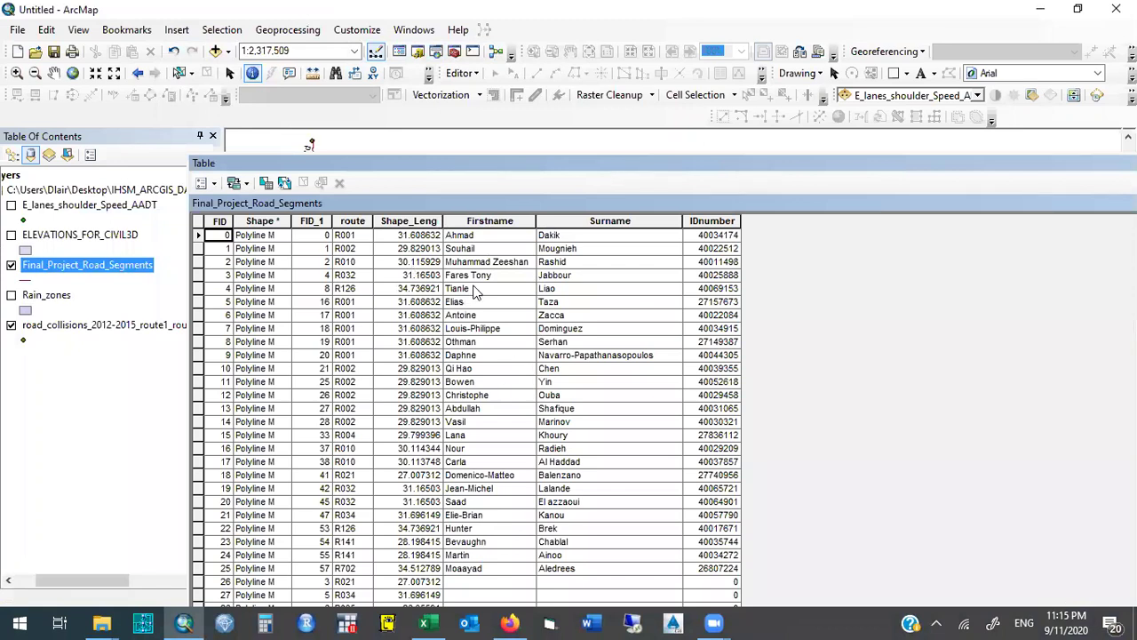
Sort the road segments by Firstname descending and select the FID 13 segment.
double_click(476, 222)
double_click(475, 221)
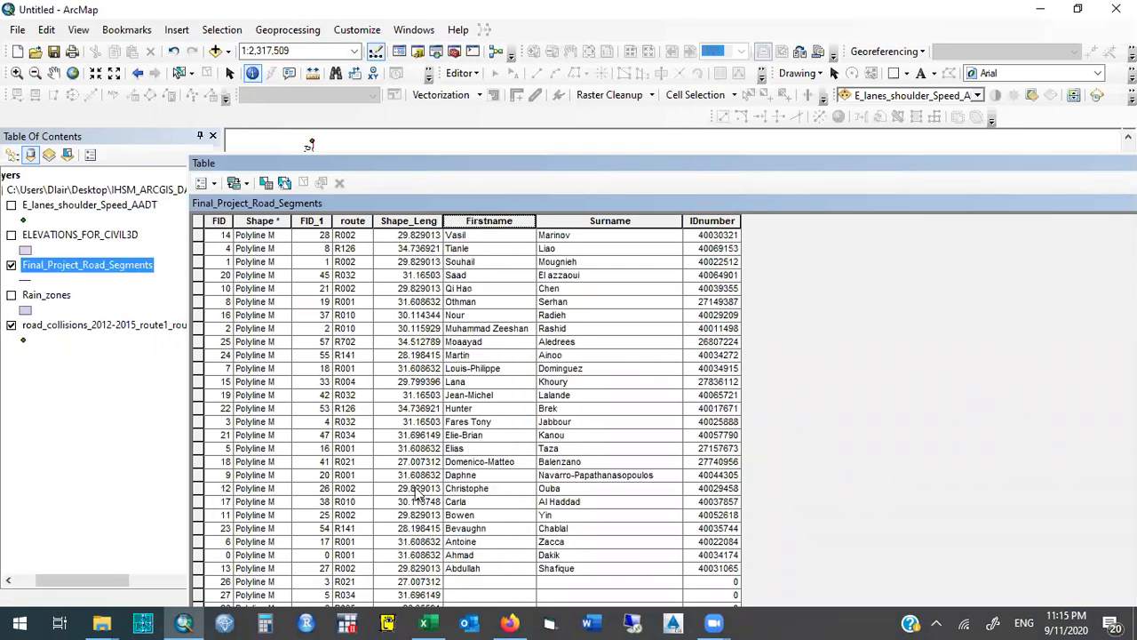
left_click(199, 569)
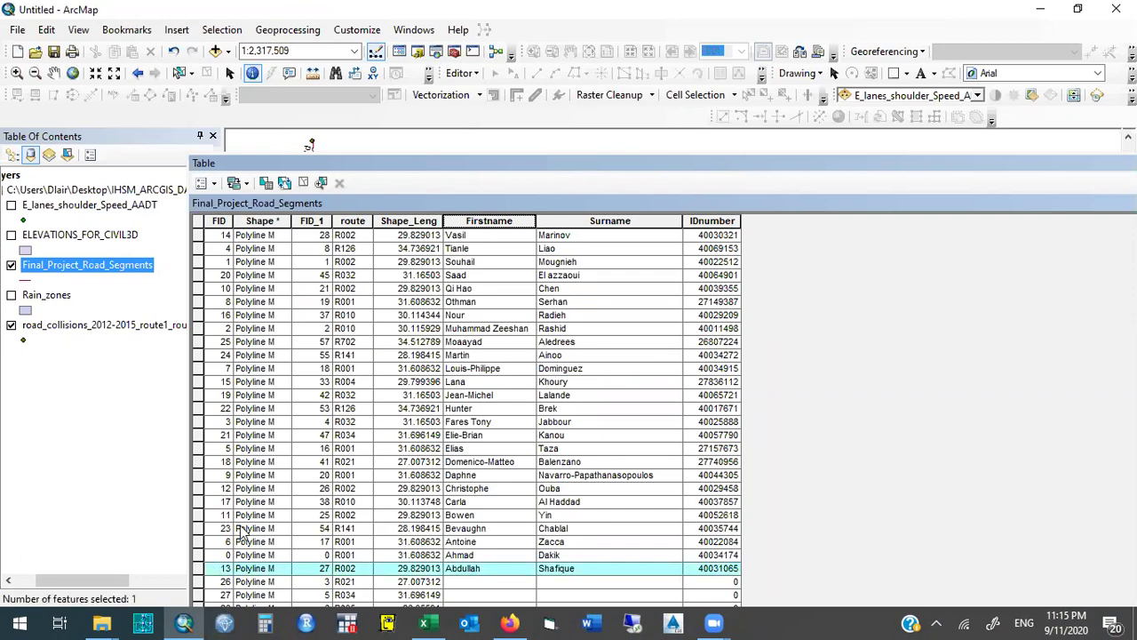
left_click_drag(1043, 169, 977, 183)
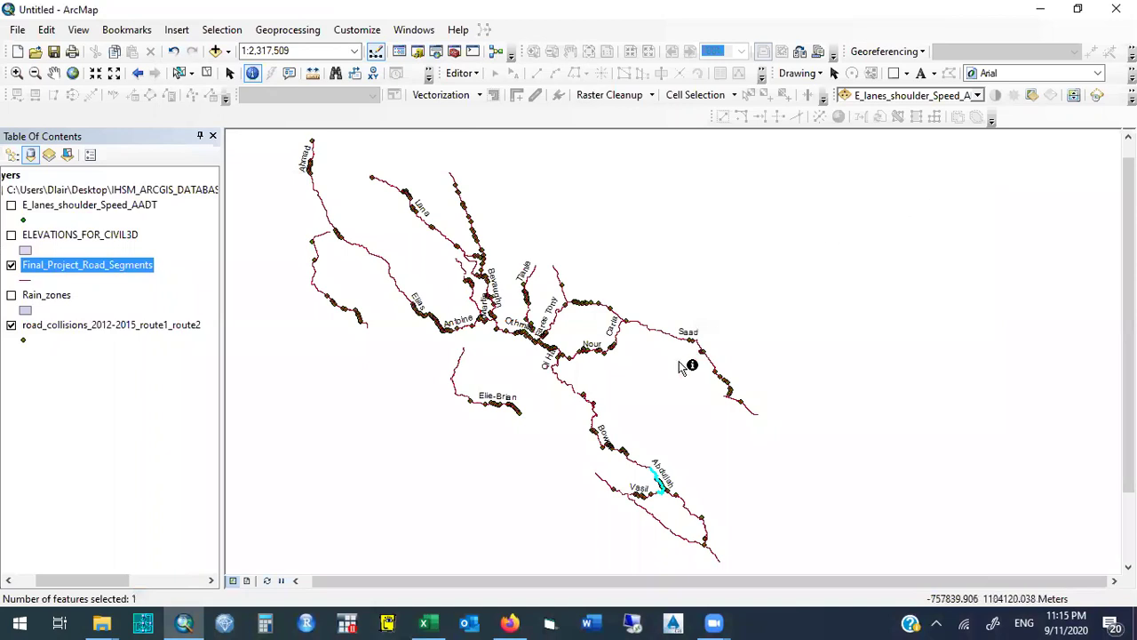
Zoom the map in closely on the selected FID 13 road segment.
left_click(16, 73)
left_click_drag(638, 454, 685, 508)
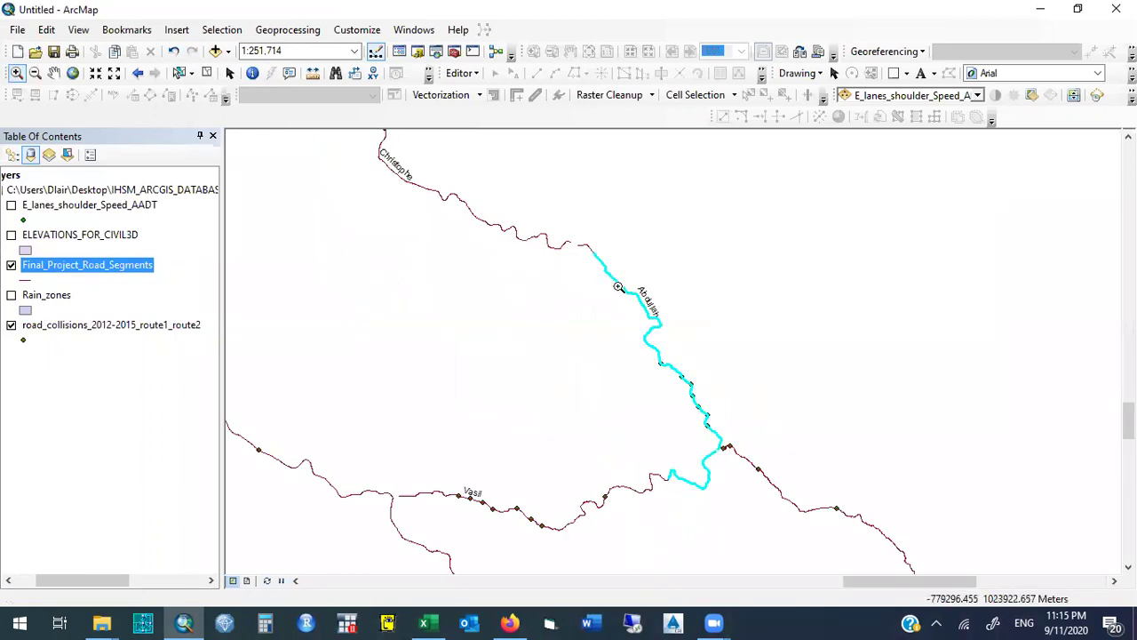
left_click_drag(766, 516, 844, 505)
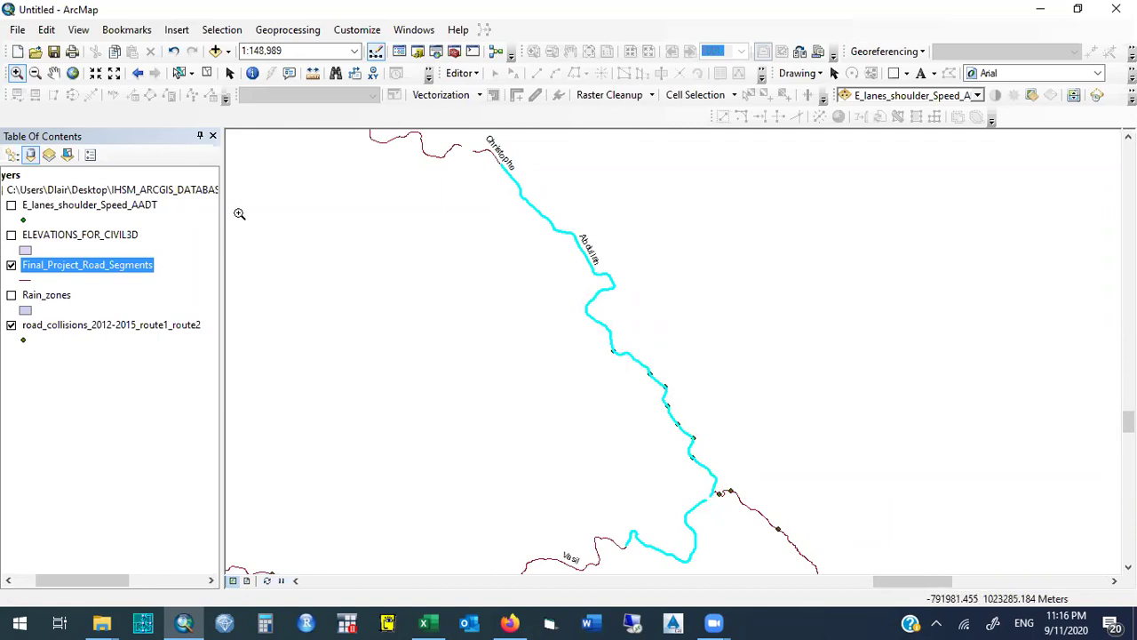
Open the road_collisions attribute table and move it off the layer list.
right_click(67, 326)
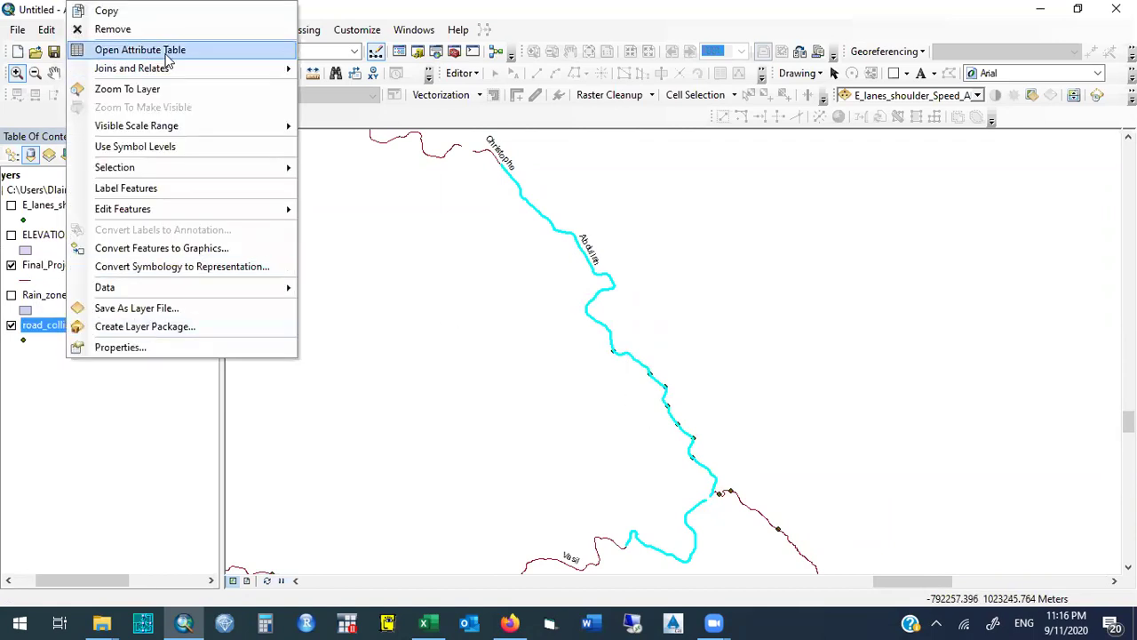
left_click(160, 50)
left_click_drag(309, 181, 709, 215)
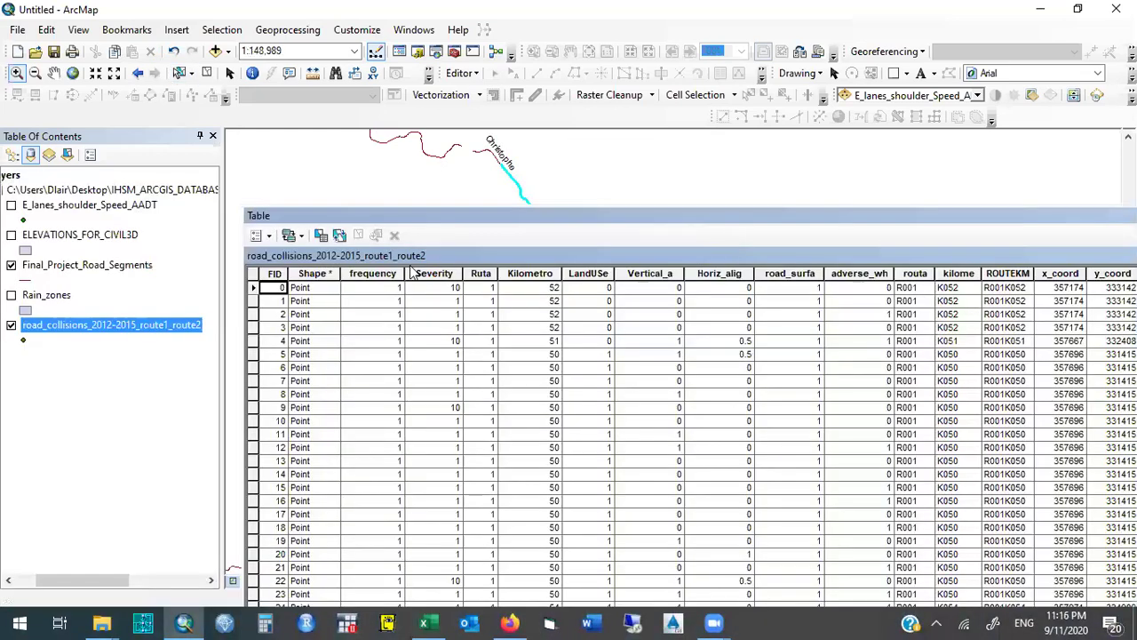
right_click(90, 333)
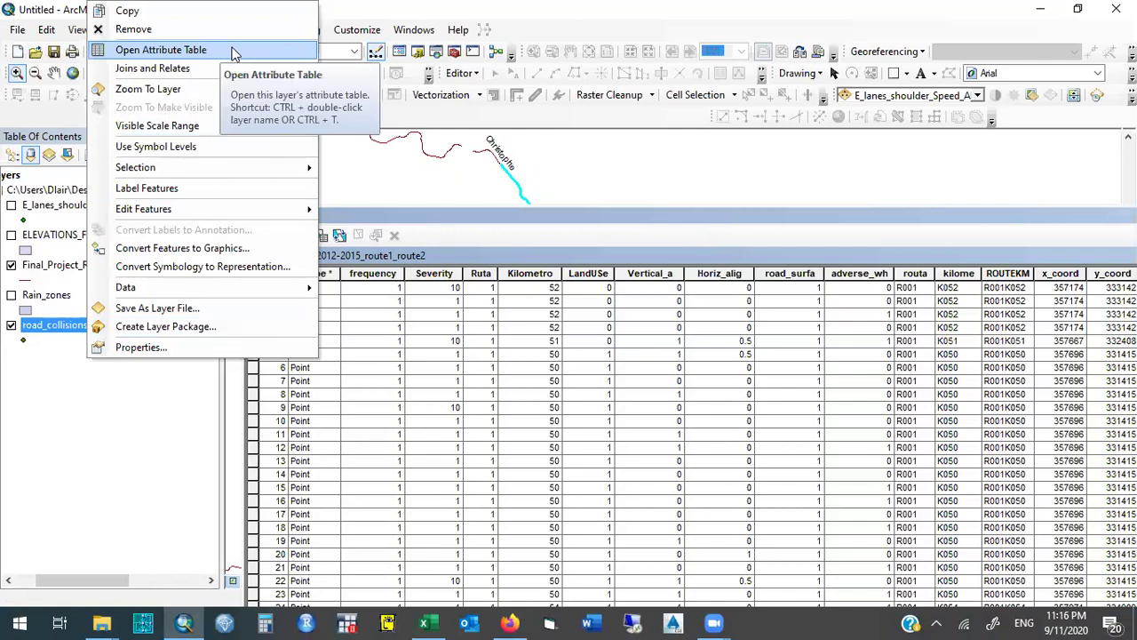
left_click(421, 220)
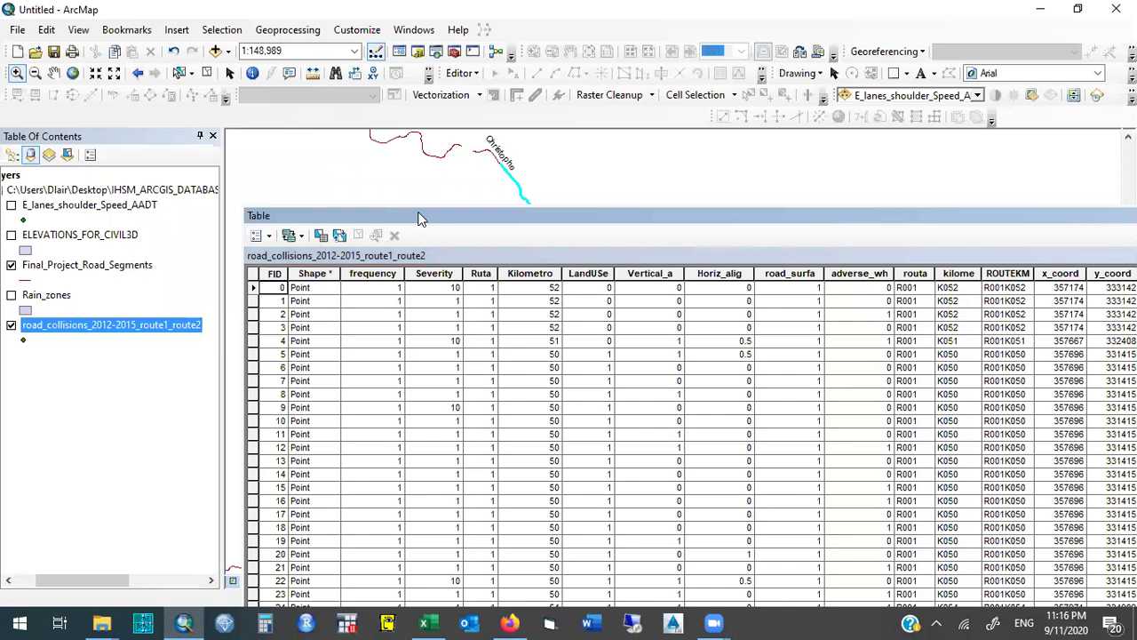
Inspect the frequency and Severity fields (Severity 10 and 1), then close the table.
left_click(375, 274)
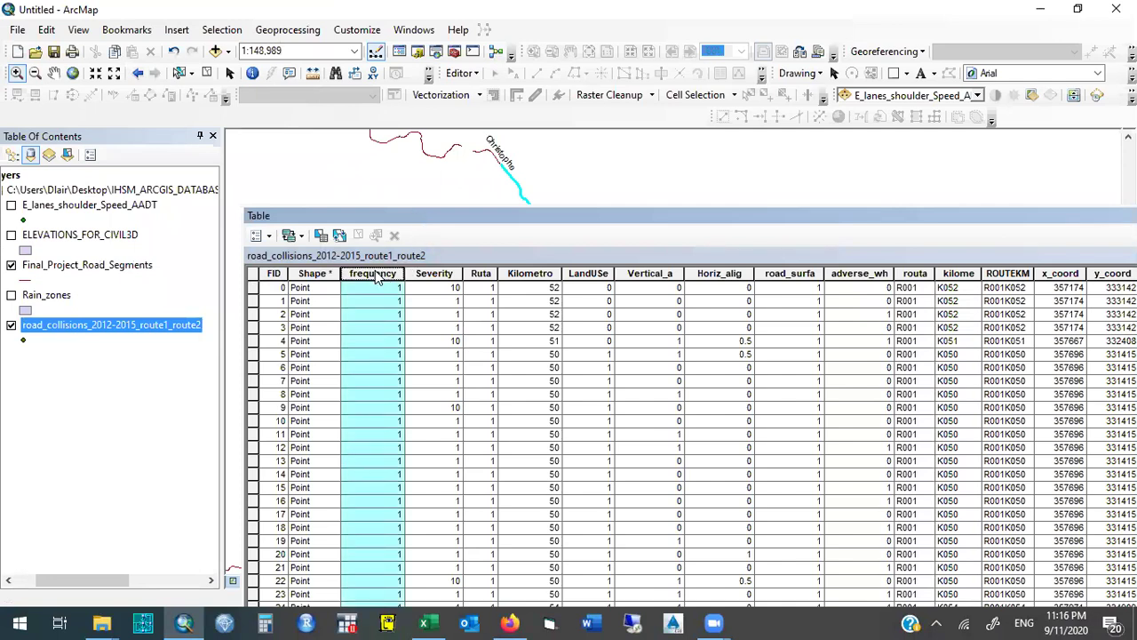
left_click(422, 273)
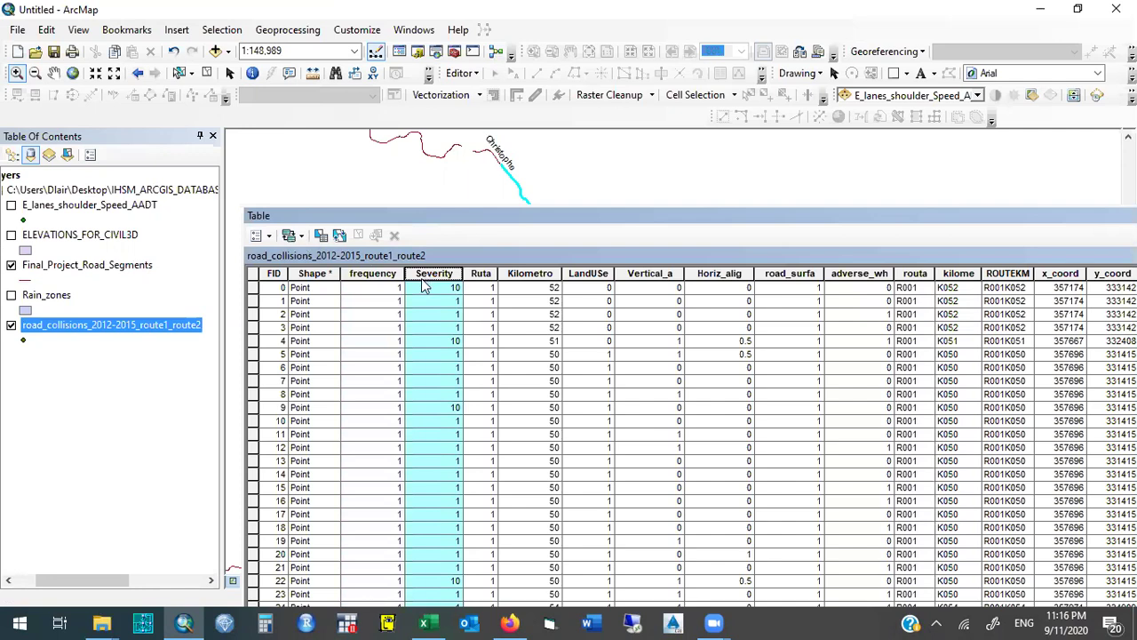
left_click(387, 275)
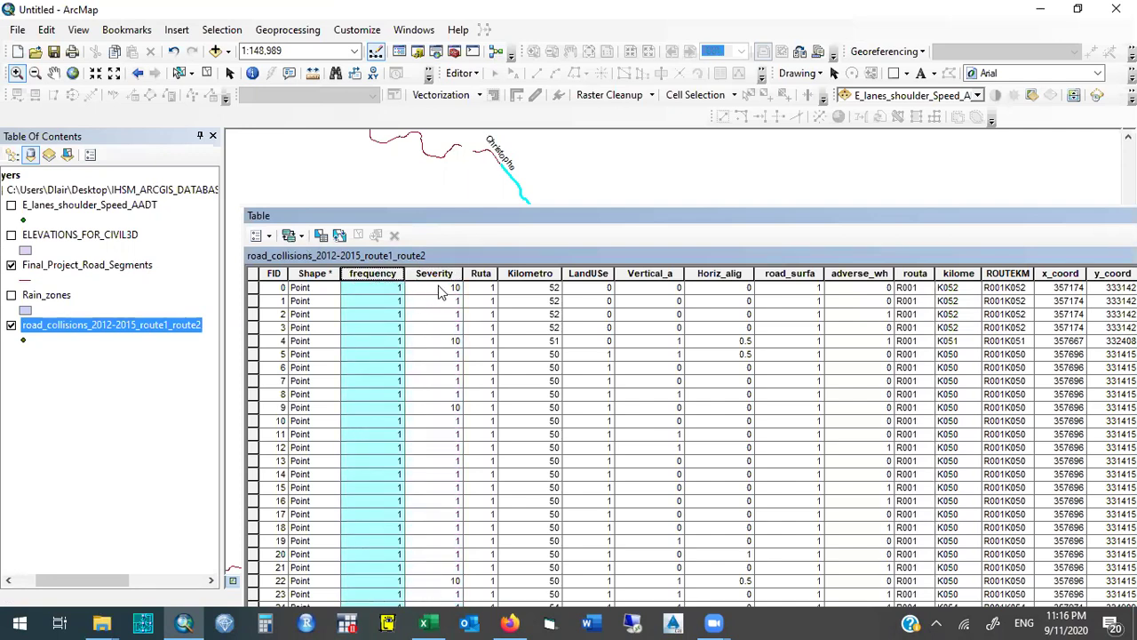
left_click(383, 274)
left_click(382, 274)
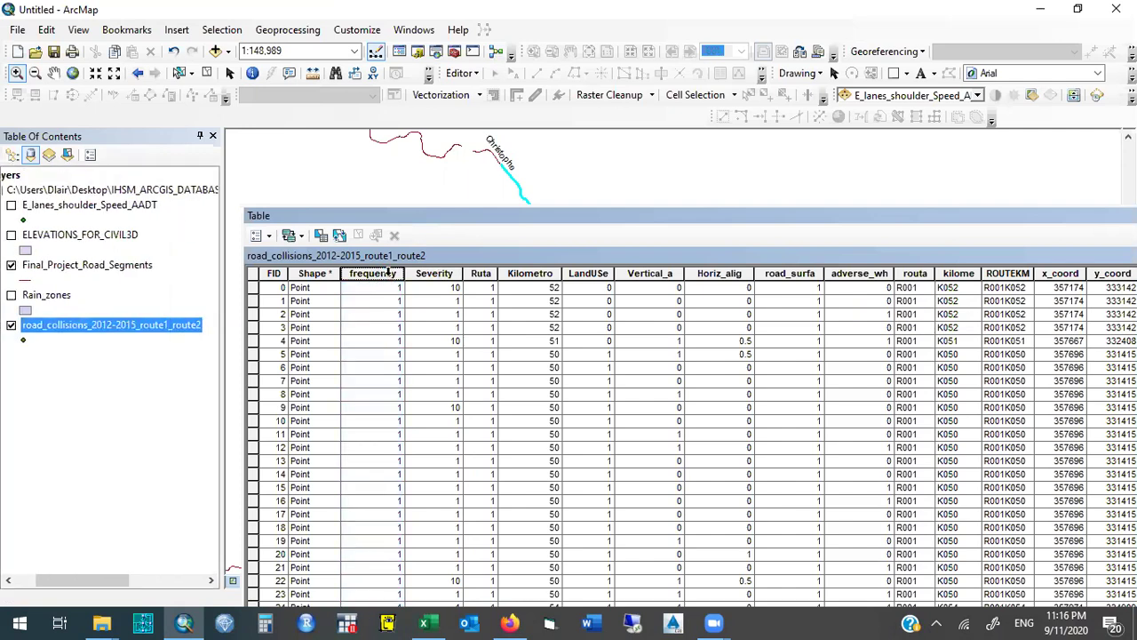
left_click(449, 288)
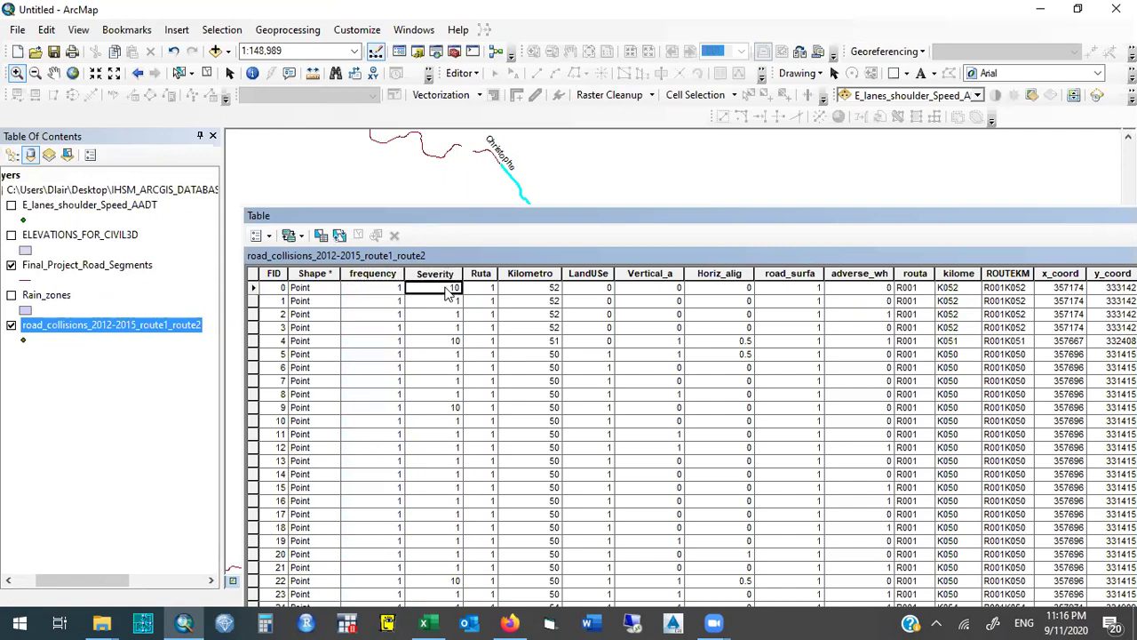
left_click(448, 302)
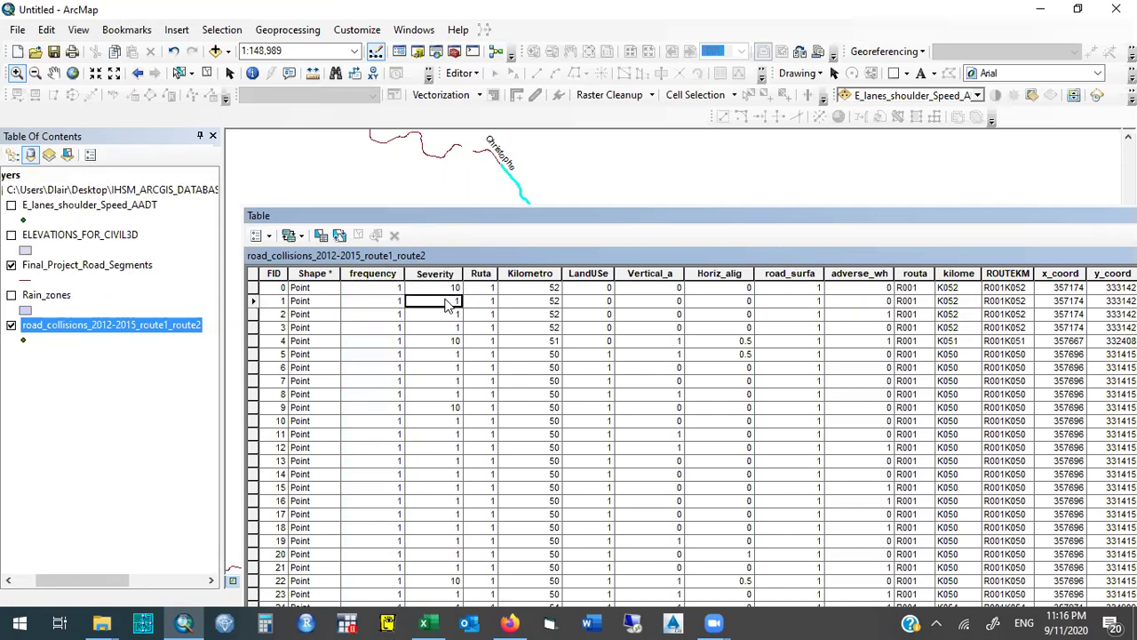
left_click(449, 288)
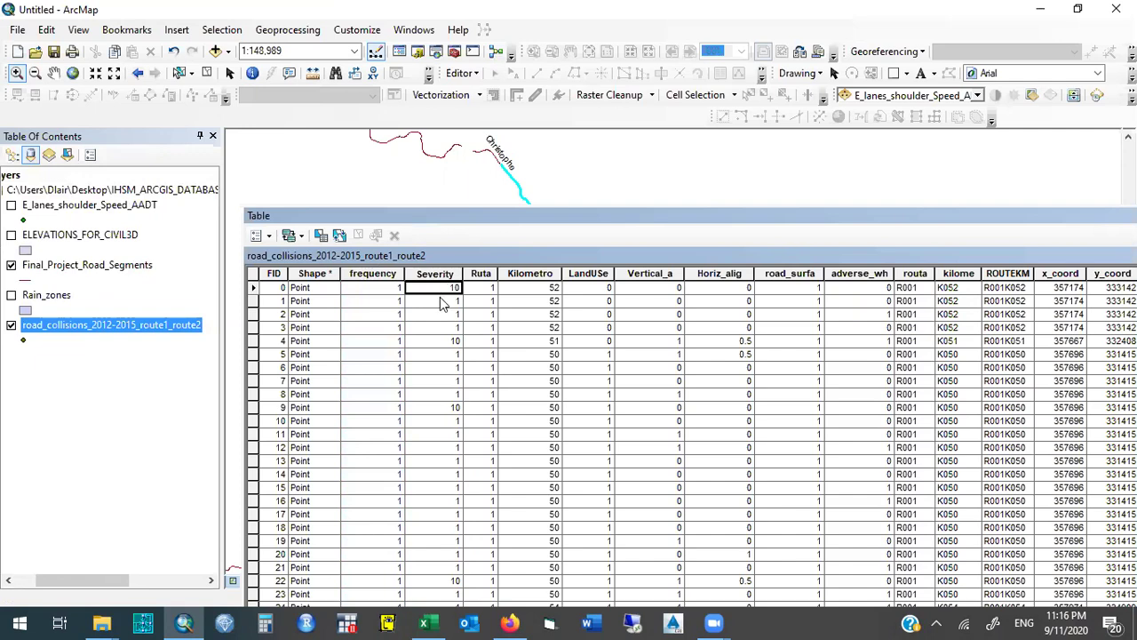
left_click(443, 302)
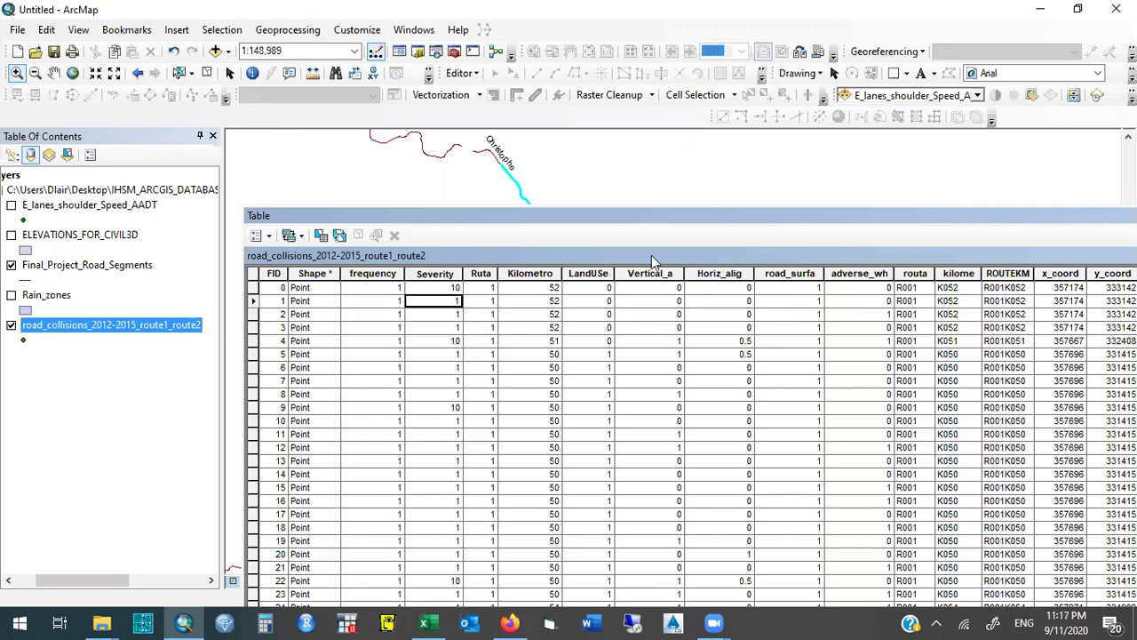
left_click(434, 276)
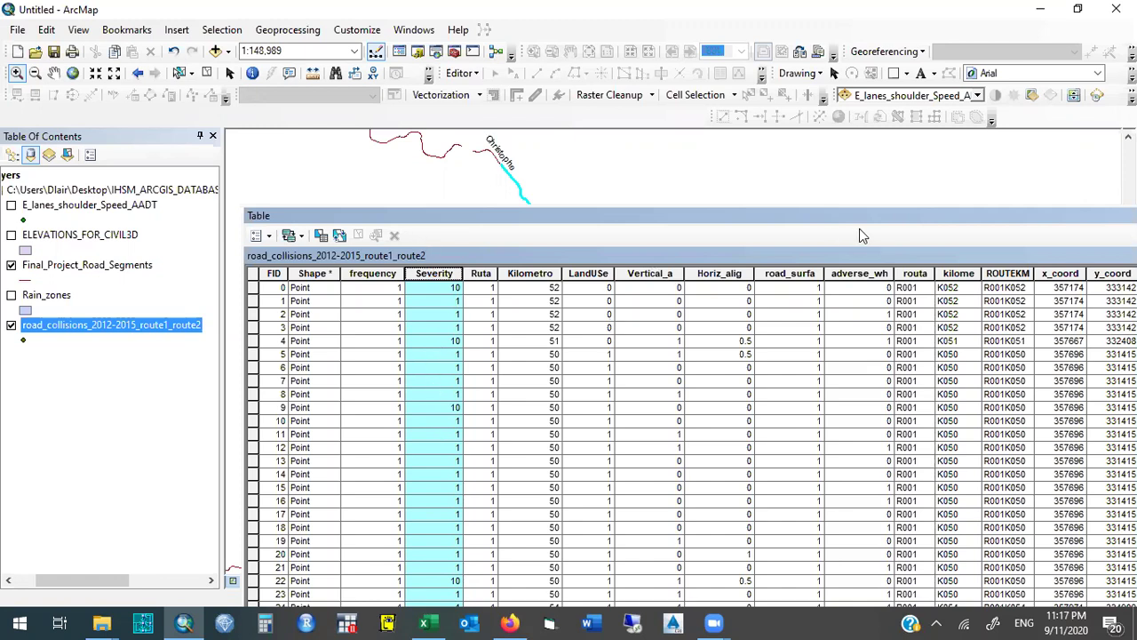
left_click_drag(847, 219, 422, 233)
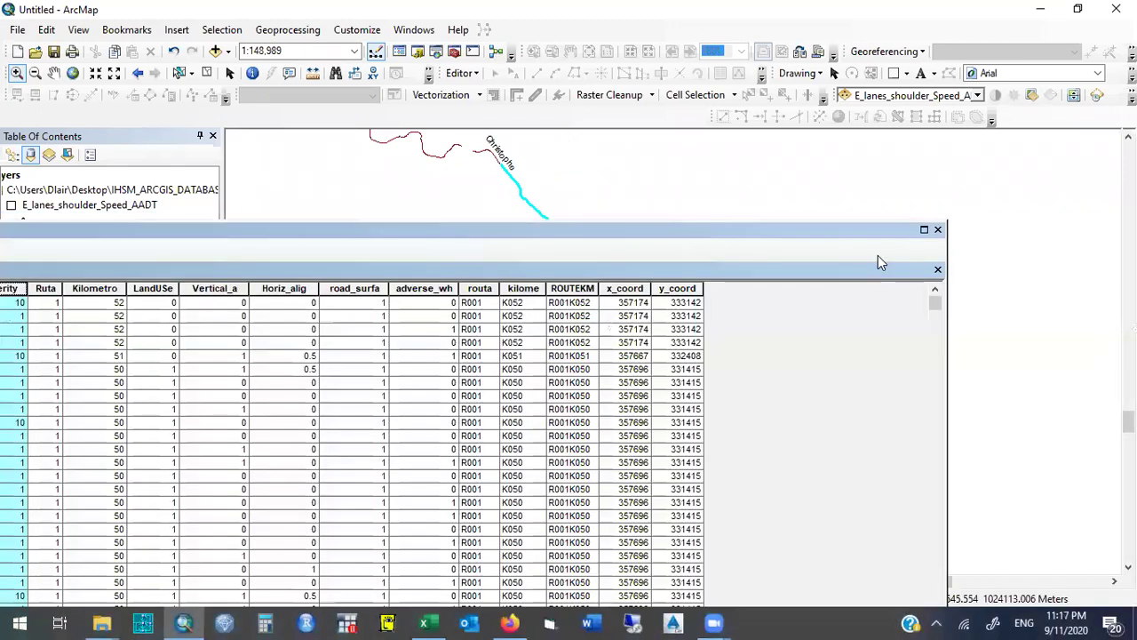
left_click(939, 229)
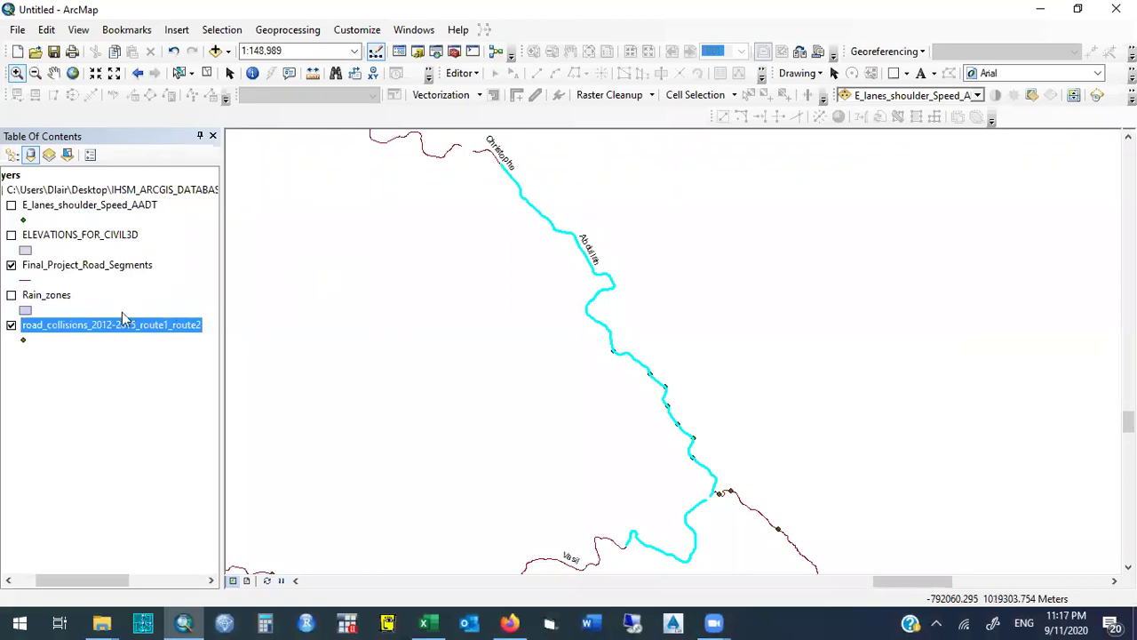
Open Join Data from Final_Project_Road_Segments' Joins and Relates menu.
left_click(76, 270)
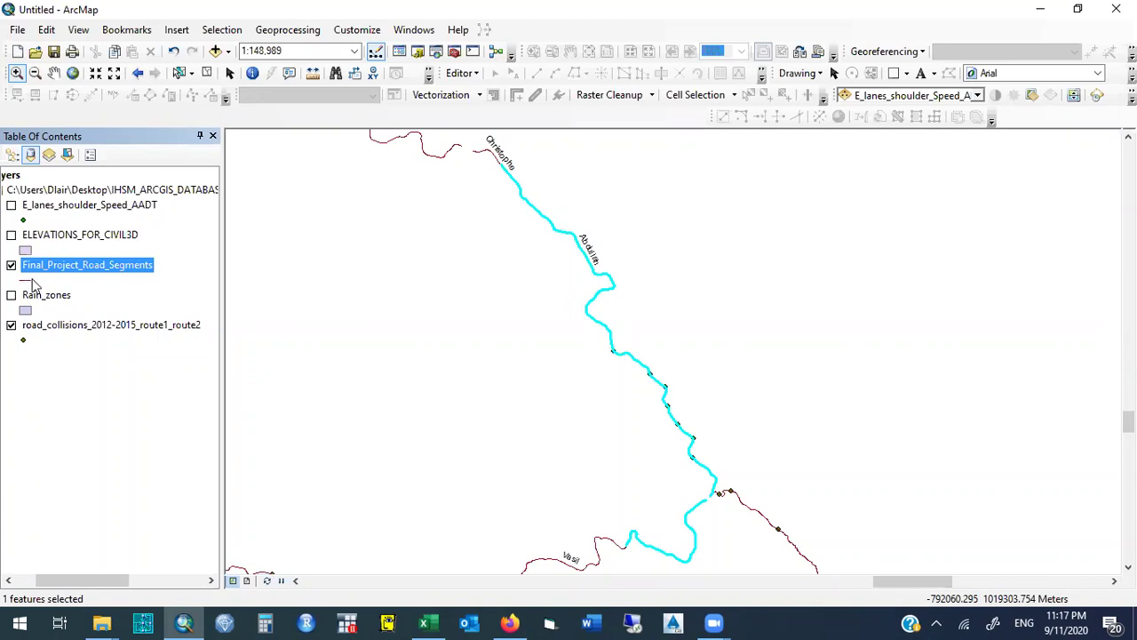
left_click(13, 324)
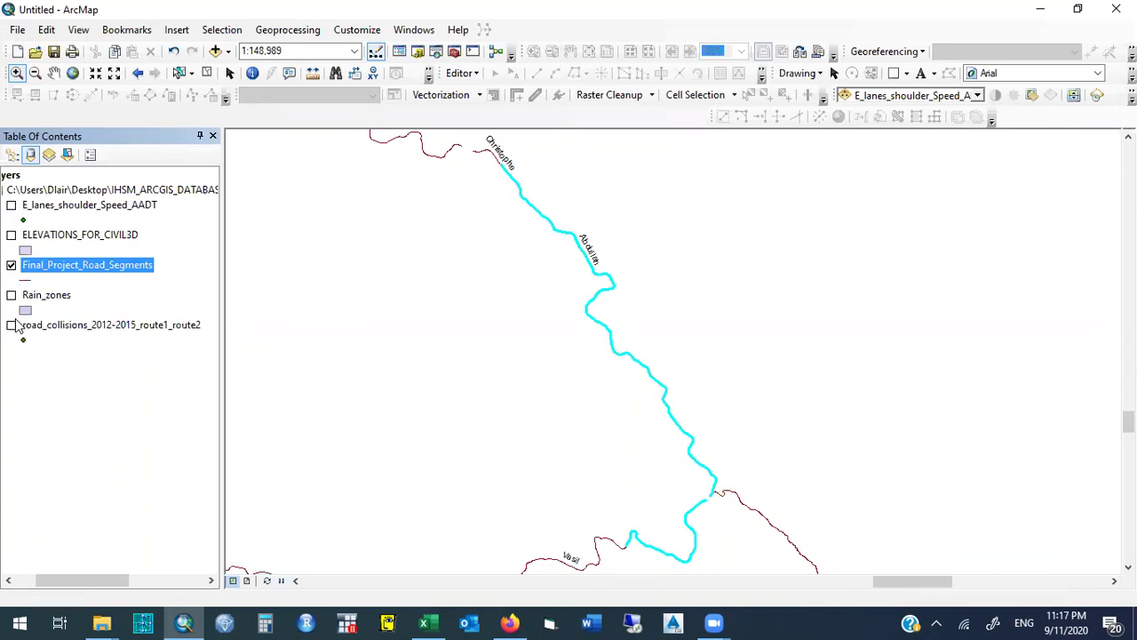
right_click(155, 275)
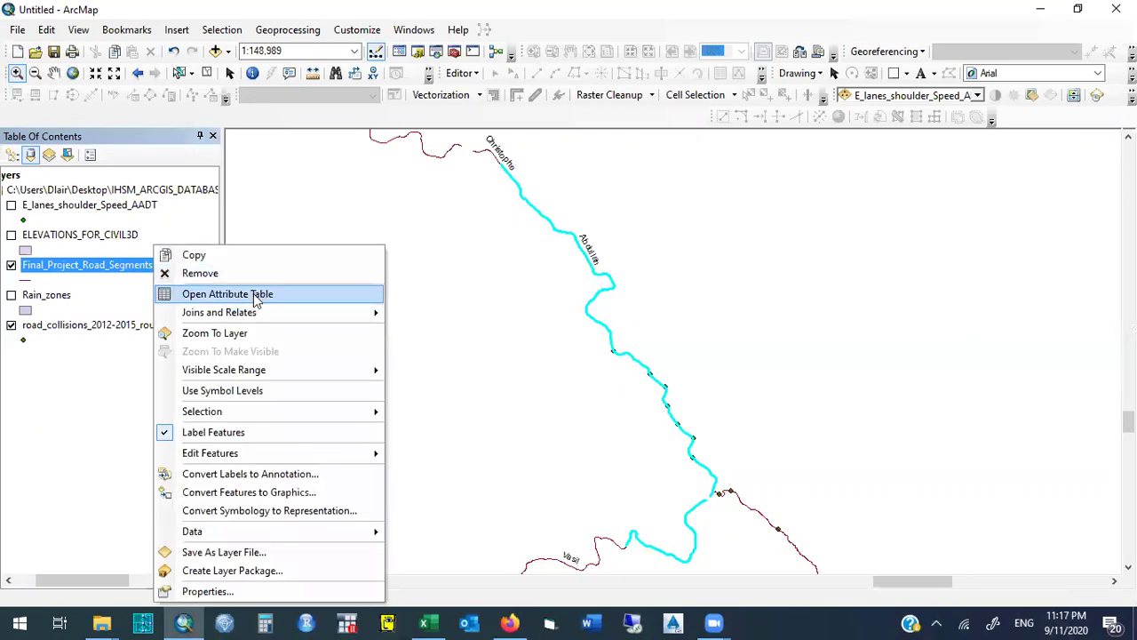
mouse_move(342, 316)
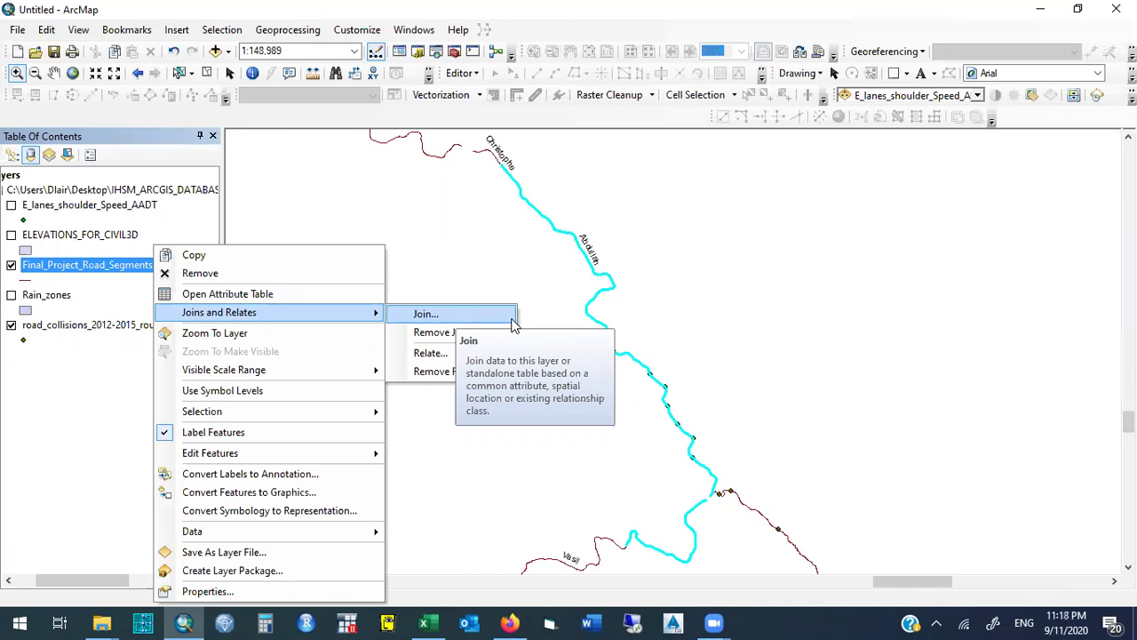
left_click(214, 332)
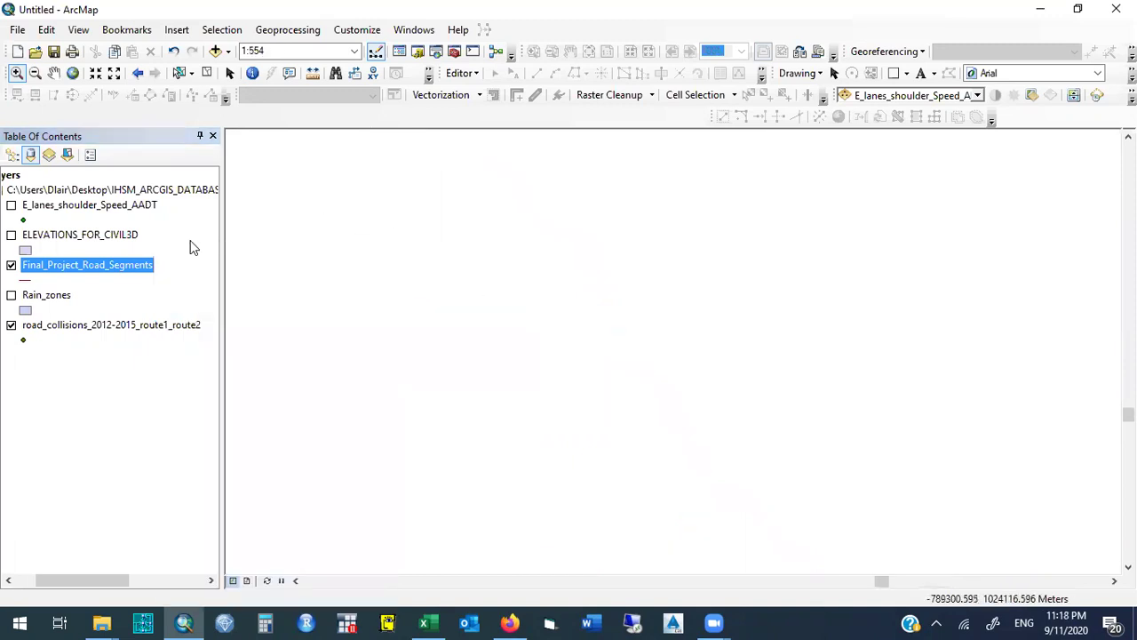
right_click(151, 271)
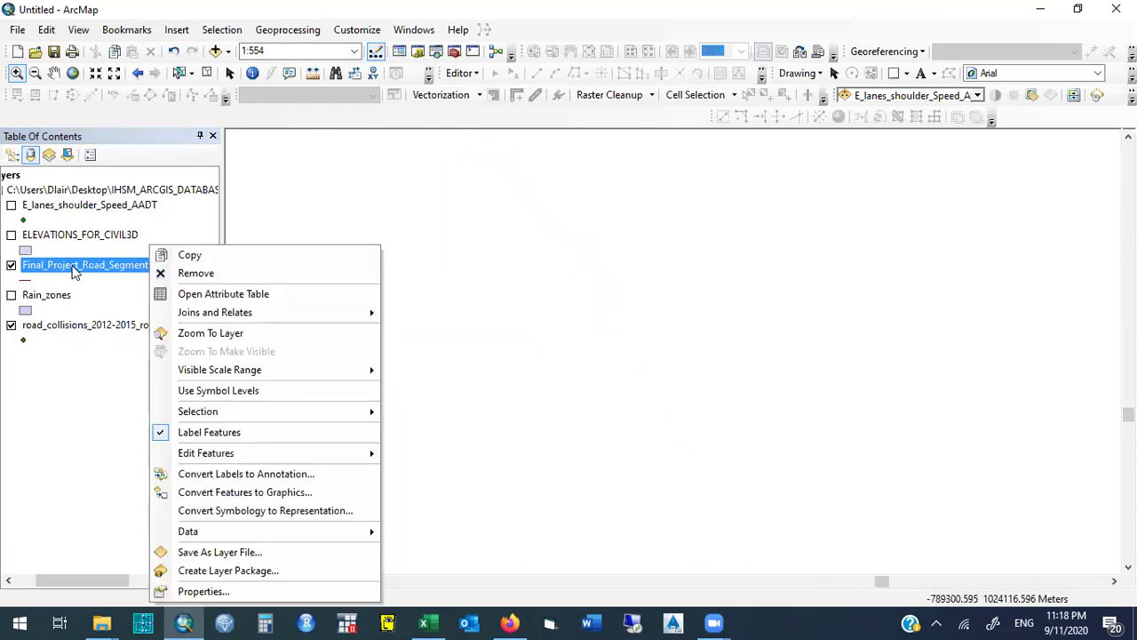
left_click(123, 285)
left_click(149, 268)
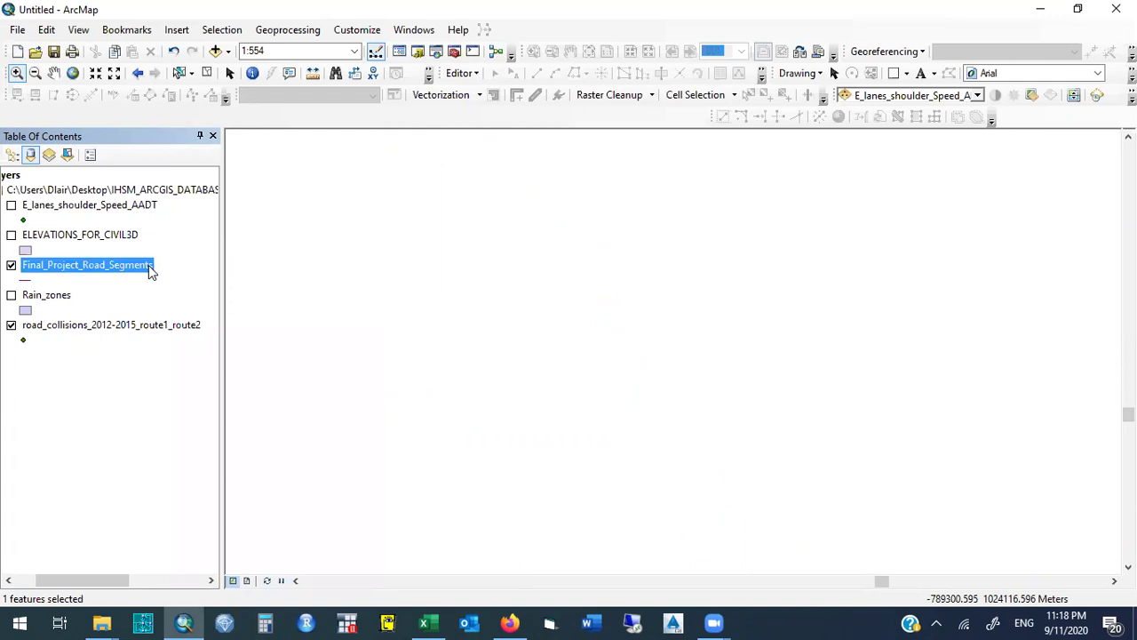
right_click(150, 268)
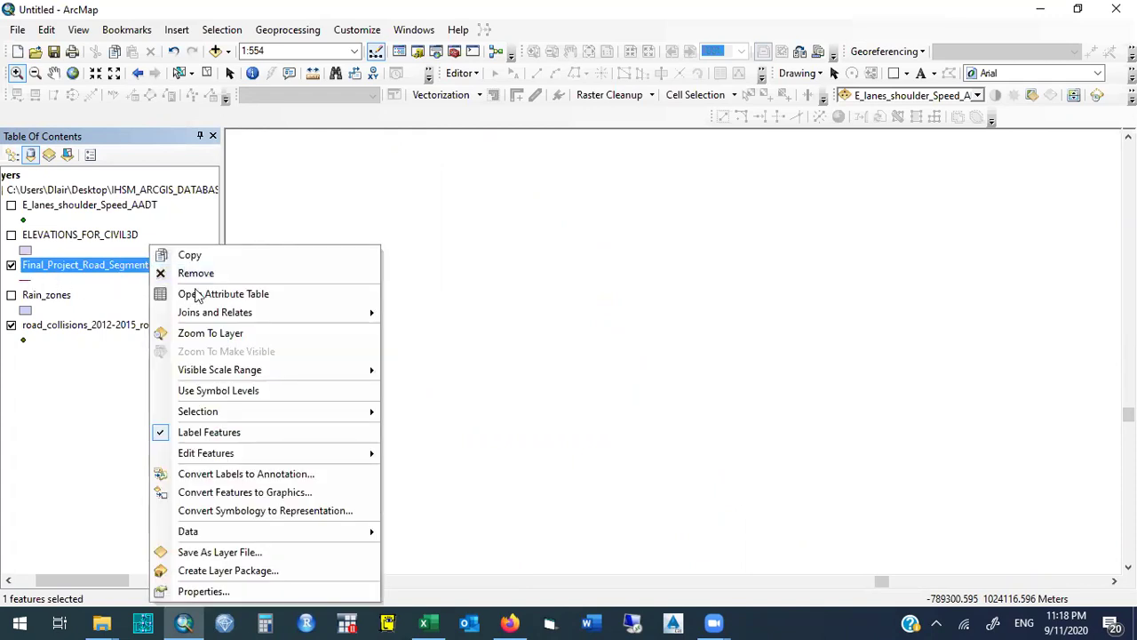
mouse_move(297, 312)
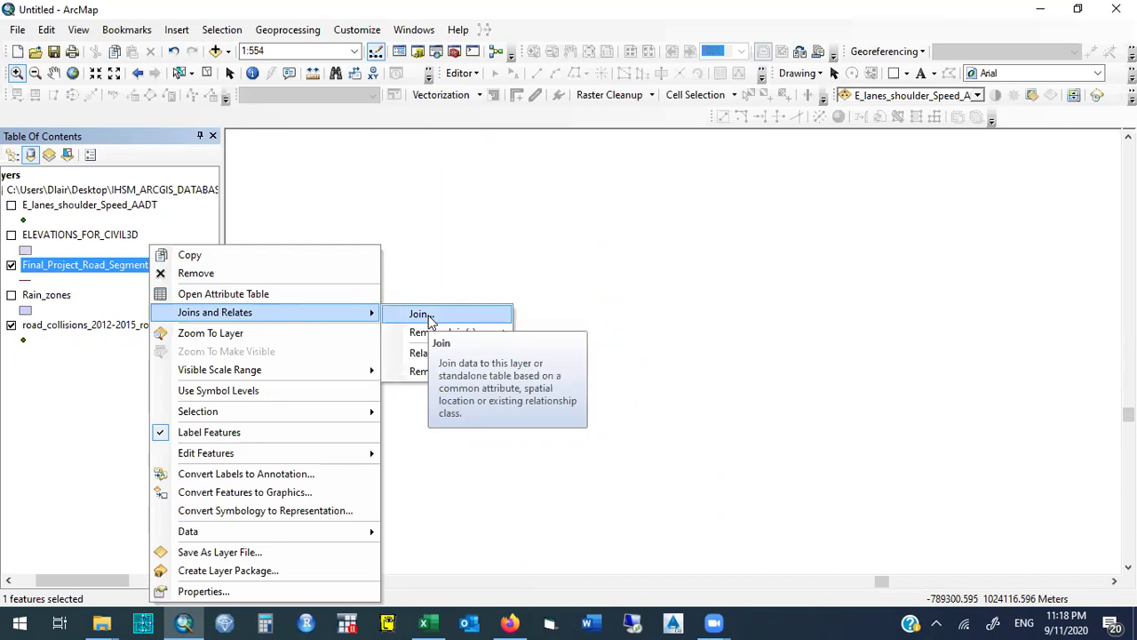
left_click(480, 313)
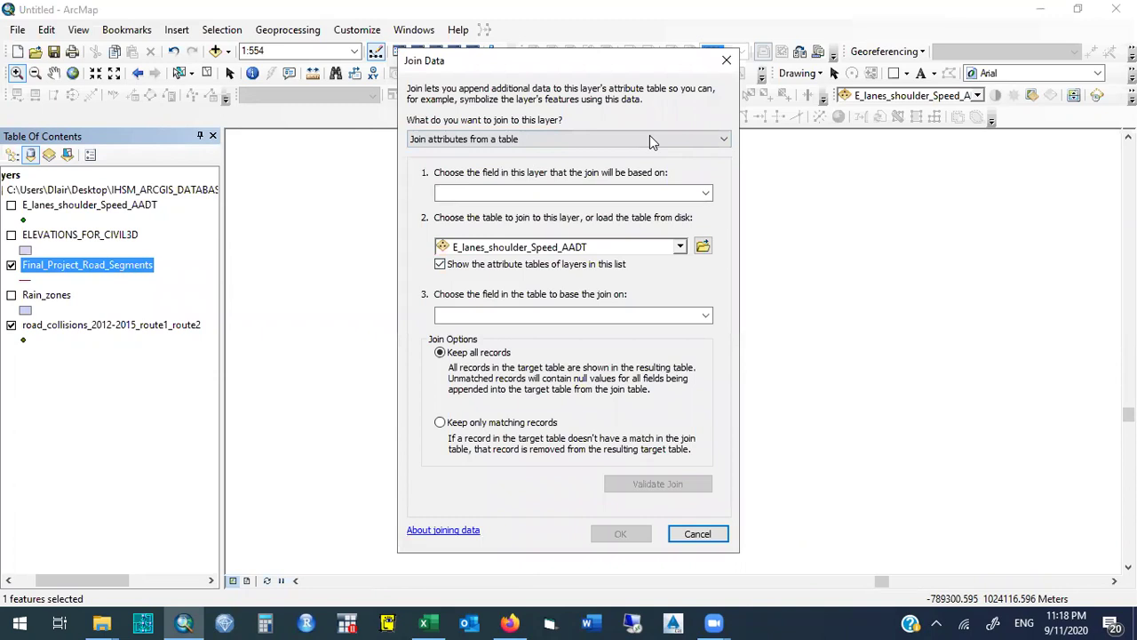
Set Join Data to a spatial-location join from road_collisions_2012-2015_route1_route2.
left_click(535, 140)
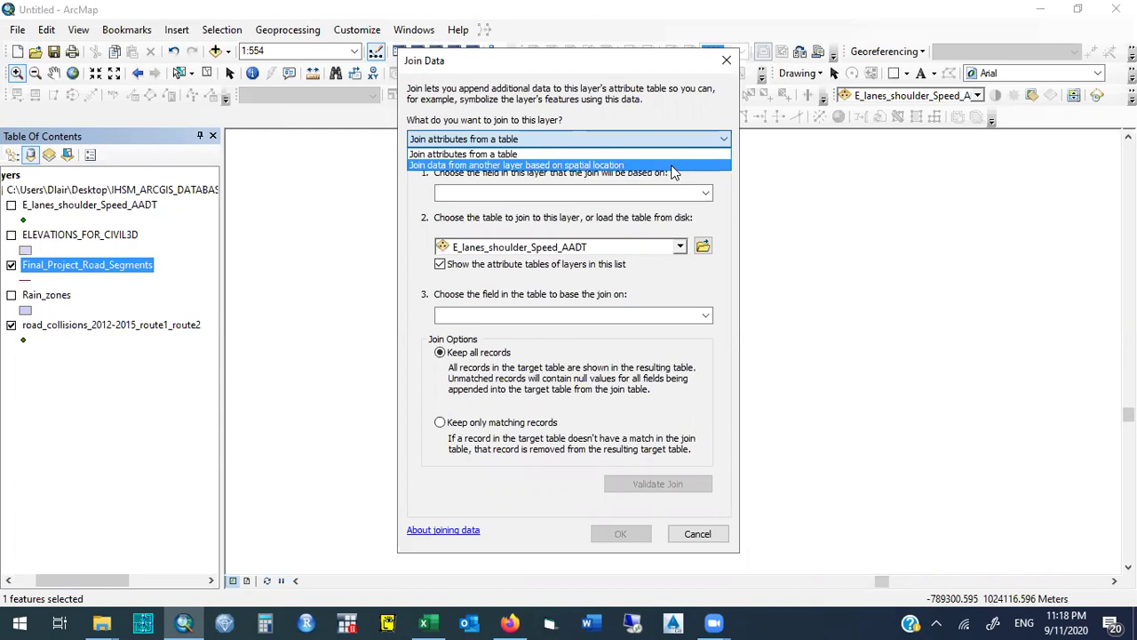
left_click(673, 166)
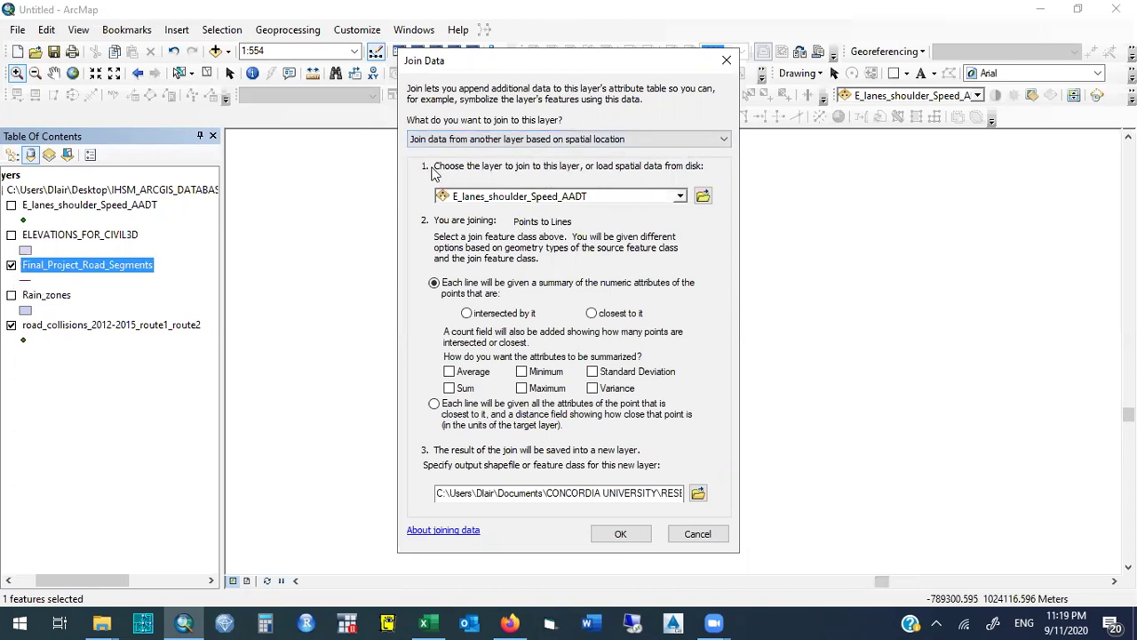
left_click(608, 202)
left_click(608, 202)
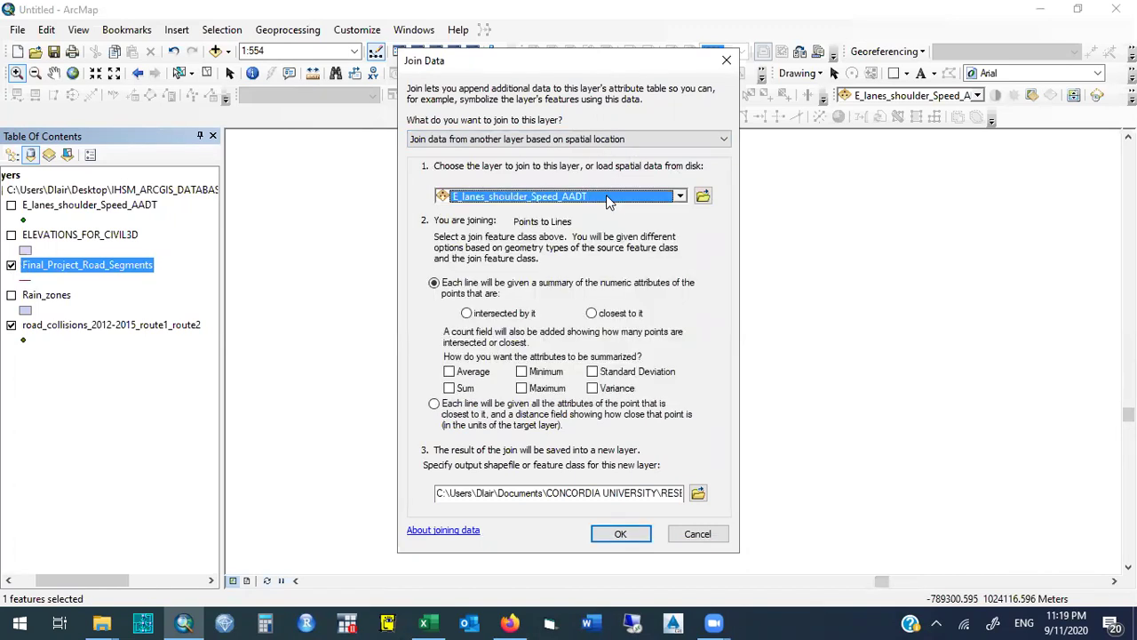
left_click(608, 200)
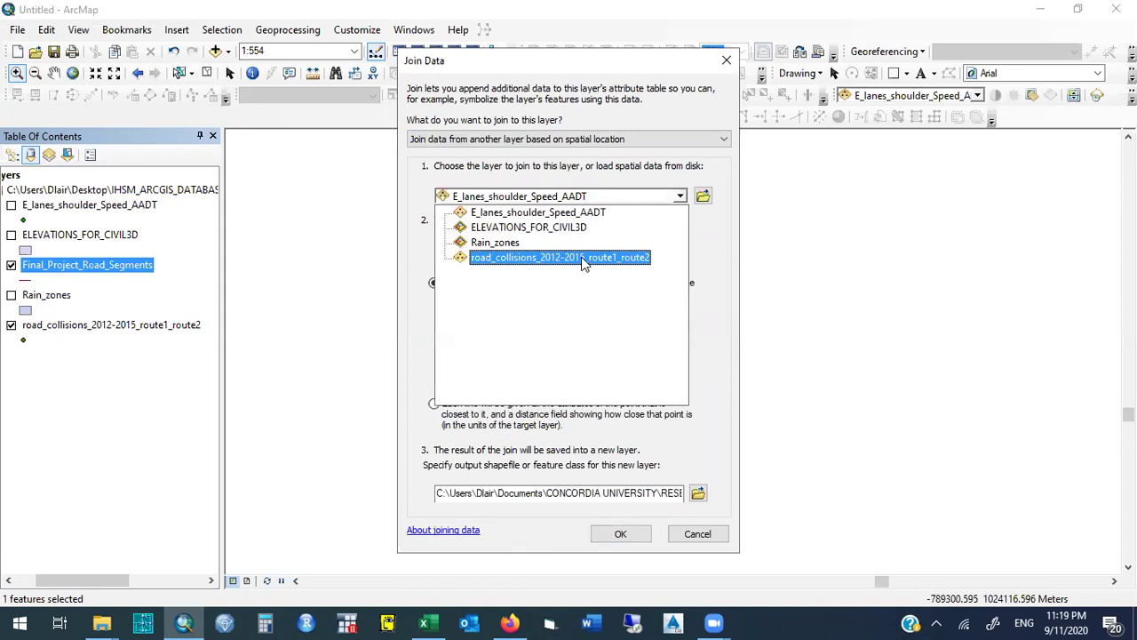
left_click(582, 258)
left_click(613, 199)
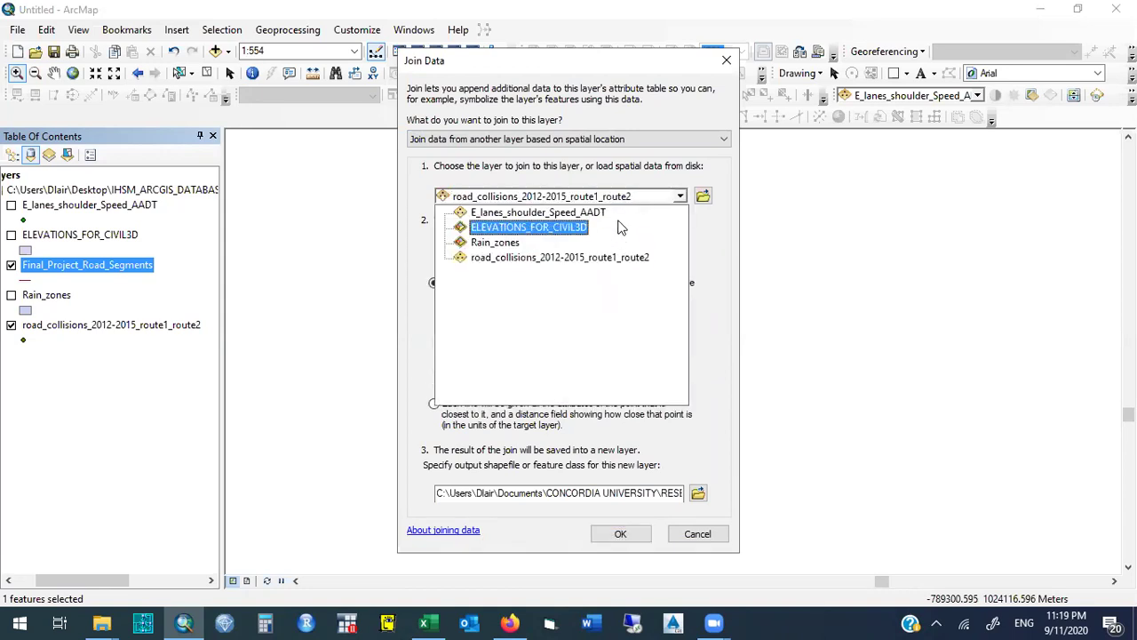
left_click(602, 214)
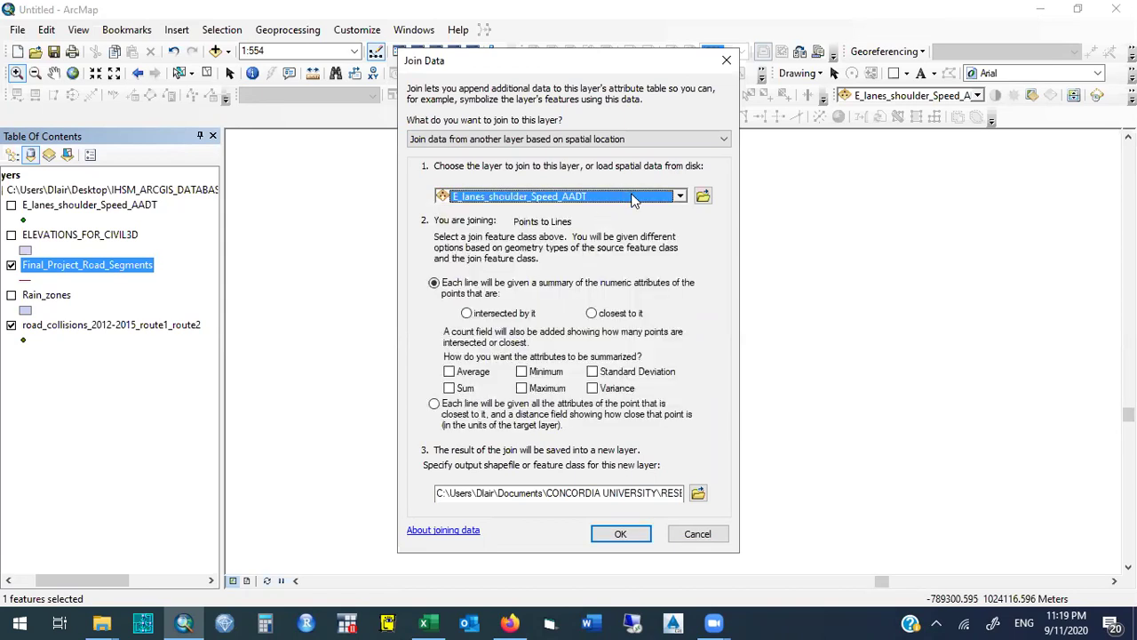
left_click(632, 199)
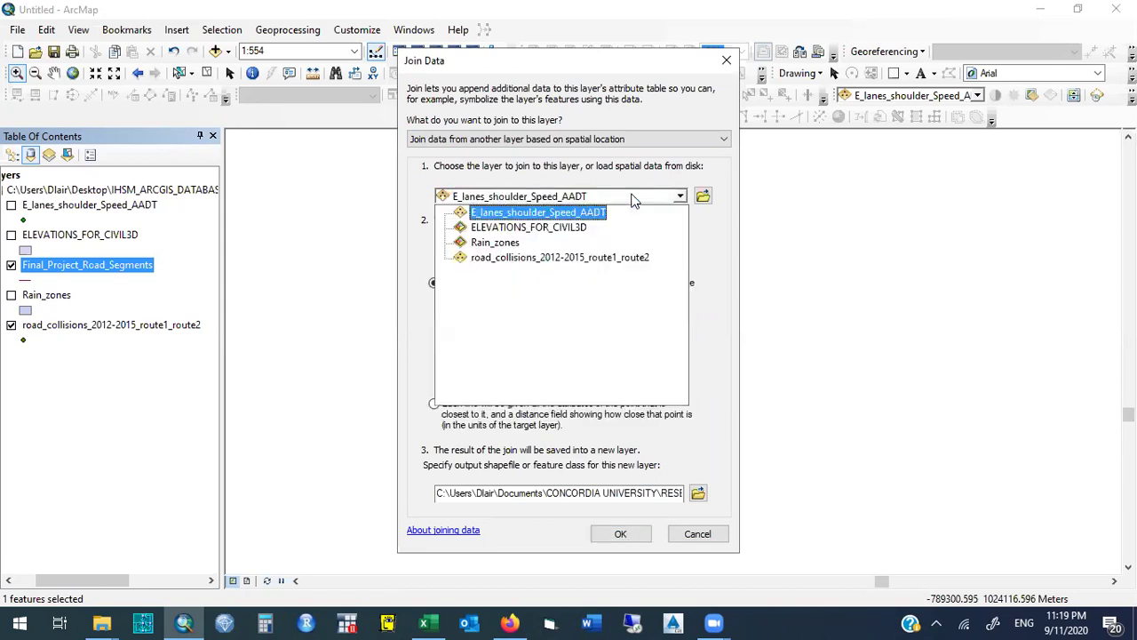
left_click(634, 258)
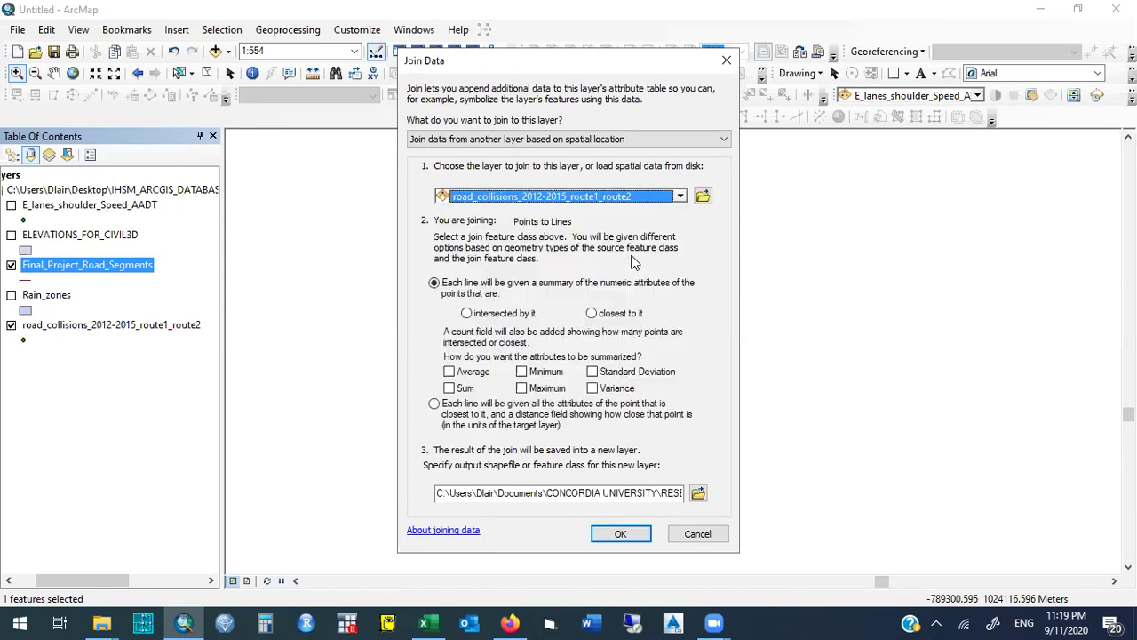
left_click(621, 196)
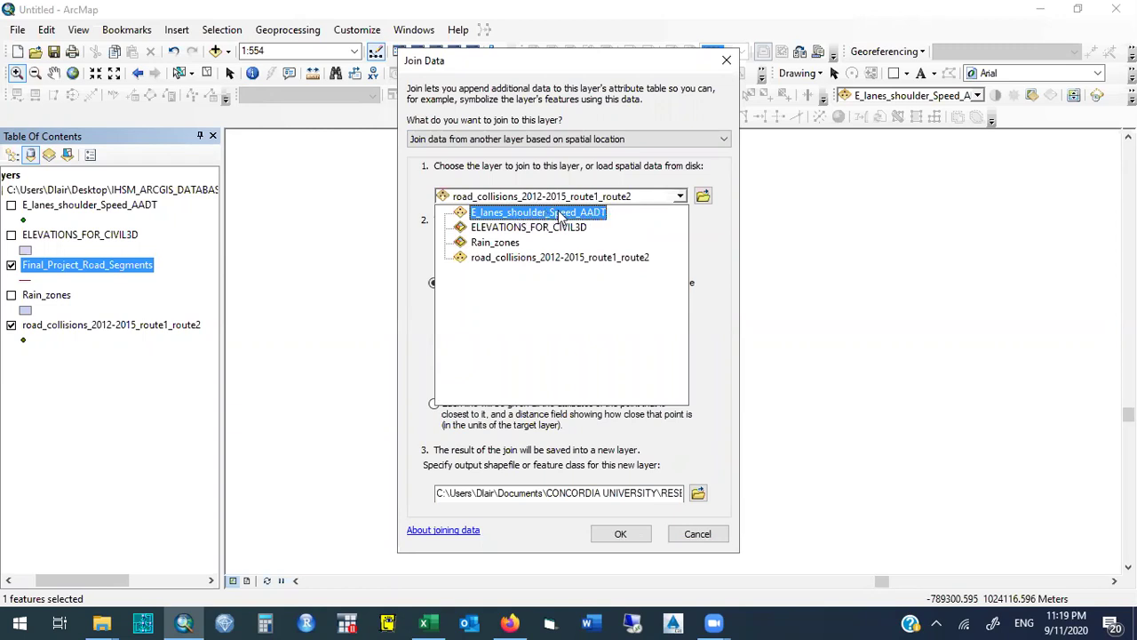
left_click(584, 260)
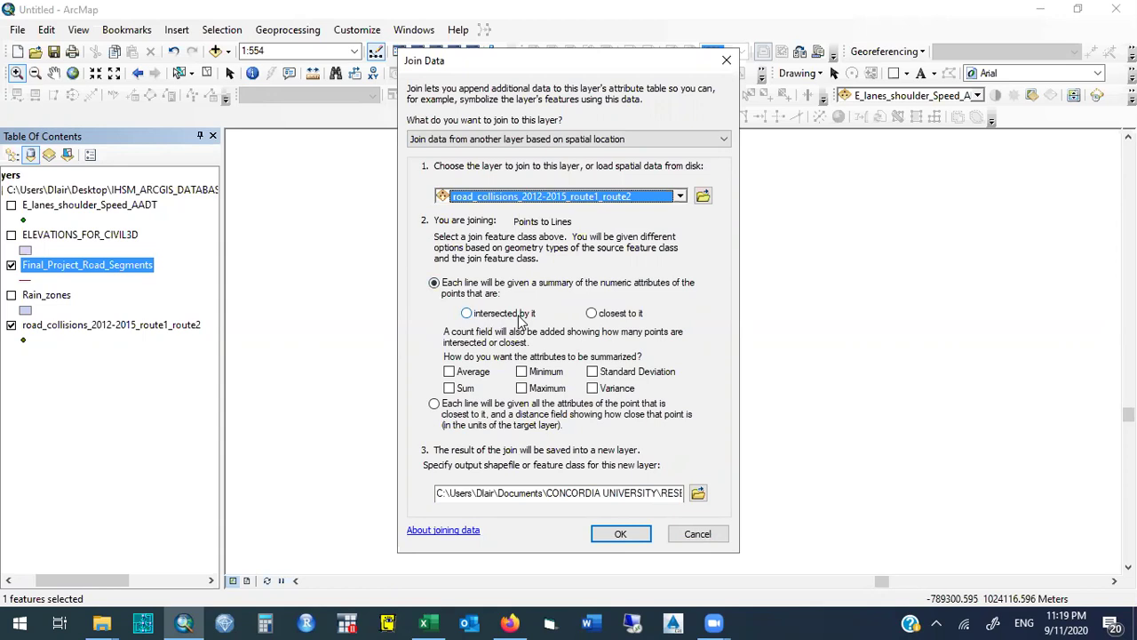
left_click(725, 60)
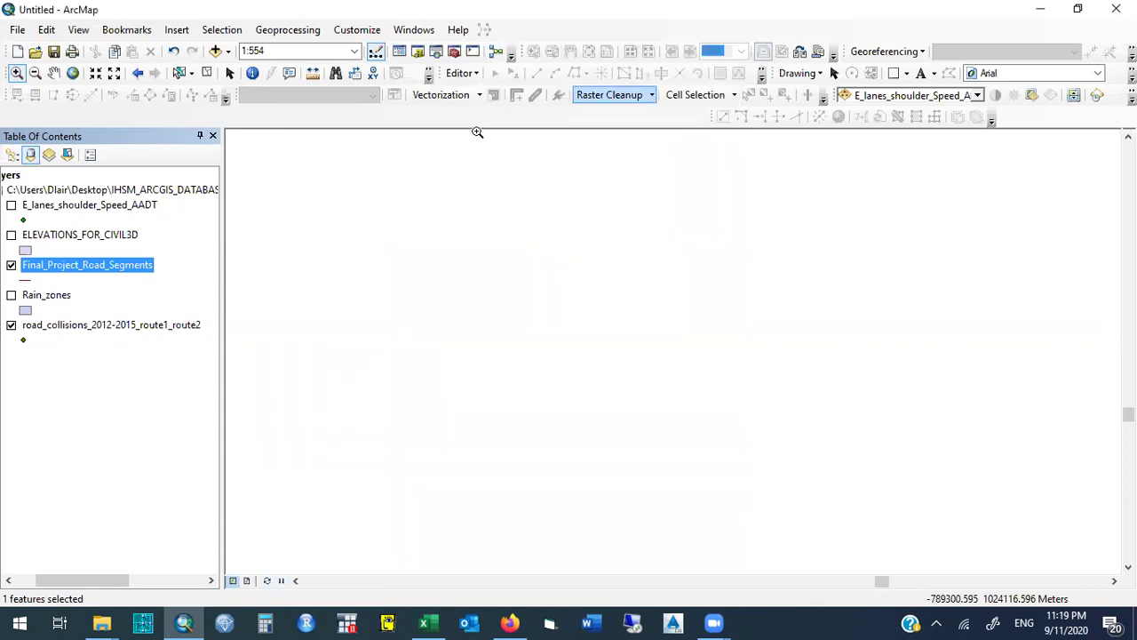
left_click(138, 72)
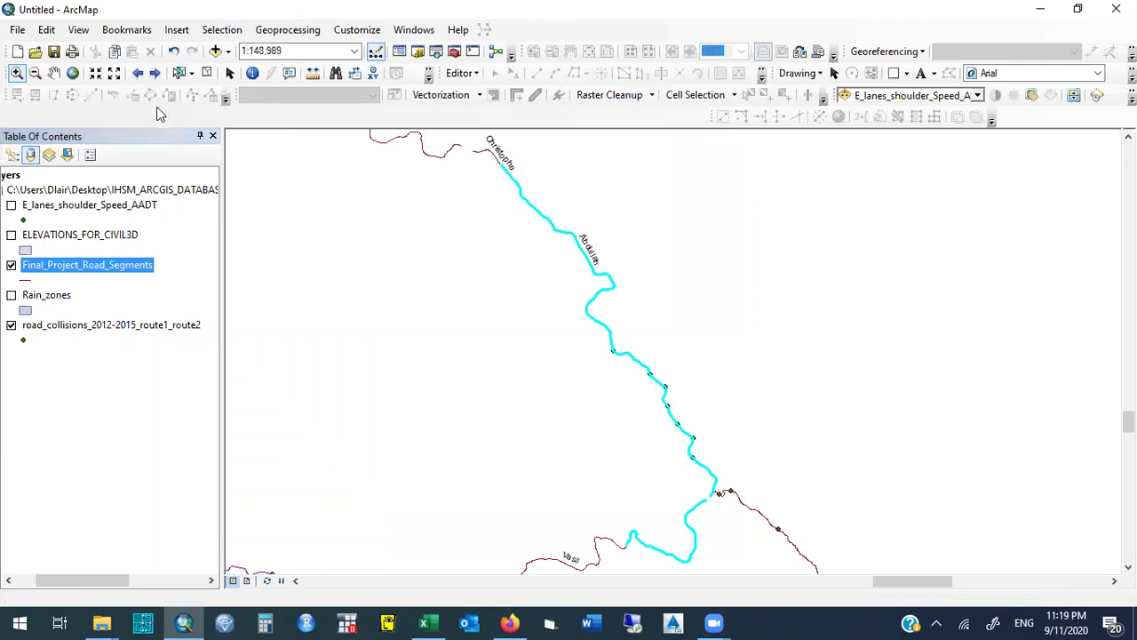
left_click(17, 74)
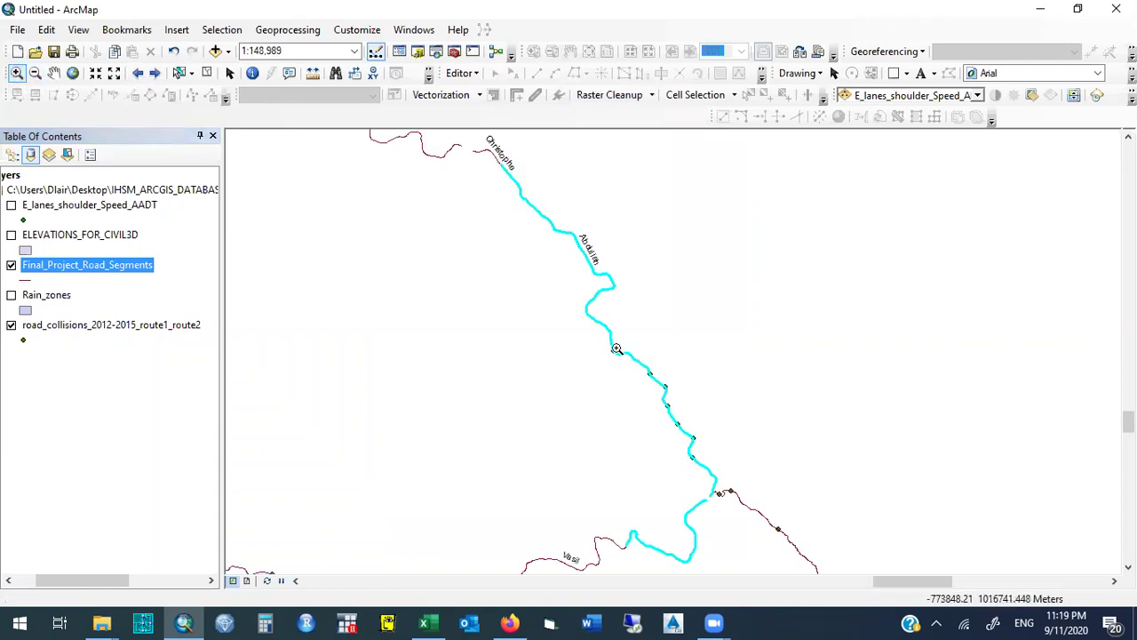
left_click_drag(632, 358, 681, 407)
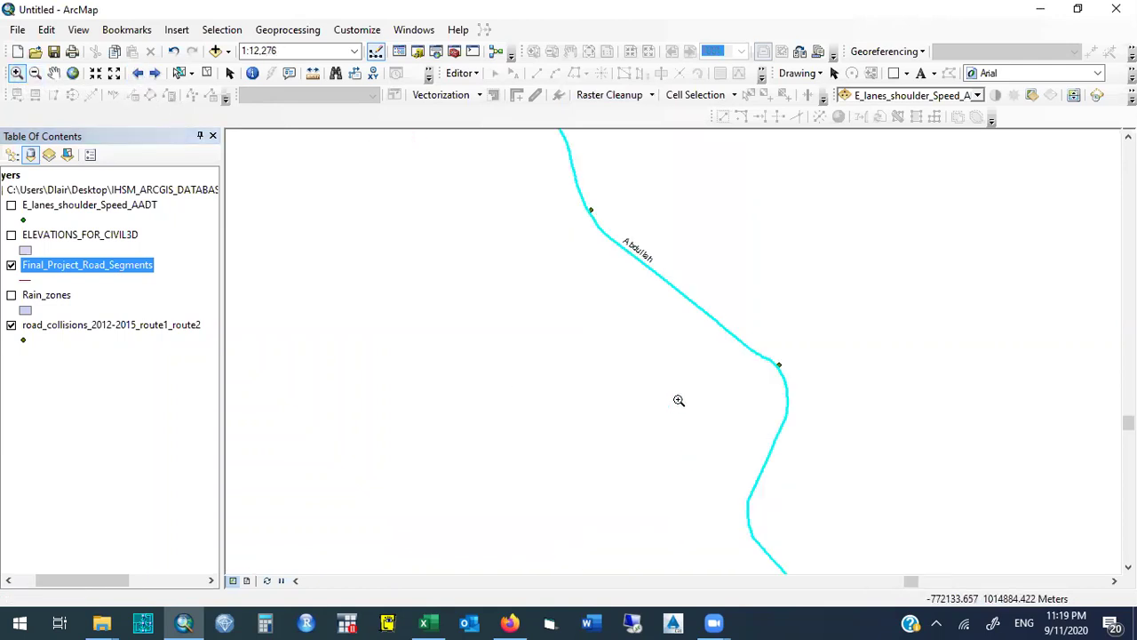
left_click_drag(586, 203, 609, 225)
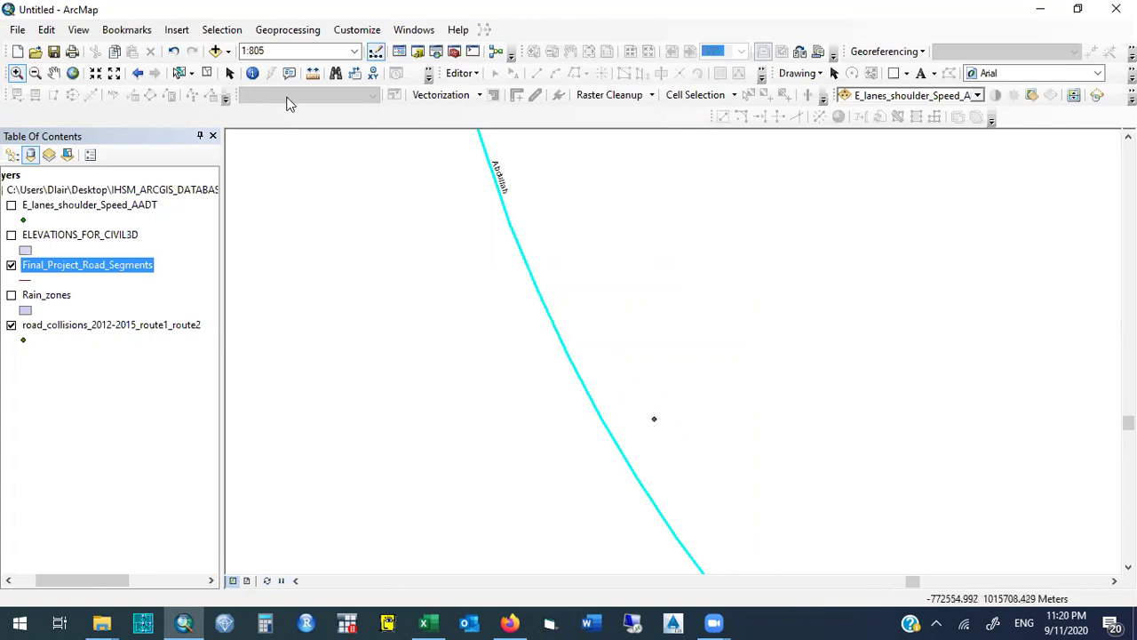
left_click(139, 76)
left_click_drag(768, 354, 791, 373)
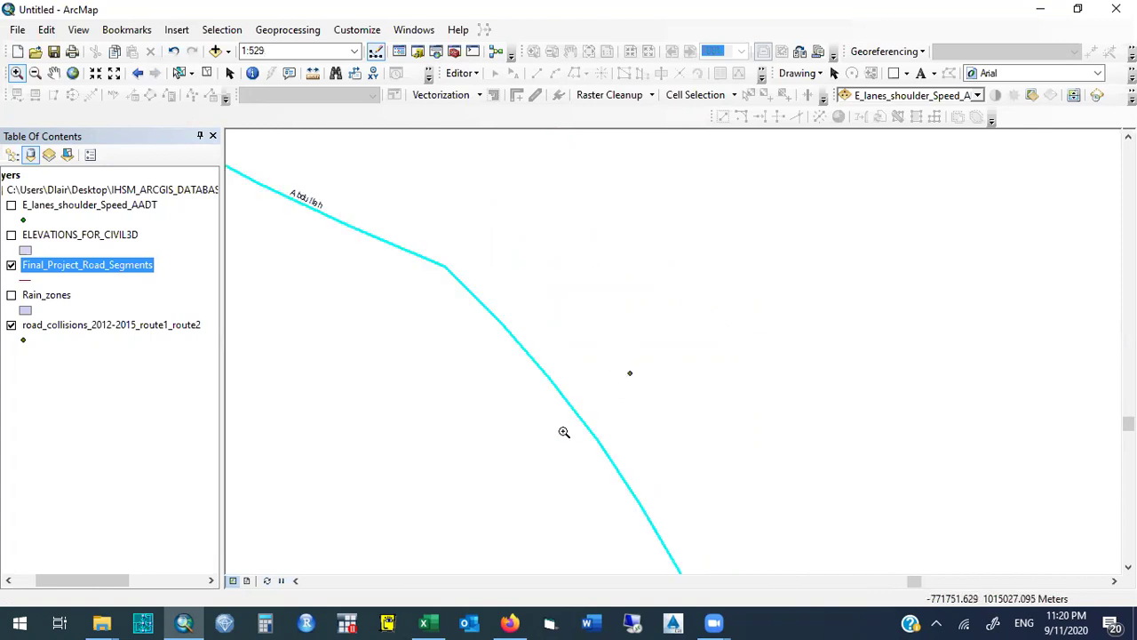
Reopen Join Data for Final_Project_Road_Segments and move it aside.
right_click(121, 266)
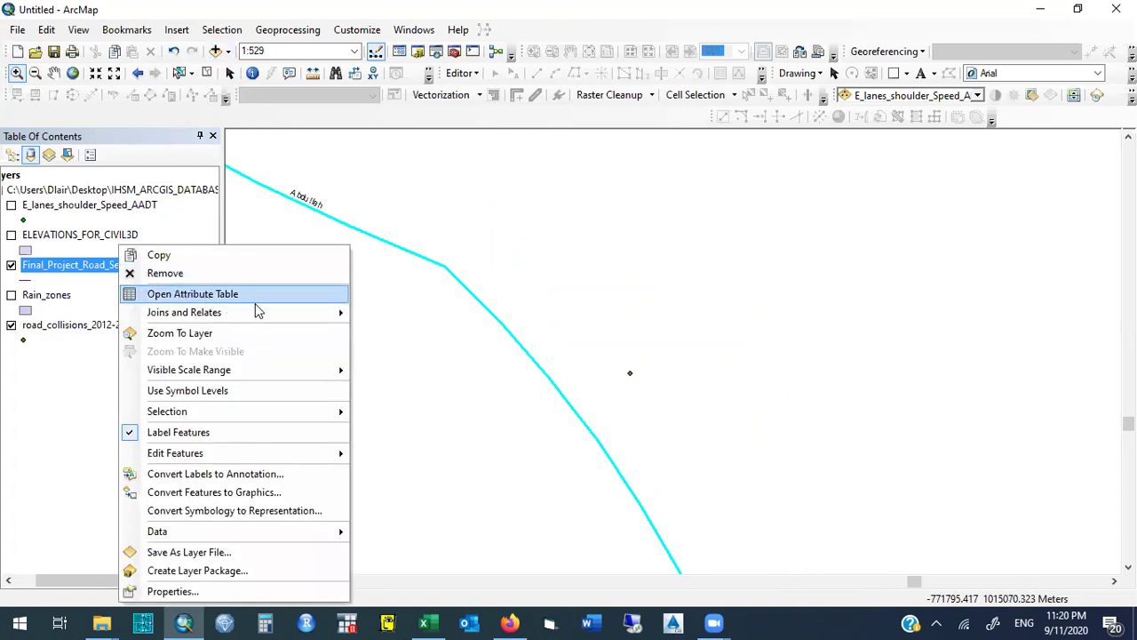
mouse_move(314, 312)
left_click(391, 314)
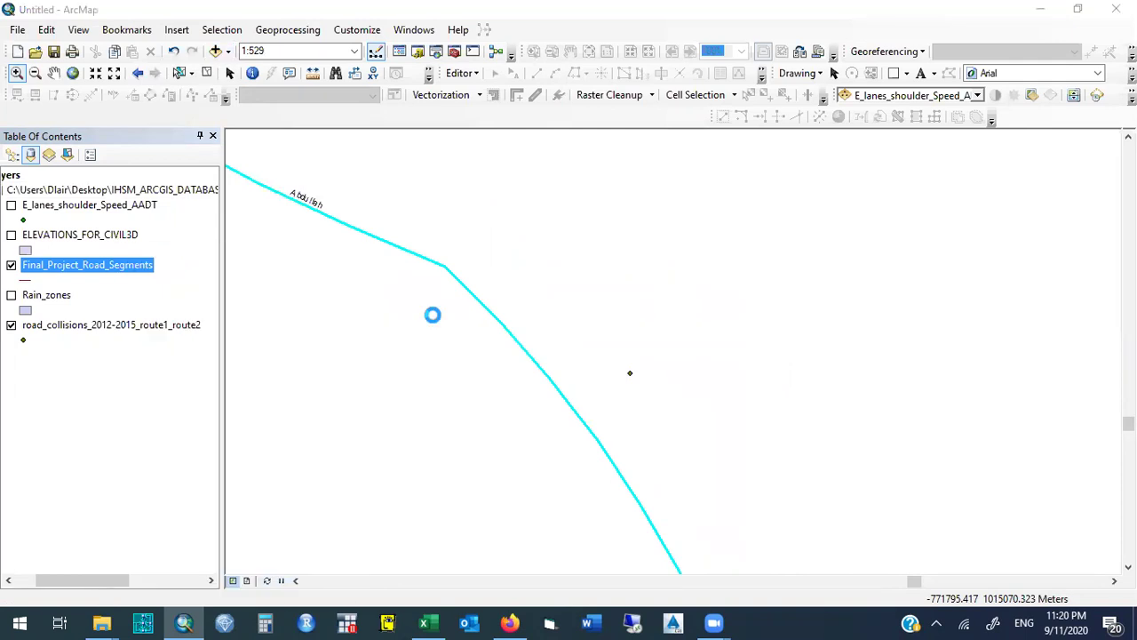
left_click_drag(611, 55, 938, 60)
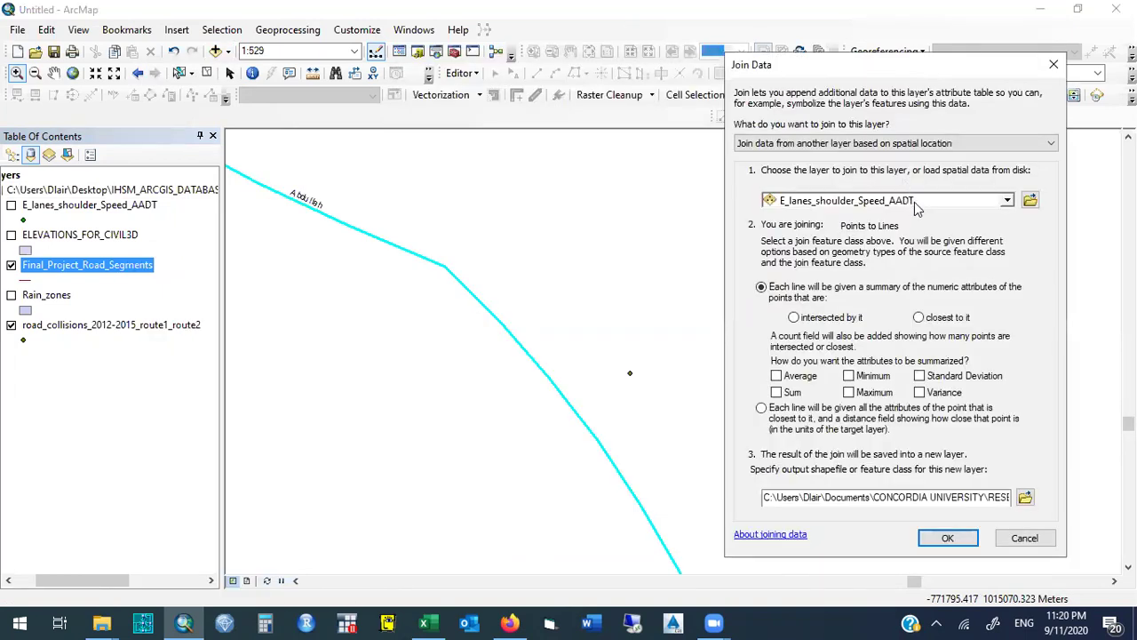
Summarise the points closest to each line and include summed attributes.
left_click(796, 321)
left_click(919, 317)
left_click(777, 393)
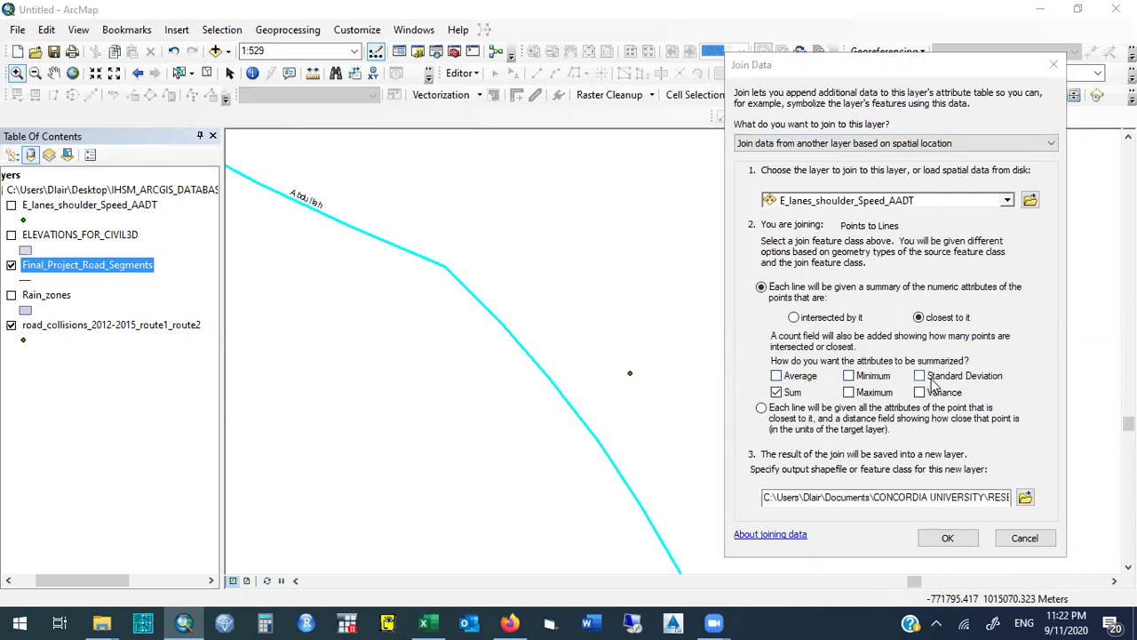
left_click(781, 382)
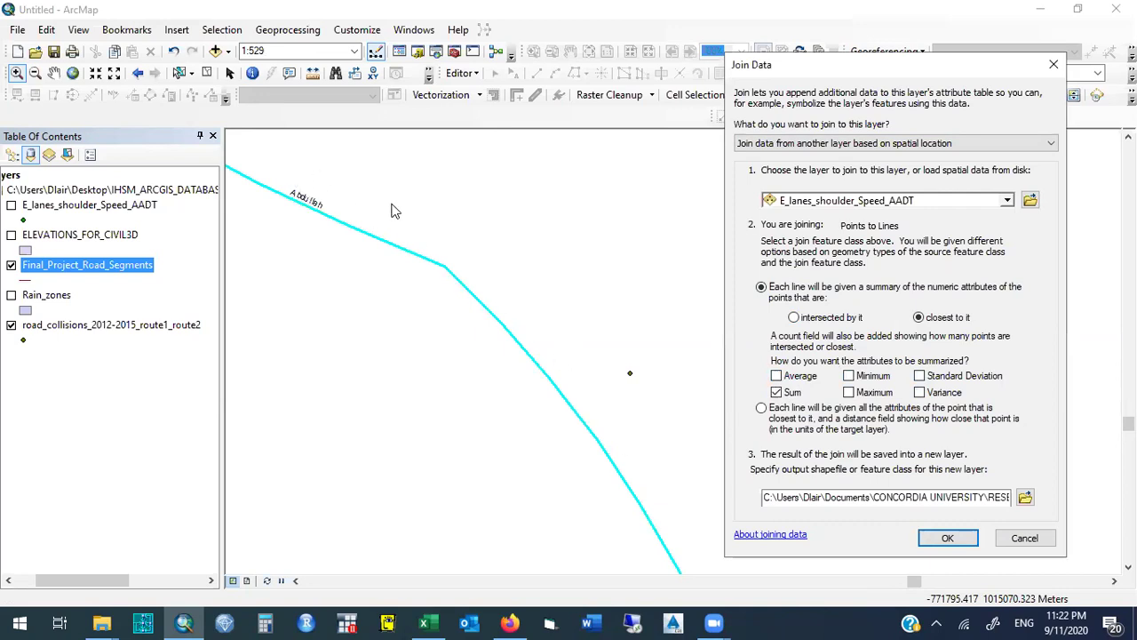
left_click(848, 376)
left_click(848, 376)
left_click(777, 377)
left_click(776, 377)
left_click(12, 298)
Browse the output location to the project shapefile folder in IHSM_ARCGIS_DATABASE_2020 on the Desktop.
left_click(1025, 496)
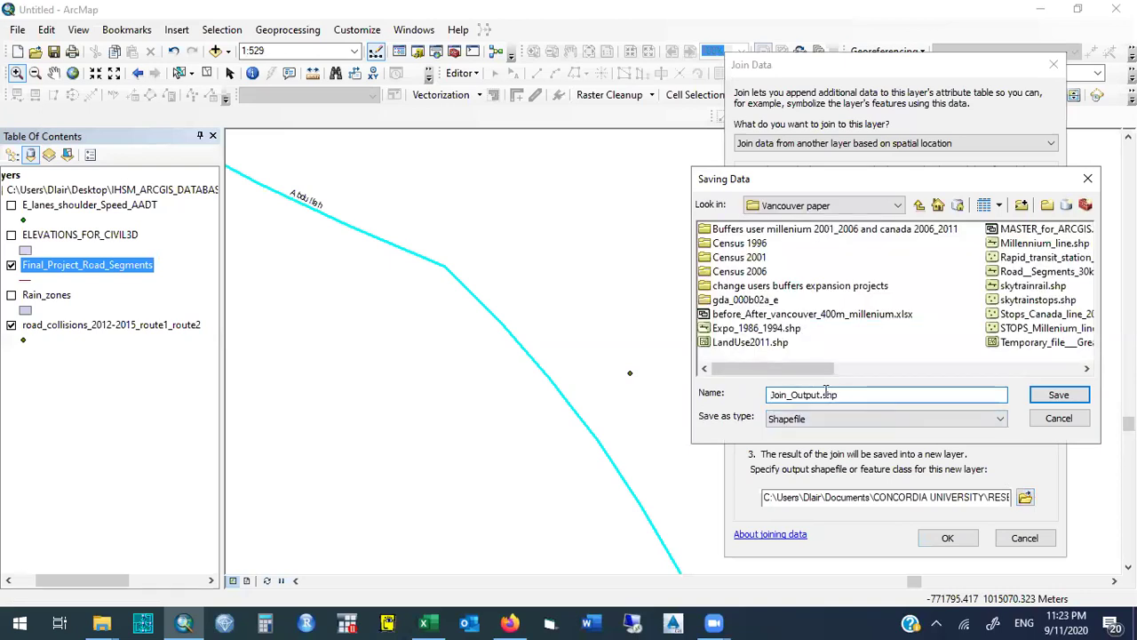
left_click_drag(818, 395, 741, 396)
left_click(919, 205)
left_click(920, 205)
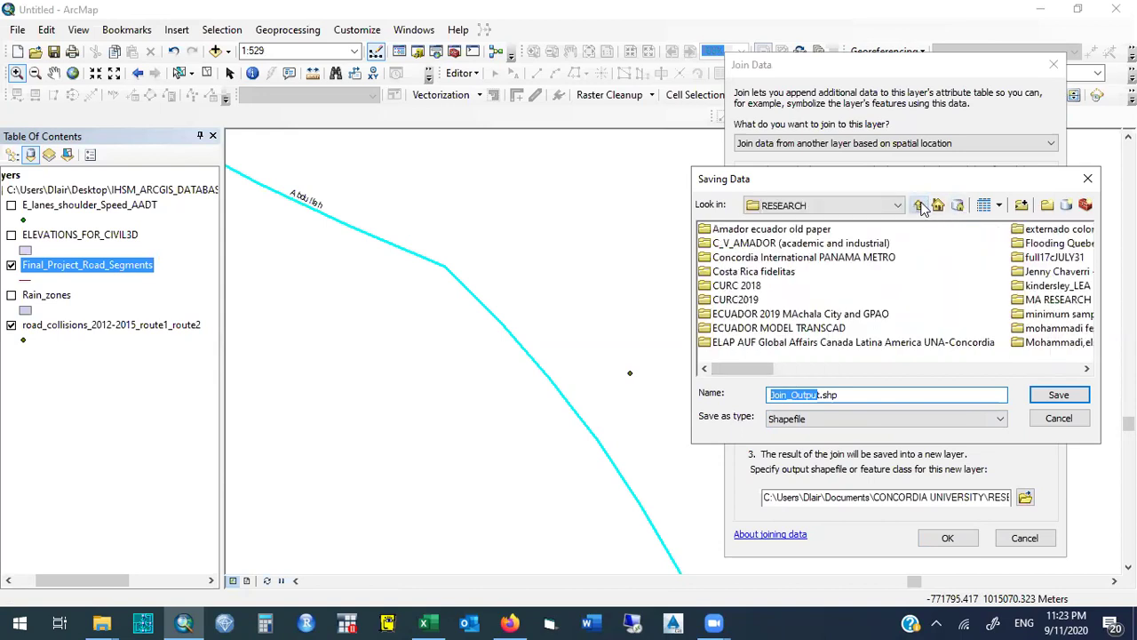
left_click(919, 205)
left_click(920, 205)
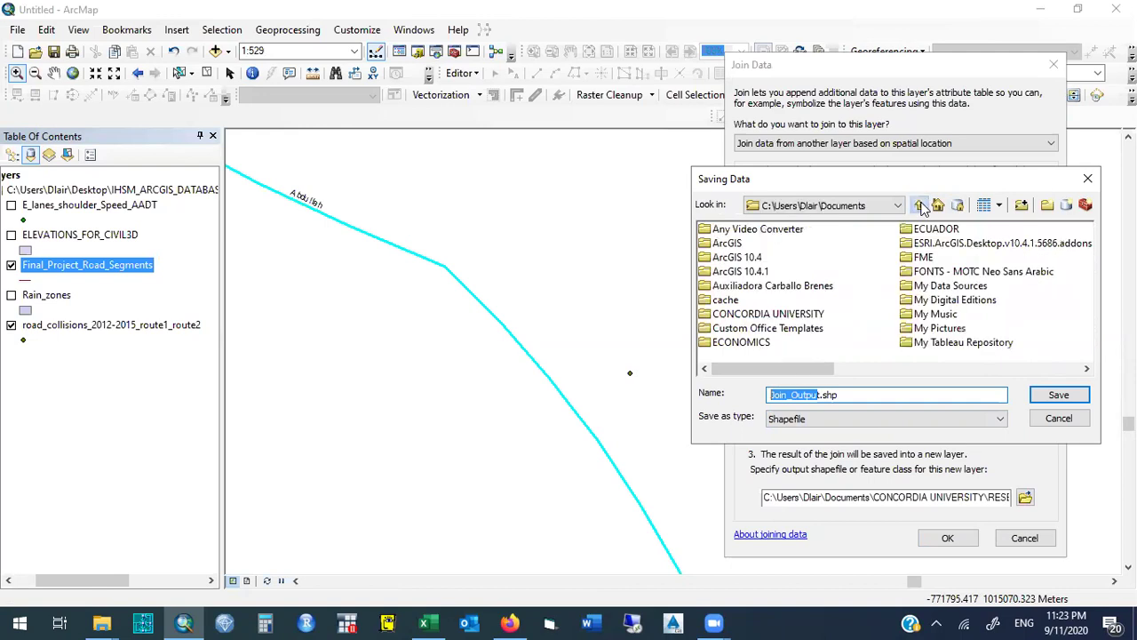
left_click(920, 205)
double_click(773, 229)
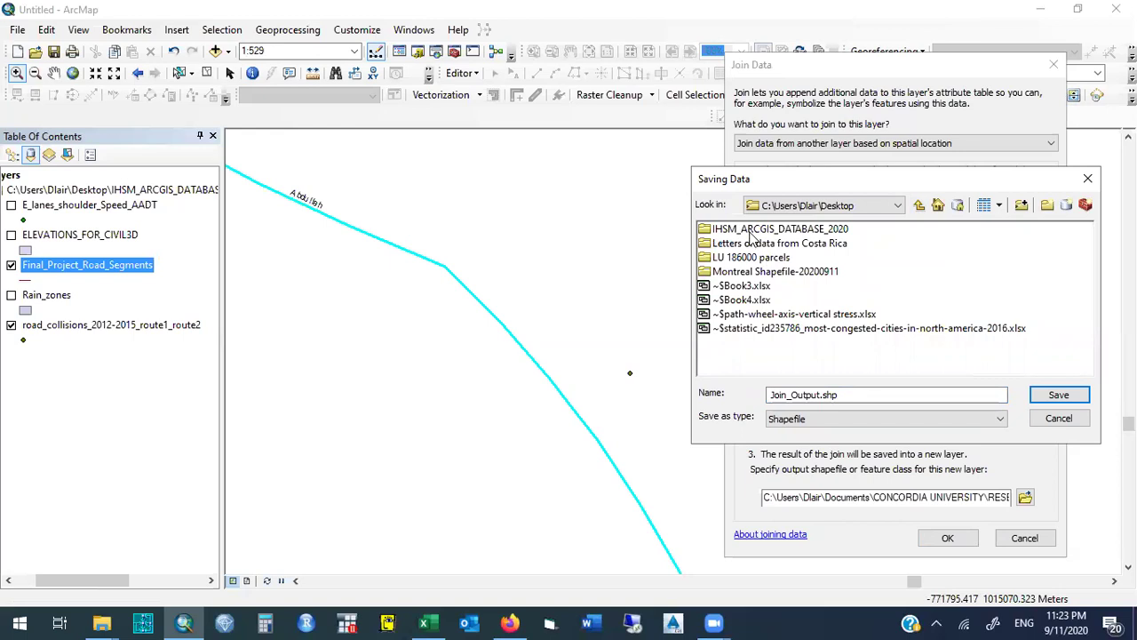
double_click(750, 230)
double_click(751, 230)
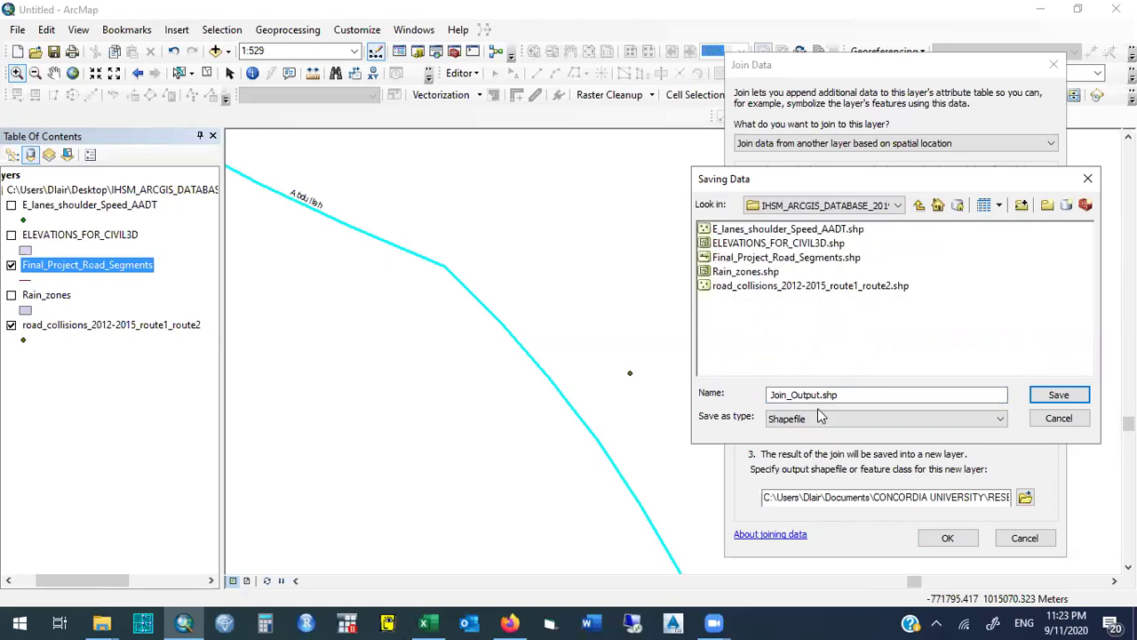
Name the output delete_sample, save it, and run the spatial join.
left_click_drag(818, 396, 746, 398)
type("delete")
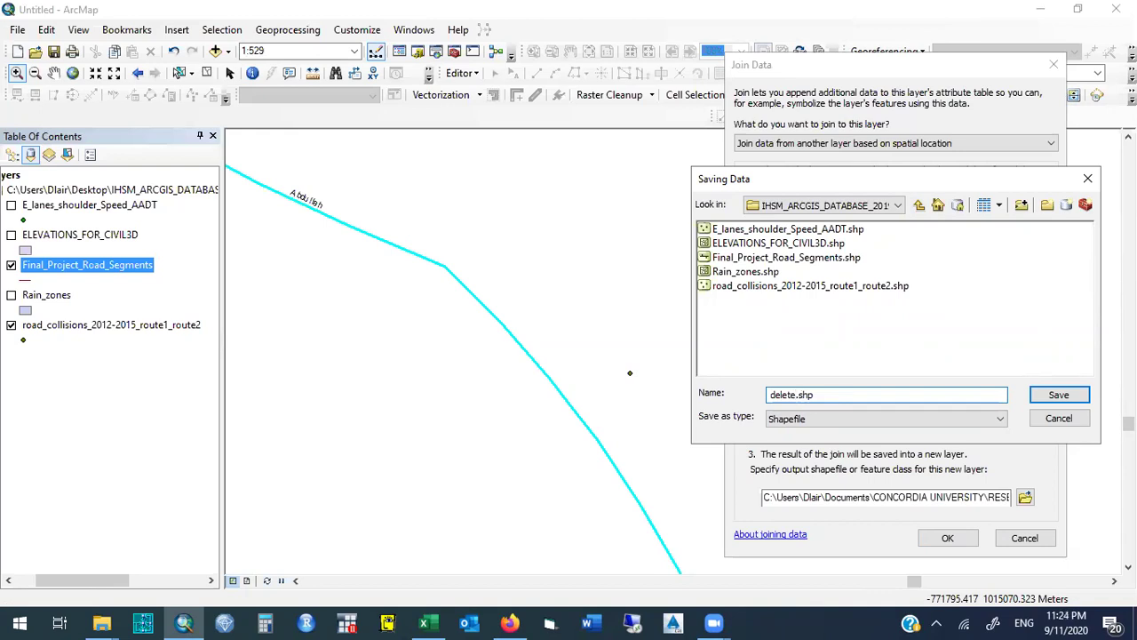
type("_sample")
left_click(1053, 399)
key("Return")
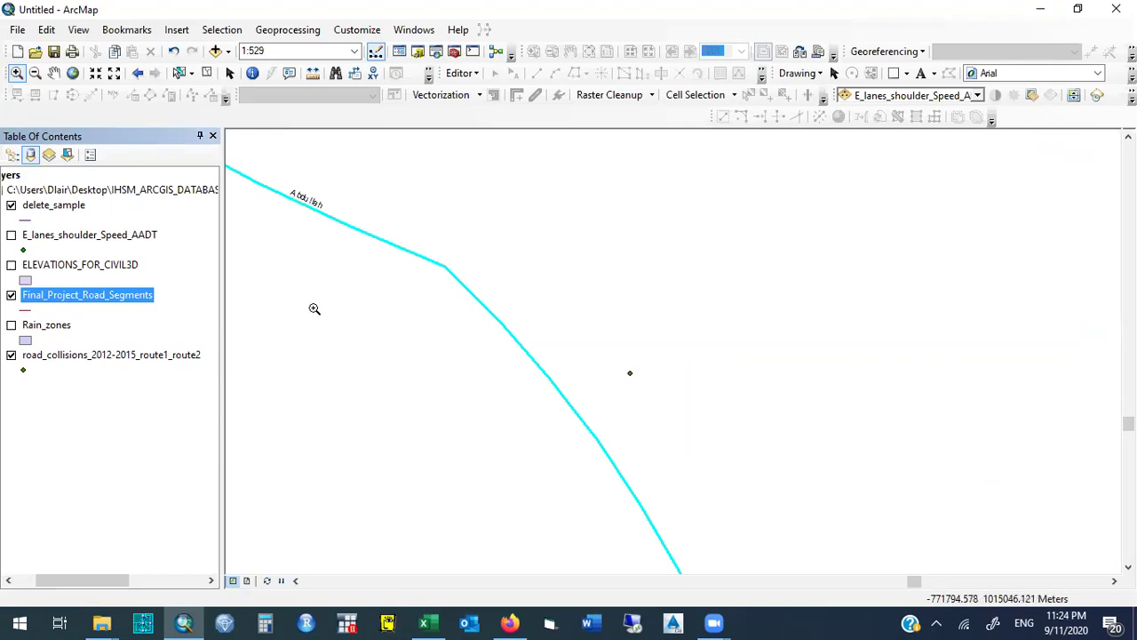
Select the delete_sample layer in the Table of Contents.
left_click(62, 210)
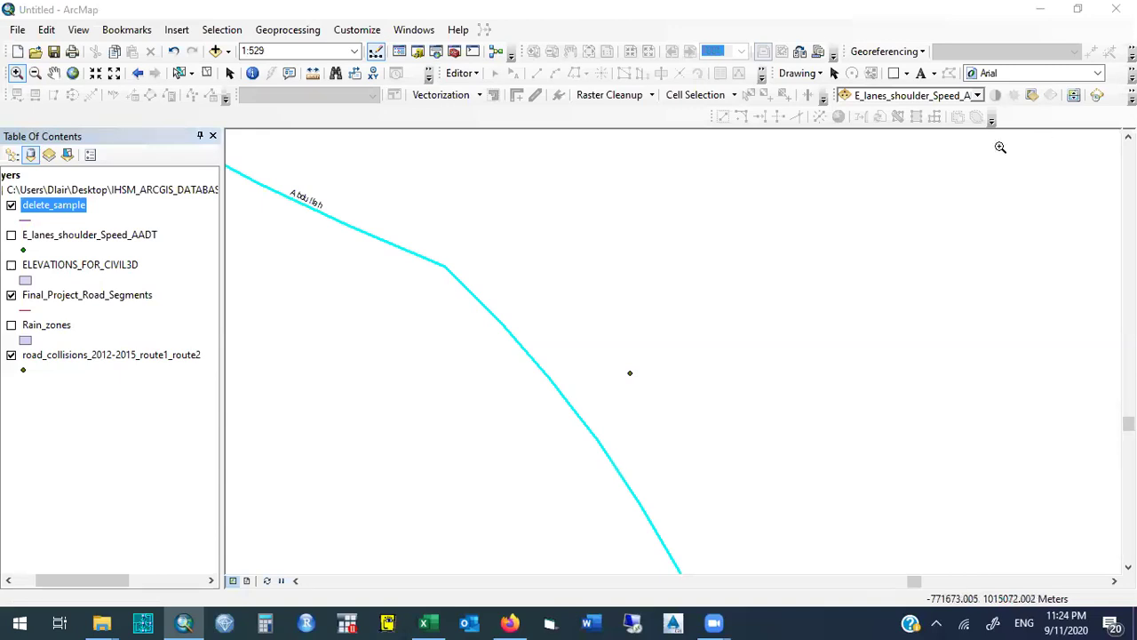
Open the delete_sample attribute table and dock it below the map.
right_click(60, 207)
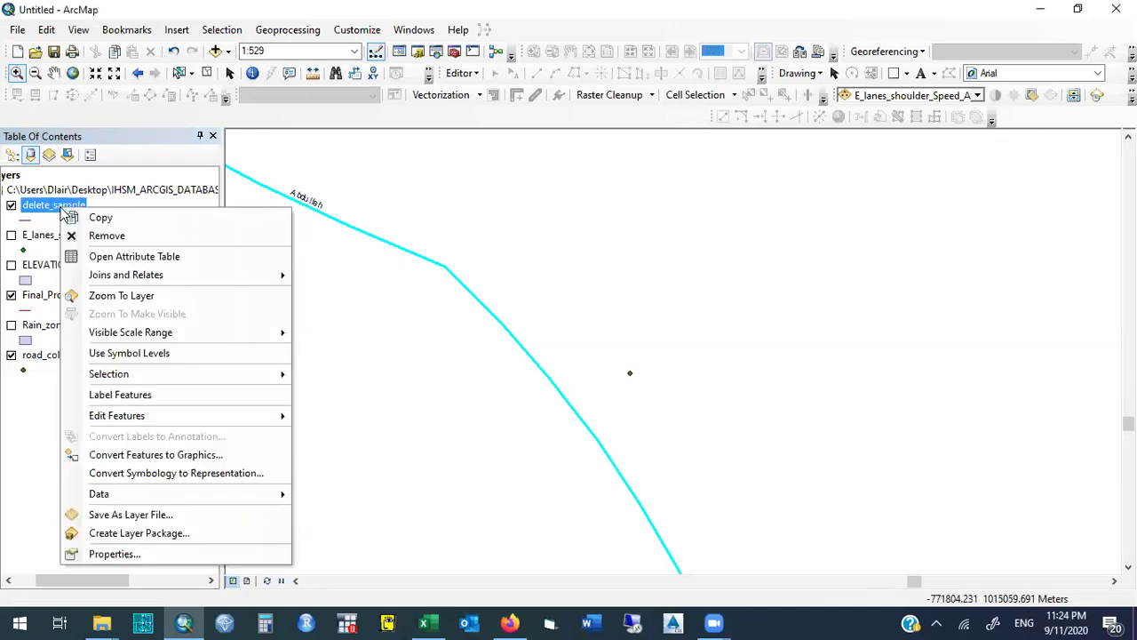
left_click(99, 217)
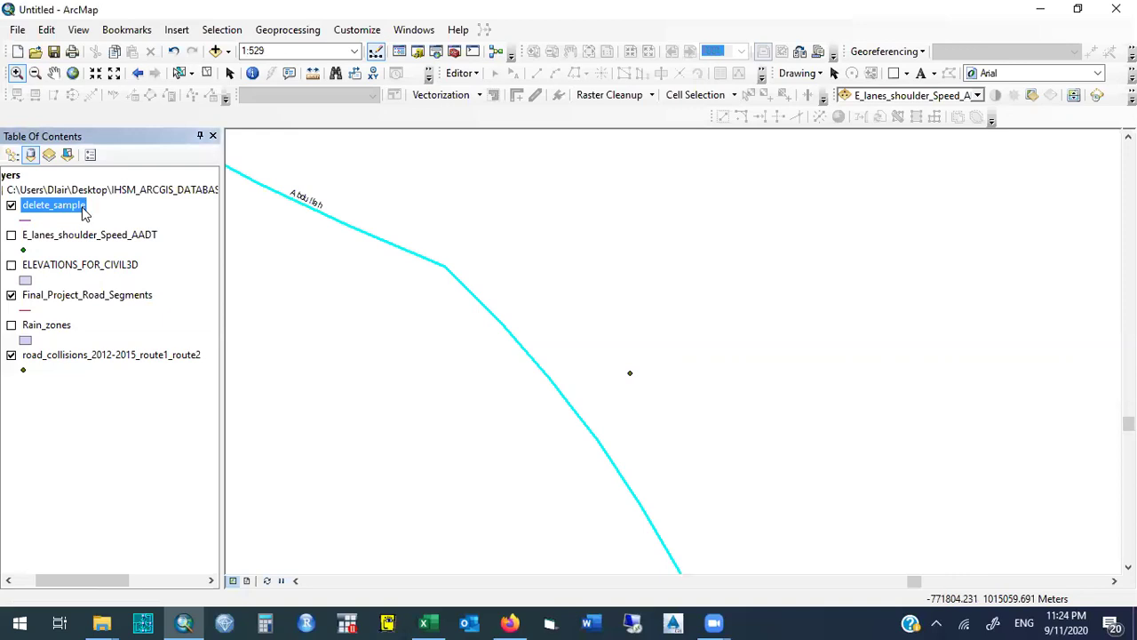
right_click(85, 211)
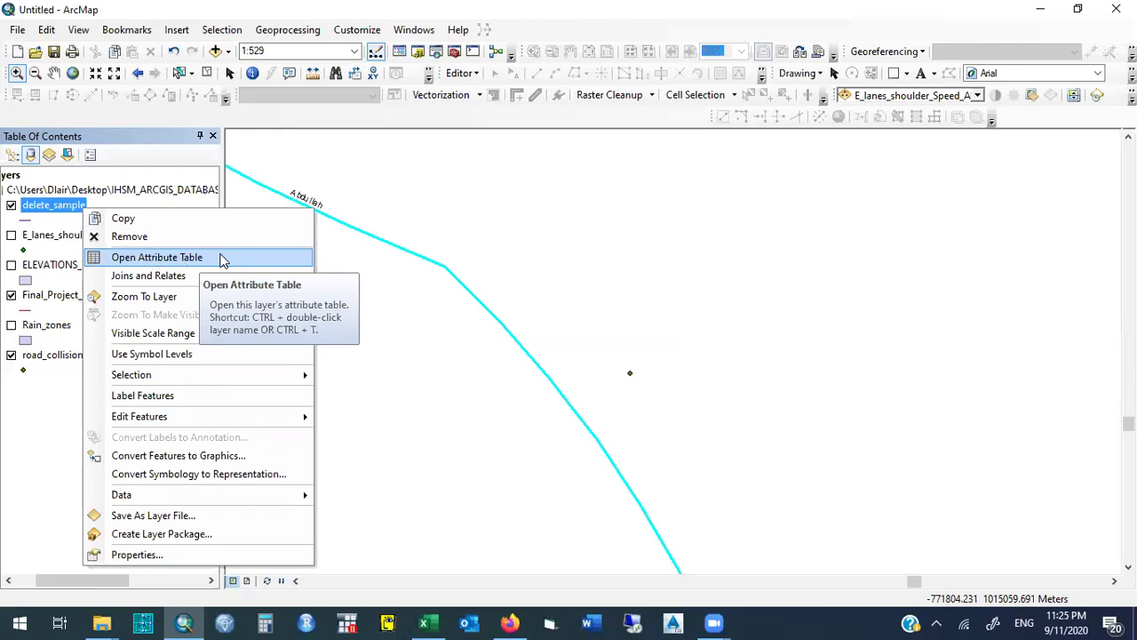
left_click(156, 256)
left_click_drag(367, 226, 569, 231)
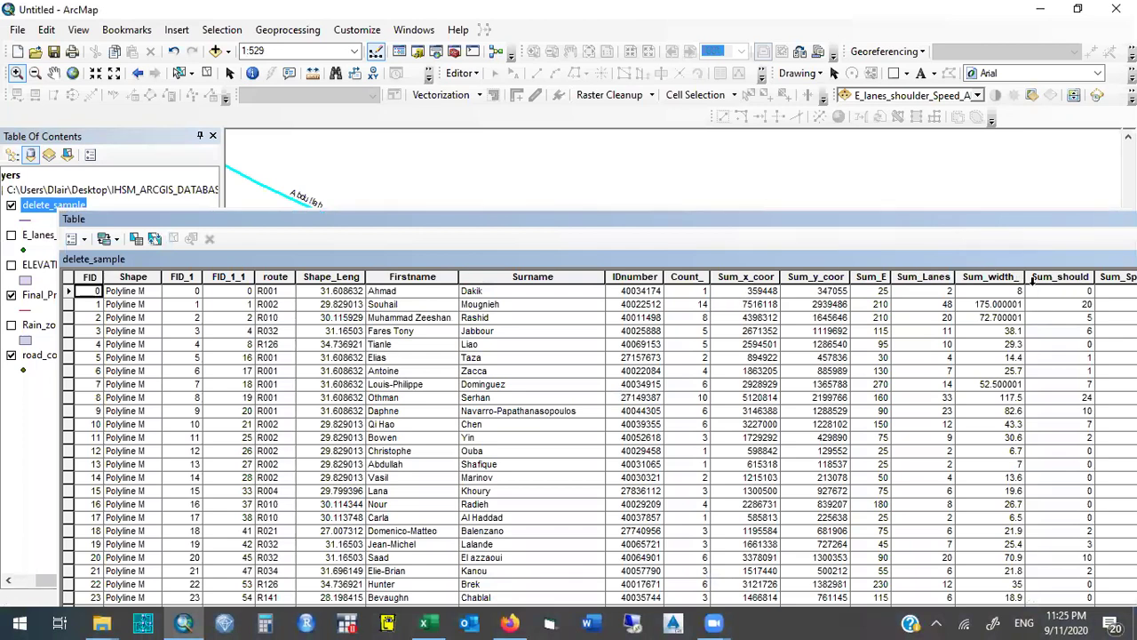
Review the Count_ and summed fields, including Sum_AADT, in row 0.
left_click(685, 276)
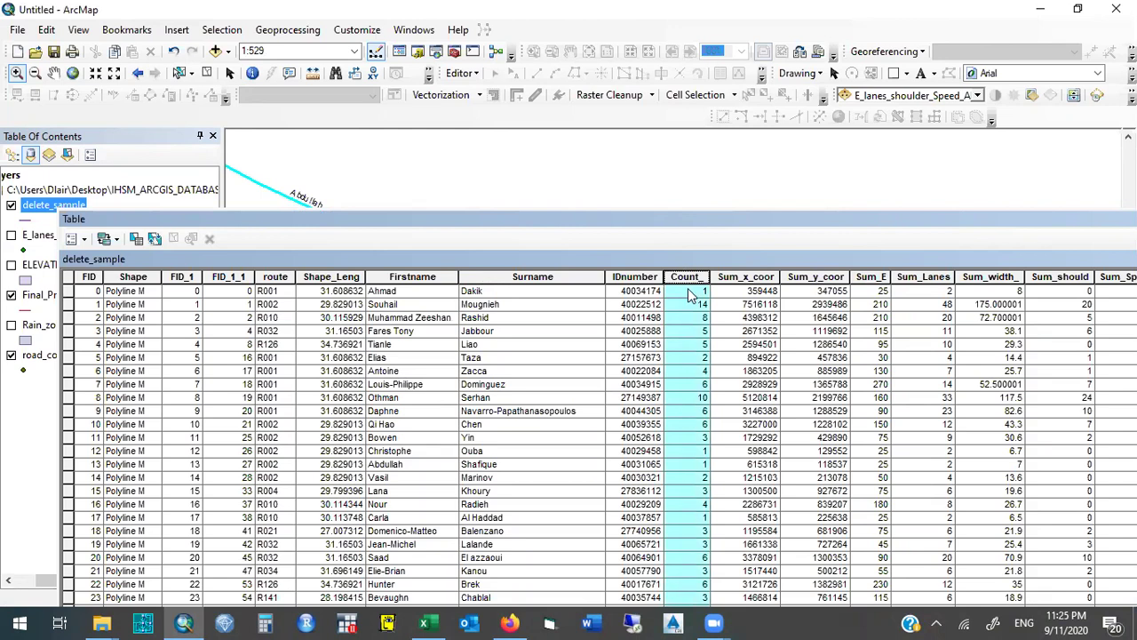
left_click(689, 293)
key("Tab")
key("Tab")
key("Tab")
key("Tab")
key("Tab")
key("Tab")
key("Tab")
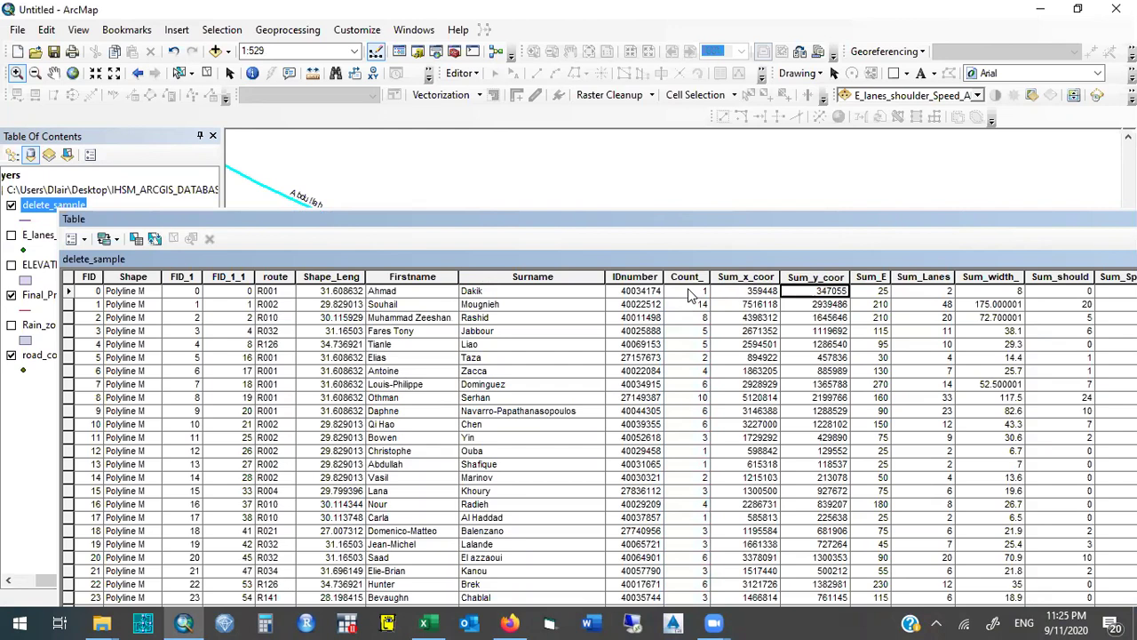
key("Tab")
key("Tab")
key("Tab")
key("Tab")
key("shift+Tab")
key("shift+Tab")
key("shift+Tab")
key("shift+Tab")
key("shift+Tab")
key("shift+Tab")
key("shift+Tab")
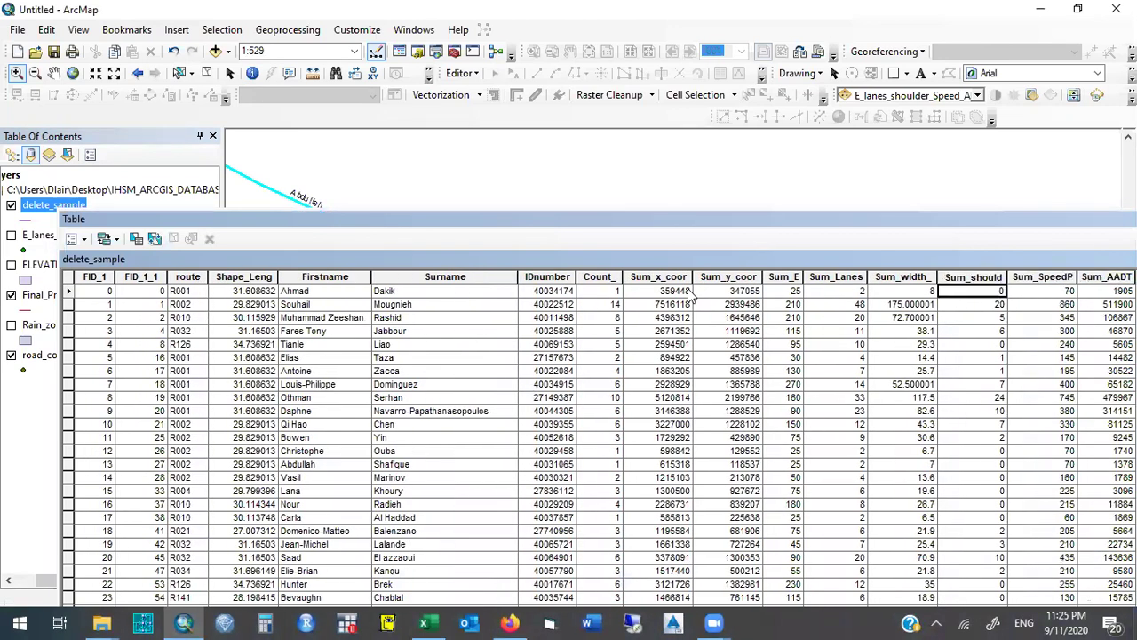
key("shift+Tab")
key("shift+Tab")
key("shift+Tab")
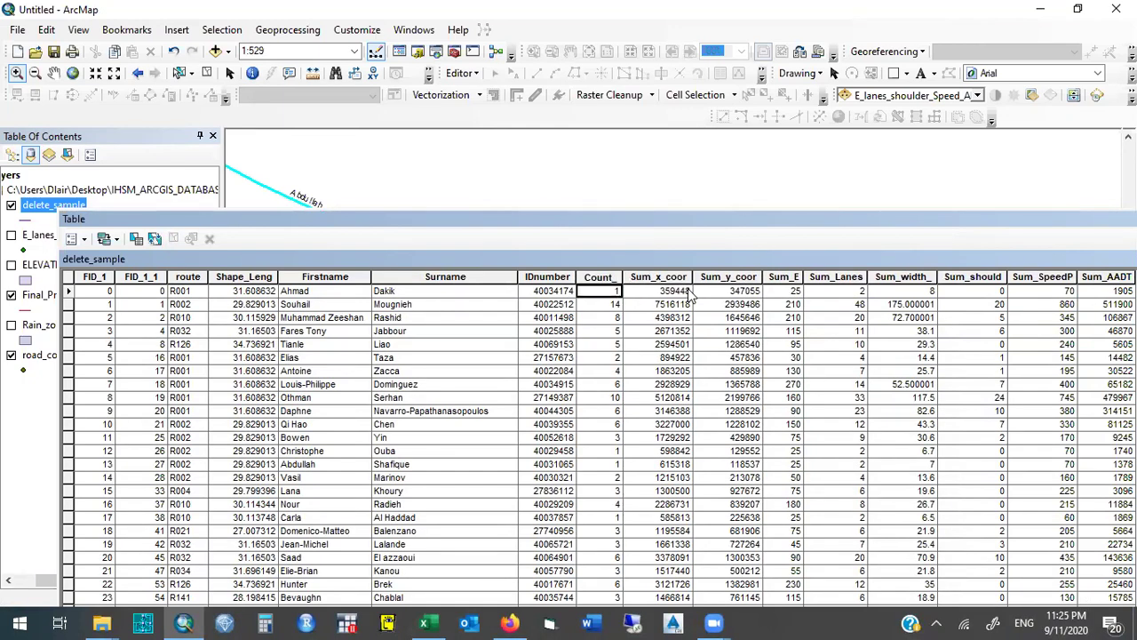
Close the table and remove the delete_sample layer from the map.
left_click_drag(468, 223, 131, 212)
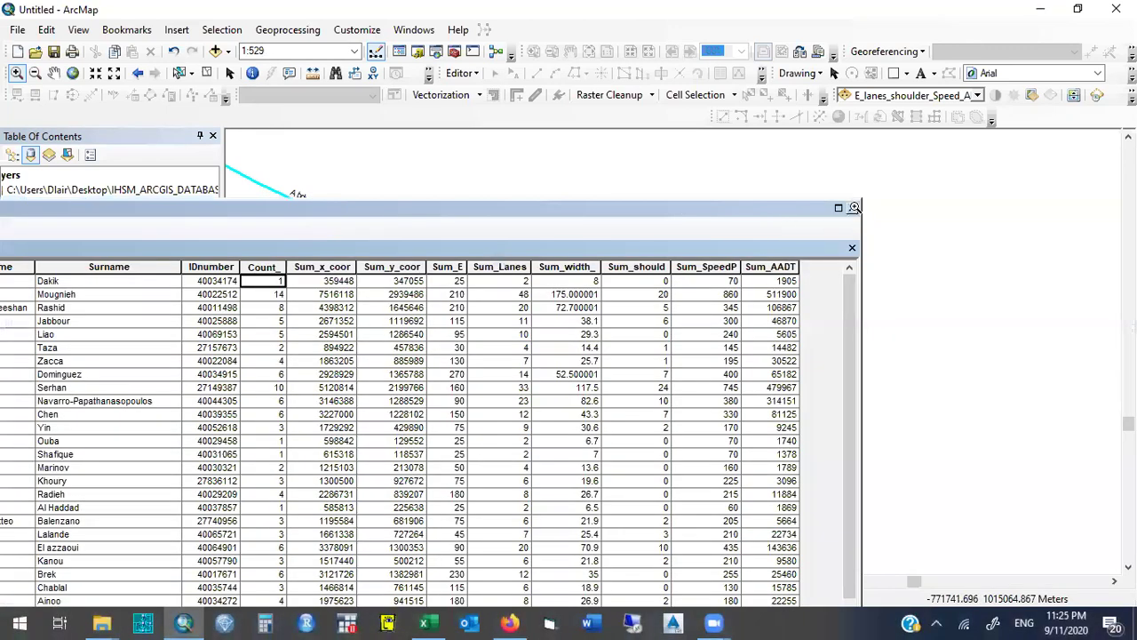
left_click(855, 207)
right_click(56, 211)
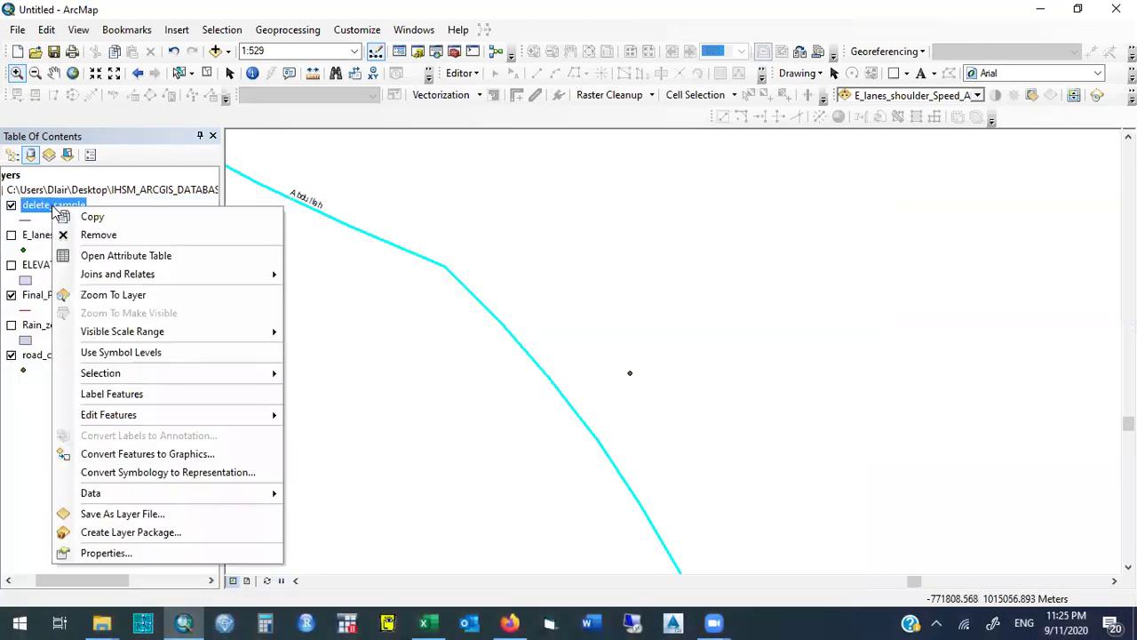
left_click(78, 235)
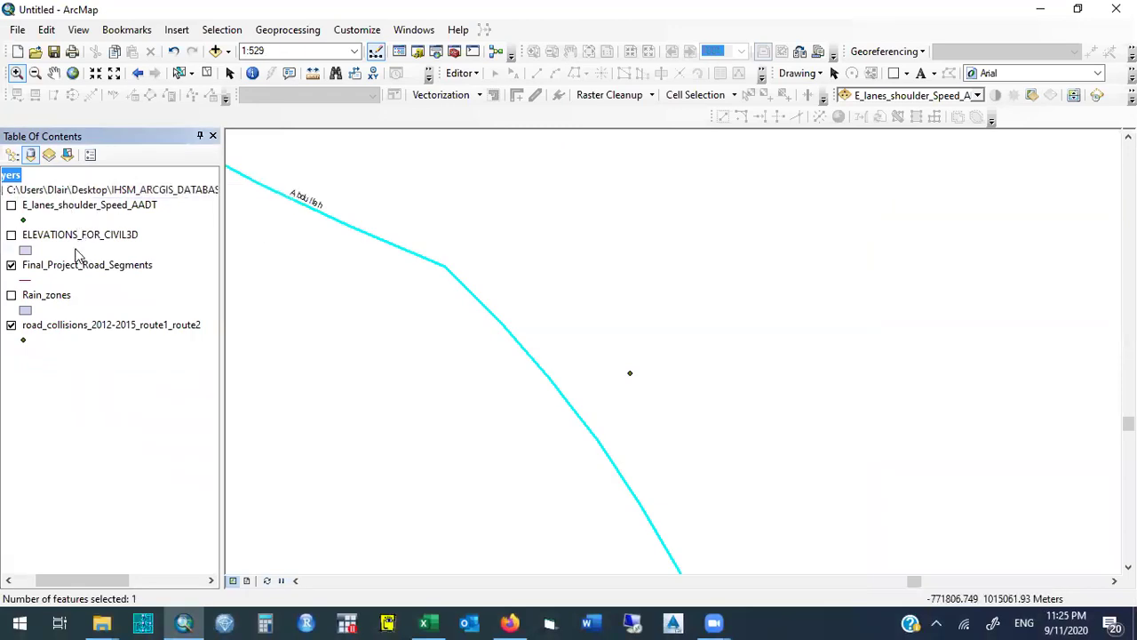
Spatially join road_collisions_2012-2015_route1_route2 to road segments, summing closest points, and run it.
right_click(75, 265)
mouse_move(223, 318)
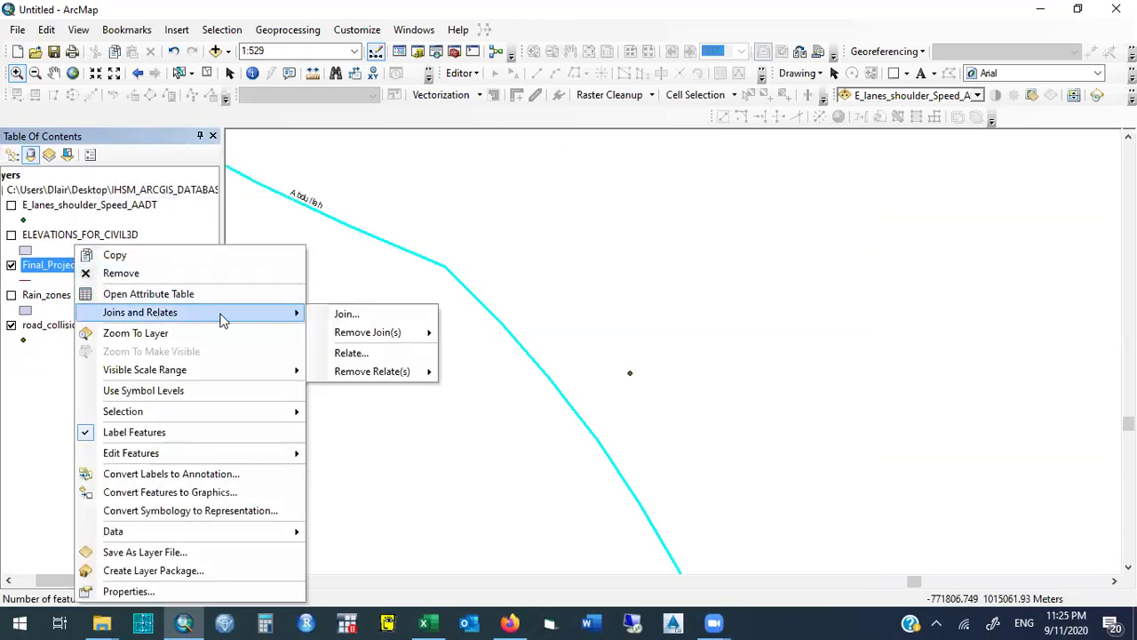
left_click(345, 317)
left_click(621, 194)
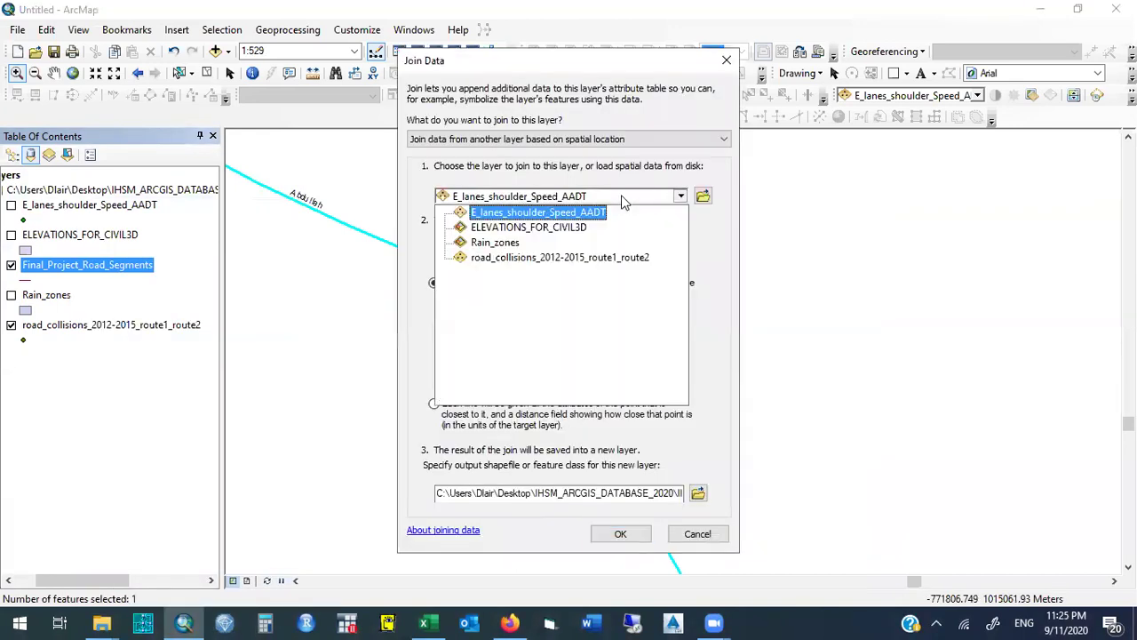
left_click(568, 257)
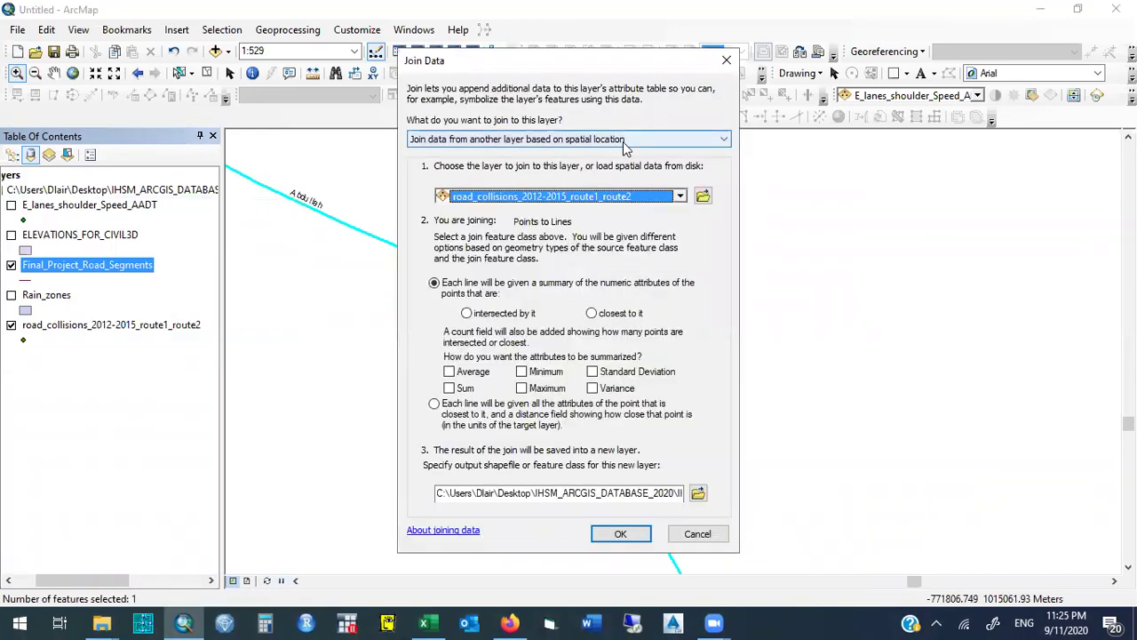
left_click(591, 312)
left_click(450, 390)
left_click(620, 533)
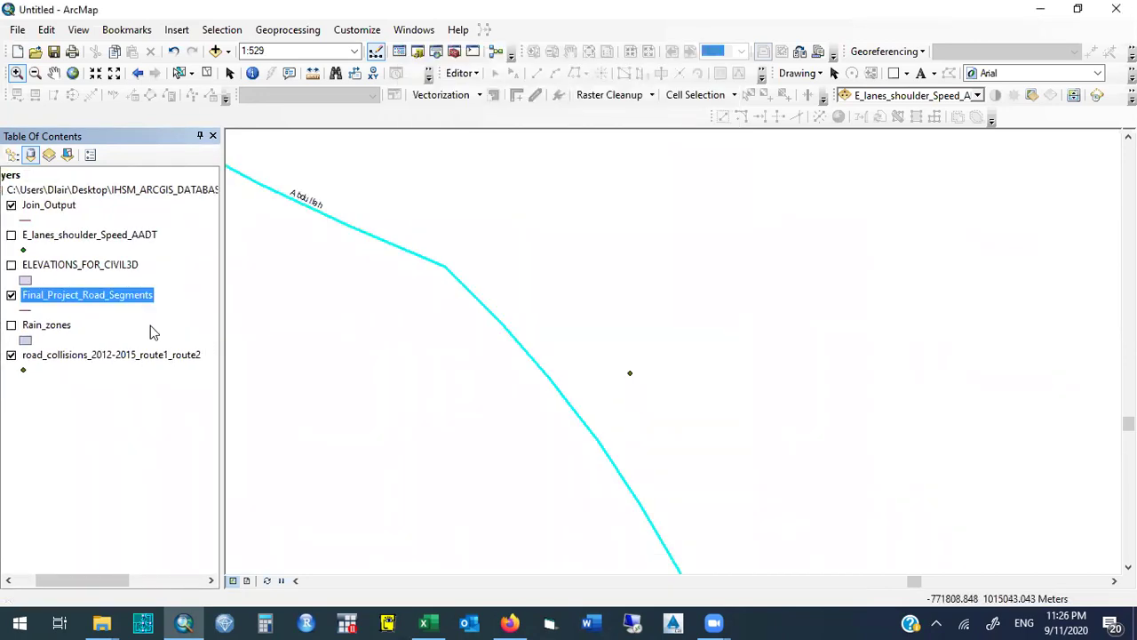
left_click(41, 209)
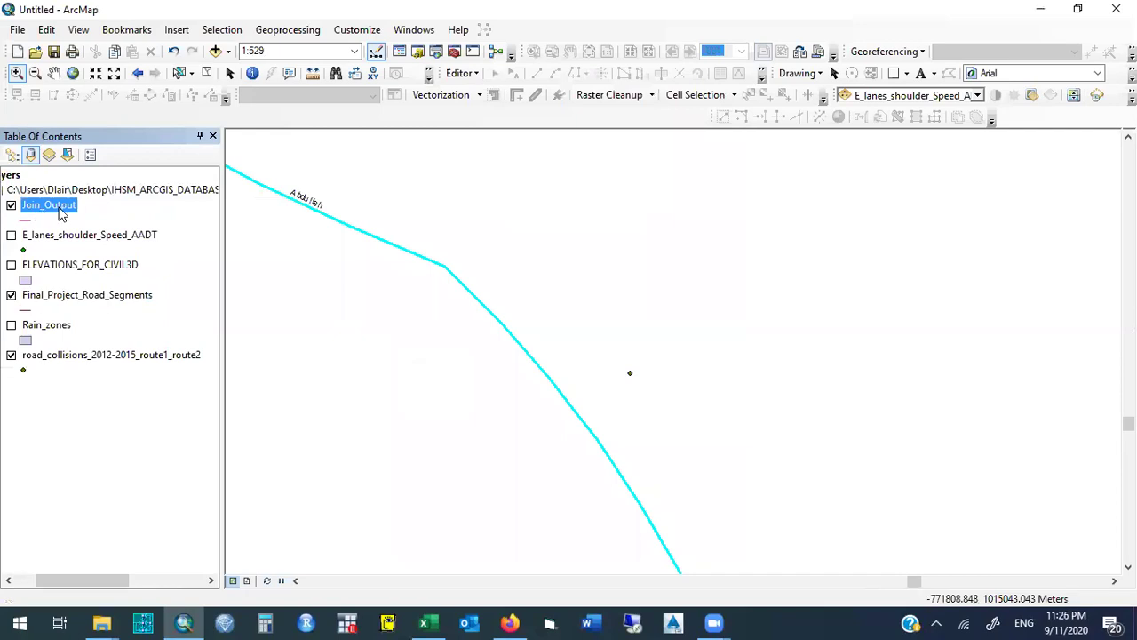
right_click(68, 207)
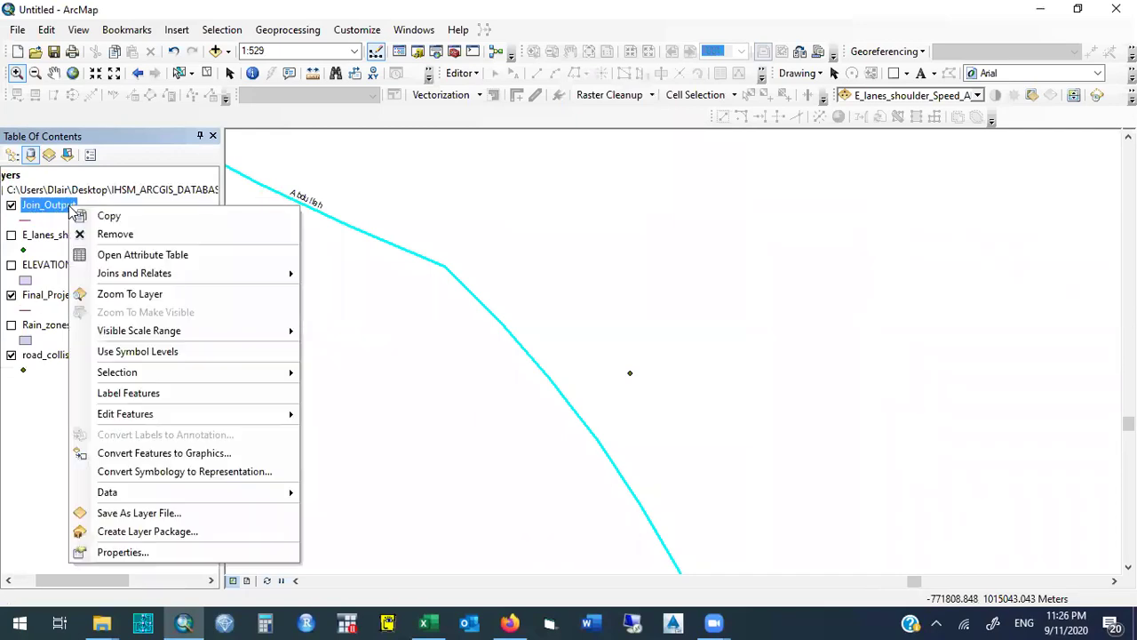
left_click(212, 255)
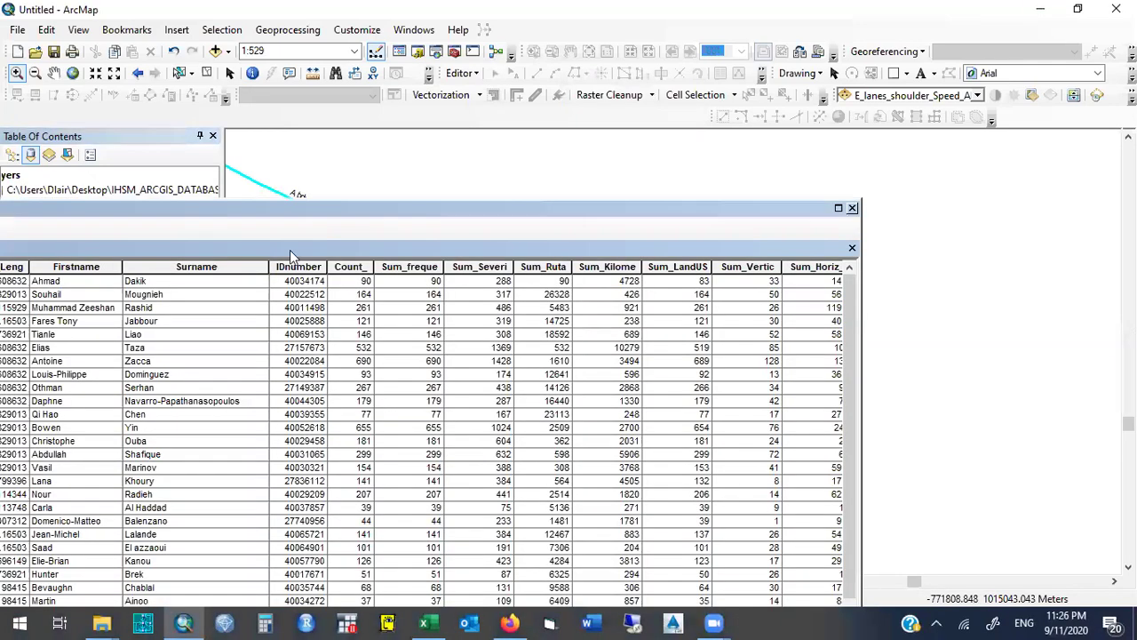
left_click_drag(516, 204, 709, 203)
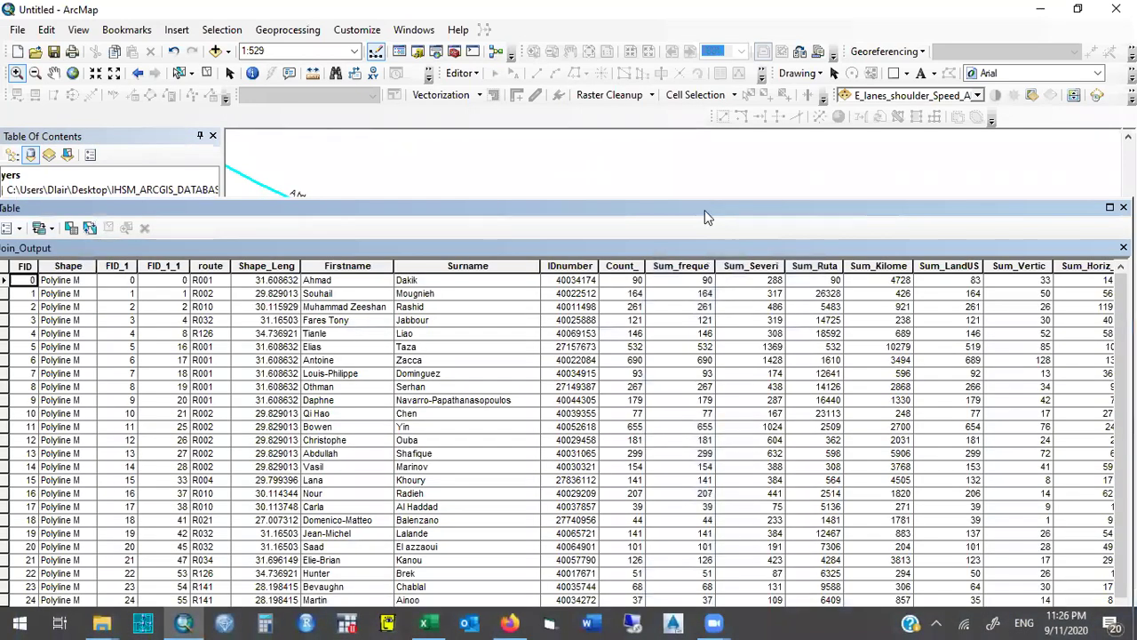
left_click(682, 264)
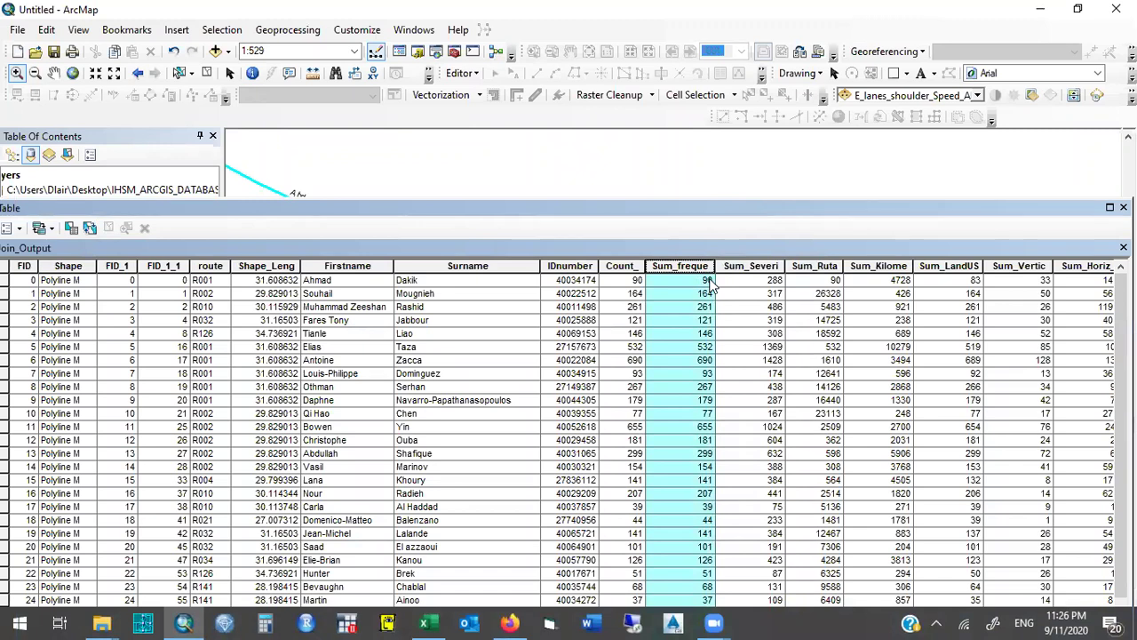
left_click(732, 265)
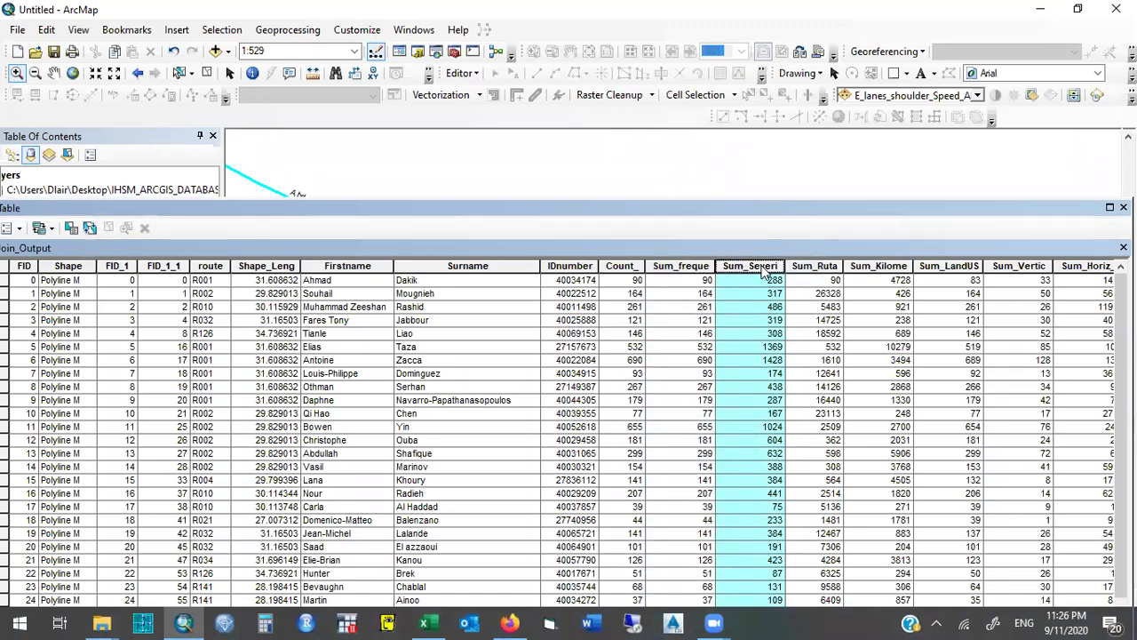
double_click(752, 267)
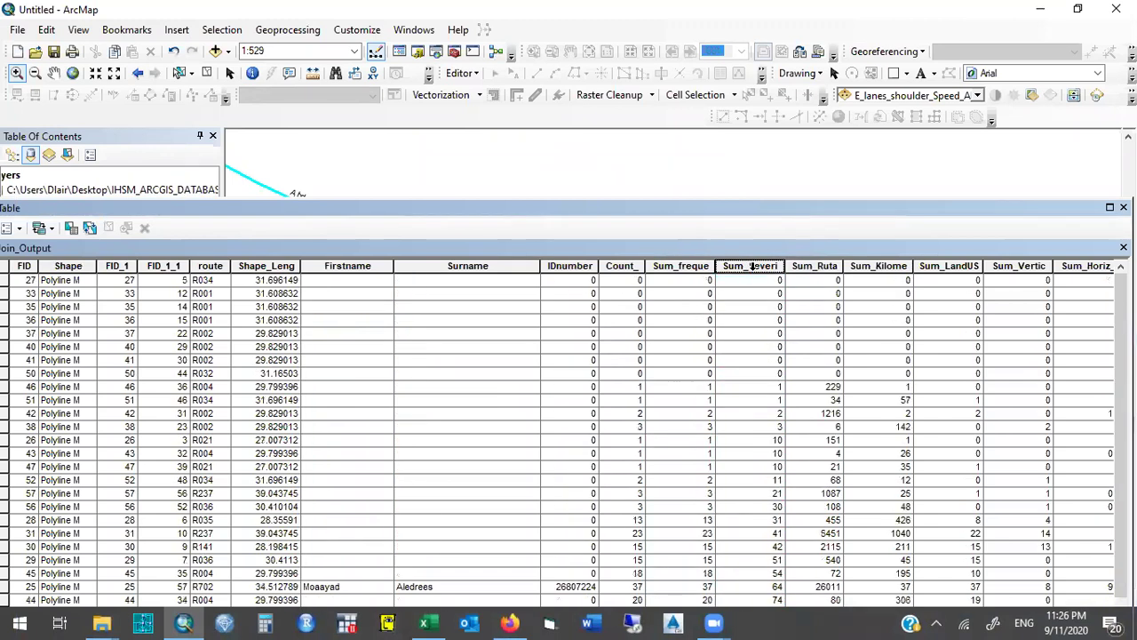
double_click(752, 267)
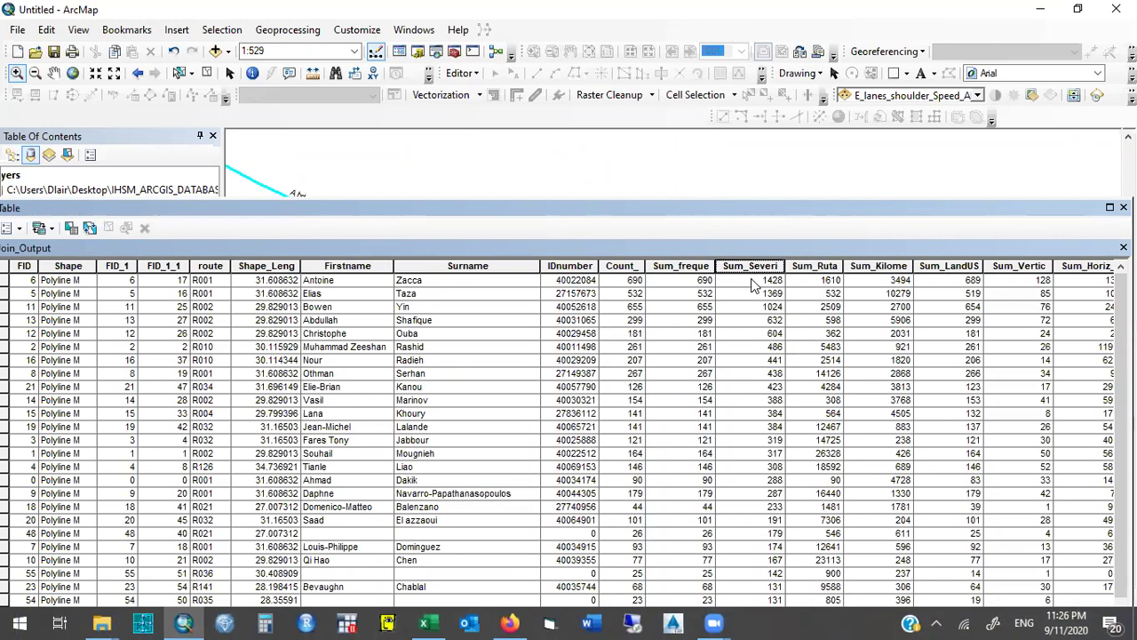
double_click(744, 266)
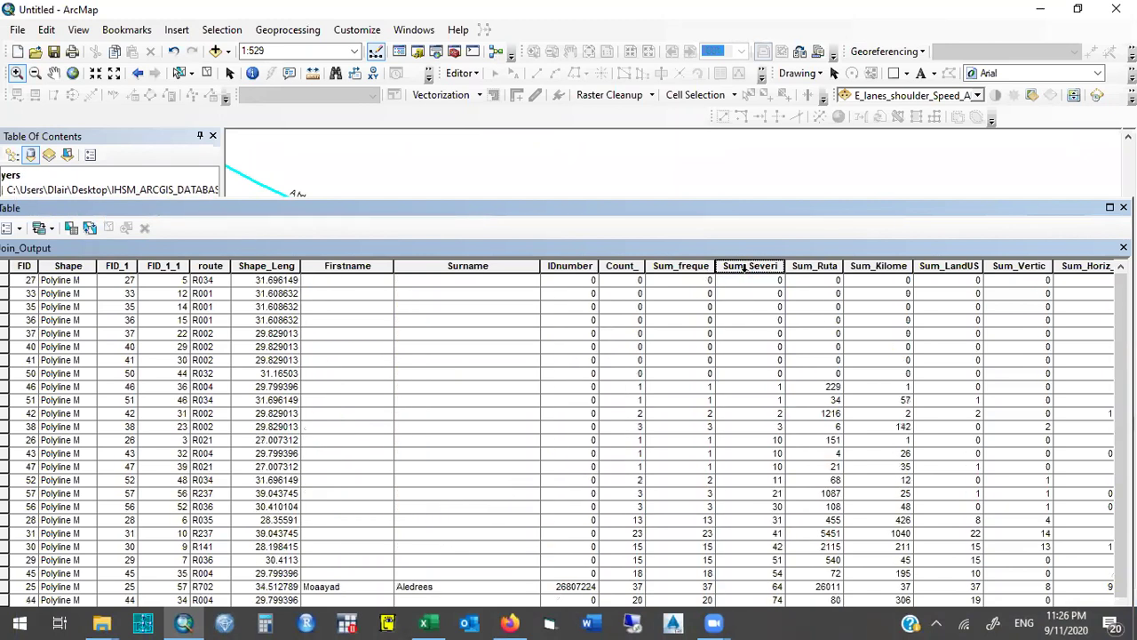
double_click(745, 267)
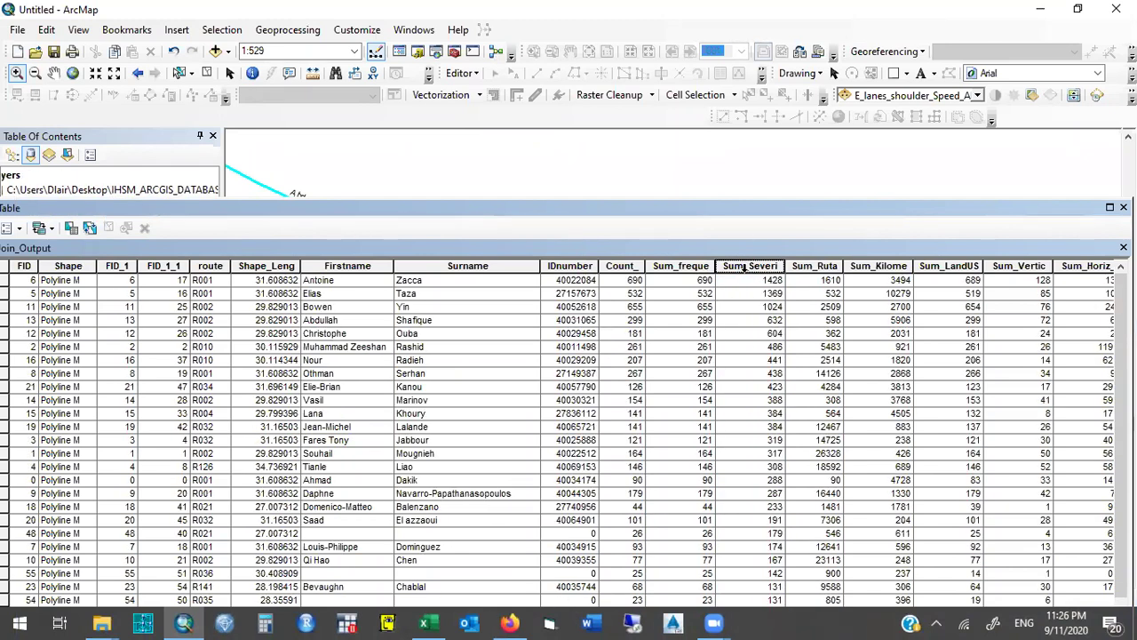
double_click(692, 265)
double_click(691, 266)
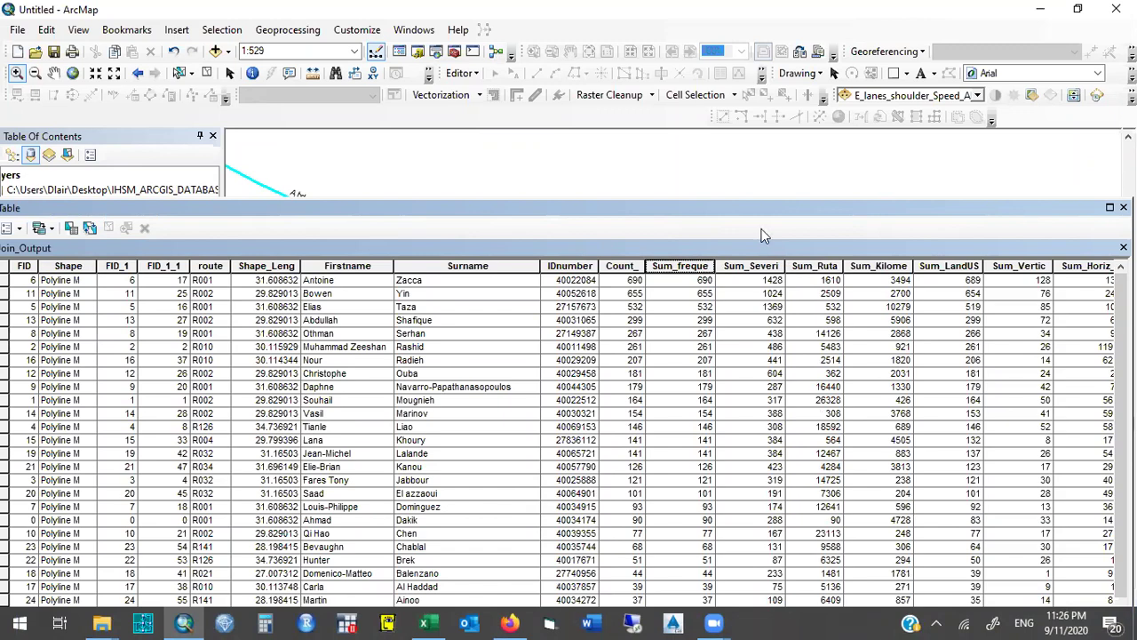
left_click_drag(699, 210, 631, 210)
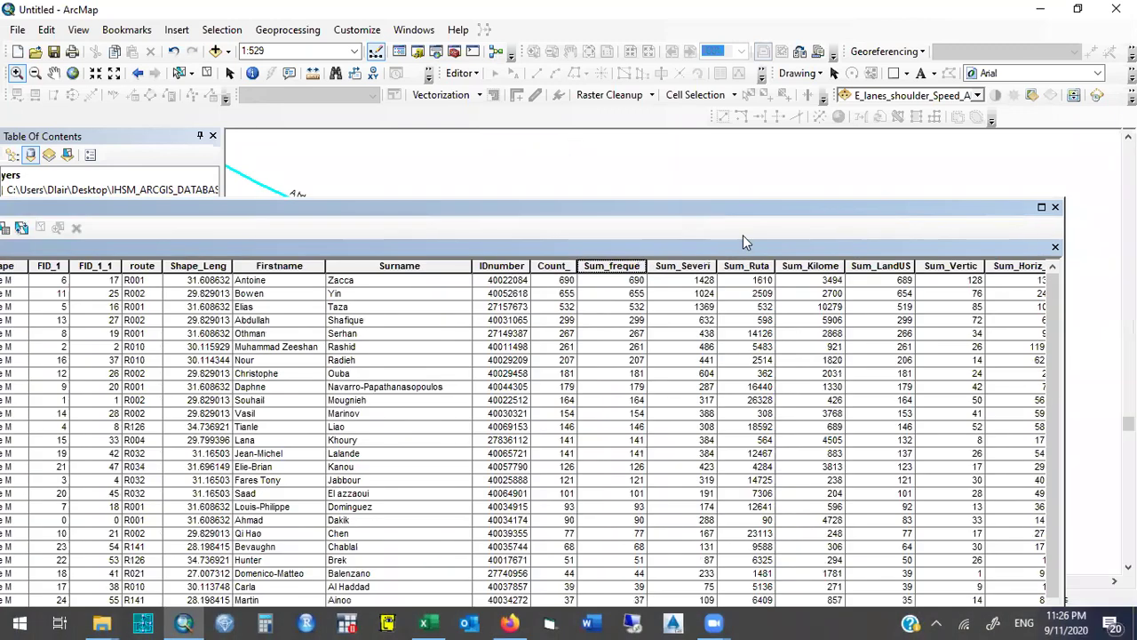
left_click(943, 282)
key("Right")
key("Right")
key("Right")
key("Right")
key("Right")
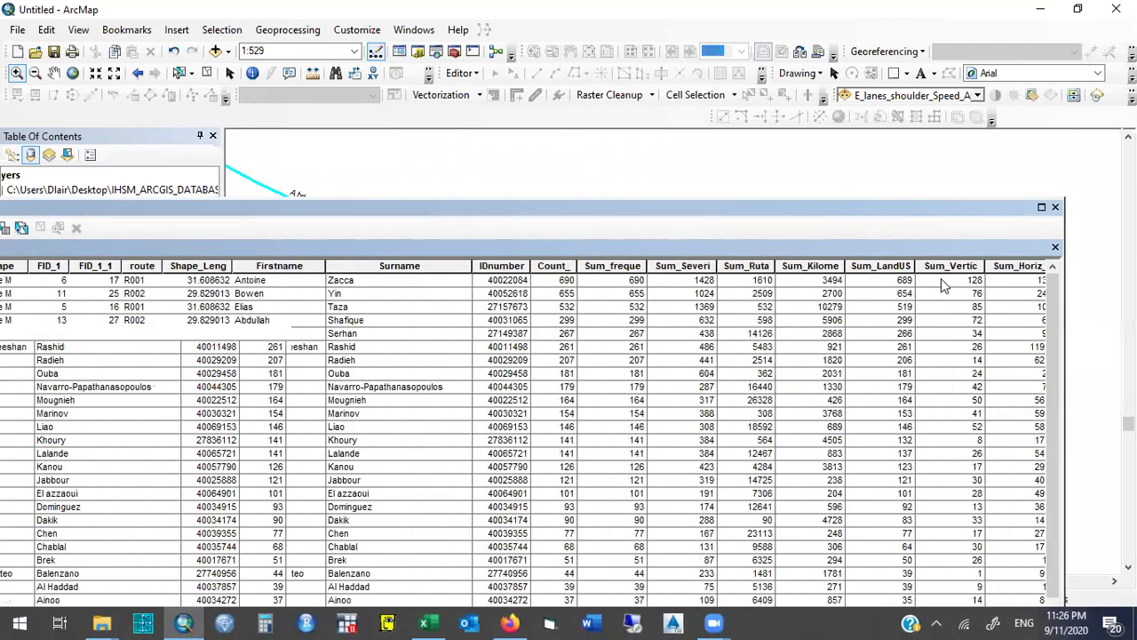
key("Left")
key("Left")
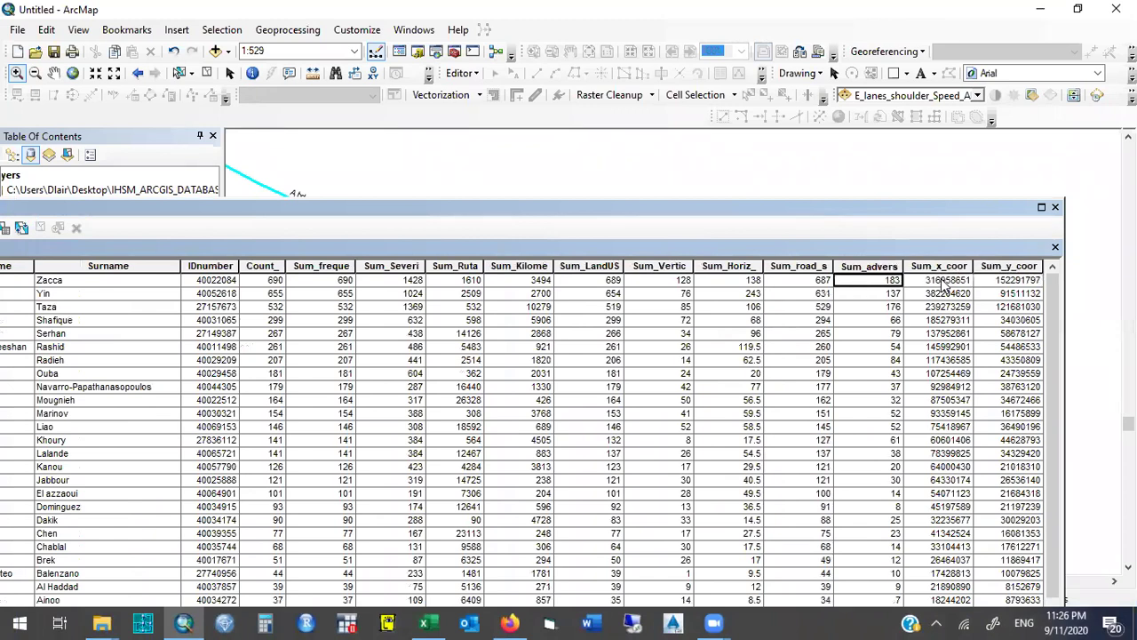
key("Left")
key("Left")
key("Left")
key("Left")
key("Left")
key("Left")
key("Left")
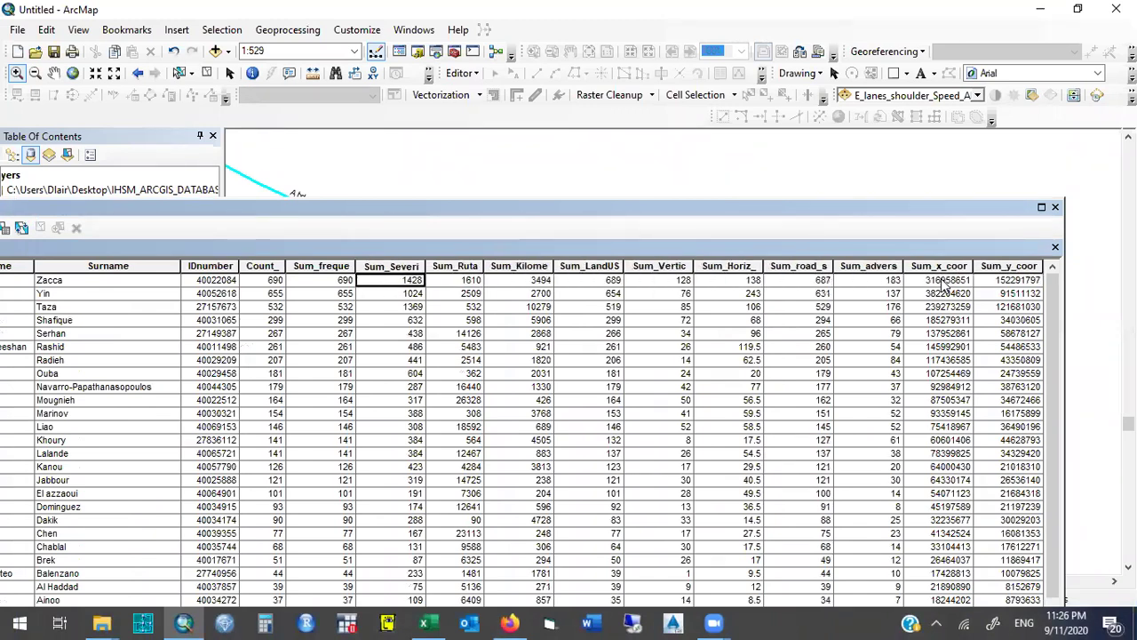
key("Right")
key("Left")
key("Left")
key("Left")
key("Left")
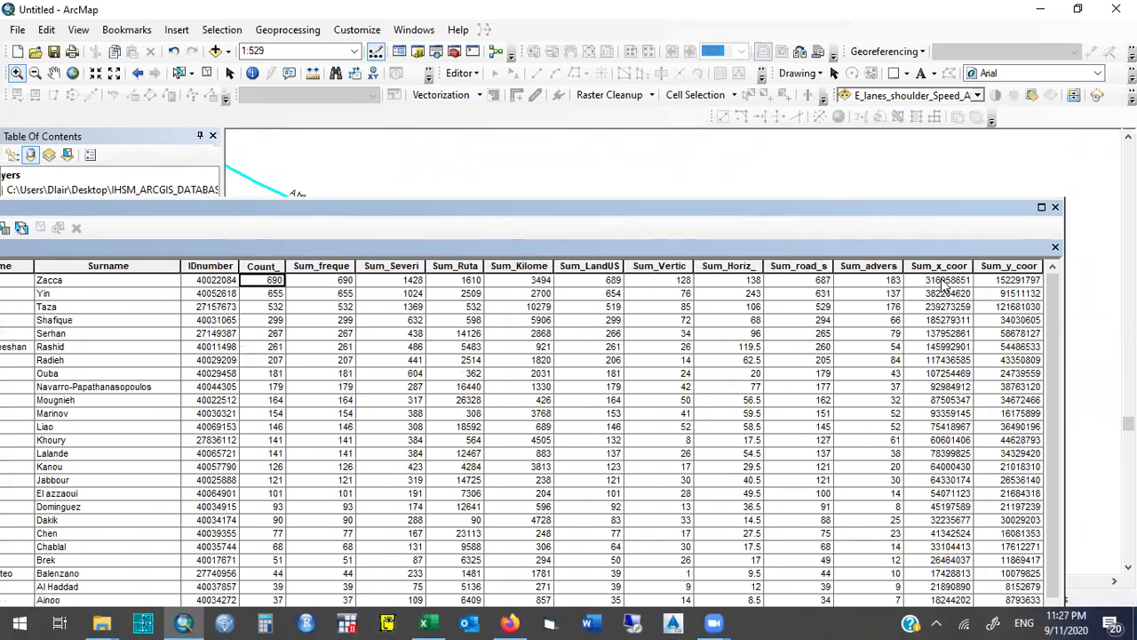
key("Right")
key("Right")
key("Left")
key("Right")
key("Right")
key("Right")
key("Left")
key("Left")
key("Left")
left_click(1055, 207)
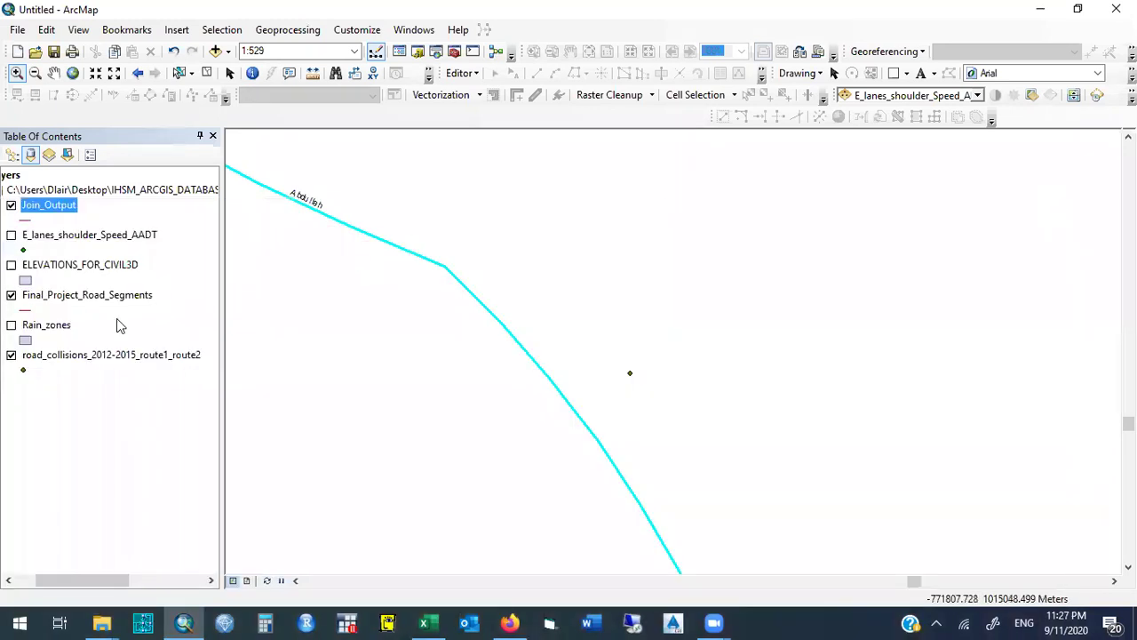
Check the road_collisions_2012-2015_route1_route2 layer properties without changing anything.
right_click(91, 355)
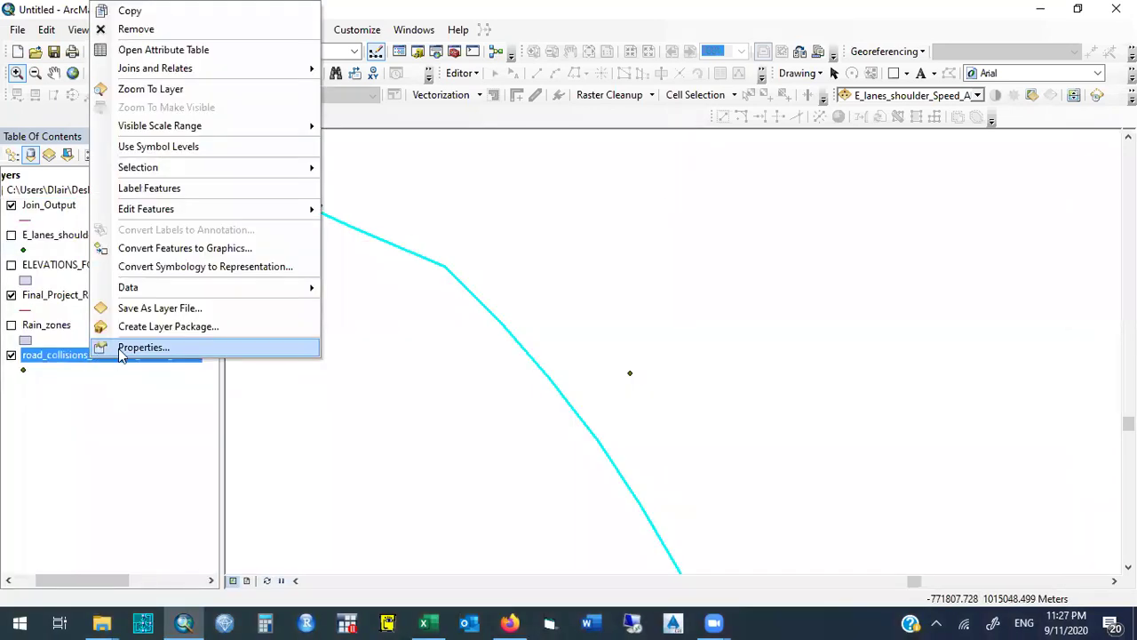
left_click(118, 348)
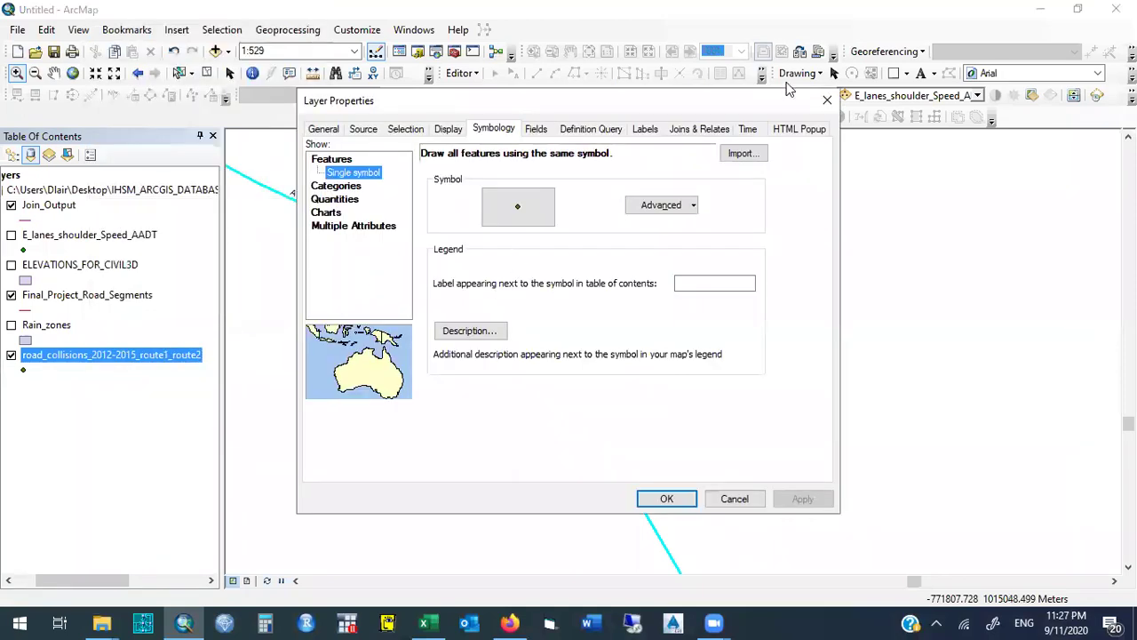
left_click(827, 101)
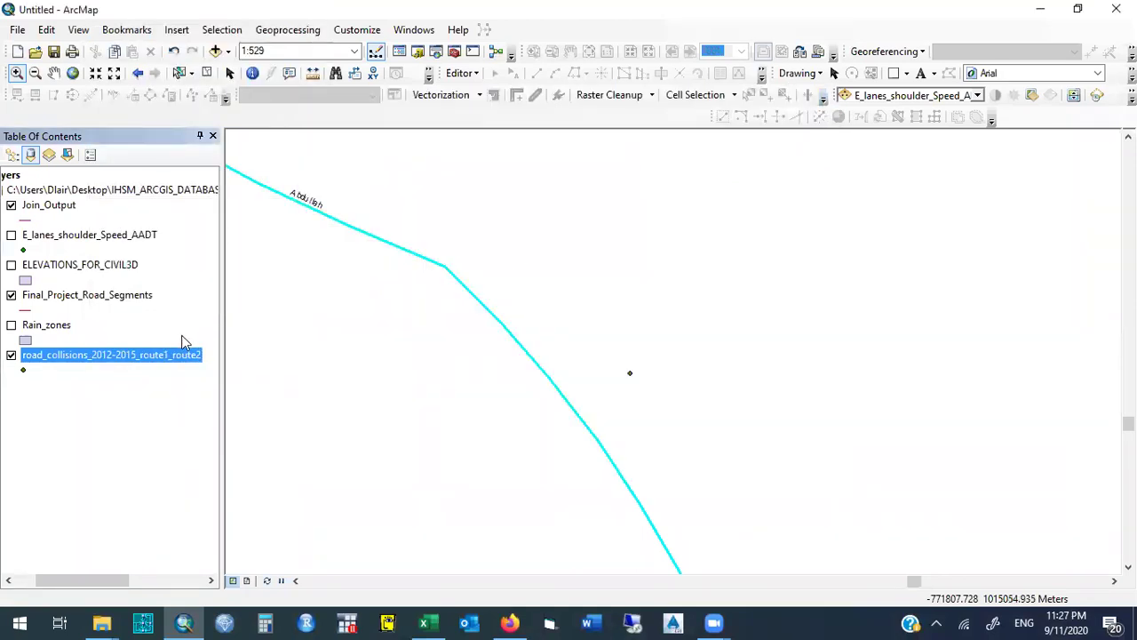
Open the collisions attribute table (5244 records) and dock it above the map.
right_click(163, 356)
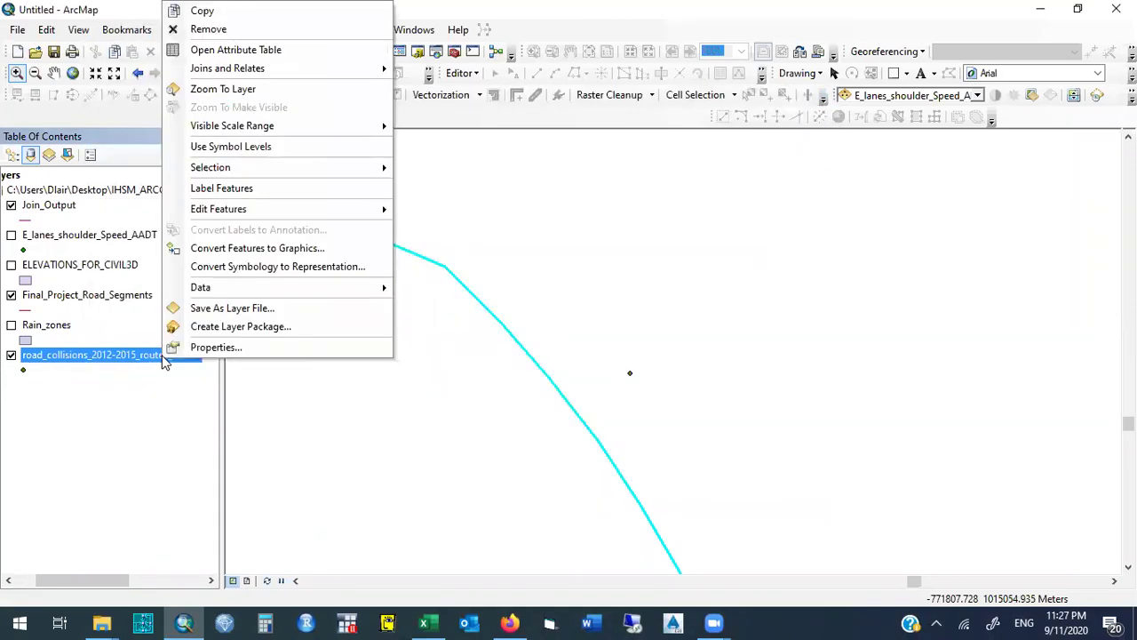
left_click(283, 55)
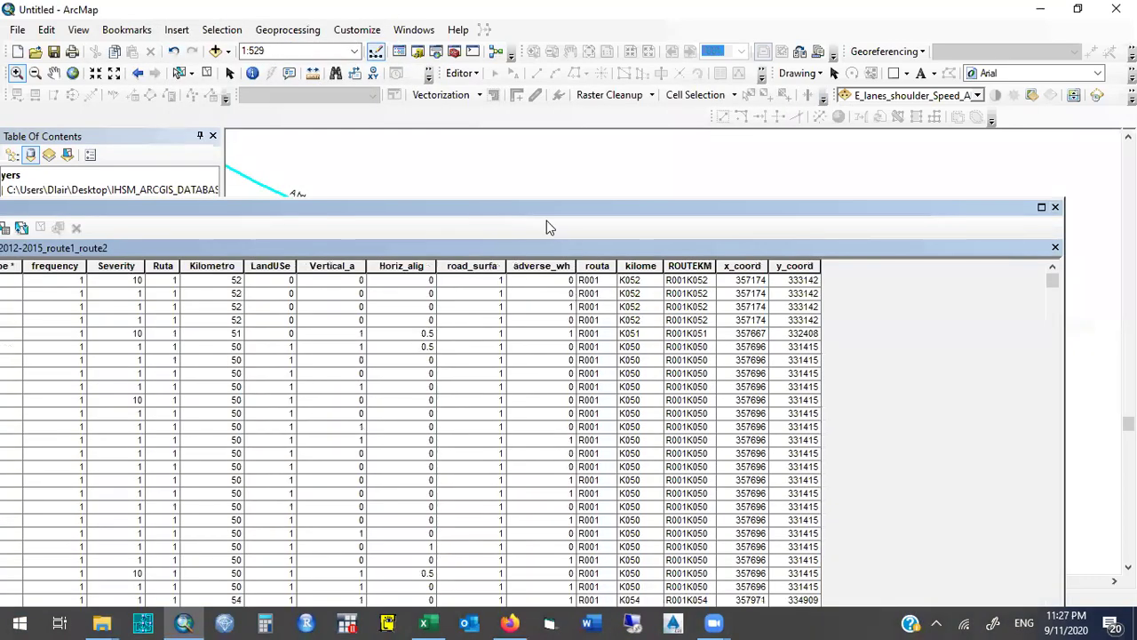
left_click_drag(541, 214, 769, 16)
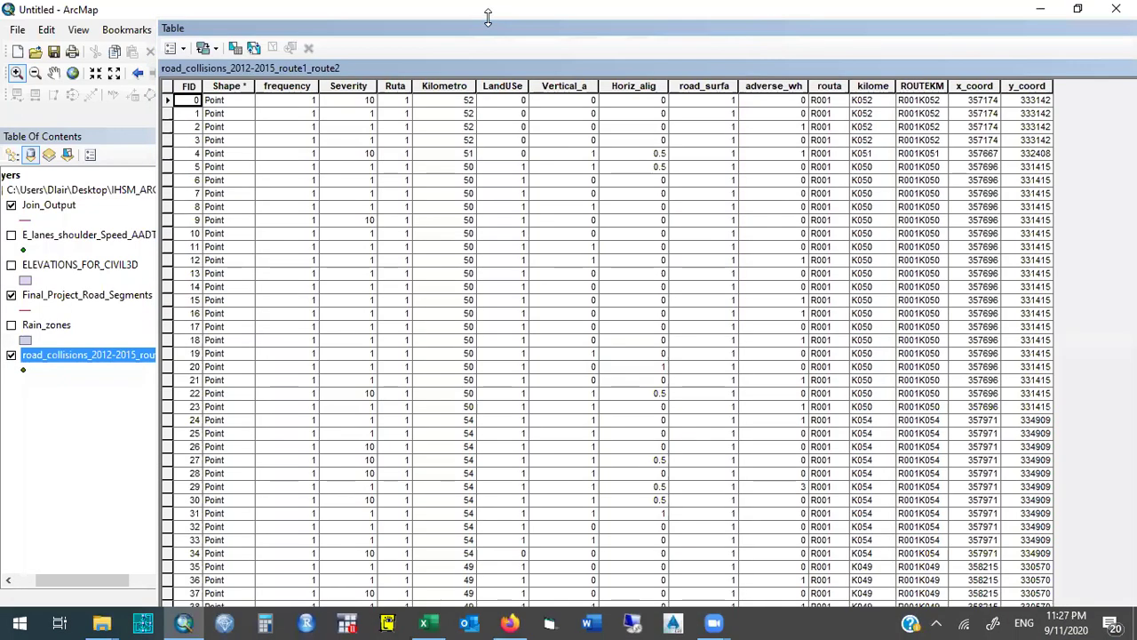
left_click_drag(488, 19, 421, 30)
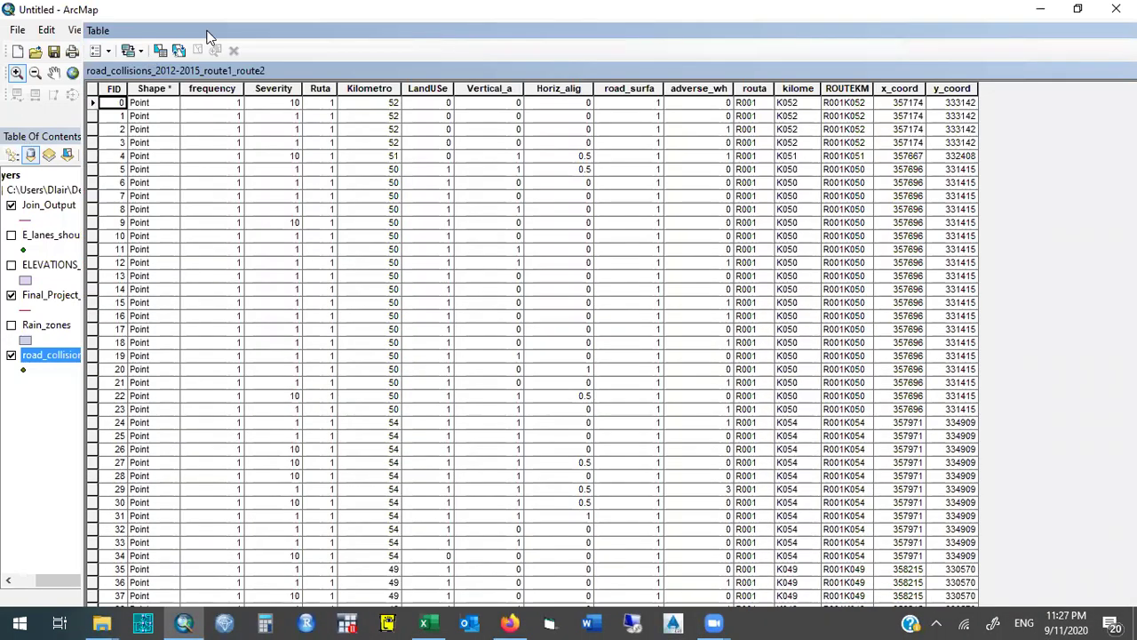
left_click_drag(207, 20, 226, 61)
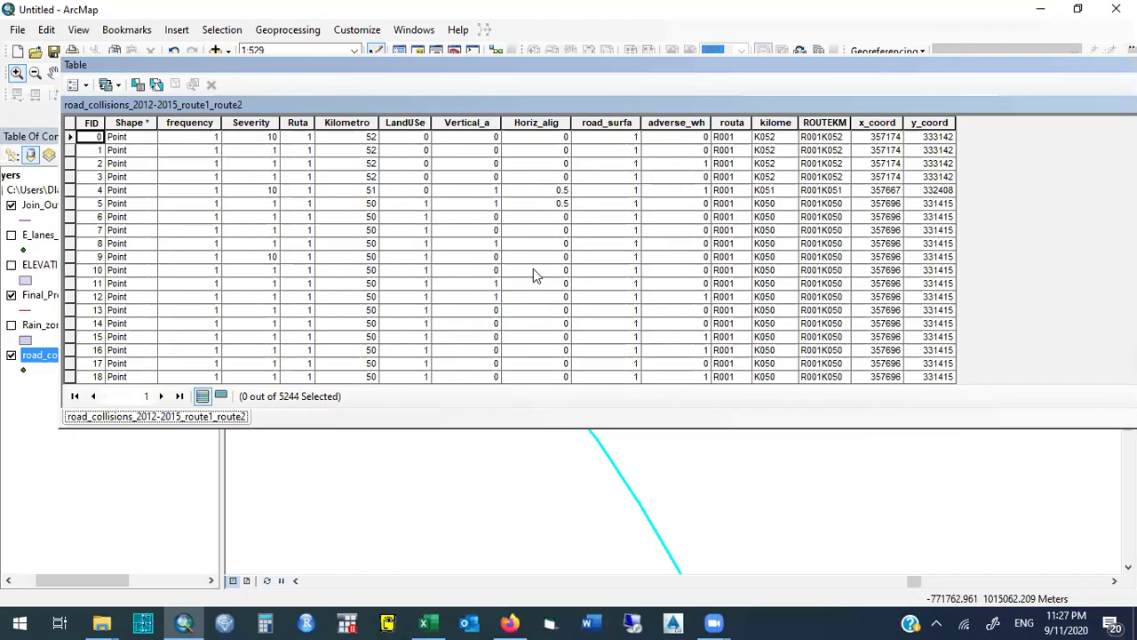